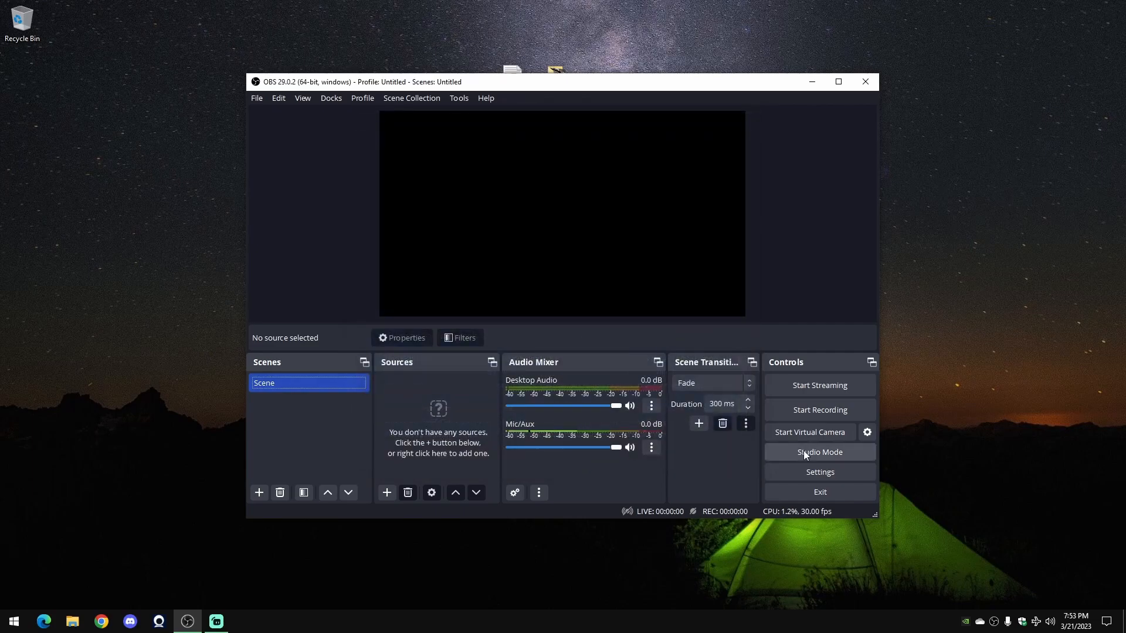
- Maximize the window and switch the audio mixer to a vertical layout
left_click(838, 82)
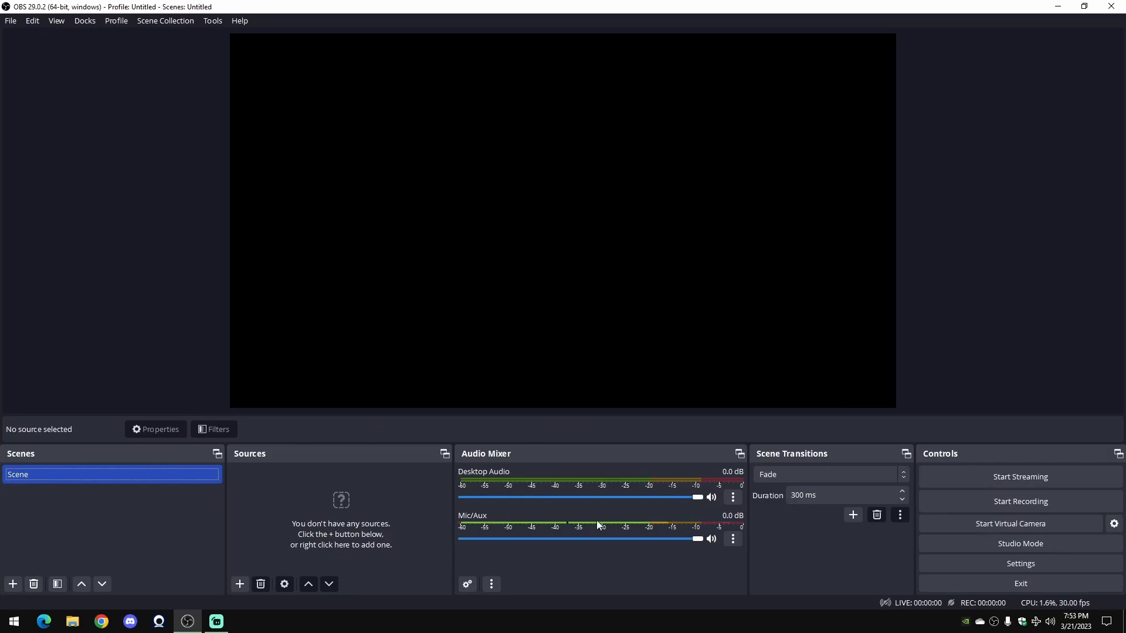
right_click(518, 561)
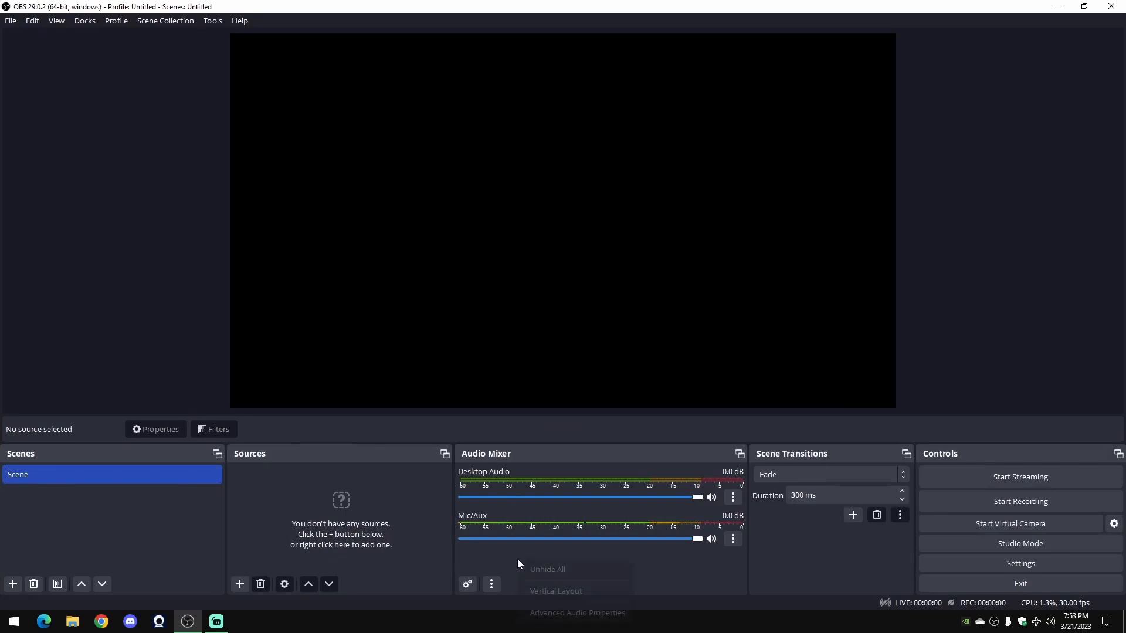
left_click(554, 592)
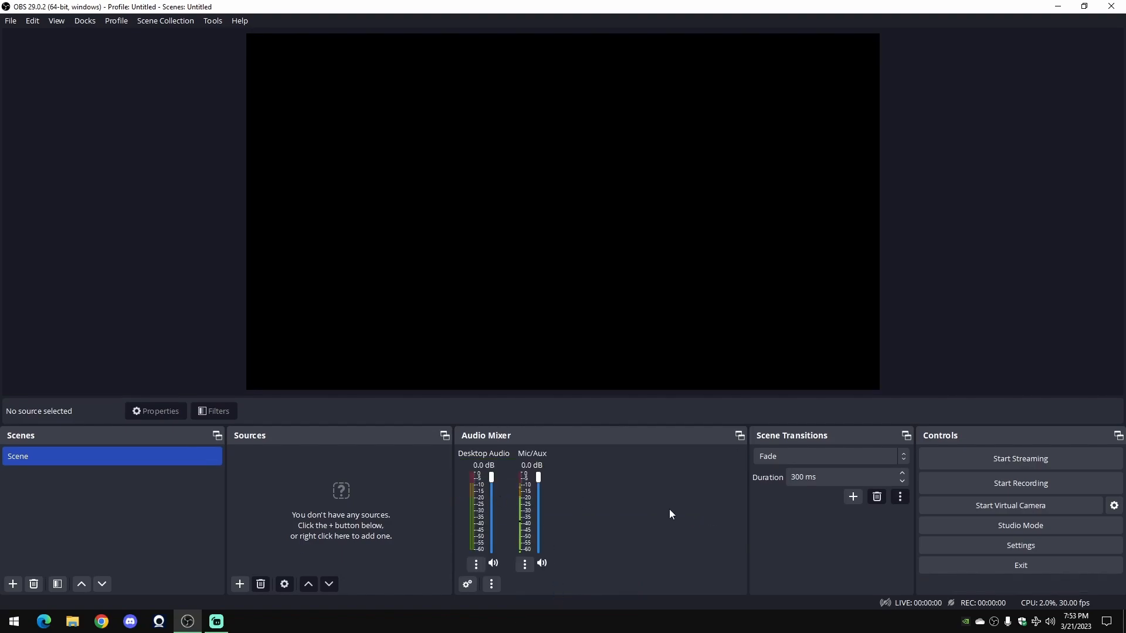
- Undock Sources and return it between Scenes and Audio Mixer, and make the dock area taller
left_click(93, 23)
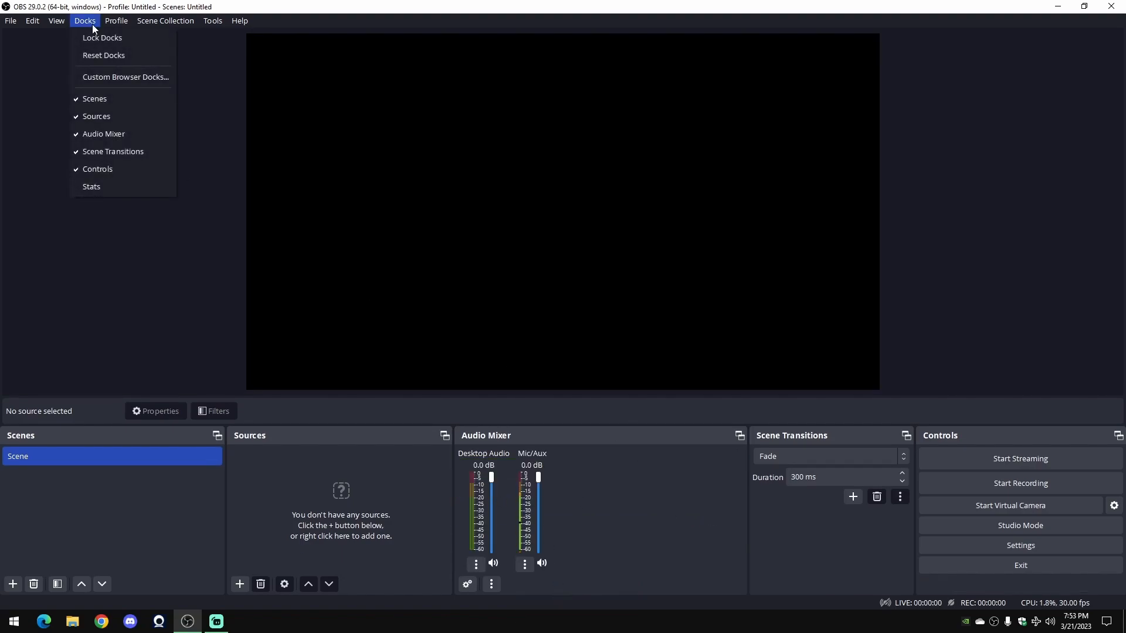
left_click(391, 416)
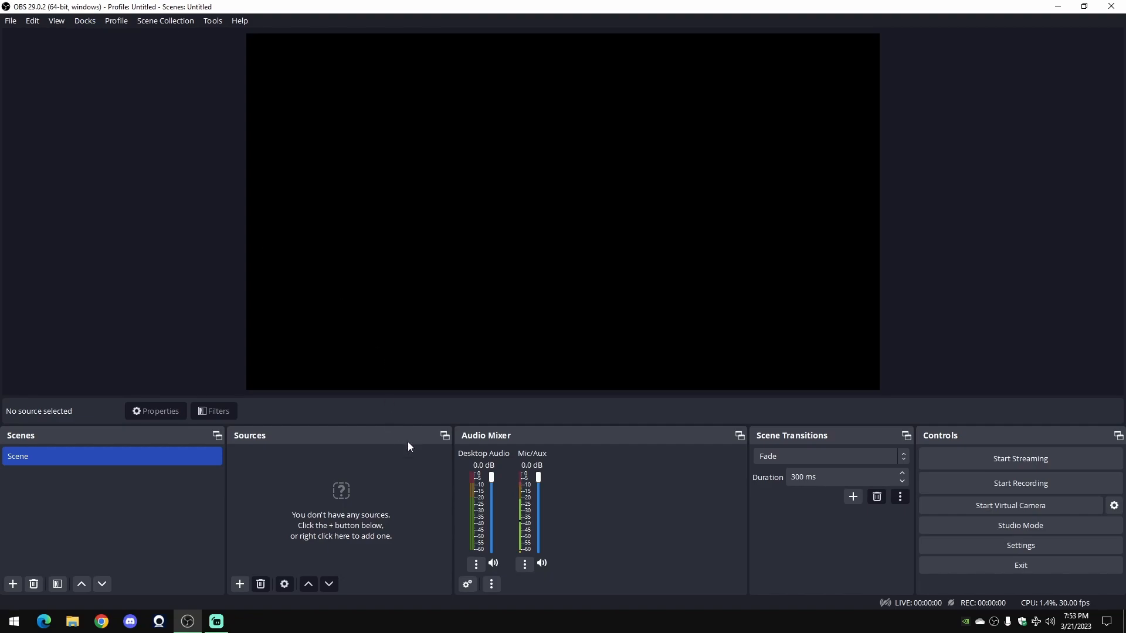
left_click(445, 437)
left_click_drag(422, 415, 342, 435)
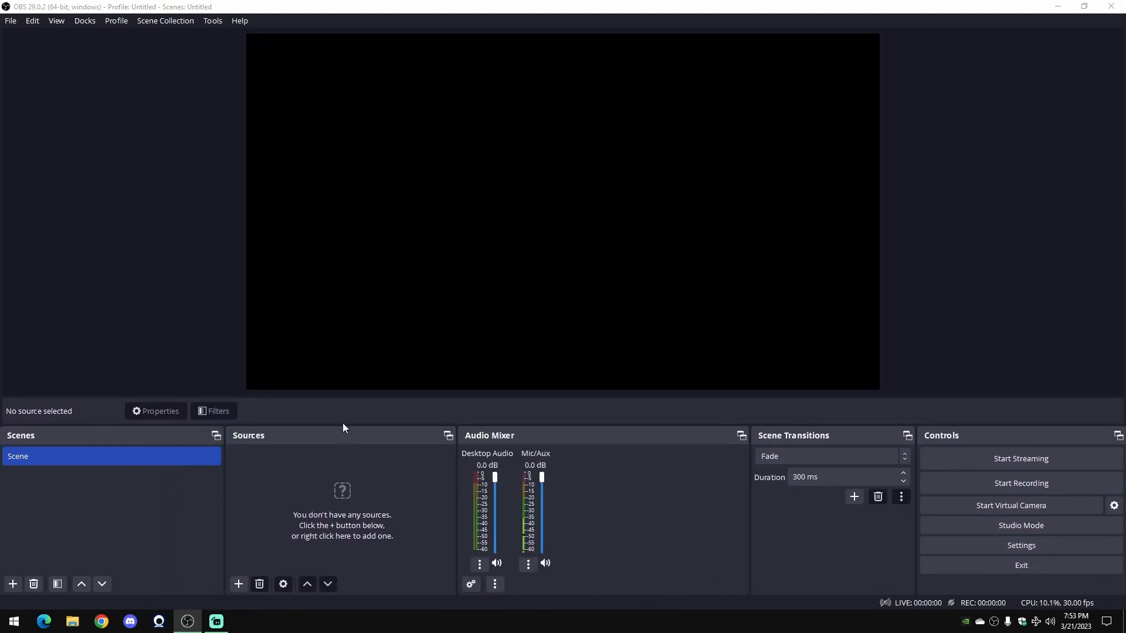
left_click_drag(341, 427, 358, 376)
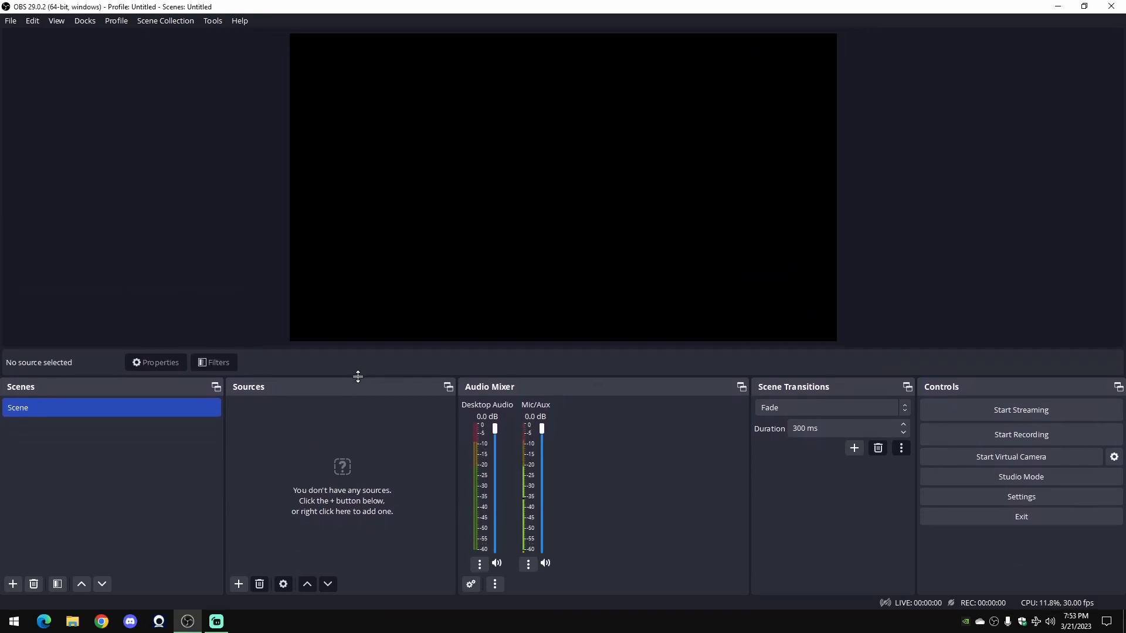
- Hide the Scene Transitions dock
left_click(83, 22)
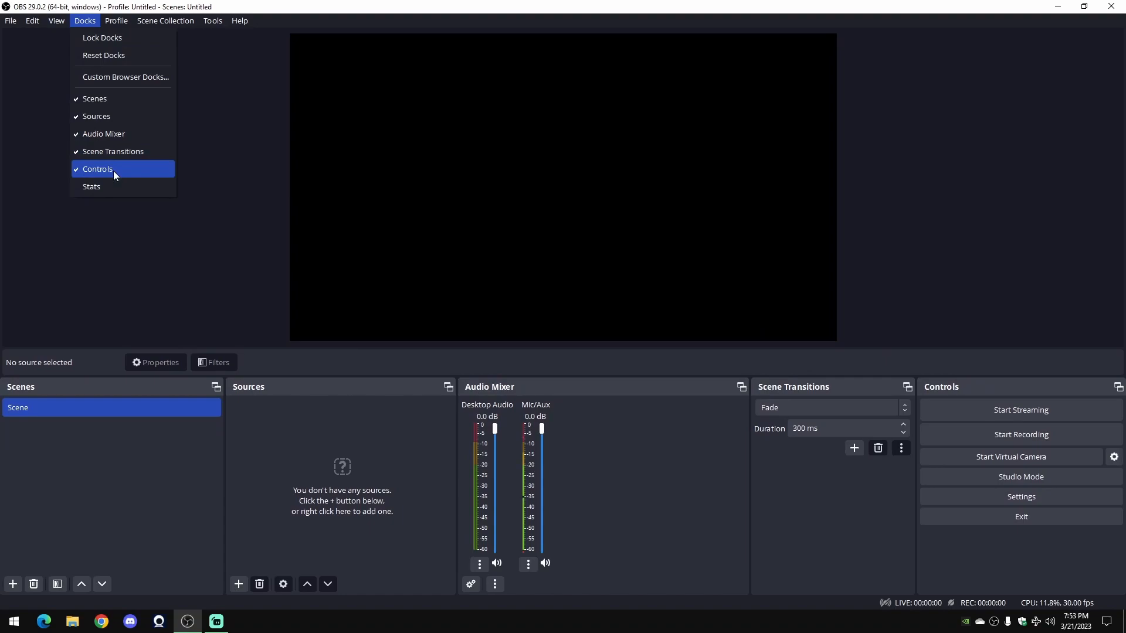
left_click(806, 387)
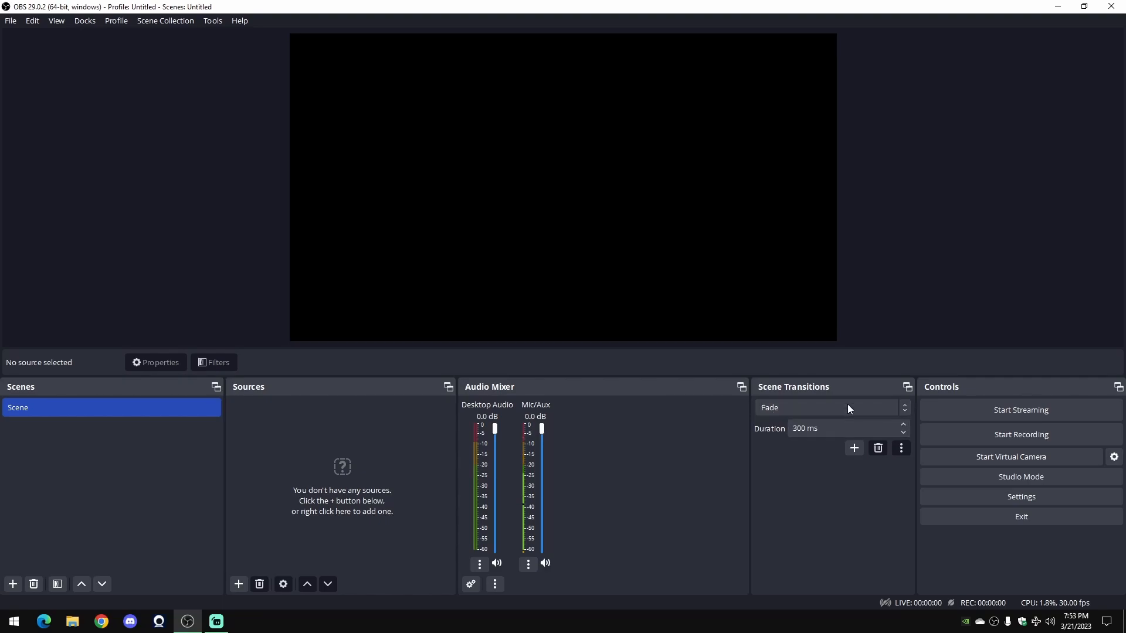
left_click(81, 23)
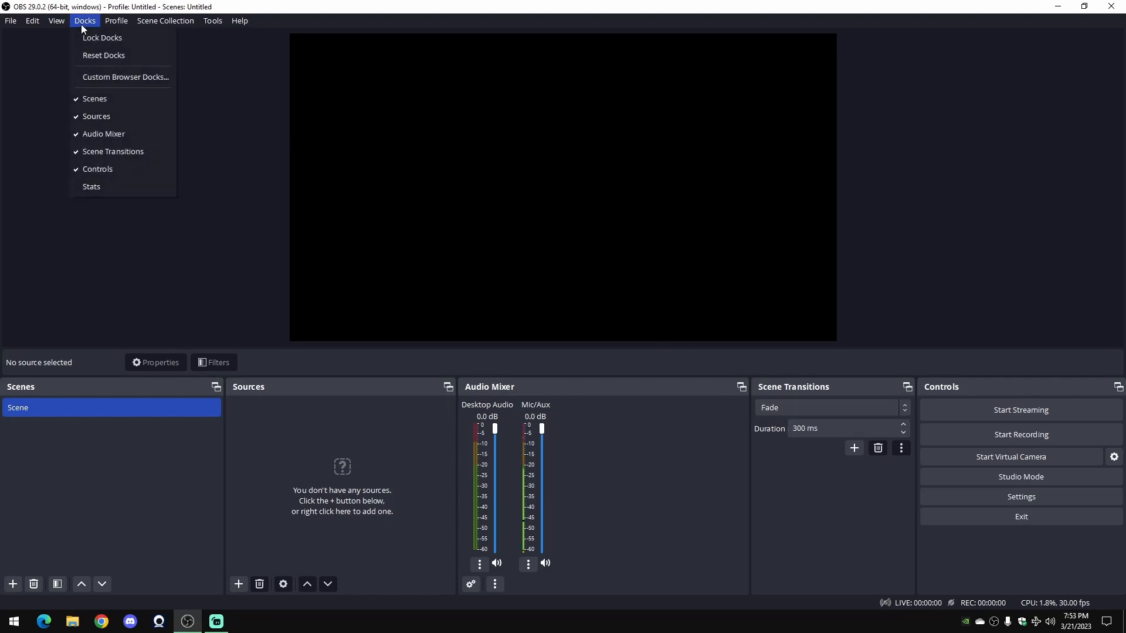
left_click(123, 152)
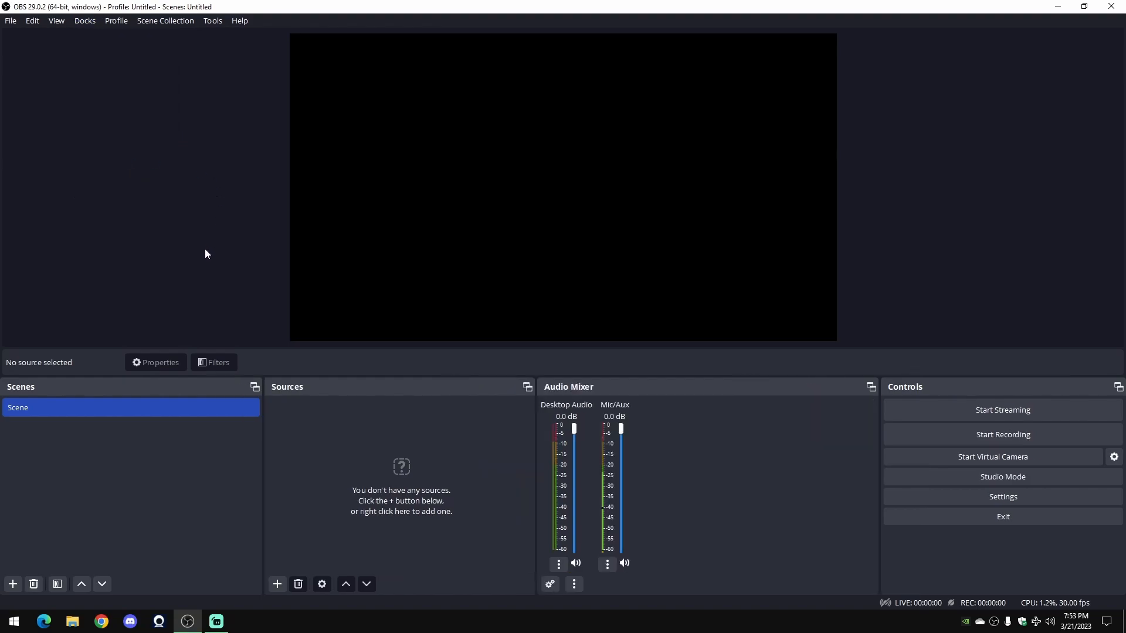
- Combine the Scenes and Sources docks into one tabbed group, switch between them, and separate them side by side again
left_click_drag(197, 389, 243, 431)
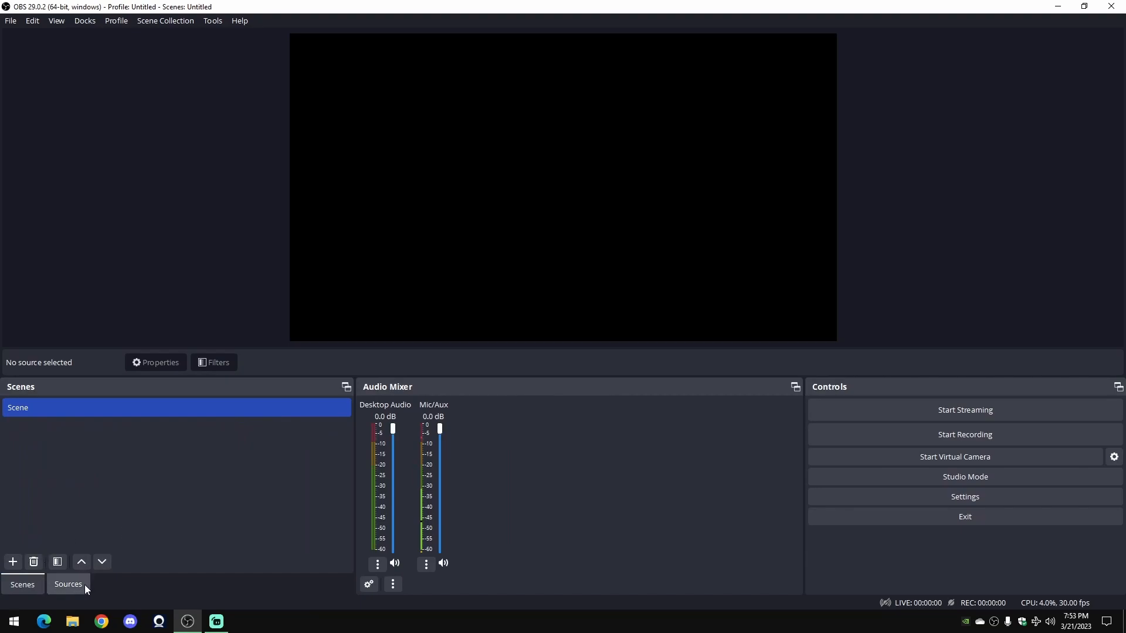
left_click(85, 585)
left_click(29, 585)
left_click(66, 585)
left_click(44, 582)
left_click_drag(128, 388, 4, 432)
- Show the Stats dock, place it between Audio Mixer and Controls, and reduce the dock area's height
left_click(85, 20)
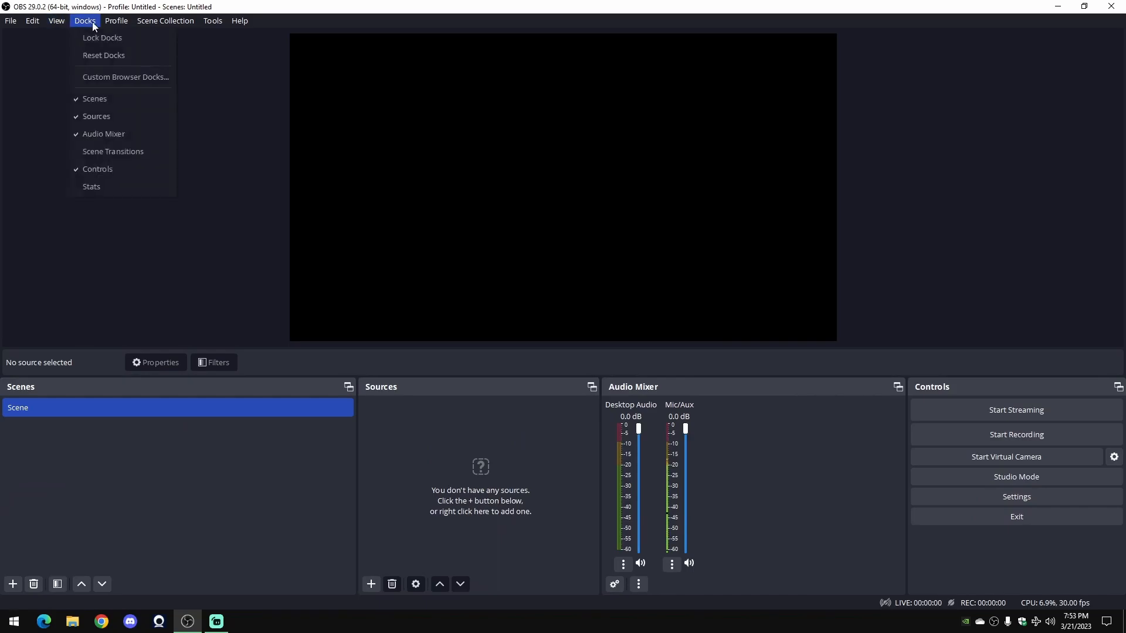
left_click(111, 189)
left_click_drag(507, 270, 845, 437)
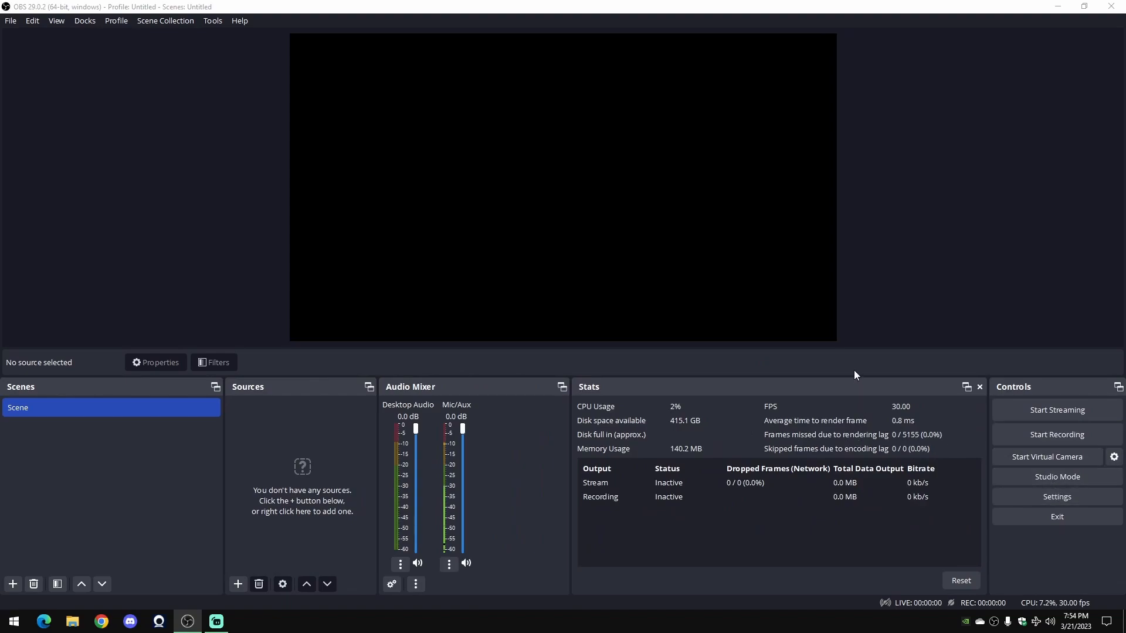
left_click_drag(853, 375, 870, 404)
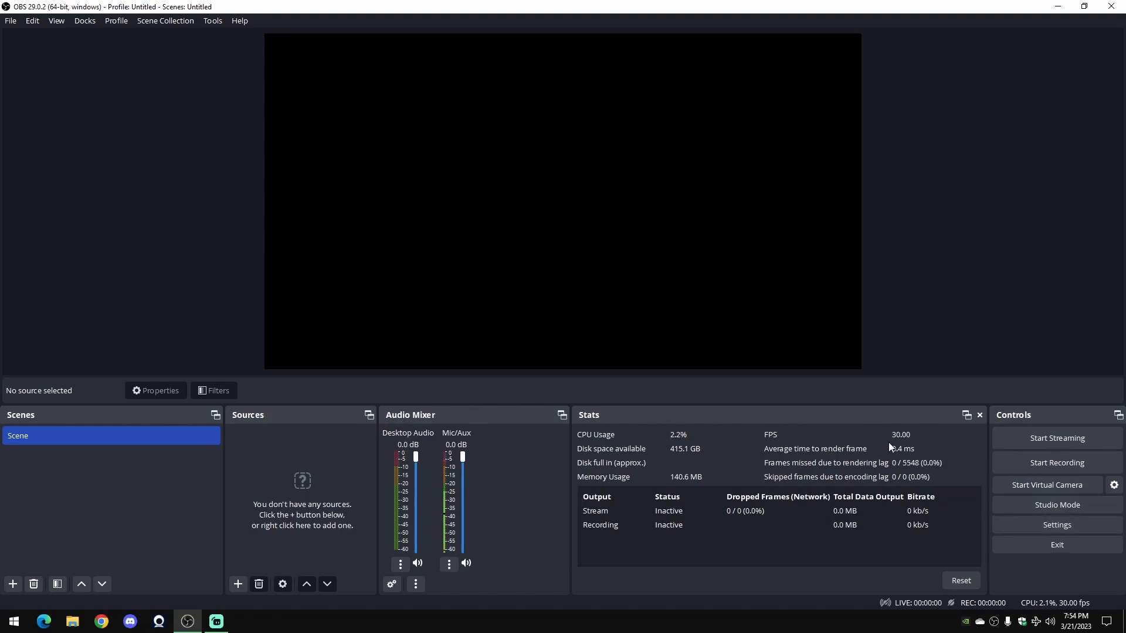
- In the audio settings, set the Desktop Audio device to Speakers (USB Audio Device)
left_click(1034, 521)
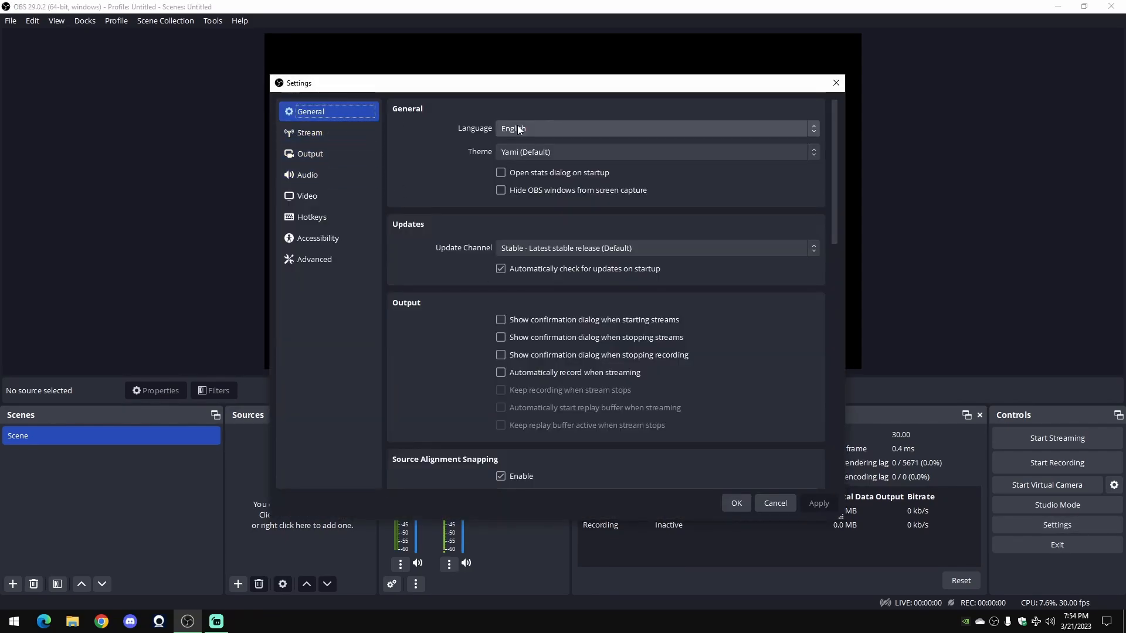
left_click(346, 176)
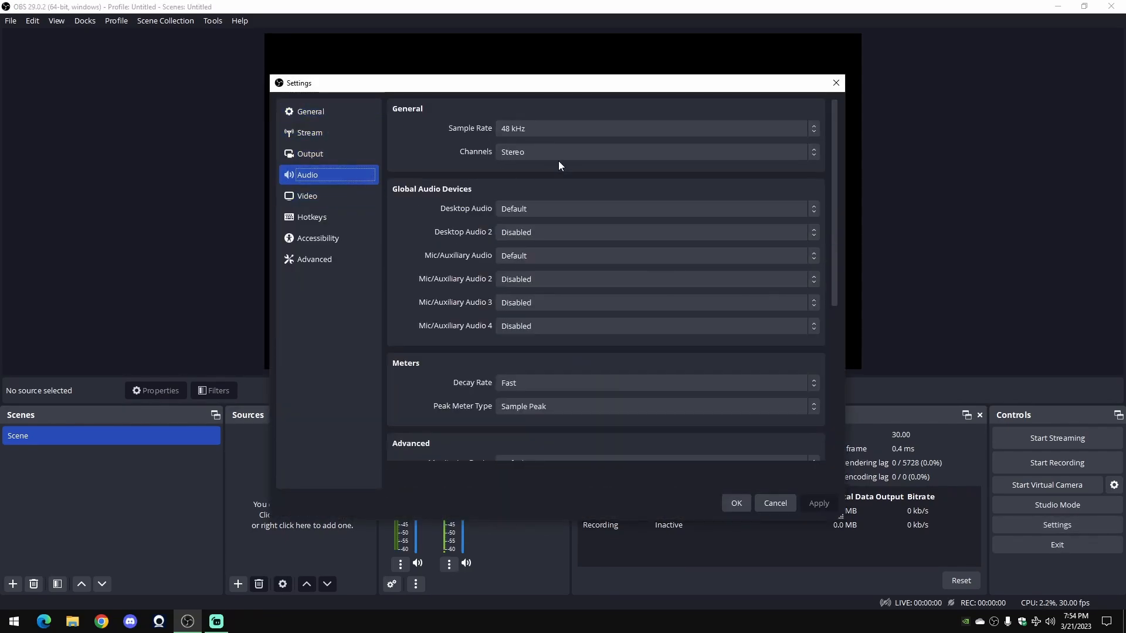
left_click(536, 213)
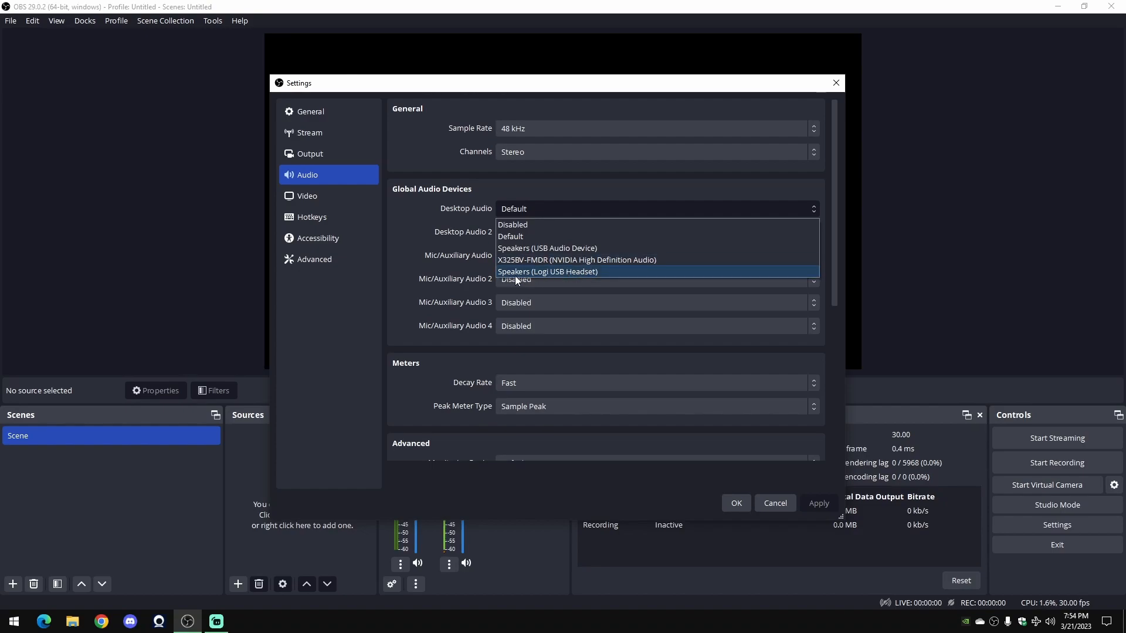
left_click(579, 248)
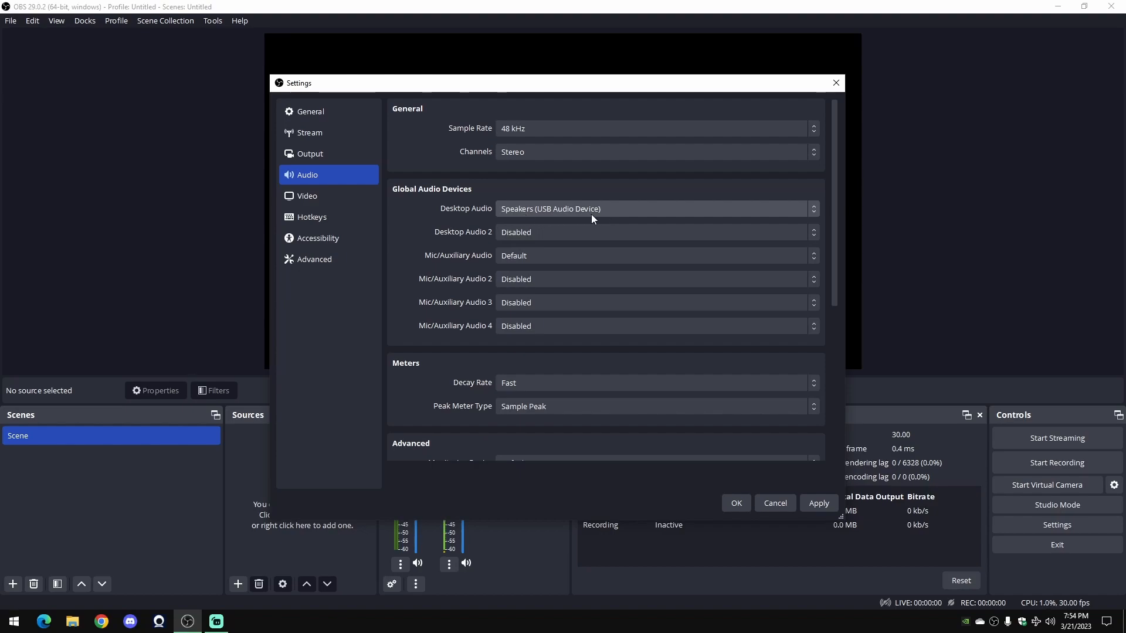
- Examine the list of recording devices in the Windows Sound dialog and close it without changes
left_click(1049, 622)
right_click(1053, 625)
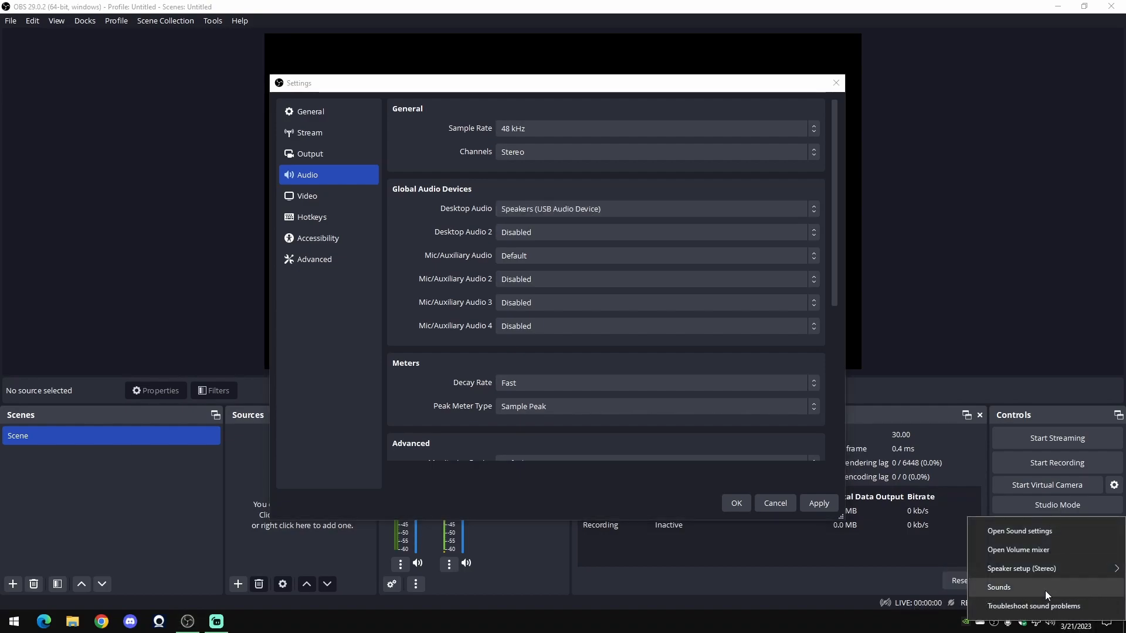
left_click(1045, 589)
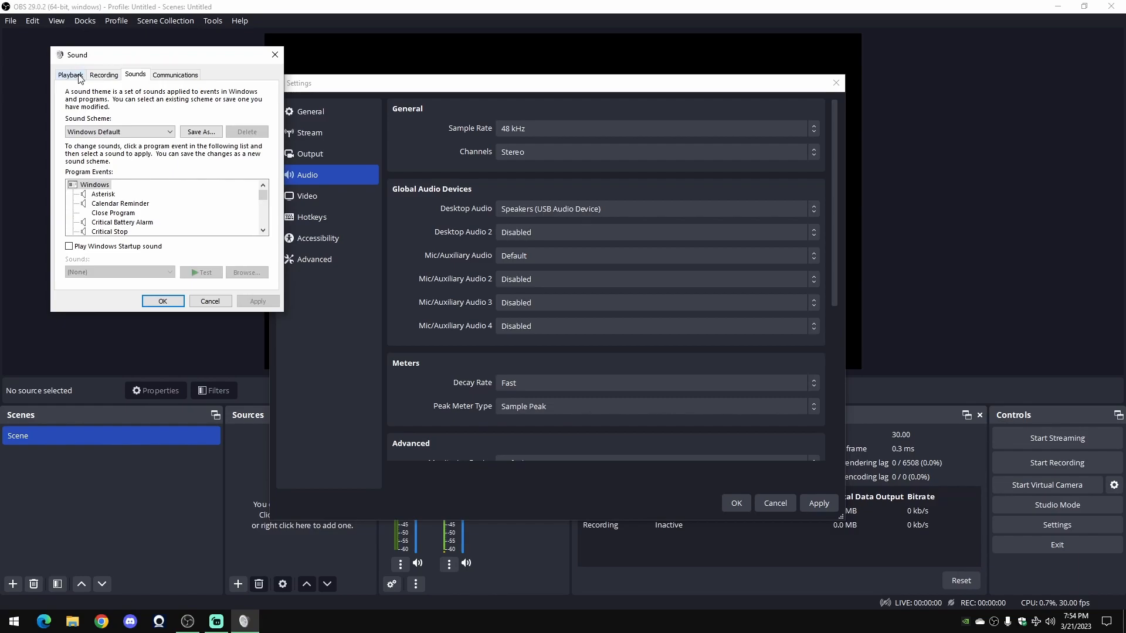
left_click(109, 79)
scroll(171, 228, "down", 5)
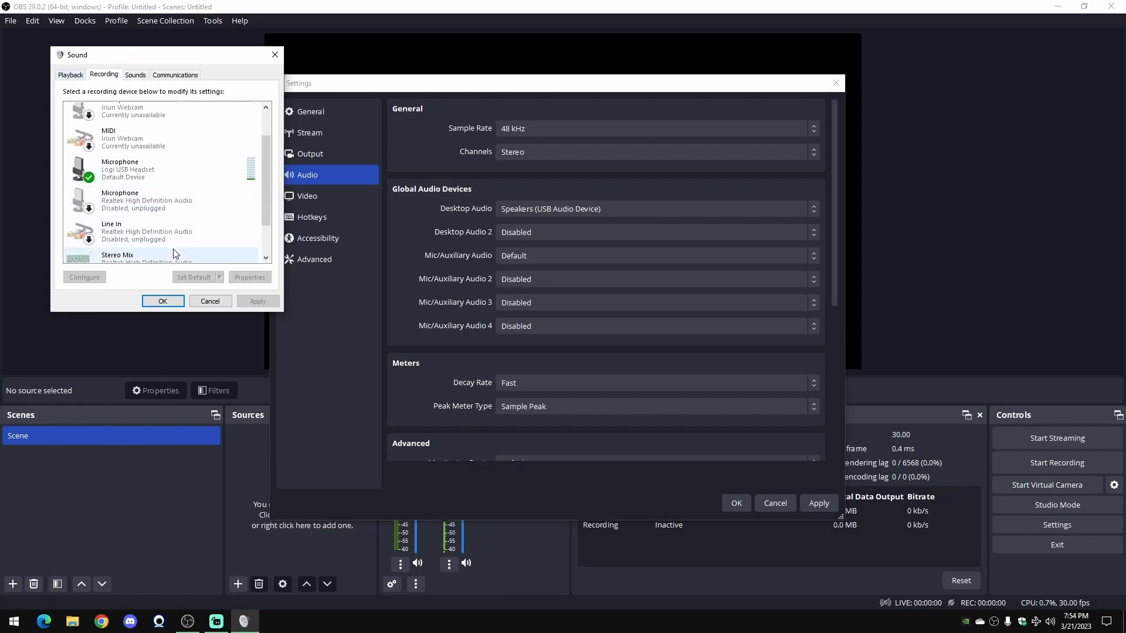
scroll(174, 228, "down", 1)
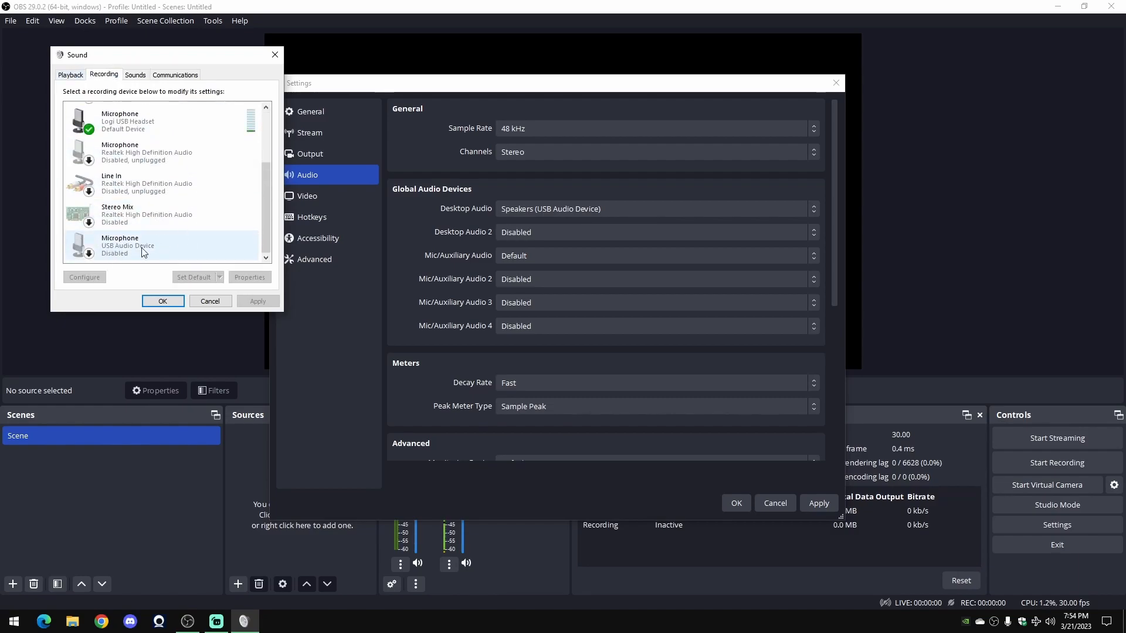
left_click(223, 304)
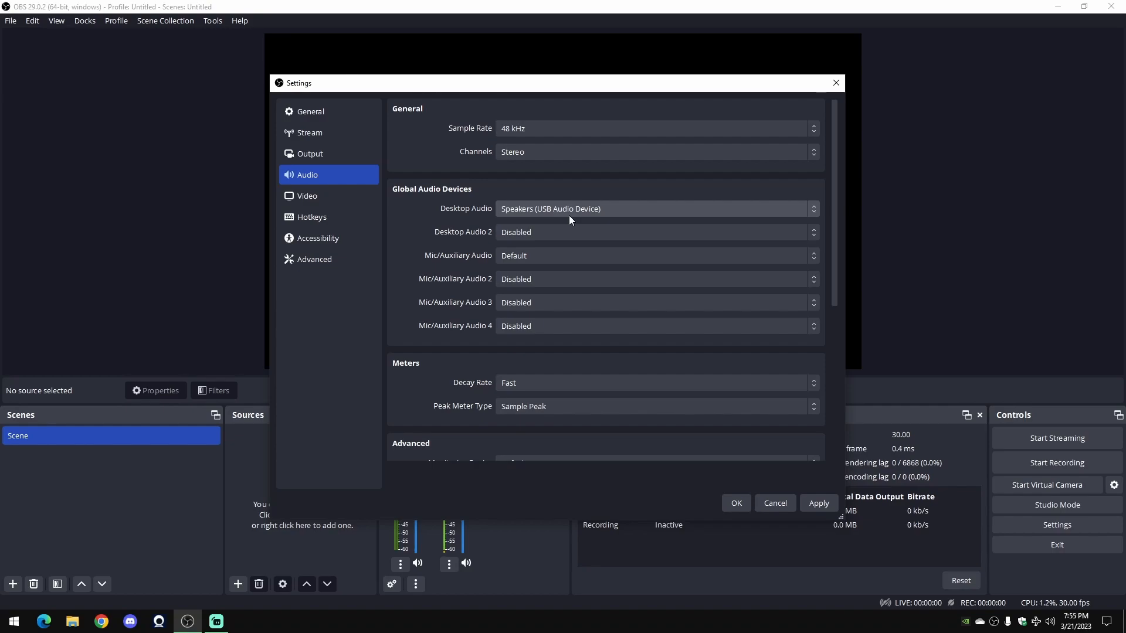
- Try X325BV-FMDR (NVIDIA High Definition Audio) as Desktop Audio 2 and set it back to Disabled
left_click(531, 234)
left_click(551, 285)
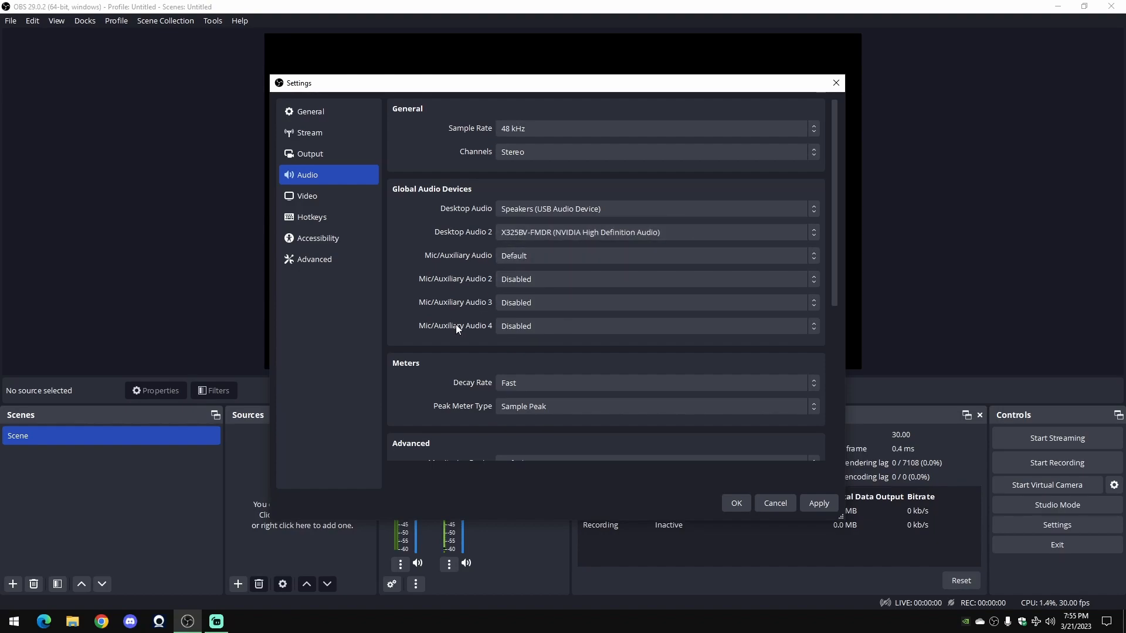
scroll(462, 334, "down", 1)
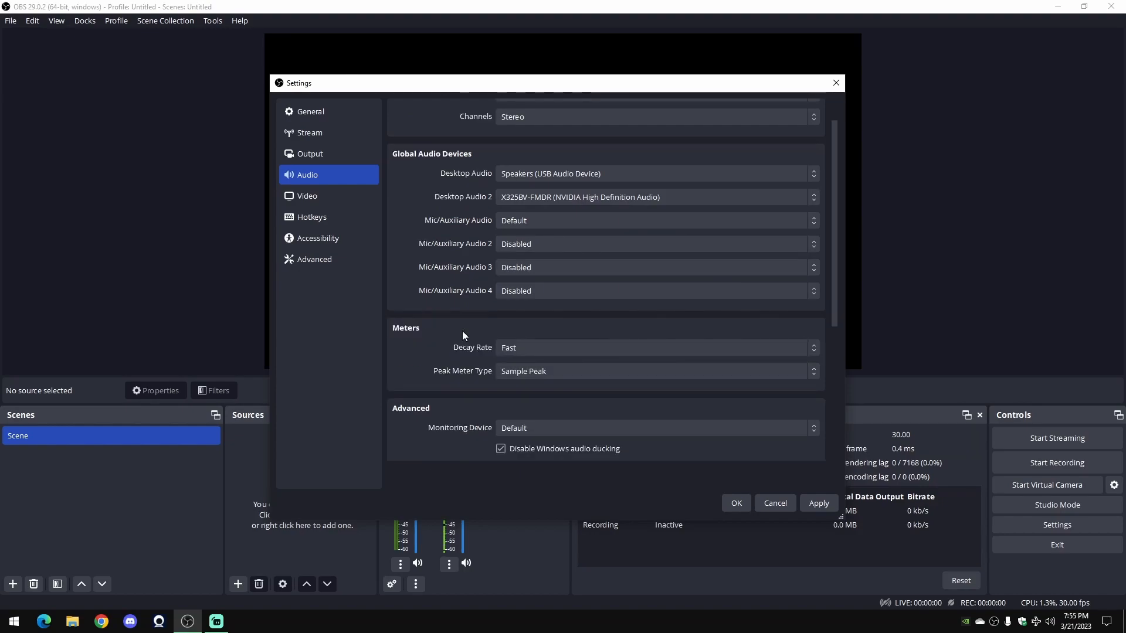
left_click(526, 202)
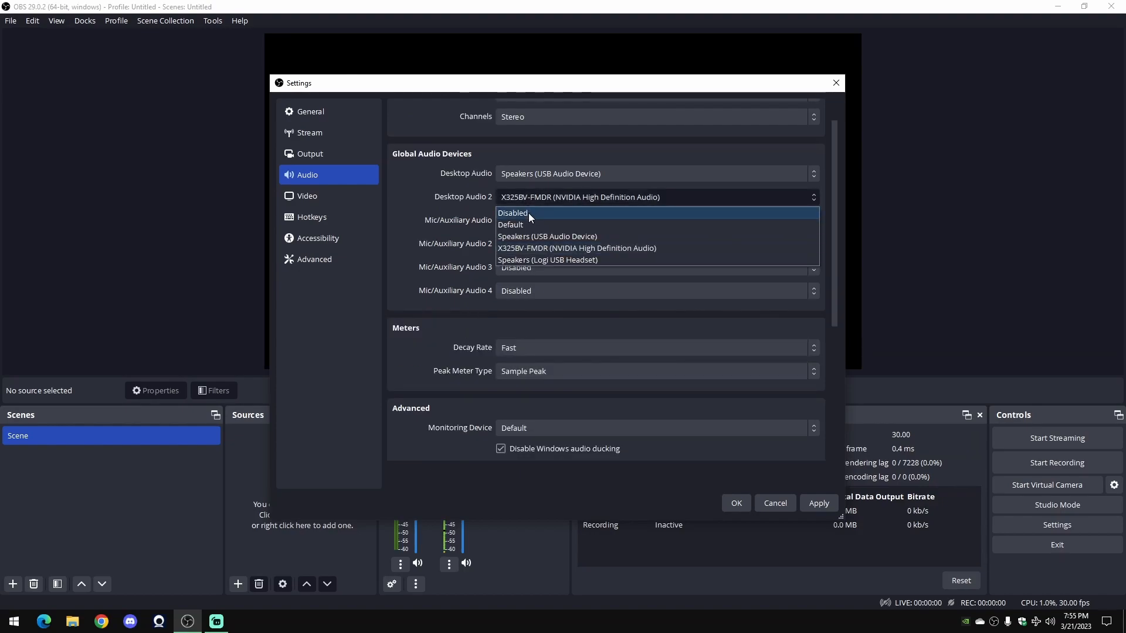
left_click(526, 214)
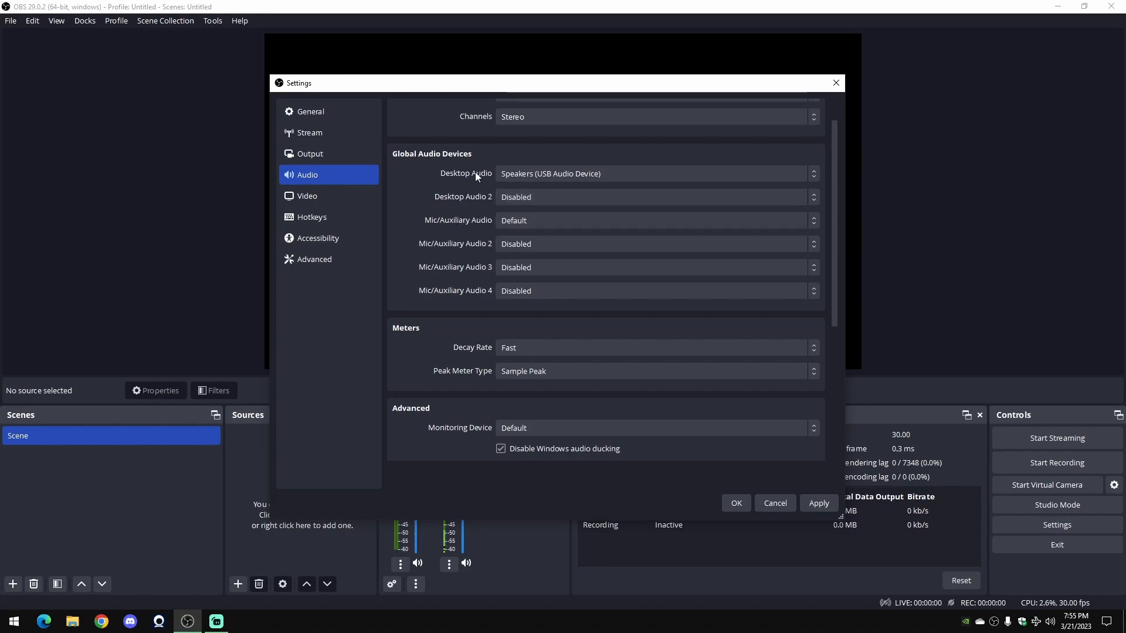
- Set Mic/Auxiliary Audio and Mic/Auxiliary Audio 2, 3 and 4 to Disabled
left_click(509, 221)
left_click(524, 238)
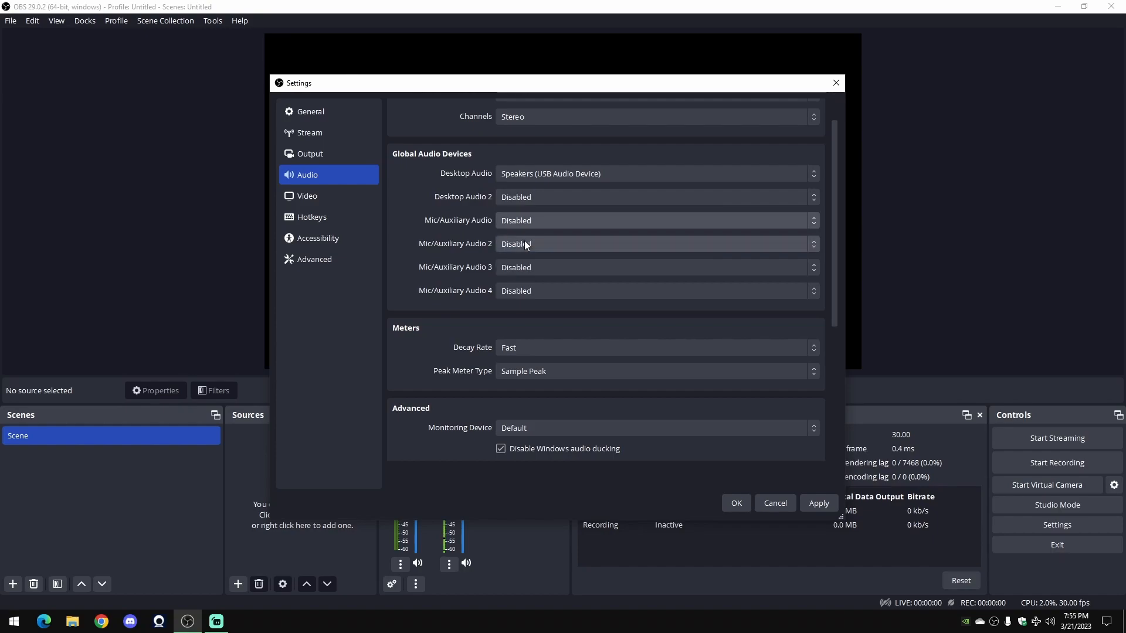
left_click(537, 244)
left_click(536, 258)
left_click(537, 267)
left_click(536, 281)
left_click(536, 291)
left_click(536, 306)
- Set the audio Monitoring Device to Speakers (USB Audio Device), apply the settings and review the audio options
scroll(448, 297, "down", 5)
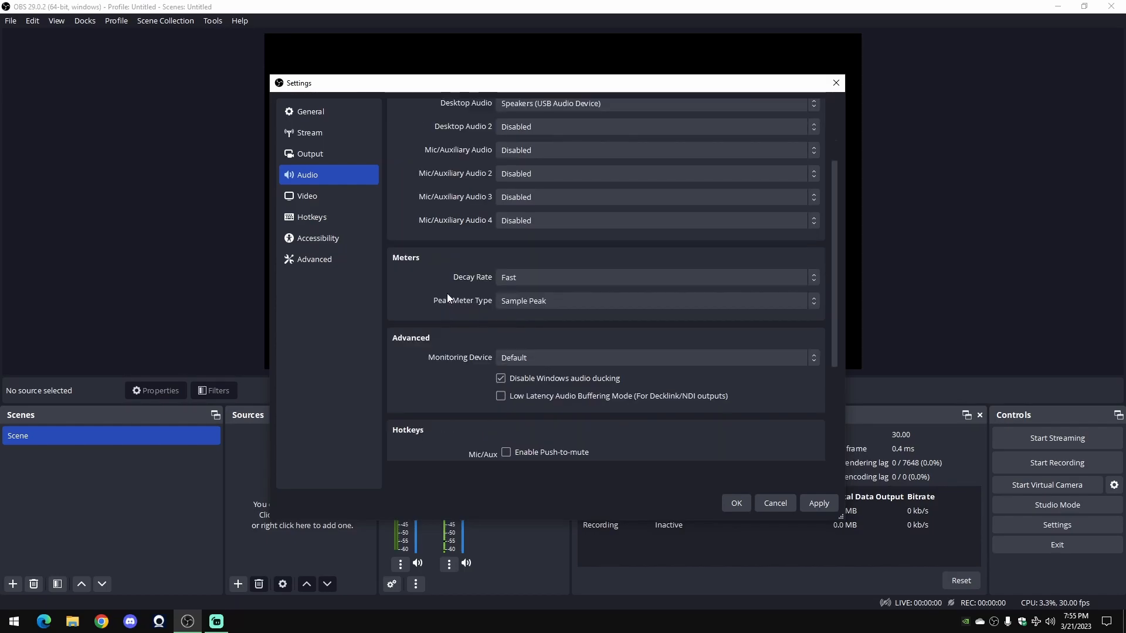
left_click(543, 251)
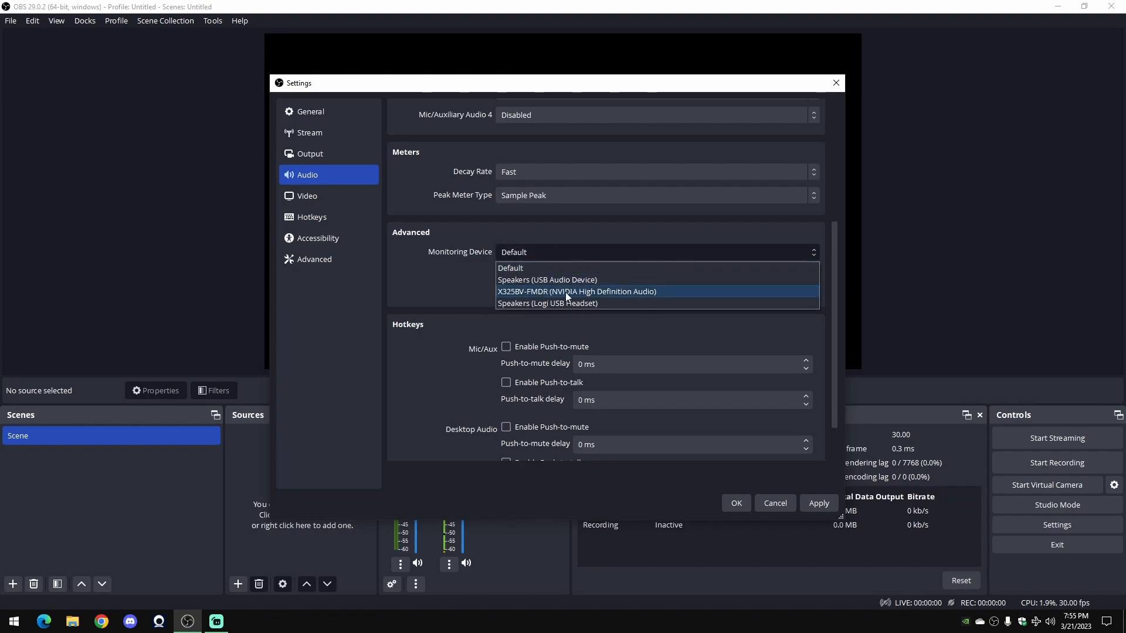
left_click(566, 293)
left_click(526, 250)
left_click(539, 302)
left_click(545, 252)
left_click(550, 279)
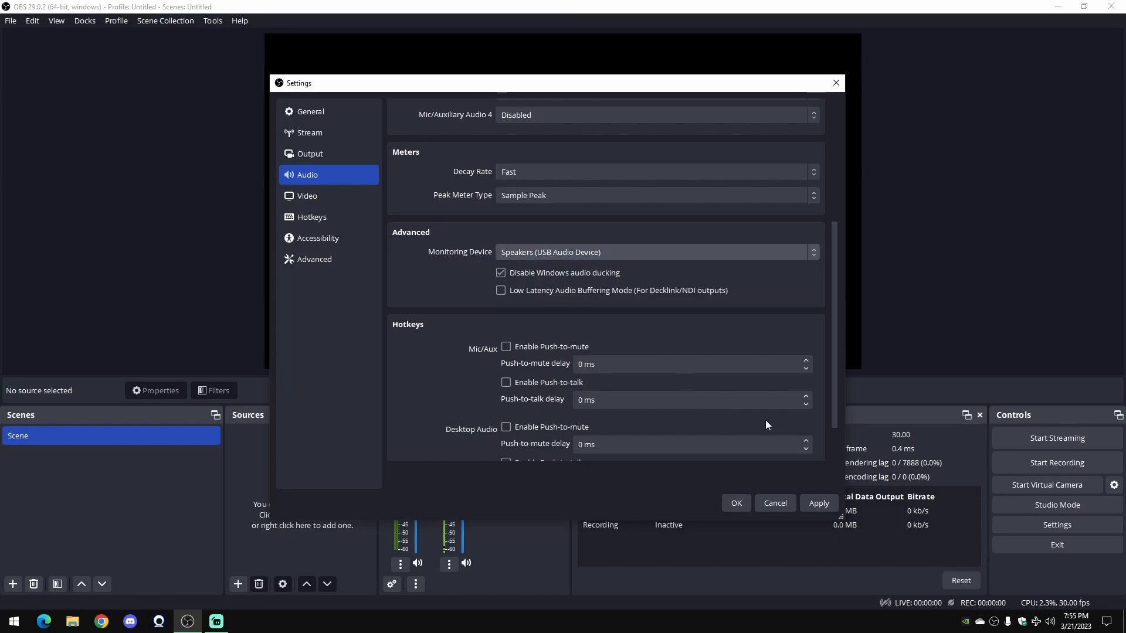
left_click(819, 503)
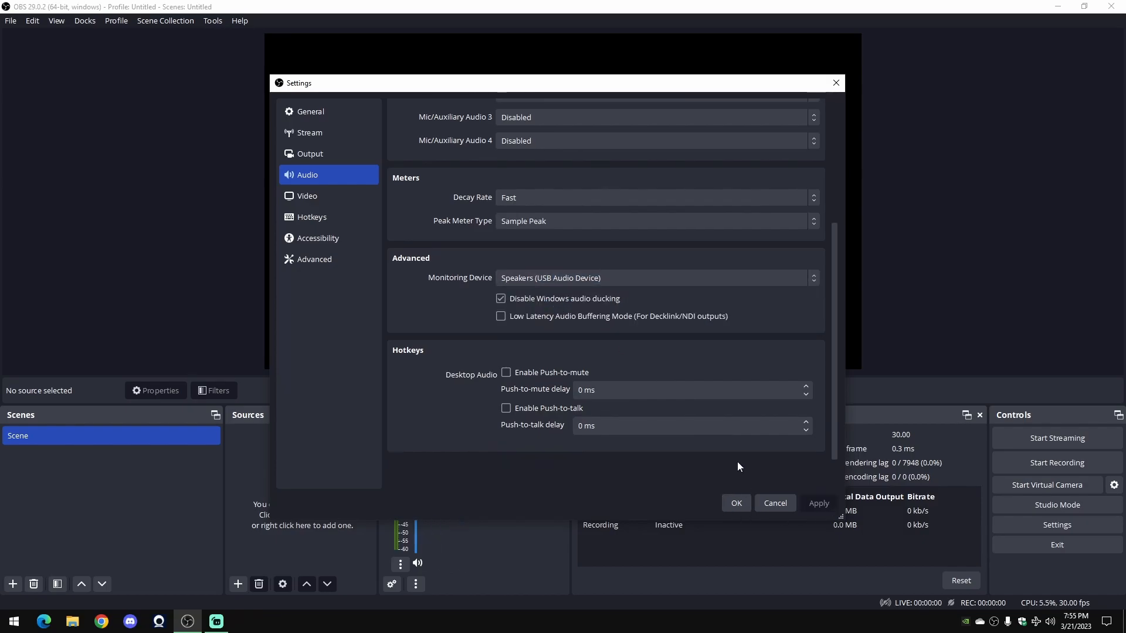
scroll(434, 315, "up", 5)
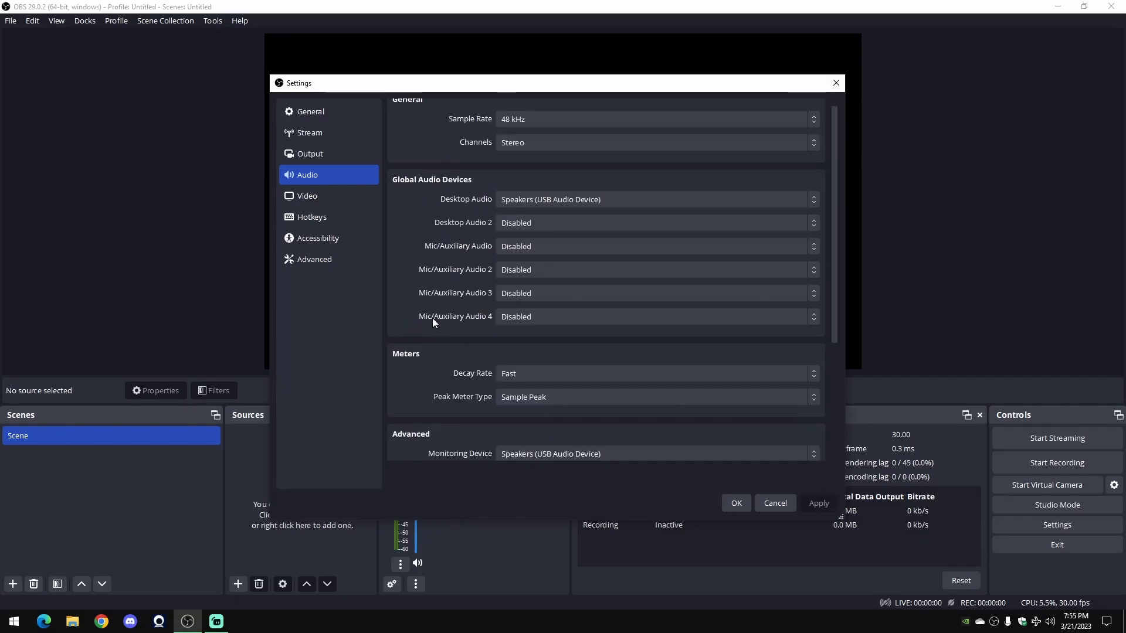
scroll(433, 322, "down", 5)
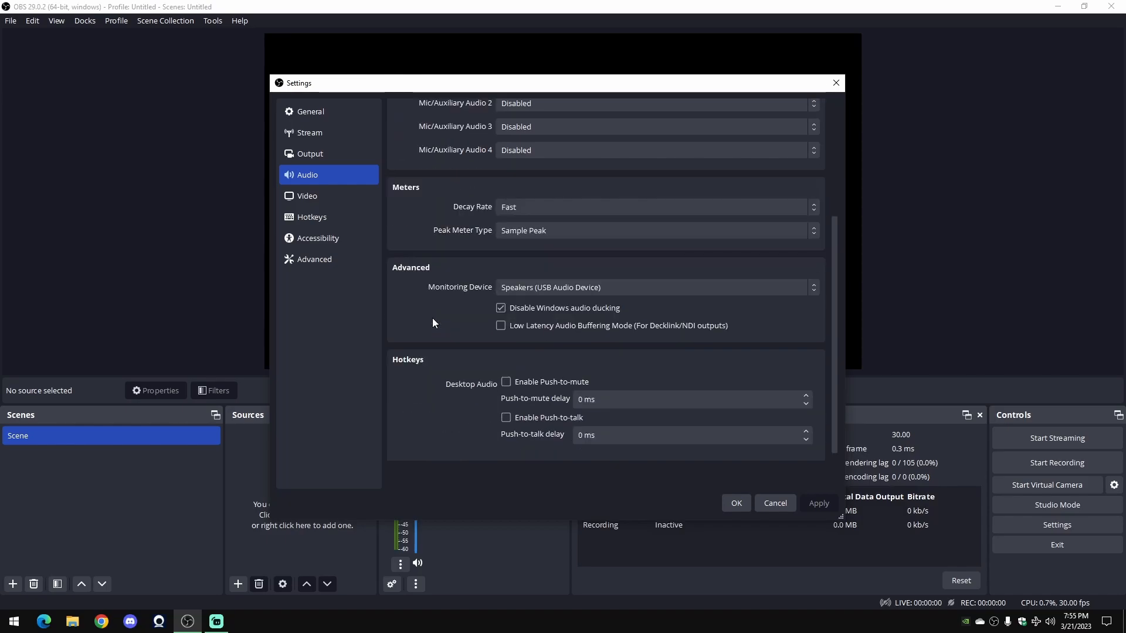
- Set the video Output (Scaled) Resolution to 1920x1080 and the Common FPS Value to 60, and apply the settings
left_click(320, 200)
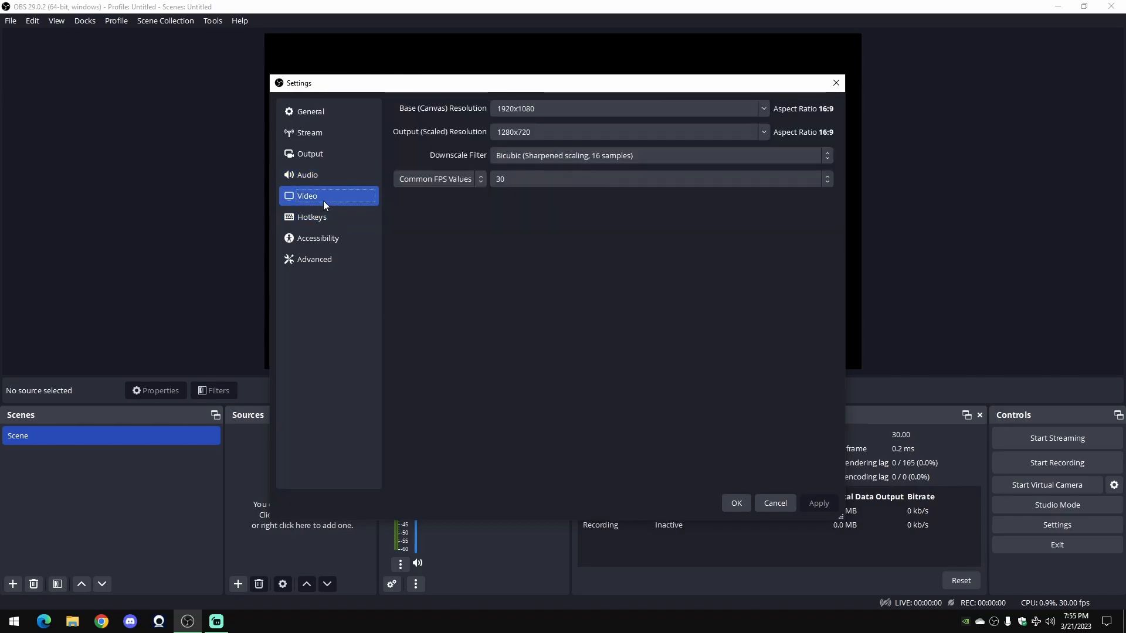
left_click(761, 133)
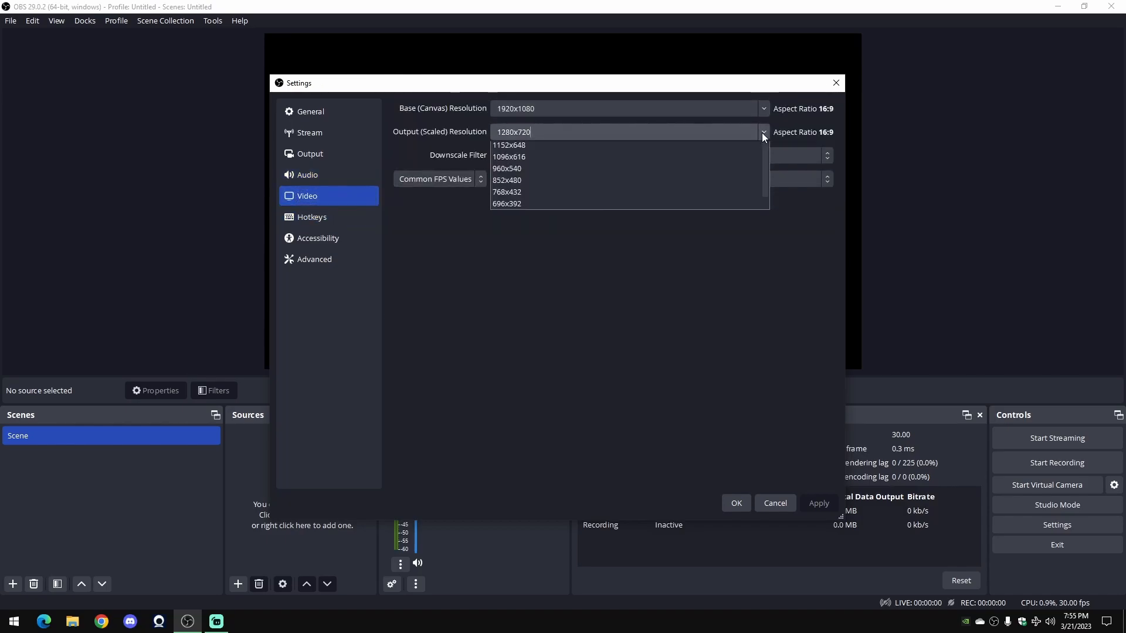
left_click(722, 150)
left_click(659, 182)
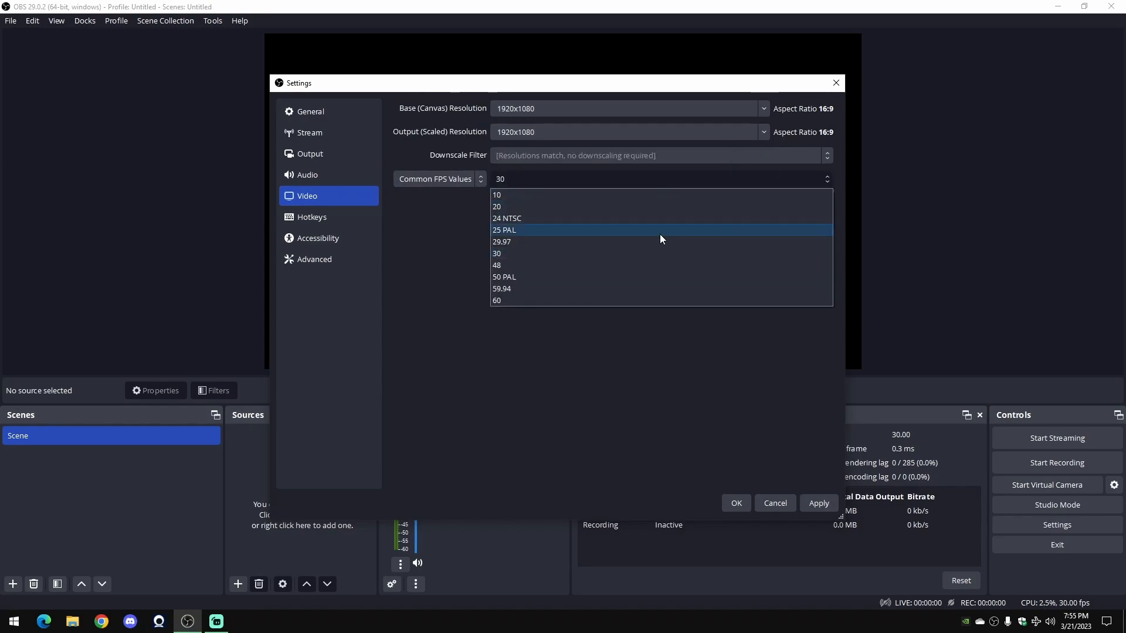
left_click(660, 300)
left_click(818, 503)
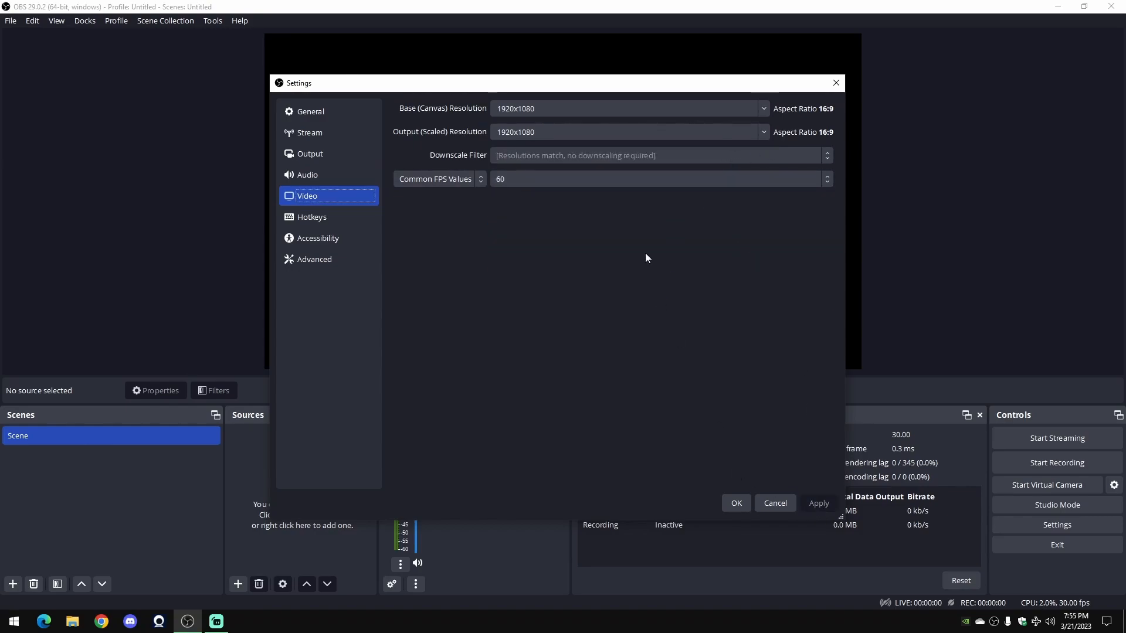
- Examine the available choices for the base canvas resolution and the scaled output resolution without changing them
left_click(765, 131)
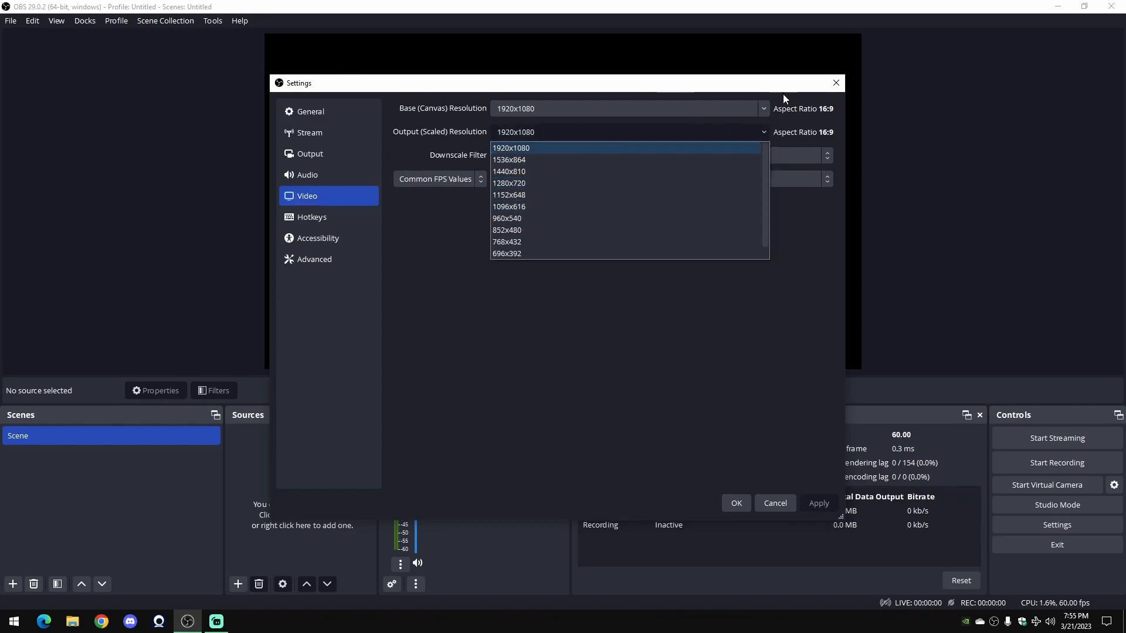
left_click(763, 133)
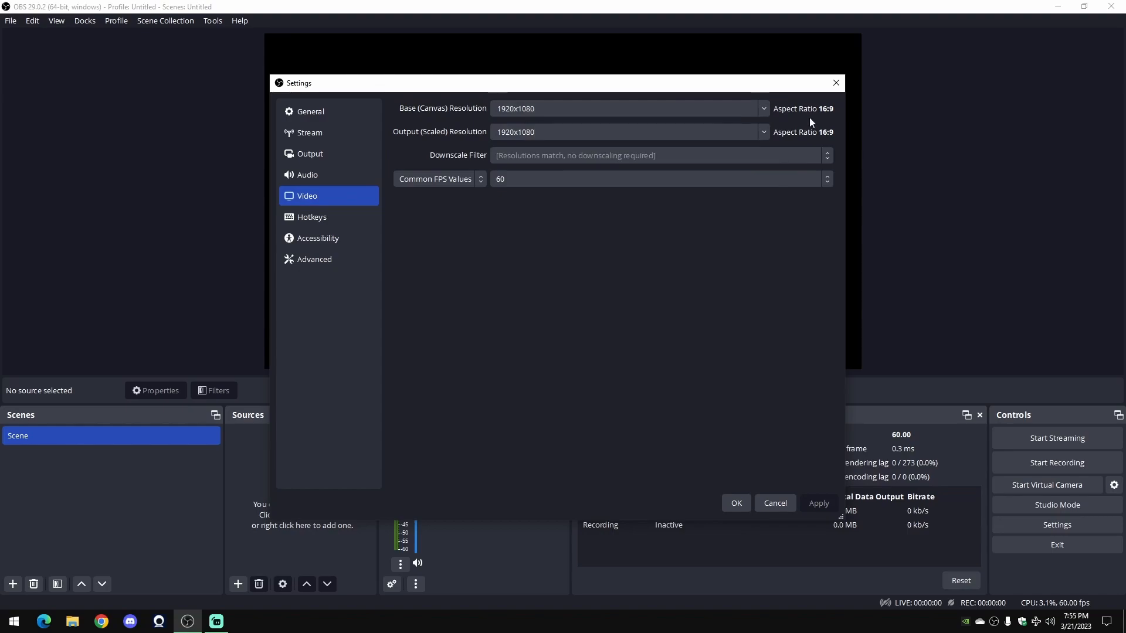
left_click(762, 108)
left_click(762, 108)
left_click(764, 133)
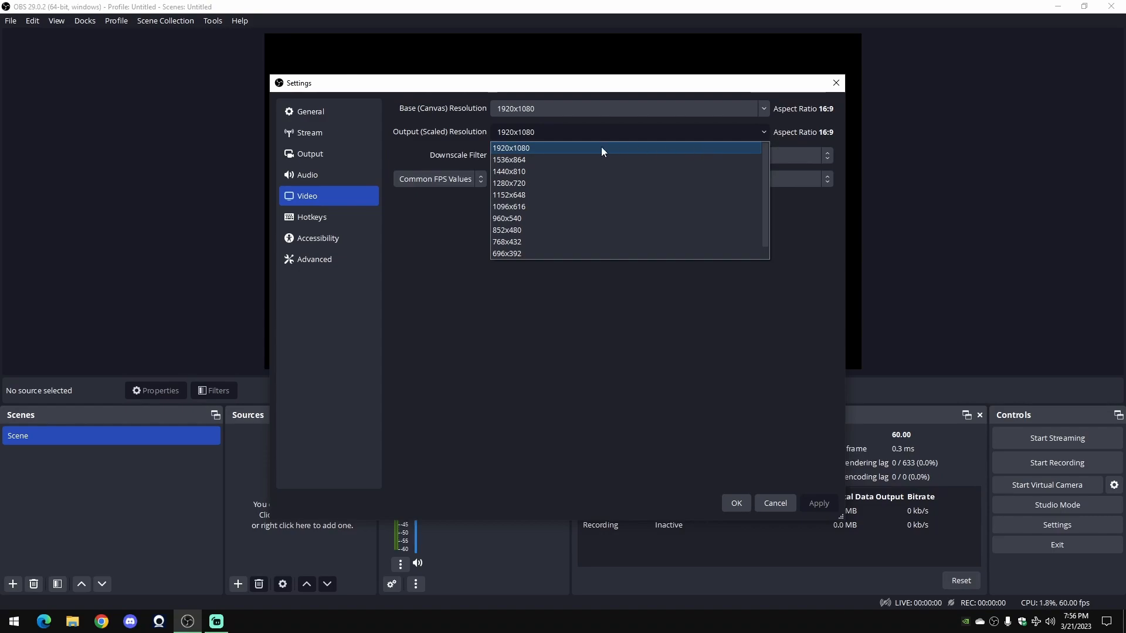
left_click(526, 149)
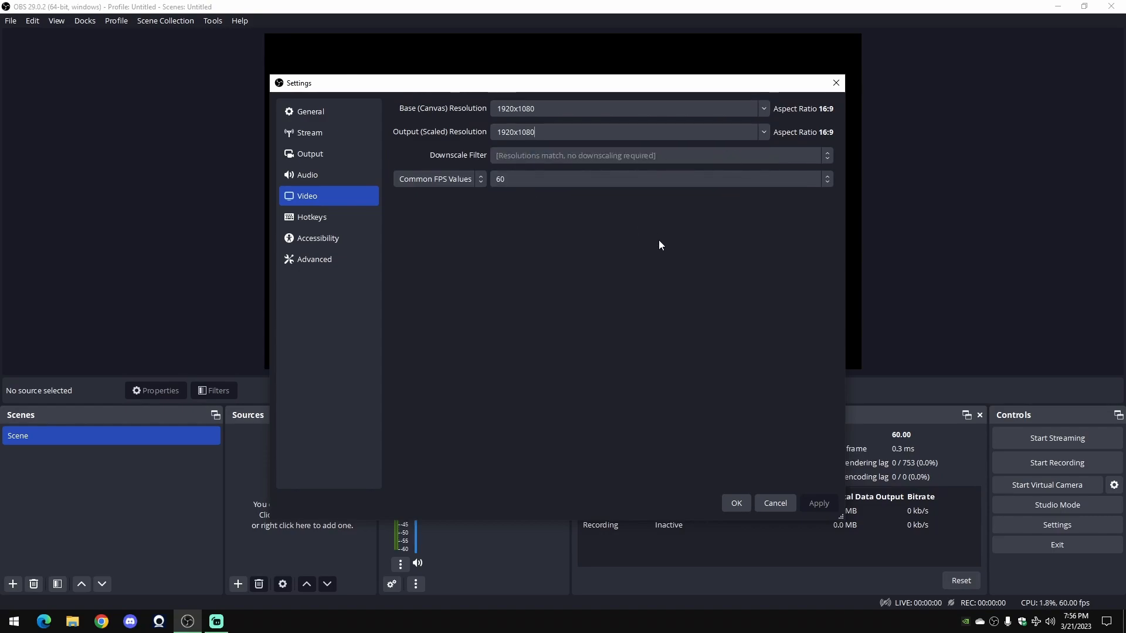
left_click(765, 130)
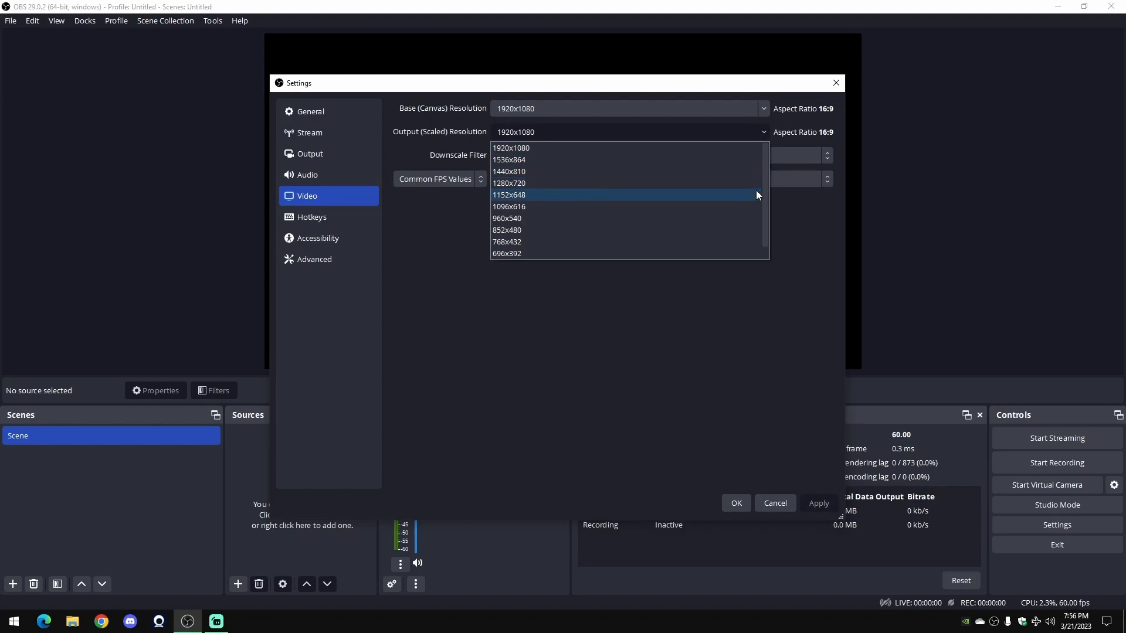
left_click(765, 129)
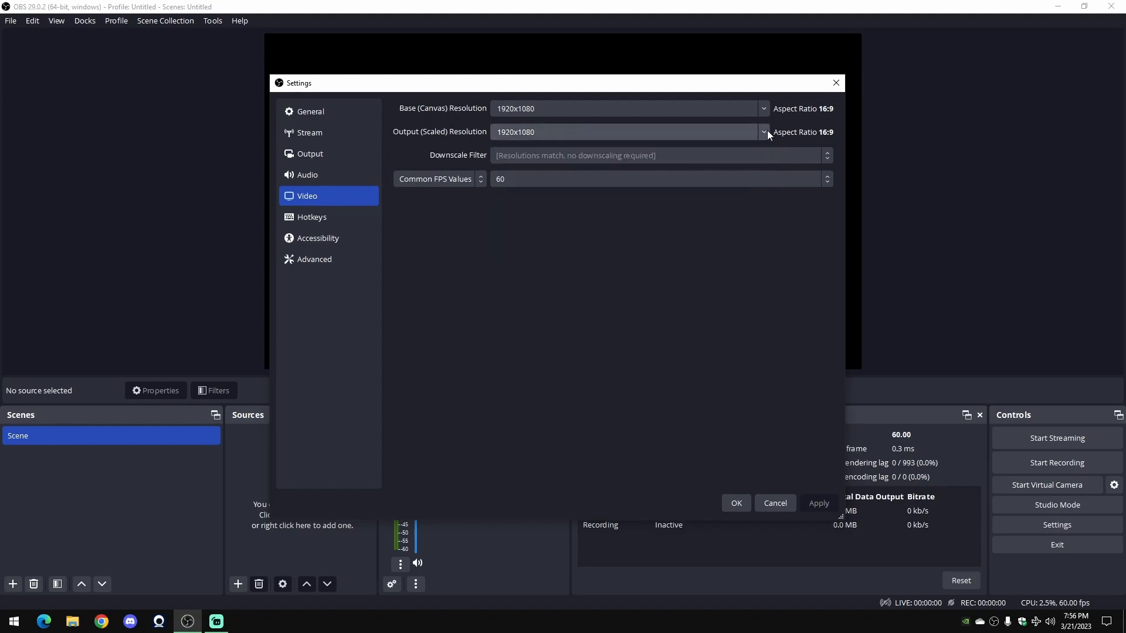
- Try 1280x720 as the output resolution with the Bicubic downscale filter, and set it back to 1920x1080
left_click(765, 130)
left_click(757, 185)
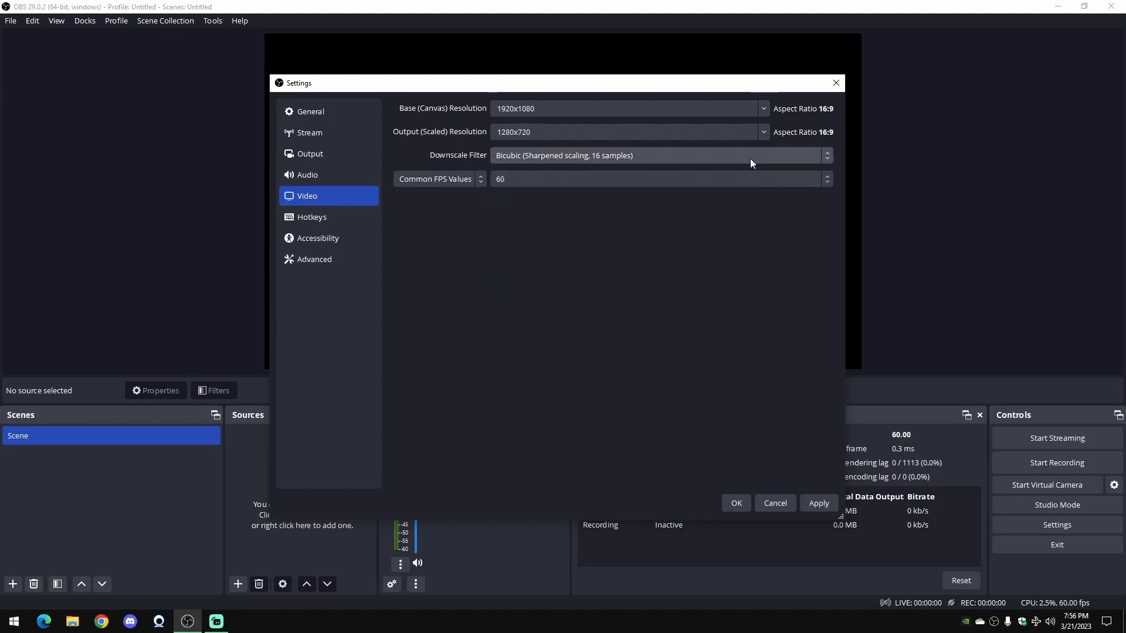
left_click(750, 159)
left_click(626, 197)
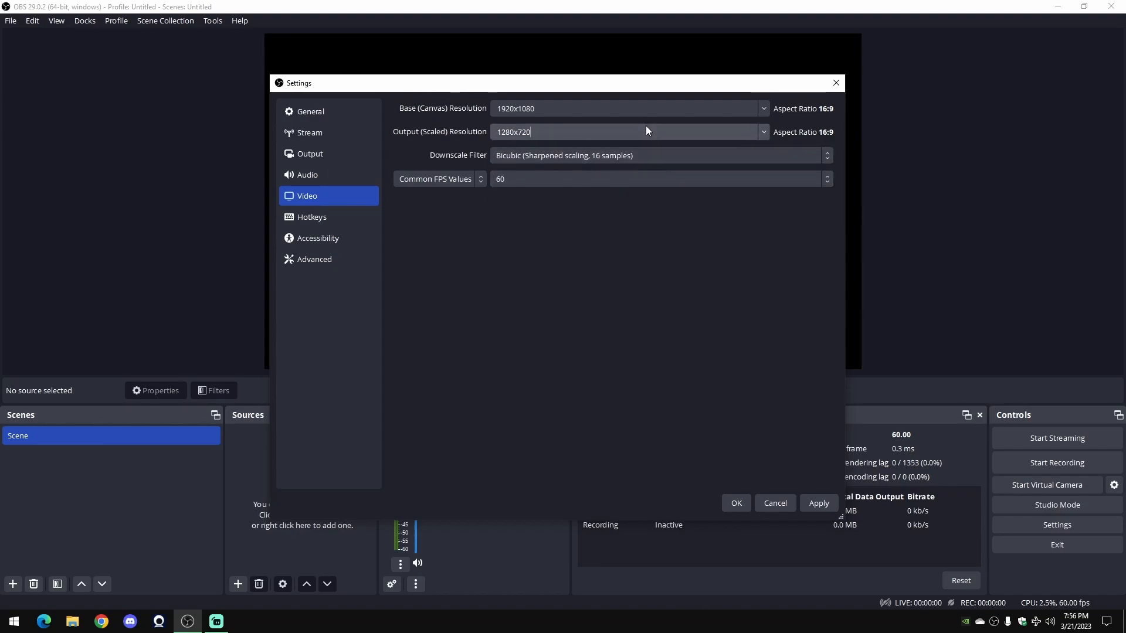
left_click(764, 131)
left_click(747, 148)
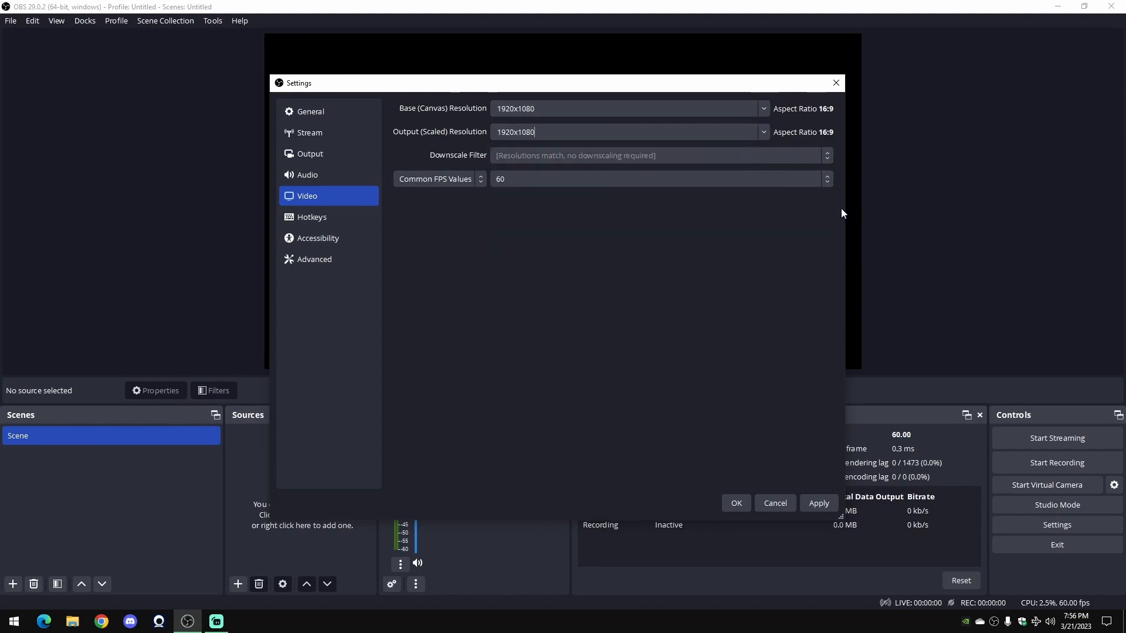
left_click(818, 502)
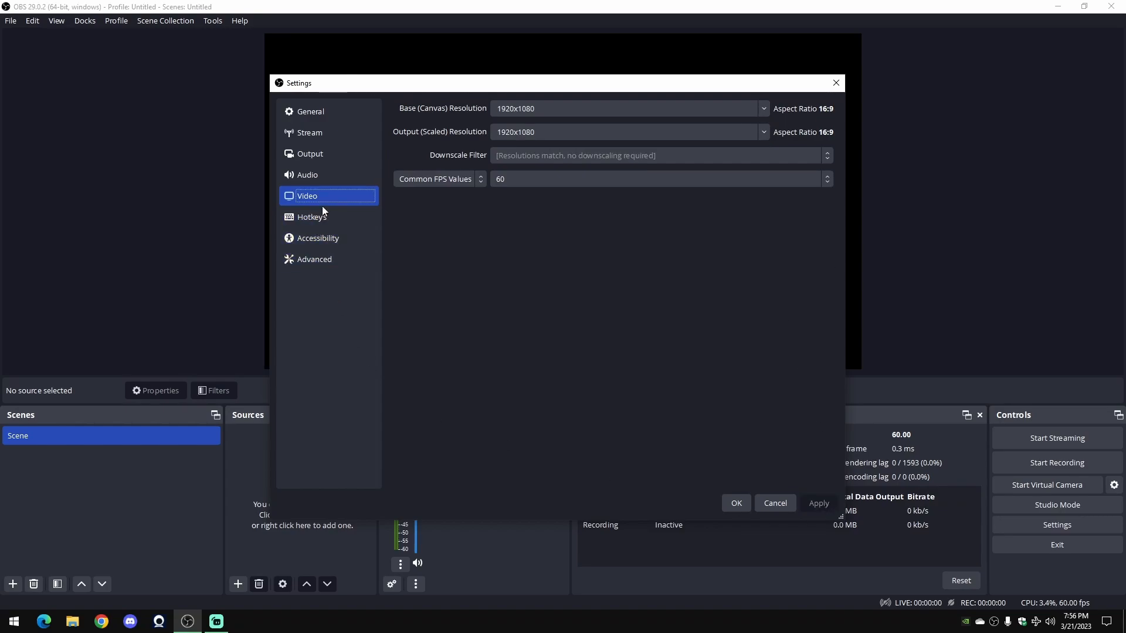
- Set the streaming Video Bitrate to 6000 Kbps in the output settings and apply it
left_click(335, 153)
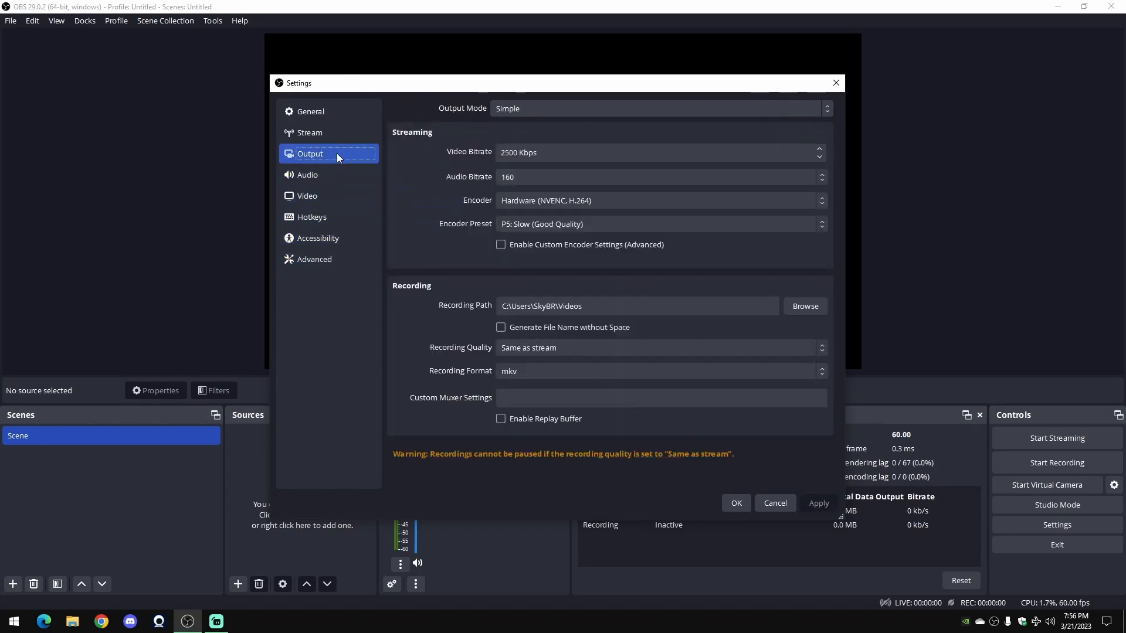
left_click(557, 154)
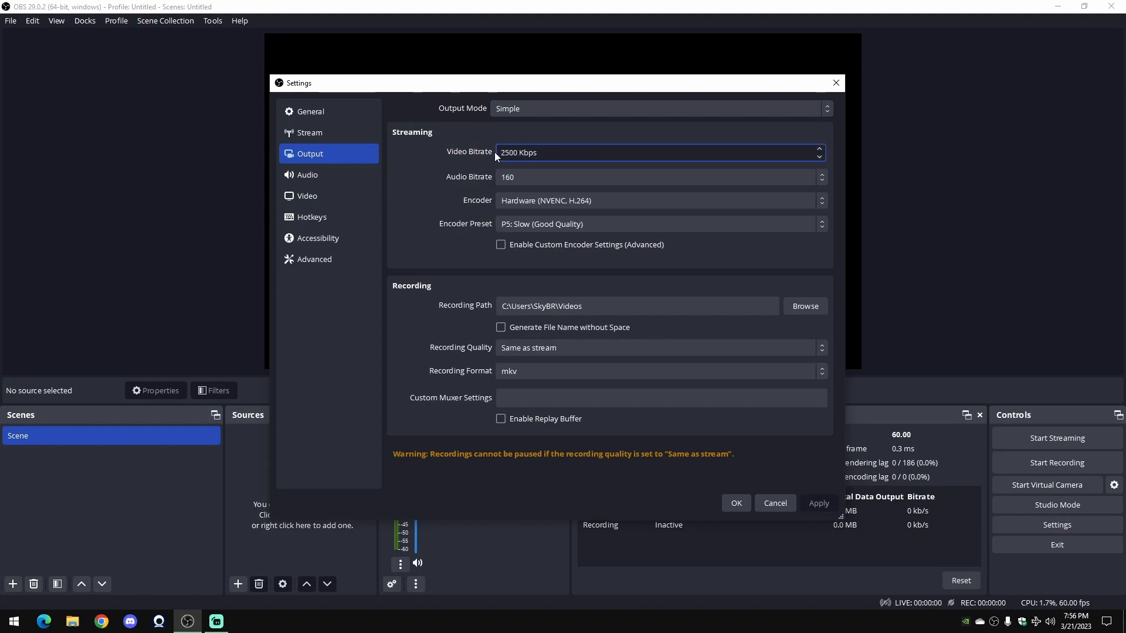
key("ctrl+a")
type("6000")
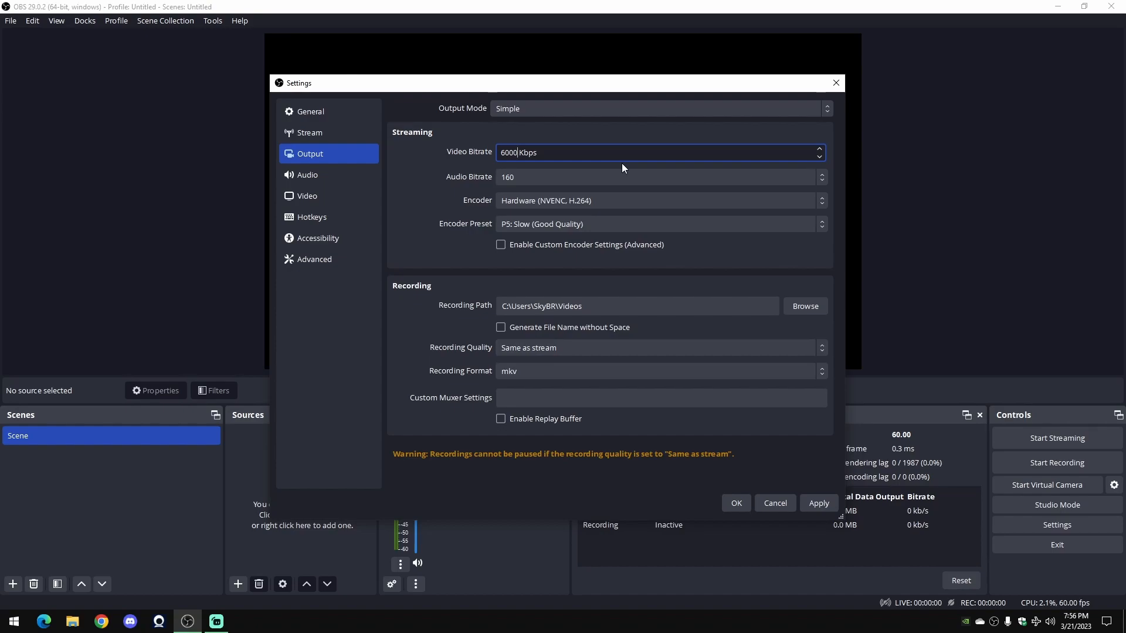
left_click(814, 506)
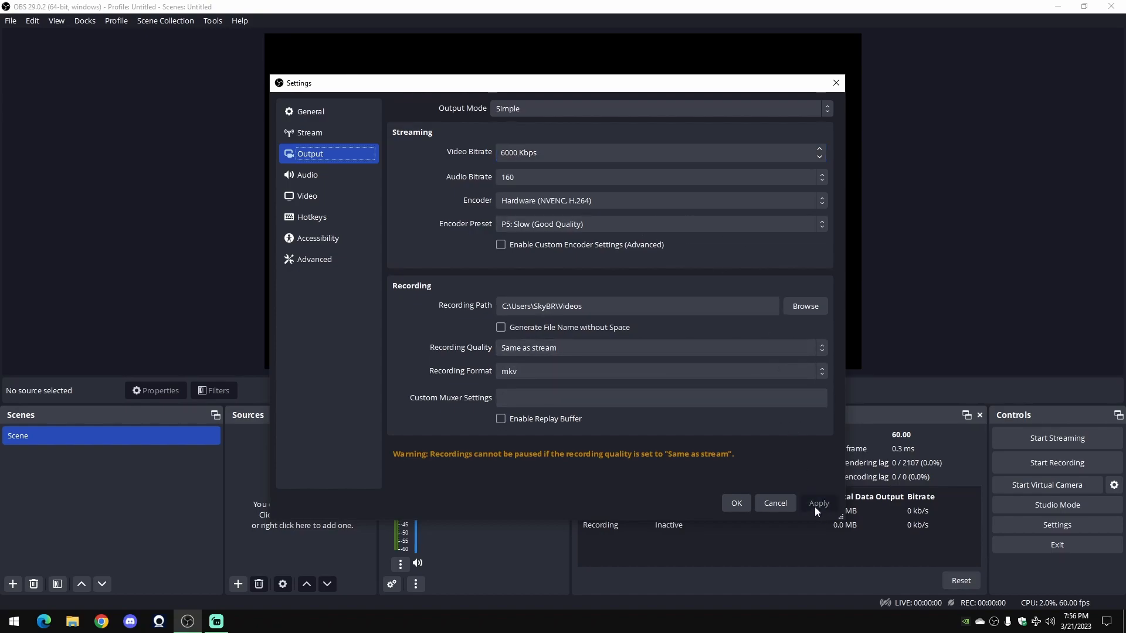
- Set the streaming Encoder Preset to P3: Fast (Low Quality) and apply the change
left_click(535, 229)
left_click(535, 229)
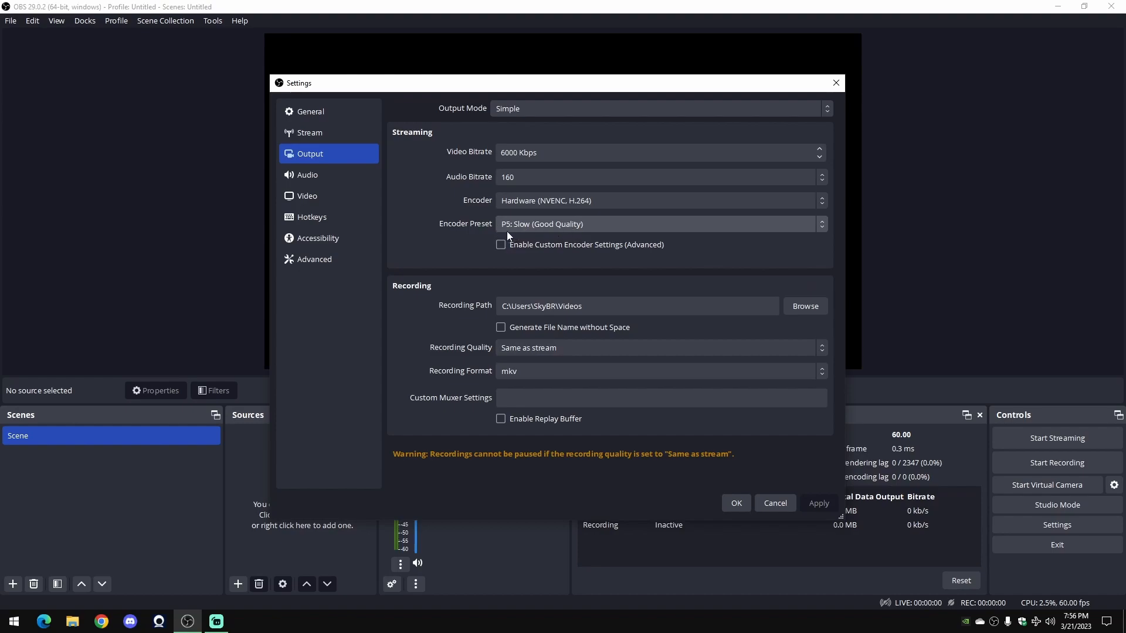
left_click(551, 230)
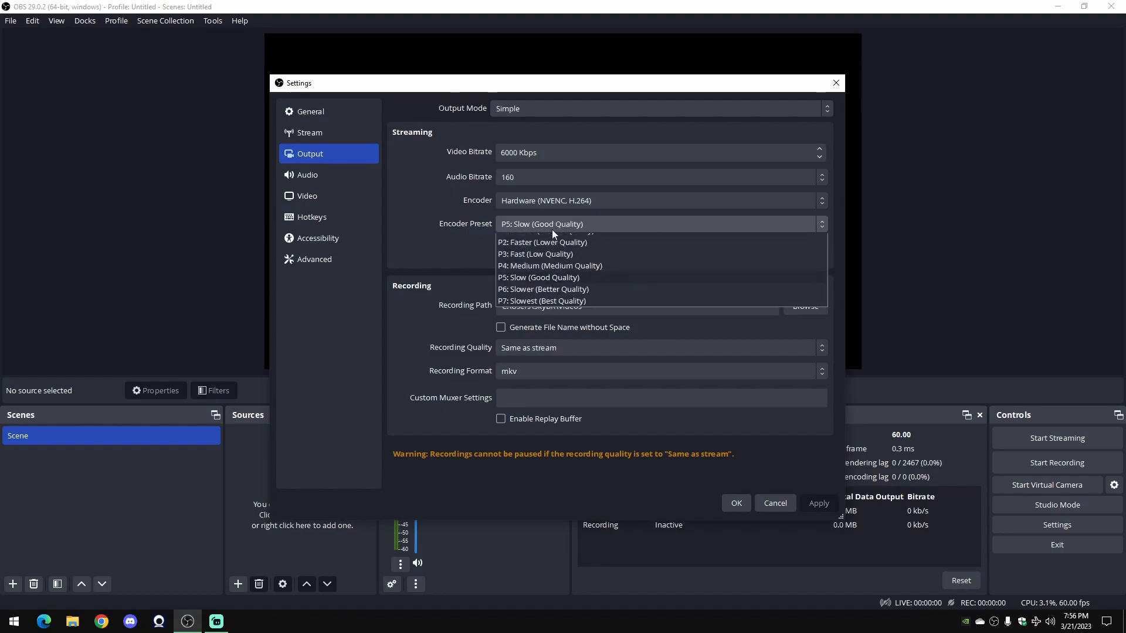
left_click(537, 263)
left_click(810, 501)
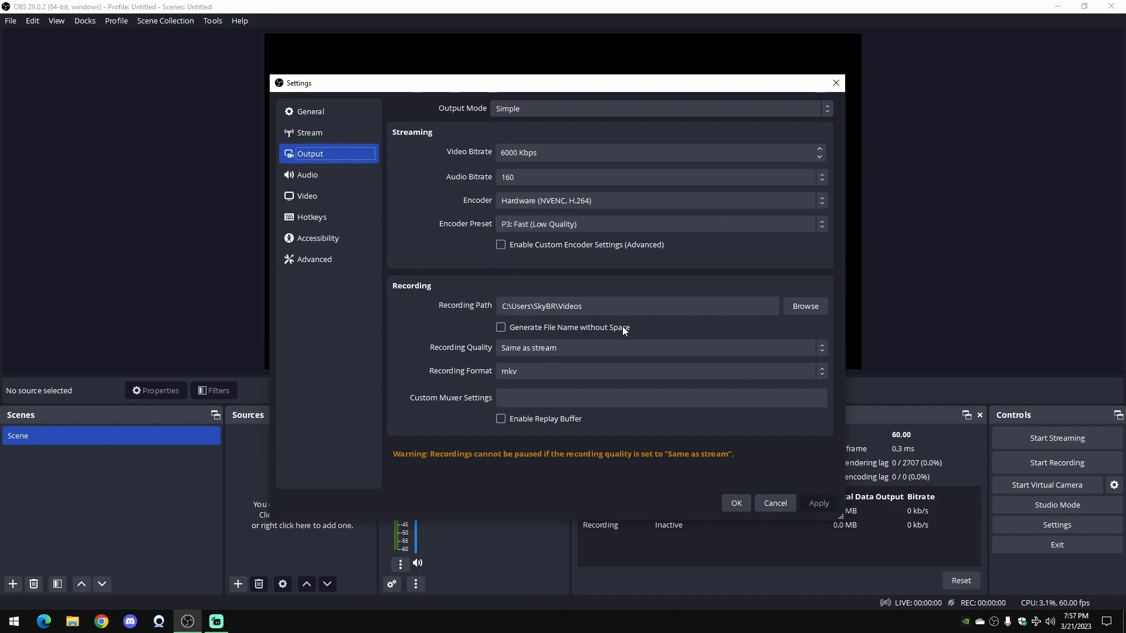
- Try enabling the custom encoder settings for streaming and turn them off again
left_click(522, 249)
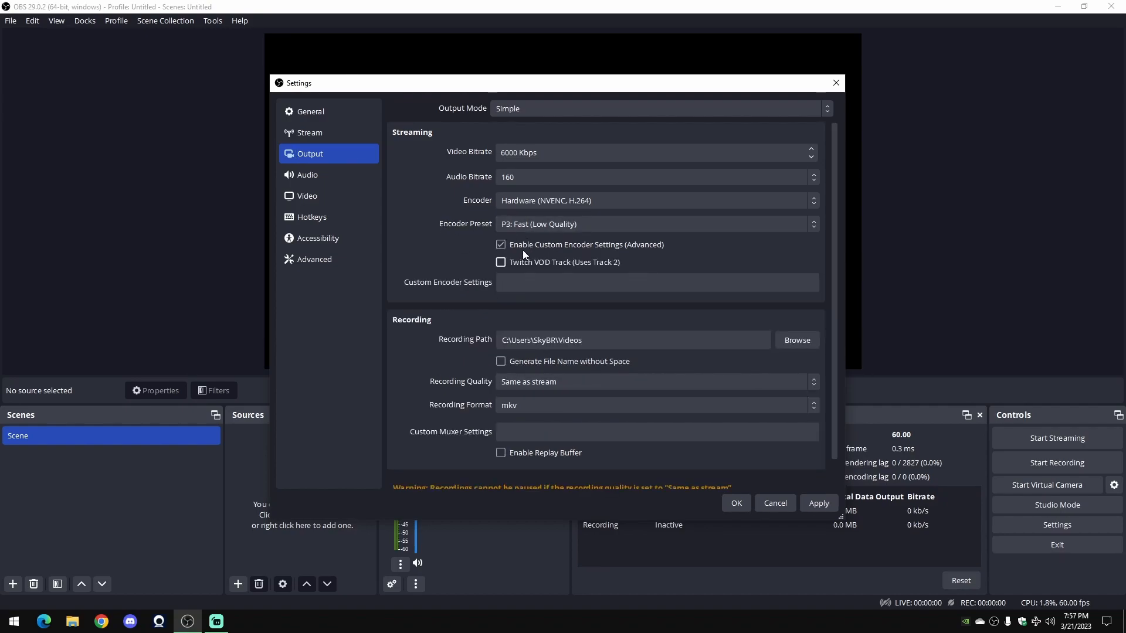
left_click(523, 250)
left_click(819, 503)
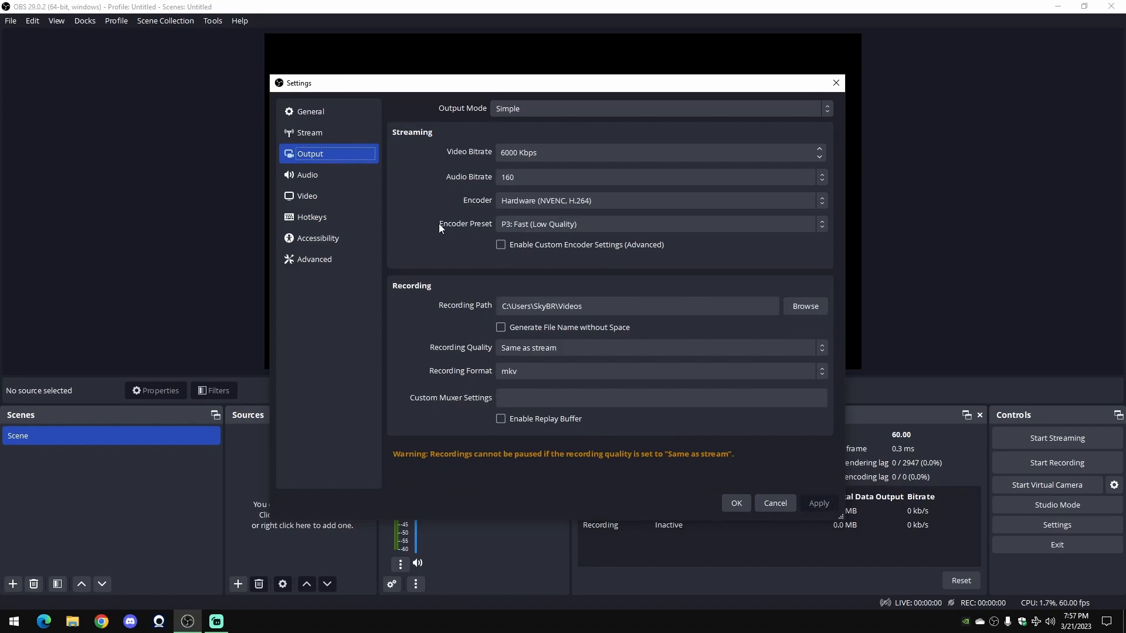
- Set the Recording Quality to High Quality, Medium File Size, keep mkv as the Recording Format, and apply the settings
left_click(544, 347)
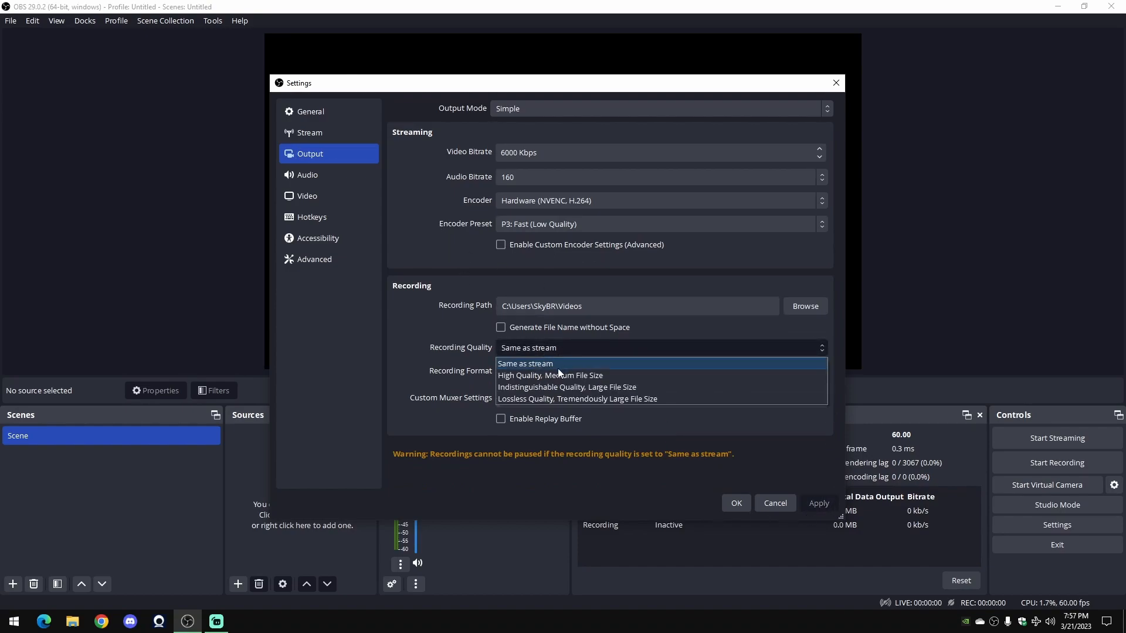
left_click(549, 375)
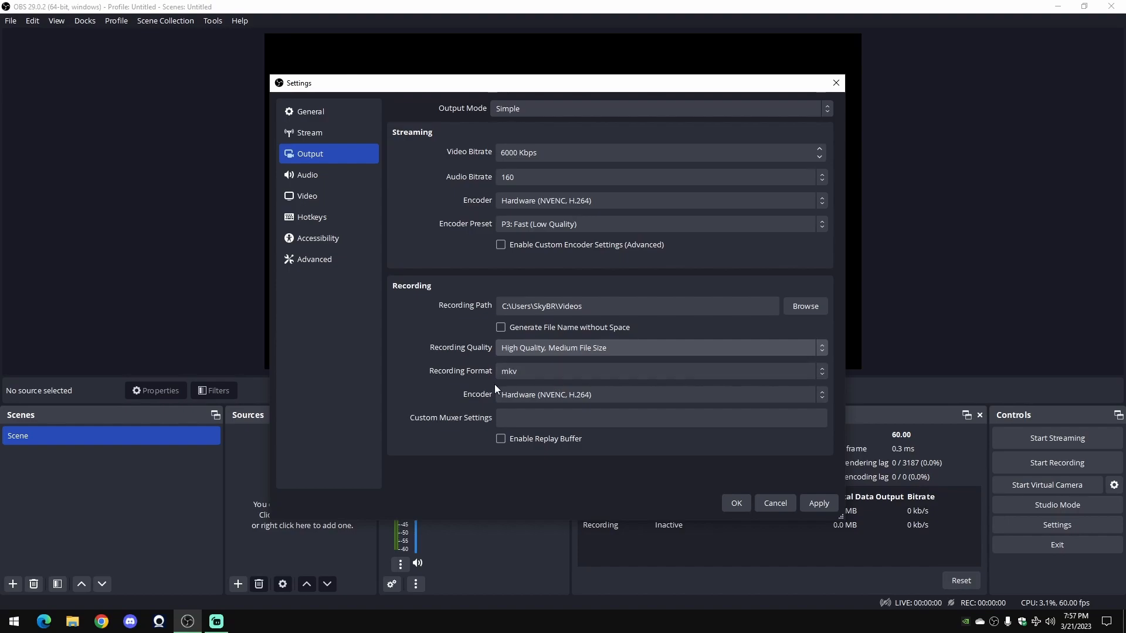
left_click(530, 376)
left_click(531, 379)
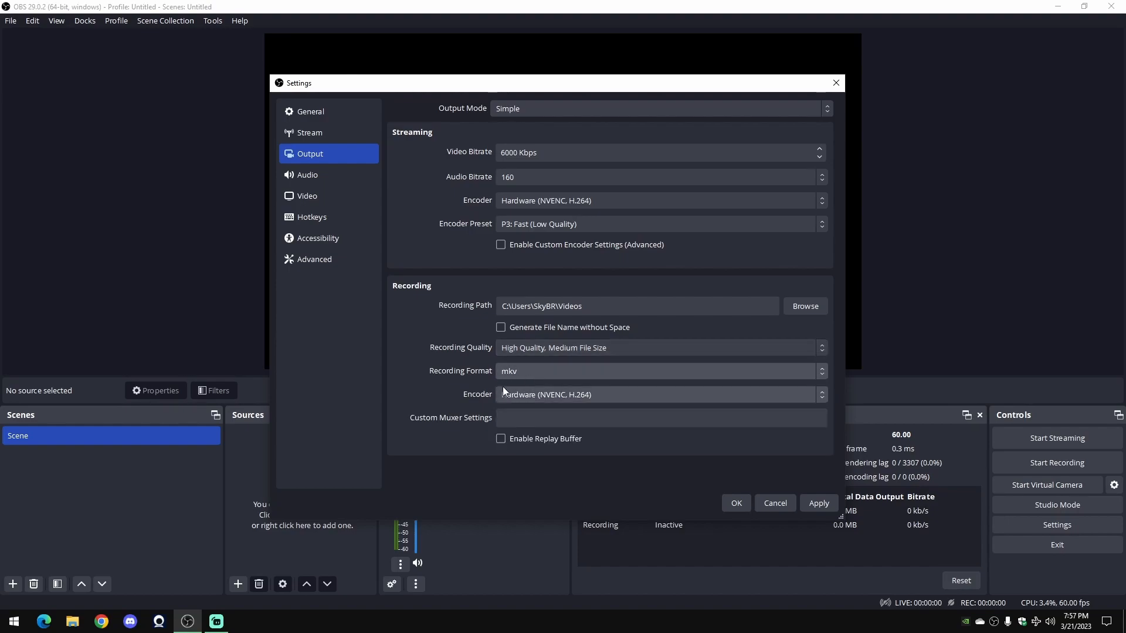
left_click(502, 373)
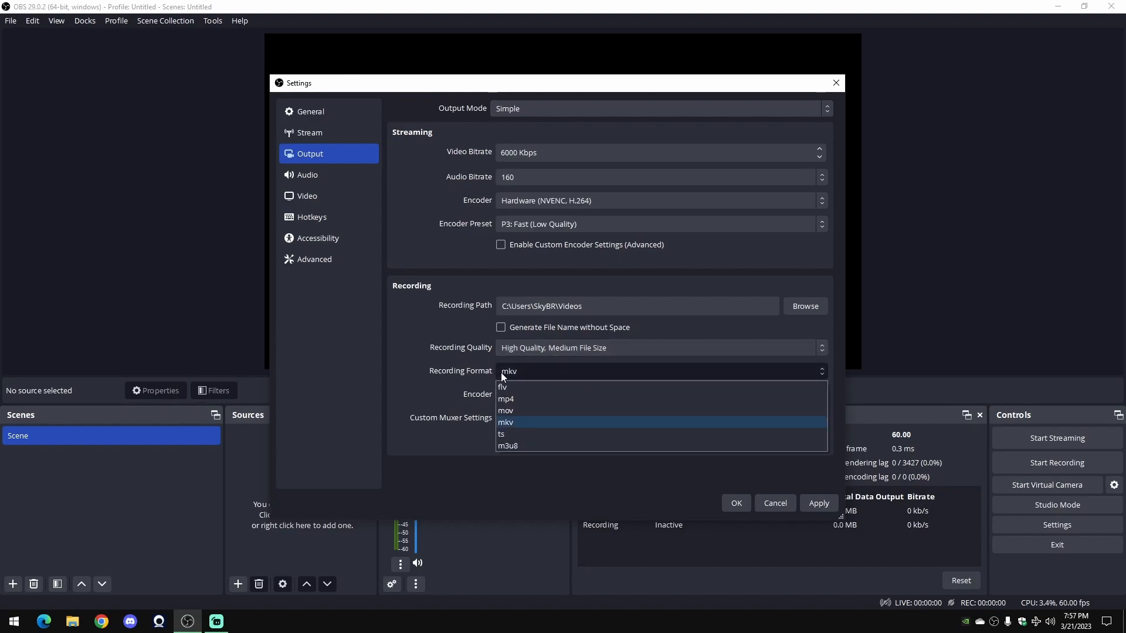
left_click(524, 423)
left_click(813, 505)
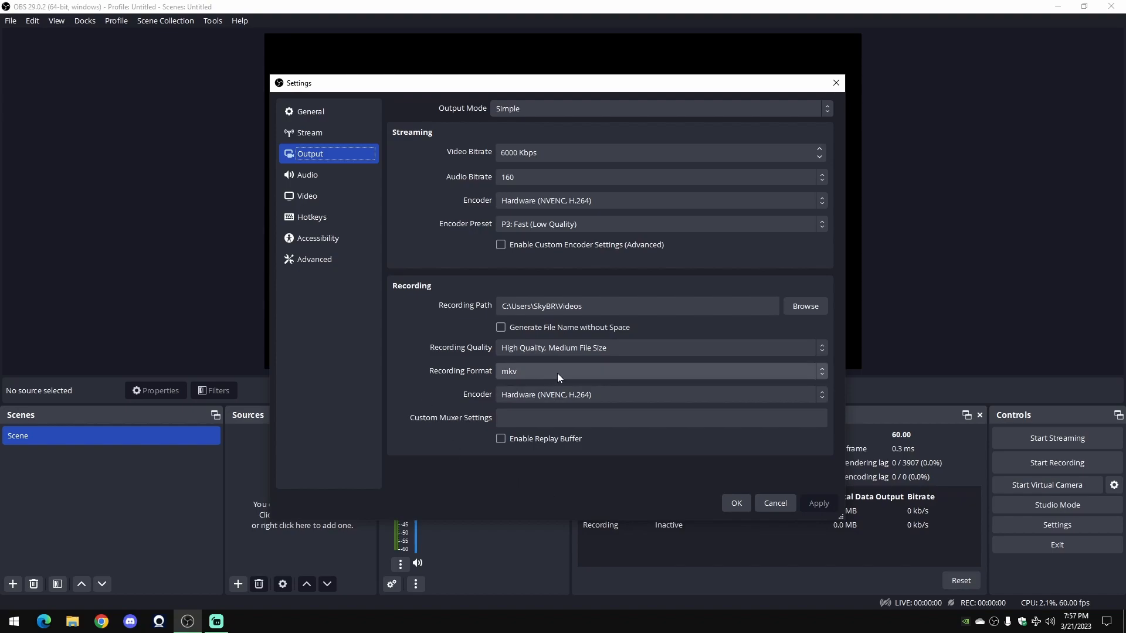
left_click(567, 353)
left_click(565, 351)
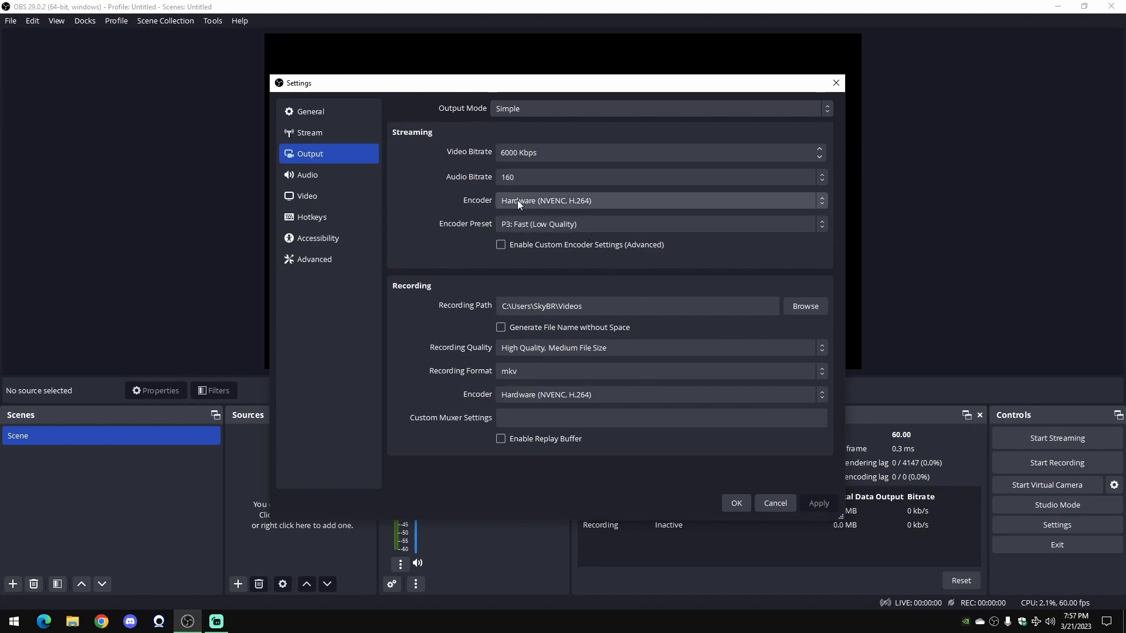
- Examine the list of streaming services in the Stream settings
left_click(339, 174)
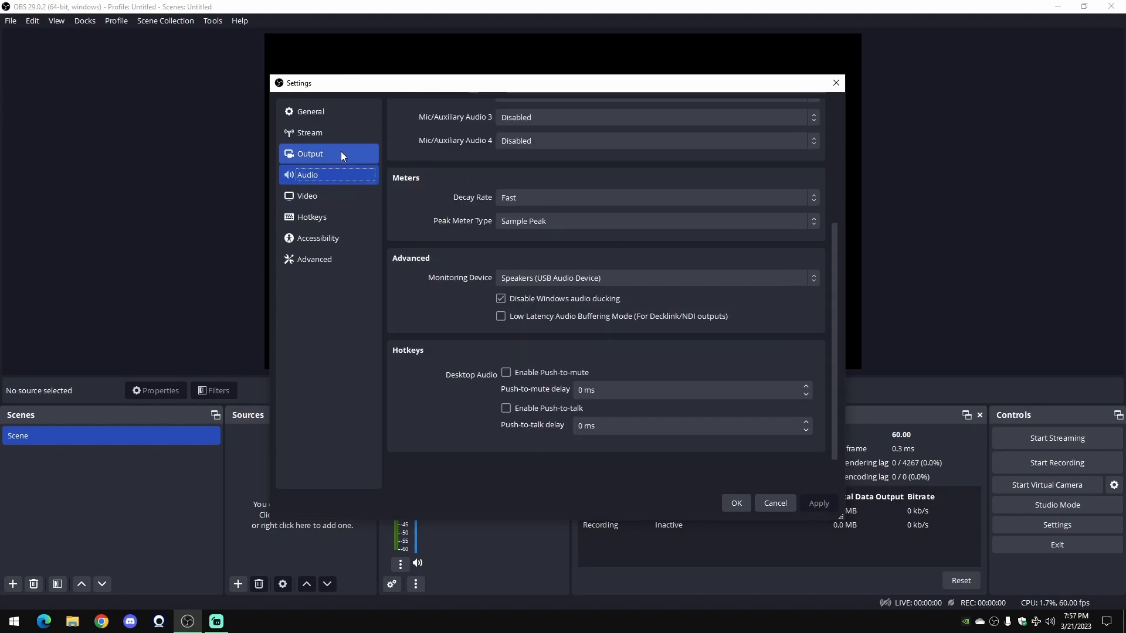
left_click(340, 153)
left_click(339, 134)
left_click(509, 107)
left_click(515, 107)
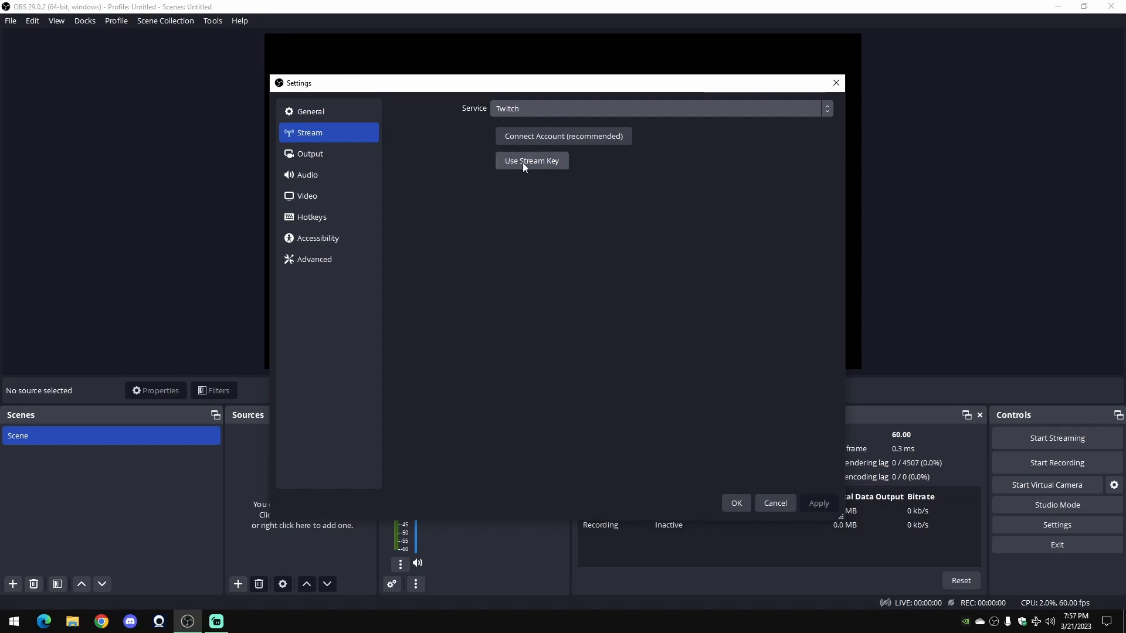
left_click(522, 108)
left_click(523, 111)
- Try Custom as the streaming service and set it back to Twitch
left_click(505, 111)
left_click(513, 127)
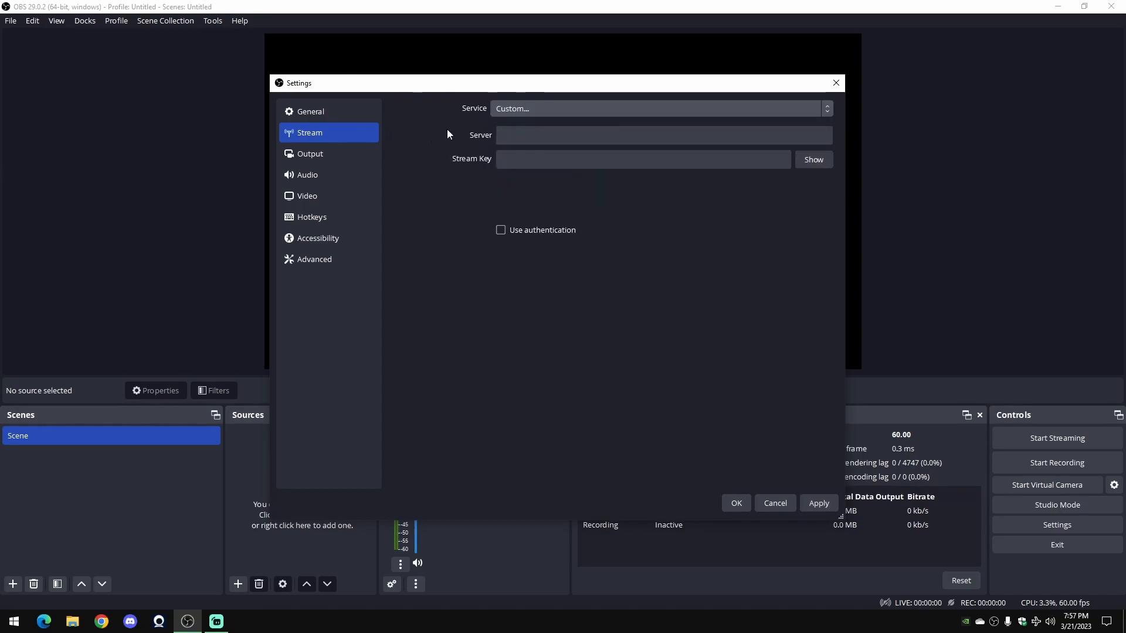
left_click(544, 108)
left_click(541, 134)
left_click(529, 107)
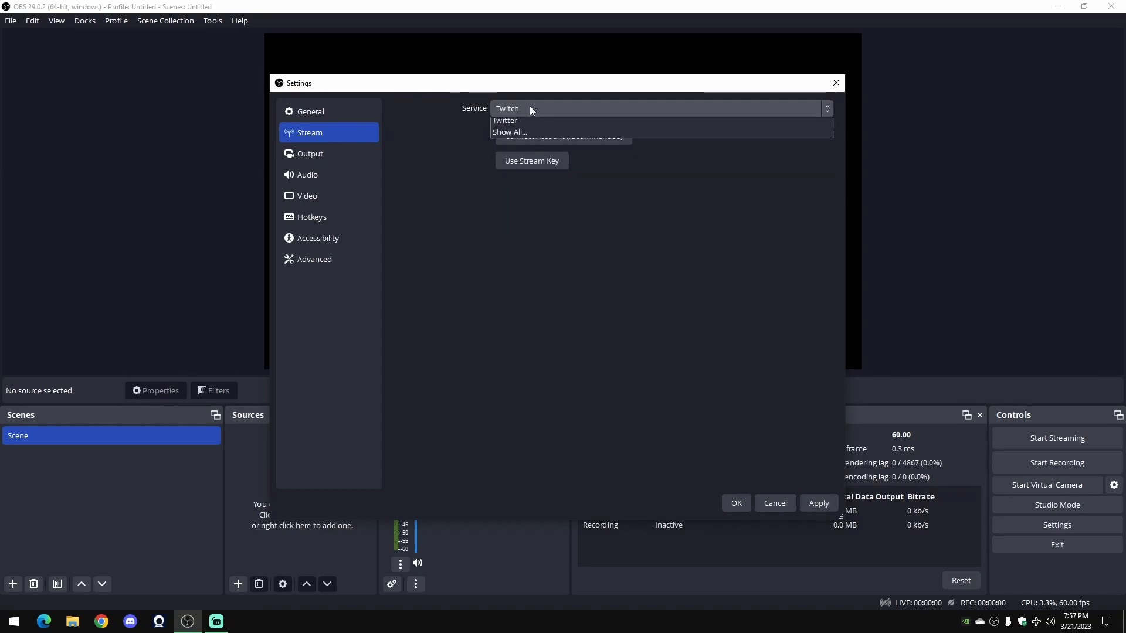
left_click(532, 105)
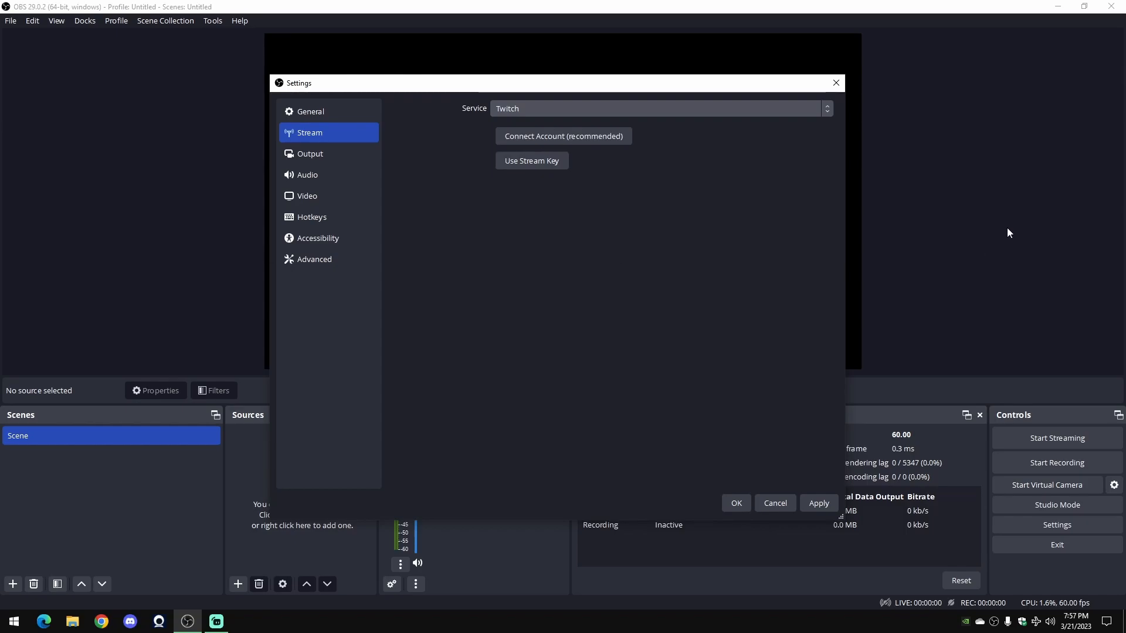
- Browse in File Explorer from the C: drive to the user profile's AppData\Roaming folder
left_click(72, 621)
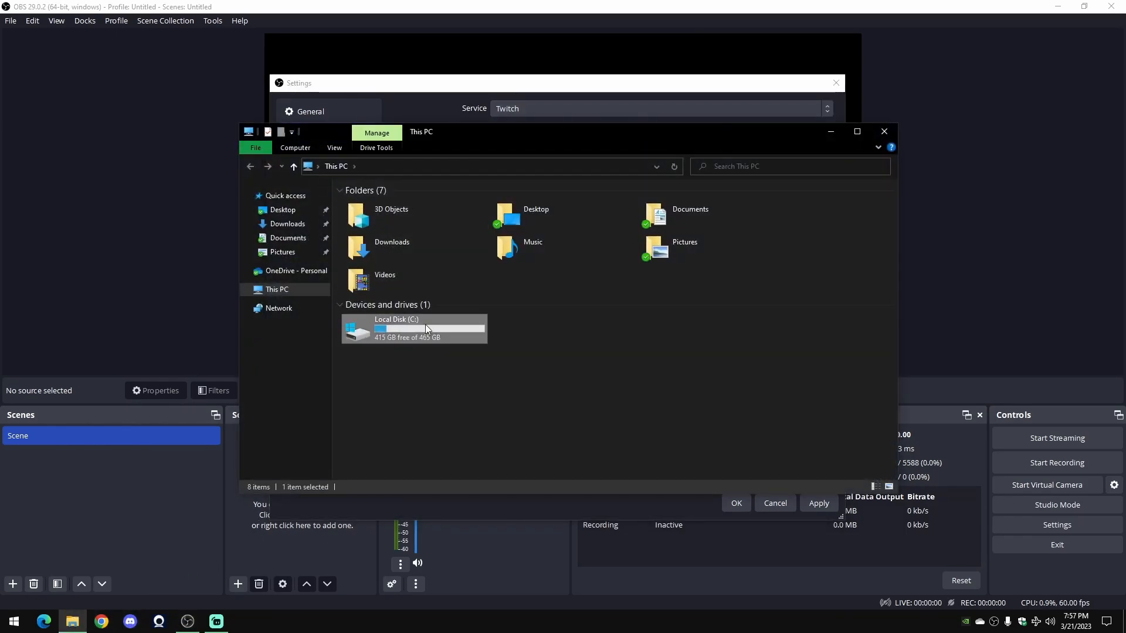
double_click(425, 324)
double_click(365, 276)
double_click(378, 230)
double_click(388, 227)
double_click(384, 228)
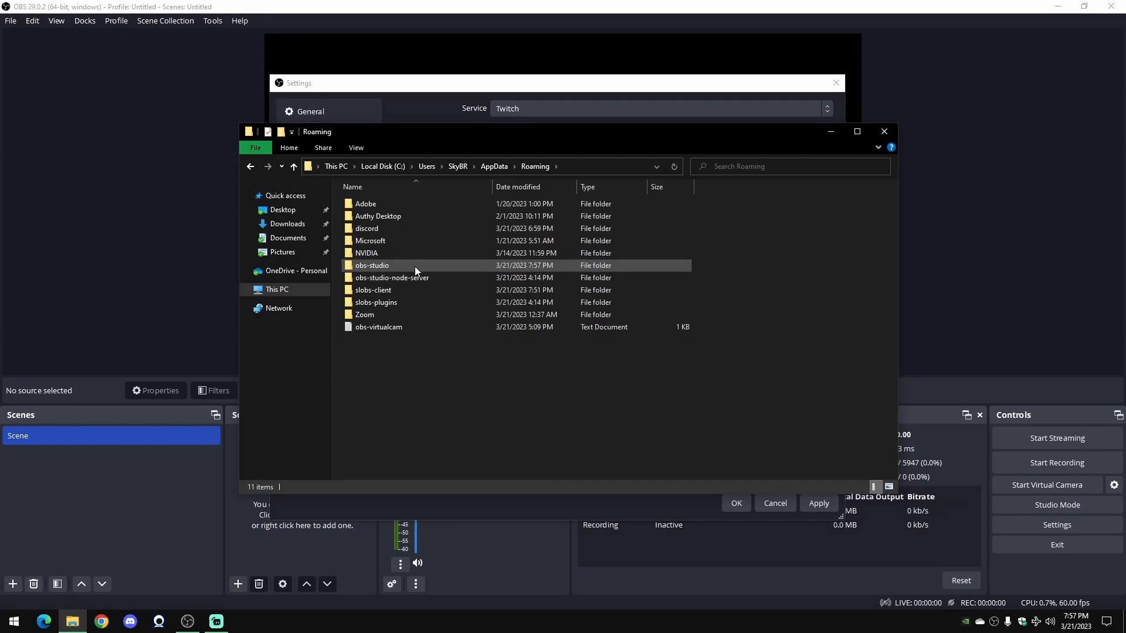
- Examine the subfolders of obs-studio\plugin_config and close File Explorer
double_click(414, 266)
left_click(384, 242)
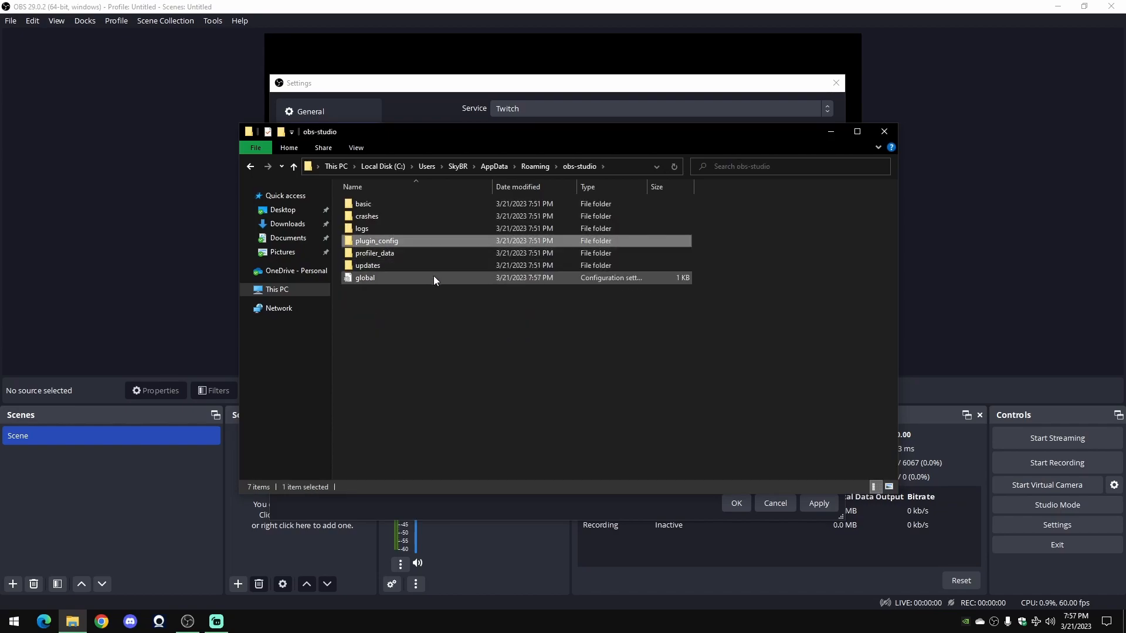
double_click(399, 241)
left_click_drag(403, 254, 367, 202)
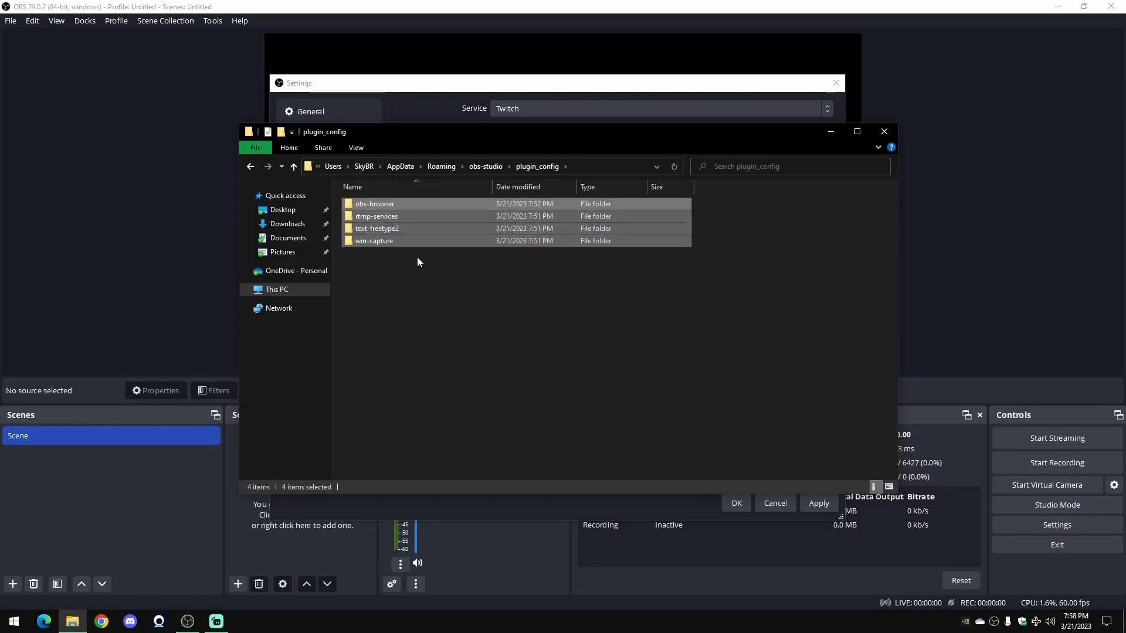
left_click(884, 131)
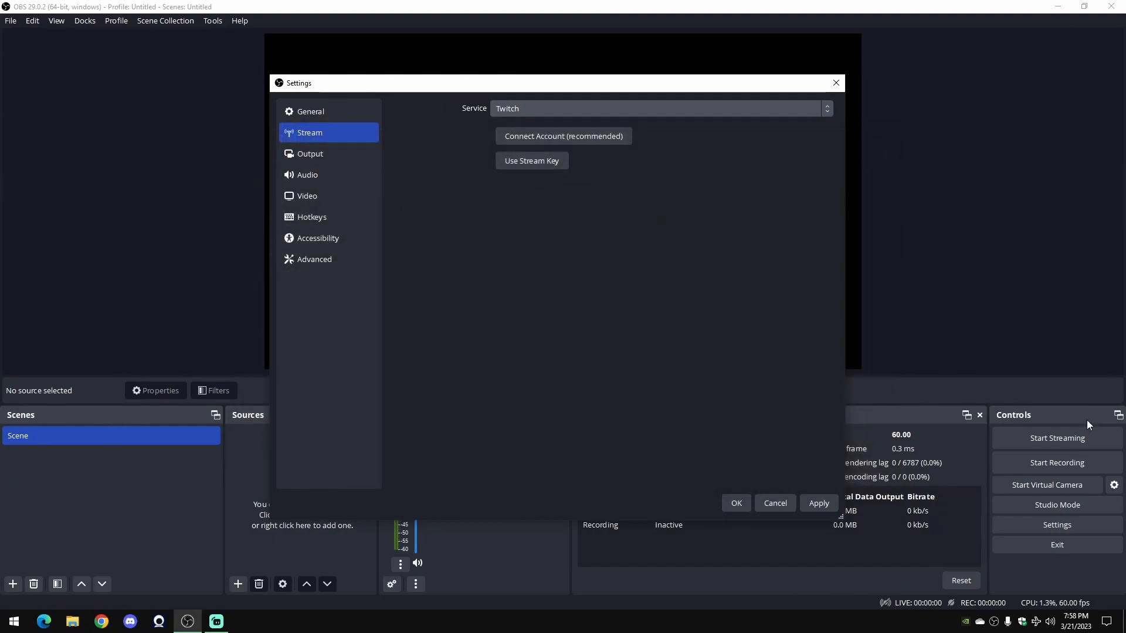
- Keep Twitch as the streaming service, choose to use a stream key, and apply the settings
left_click(553, 111)
left_click(553, 112)
left_click(543, 162)
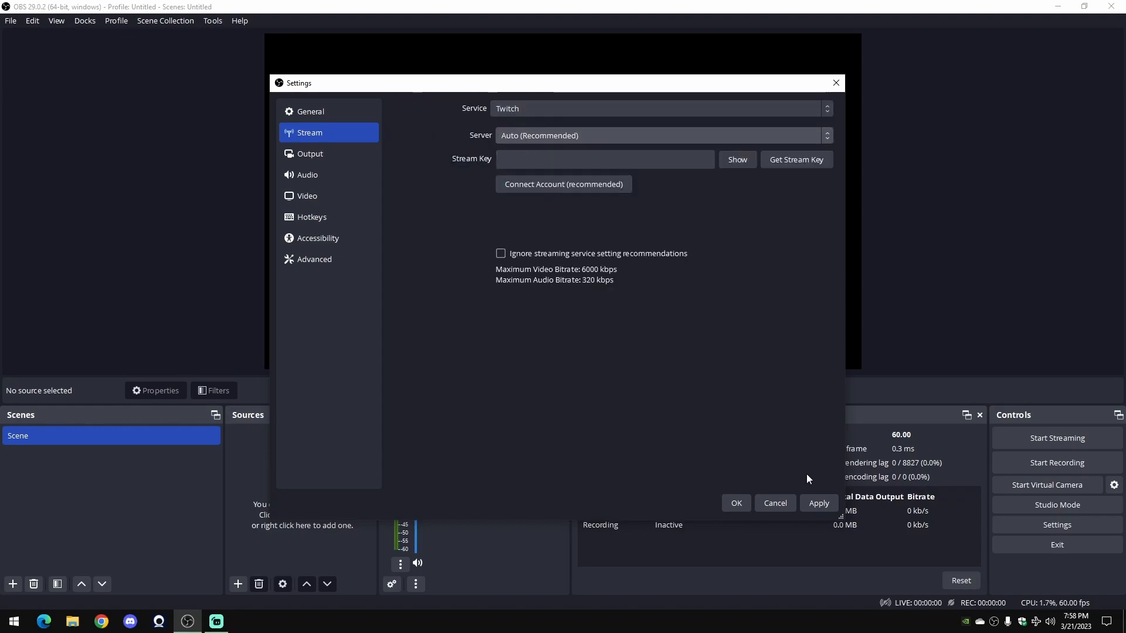
left_click(820, 506)
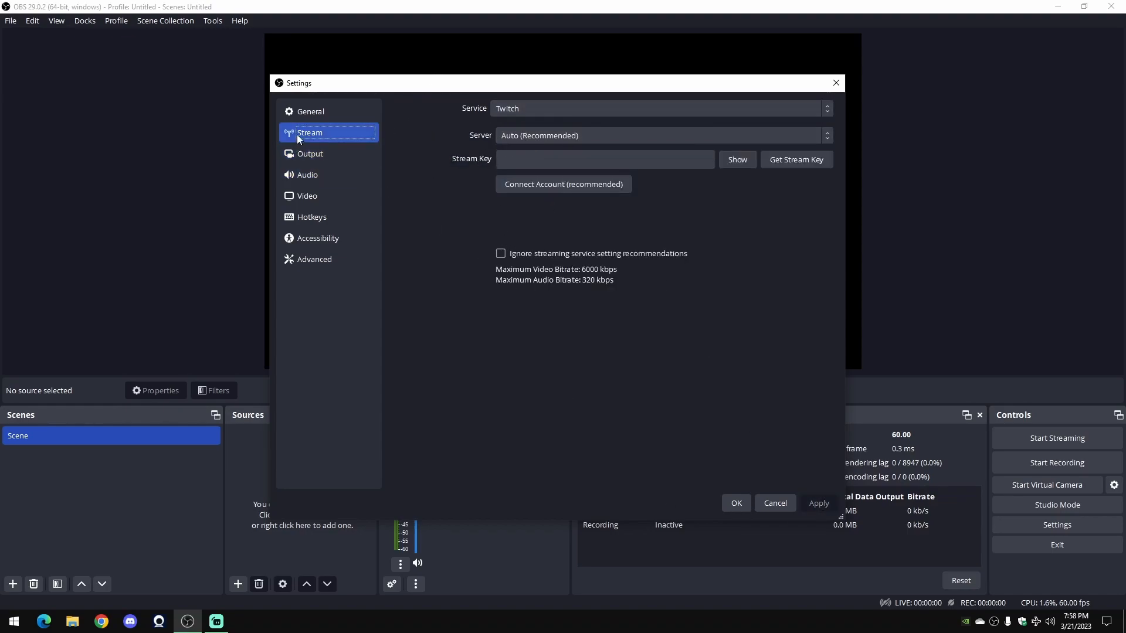
- In the General settings, set Snap Sensitivity to 7.5, enable snapping sources to horizontal and vertical center, and apply
left_click(317, 117)
left_click(337, 132)
left_click(368, 112)
scroll(459, 197, "down", 1)
scroll(458, 195, "down", 1)
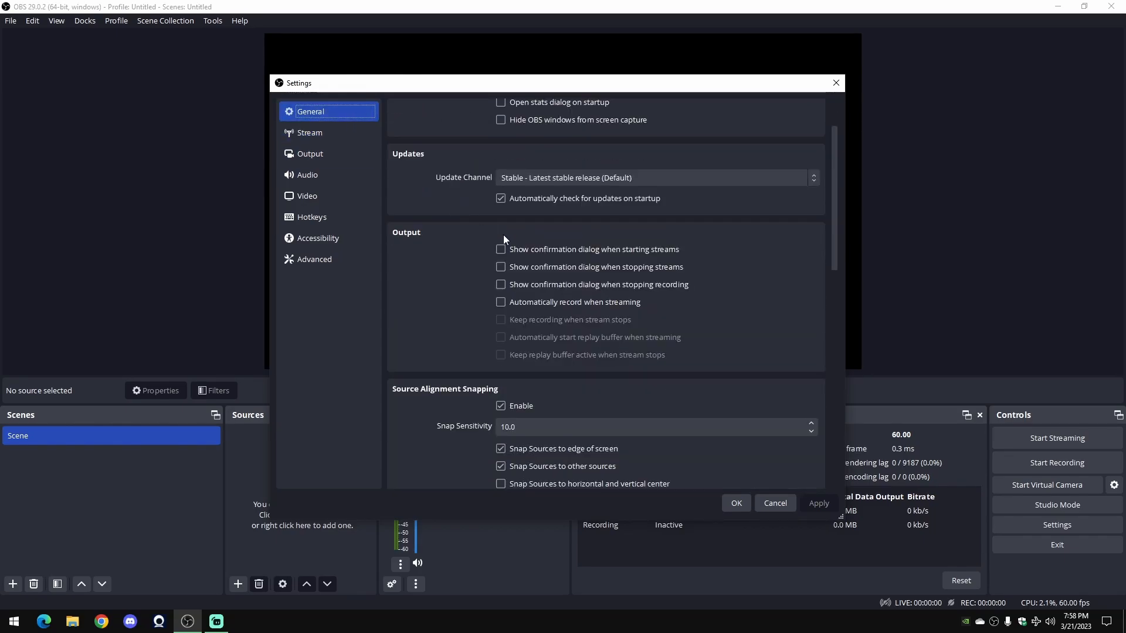
scroll(565, 343, "down", 2)
left_click(534, 356)
scroll(534, 359, "down", 5)
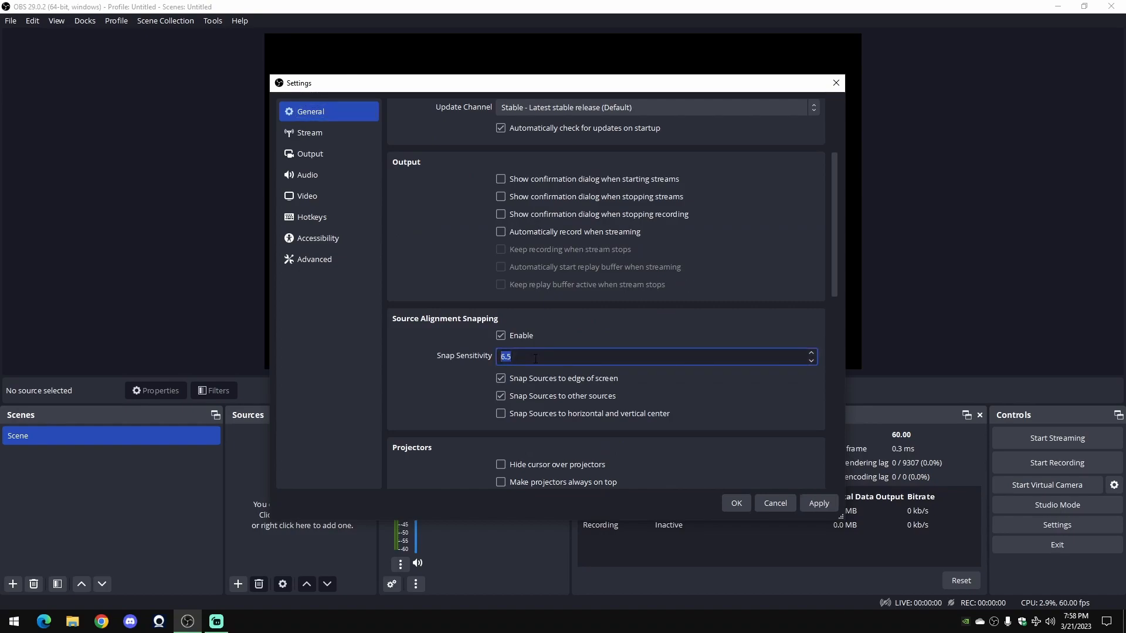
left_click(814, 503)
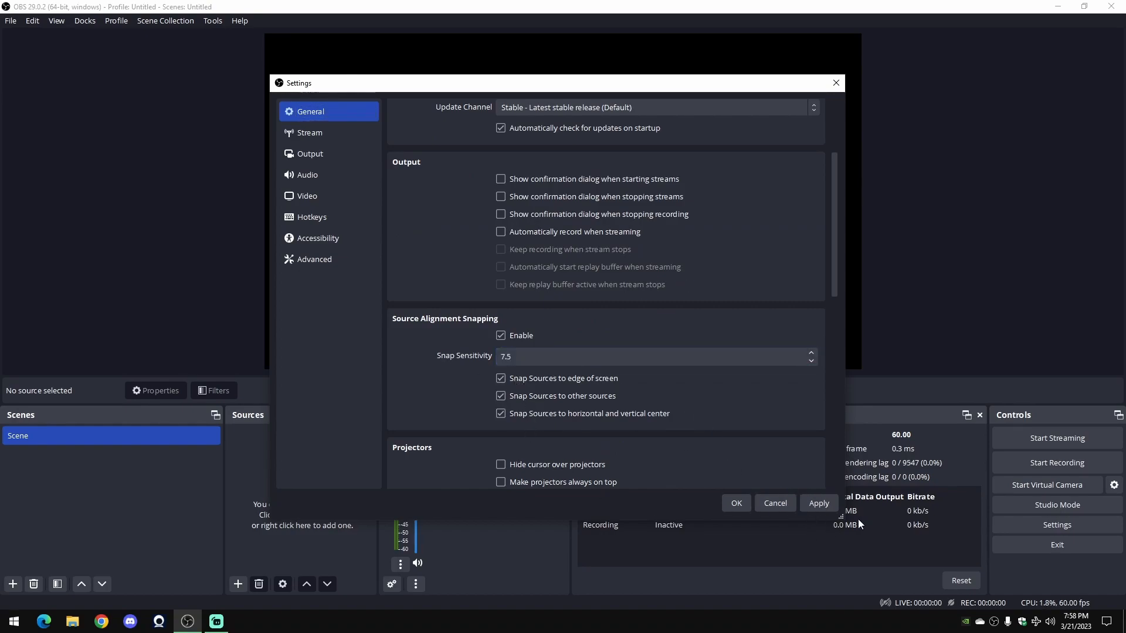
- Set the Process Priority in the Advanced settings to Above Normal and apply the change
scroll(478, 417, "down", 8)
scroll(479, 417, "down", 3)
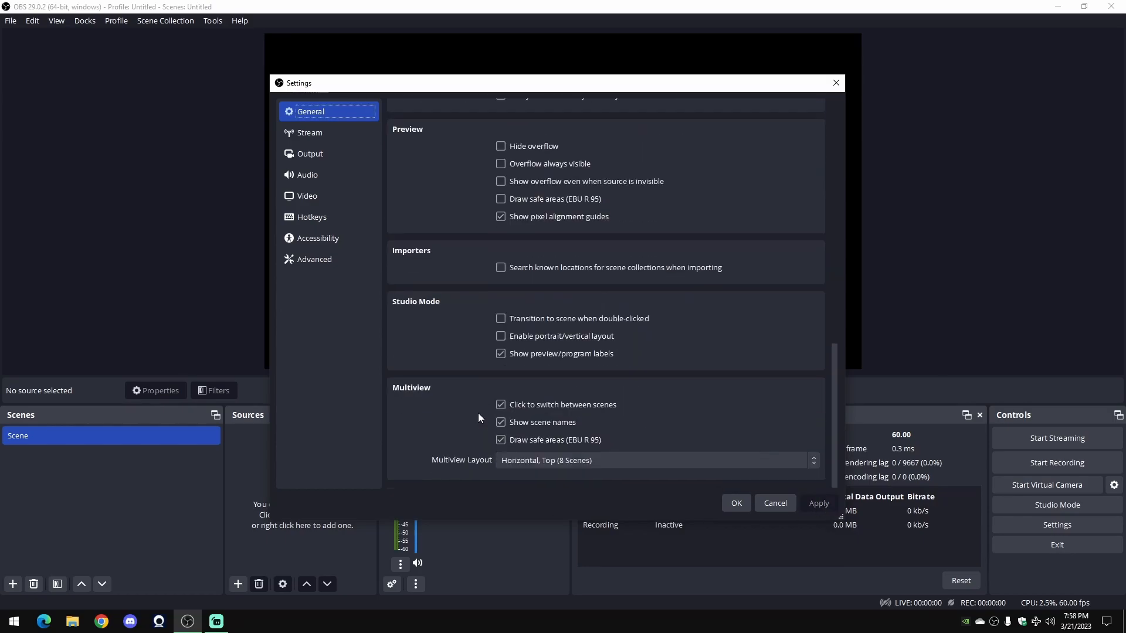
left_click(329, 257)
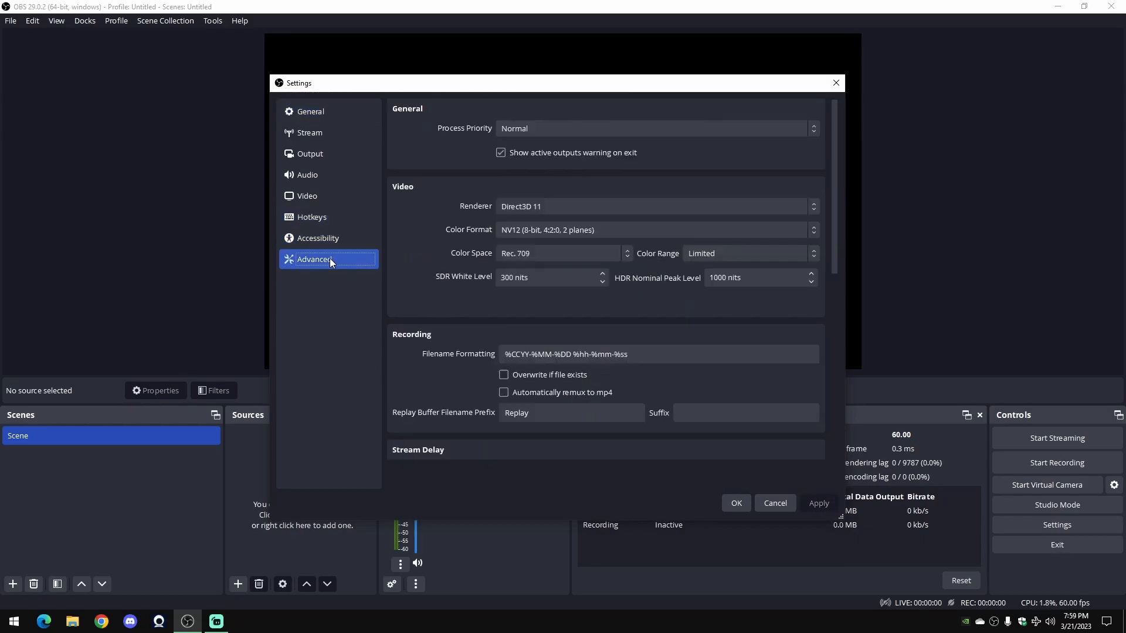
left_click(516, 129)
left_click(540, 157)
left_click(818, 503)
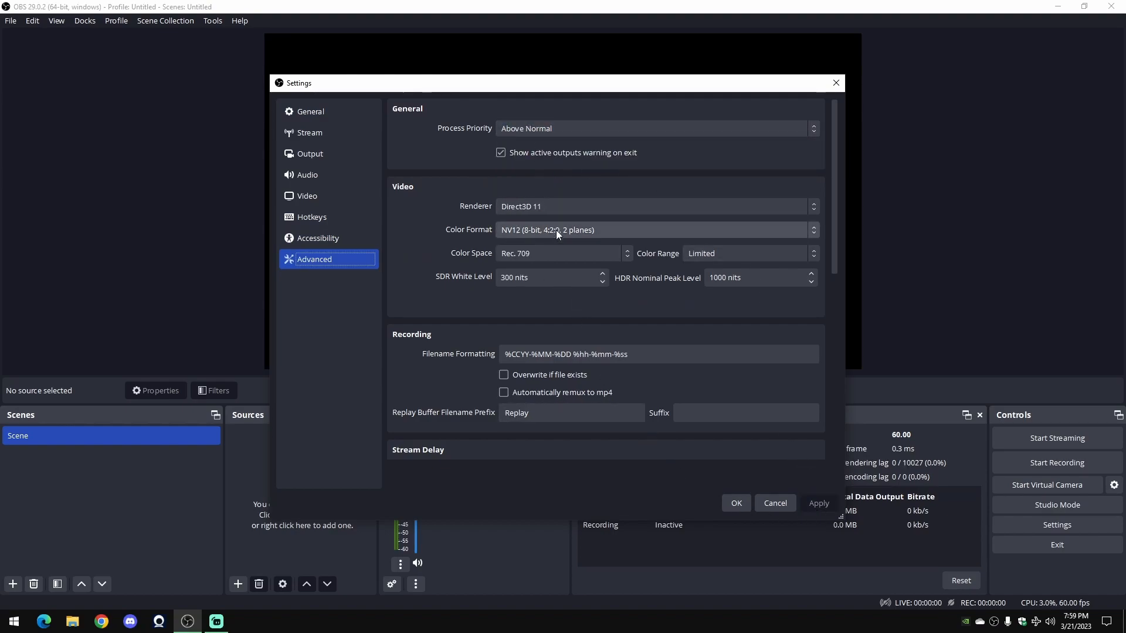
- Enable network optimizations in the Advanced settings and apply the change
scroll(440, 246, "down", 1)
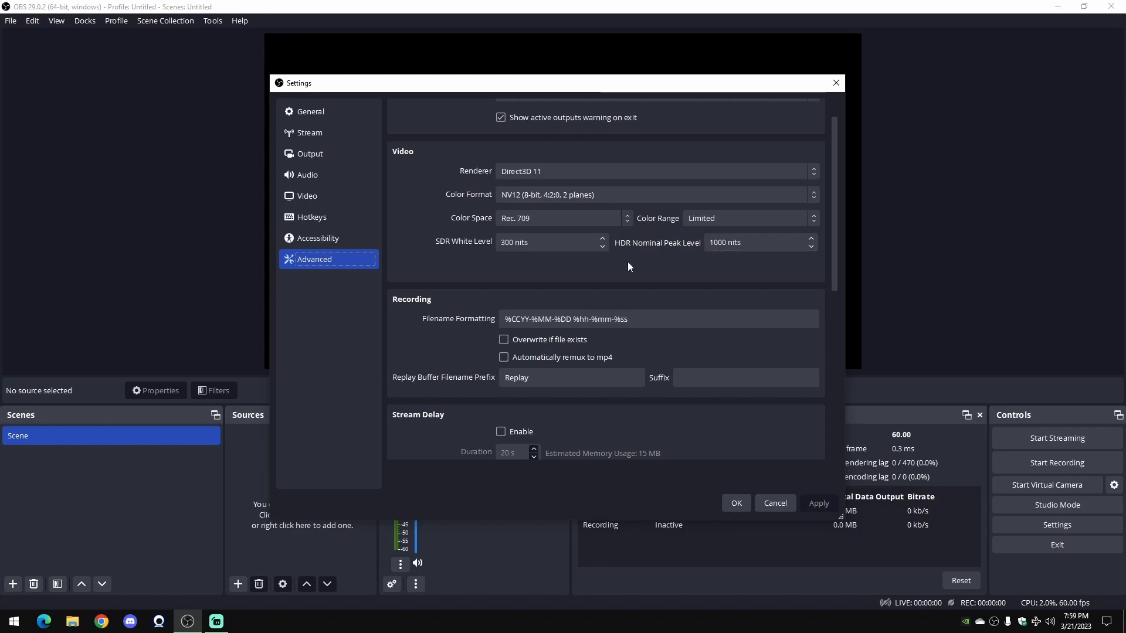
scroll(461, 256, "down", 9)
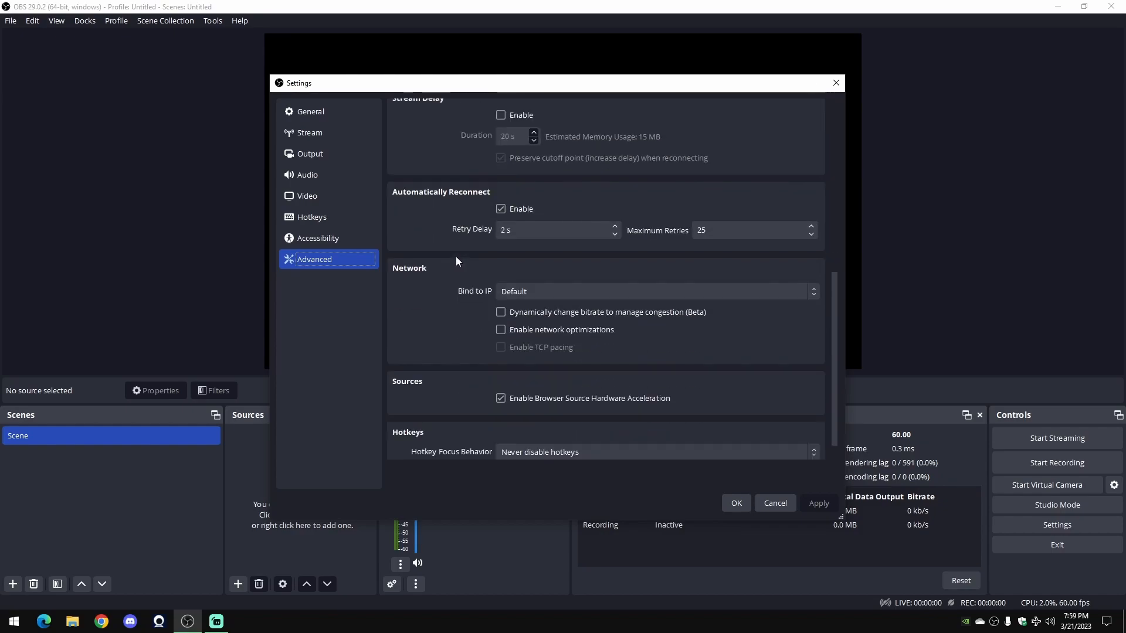
scroll(455, 256, "down", 1)
left_click(509, 304)
left_click(813, 502)
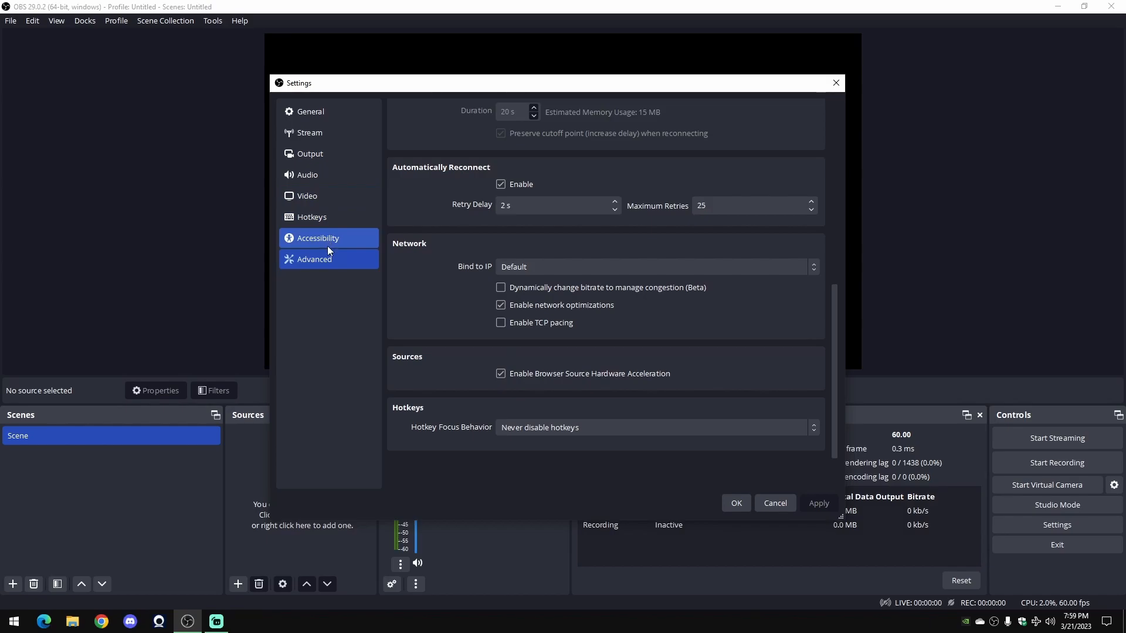
- Review the General, Accessibility and Advanced settings once more and close the Settings window
left_click(330, 115)
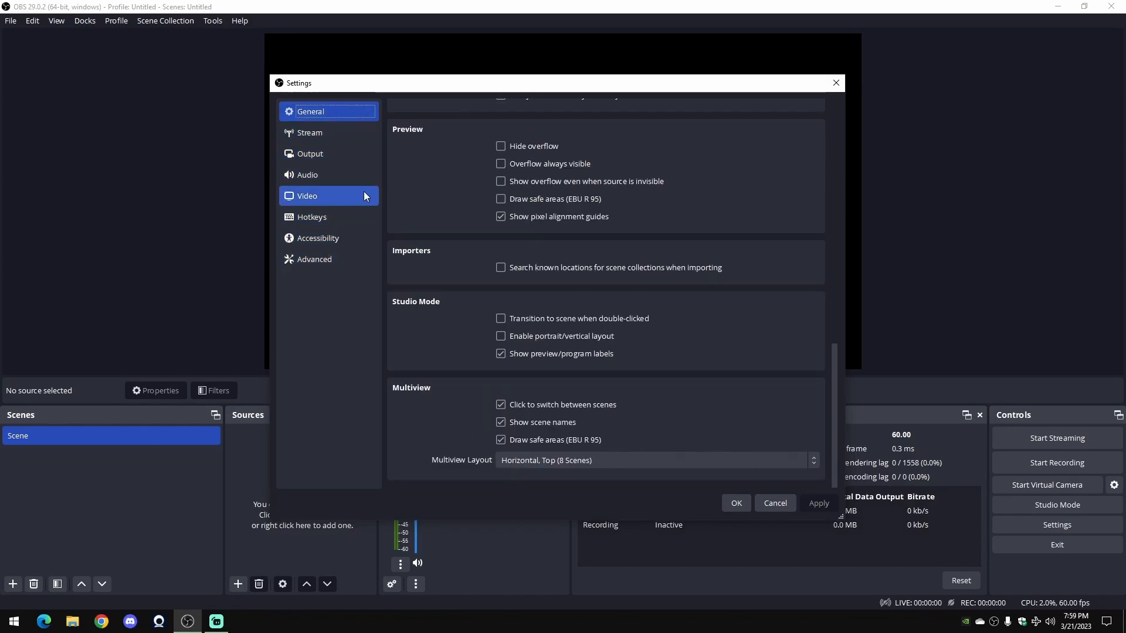
left_click(341, 237)
left_click(339, 256)
scroll(585, 122, "up", 10)
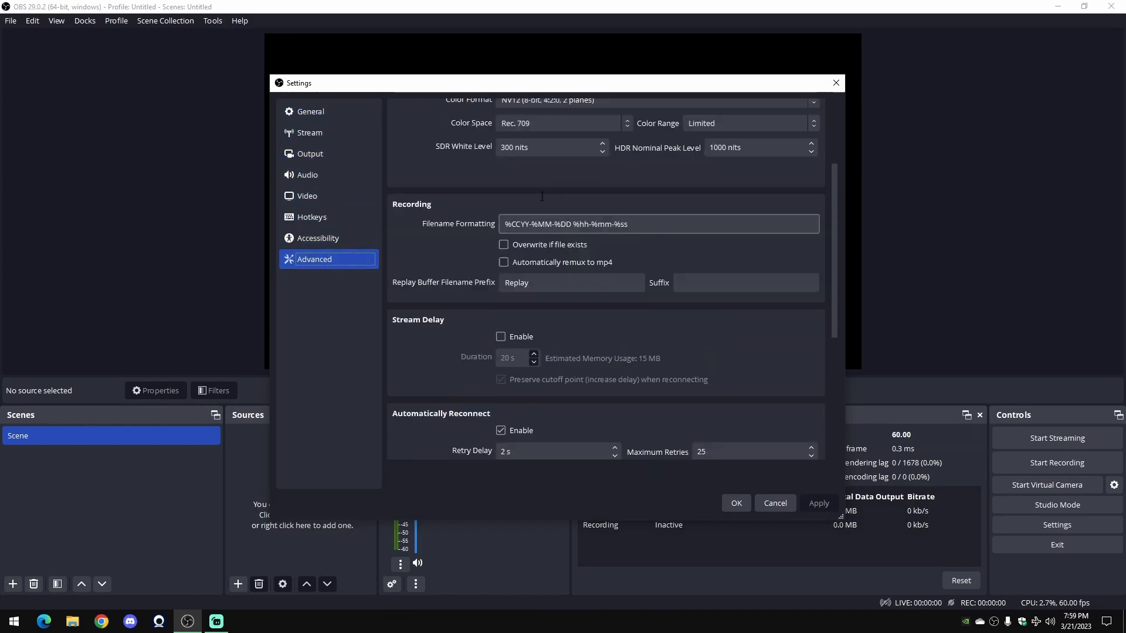
left_click(321, 118)
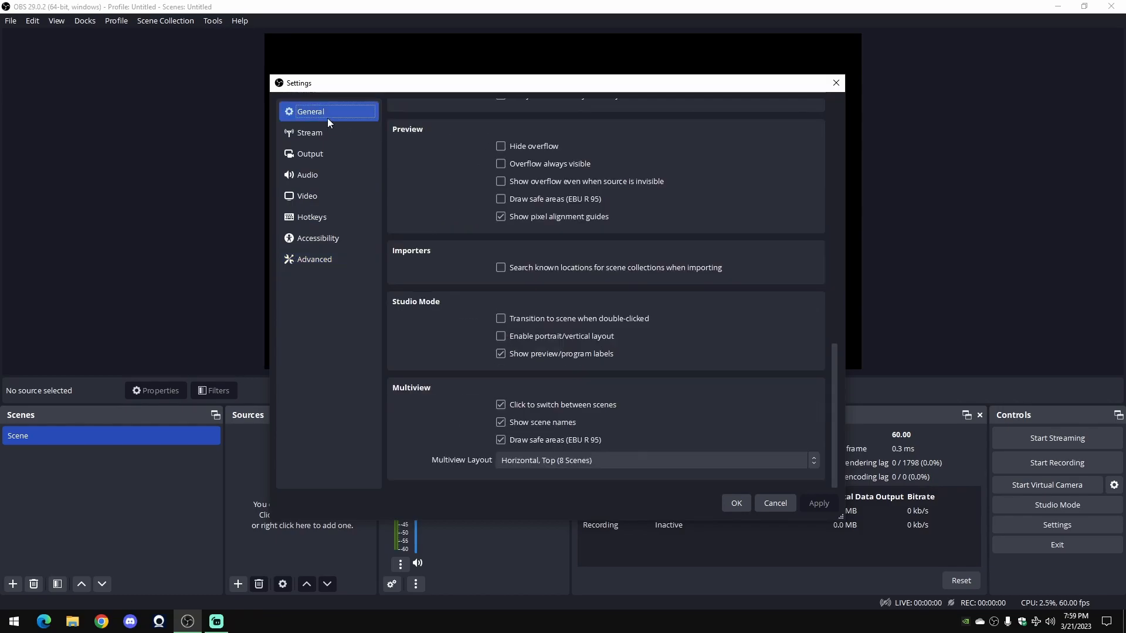
scroll(435, 197, "up", 3)
scroll(435, 197, "up", 5)
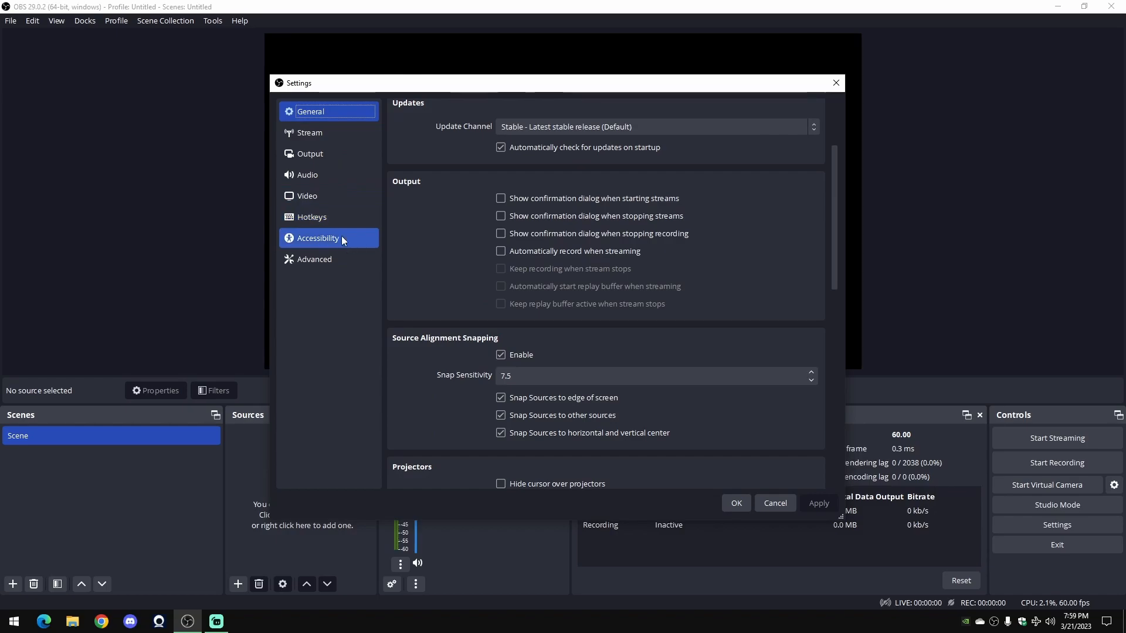
left_click(734, 503)
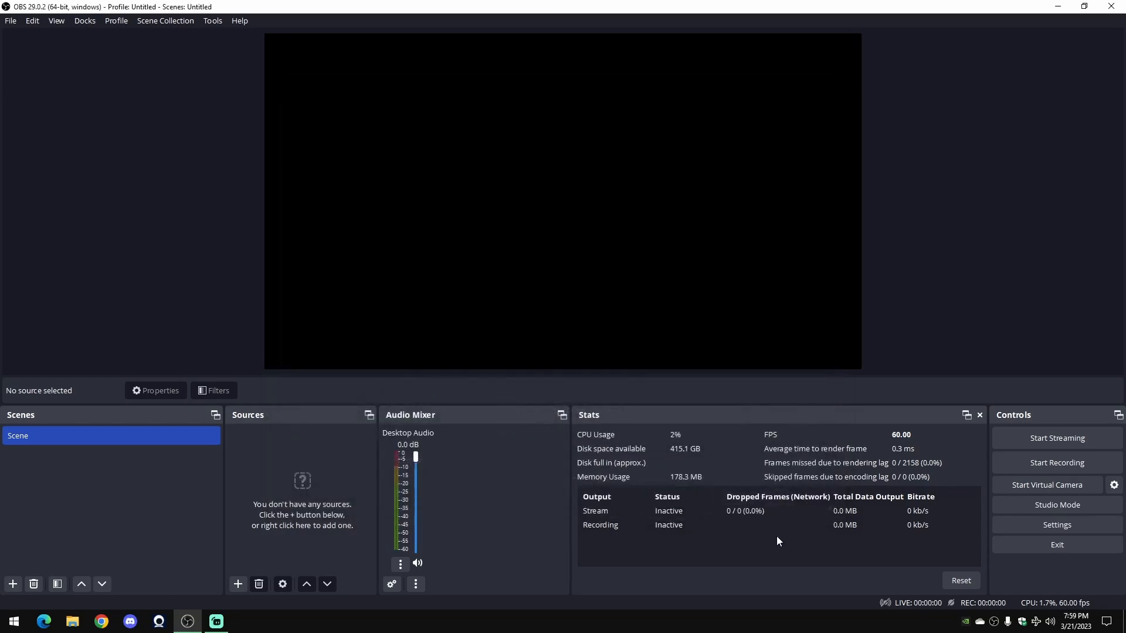
- Exit OBS Studio, relaunch OBS Studio (64bit), and maximize its window
left_click(1050, 547)
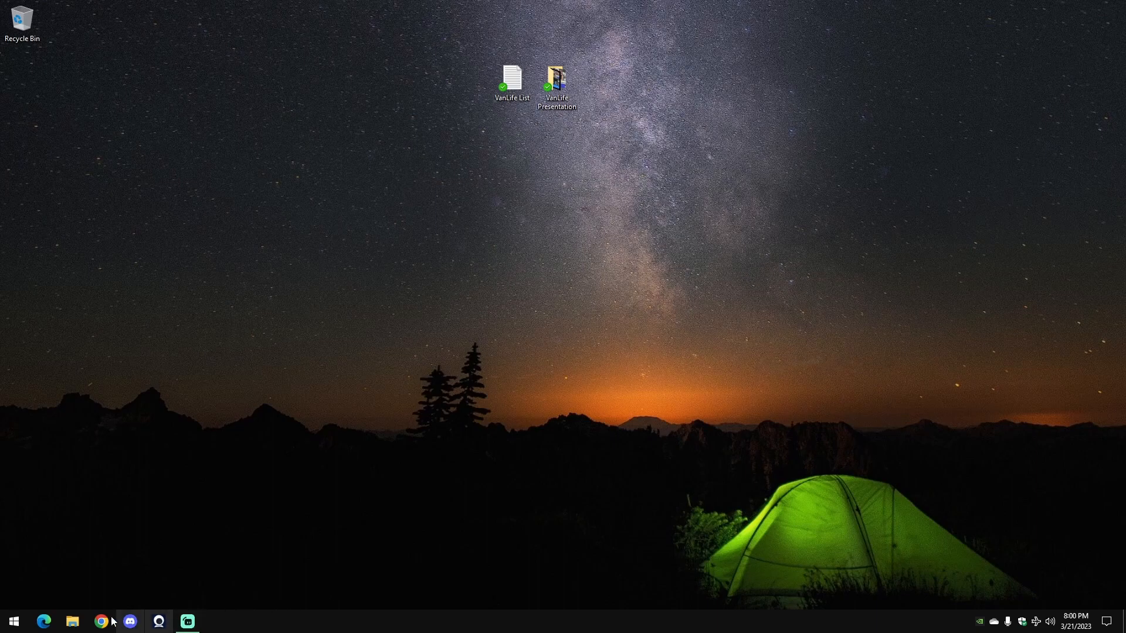
left_click(14, 620)
scroll(101, 340, "down", 10)
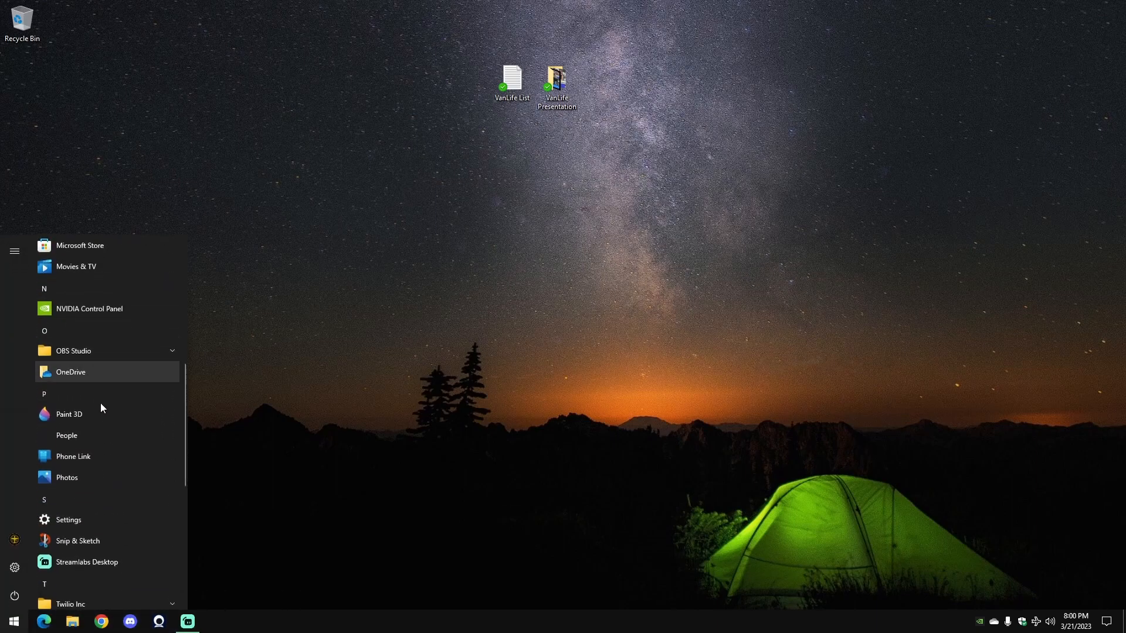
scroll(119, 437, "up", 2)
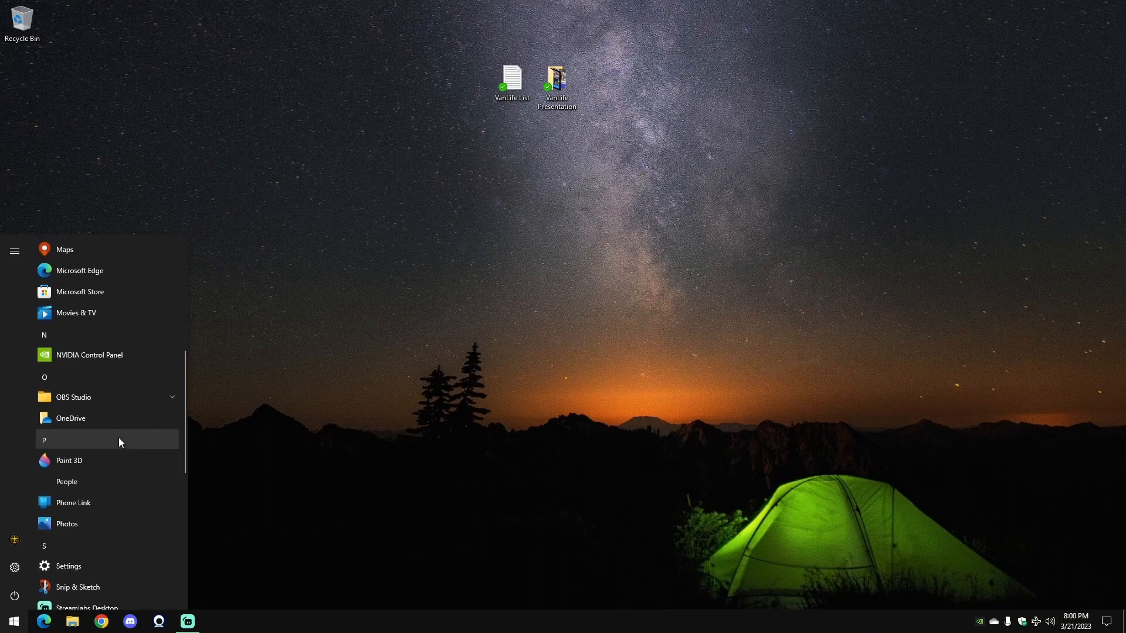
left_click(117, 397)
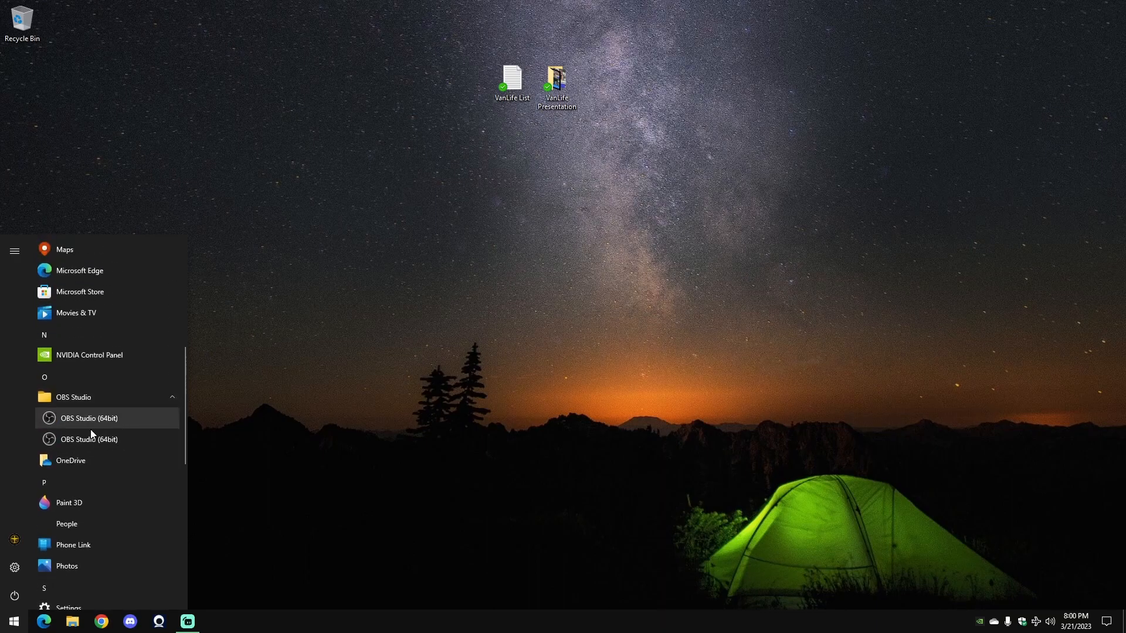
left_click(103, 419)
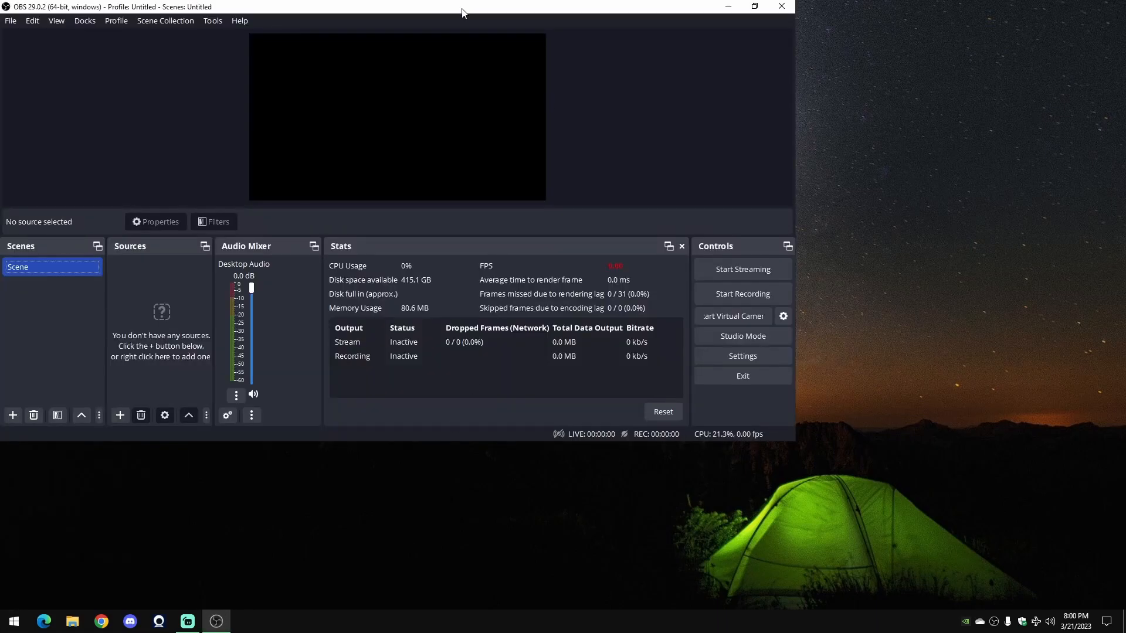
left_click_drag(448, 9, 441, 91)
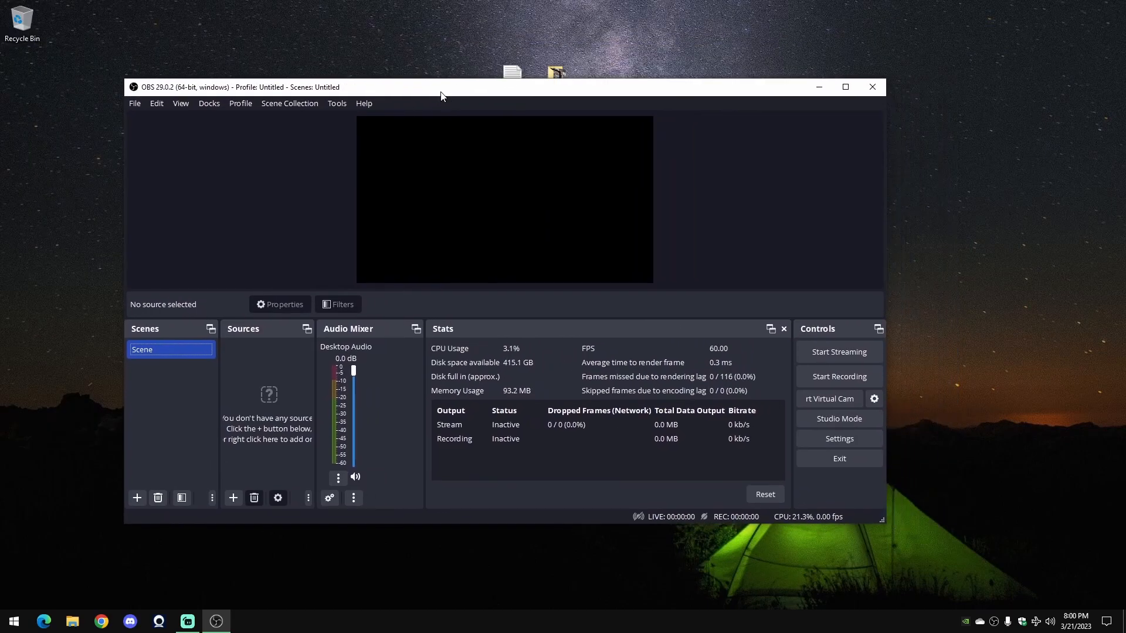
double_click(441, 92)
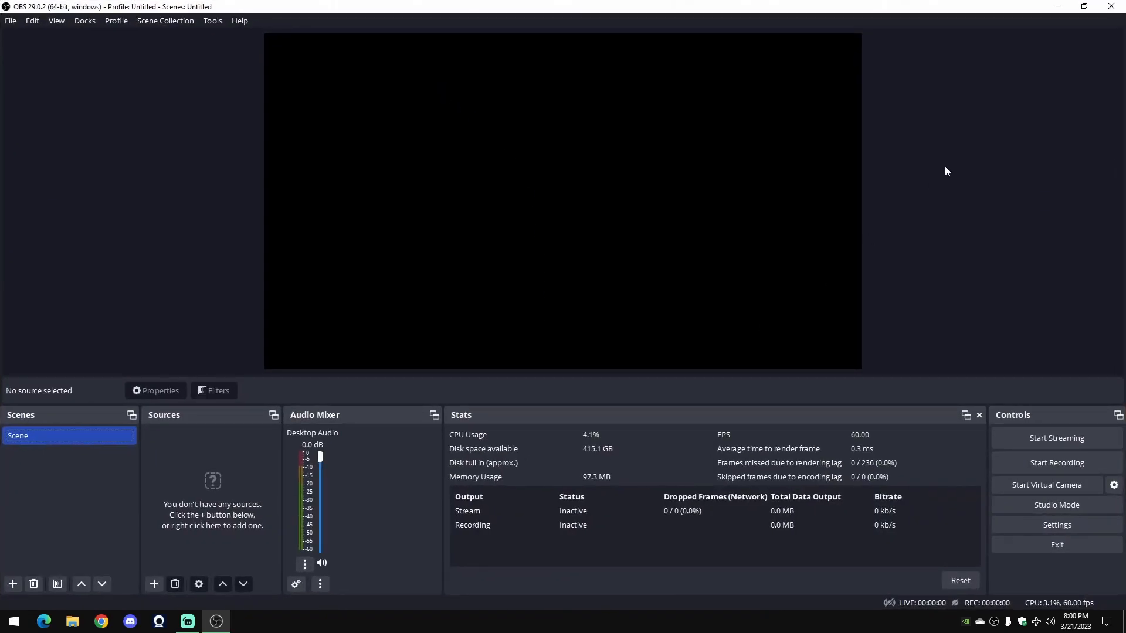
- Reset the statistics and rename the Desktop Audio source in the mixer to WhiteHead
left_click(962, 578)
right_click(321, 434)
left_click(408, 500)
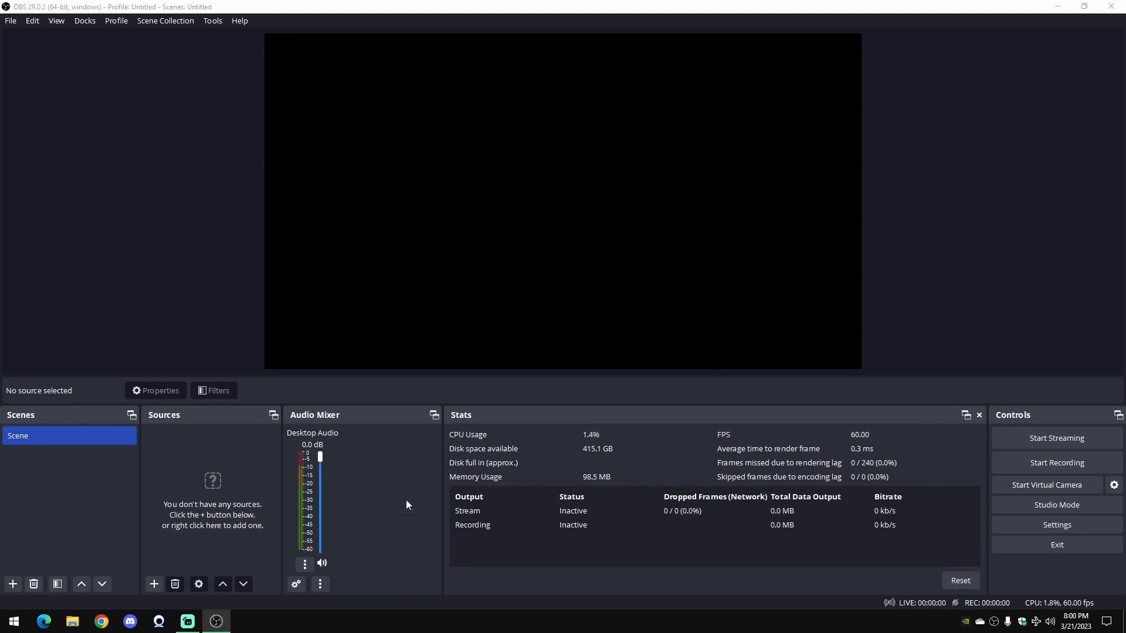
type("WhiteHead")
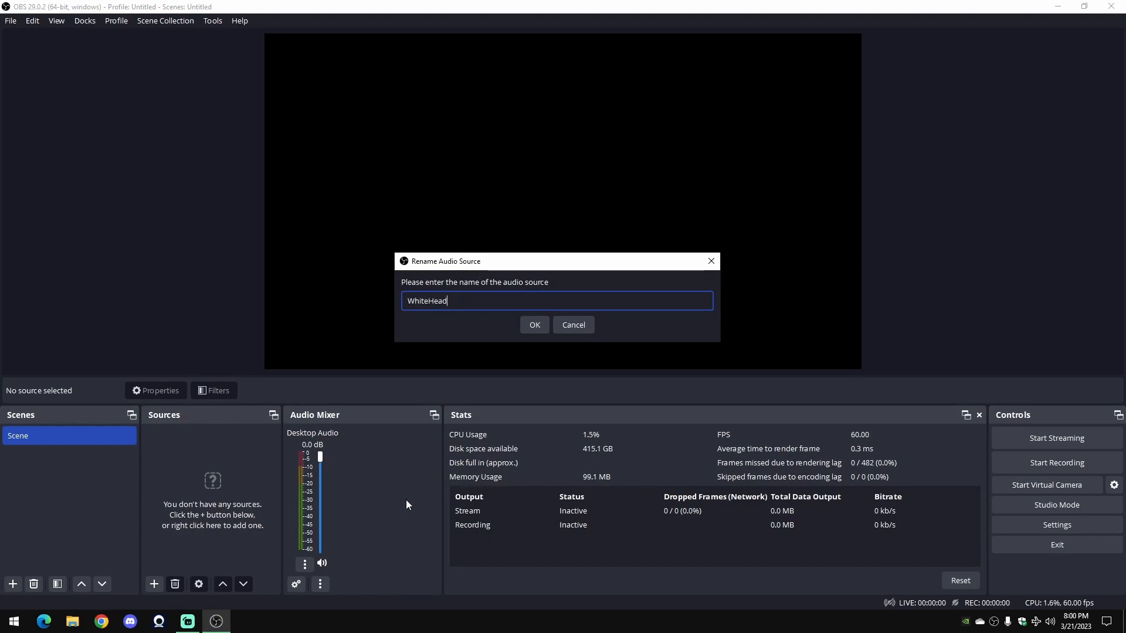
key("Return")
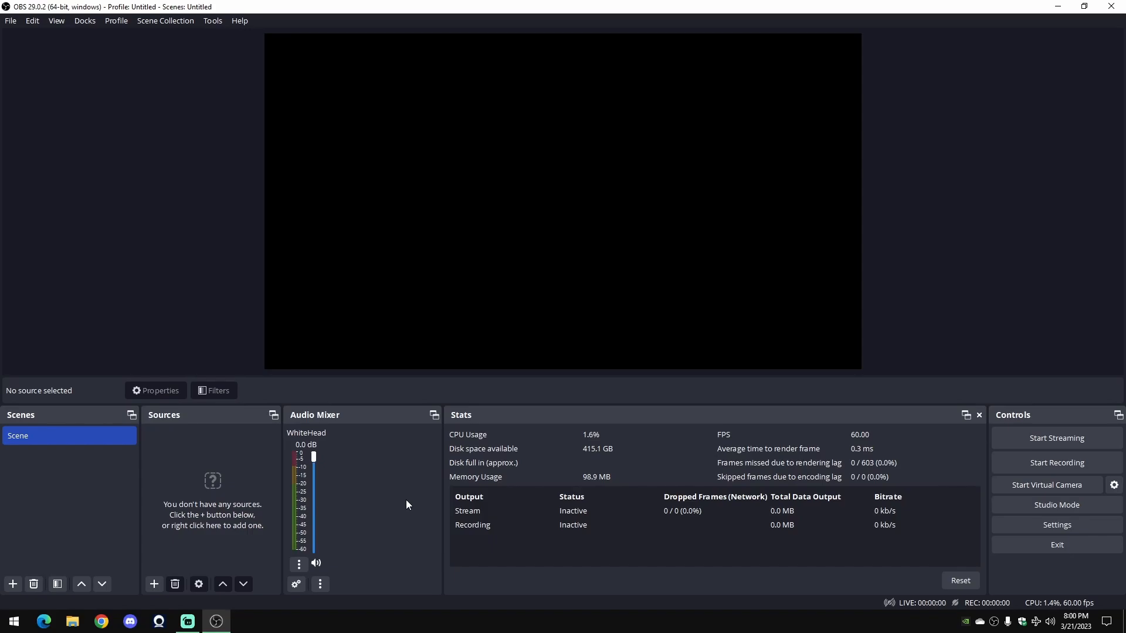
- Switch to Streamlabs Desktop to check its mixer sources and return to OBS Studio
left_click(188, 623)
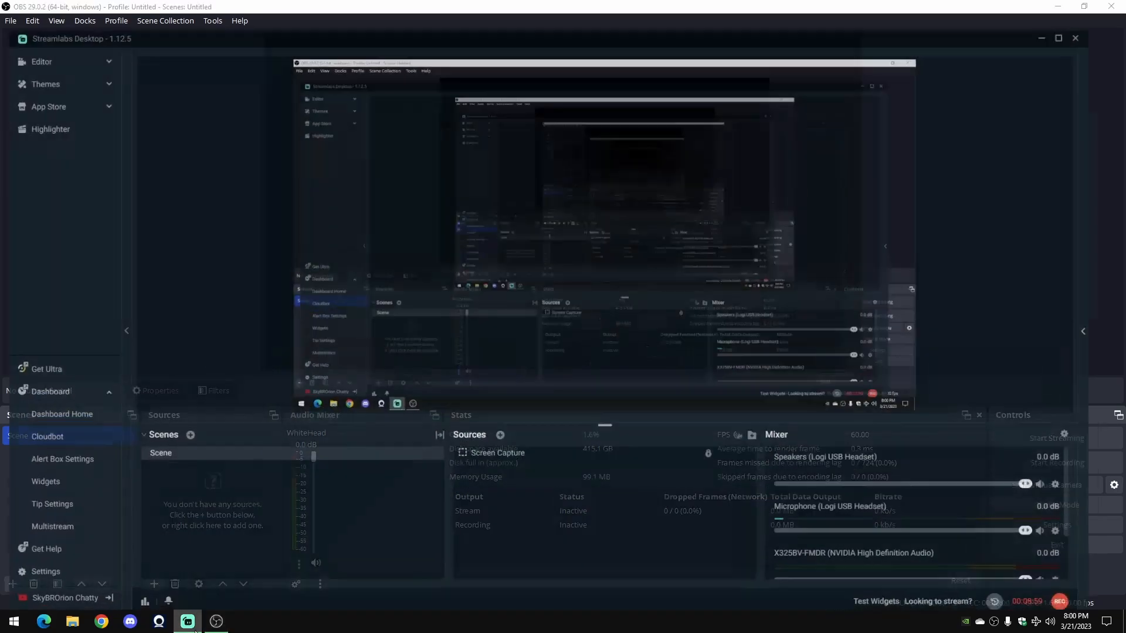
left_click(190, 625)
left_click(188, 622)
left_click(188, 622)
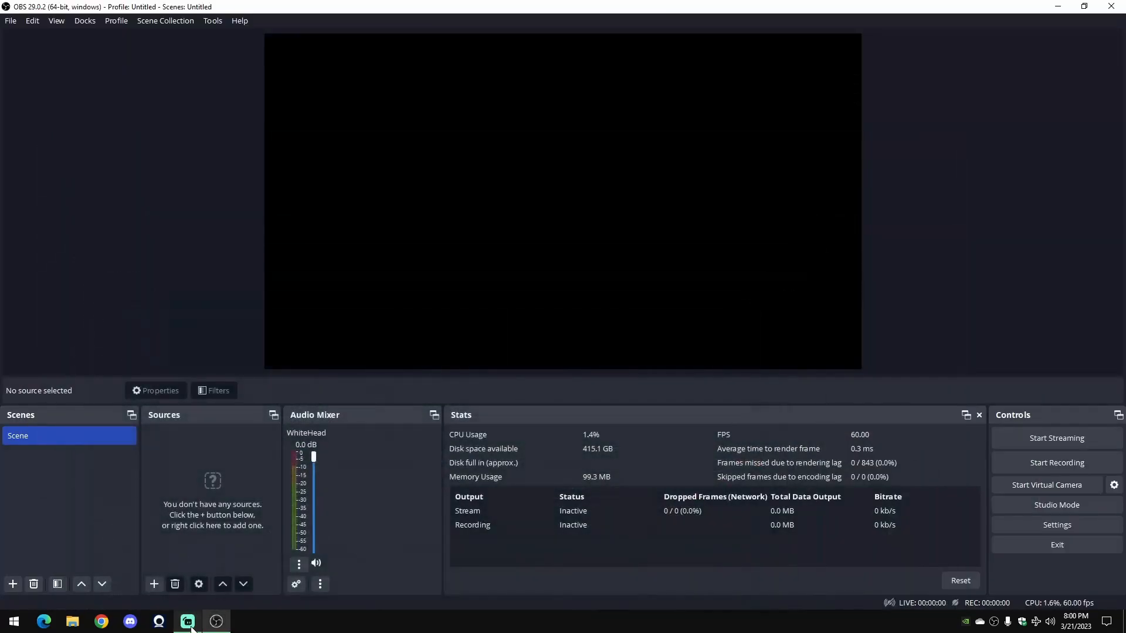
- Widen the Audio Mixer dock by shifting its border with the Stats dock
right_click(196, 443)
left_click(90, 463)
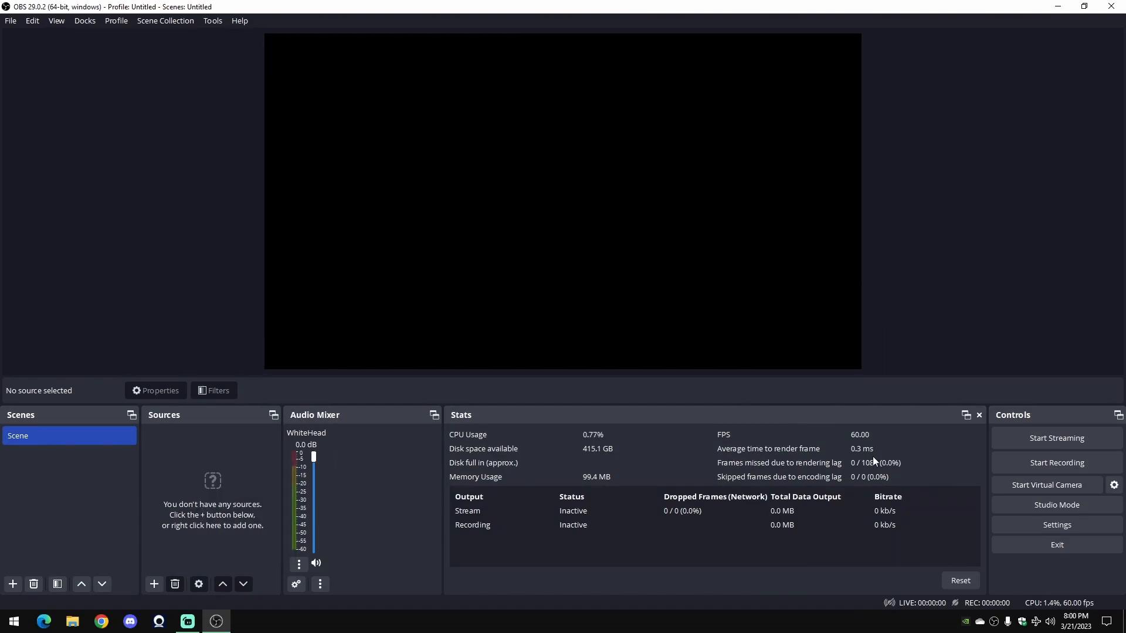
left_click_drag(443, 451, 550, 461)
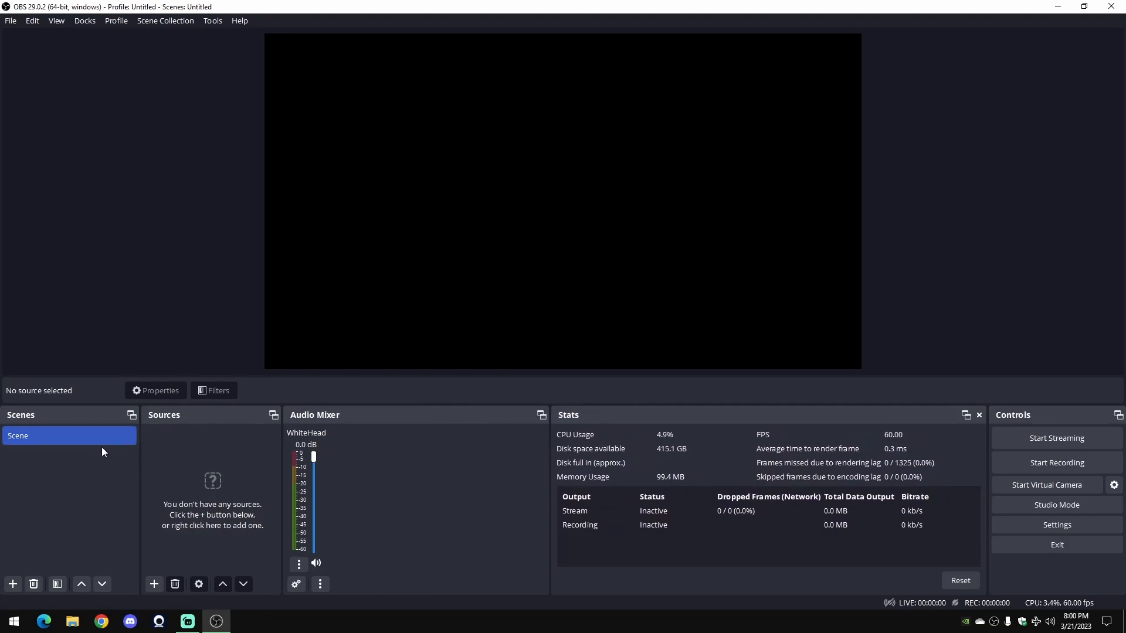
- Rename the existing scene in the Scenes dock to PC1
right_click(69, 441)
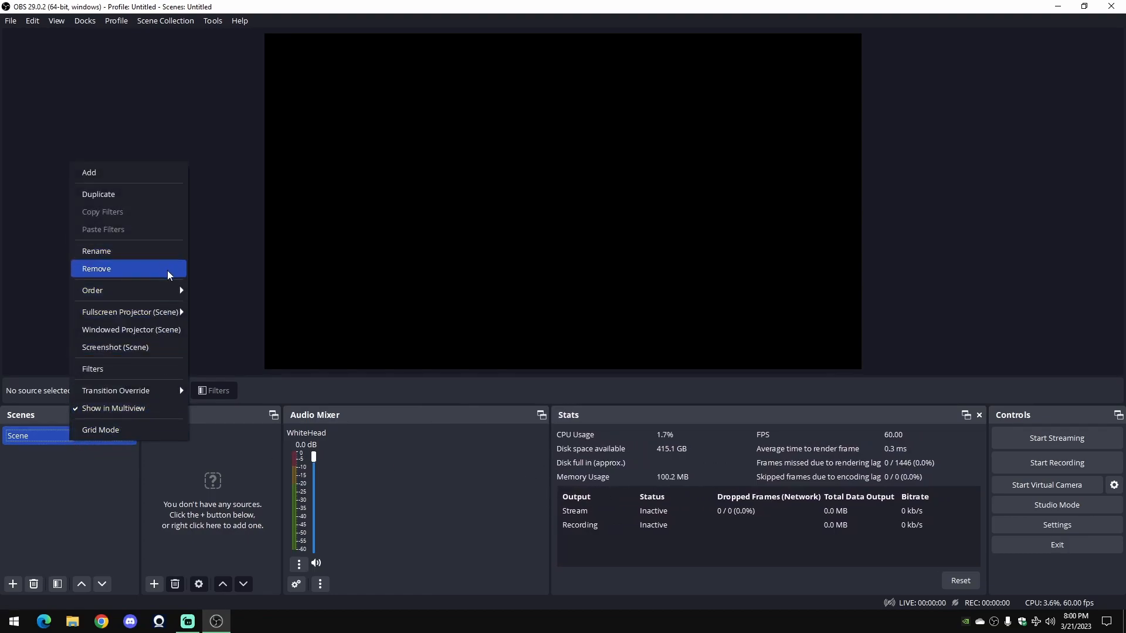
left_click(146, 252)
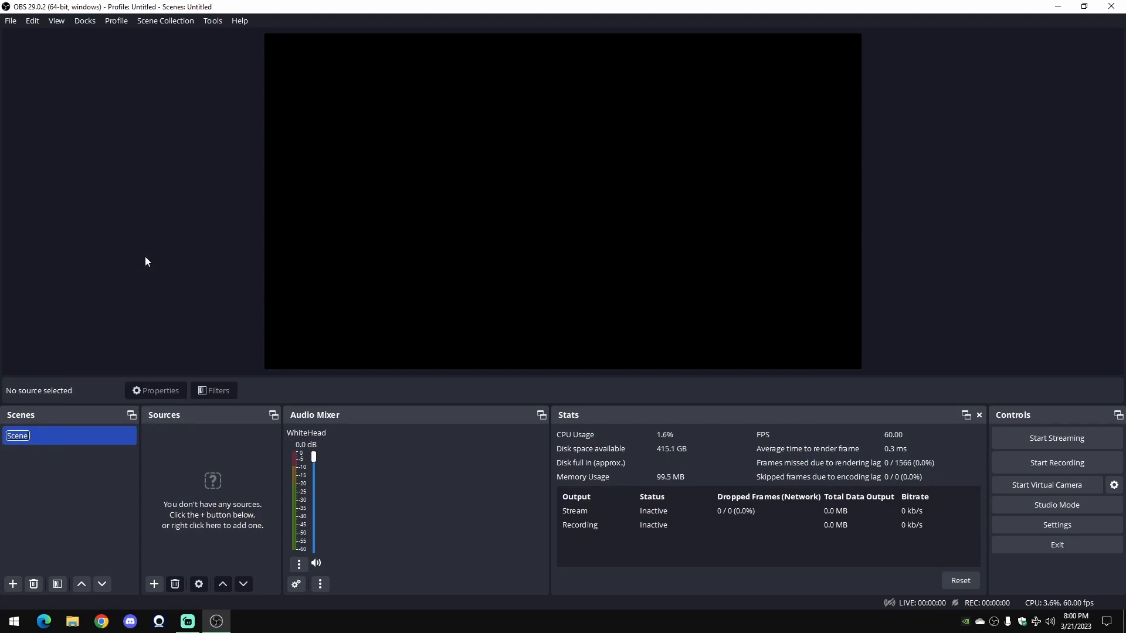
type("PC1")
key("Return")
- Add a new Video Capture Device source named PCcap to the PC1 scene
left_click(184, 438)
right_click(153, 454)
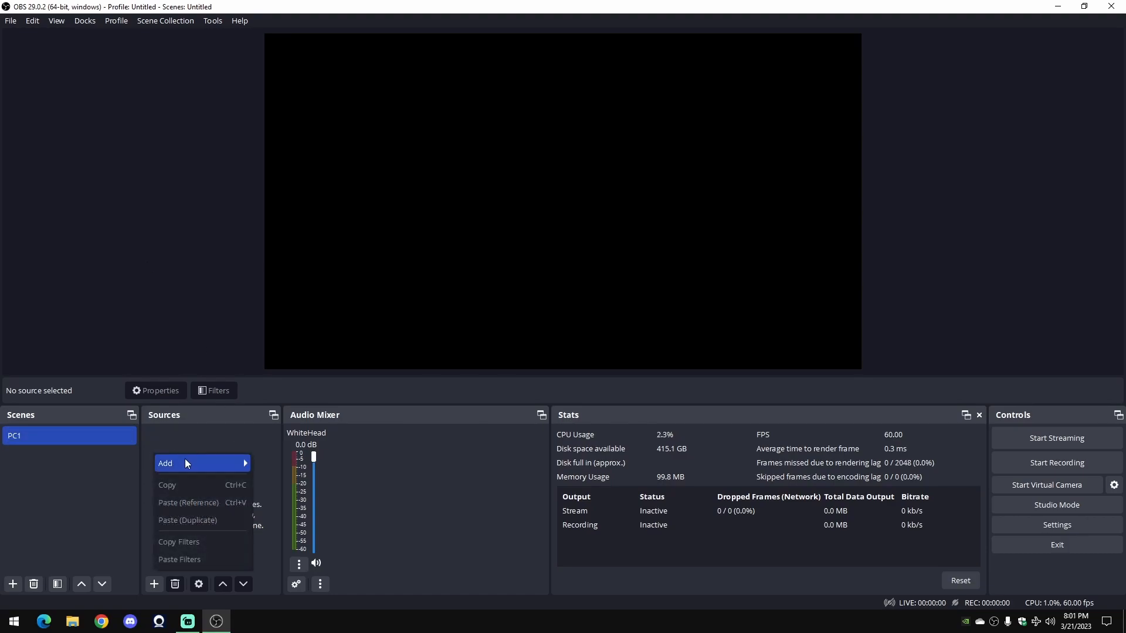
mouse_move(185, 462)
left_click(312, 562)
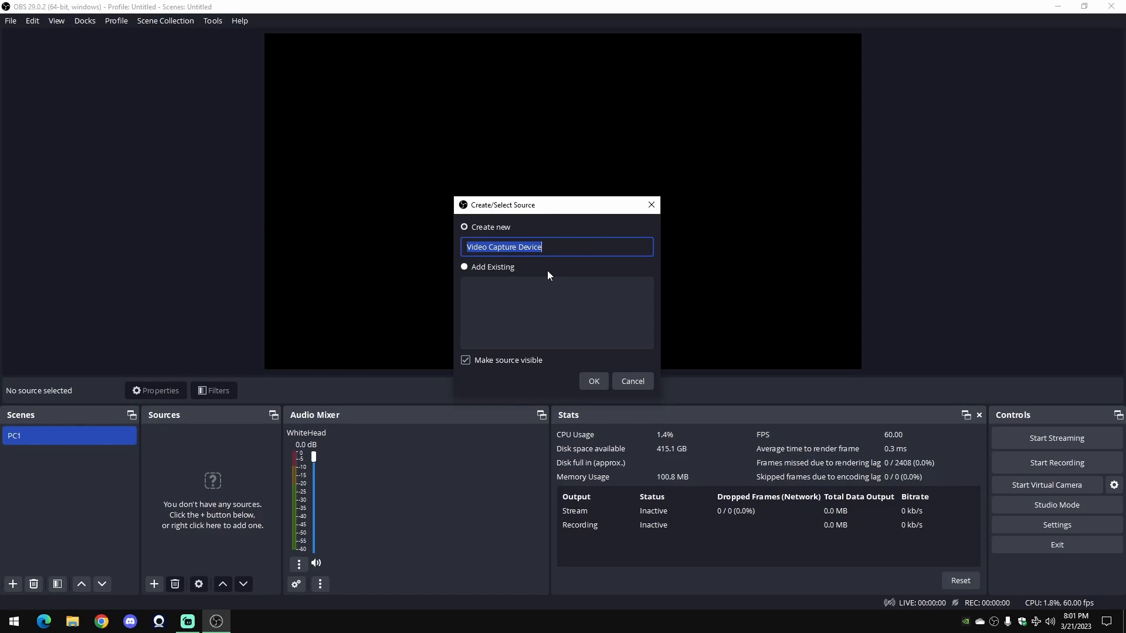
type("PCcap")
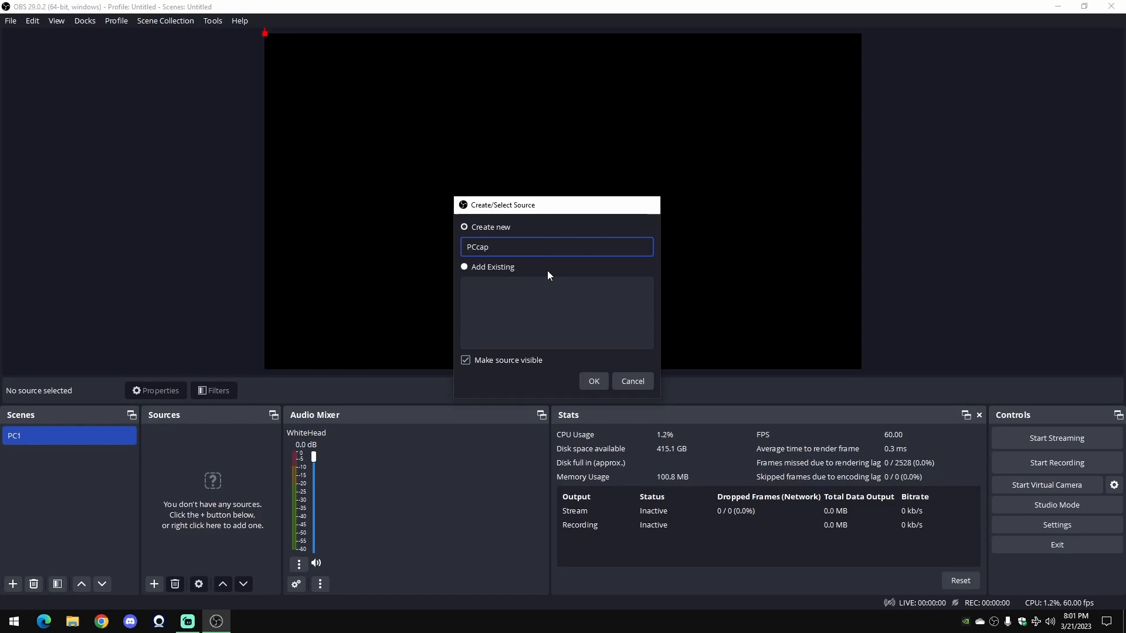
key("Return")
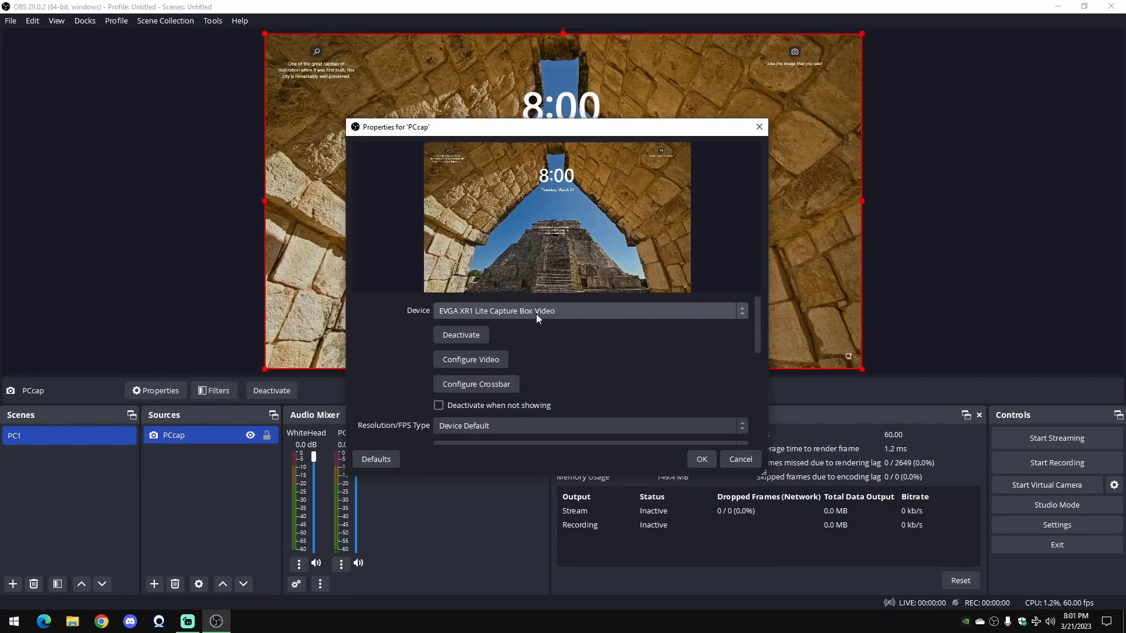
- Set PCcap's Resolution/FPS Type to Custom with a resolution of 1920x1080 and an FPS of 60
scroll(413, 329, "down", 3)
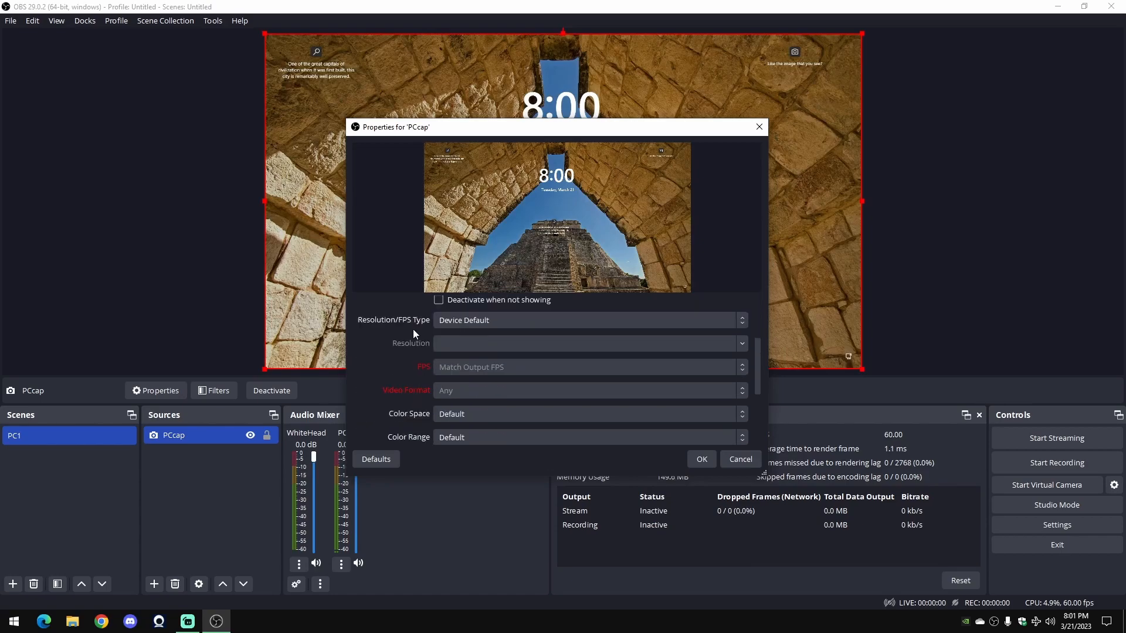
left_click(737, 320)
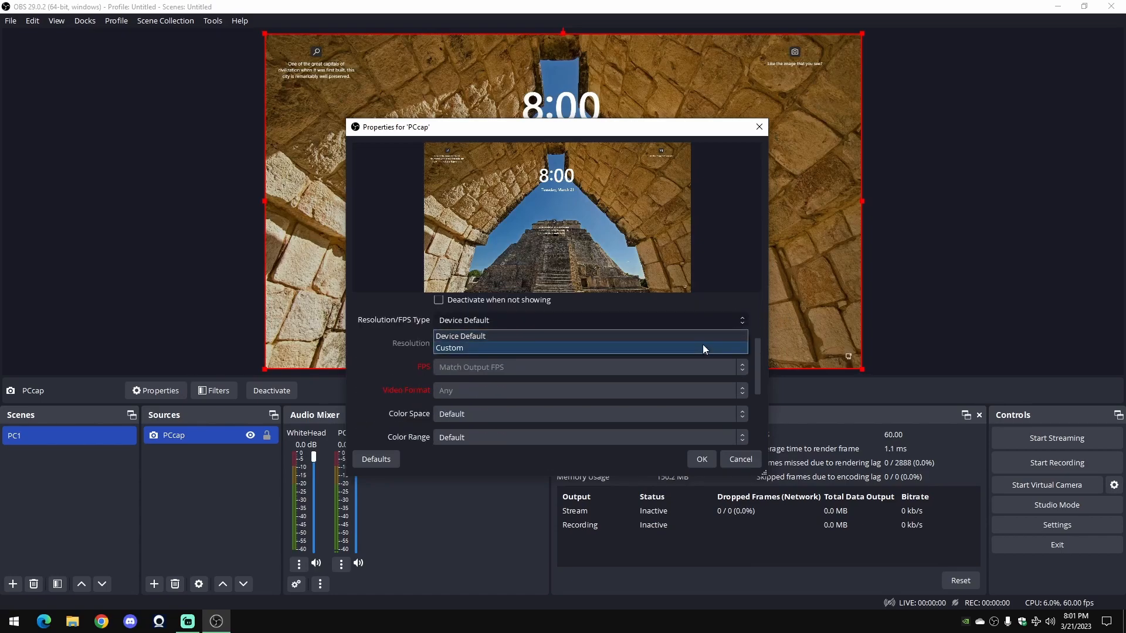
left_click(697, 347)
left_click(743, 342)
left_click(723, 360)
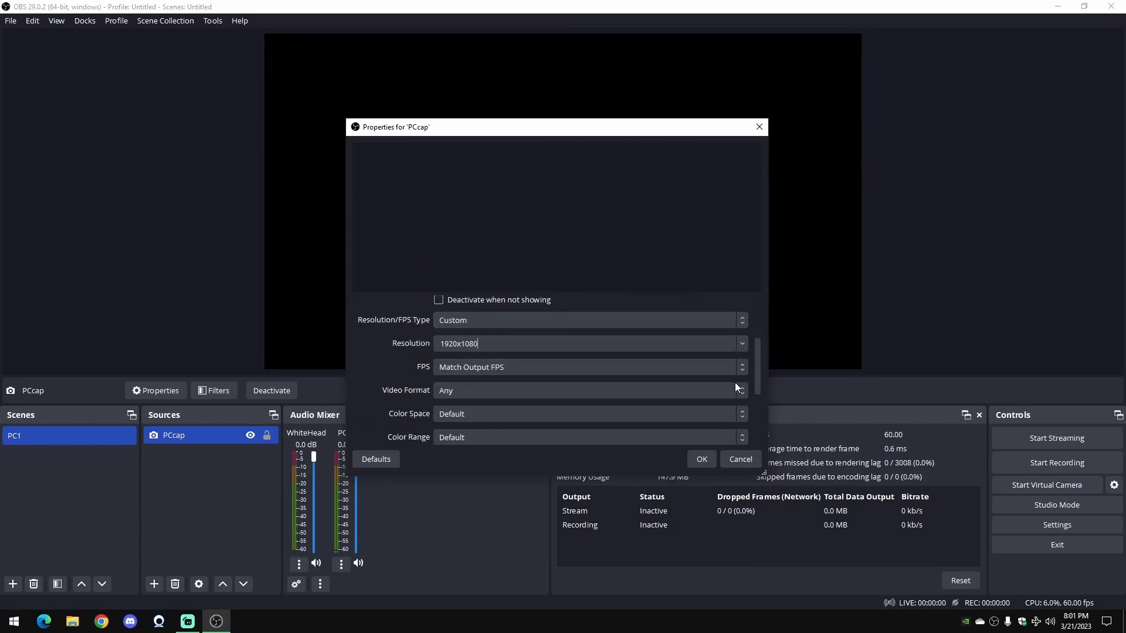
left_click(738, 370)
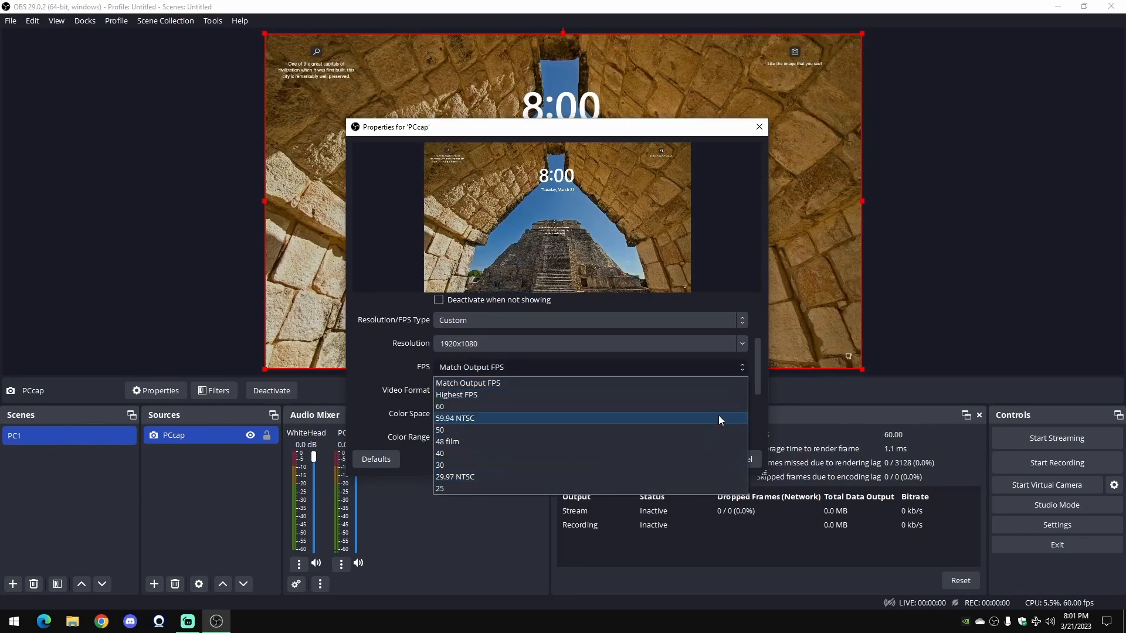
left_click(723, 410)
- Set PCcap's video format to NV12, its color space to Rec. 709 and its color range to Limited
left_click(739, 389)
left_click(731, 412)
left_click(727, 417)
left_click(736, 415)
left_click(733, 438)
left_click(739, 437)
left_click(729, 463)
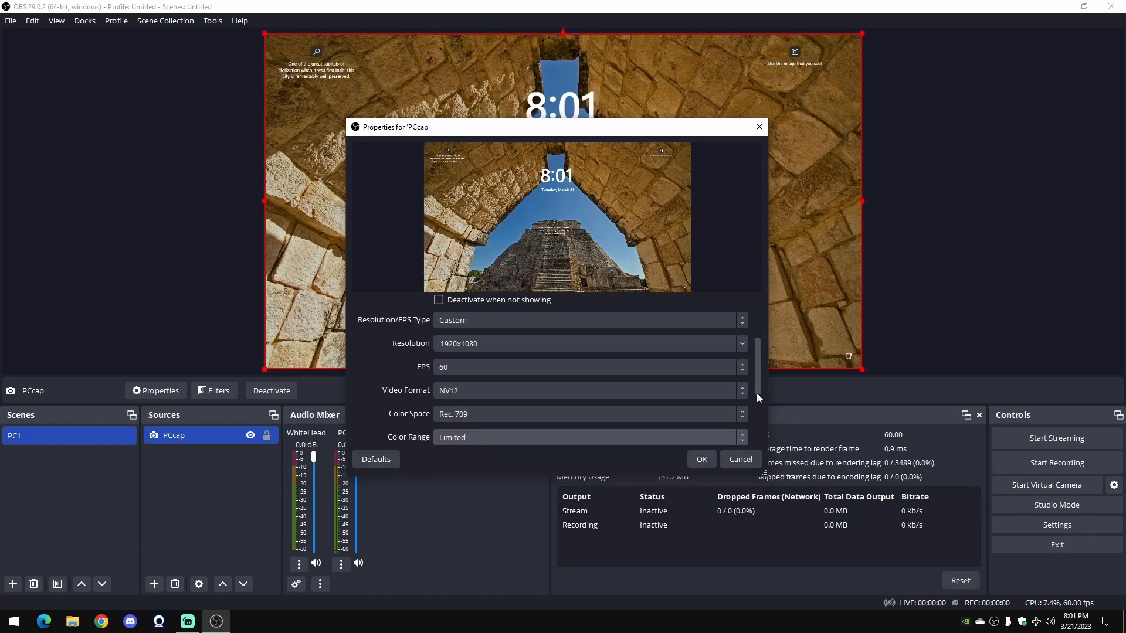
- Disable buffering for PCcap and enable hardware decoding when available
left_click_drag(757, 391, 712, 420)
left_click(488, 356)
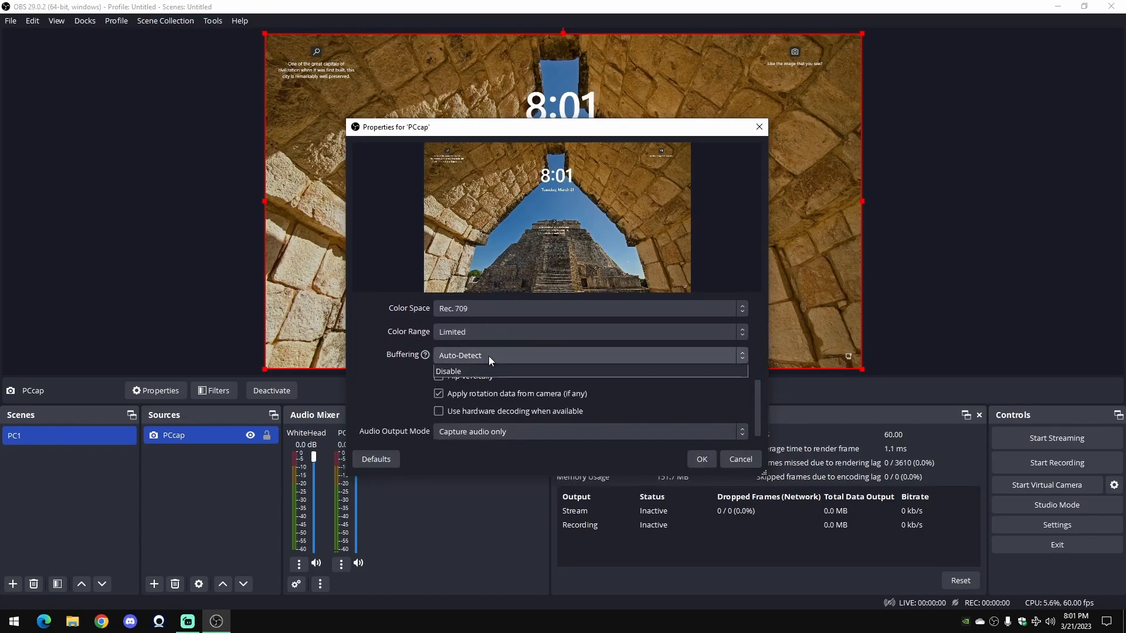
left_click(491, 392)
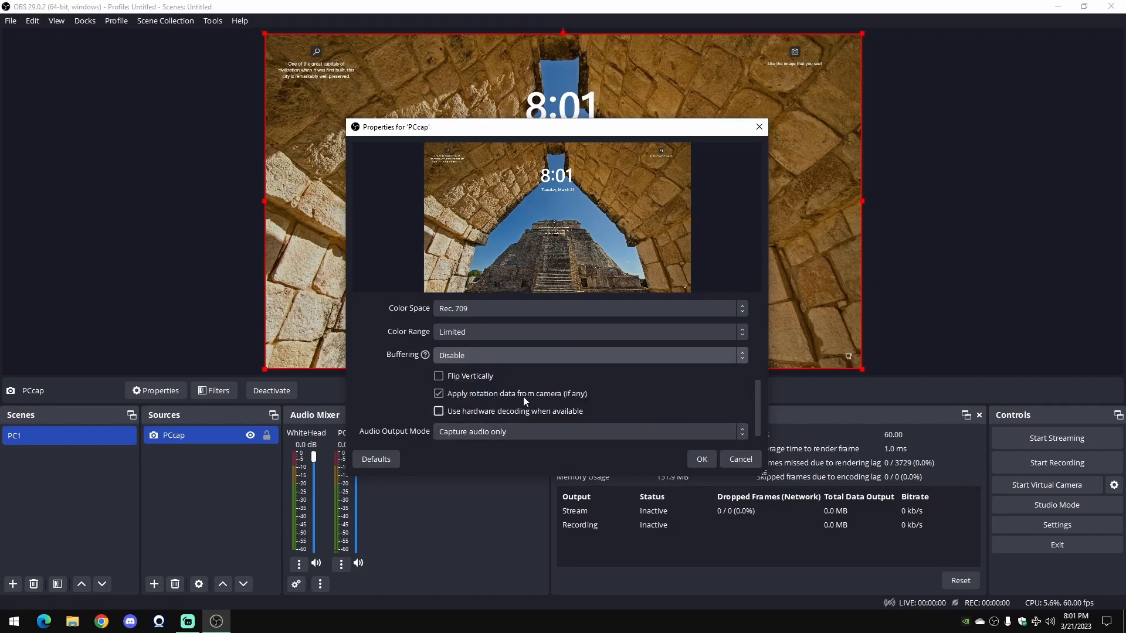
scroll(375, 378, "down", 1)
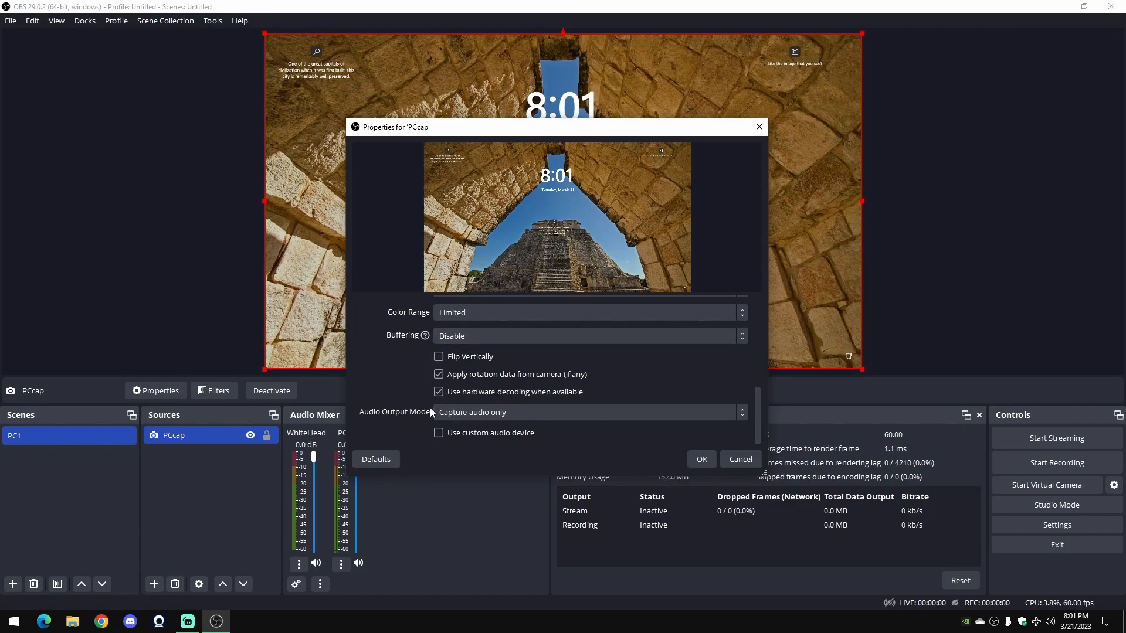
- Use HDMI (EVGA XR1 Lite Capture Box Audio) as PCcap's custom audio device and accept the source properties
left_click(437, 433)
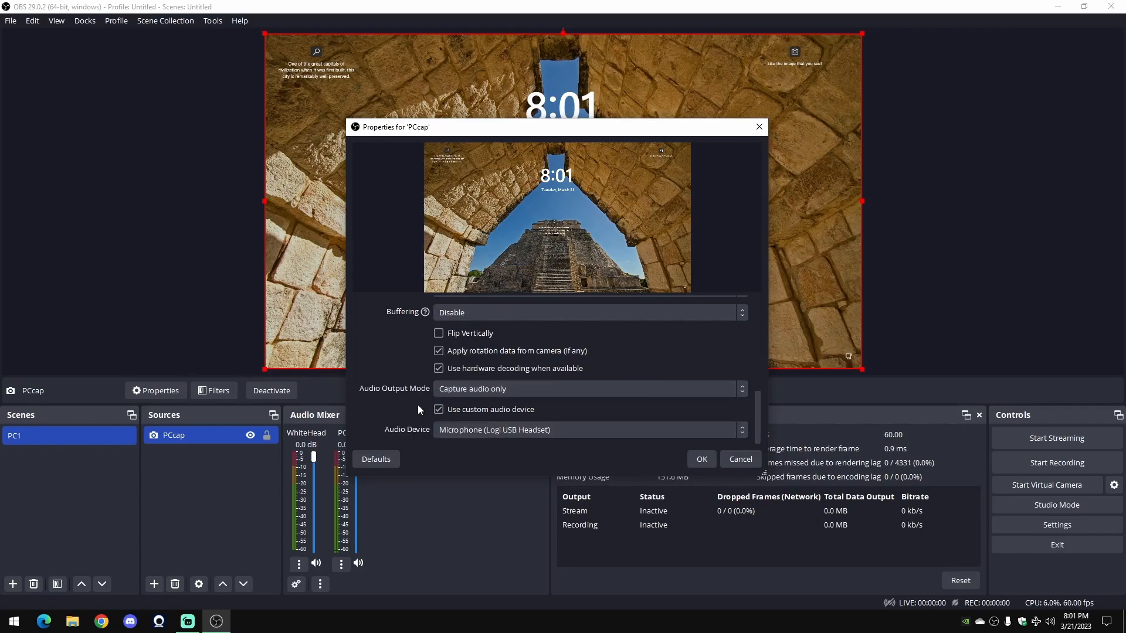
left_click(473, 431)
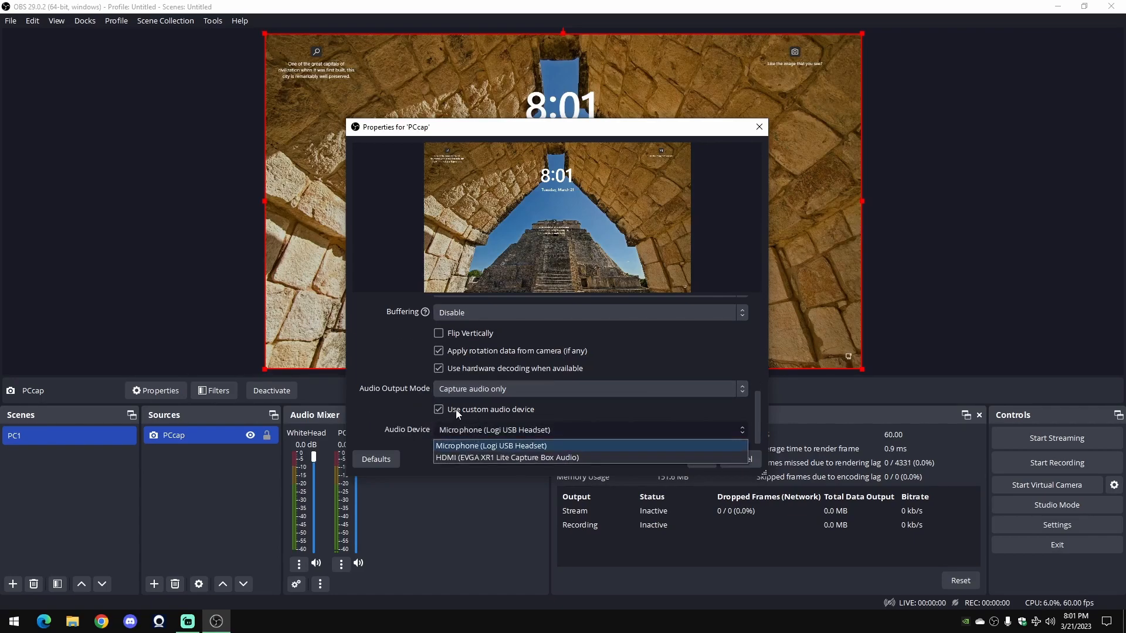
left_click(498, 457)
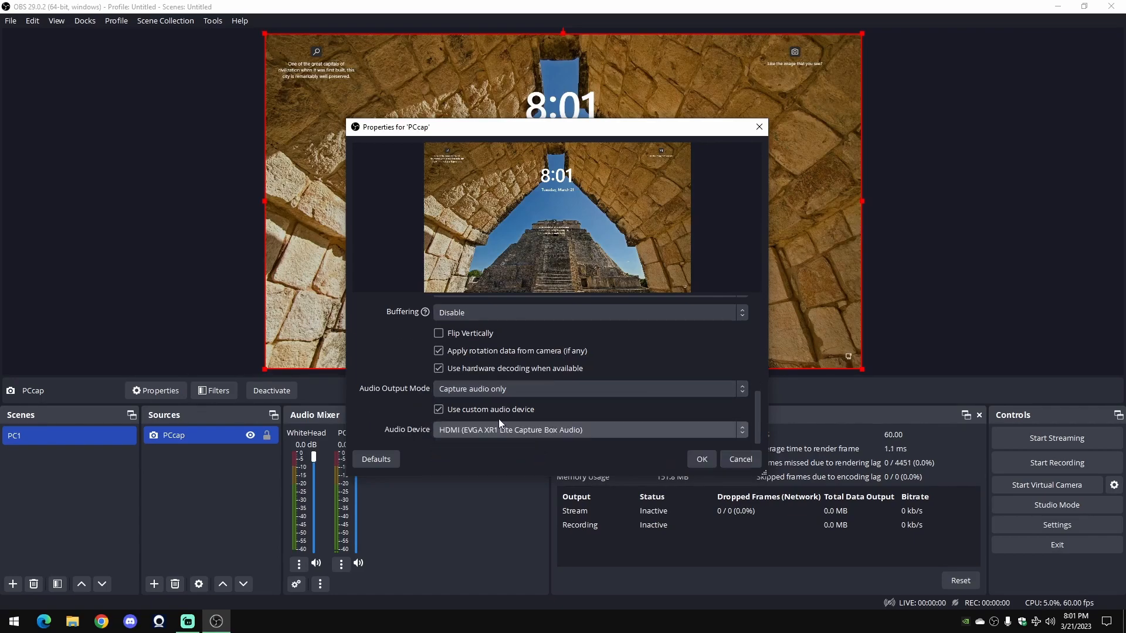
left_click(701, 459)
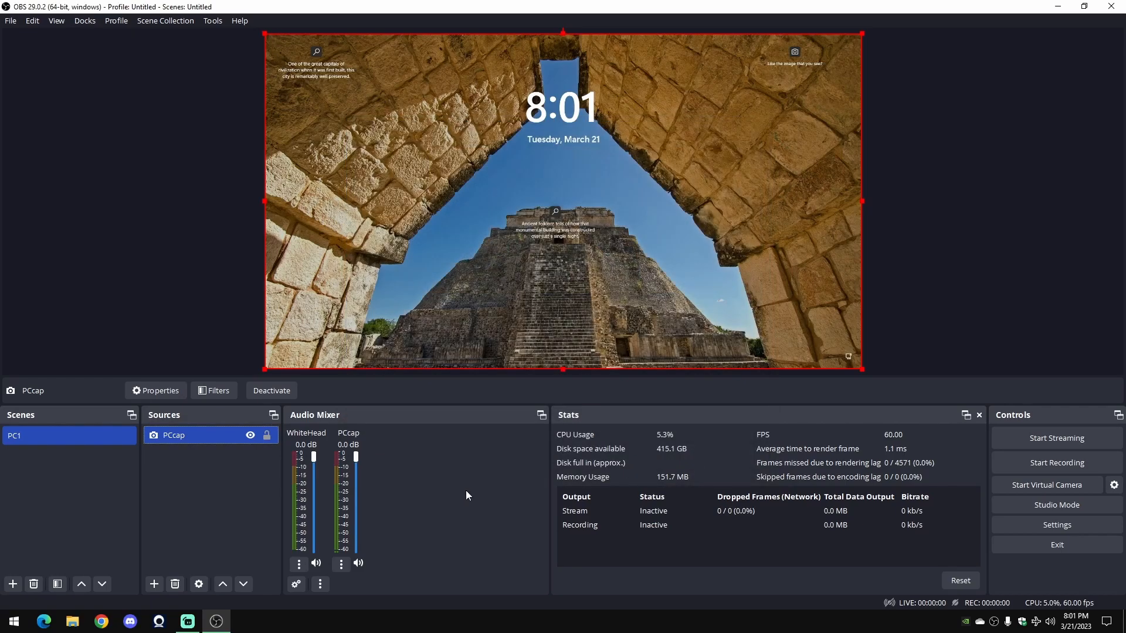
- Shrink and move the PCcap source on the preview canvas, and reset its transform
left_click(234, 456)
left_click(359, 337)
left_click_drag(869, 366, 501, 135)
right_click(501, 135)
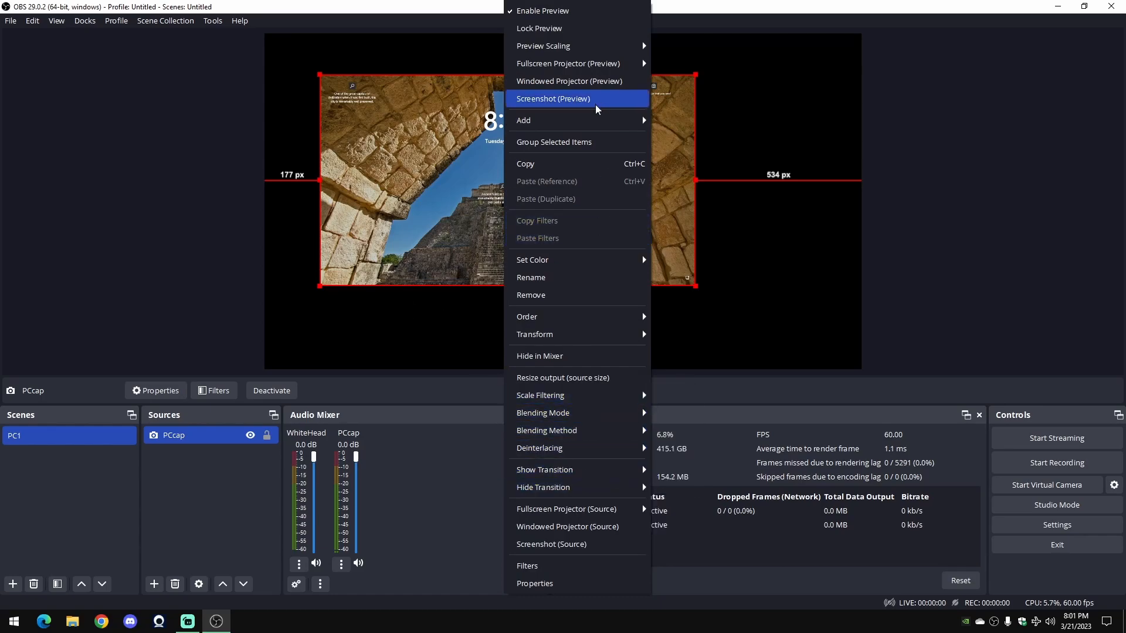
mouse_move(589, 332)
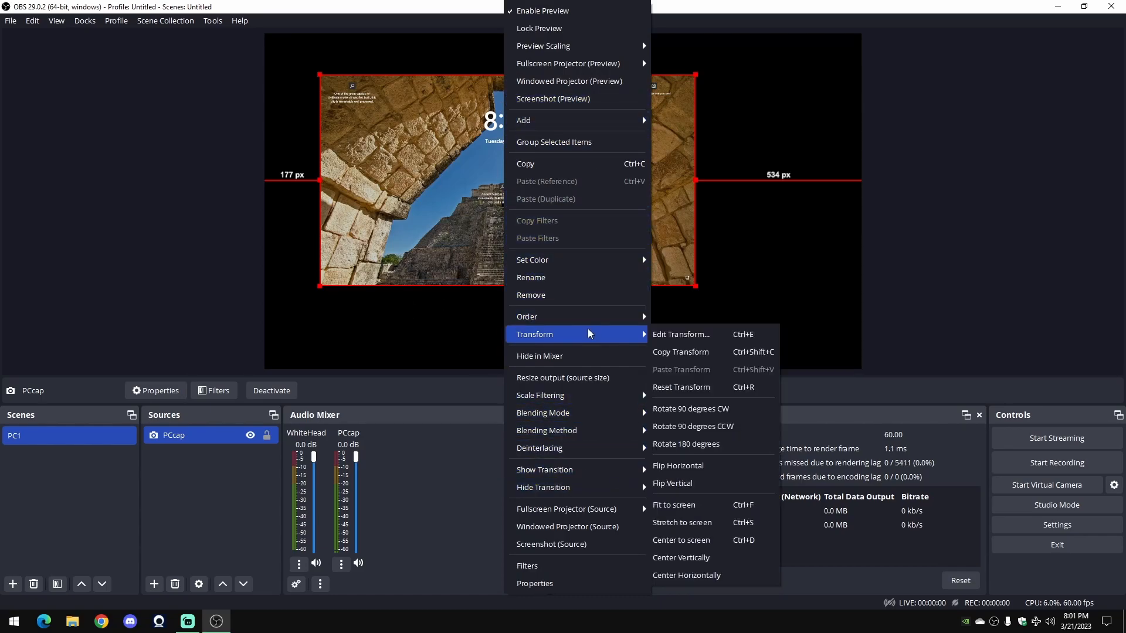
left_click(701, 387)
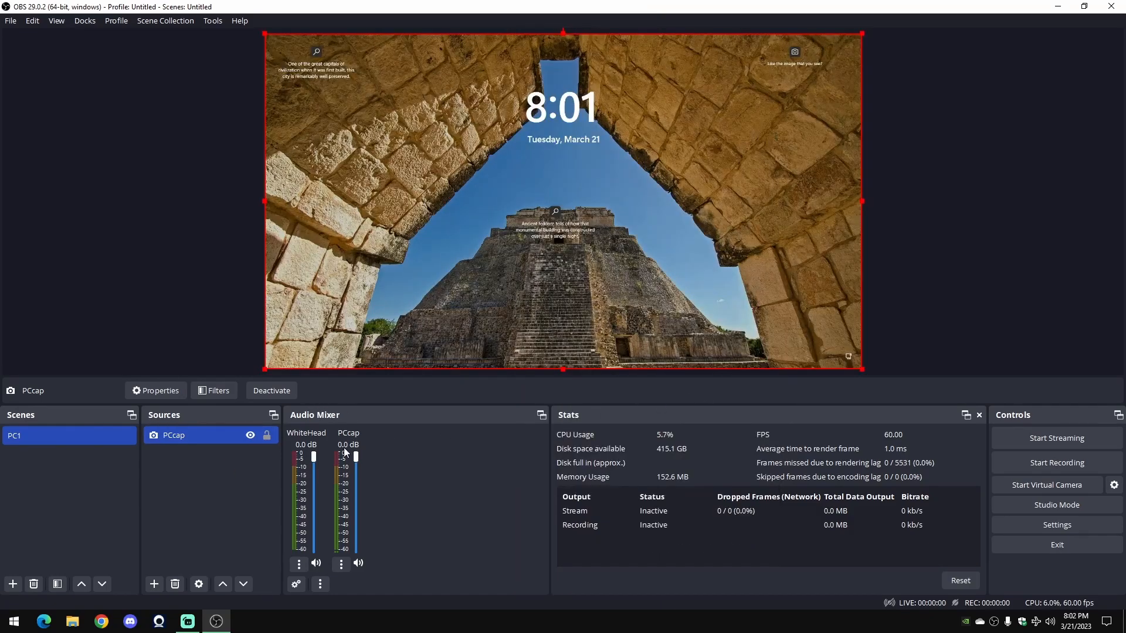
- Deactivate and reactivate the PCcap capture, and lock the source against changes
left_click(262, 395)
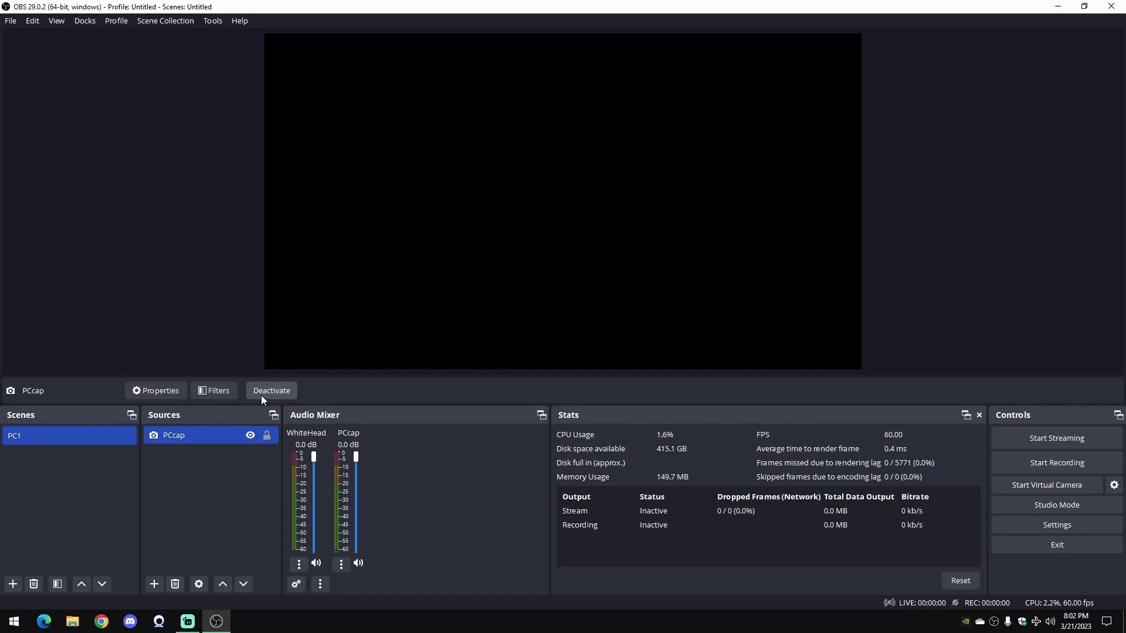
left_click(261, 395)
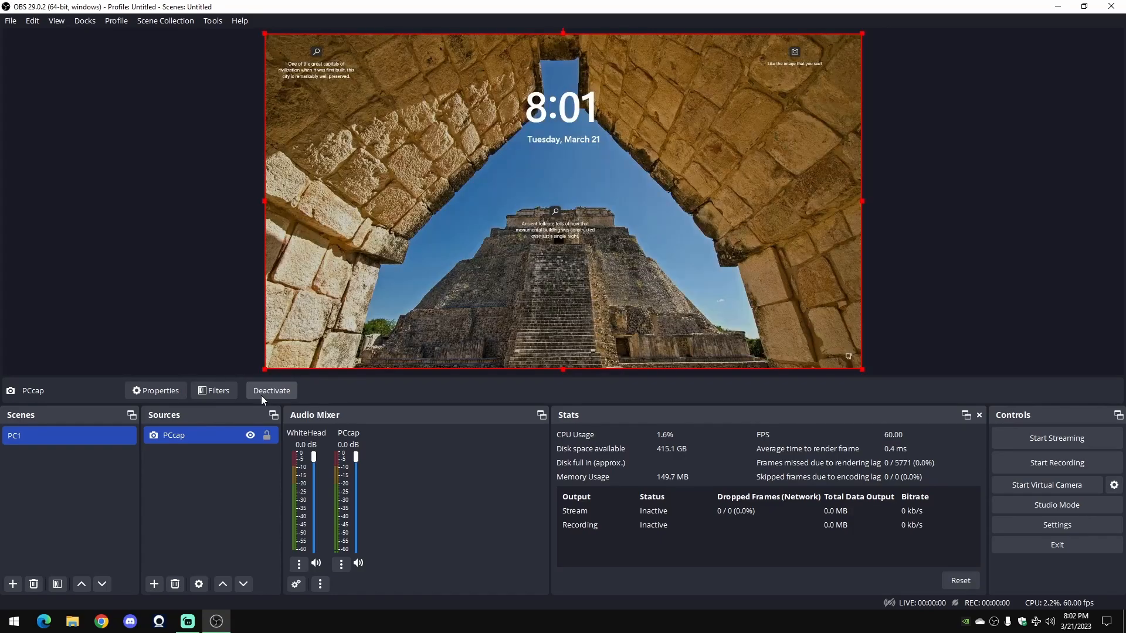
left_click(266, 436)
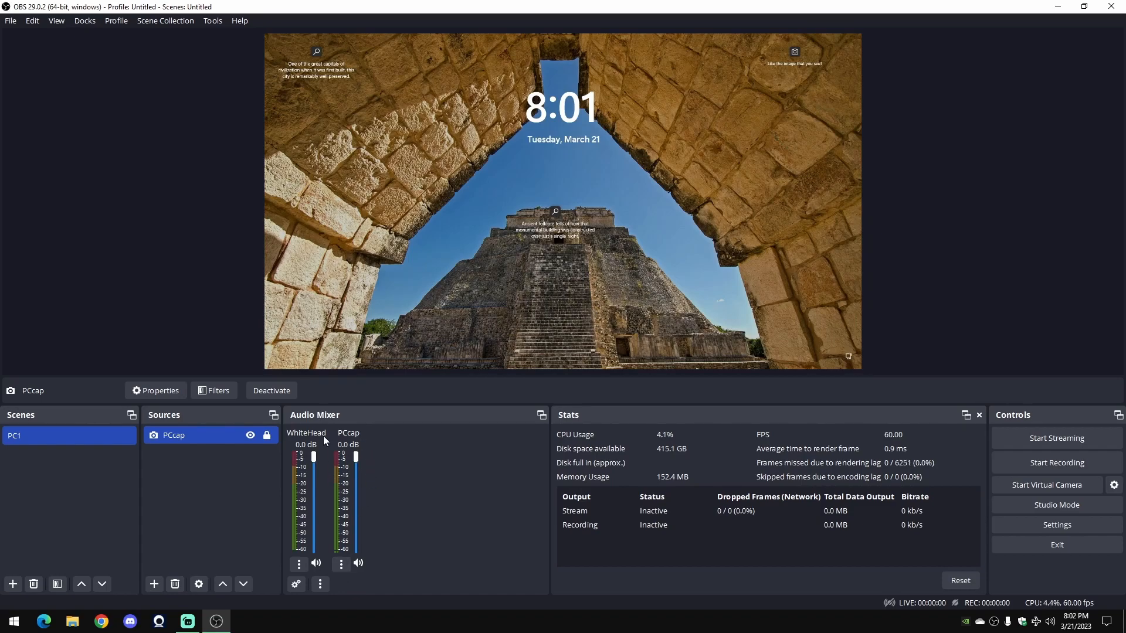
- In the advanced audio properties, turn off Active Sources Only and set PCcap's audio monitoring to Monitor Only (mute output)
right_click(402, 441)
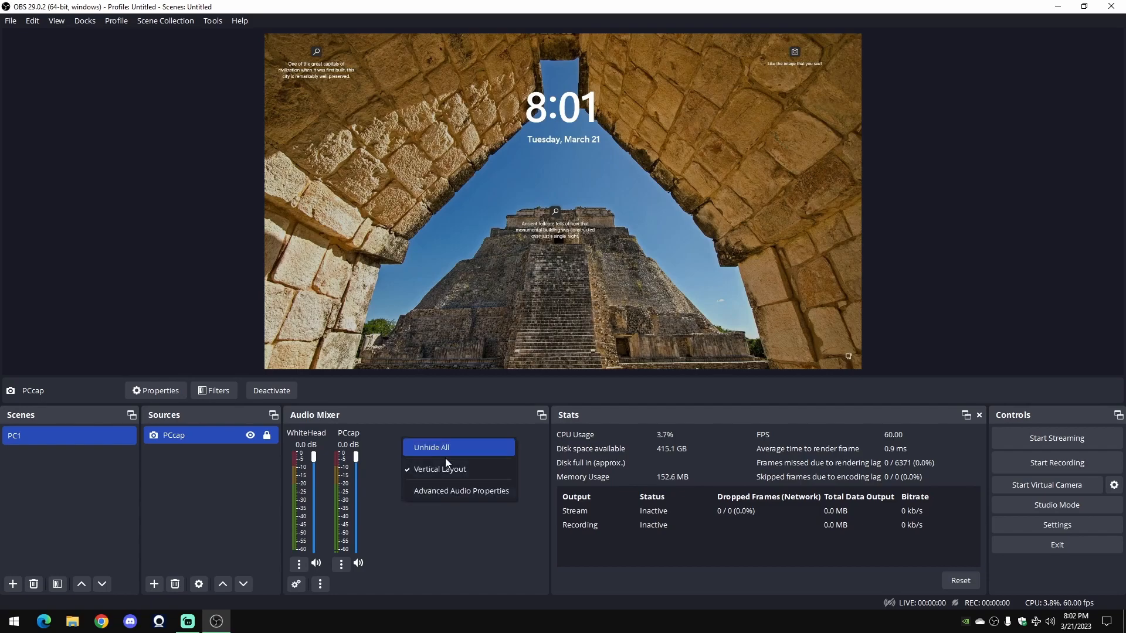
left_click(448, 494)
left_click(311, 392)
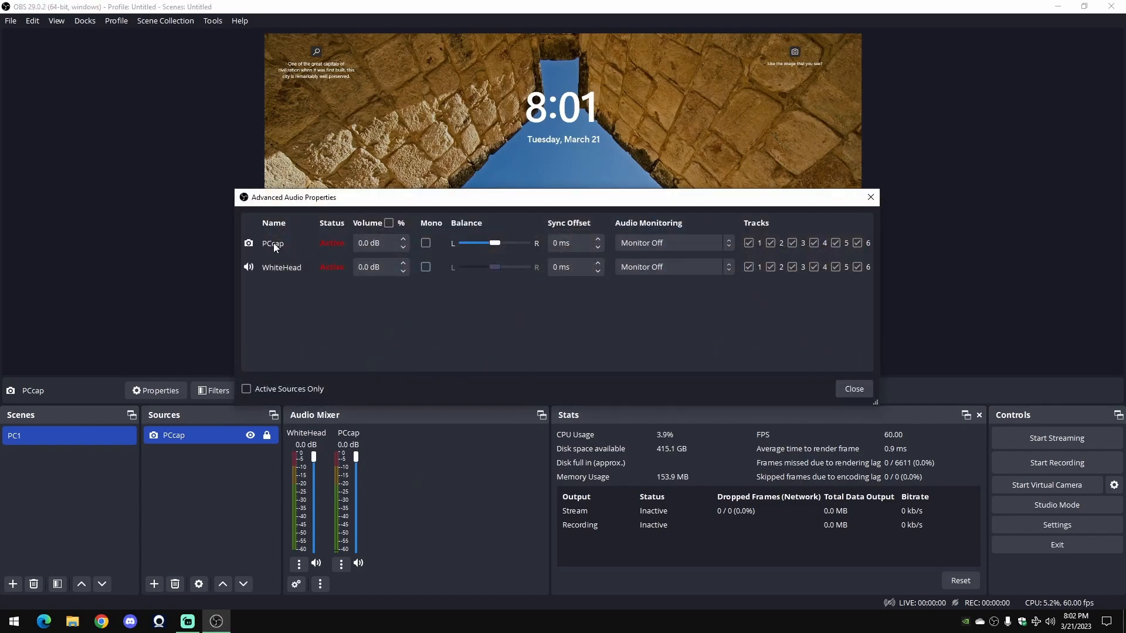
left_click(658, 244)
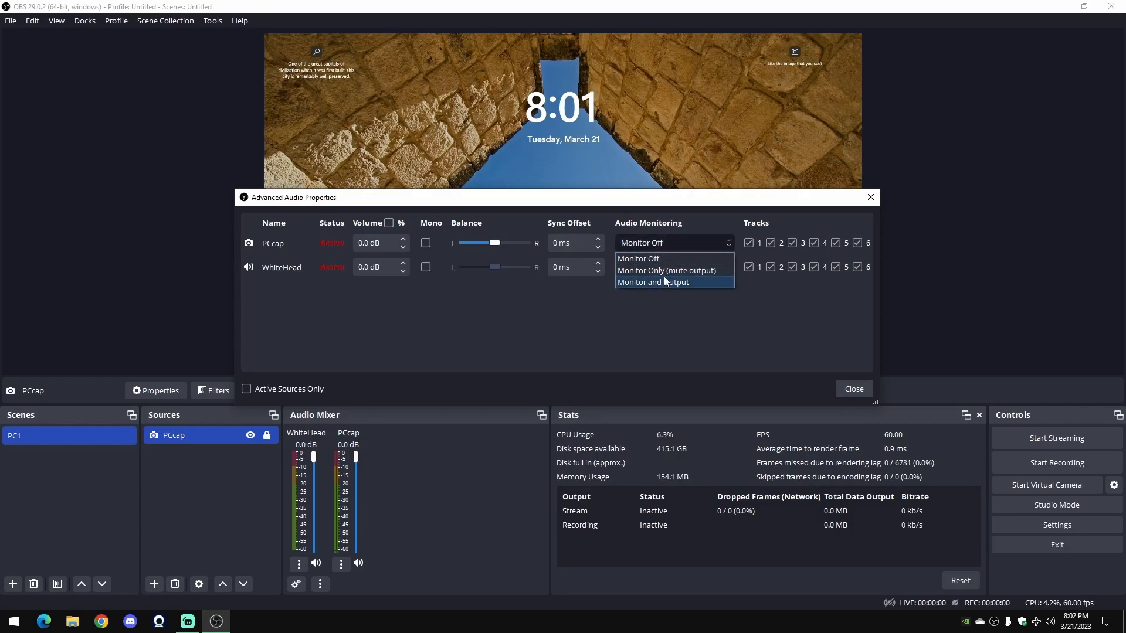
left_click(665, 271)
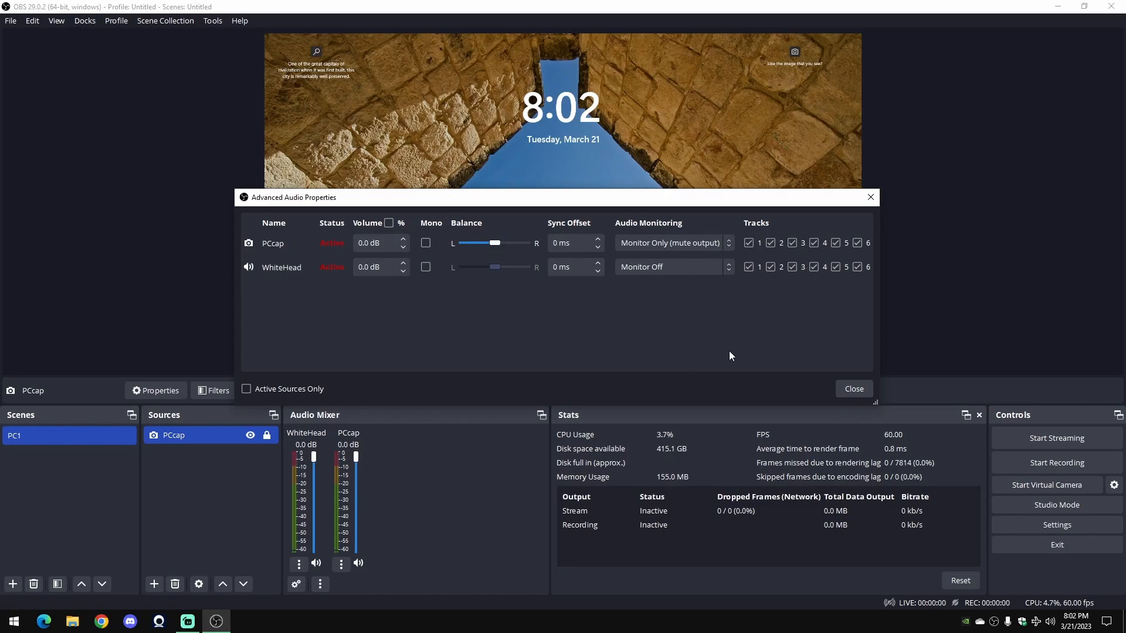
left_click(859, 389)
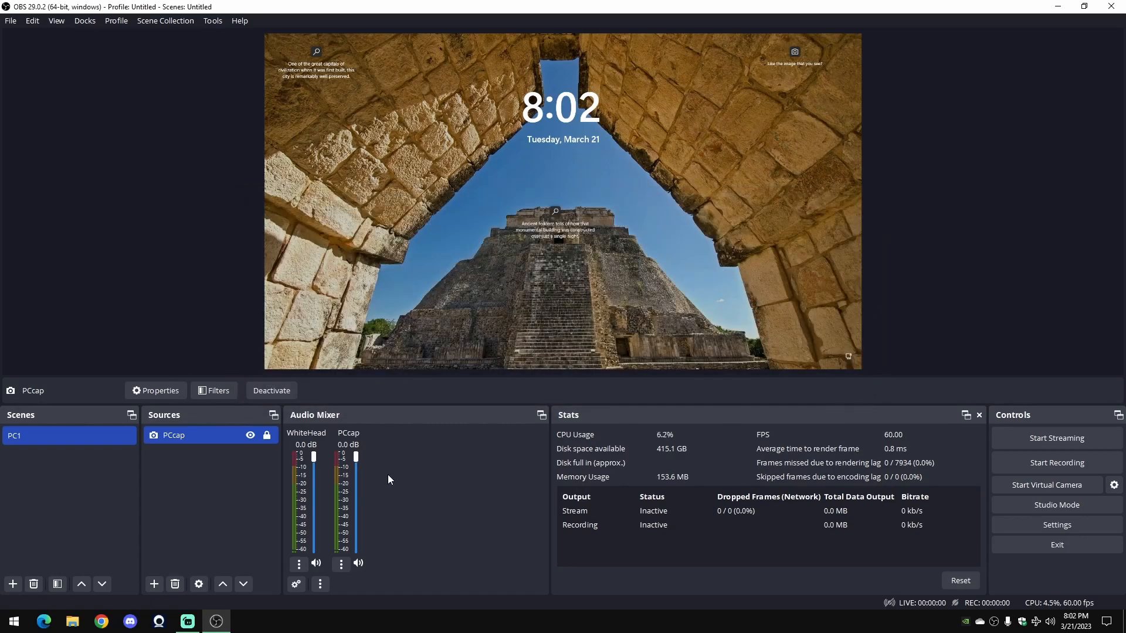
left_click(251, 476)
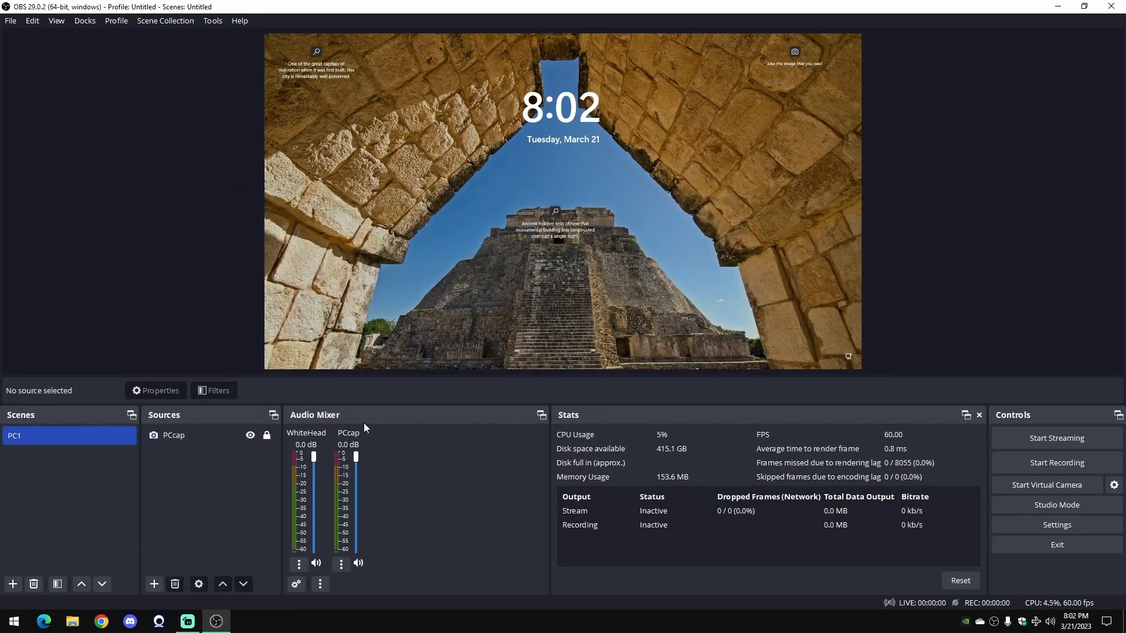
left_click(259, 502)
right_click(75, 469)
left_click(117, 480)
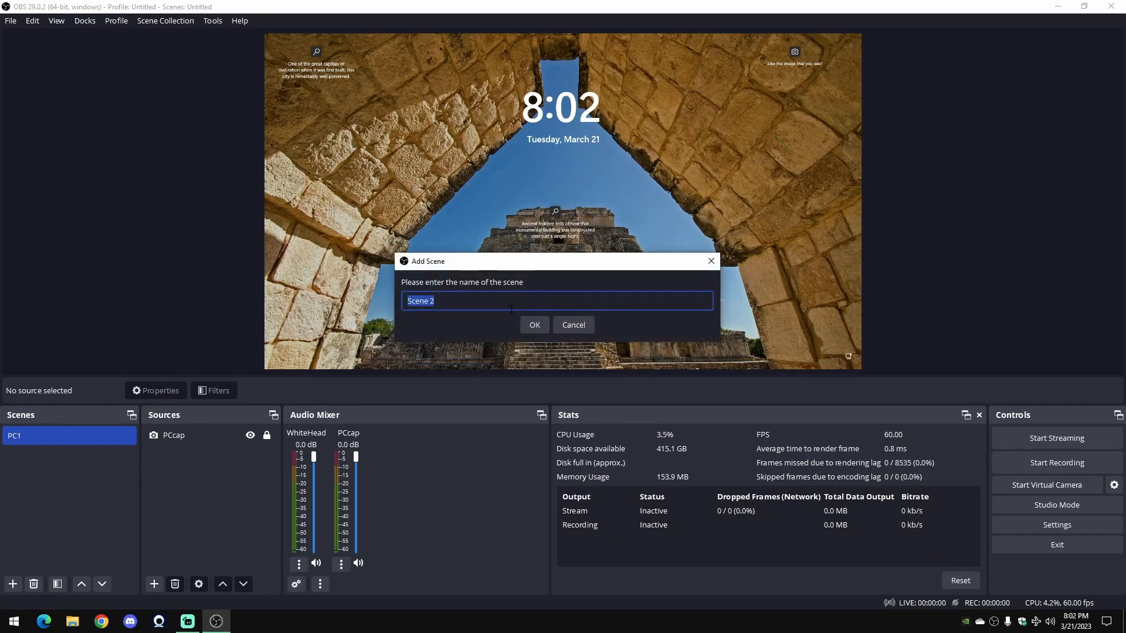
left_click(578, 324)
- Add a new image source named BackGround to the PC1 scene
right_click(240, 464)
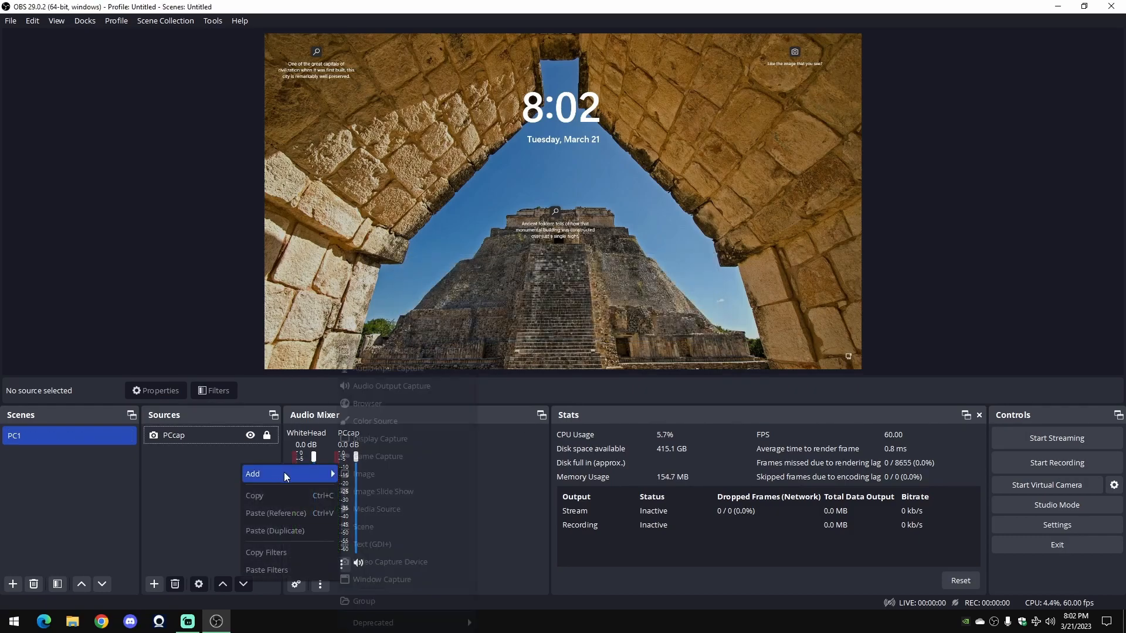
mouse_move(284, 472)
left_click(399, 476)
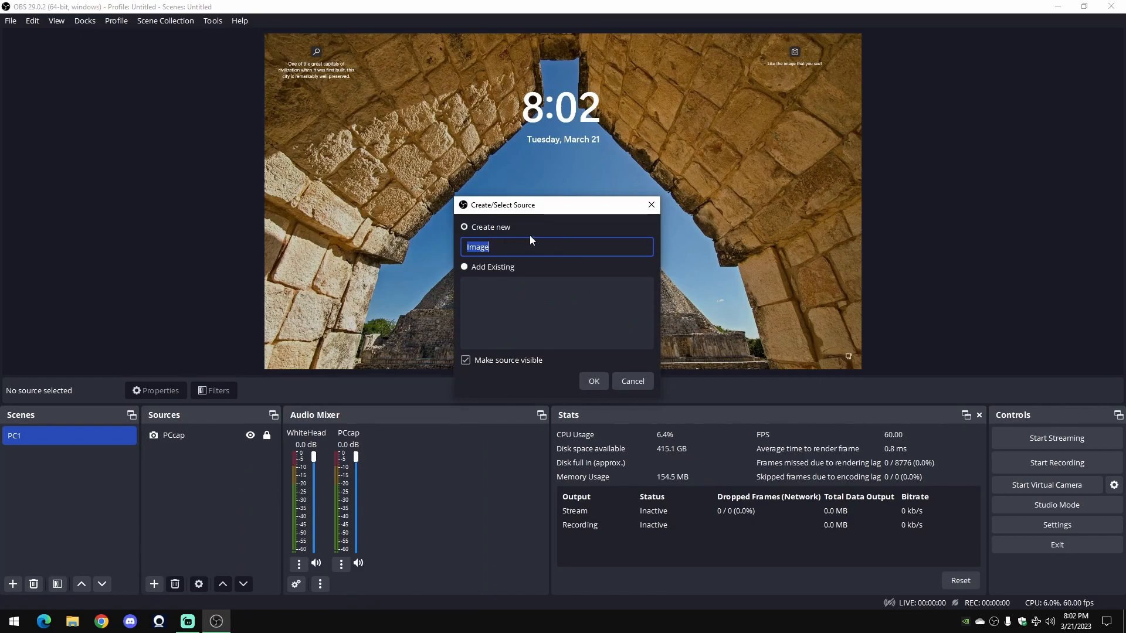
type("BackGround")
key("Return")
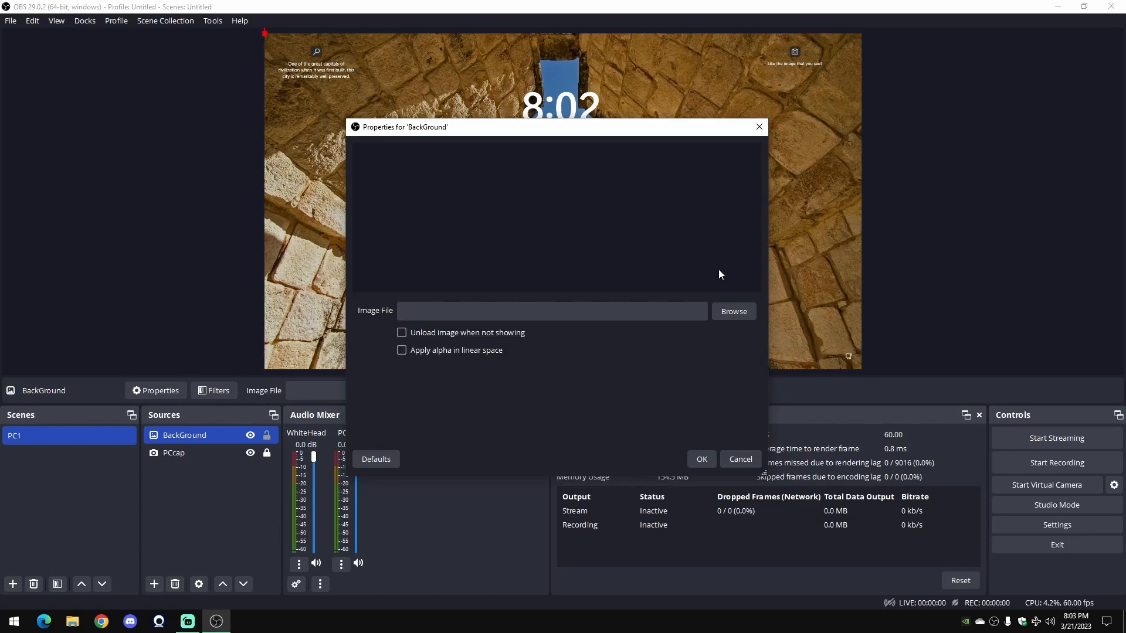
- Load the image 1549123 (1) from the Pictures folder OBS Media > NewWall into the BackGround source and accept its properties
left_click(742, 316)
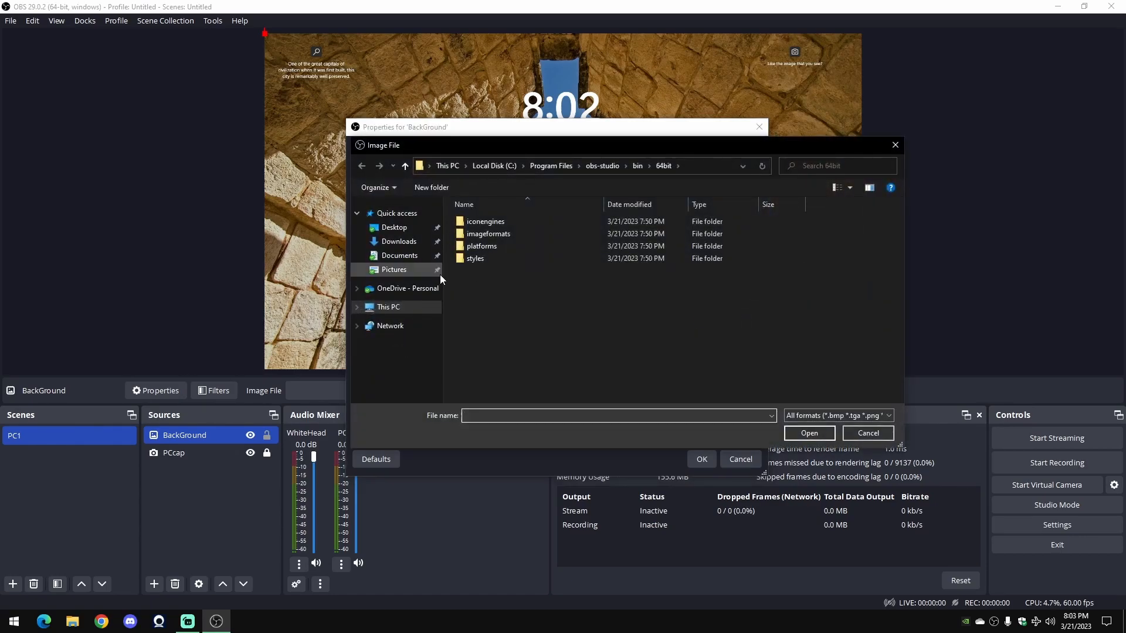
left_click(408, 272)
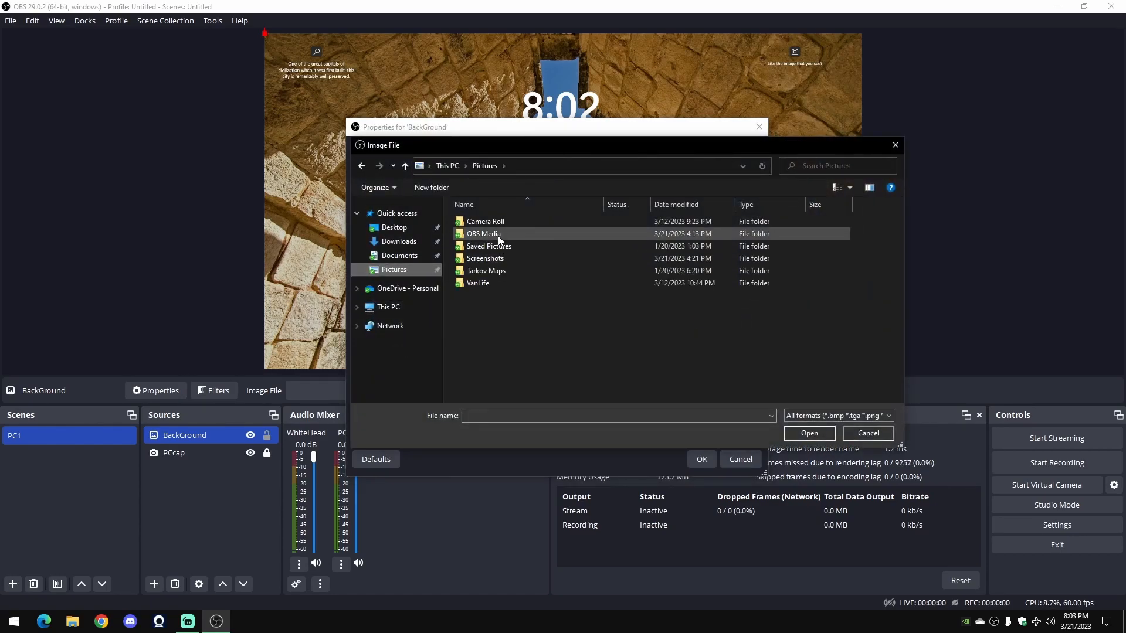
double_click(497, 235)
double_click(491, 249)
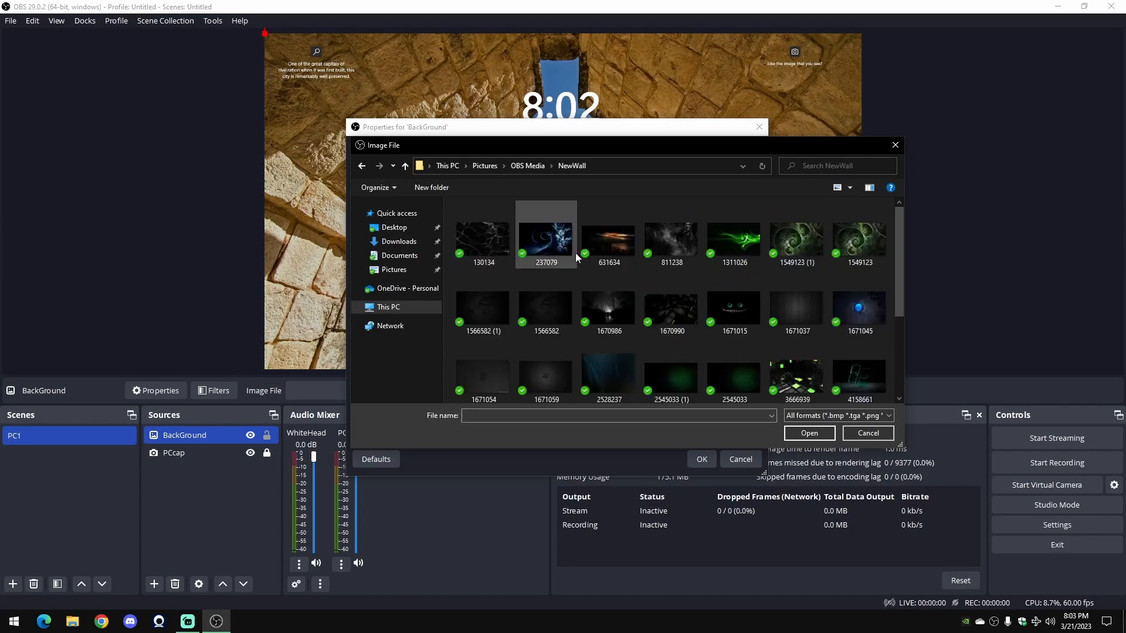
double_click(779, 241)
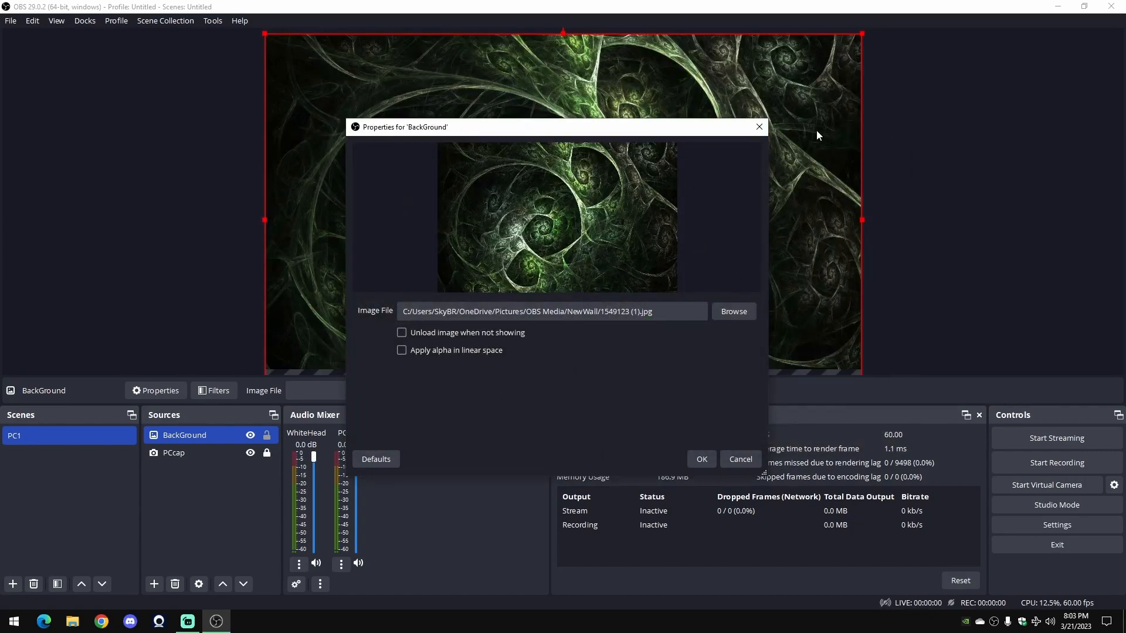
left_click(703, 459)
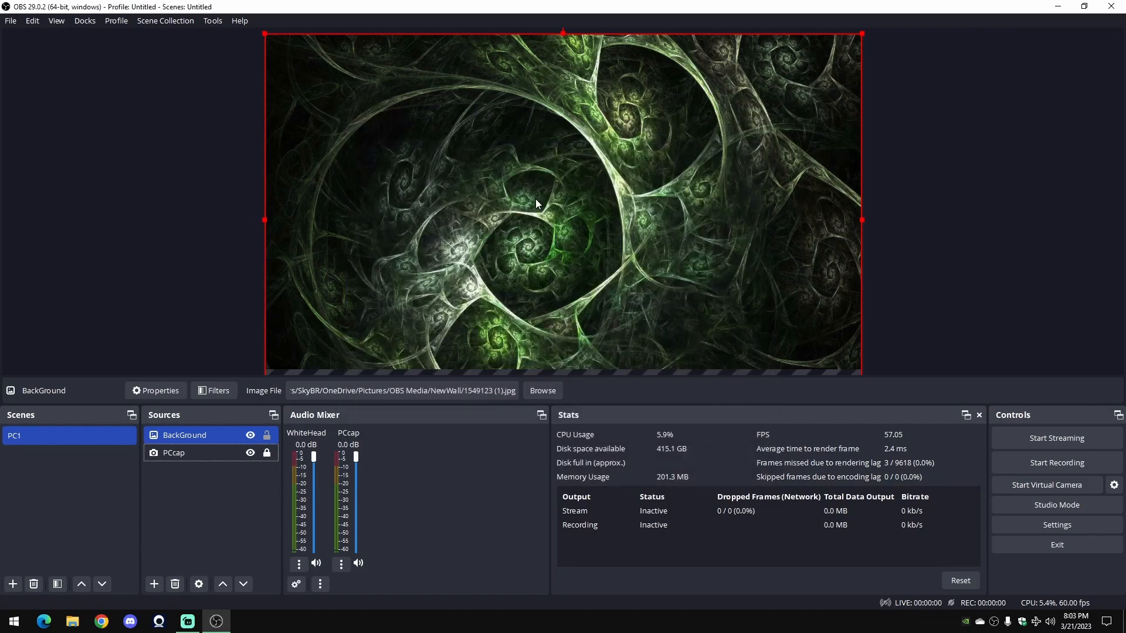
- Lock the BackGround source and place PCcap above it in the source order
left_click_drag(861, 220, 865, 224)
left_click(226, 480)
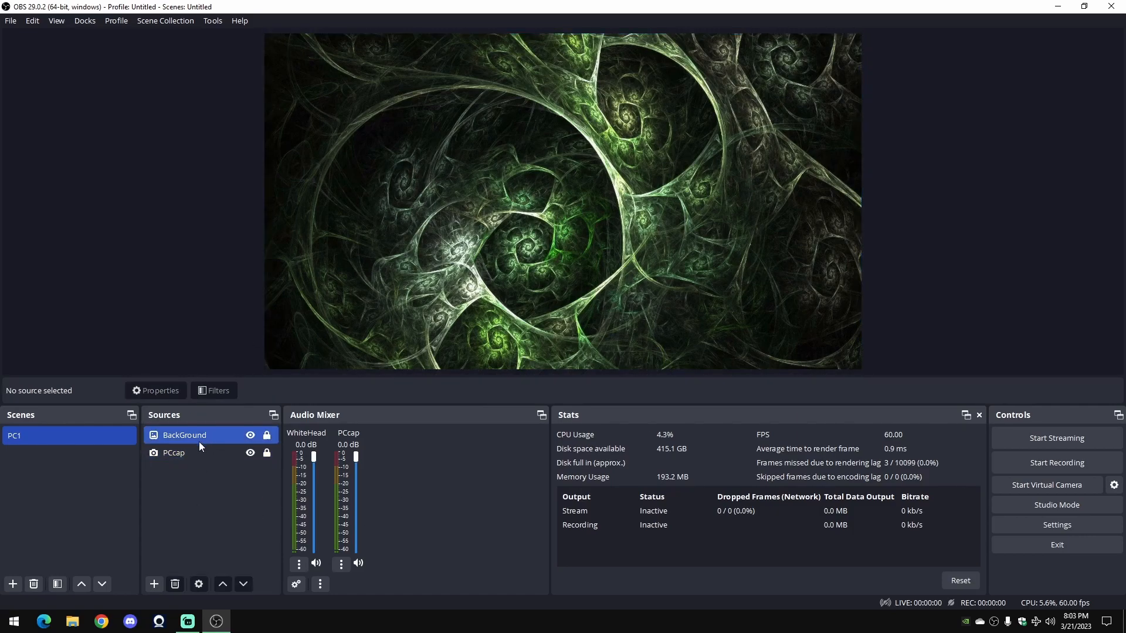
left_click(205, 451)
left_click(215, 581)
left_click(237, 498)
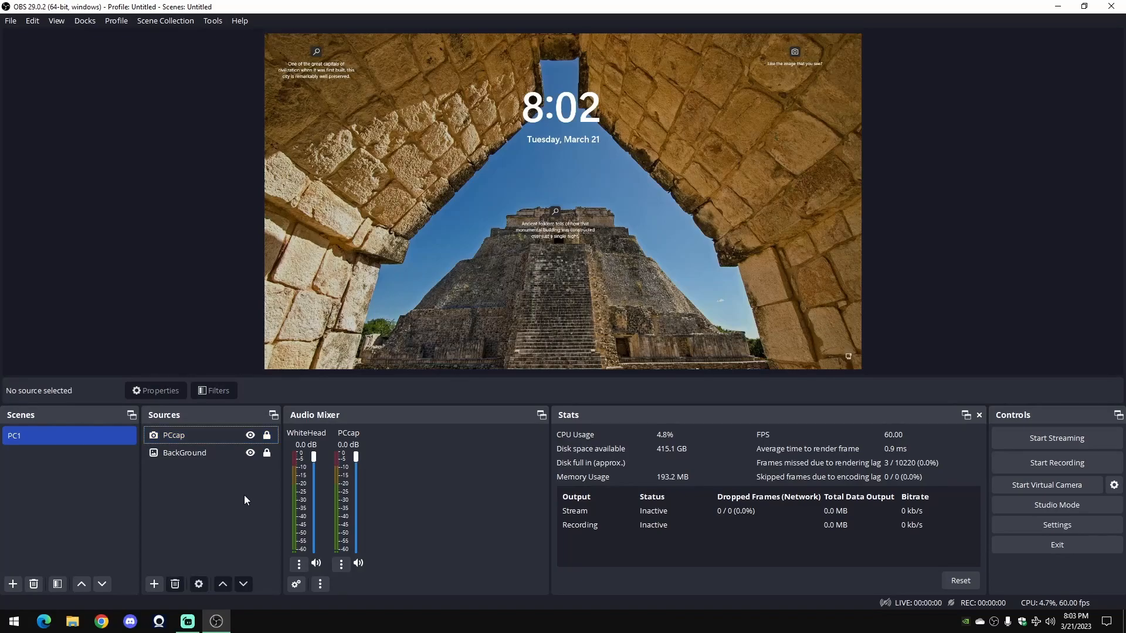
- Hide and show the PCcap source twice to reveal the background image beneath it
left_click(251, 435)
left_click(251, 435)
left_click(251, 435)
left_click(252, 435)
left_click(223, 551)
- Add a new scene named PCandMe
left_click(80, 498)
right_click(72, 490)
left_click(91, 500)
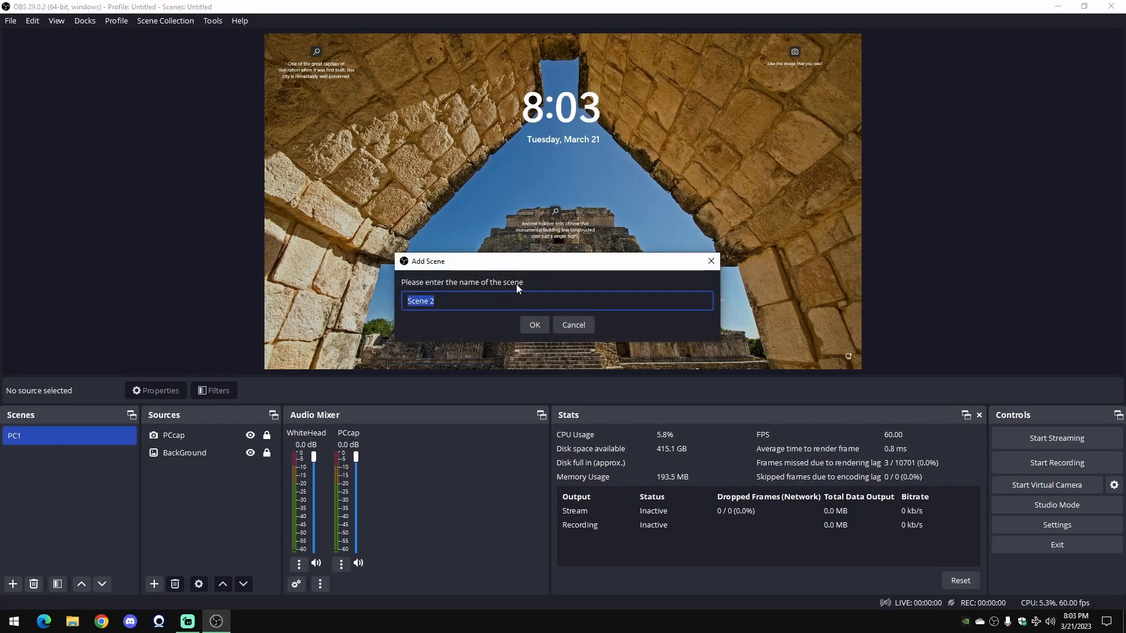
type("PCandMe")
key("Return")
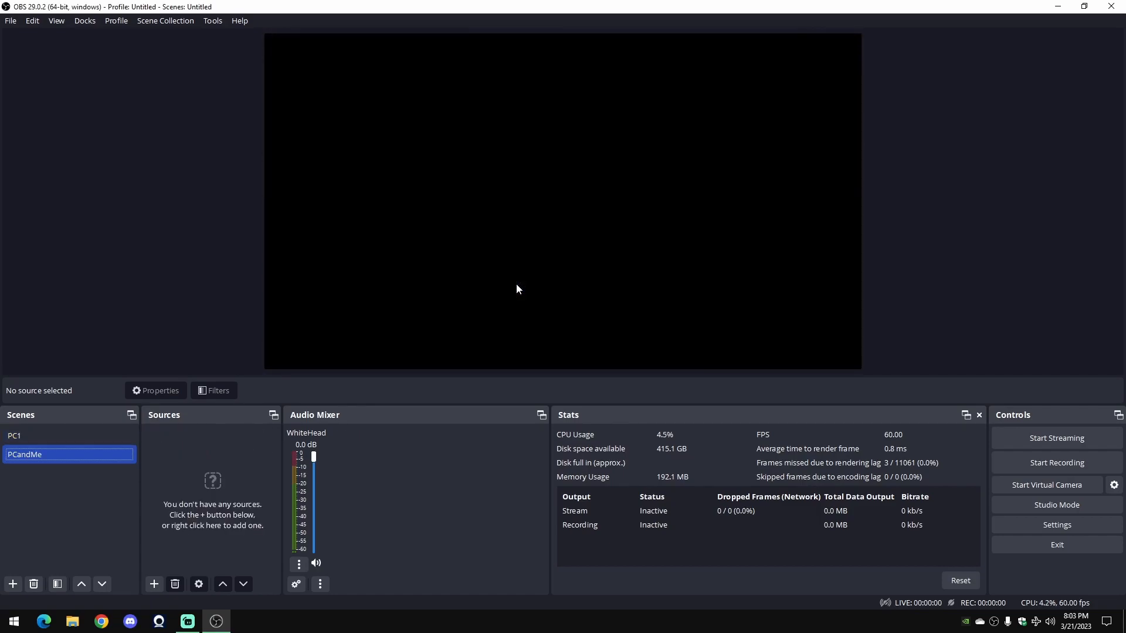
- Add the existing BackGround image source to the PCandMe scene and lock it
right_click(163, 467)
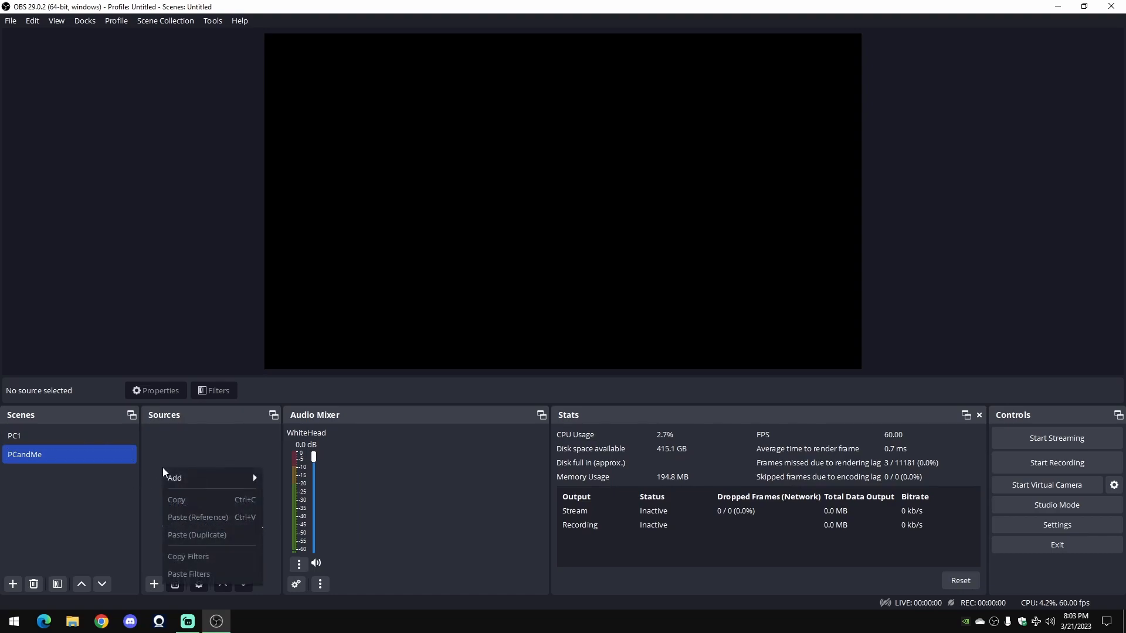
mouse_move(223, 478)
left_click(316, 478)
left_click(496, 269)
left_click(511, 290)
left_click(594, 382)
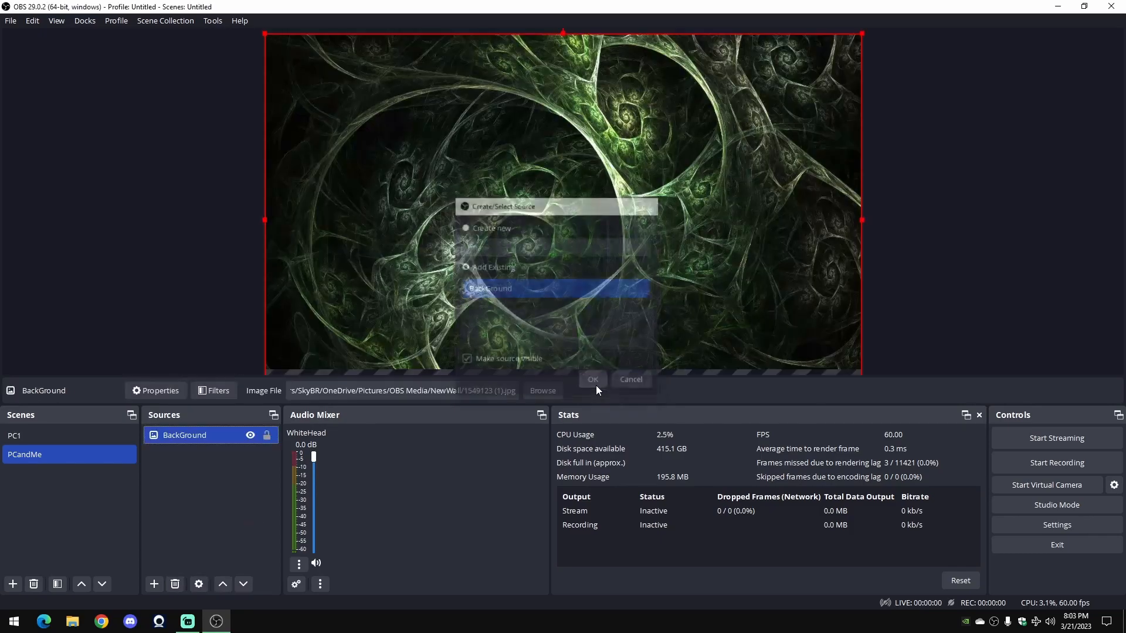
left_click(266, 438)
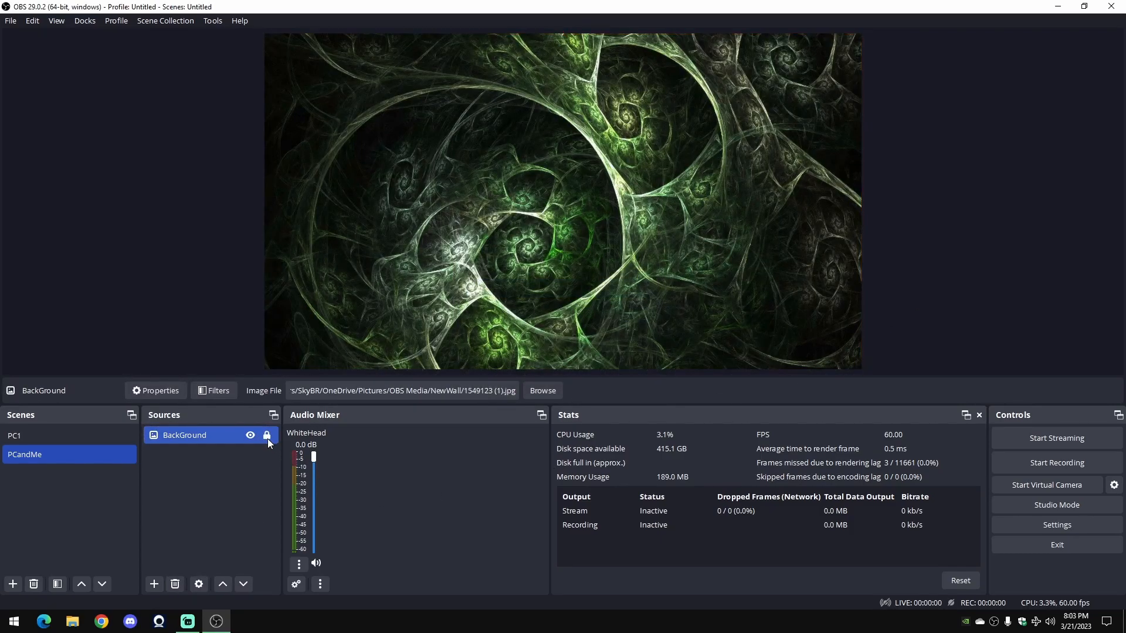
left_click(187, 228)
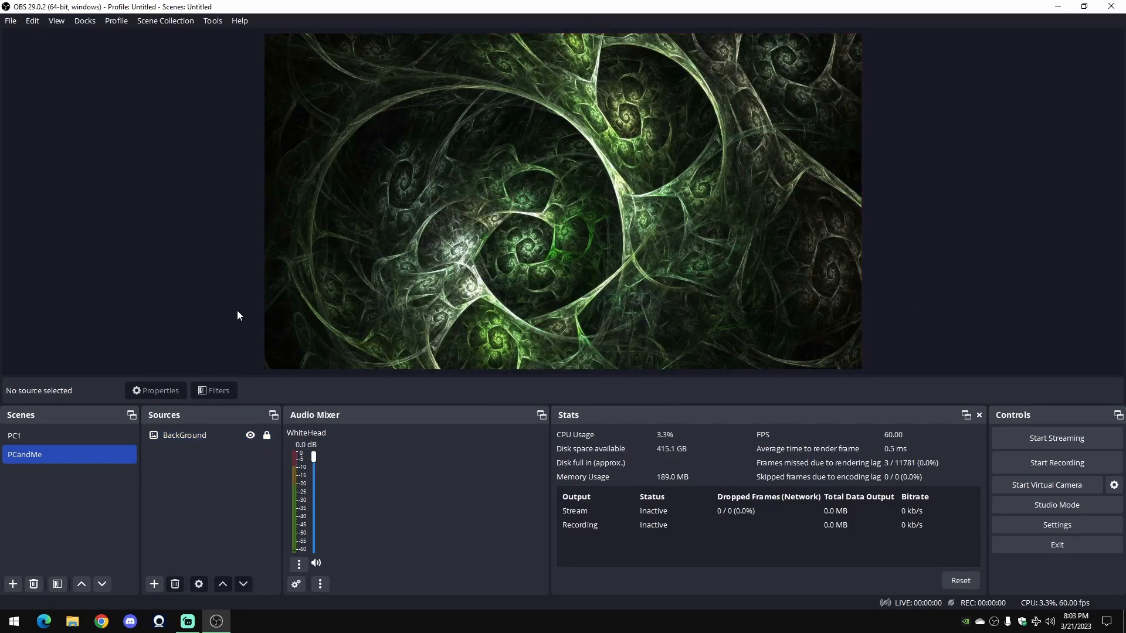
- Add the existing PCcap video capture source to the PCandMe scene
right_click(188, 486)
mouse_move(246, 489)
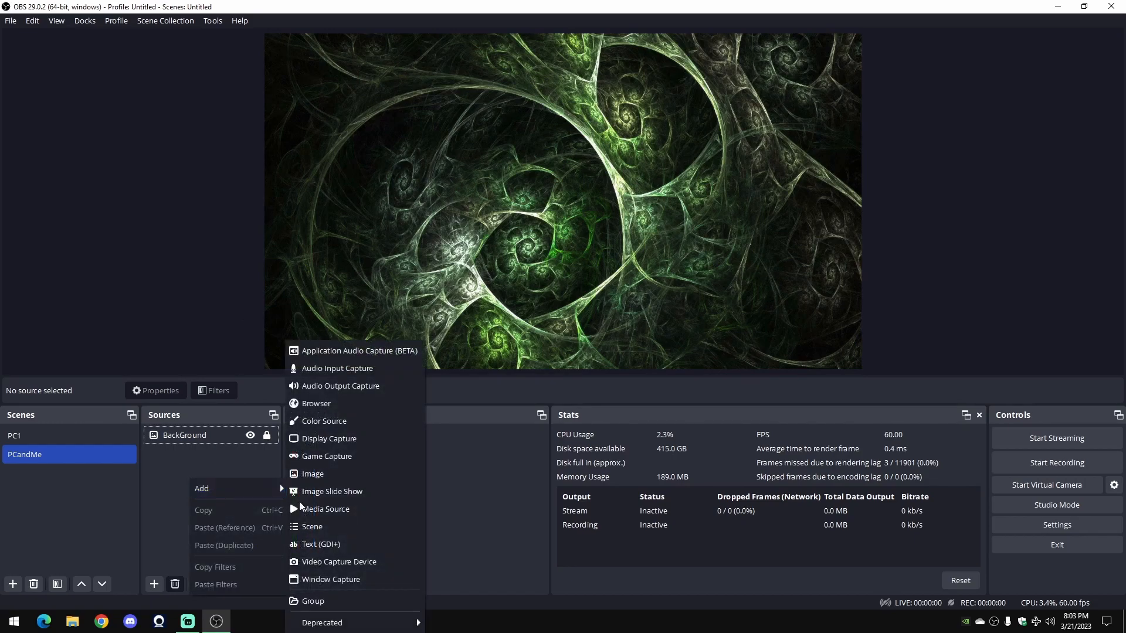
left_click(367, 562)
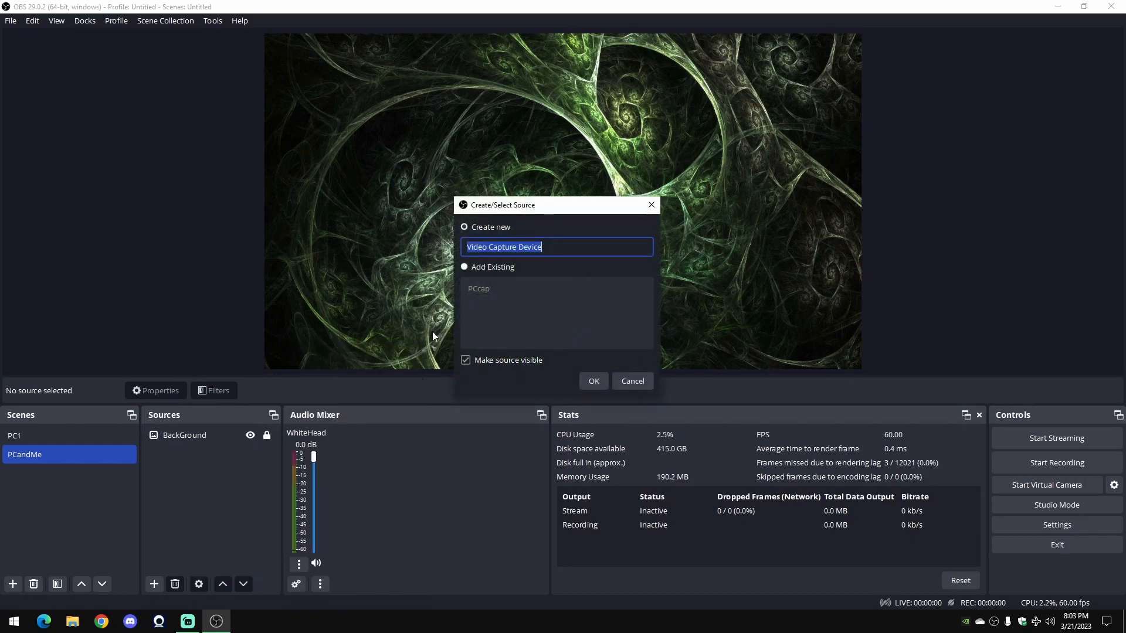
left_click(490, 267)
left_click(486, 290)
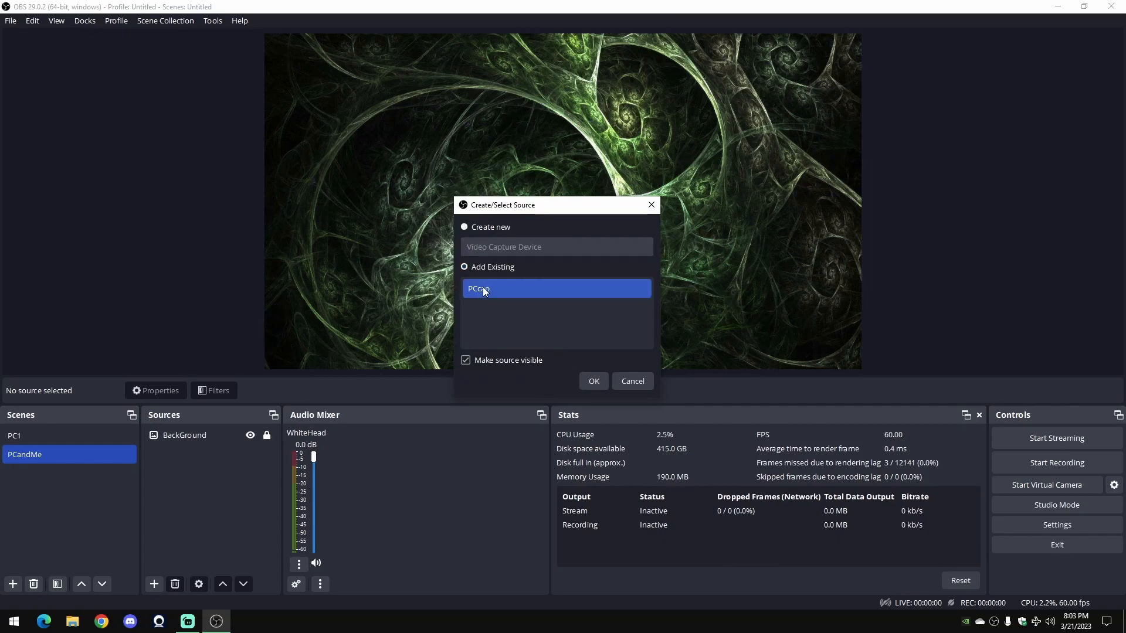
left_click(596, 384)
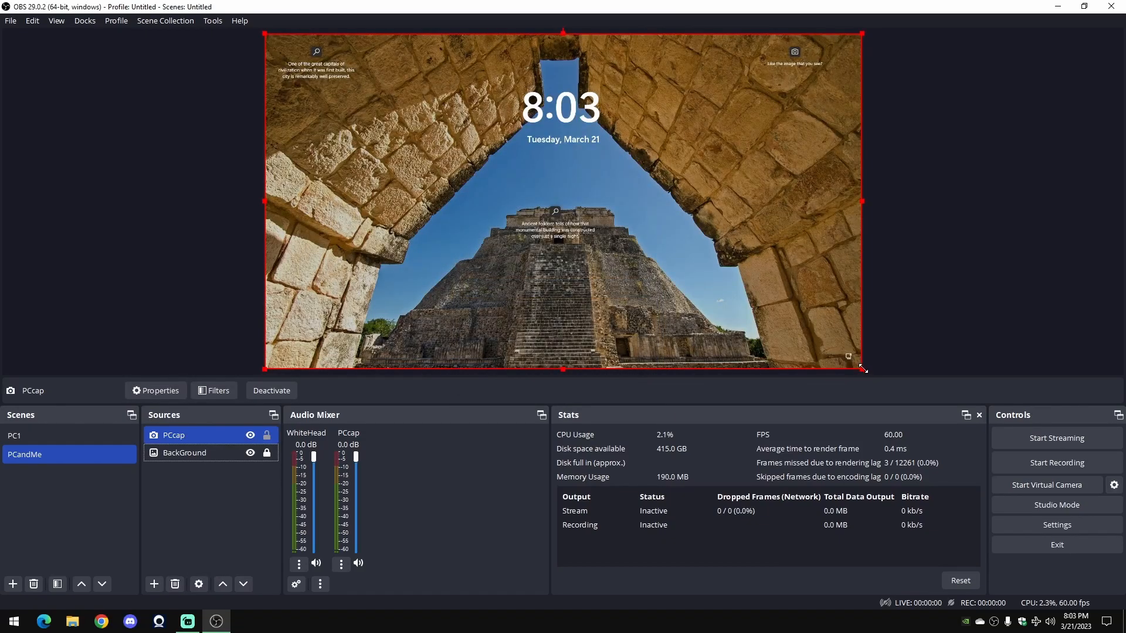
- Shrink PCcap and place it against the canvas's left edge, vertically centred about 396 px from the top and bottom
left_click_drag(848, 372, 423, 122)
left_click_drag(368, 77, 368, 199)
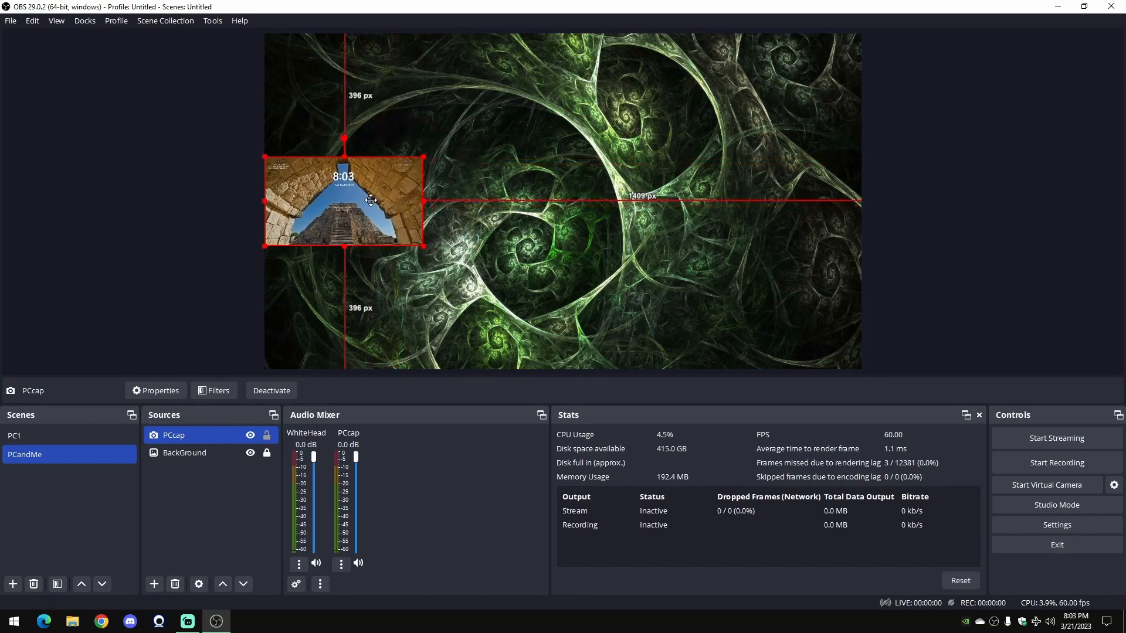
left_click(503, 277)
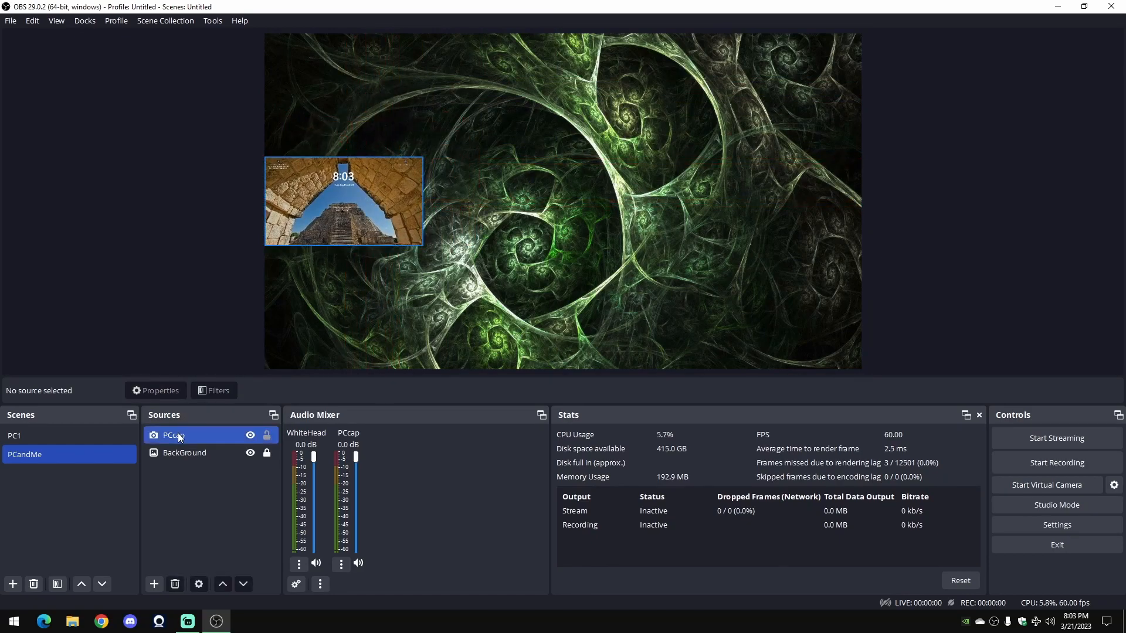
left_click(222, 436)
left_click(217, 473)
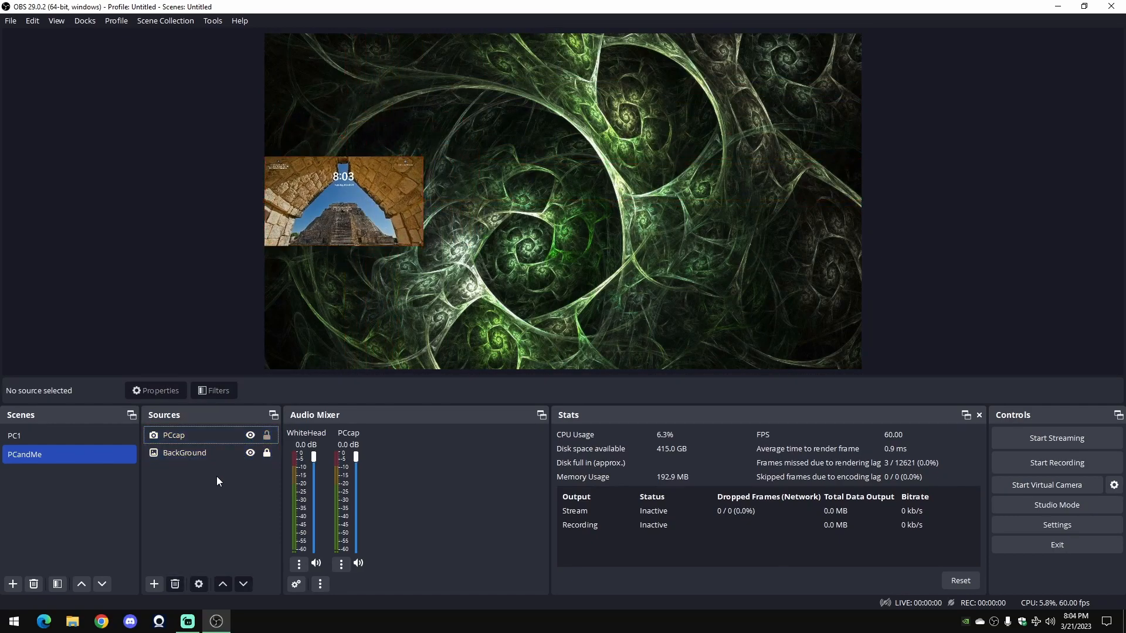
right_click(215, 484)
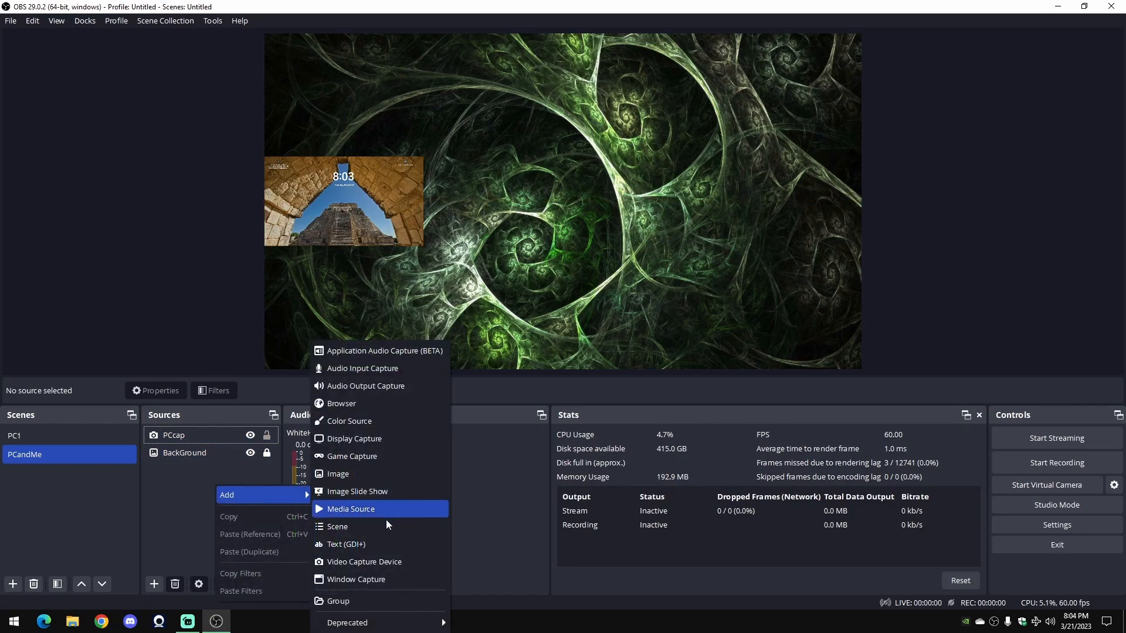
left_click(185, 486)
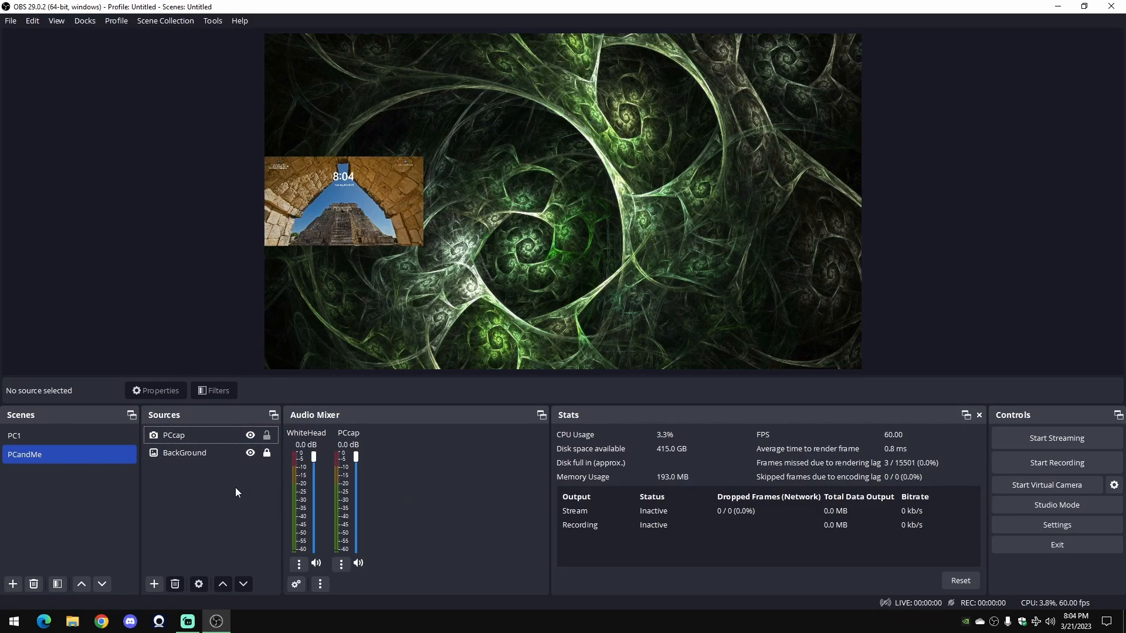
right_click(207, 490)
mouse_move(230, 500)
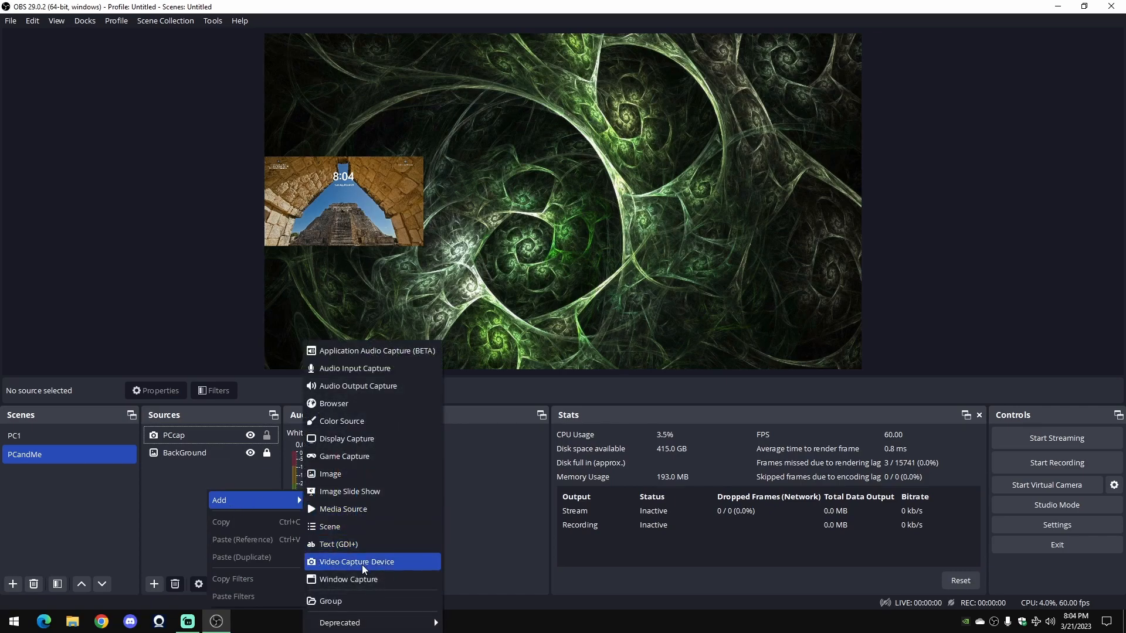
left_click(362, 562)
left_click(622, 380)
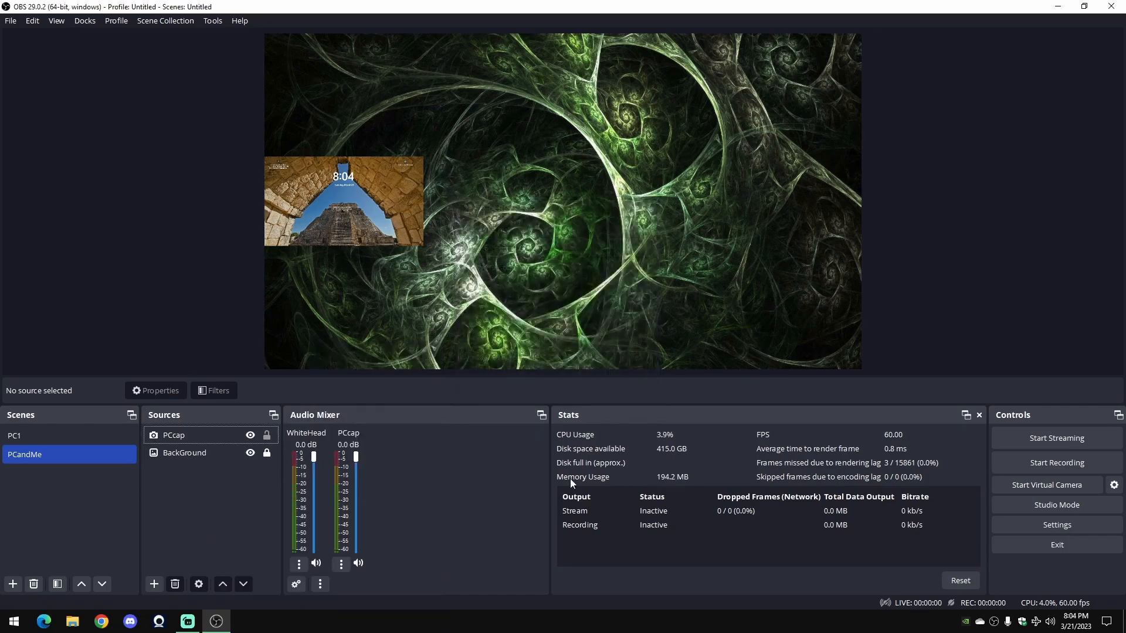
- Open Iriun Webcam, minimise it to keep it running in the background, and dismiss its notification
left_click(163, 623)
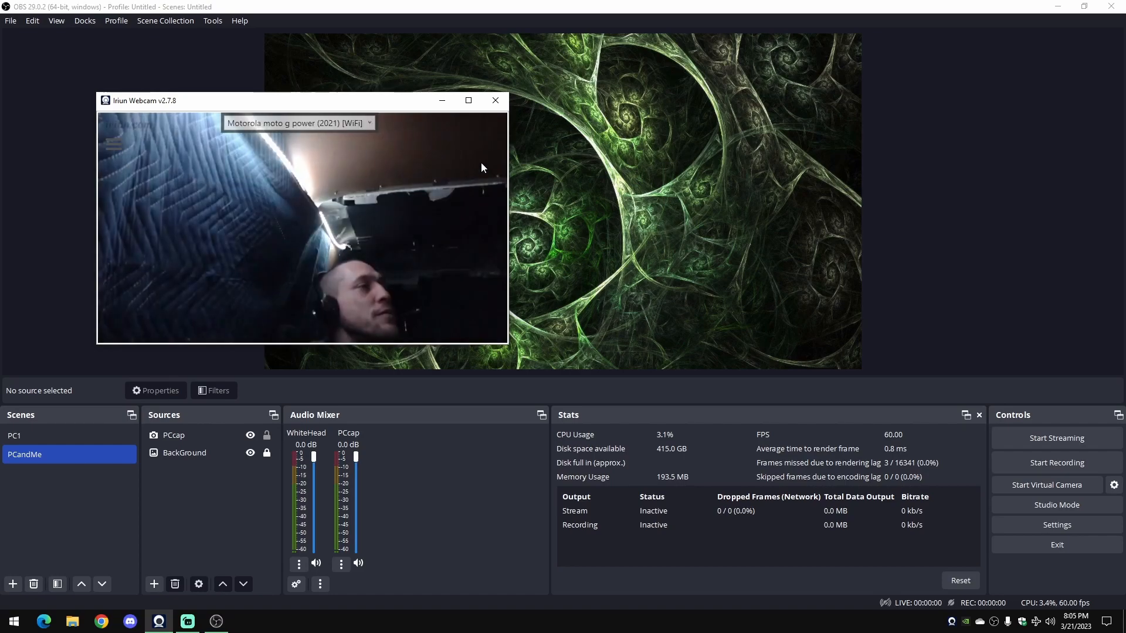
left_click(442, 101)
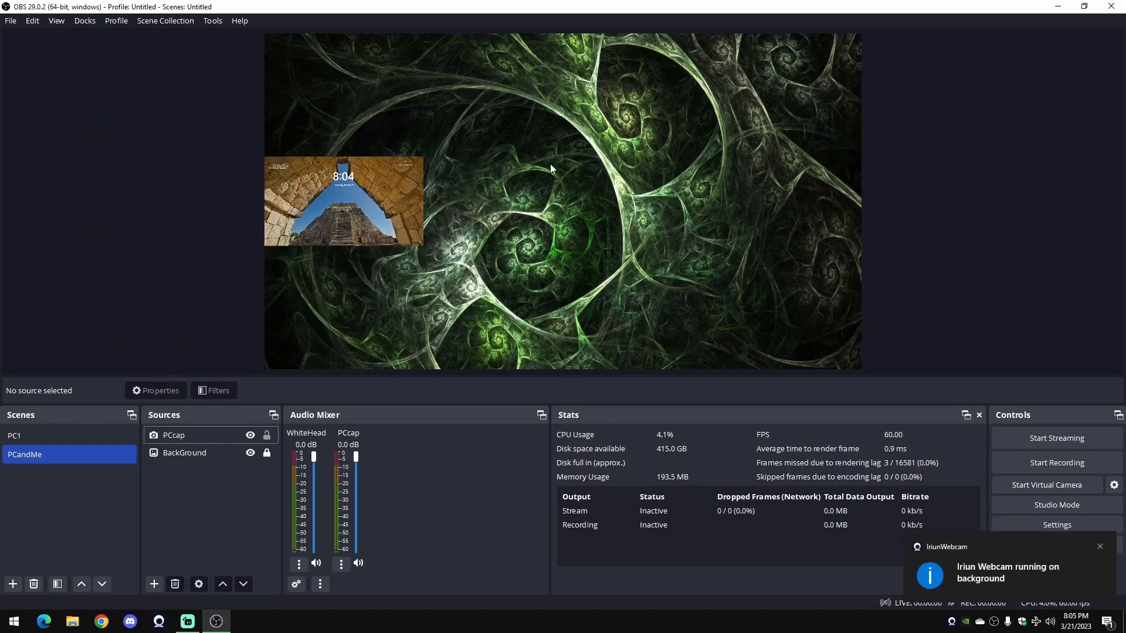
left_click(1061, 561)
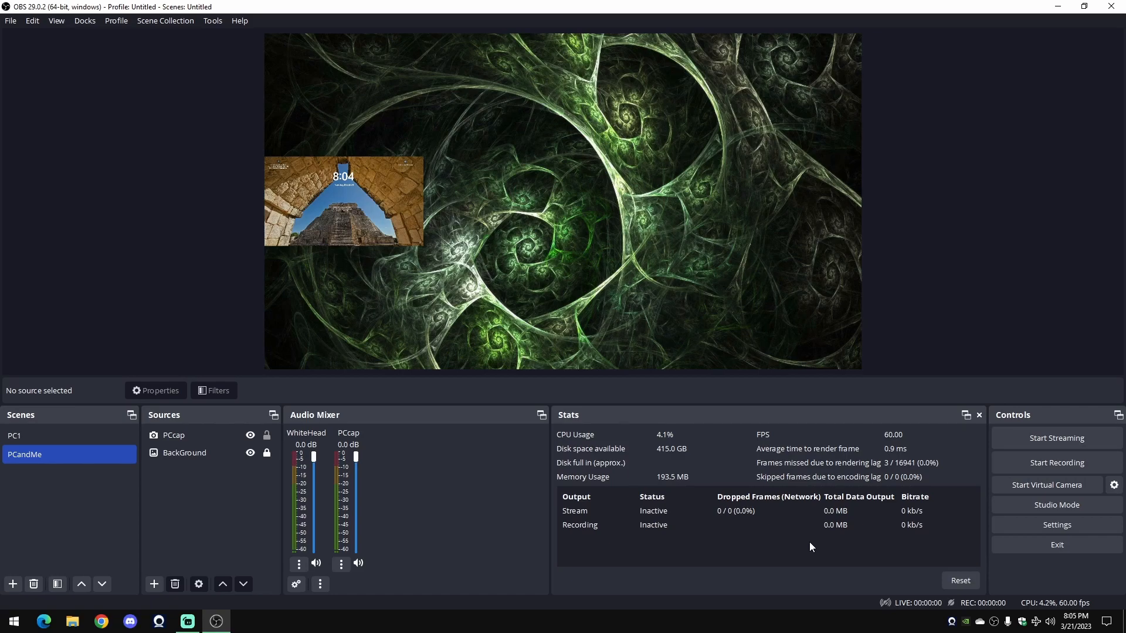
- Add a new video capture device source named MotoCam to PCandMe and choose Iriun Webcam as its device
right_click(231, 491)
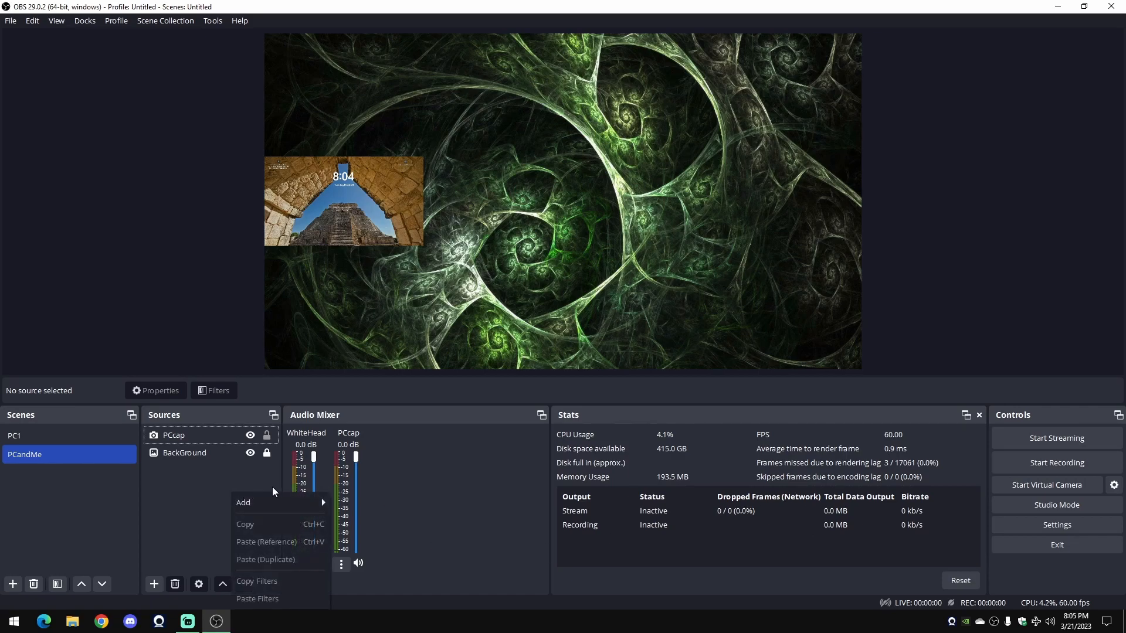
mouse_move(273, 498)
left_click(386, 564)
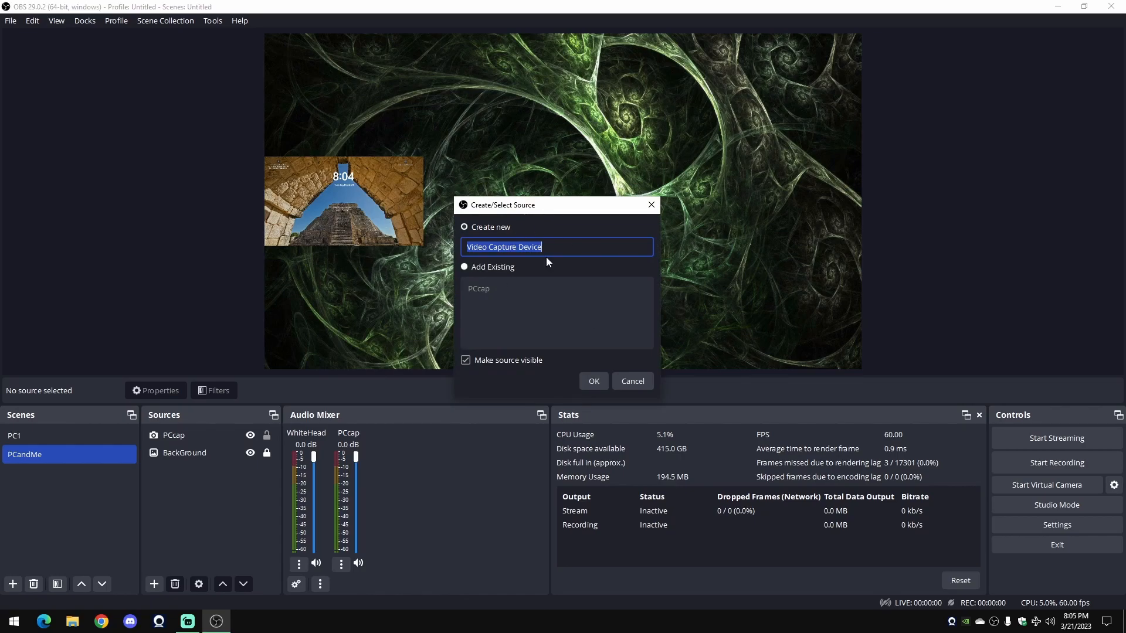
type("Mo")
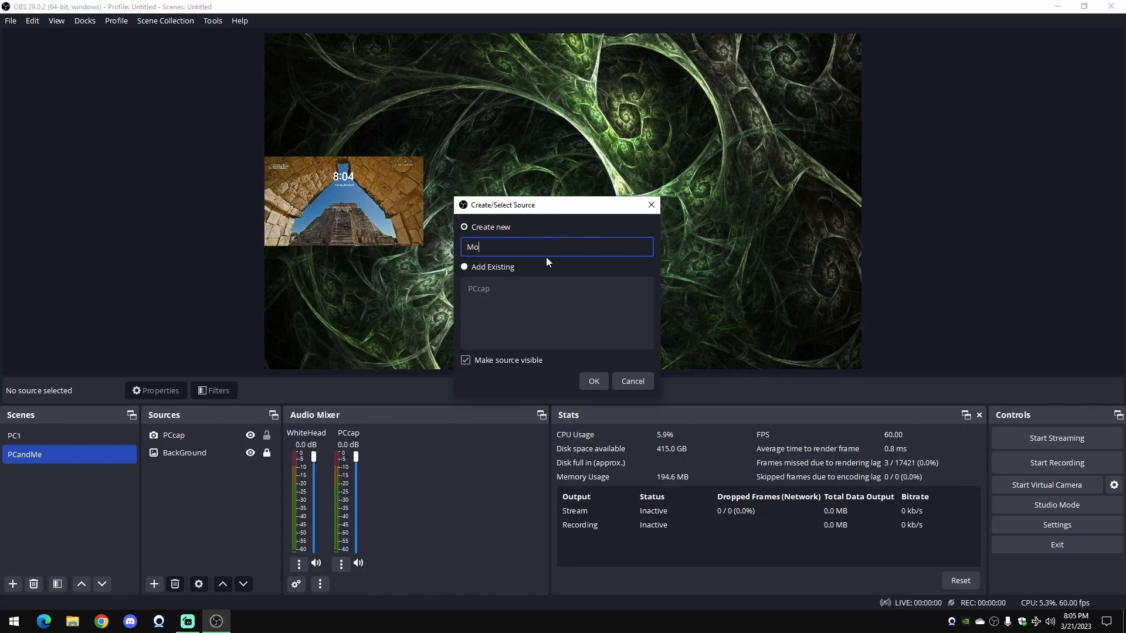
type("toCam")
key("Return")
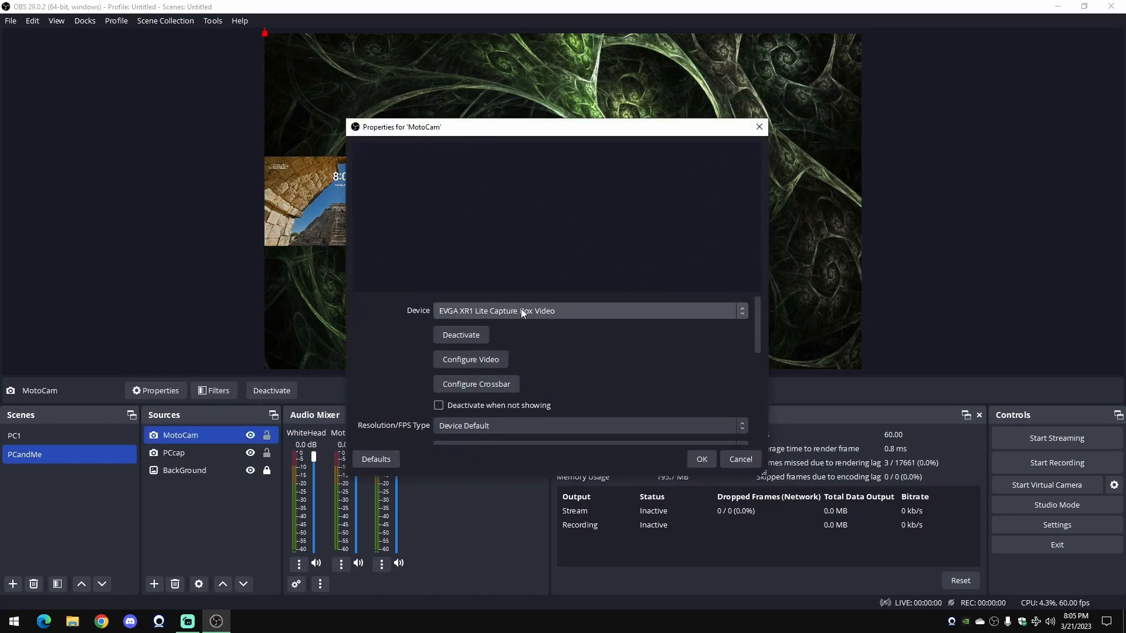
left_click(520, 310)
left_click(513, 338)
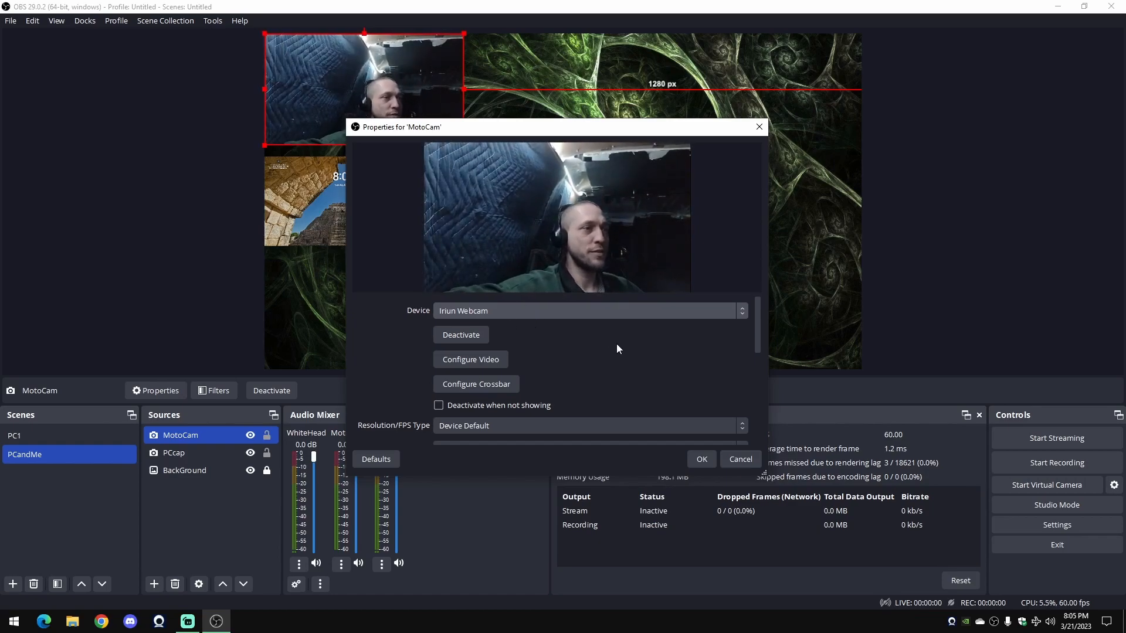
- Set MotoCam's Resolution/FPS Type to Custom with 1920x1080 resolution, 60 FPS and the XRGB video format
scroll(420, 335, "down", 3)
left_click(488, 322)
left_click(488, 347)
left_click(736, 343)
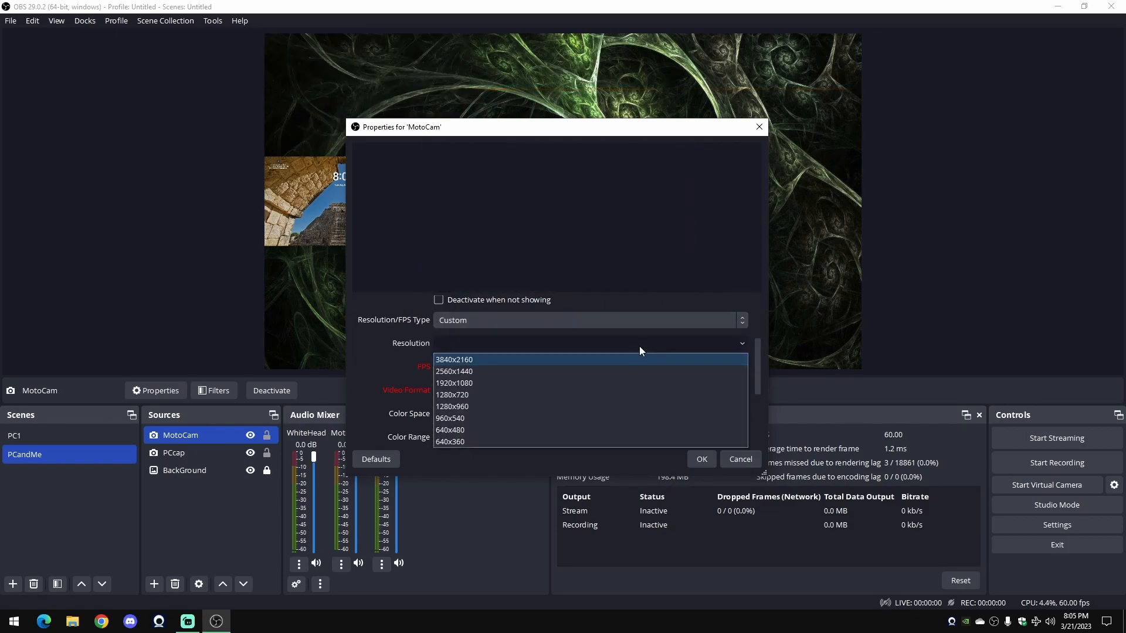
left_click(642, 382)
left_click(710, 366)
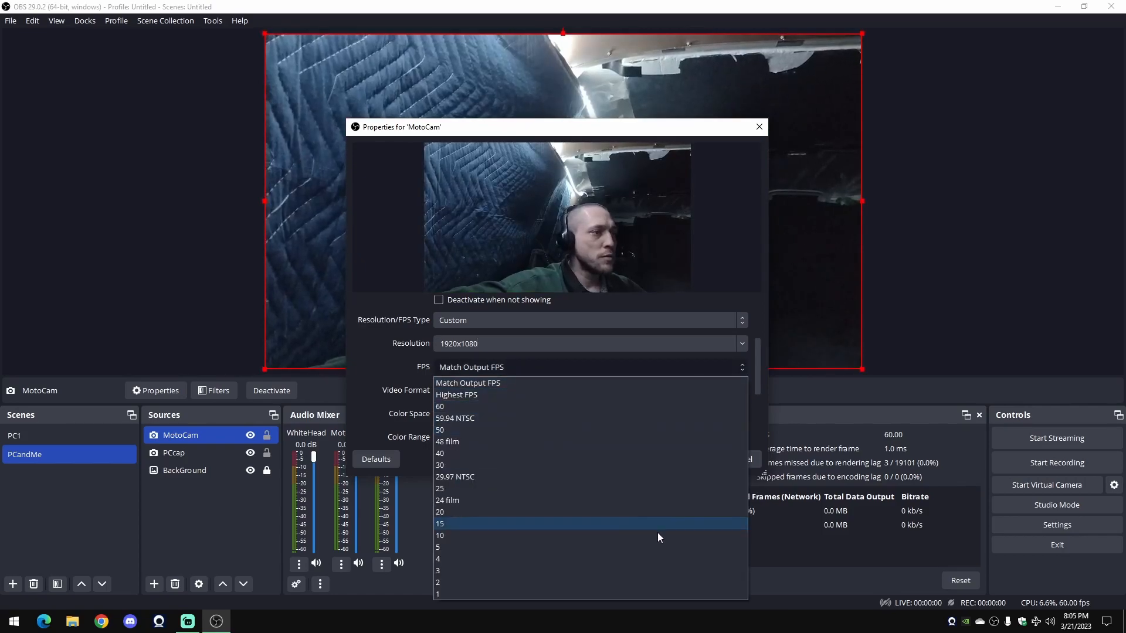
left_click(649, 410)
left_click(744, 390)
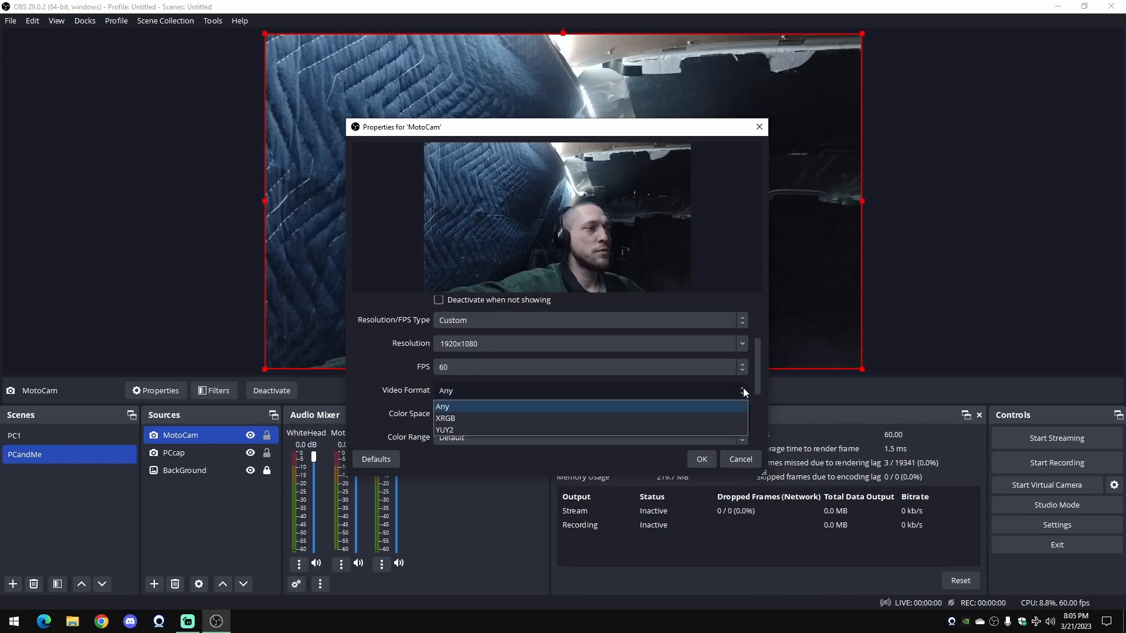
left_click(736, 419)
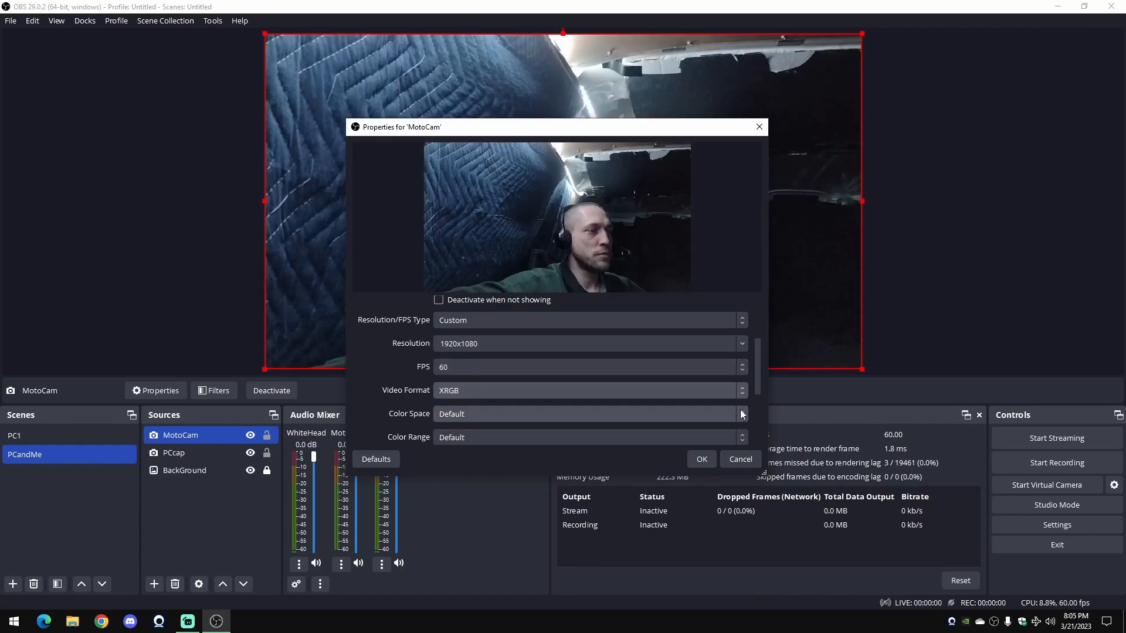
- Set MotoCam's color space to Rec. 709, color range to Limited and buffering to Disable, and enable hardware decoding when available
left_click_drag(760, 382, 755, 412)
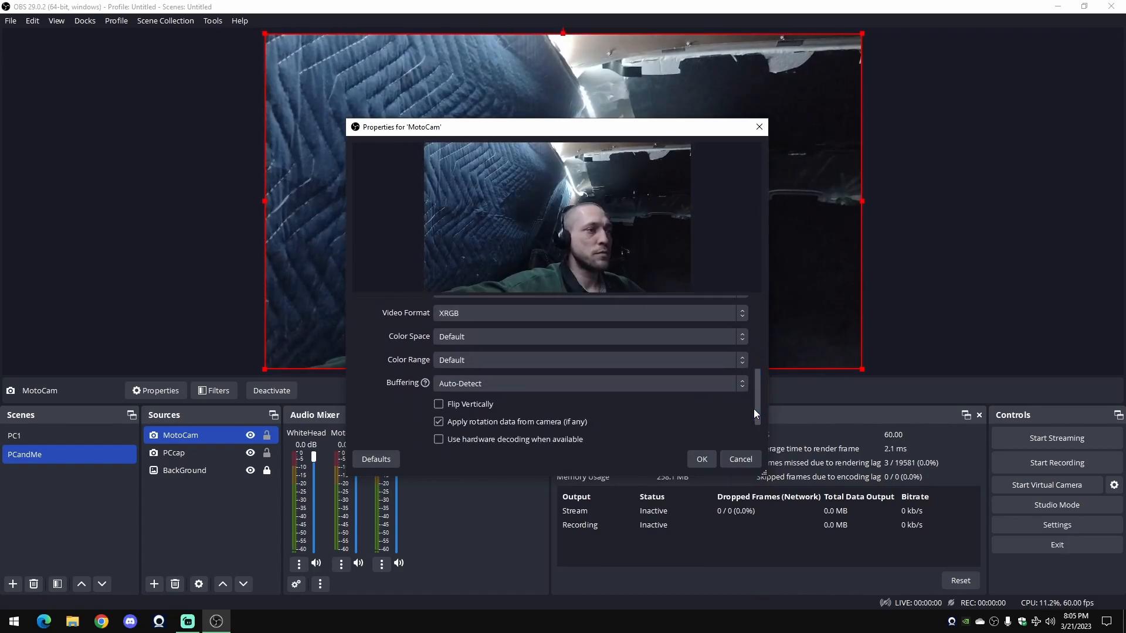
left_click(631, 317)
left_click(632, 318)
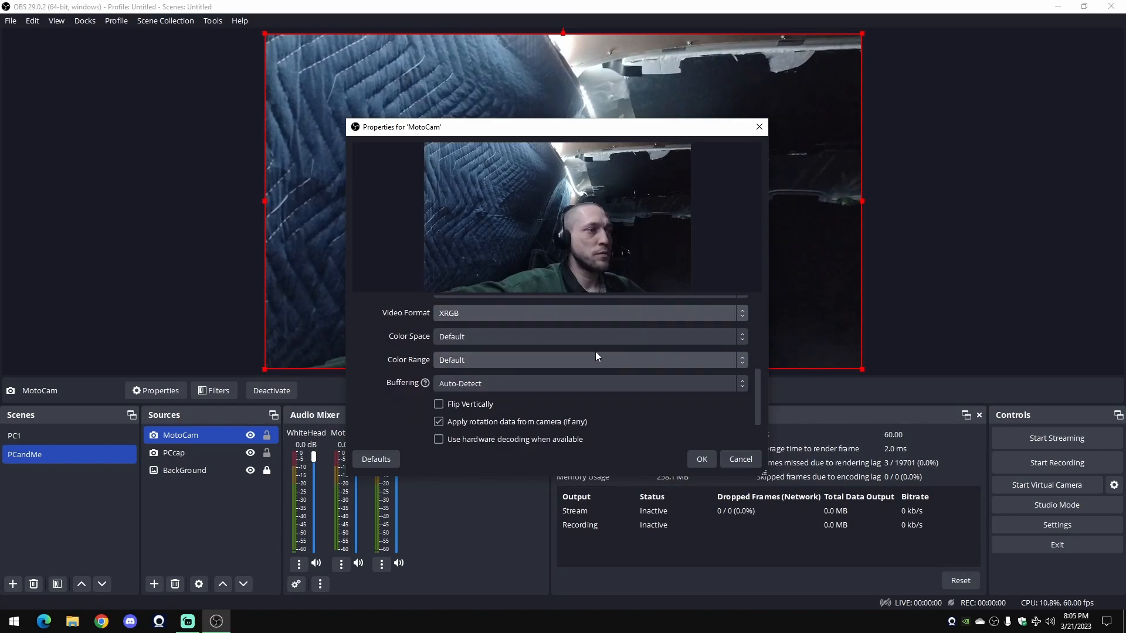
left_click(541, 339)
left_click(557, 371)
left_click(564, 365)
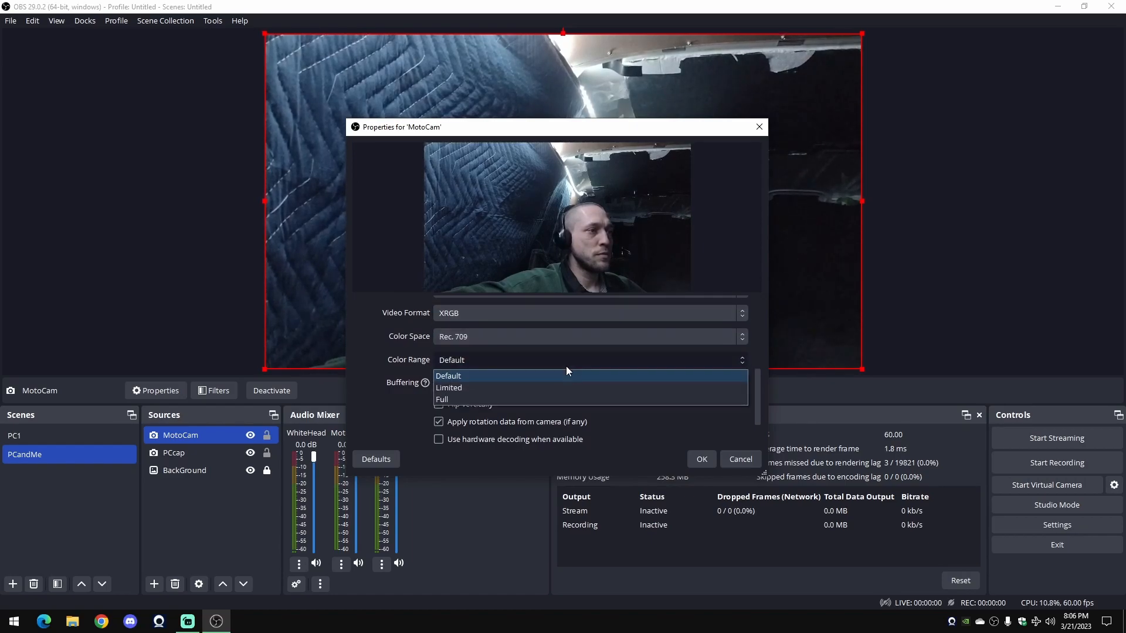
left_click(567, 387)
left_click(557, 384)
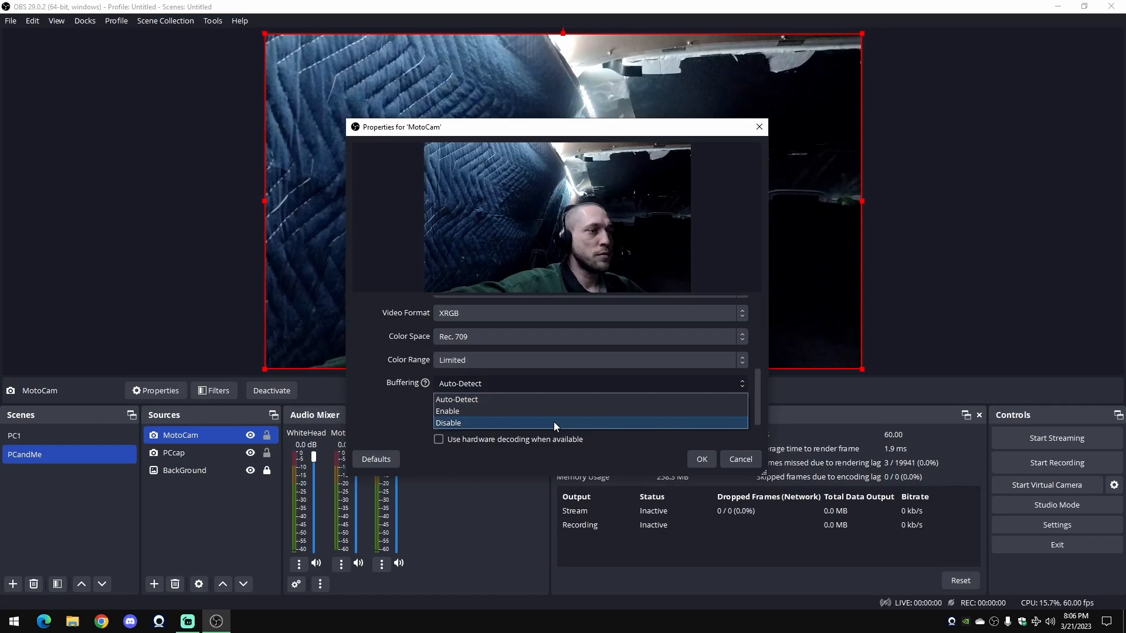
left_click(554, 421)
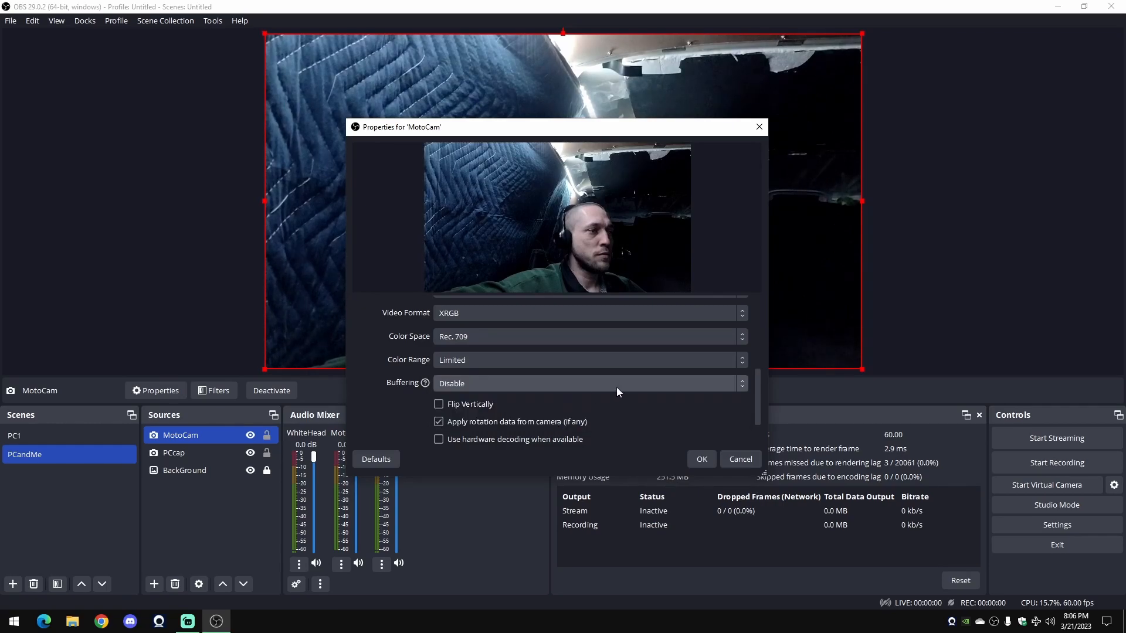
left_click(460, 440)
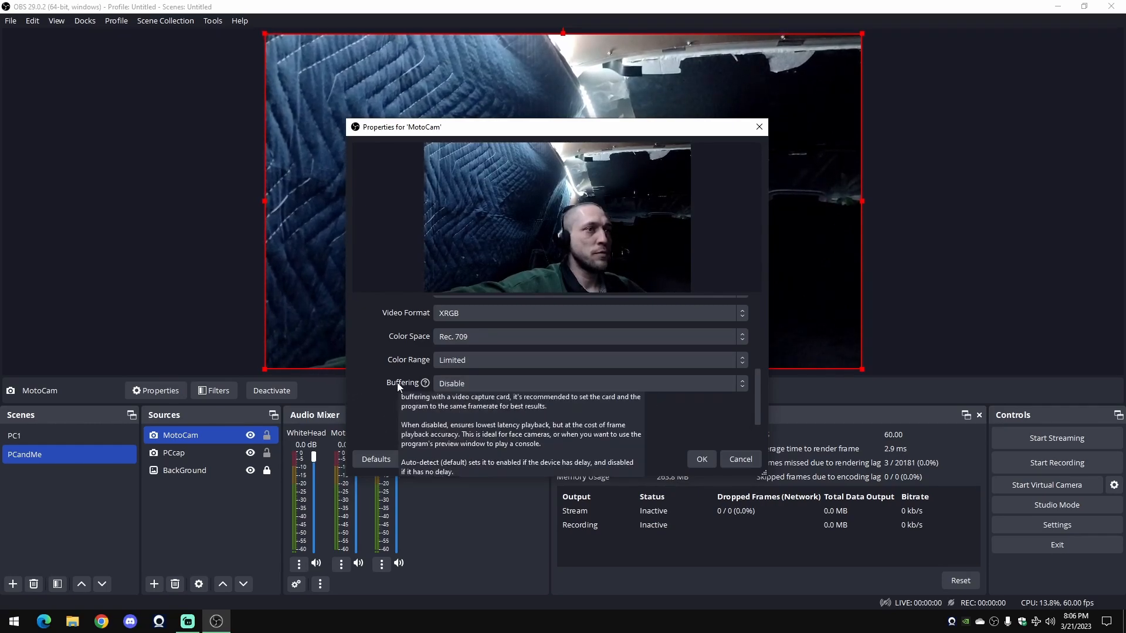
- Enable a custom audio device for MotoCam and choose Microphone (Logi USB Headset)
scroll(378, 356, "down", 2)
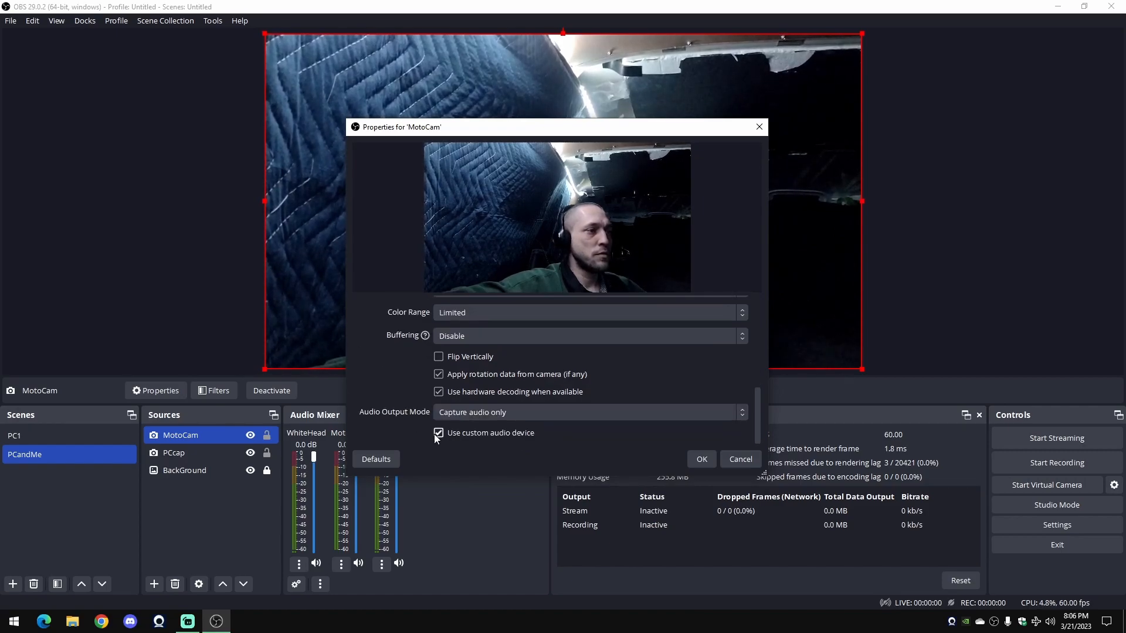
scroll(394, 395, "down", 1)
left_click(469, 430)
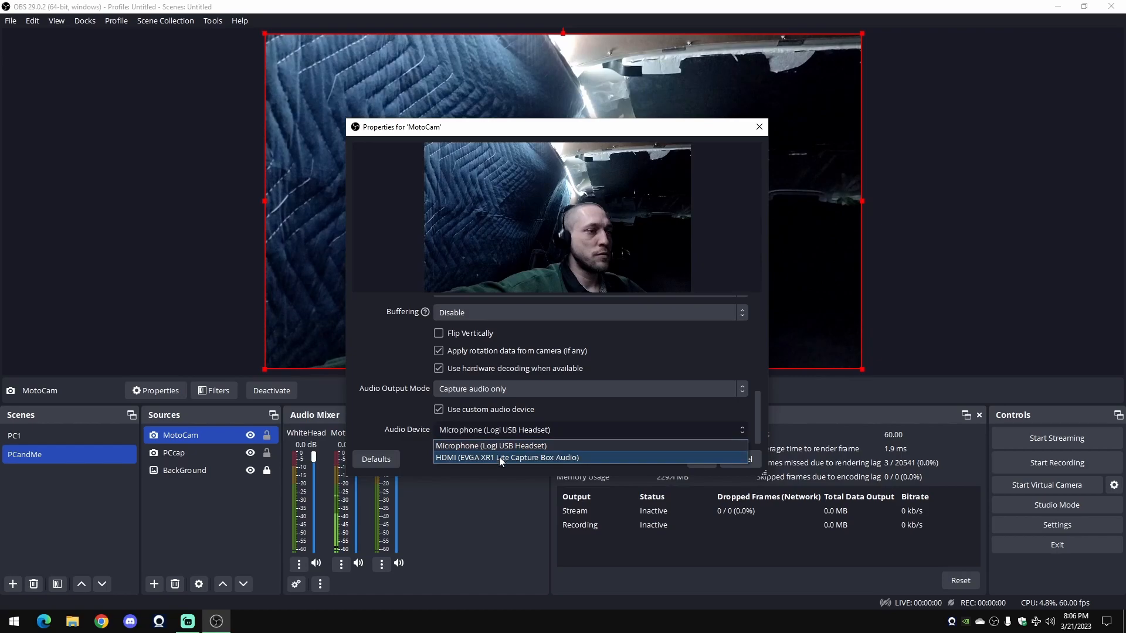
left_click(476, 444)
left_click(484, 409)
left_click(497, 434)
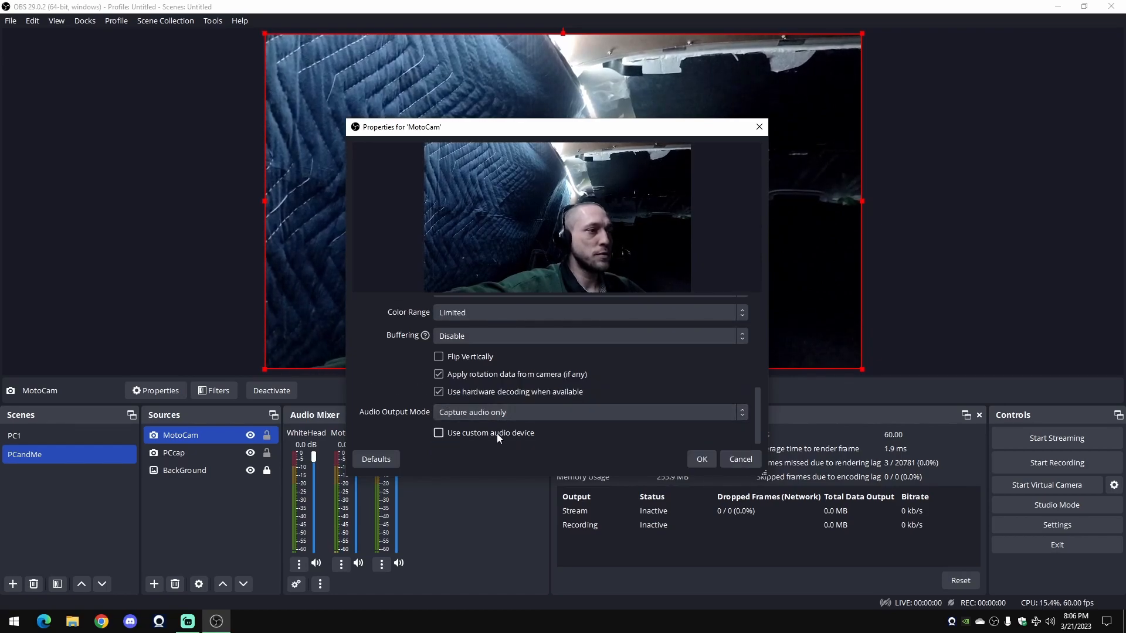
left_click(527, 431)
left_click(536, 445)
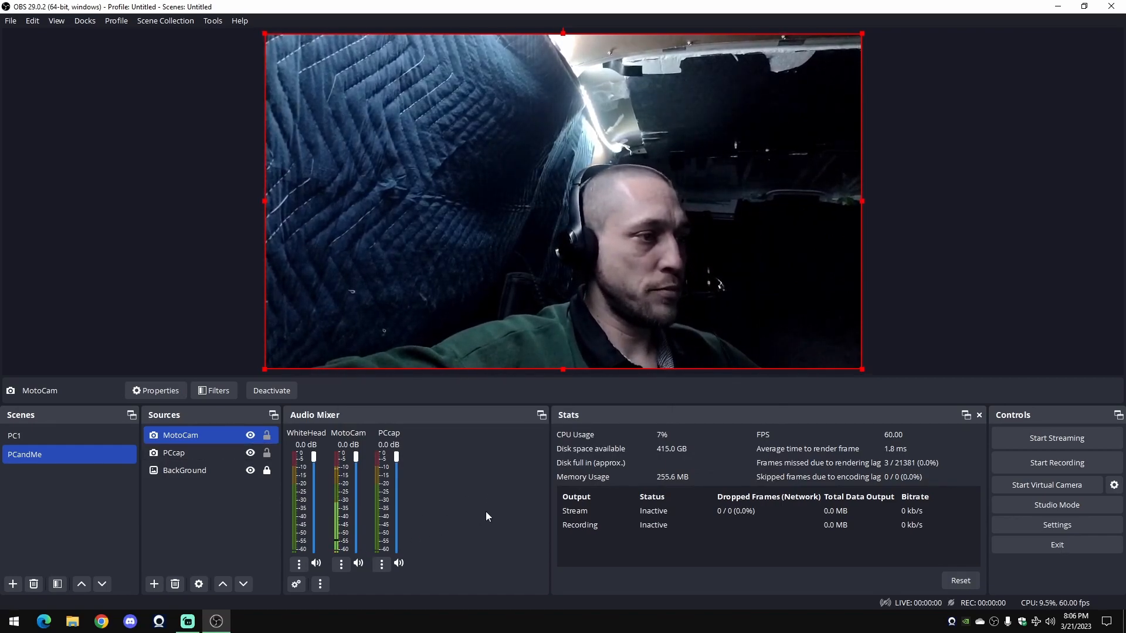
- Add a Noise Gate audio filter to MotoCam and set its close threshold to -50 dB
left_click(341, 564)
left_click(386, 525)
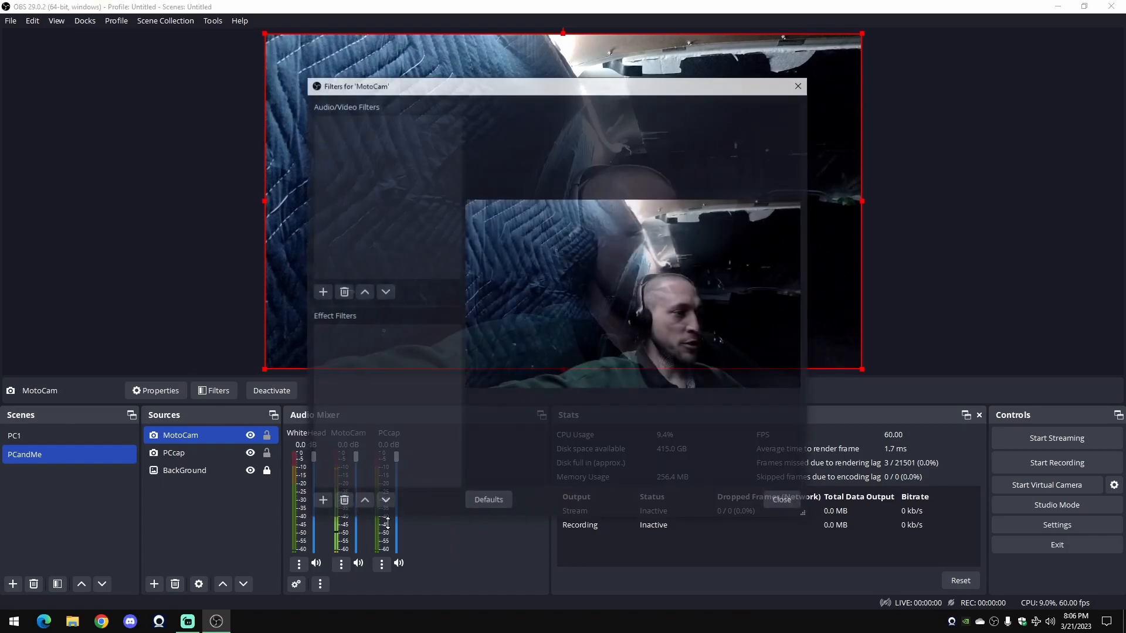
right_click(382, 345)
mouse_move(424, 360)
left_click(357, 345)
right_click(361, 210)
mouse_move(409, 219)
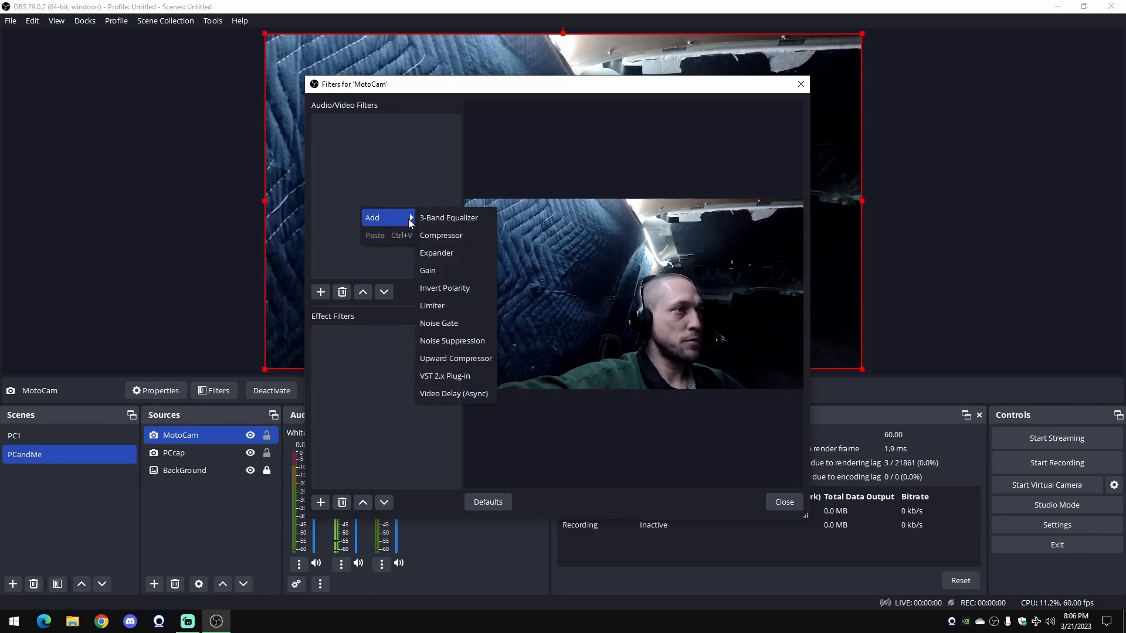
left_click(481, 323)
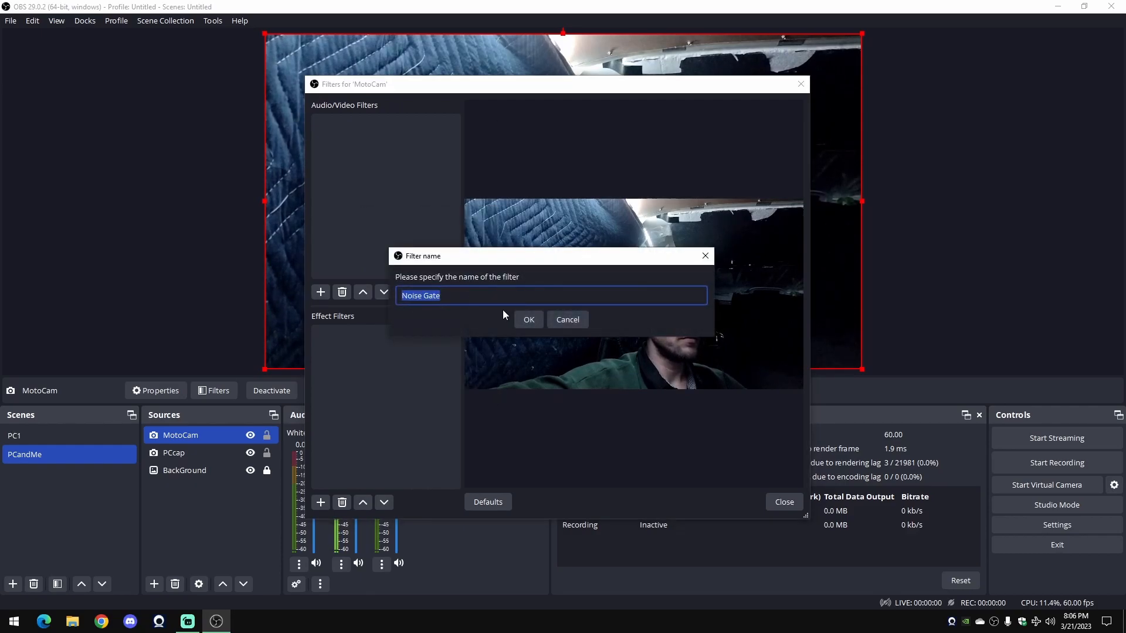
left_click(528, 319)
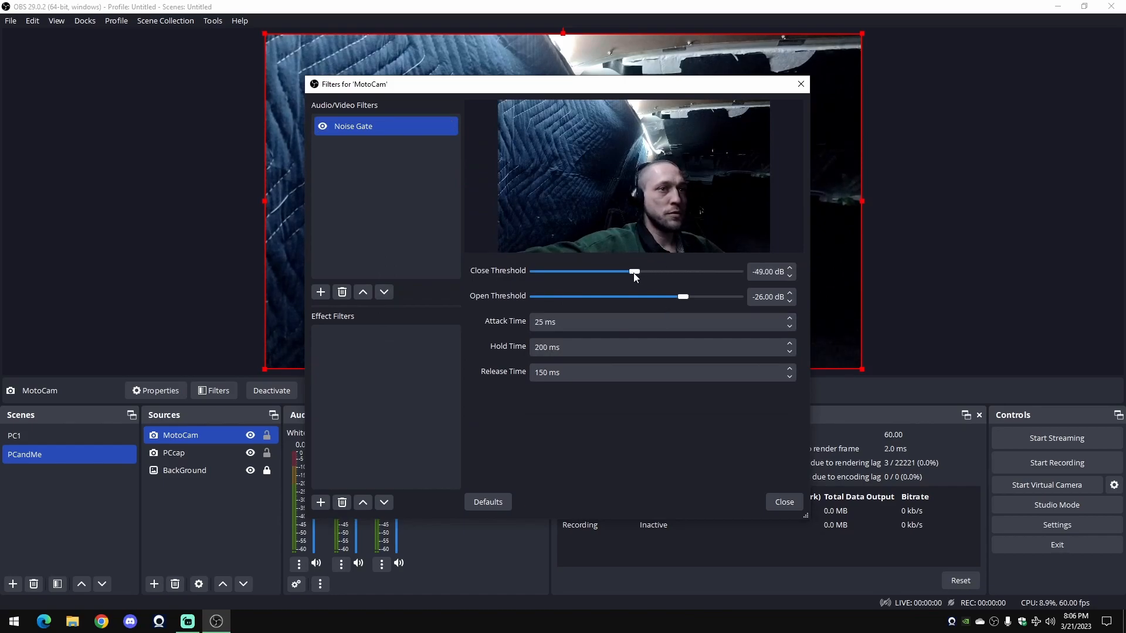
- Add a Noise Suppression filter to MotoCam using the RNNoise (good quality, more CPU usage) method and close the filters
left_click(400, 164)
right_click(388, 171)
mouse_move(416, 188)
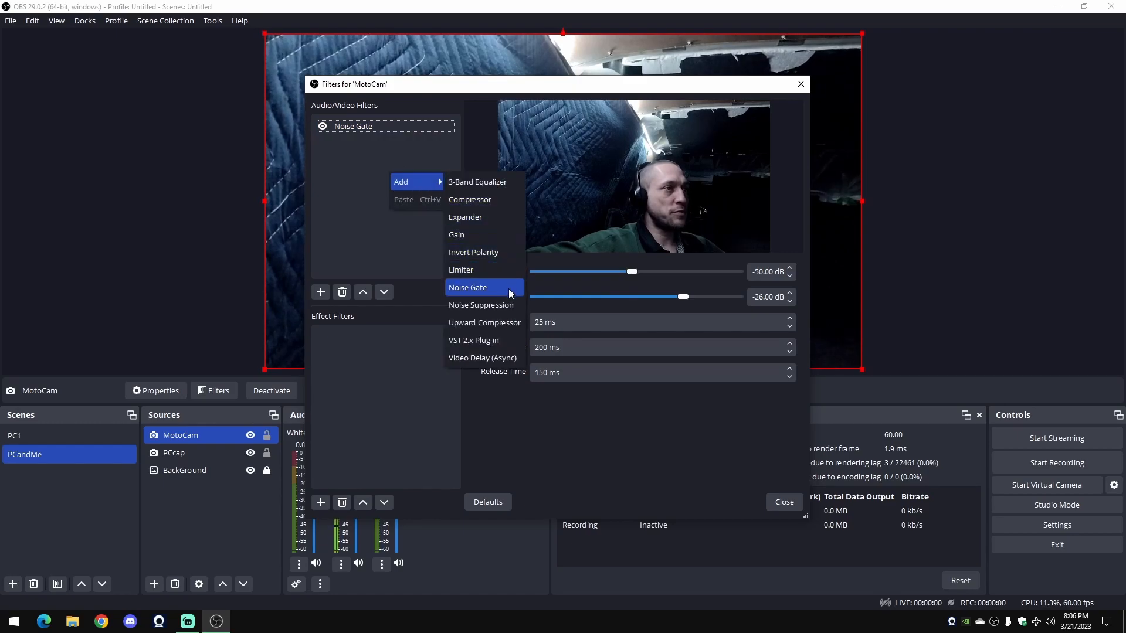
left_click(512, 305)
left_click(528, 319)
left_click(553, 275)
left_click(574, 297)
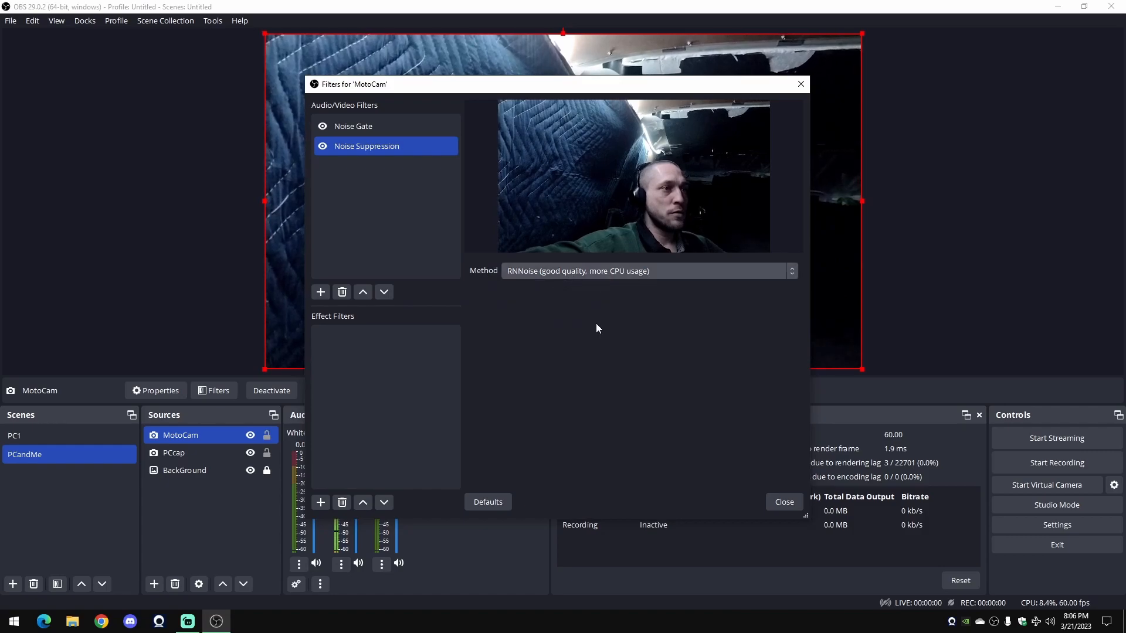
left_click(394, 189)
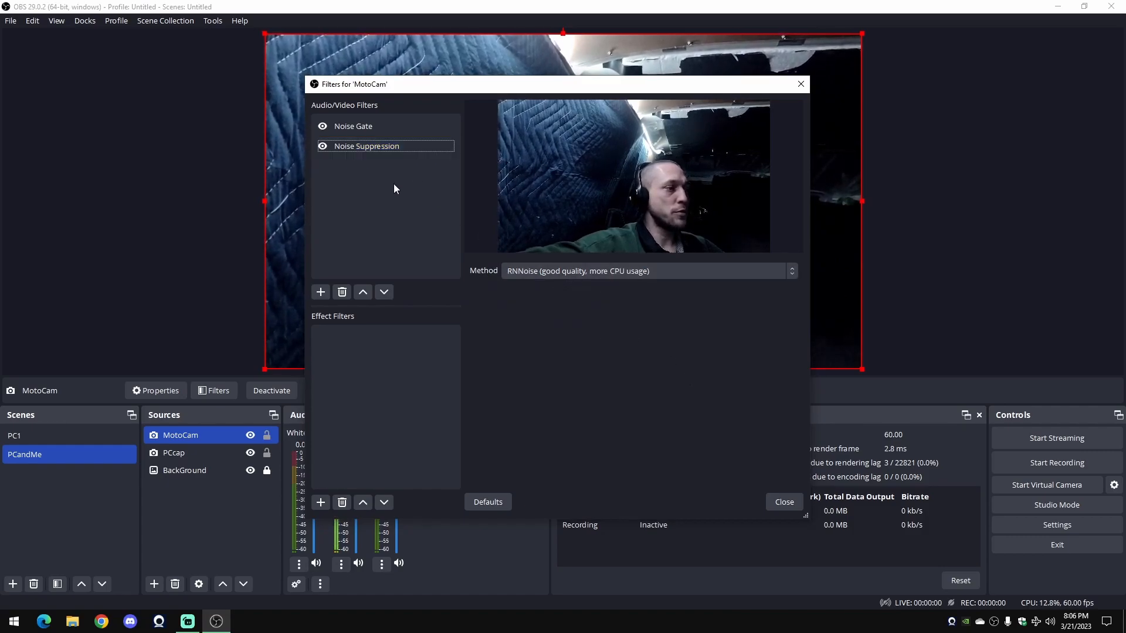
left_click(791, 503)
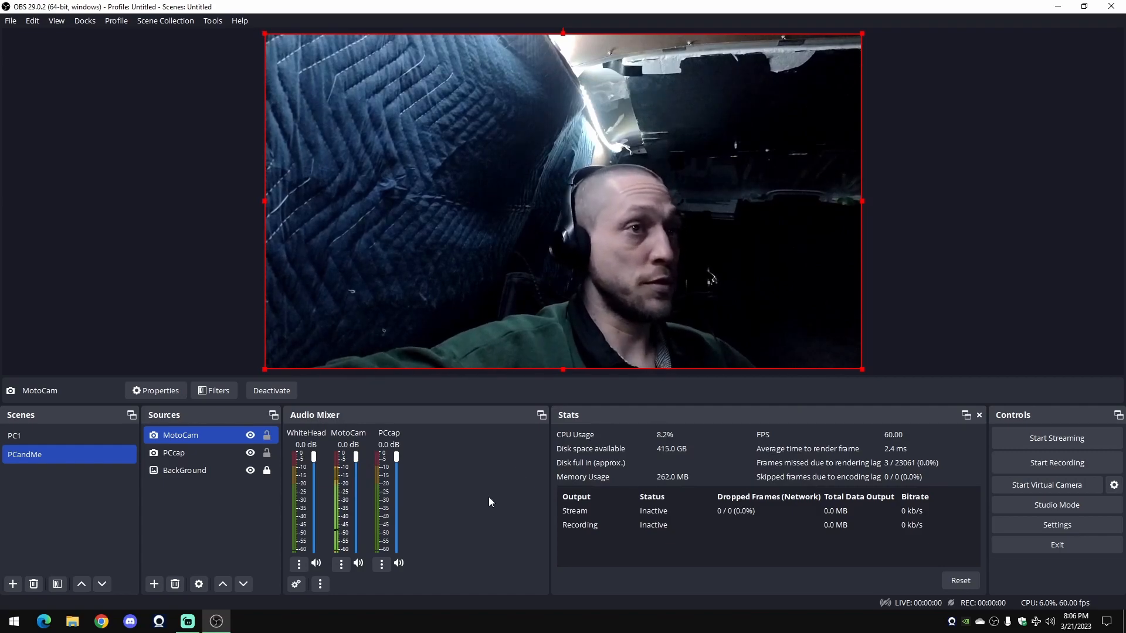
- Shrink MotoCam to about 688 x 387 px and place it about 663 px from the canvas's left edge and 239 px from the top
left_click_drag(861, 370, 658, 253)
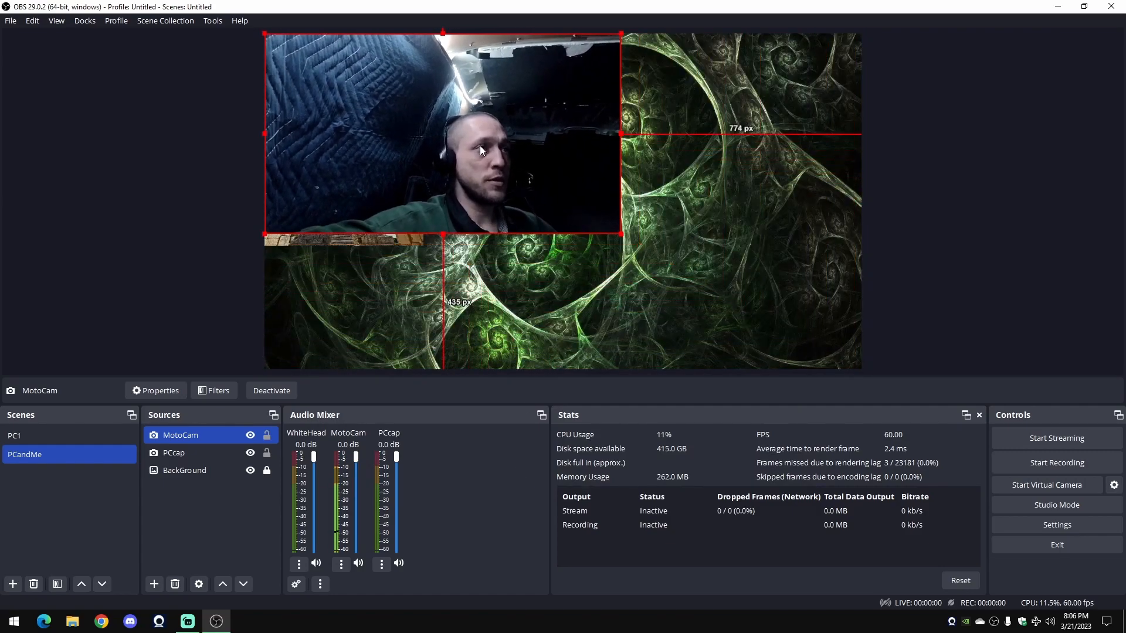
left_click_drag(480, 145, 646, 262)
left_click_drag(427, 144, 575, 229)
left_click_drag(688, 287, 607, 196)
- Review MotoCam's source options and its Noise Gate filter settings, leaving them as they are
right_click(581, 146)
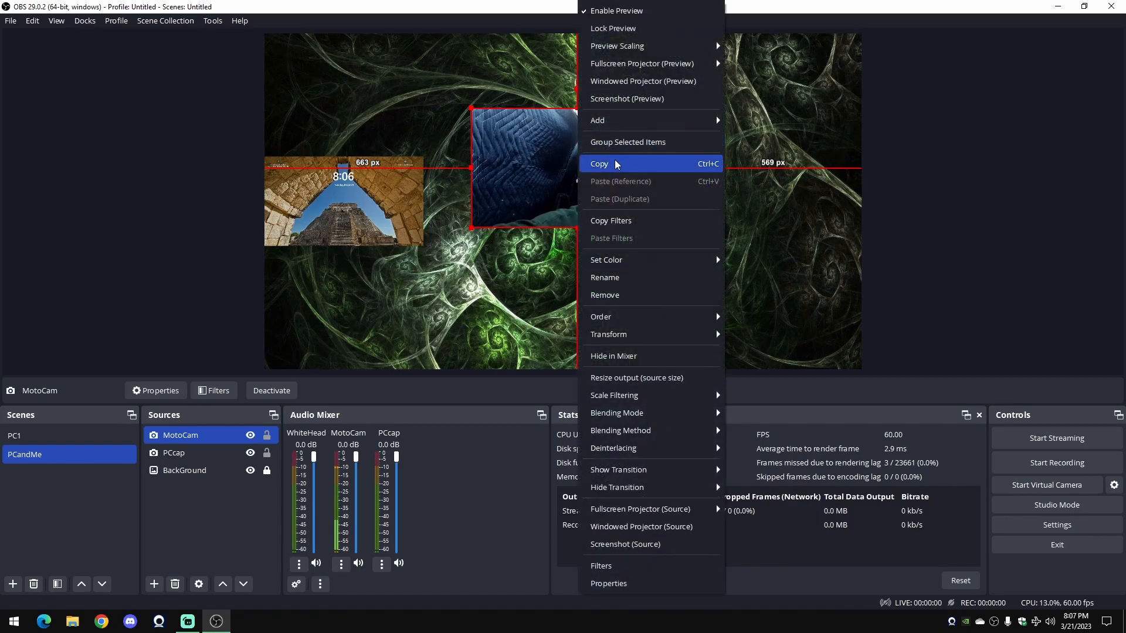
left_click(544, 158)
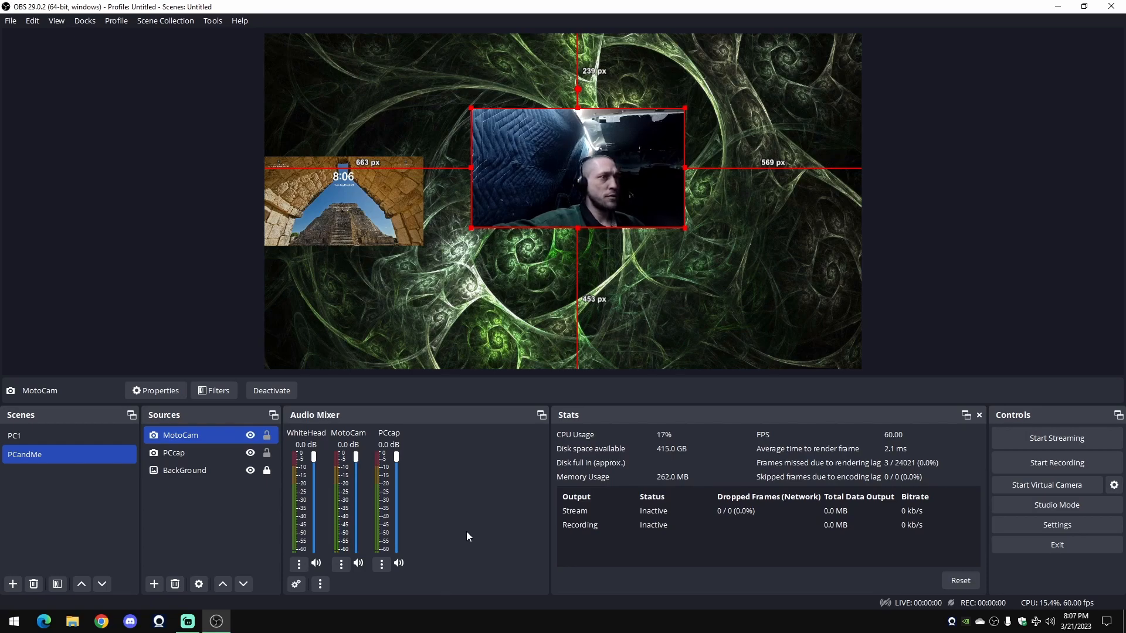
right_click(179, 435)
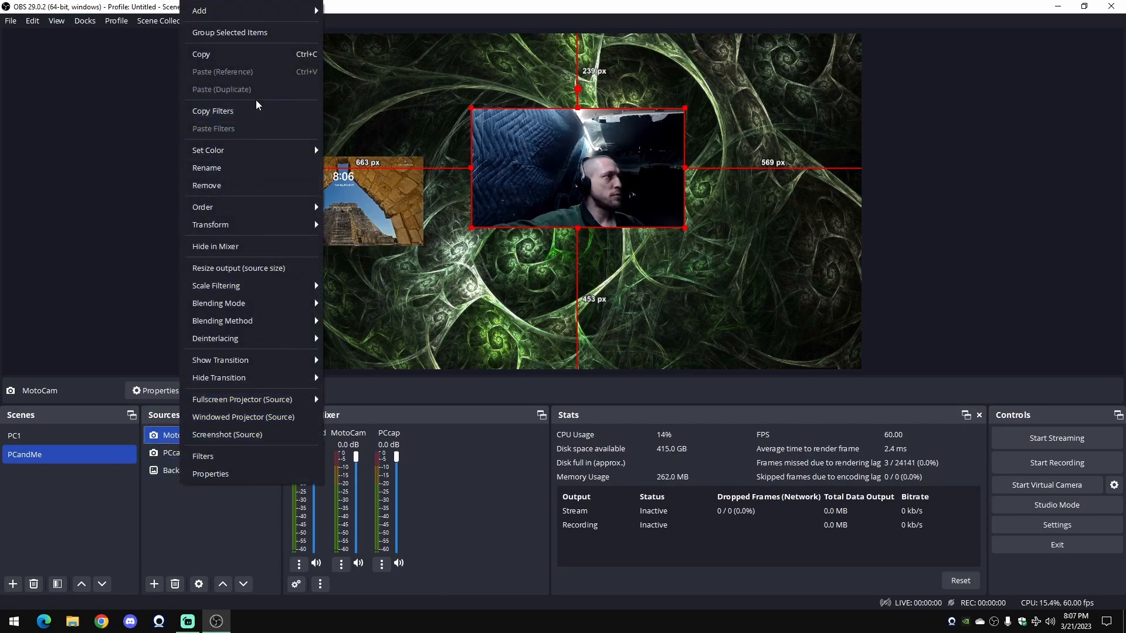
mouse_move(266, 366)
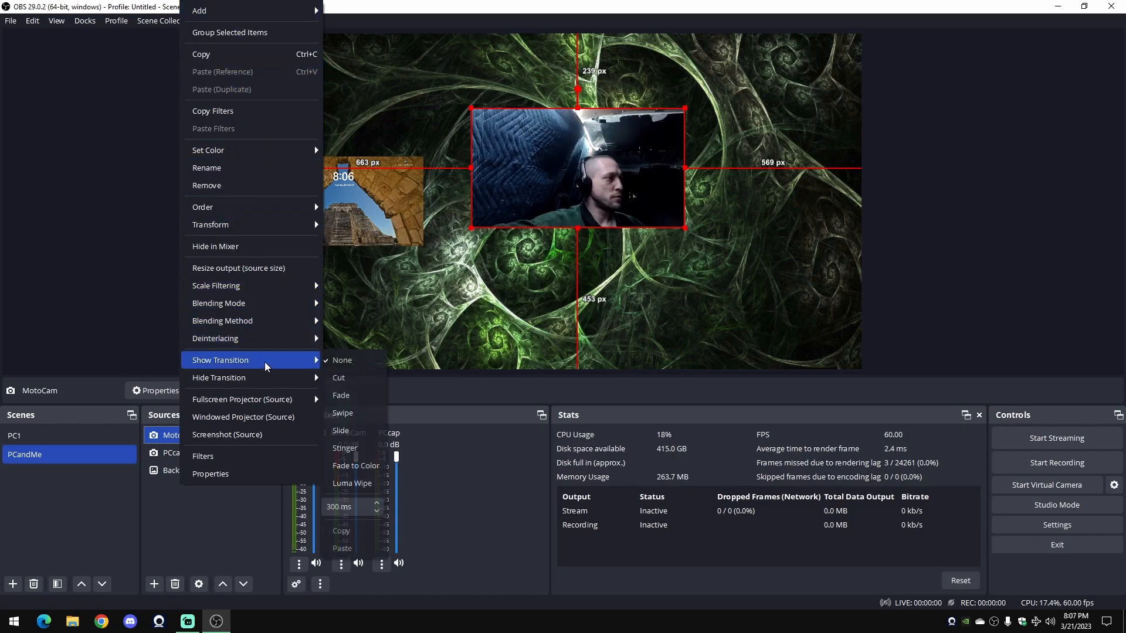
left_click(272, 459)
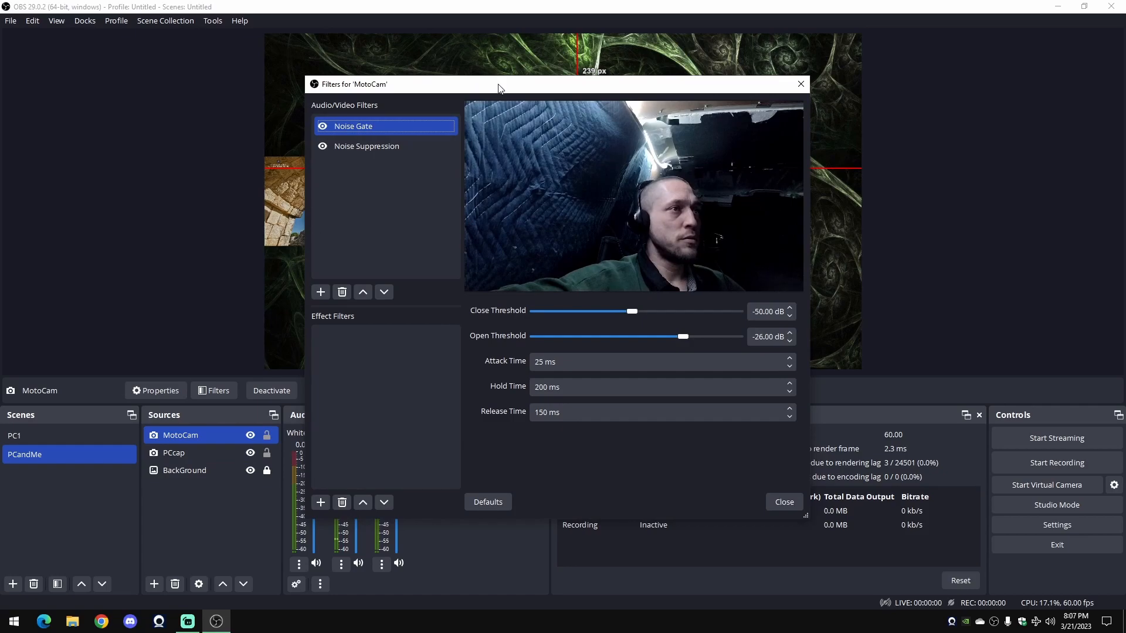
left_click(687, 503)
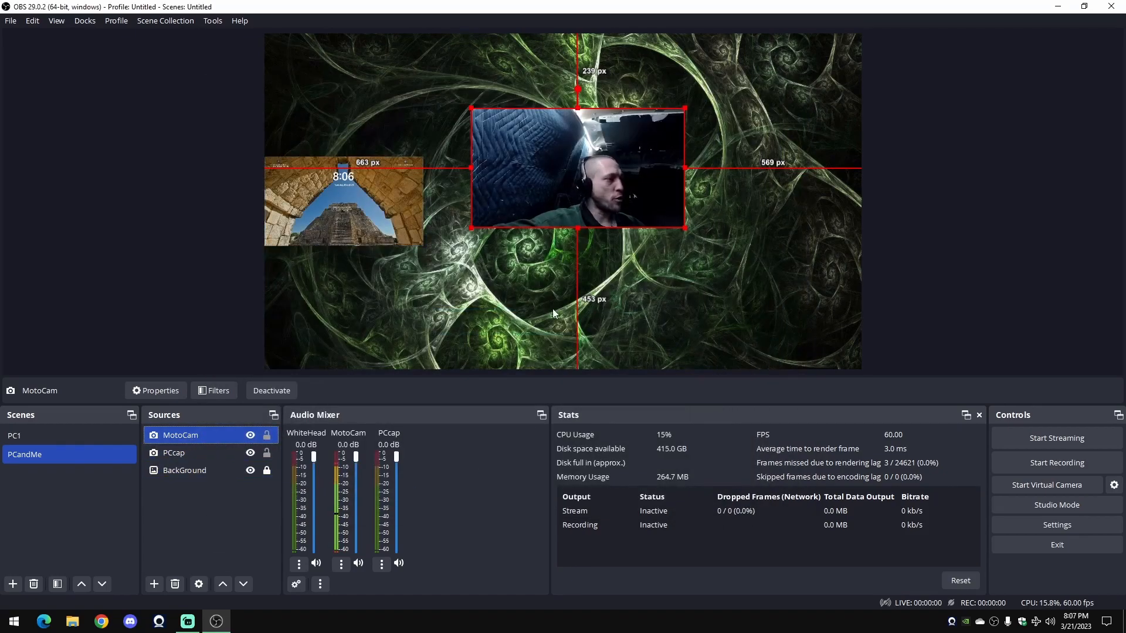
- Move MotoCam to about 639 px from the canvas's left edge and 386 px from the top, and review its Edit Transform settings
left_click(540, 237)
left_click(592, 195)
left_click_drag(592, 195, 586, 233)
right_click(586, 233)
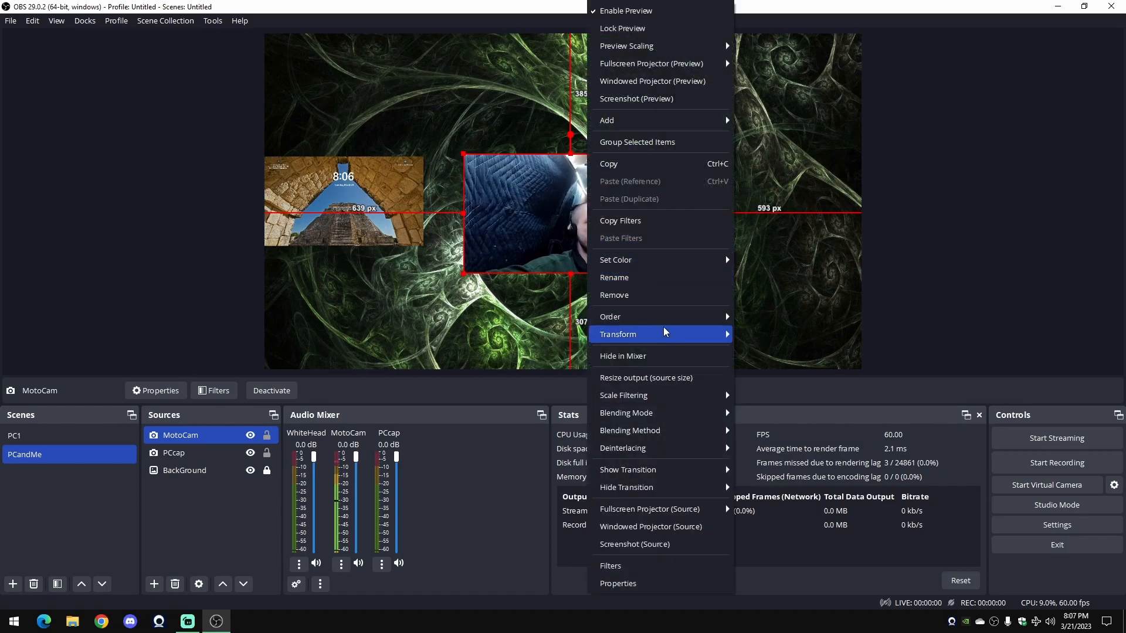
mouse_move(663, 338)
left_click(765, 335)
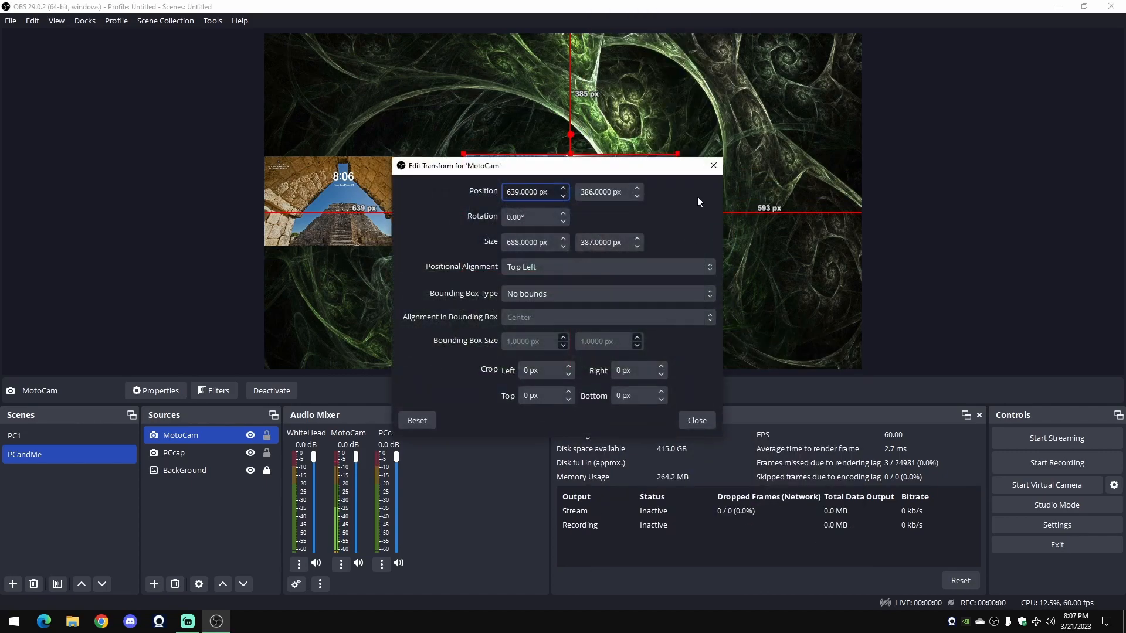
left_click(712, 166)
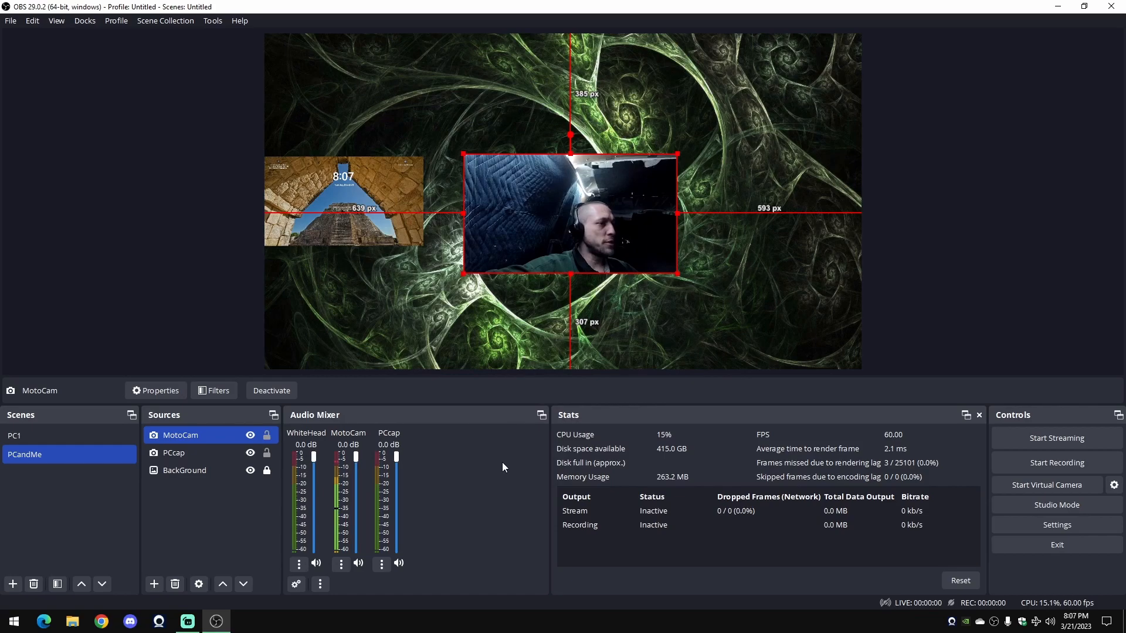
- Move MotoCam to about 686 px from the canvas's left edge and 482 px from the top
left_click(685, 306)
left_click(590, 231)
left_click(702, 276)
left_click_drag(583, 231, 616, 216)
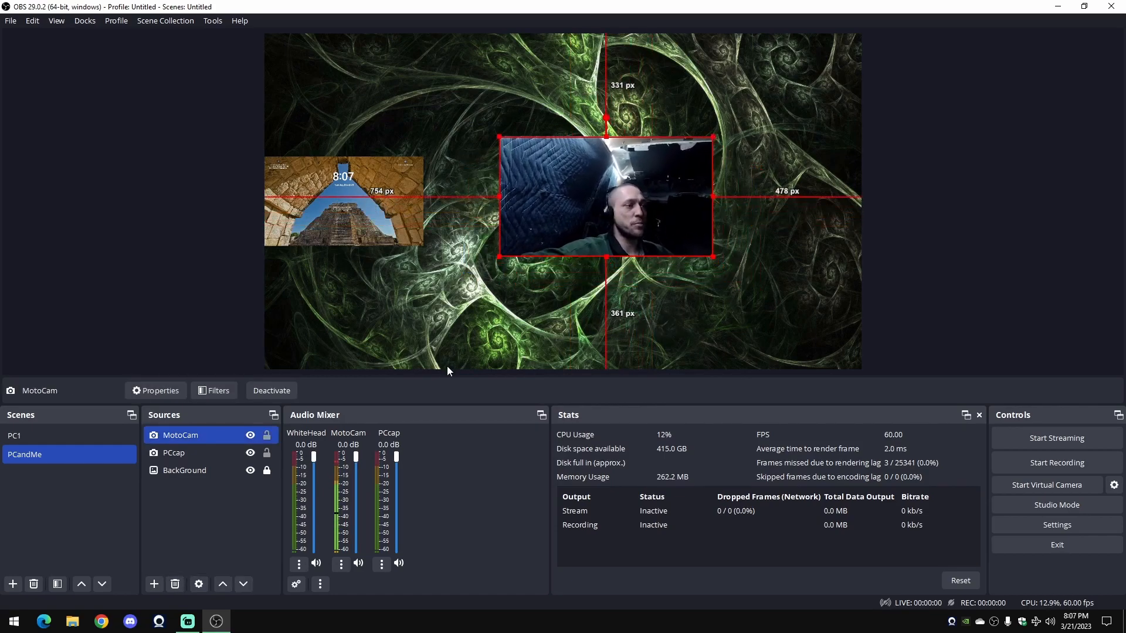
left_click(202, 455)
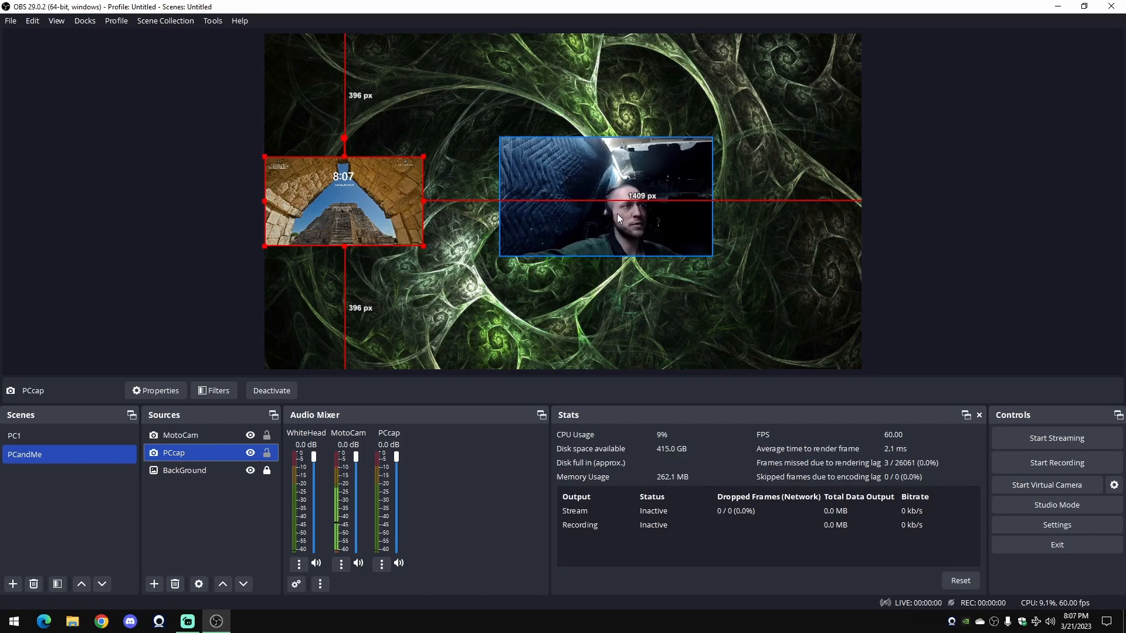
left_click_drag(606, 218, 604, 227)
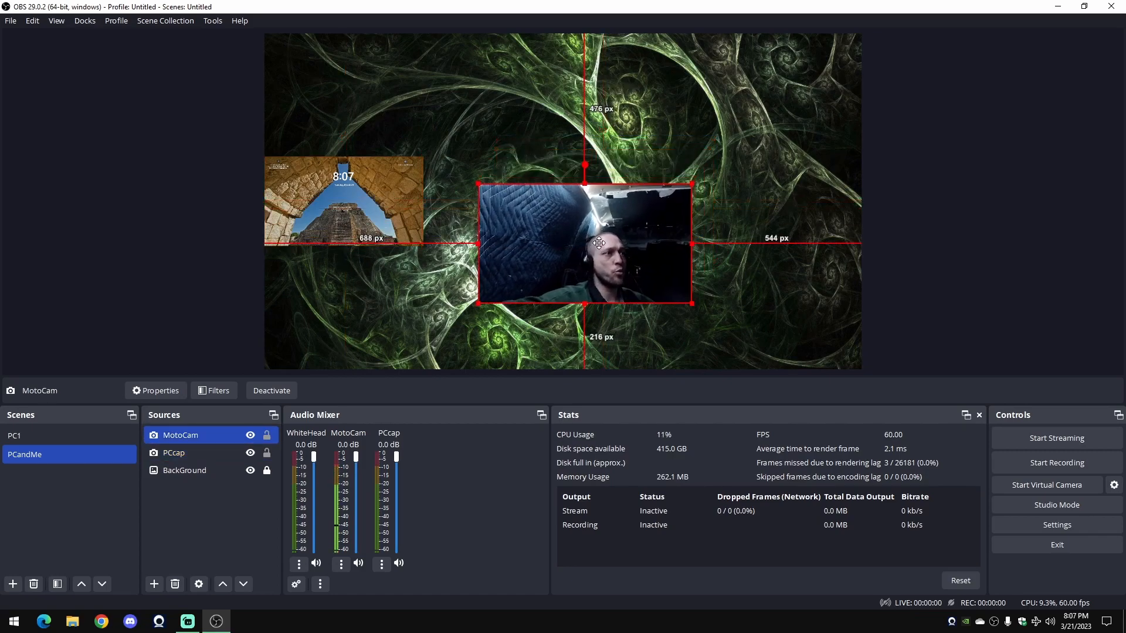
- Switch to the PC1 scene and back to PCandMe to compare the two scenes
left_click(70, 436)
left_click(74, 453)
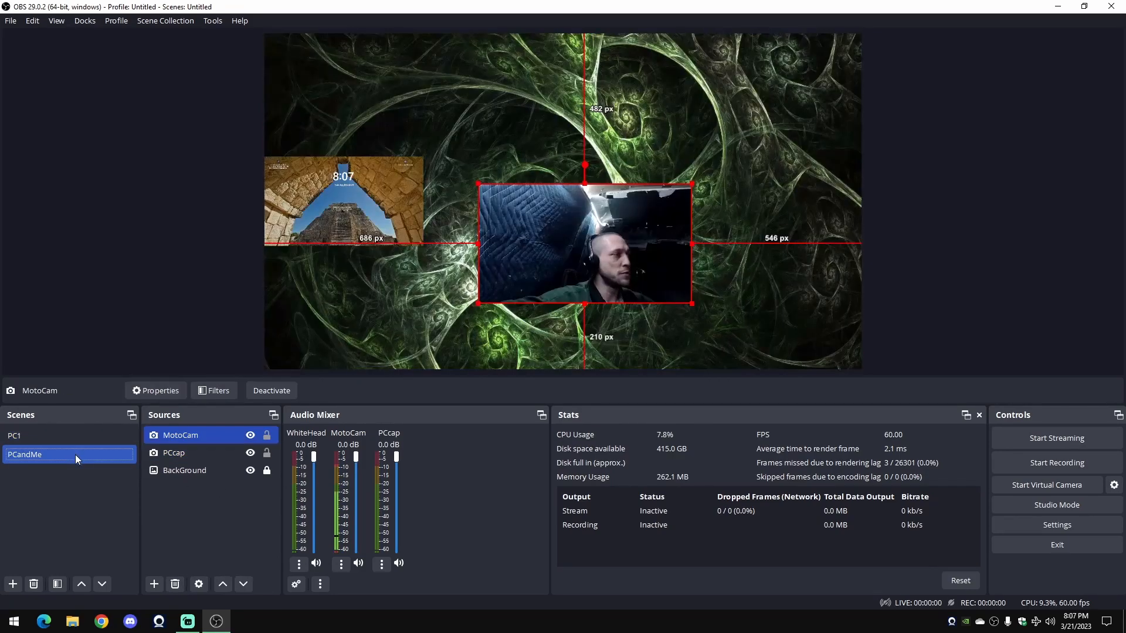
left_click(115, 438)
left_click(114, 456)
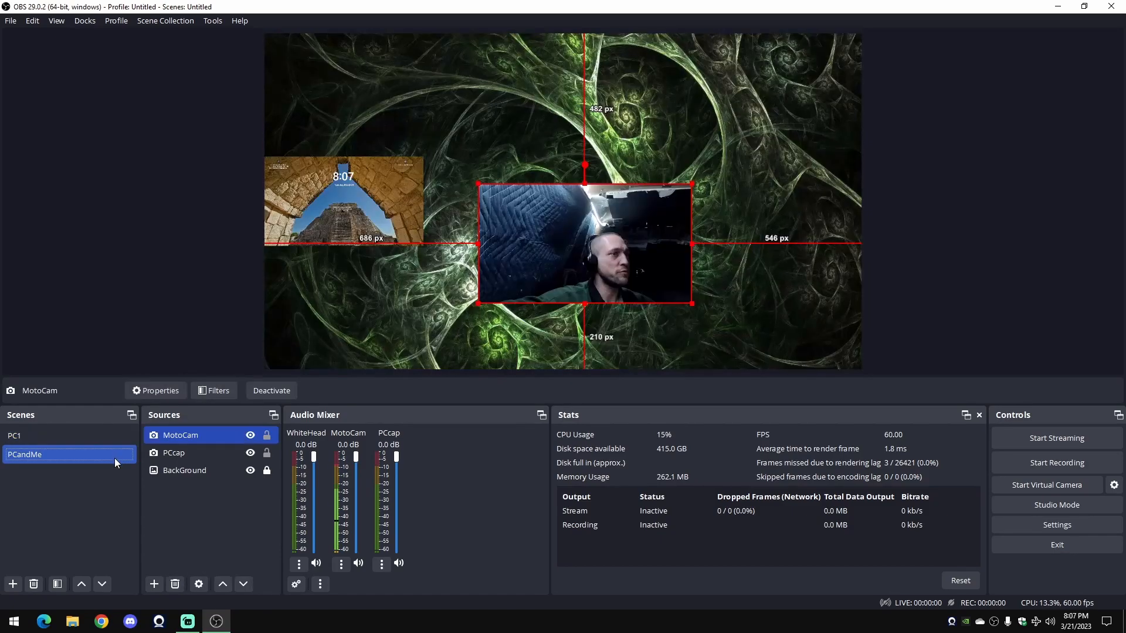
- Move MotoCam to about 739 px from the canvas's left edge and 465 px from the top, and open its Edit Transform settings
left_click_drag(613, 262, 630, 257)
right_click(614, 252)
left_click(558, 117)
right_click(663, 261)
left_click(603, 252)
right_click(604, 252)
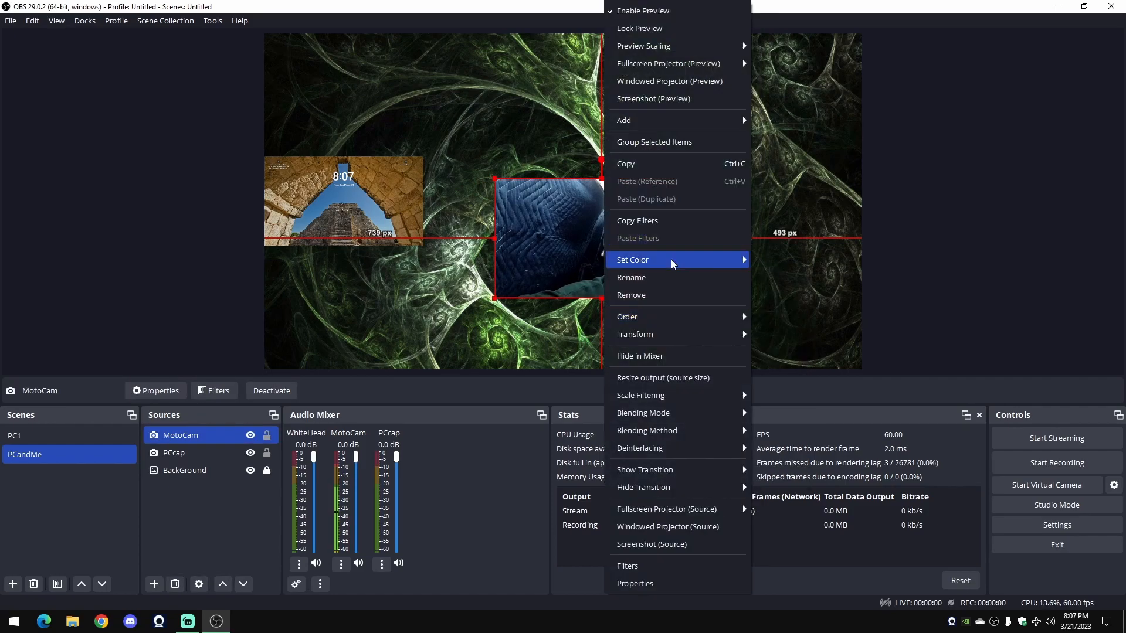
mouse_move(680, 334)
left_click(785, 335)
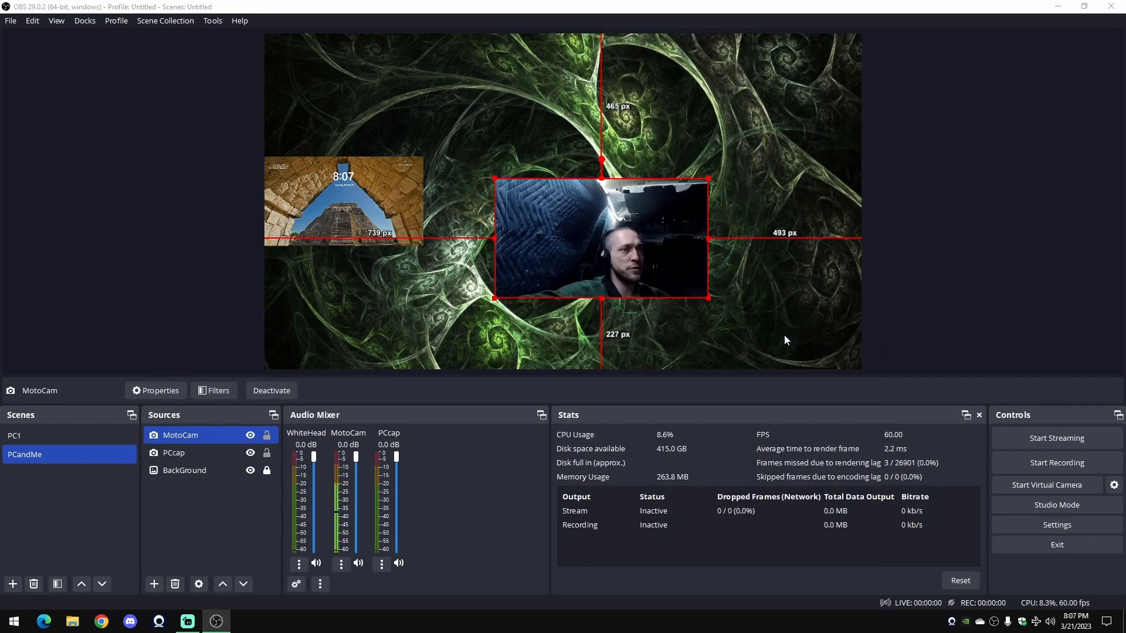
left_click_drag(595, 170, 326, 162)
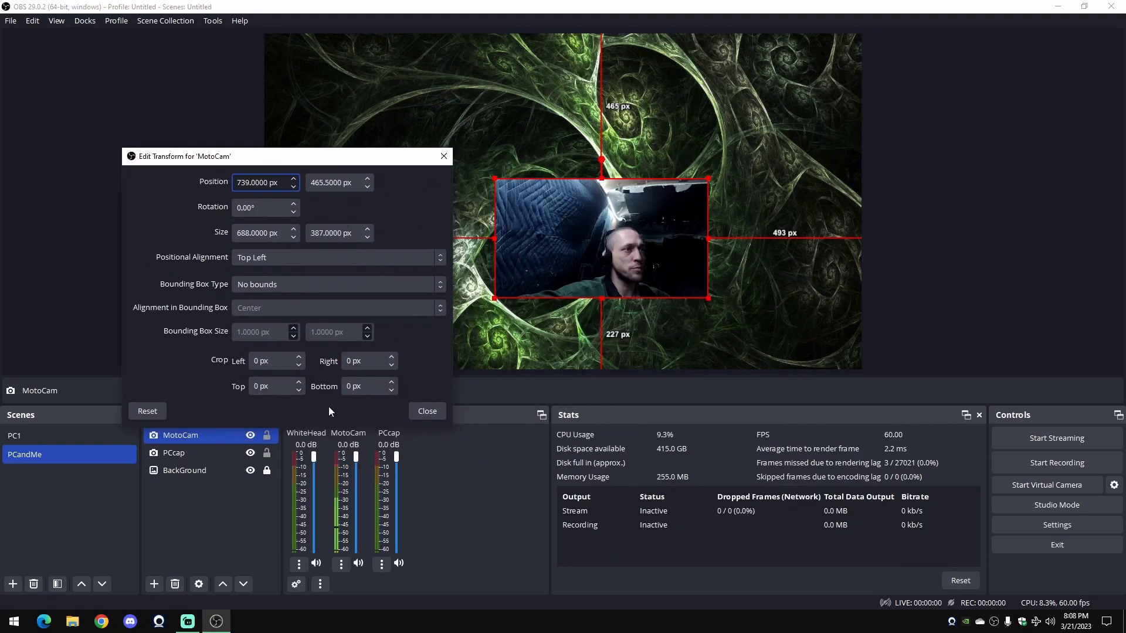
- Crop MotoCam by 600 px on the left and 200 px on the right
double_click(256, 361)
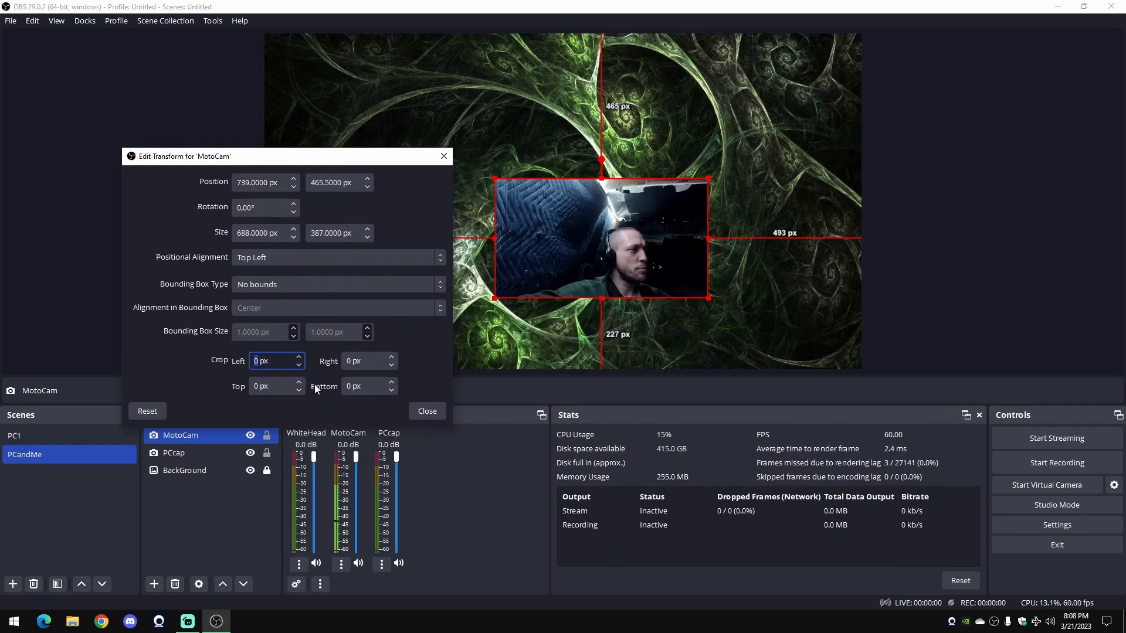
type("600")
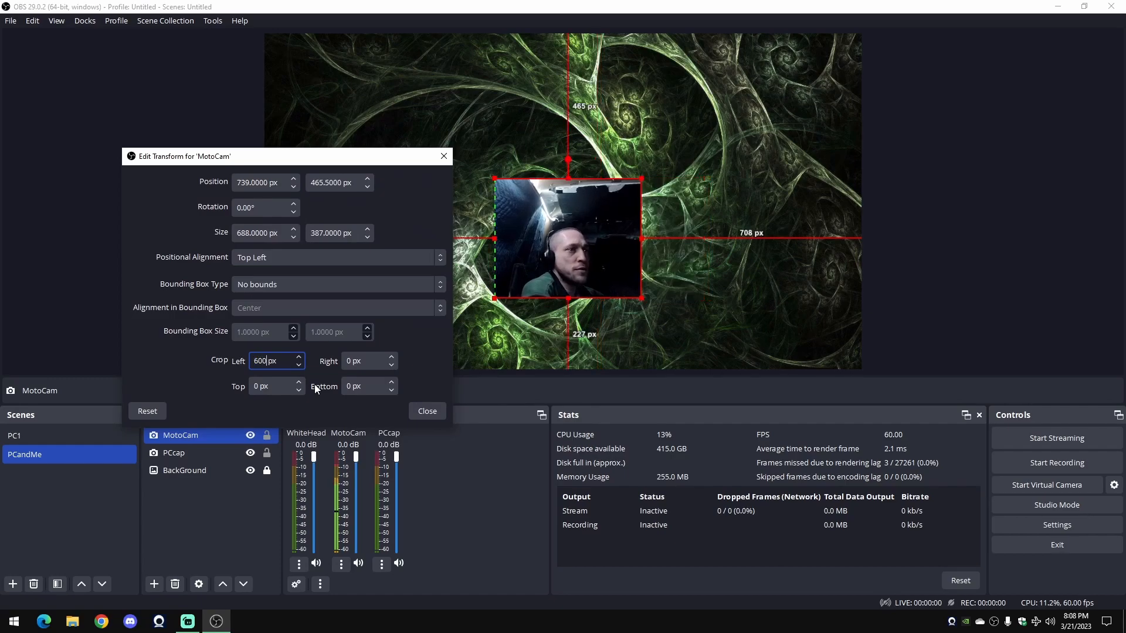
left_click(353, 362)
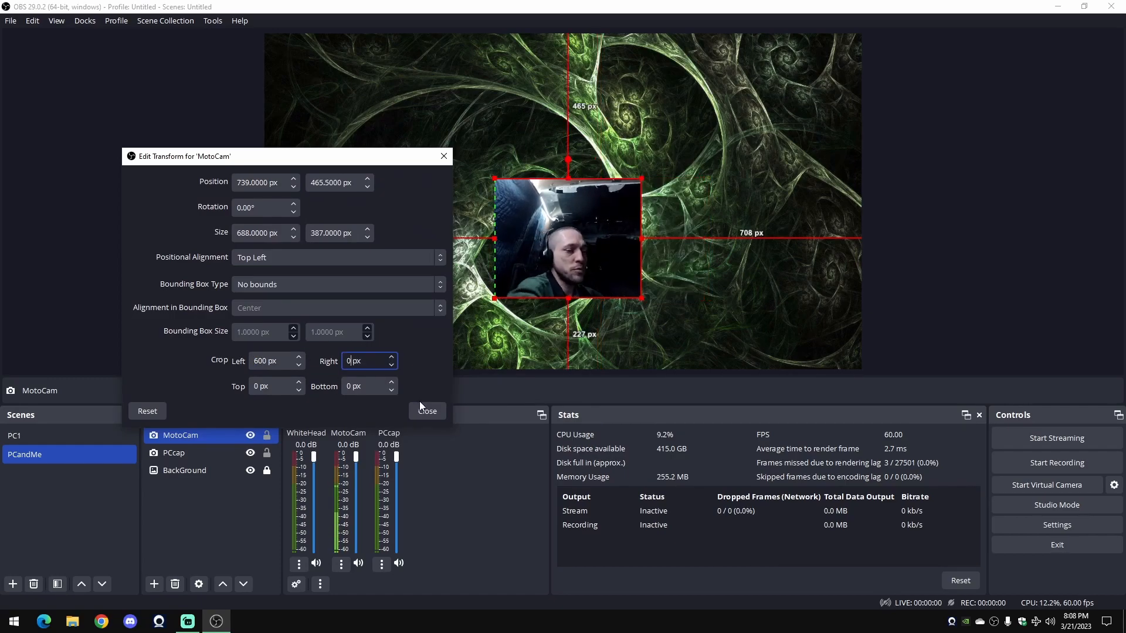
type("20")
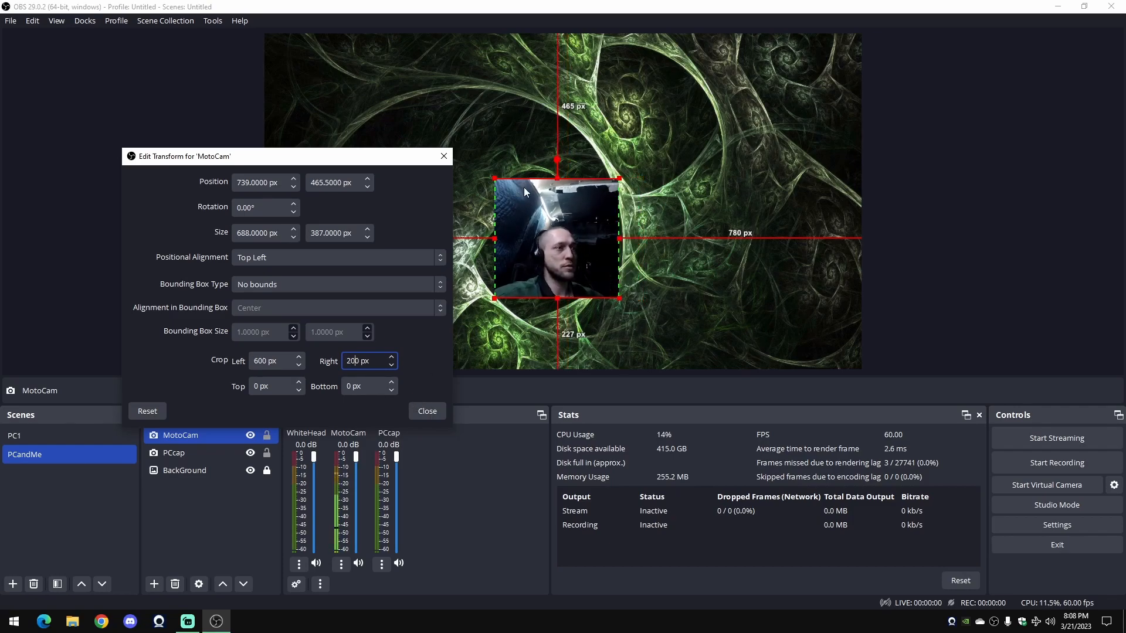
- Set MotoCam's top crop to 300 px and close the transform settings
double_click(263, 388)
type("2")
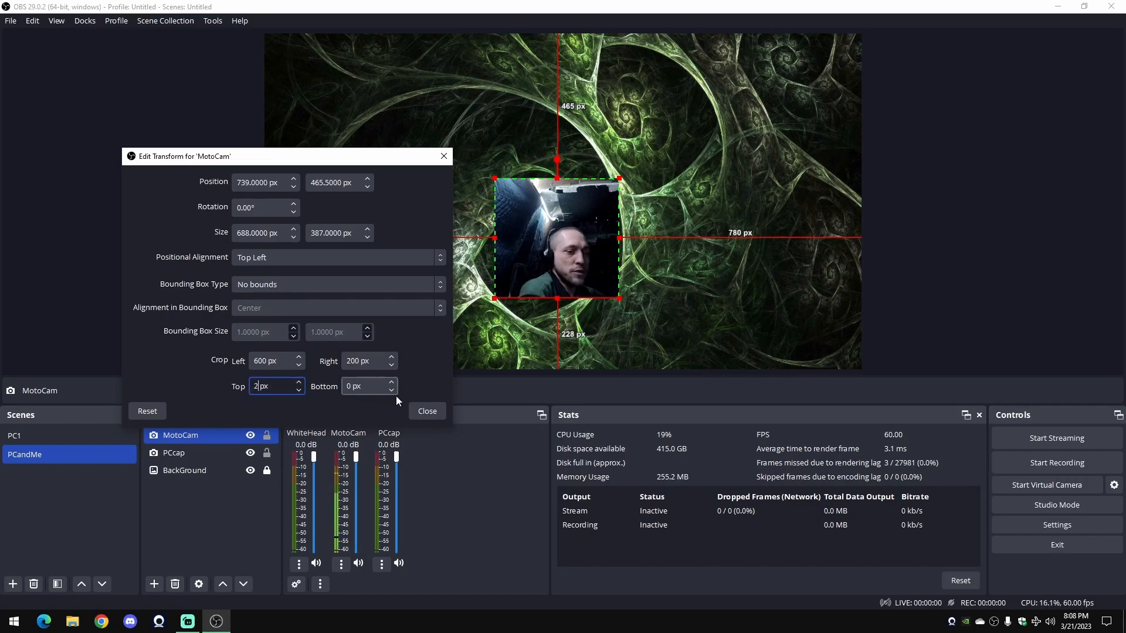
type("50")
key("Up")
key("Up")
key("Up")
key("Up")
key("Up")
key("Up")
key("Up")
key("Up")
key("Up")
key("Up")
key("Up")
key("Up")
key("Up")
key("Up")
key("Up")
key("Up")
key("Up")
key("Up")
key("Up")
key("Up")
key("Up")
key("Up")
key("Up")
key("Up")
key("Up")
key("Up")
key("Up")
key("Up")
key("Up")
key("Up")
key("Up")
key("Up")
key("Up")
key("Up")
key("Up")
key("Up")
key("Up")
key("Up")
key("Up")
key("Up")
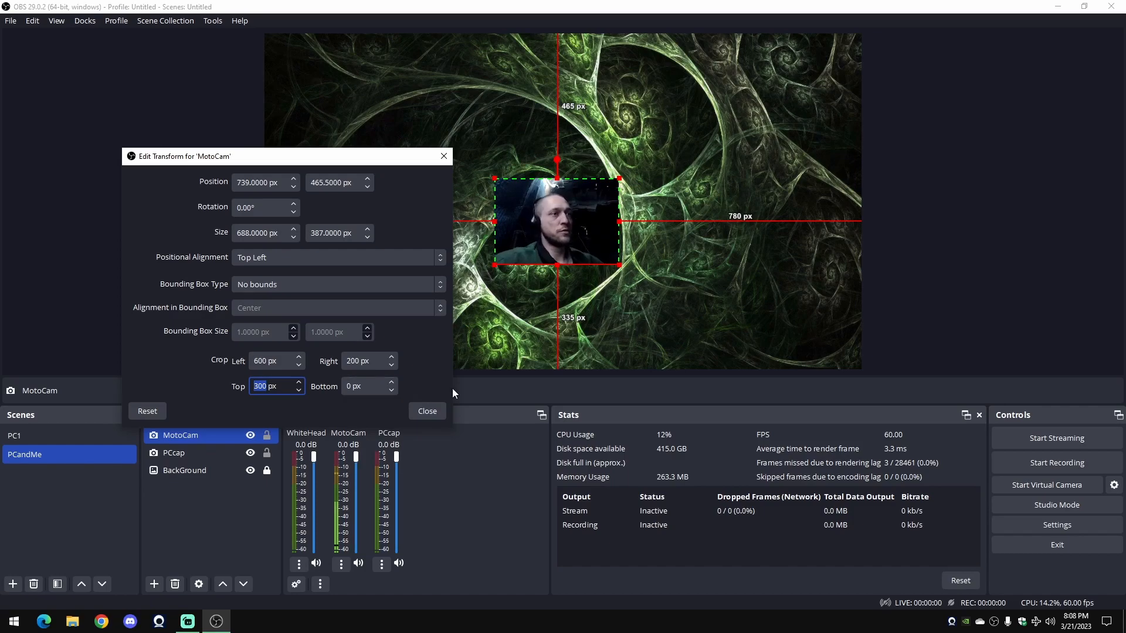
left_click(428, 411)
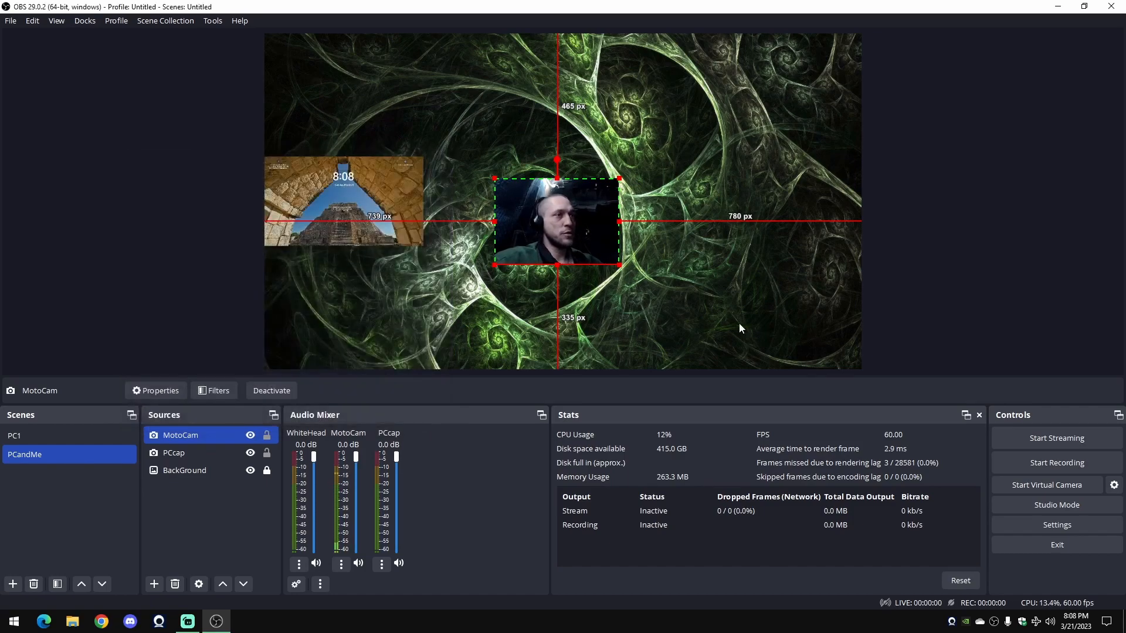
- Move the cropped MotoCam to about 1092 px from the canvas's left edge and 327 px from the top
left_click(561, 233)
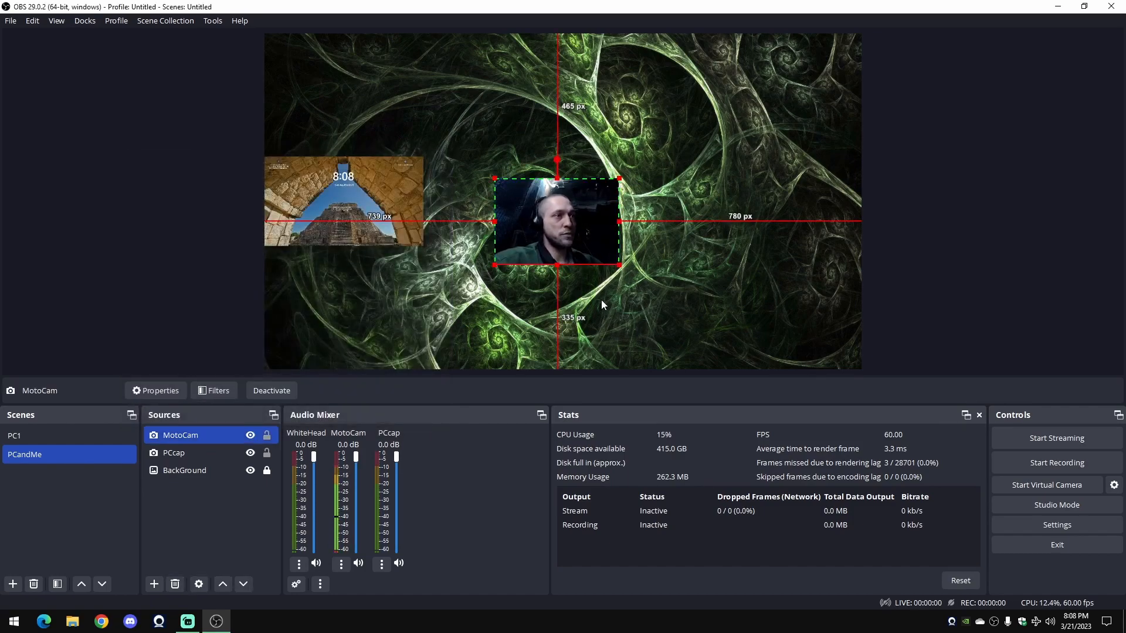
left_click_drag(575, 217, 652, 227)
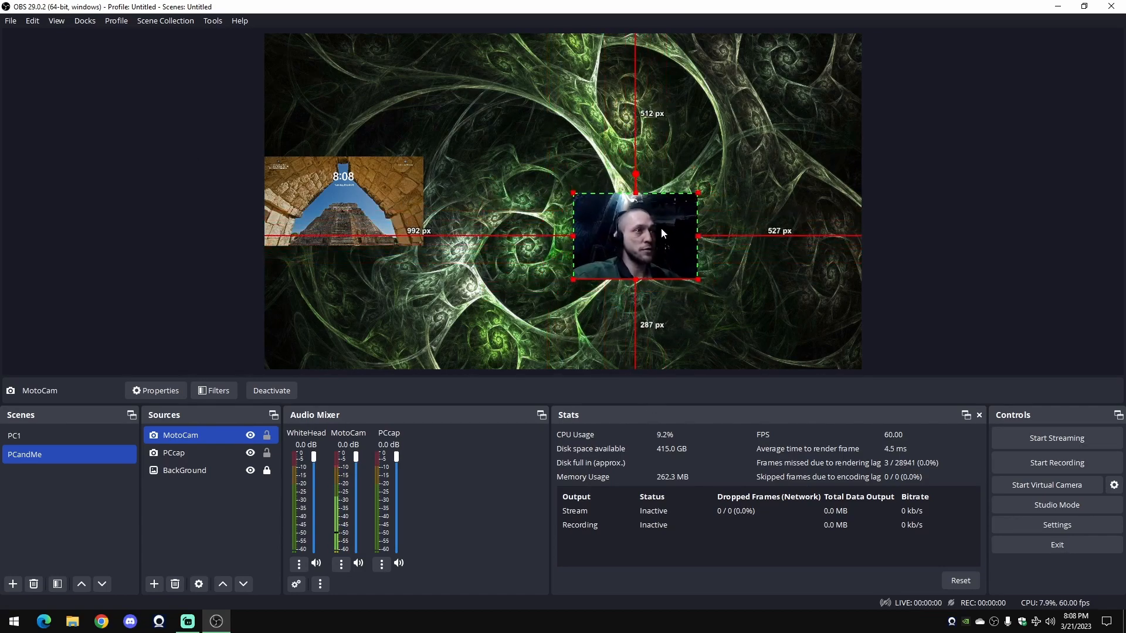
left_click_drag(661, 233, 691, 171)
- Add the existing MotoCam video capture device to the PC1 scene and shift it to about 371 px from the canvas's right edge
left_click(86, 440)
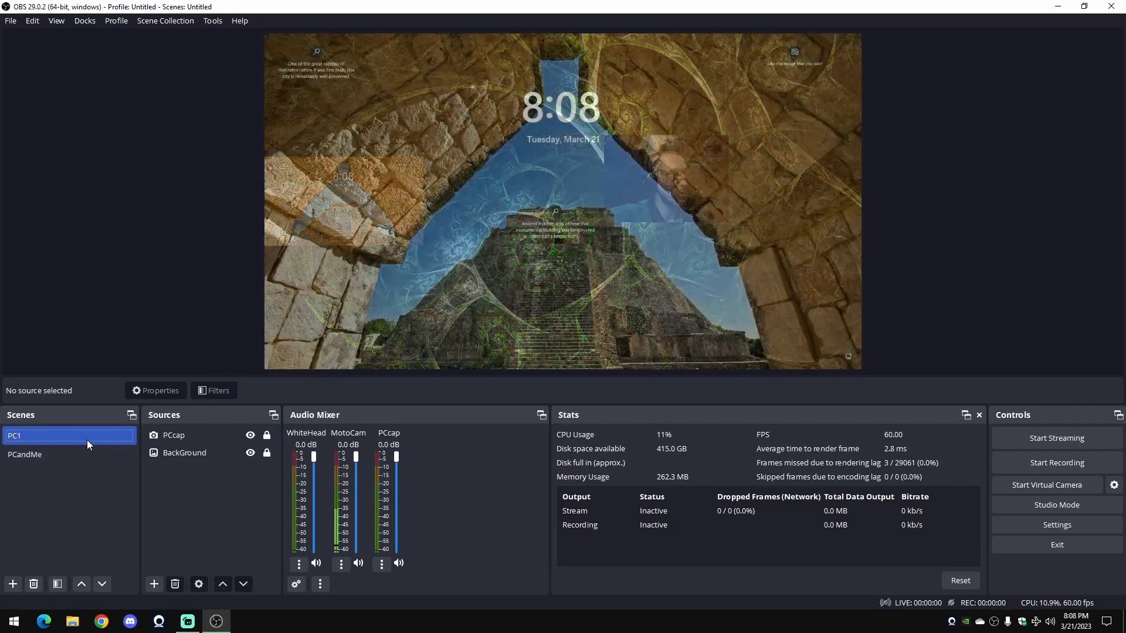
right_click(210, 478)
mouse_move(248, 488)
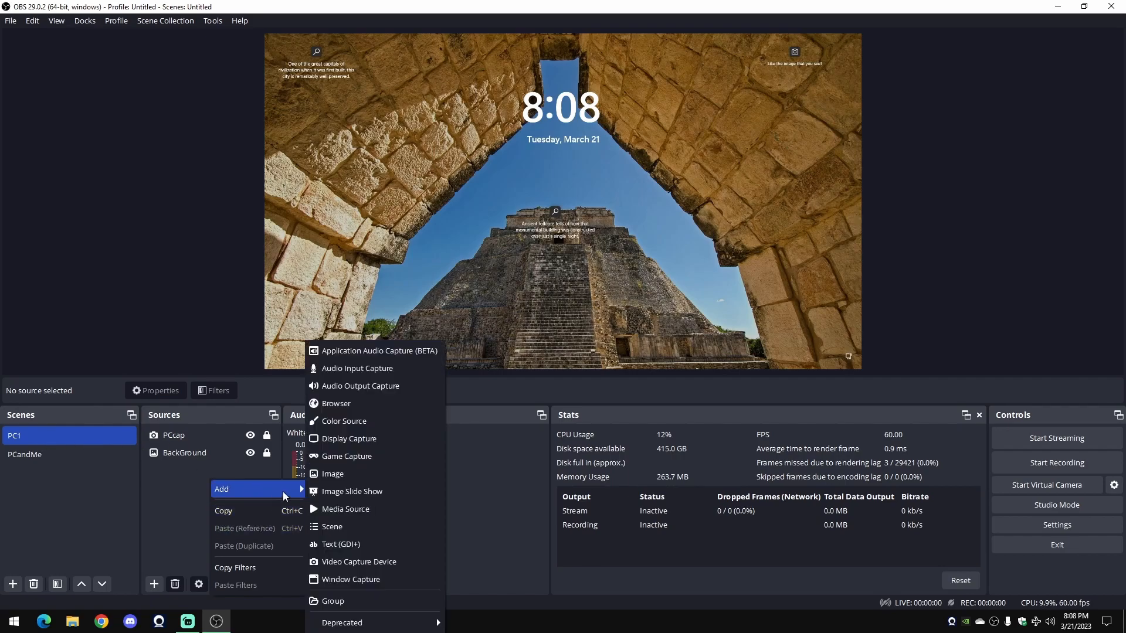
left_click(392, 563)
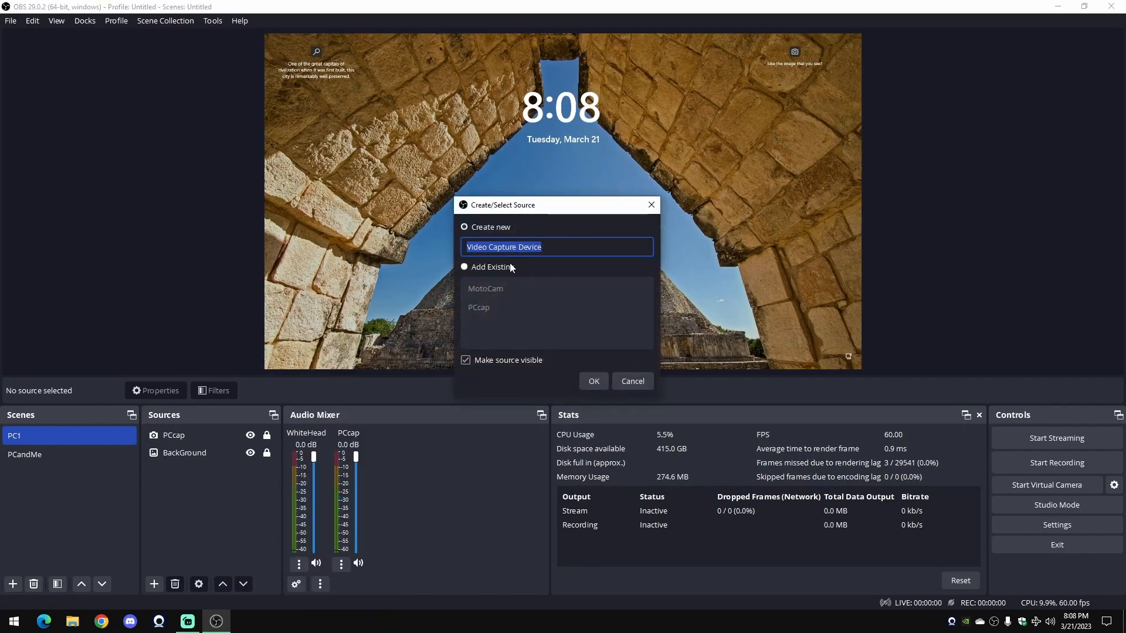
left_click(505, 287)
left_click(594, 383)
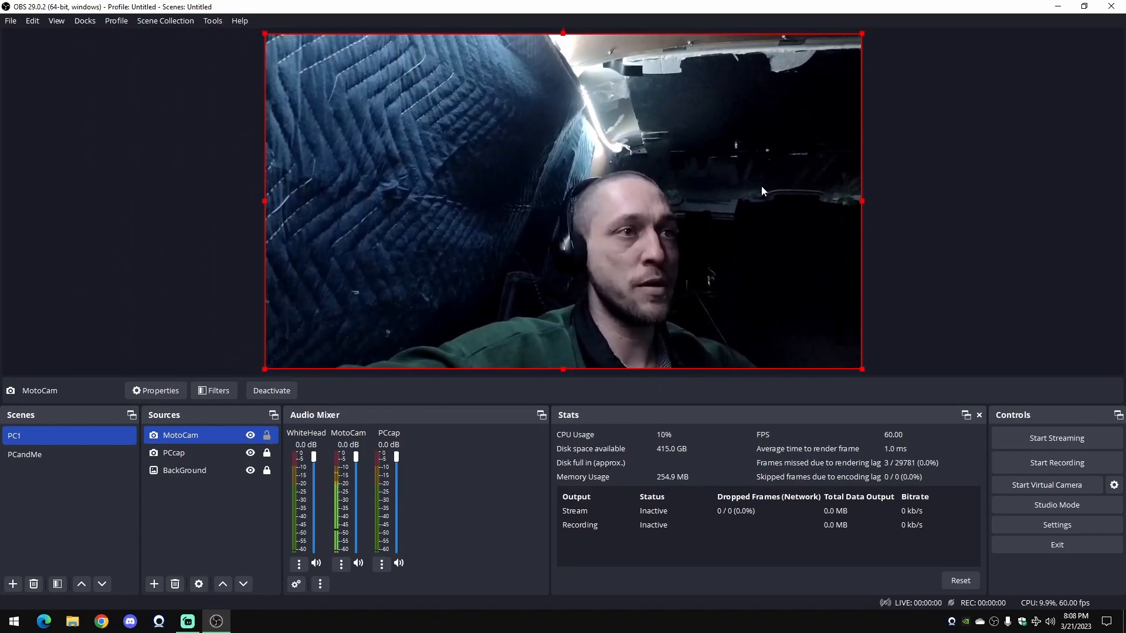
left_click_drag(760, 192, 645, 191)
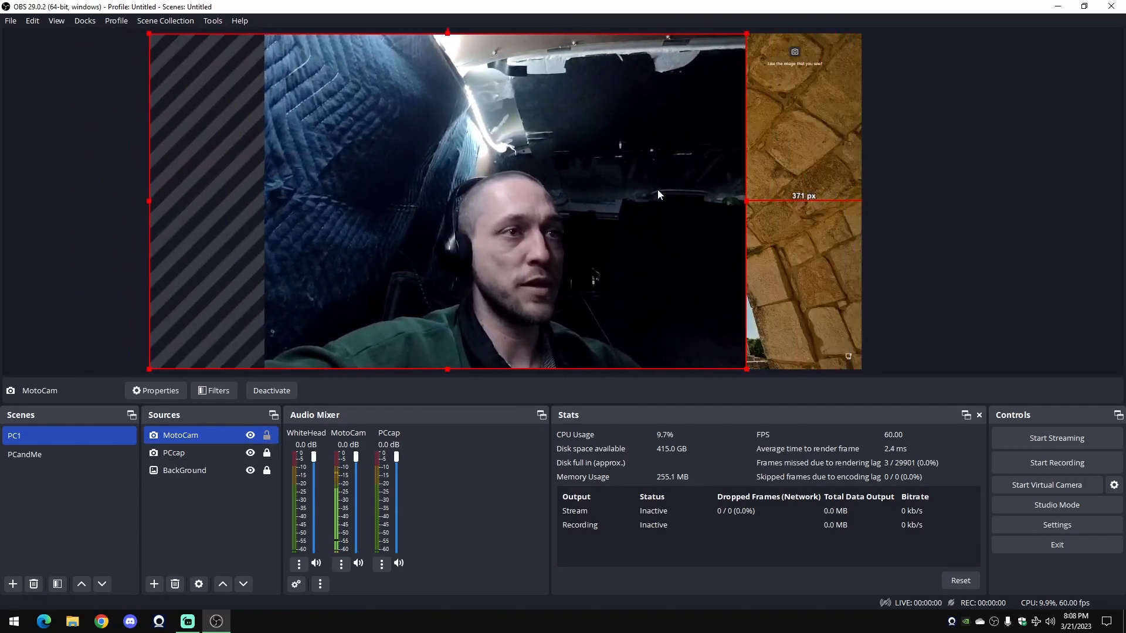
- Remove the MotoCam source from the PC1 scene
right_click(193, 441)
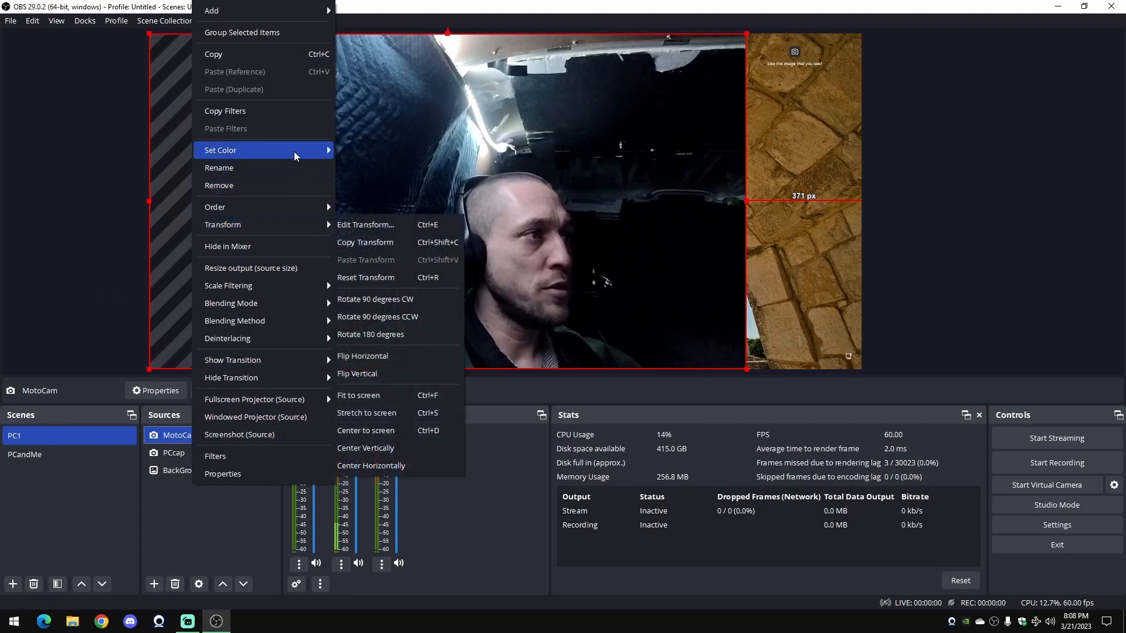
left_click(296, 184)
left_click(609, 321)
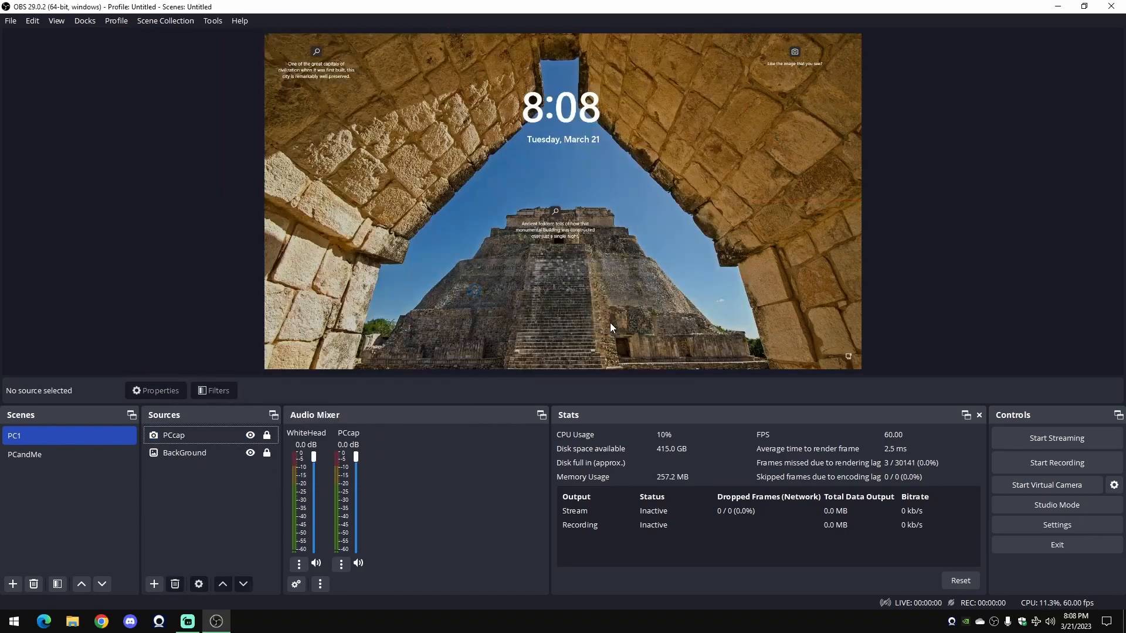
- Reset MotoCam's transform in the PCandMe scene
left_click(51, 454)
left_click(213, 520)
left_click(209, 439)
right_click(209, 438)
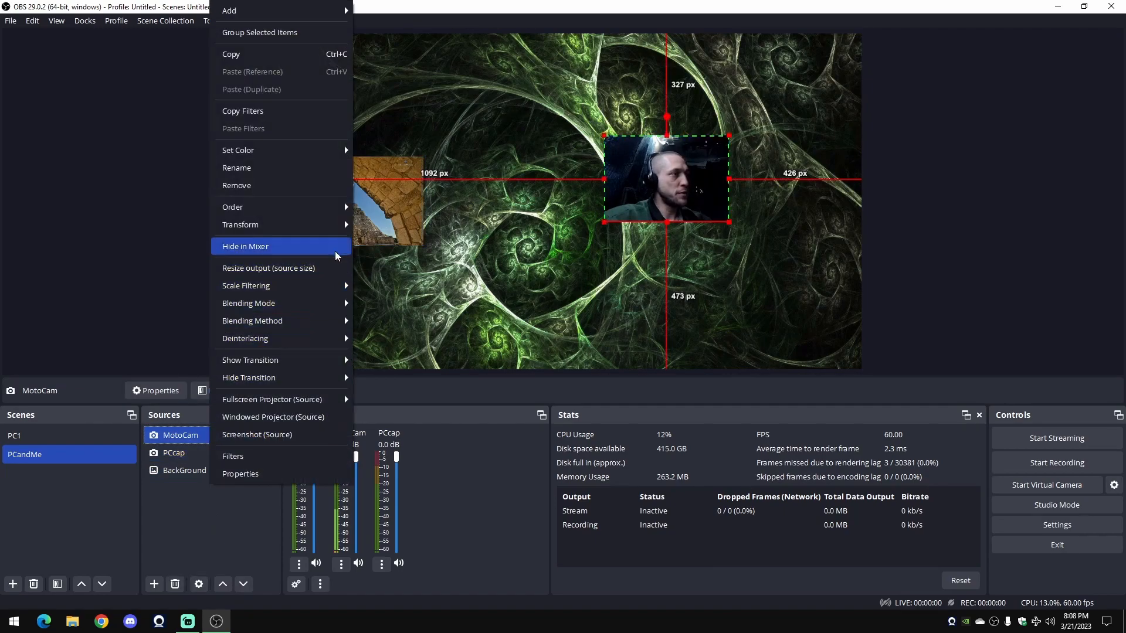
mouse_move(293, 224)
left_click(425, 265)
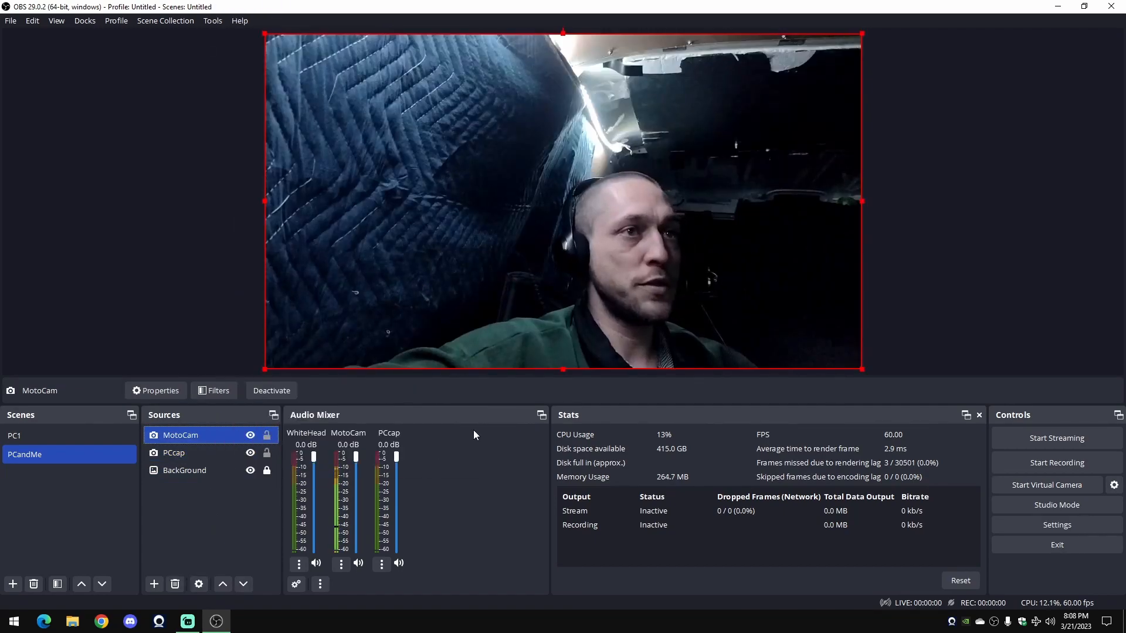
left_click(254, 524)
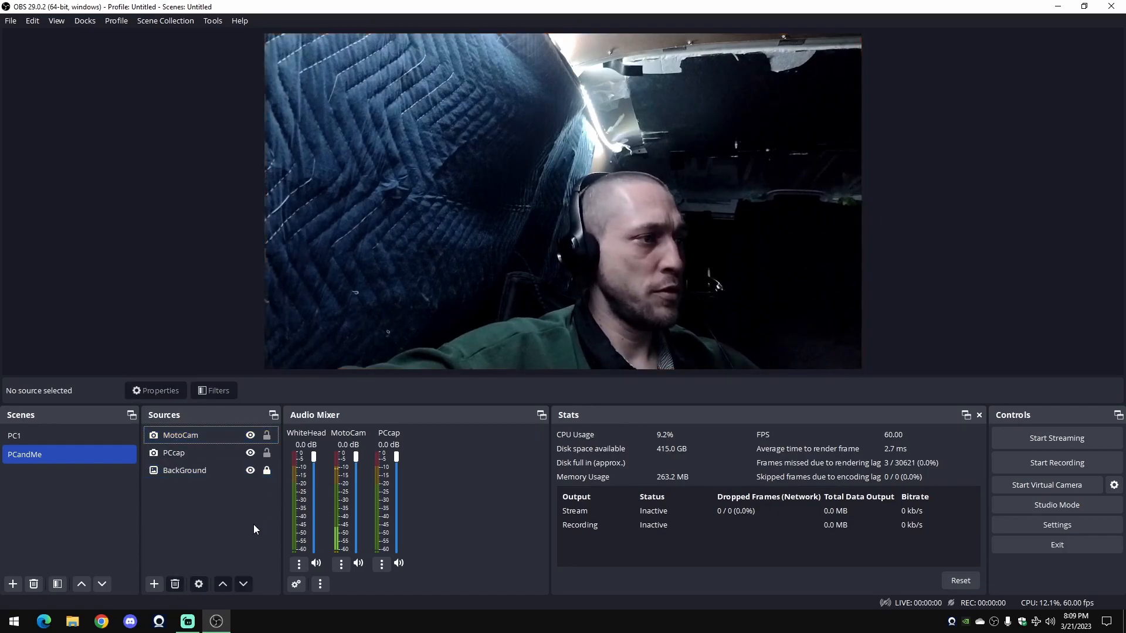
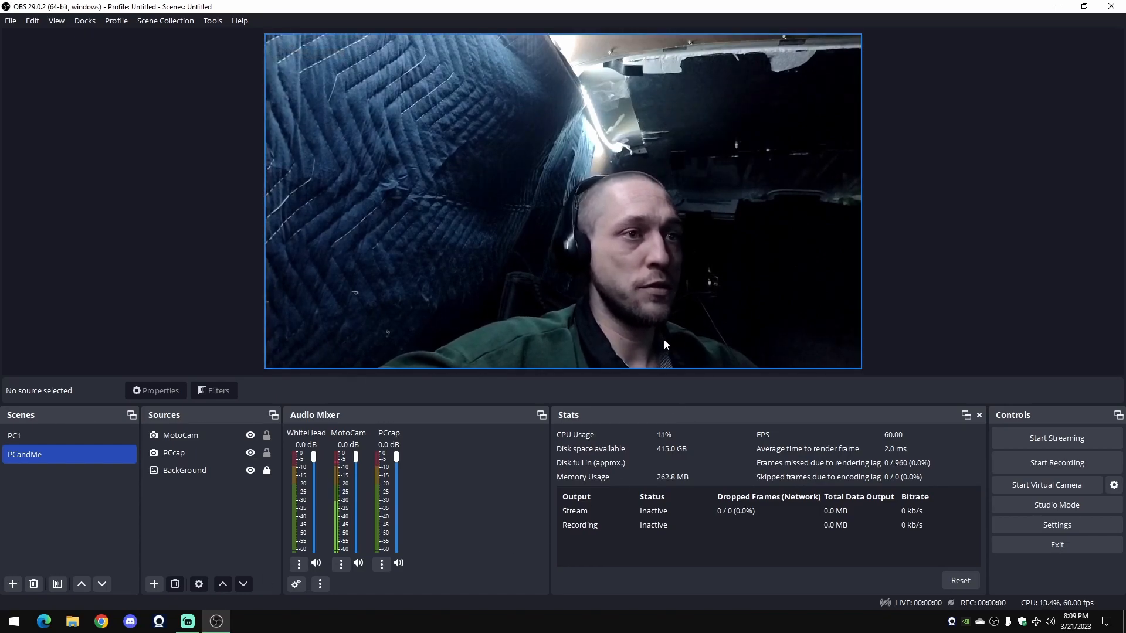
- Shrink MotoCam to about 761 x 428 px and place it about 1009 px from the canvas's left edge and 364 px from the top
left_click(810, 269)
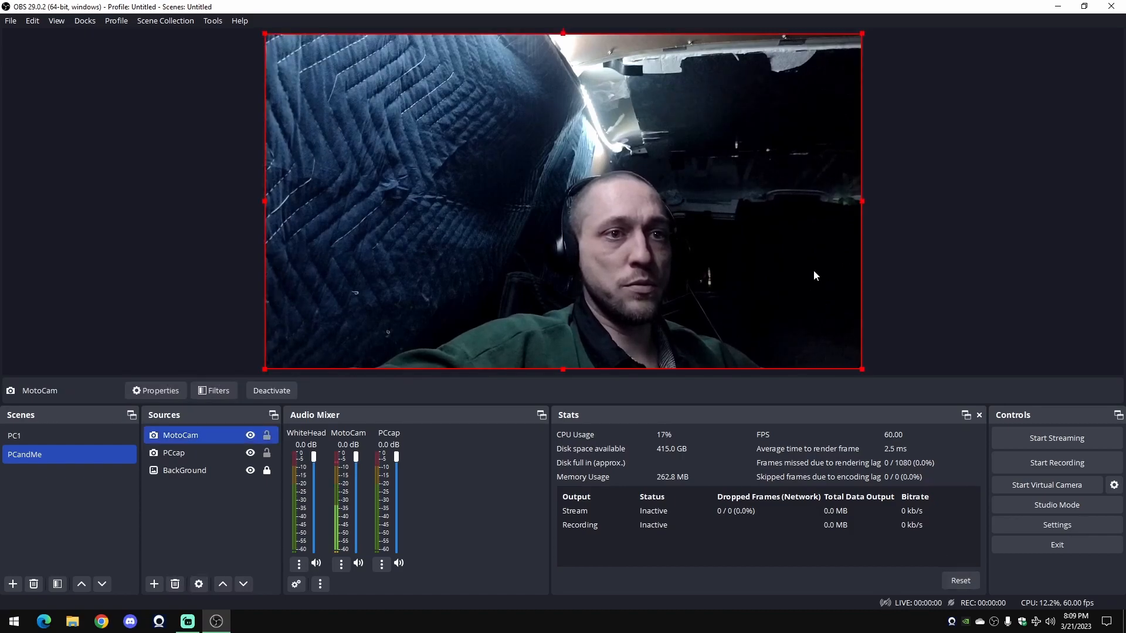
left_click(860, 371)
left_click(852, 347)
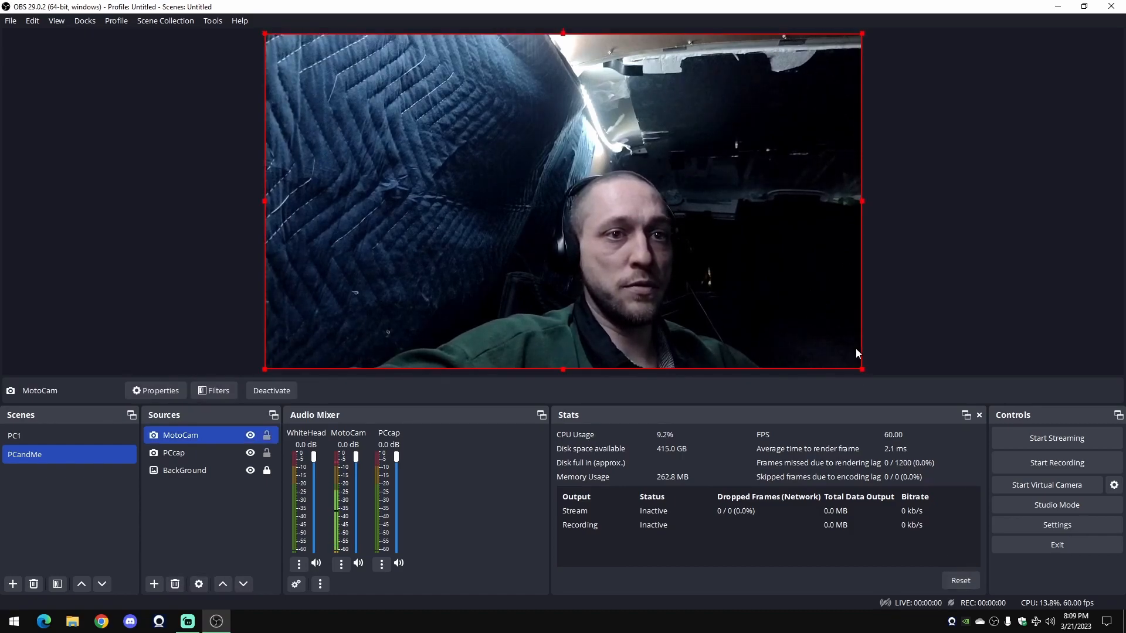
left_click_drag(862, 370, 667, 259)
left_click_drag(599, 191, 710, 270)
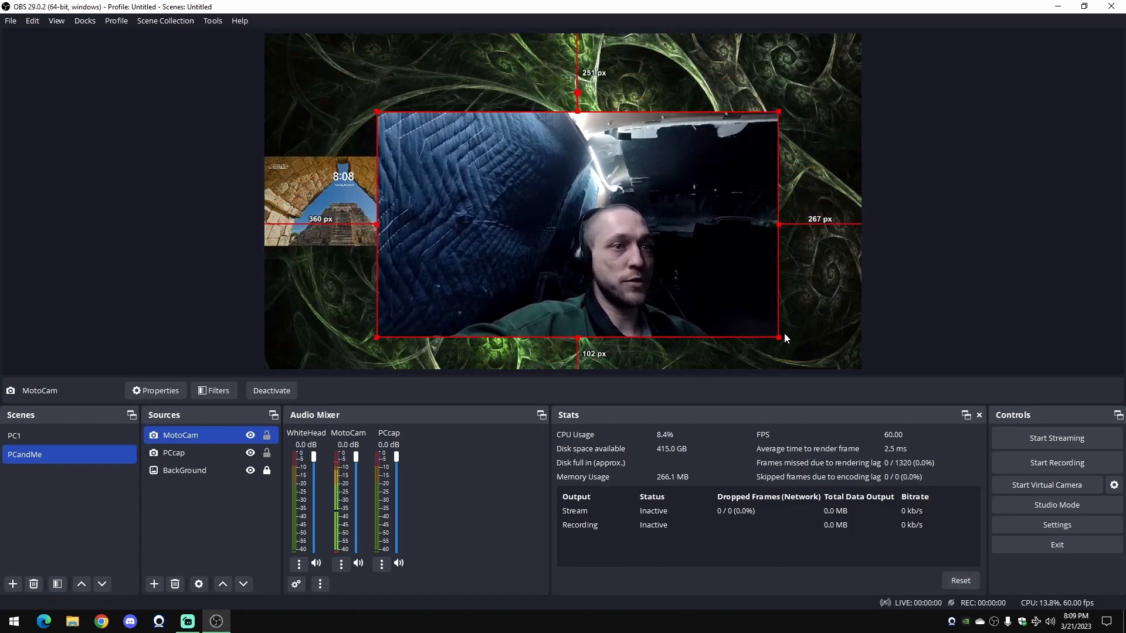
left_click_drag(779, 337, 616, 251)
left_click_drag(548, 205, 687, 218)
right_click(688, 219)
left_click(640, 240)
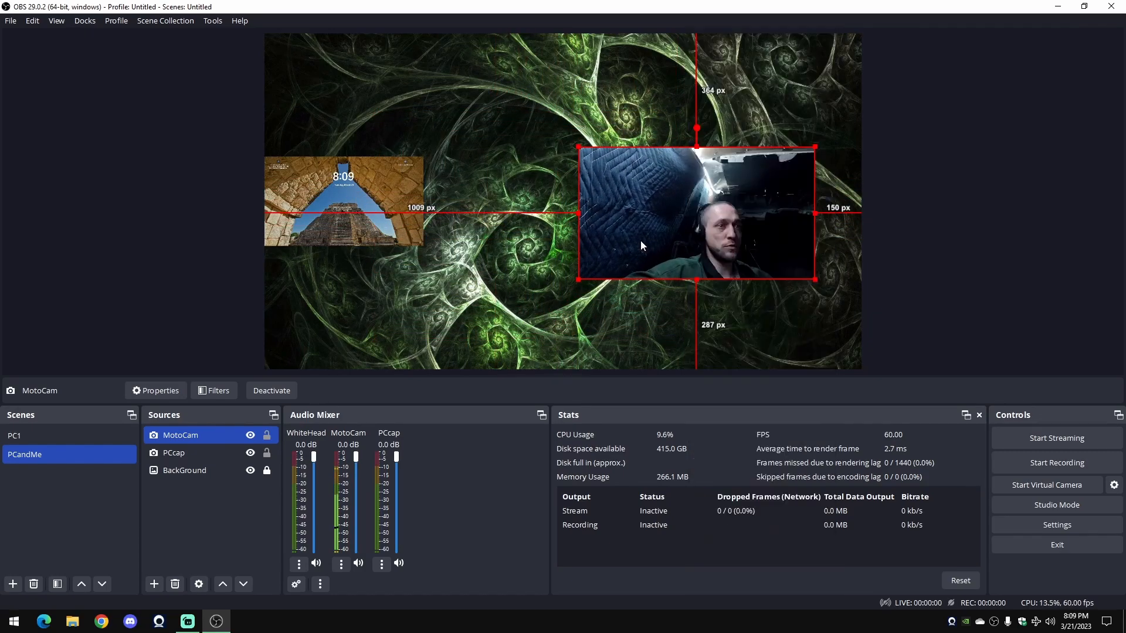
- Review MotoCam's Edit Transform settings and close them without changes
right_click(689, 245)
mouse_move(780, 334)
left_click(933, 364)
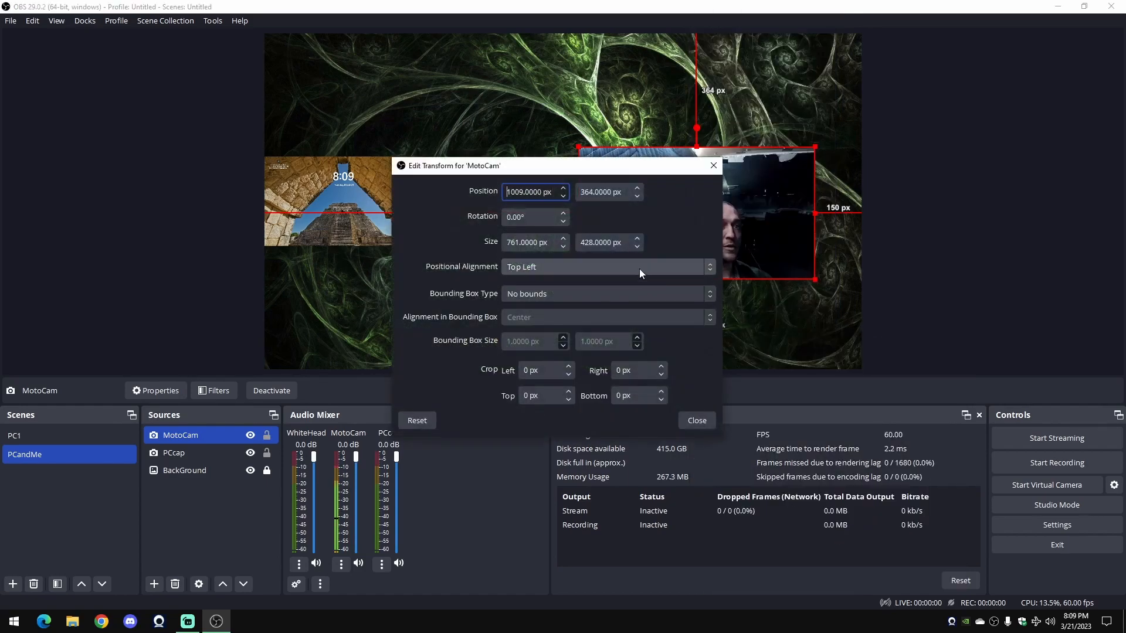
left_click_drag(692, 166, 515, 180)
left_click(537, 180)
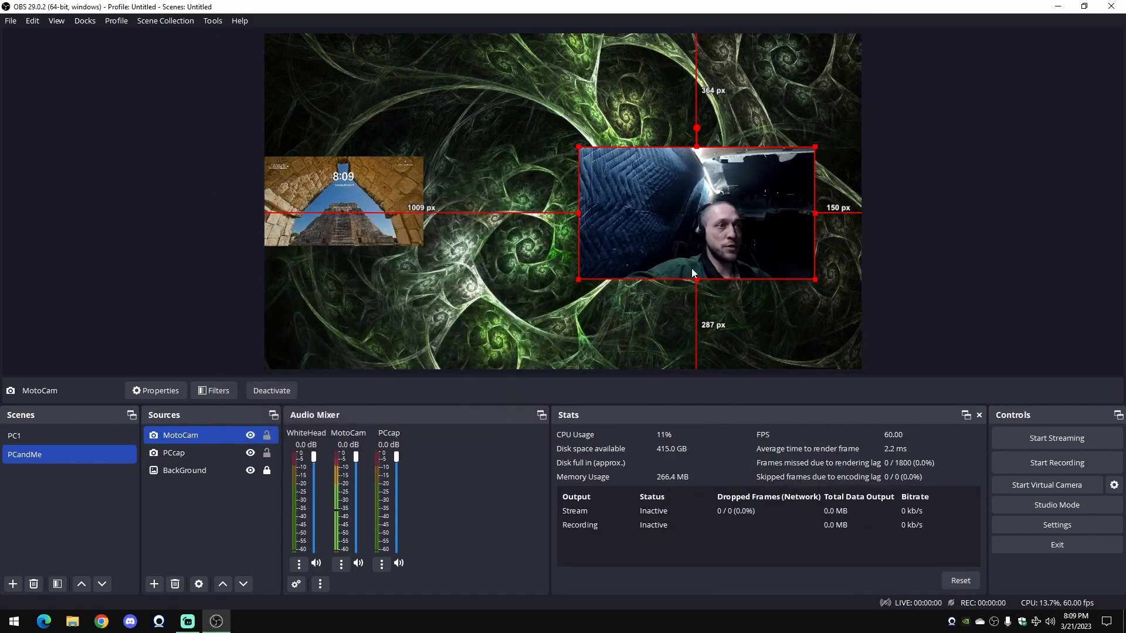
- Resize MotoCam, place it about 126 px from the canvas's top edge and 19 px from the right edge, and open its filters
left_click_drag(584, 153, 684, 206)
left_click_drag(738, 244, 658, 205)
right_click(667, 196)
key("Escape")
left_click_drag(597, 201, 422, 207)
left_click_drag(628, 238, 755, 147)
right_click(755, 150)
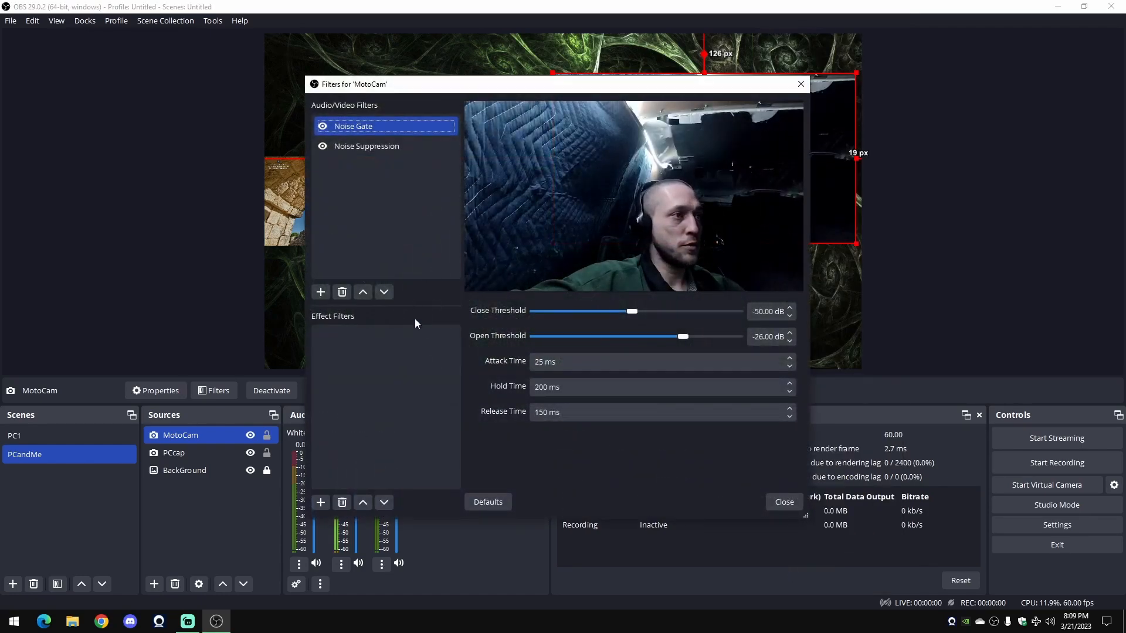
- Look over MotoCam's Noise Suppression and Noise Gate filters
right_click(384, 381)
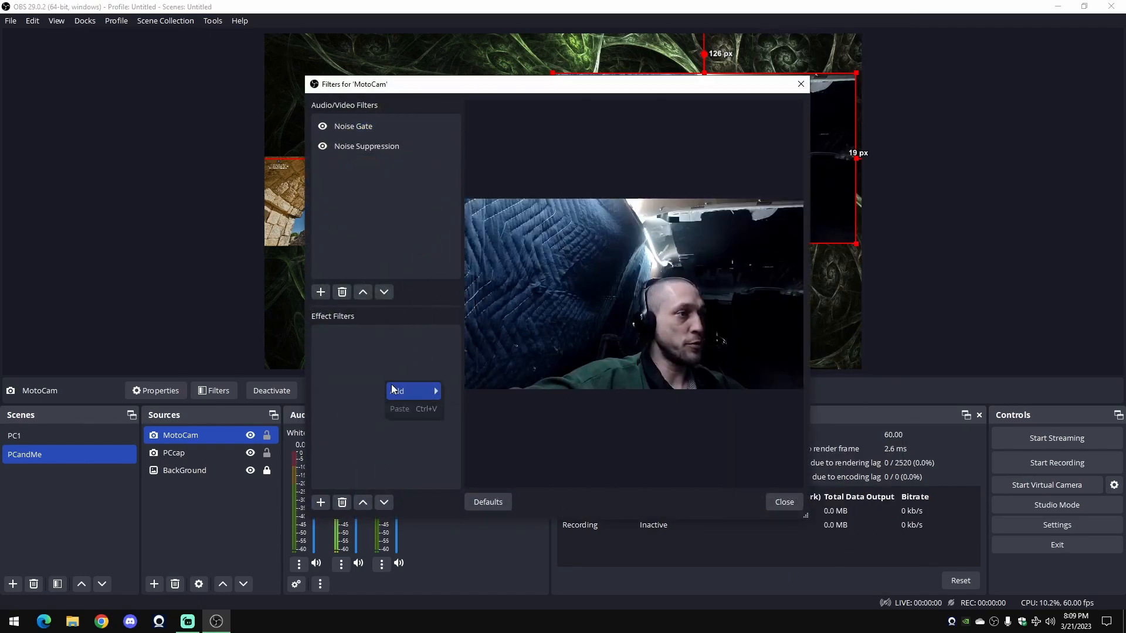
left_click(360, 360)
left_click(382, 149)
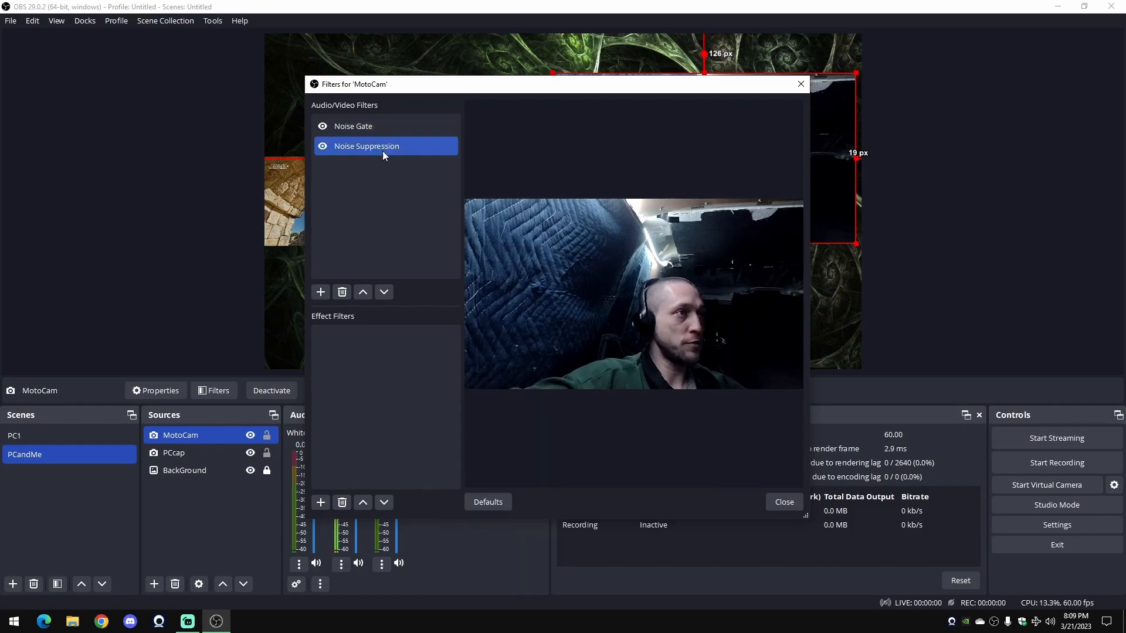
left_click(351, 126)
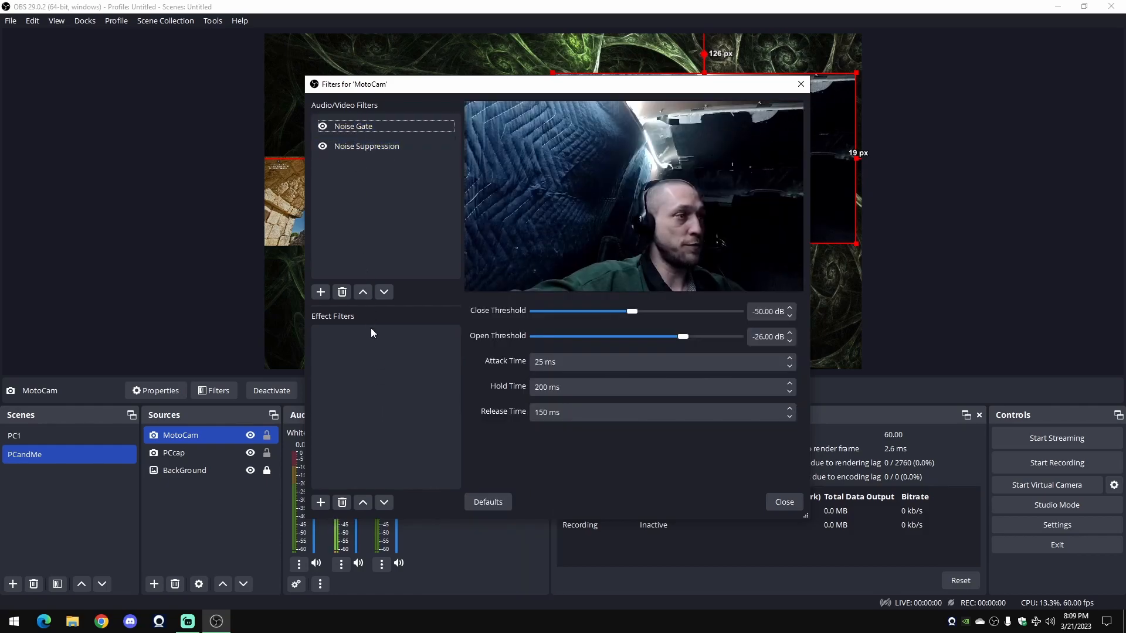
left_click_drag(35, 435, 49, 497)
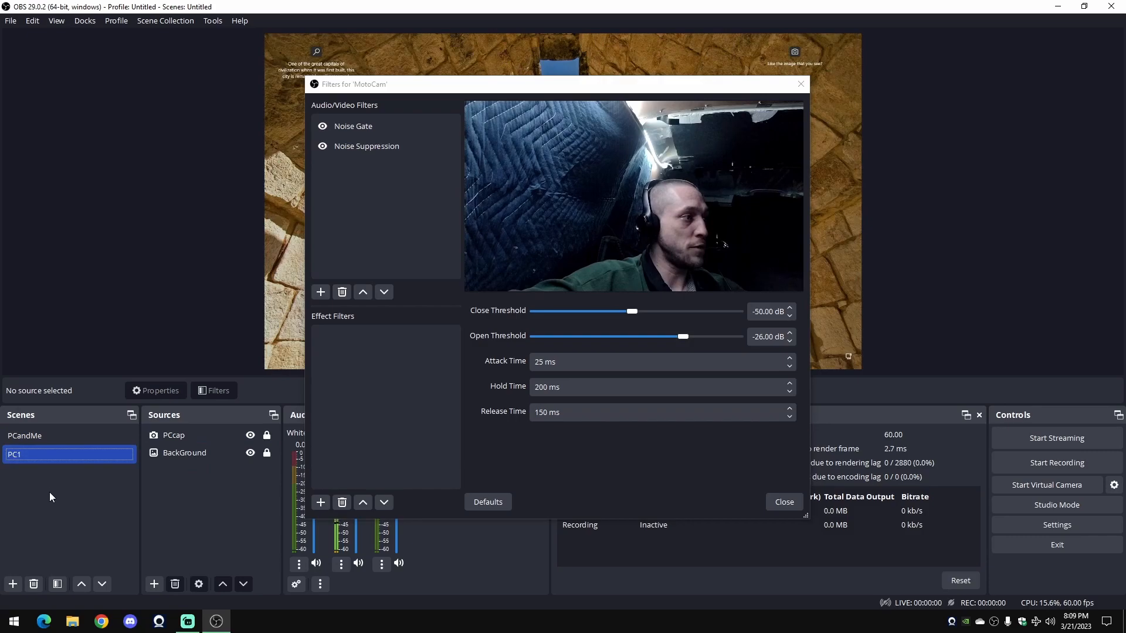
left_click_drag(52, 459, 53, 433)
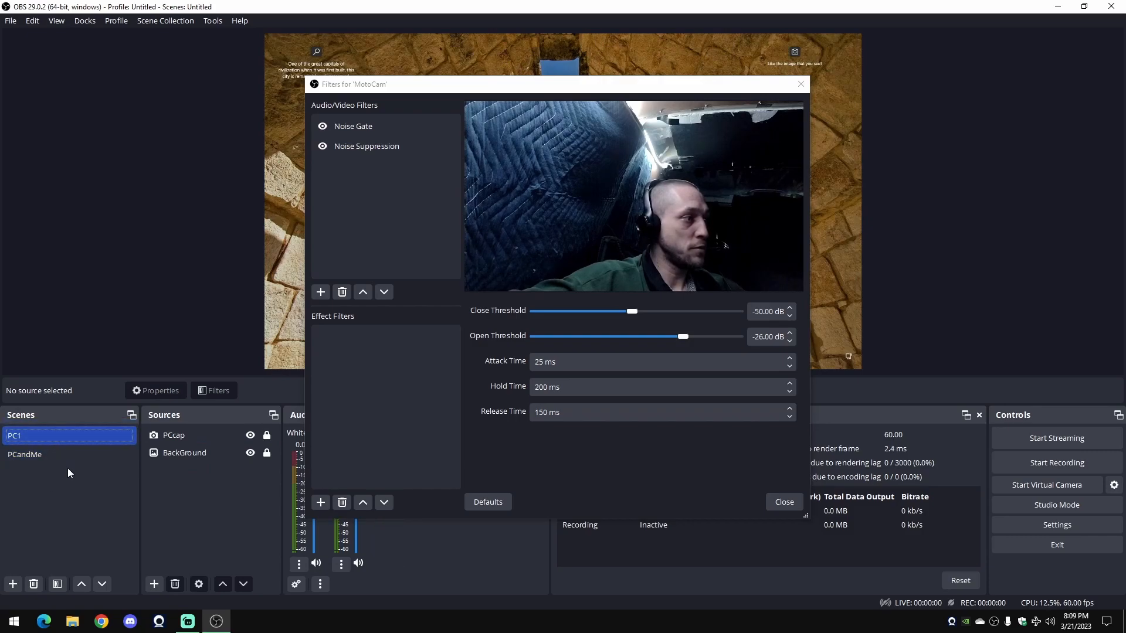
left_click(71, 454)
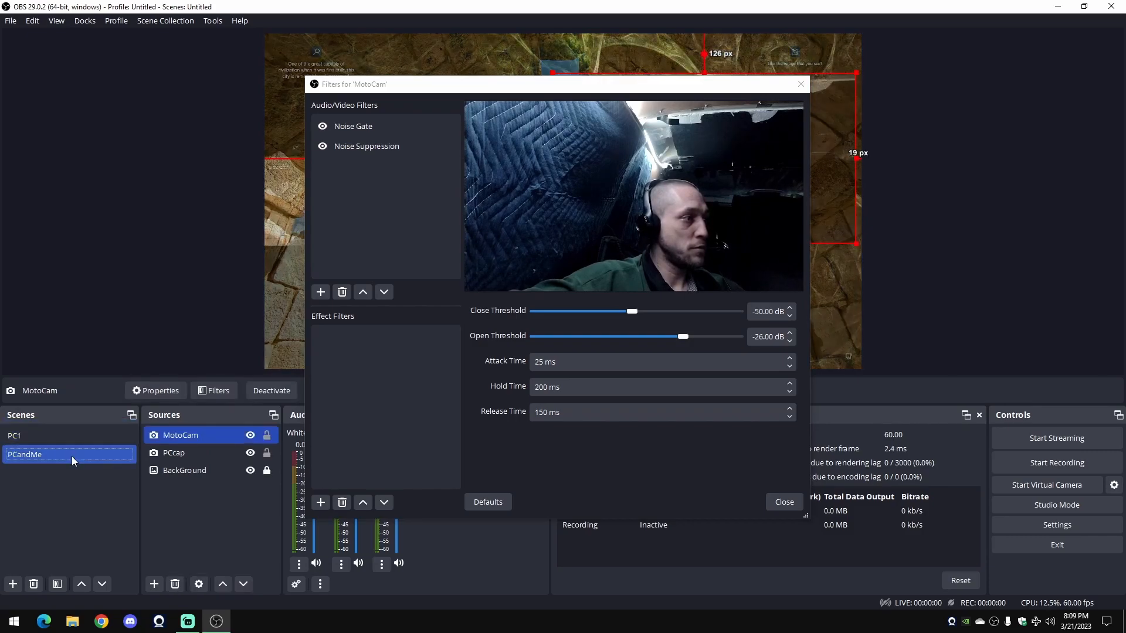
- Add a Crop/Pad effect filter to MotoCam, keeping its default name
left_click(387, 392)
right_click(387, 392)
mouse_move(434, 407)
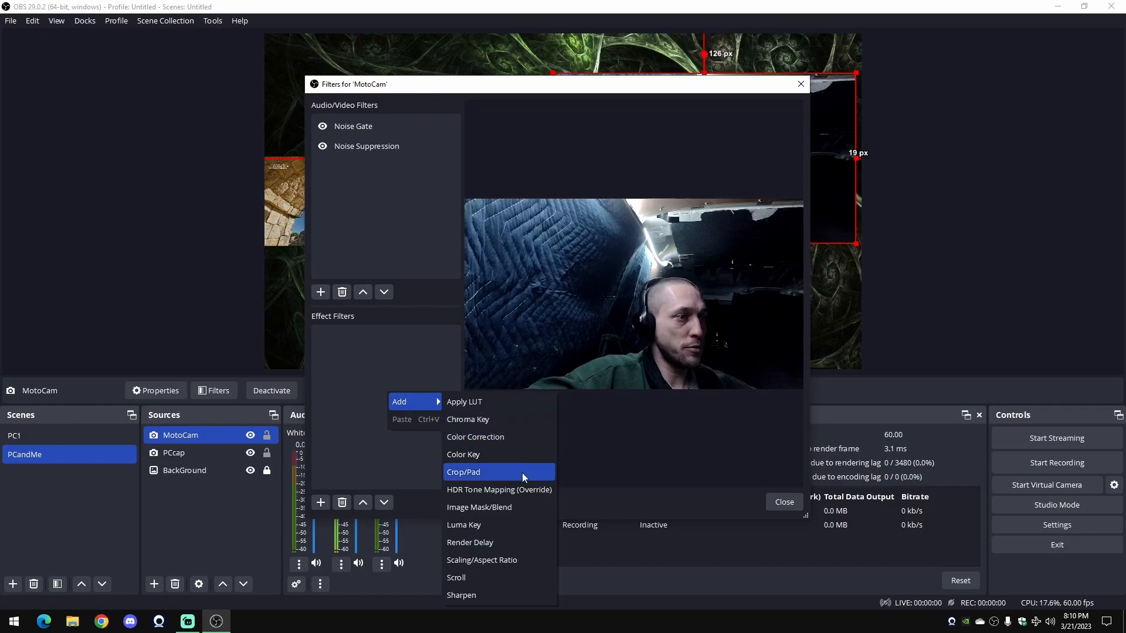
left_click(489, 471)
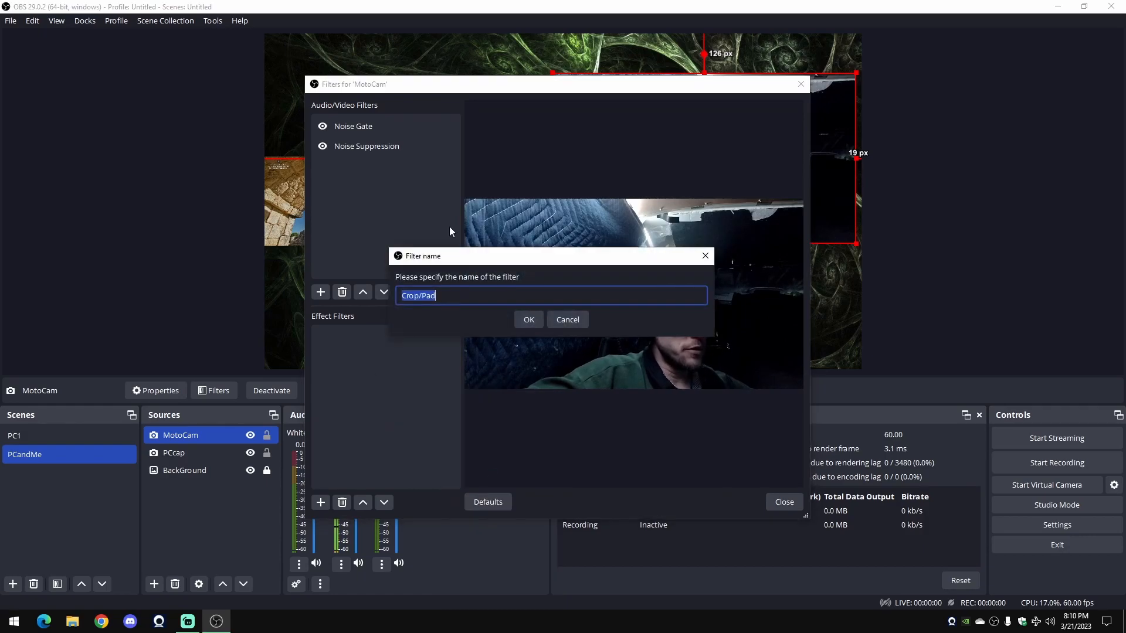
left_click(529, 321)
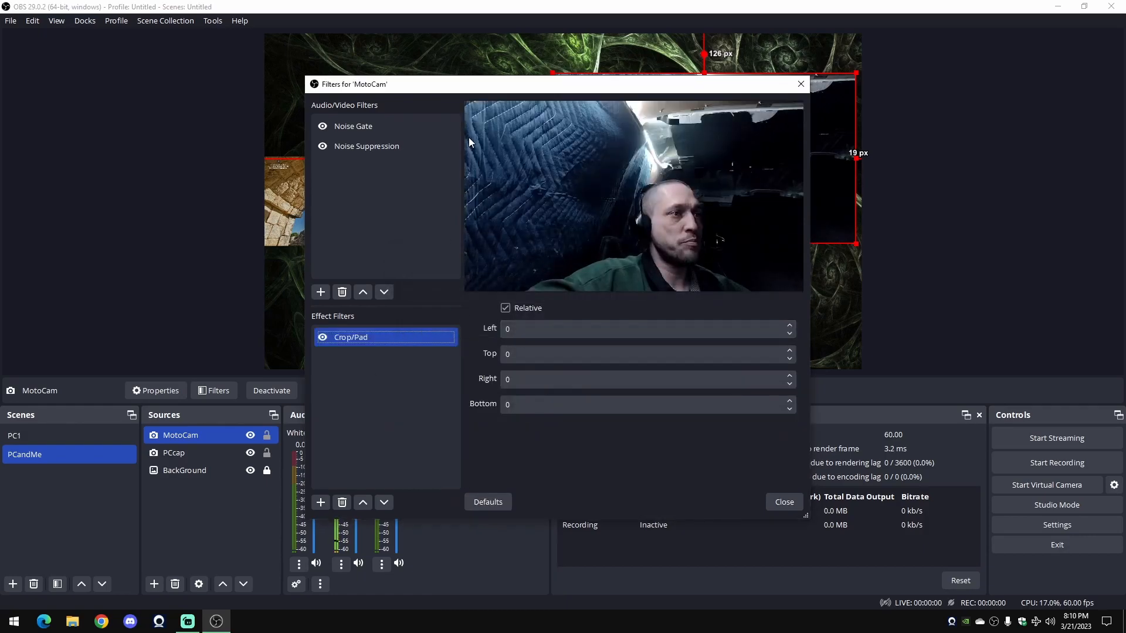
- Set MotoCam's Crop/Pad filter to 600 on the left, 300 at the top and 250 on the right, and close the filters
double_click(525, 329)
type("600")
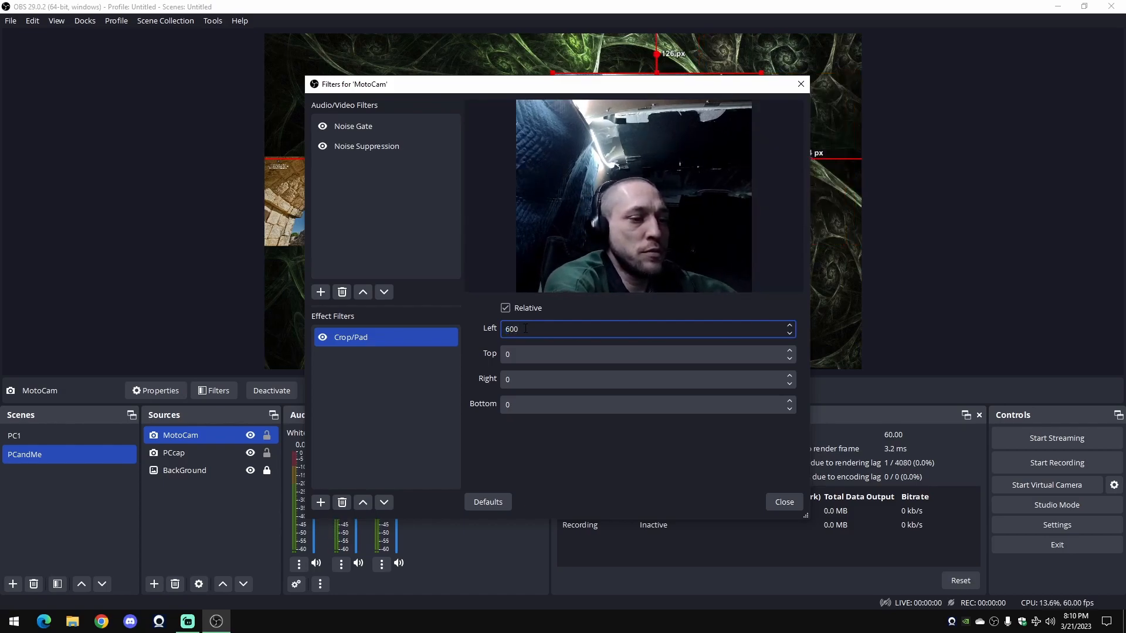
key("Tab")
type("300")
key("Tab")
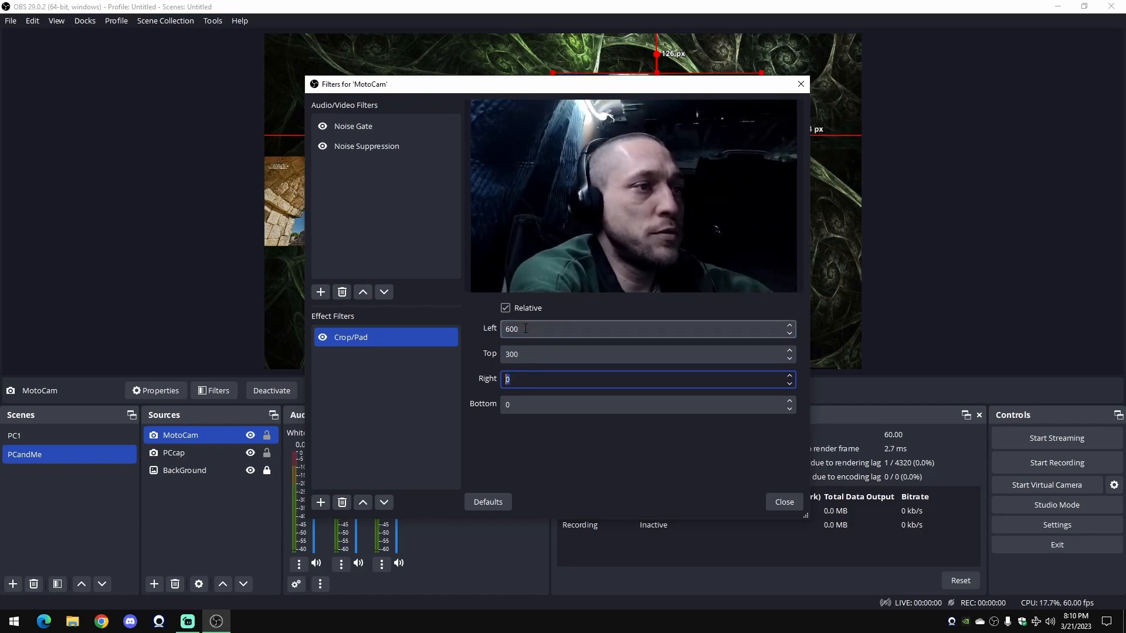
type("250")
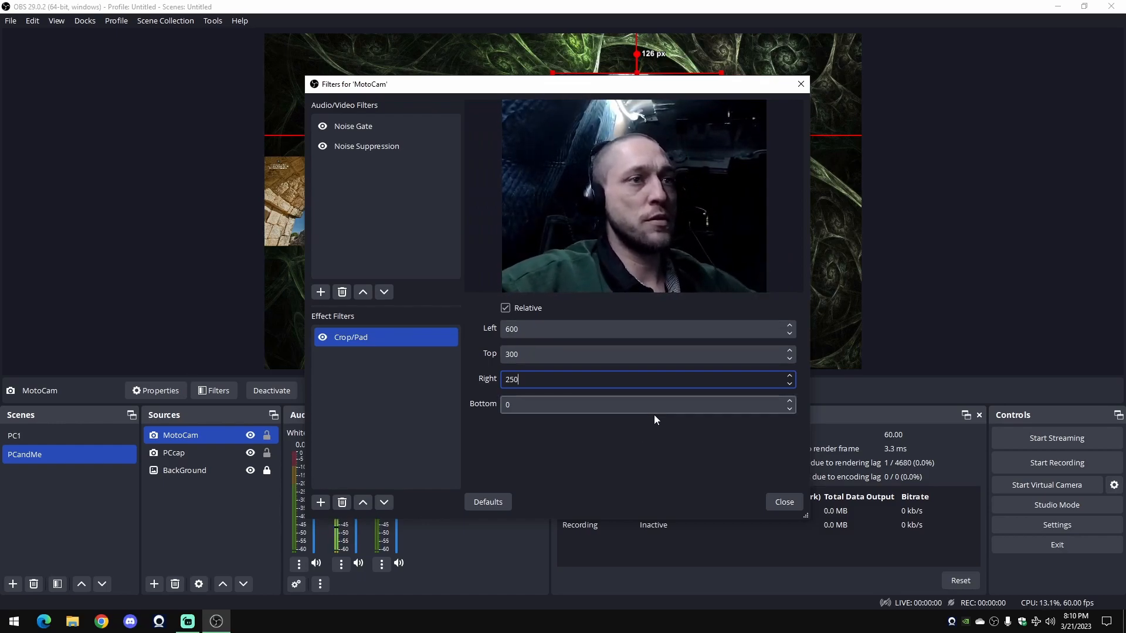
left_click(783, 502)
- Move MotoCam against the canvas's right edge and shrink it until its left side is about 1671 px from the canvas's left edge
left_click_drag(661, 143, 801, 214)
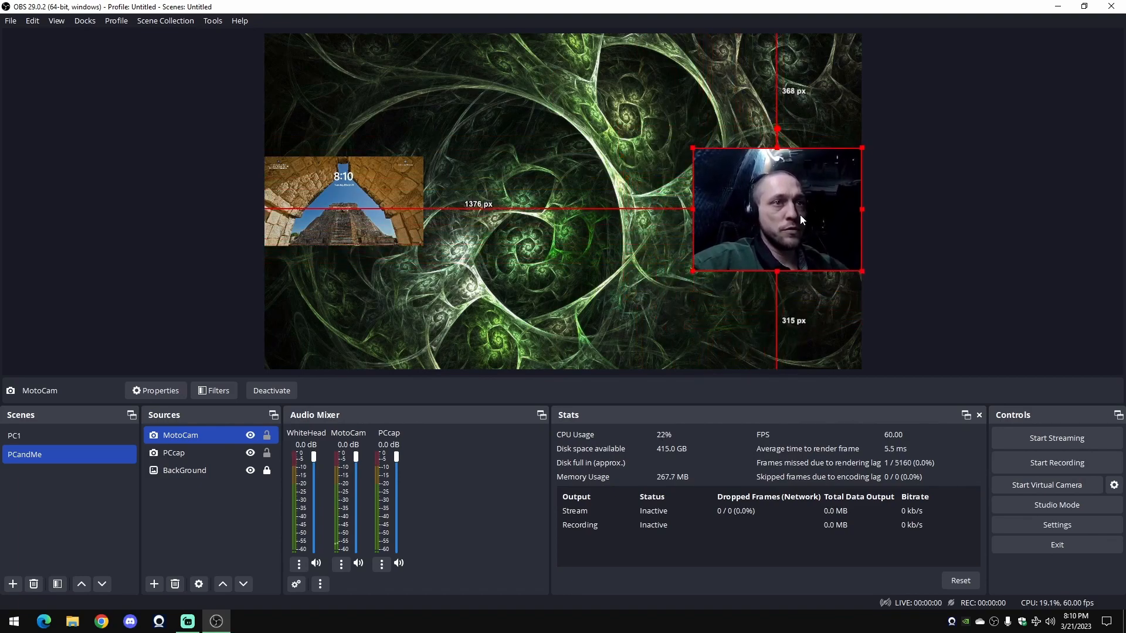
left_click_drag(693, 210, 784, 203)
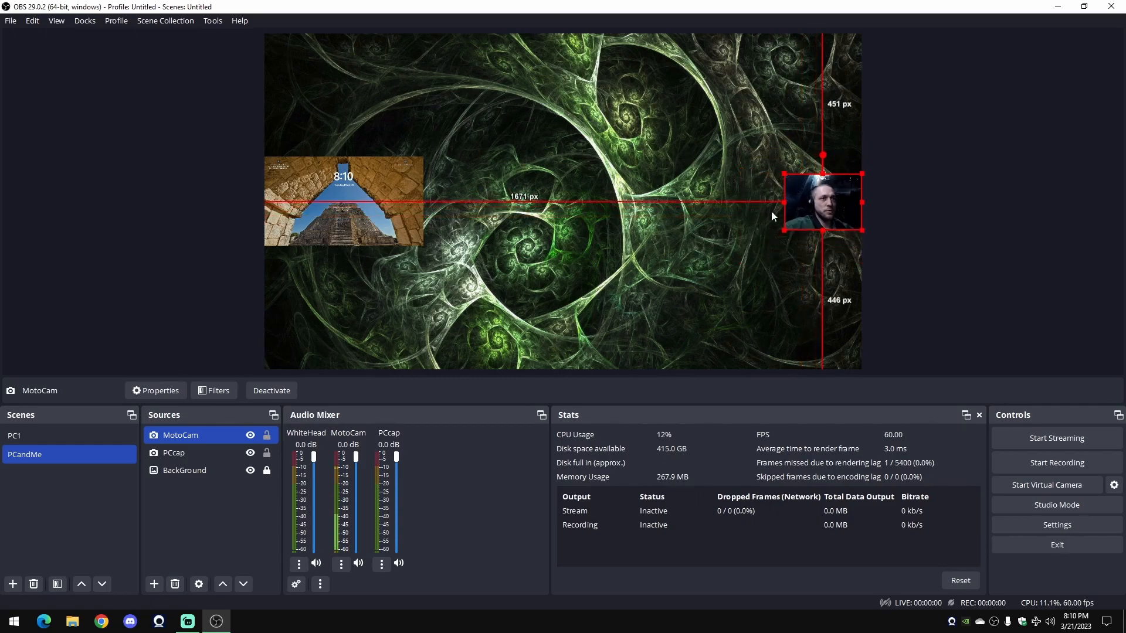
- Enlarge PCcap and MotoCam, and place PCcap about 238 px from the canvas's top edge and 846 px from the right edge
left_click(338, 196)
left_click_drag(422, 157, 598, 58)
left_click(838, 199)
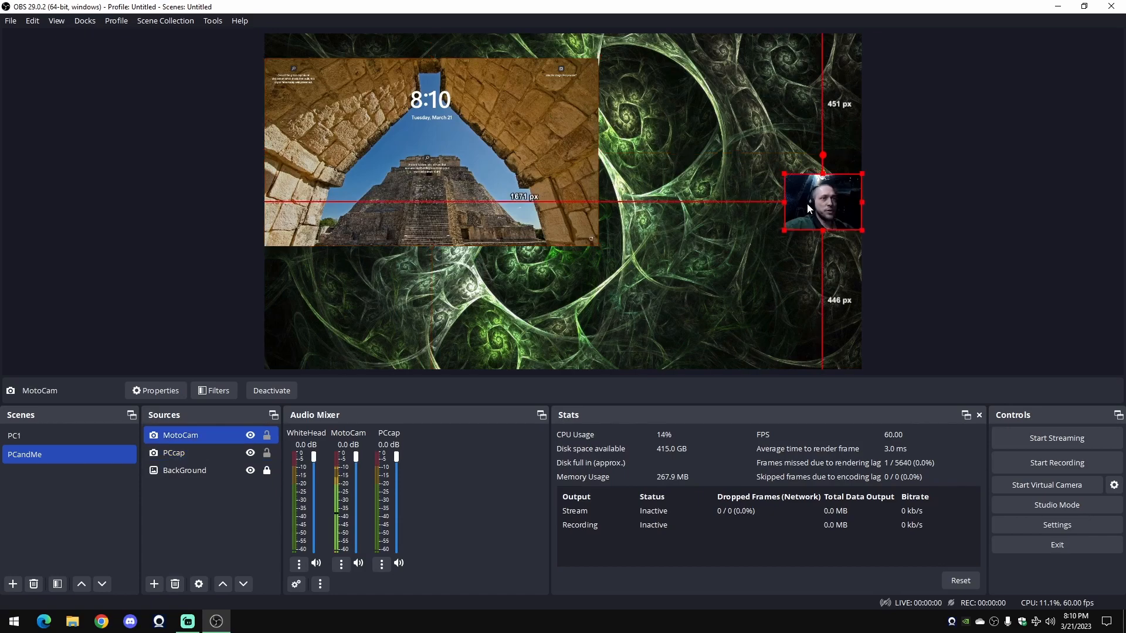
left_click_drag(782, 201, 673, 202)
left_click_drag(452, 148, 452, 197)
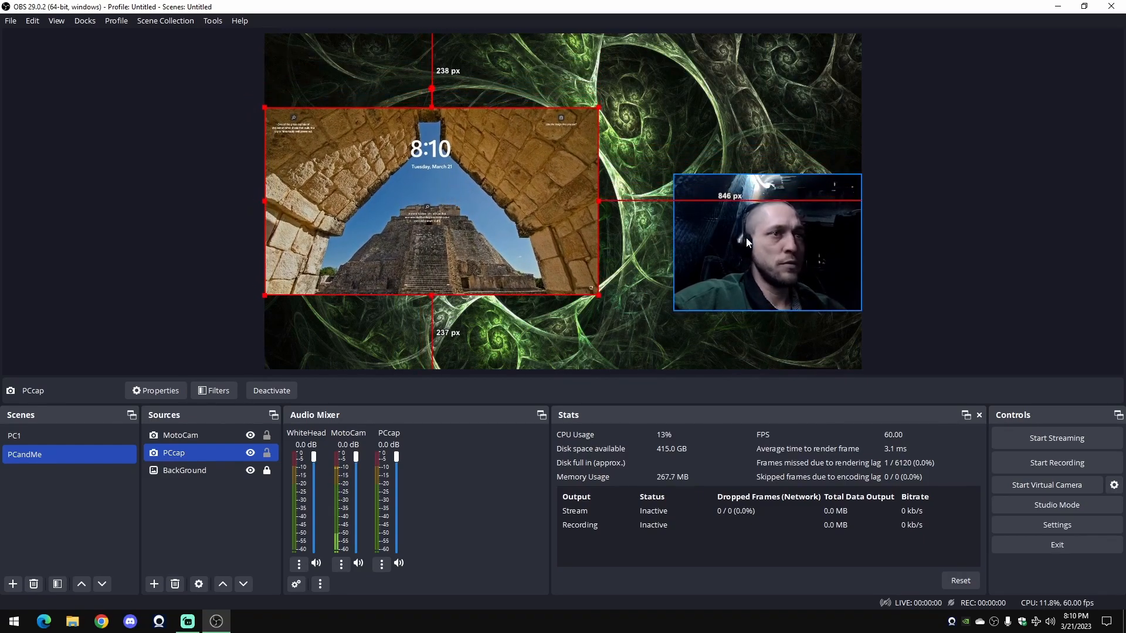
- Shrink MotoCam against the canvas's right edge, about 1564 px from the left edge and 410 px from the top, and deselect it
left_click(688, 237)
left_click_drag(678, 241, 796, 205)
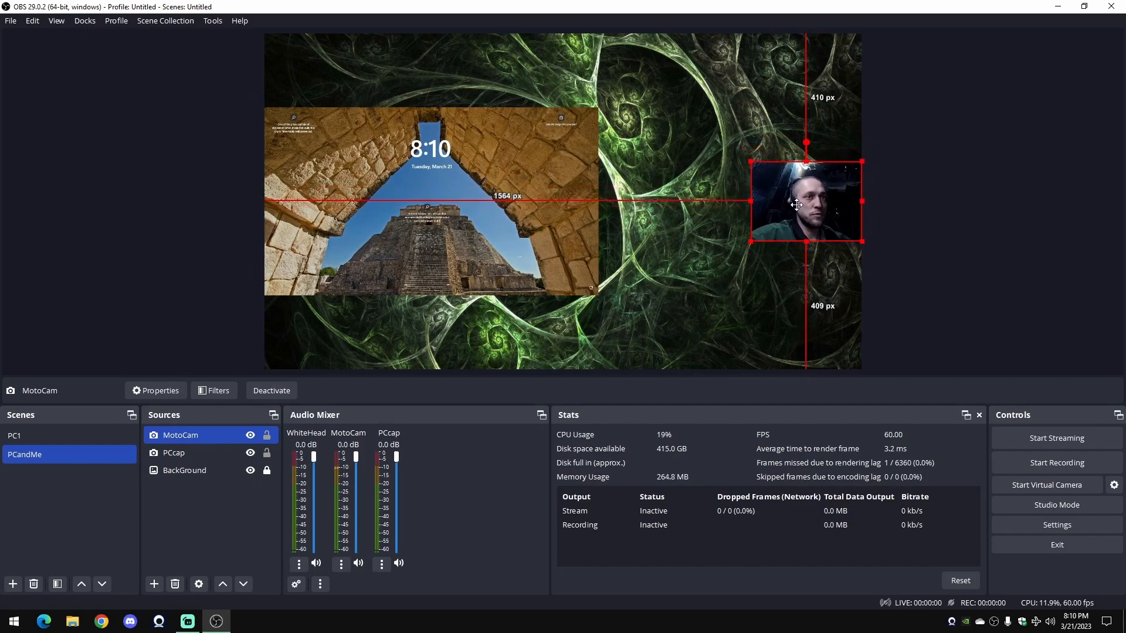
left_click(681, 179)
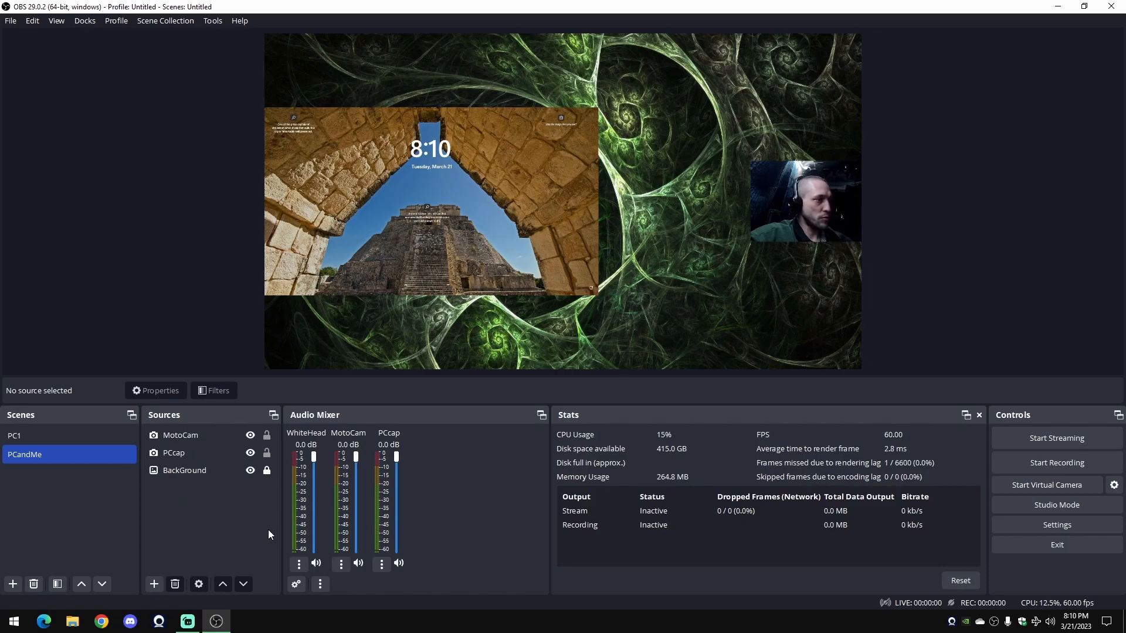
- Create a new scene named WebCam
right_click(47, 502)
left_click(84, 512)
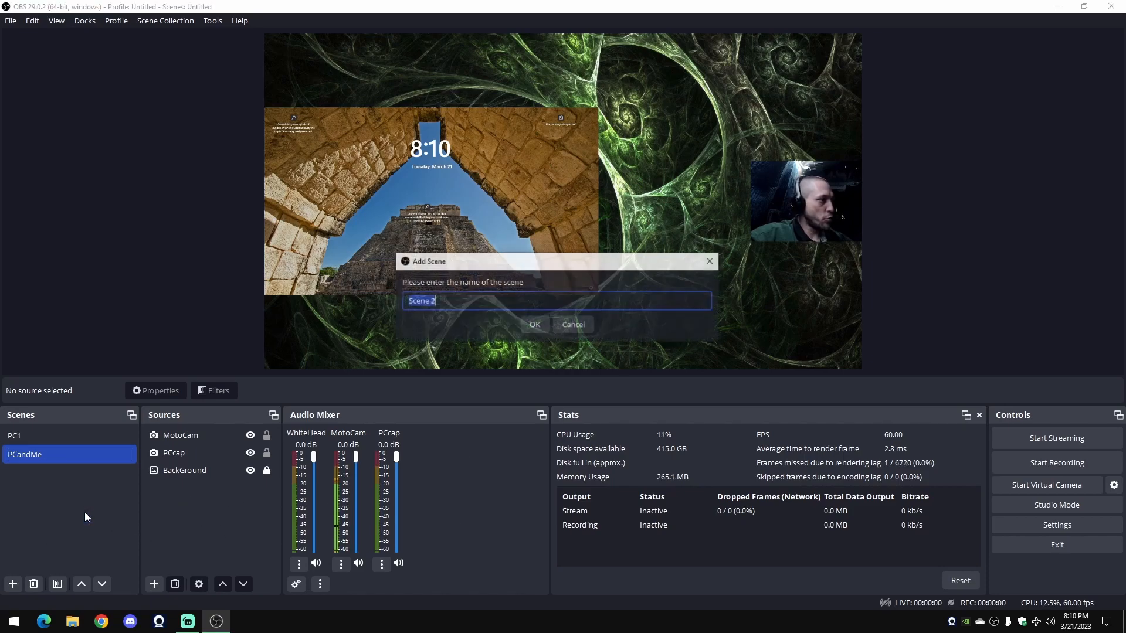
type("WebCam")
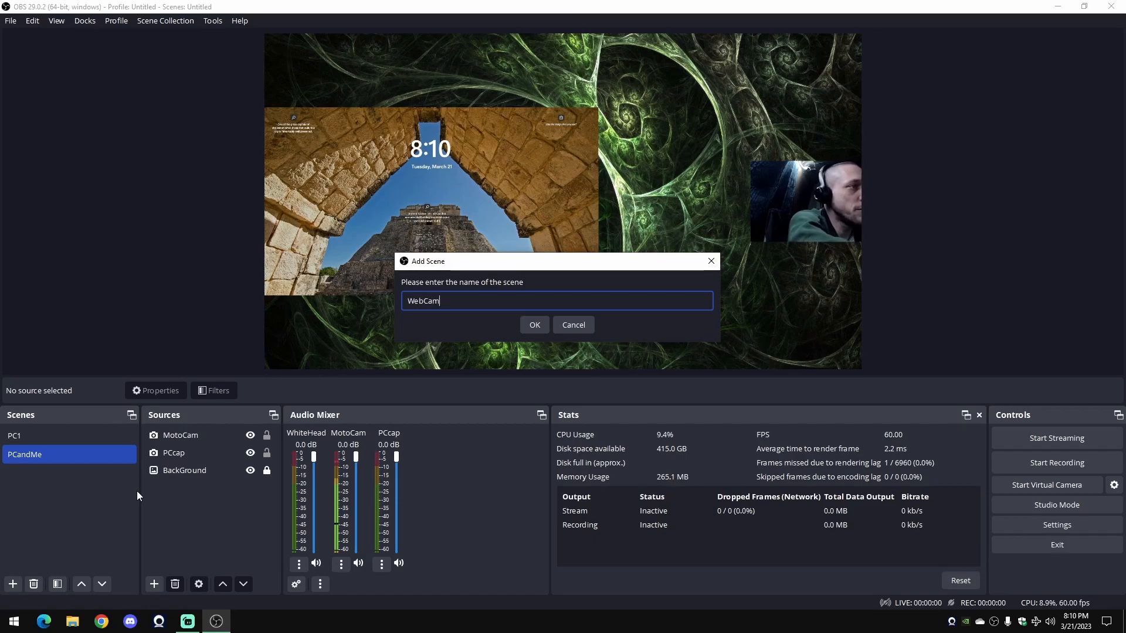
key("Return")
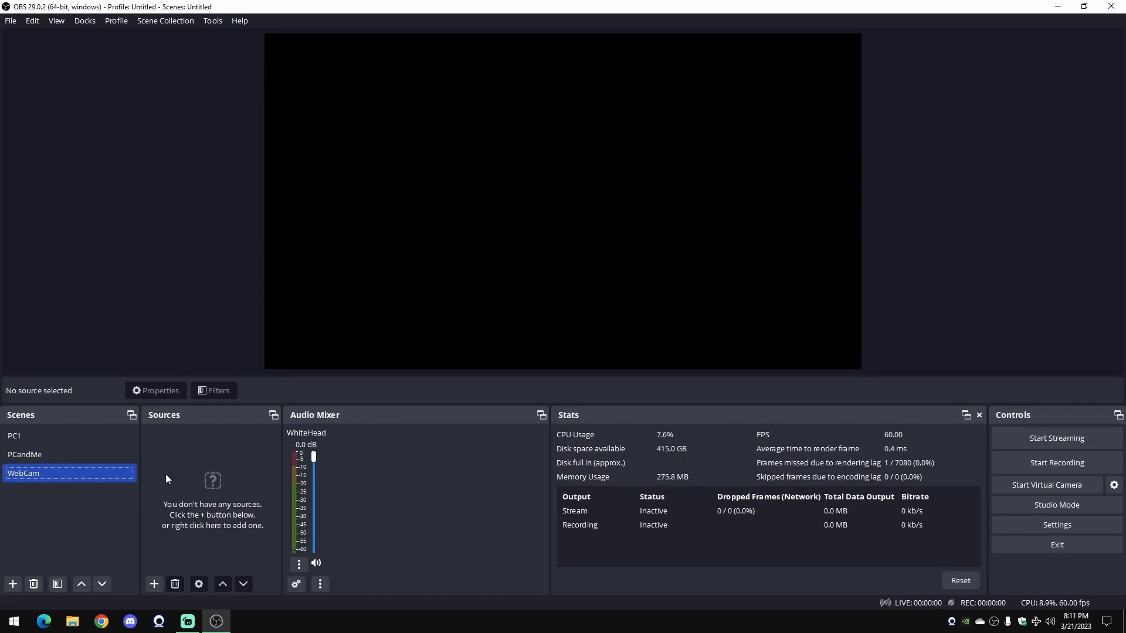
right_click(165, 474)
mouse_move(232, 482)
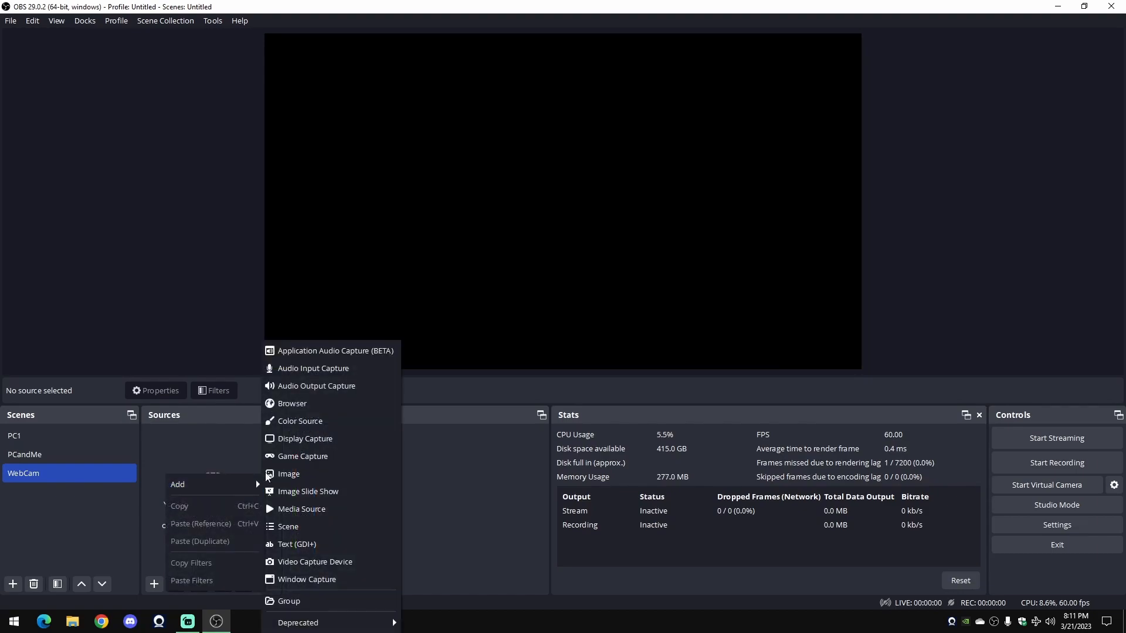
left_click(196, 445)
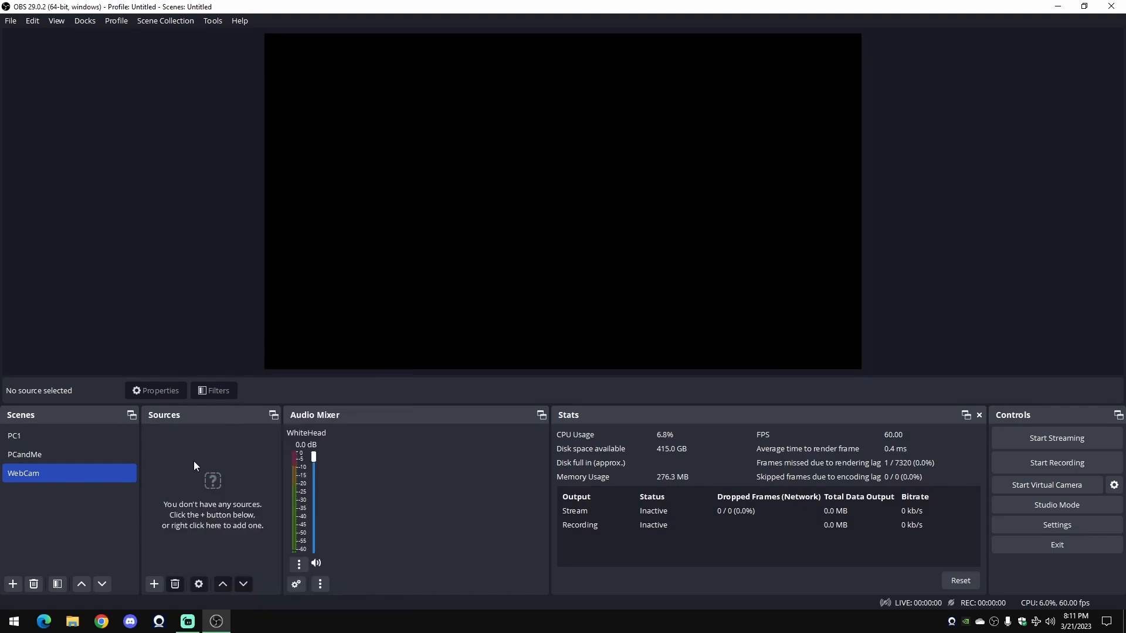
- Add the existing MotoCam video capture device as a visible source in the WebCam scene
right_click(195, 463)
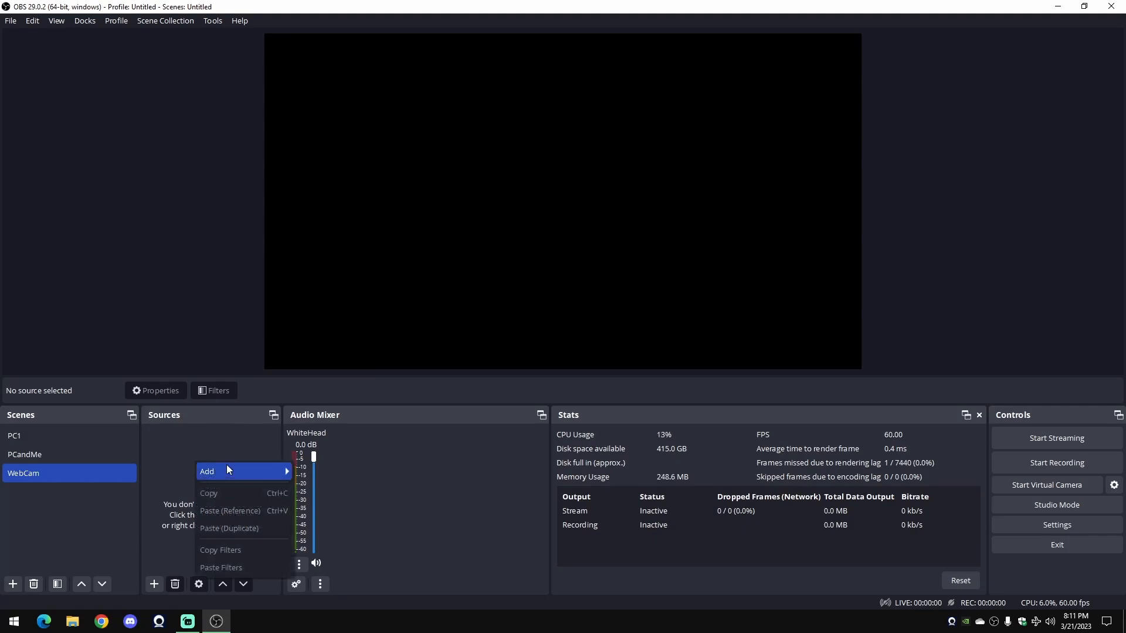
mouse_move(228, 472)
left_click(352, 561)
left_click(464, 267)
left_click(515, 288)
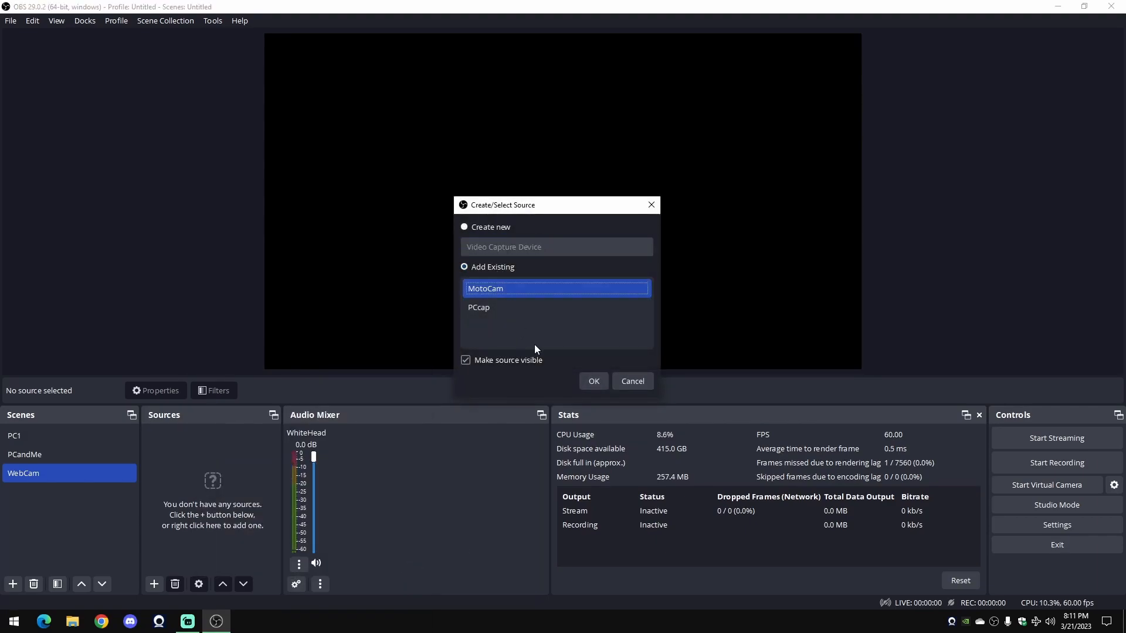
left_click(588, 382)
- Center MotoCam on the WebCam canvas, about 425 px from each side and 150 px from the top and bottom
left_click_drag(427, 126, 561, 171)
right_click(579, 223)
left_click(491, 241)
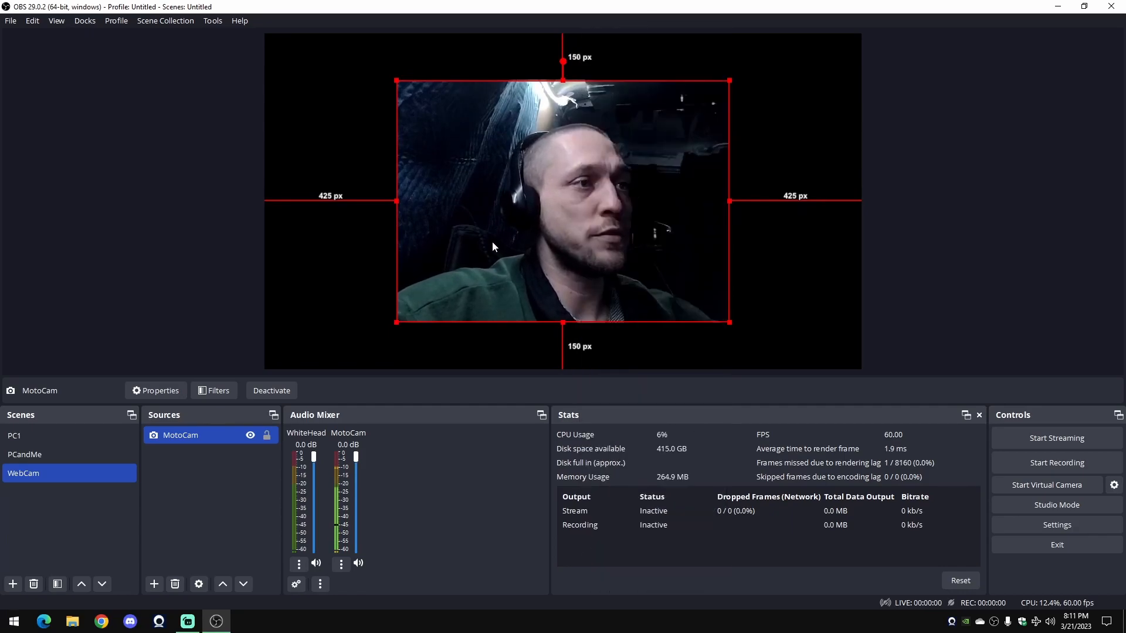
left_click(421, 344)
left_click(483, 244)
left_click(808, 304)
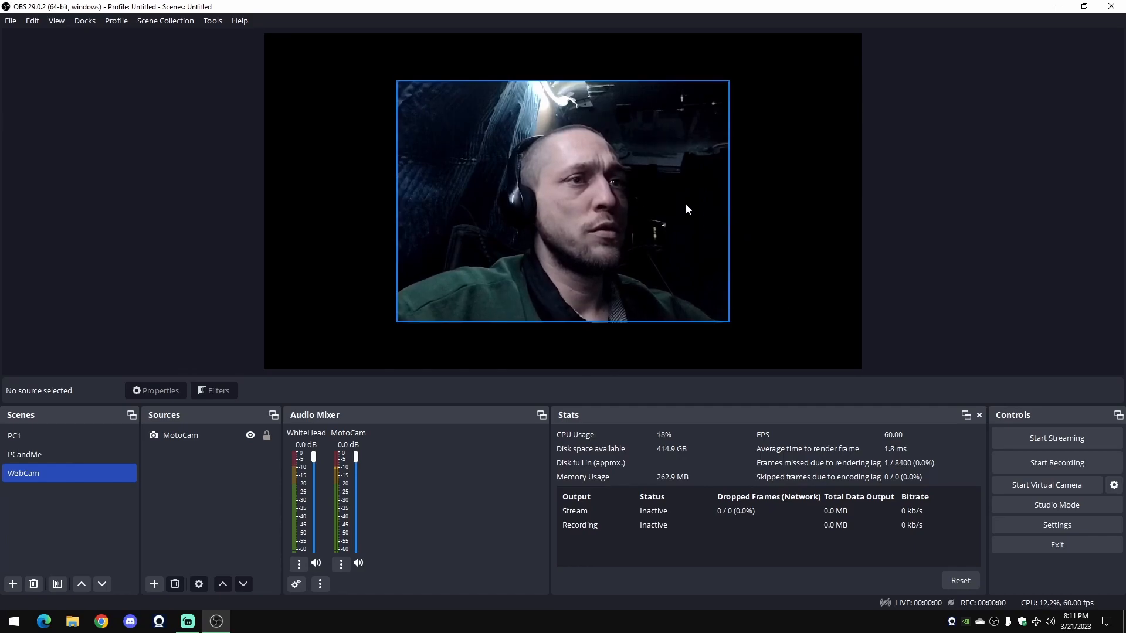
- Check the PCandMe scene, return to WebCam, and lock MotoCam in its centered position
left_click(97, 454)
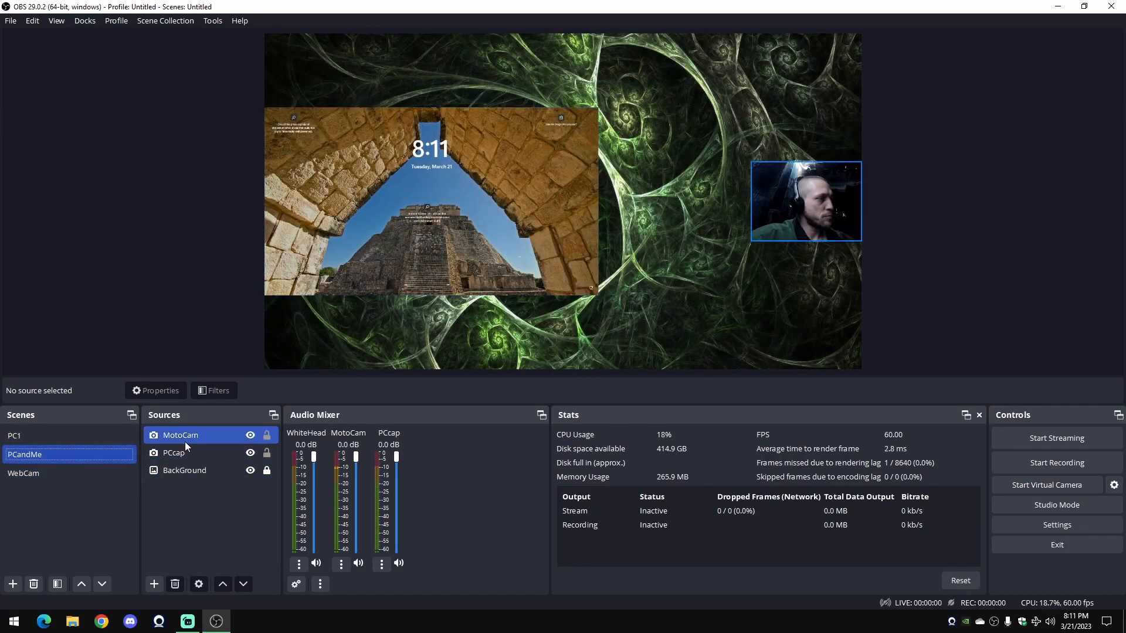
left_click(92, 475)
left_click(562, 217)
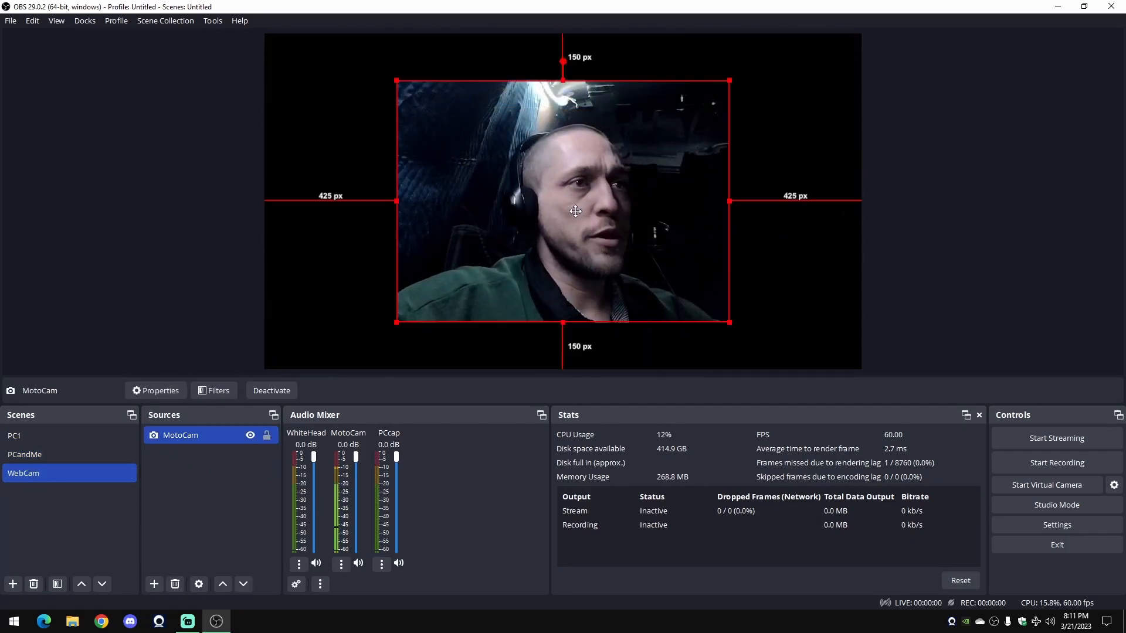
left_click_drag(581, 211, 573, 210)
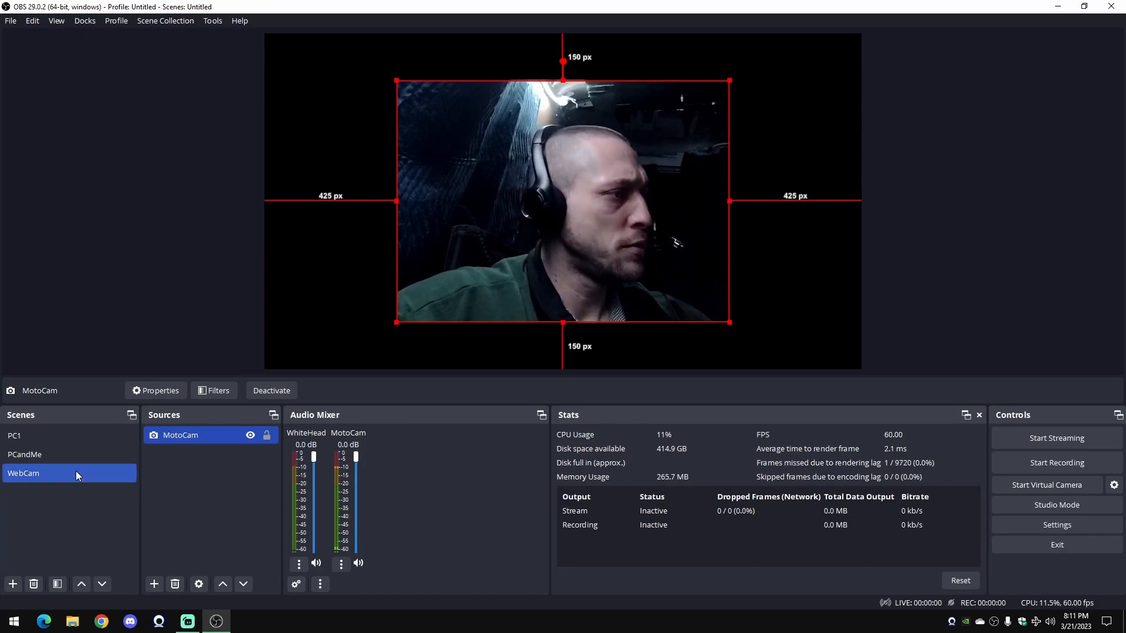
left_click(266, 435)
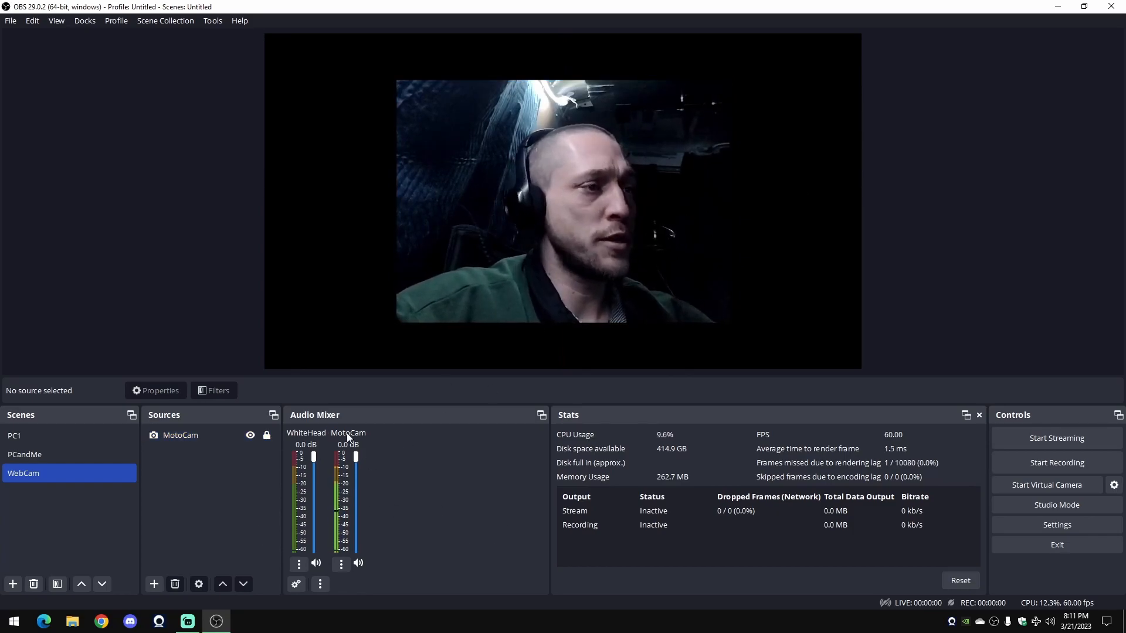
- Switch between the PCandMe and WebCam scenes to compare their layouts and audio mixer sources, ending on WebCam
left_click(94, 455)
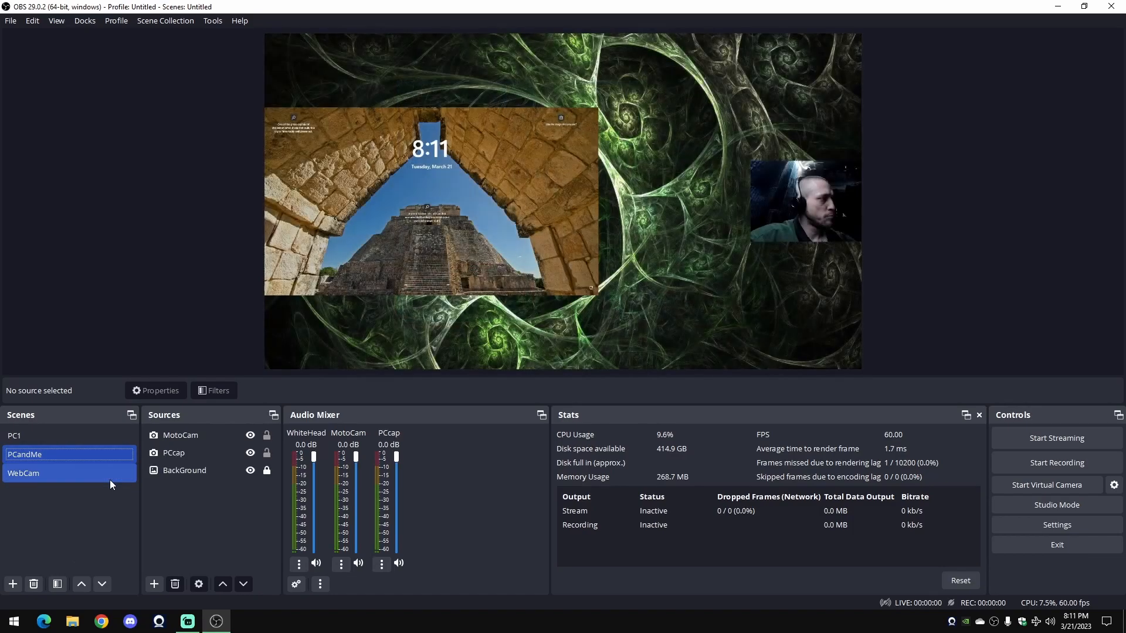
left_click(106, 474)
left_click(100, 455)
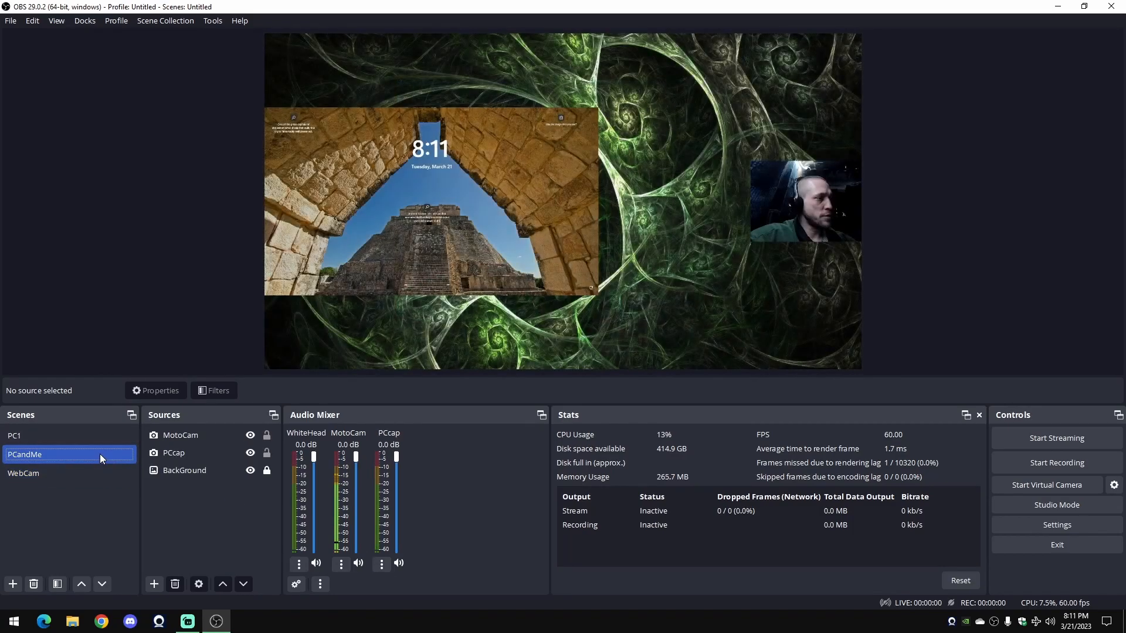
left_click(103, 470)
left_click(102, 455)
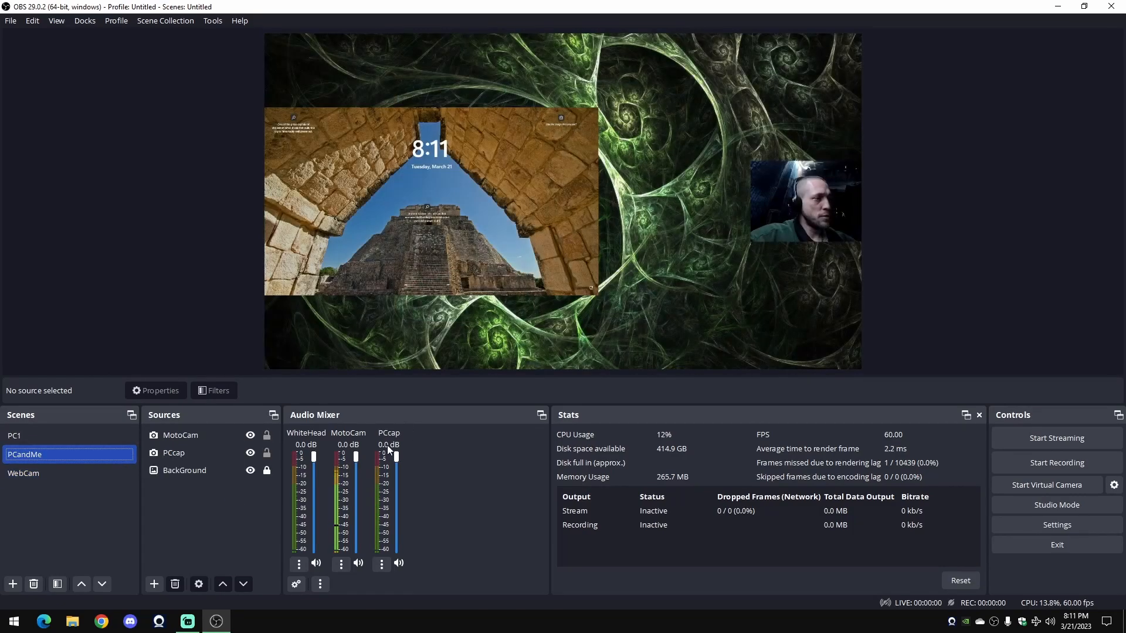
left_click(35, 474)
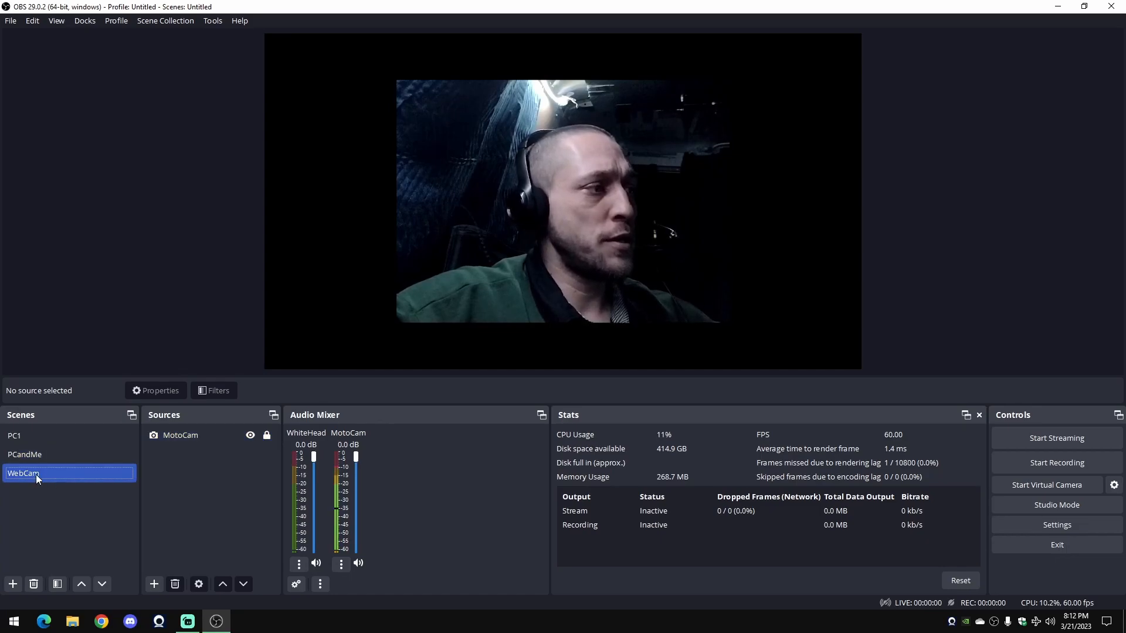
- Switch through the PC1, PCandMe and WebCam scenes to compare their layouts and audio mixer channels, ending on WebCam
left_click(263, 516)
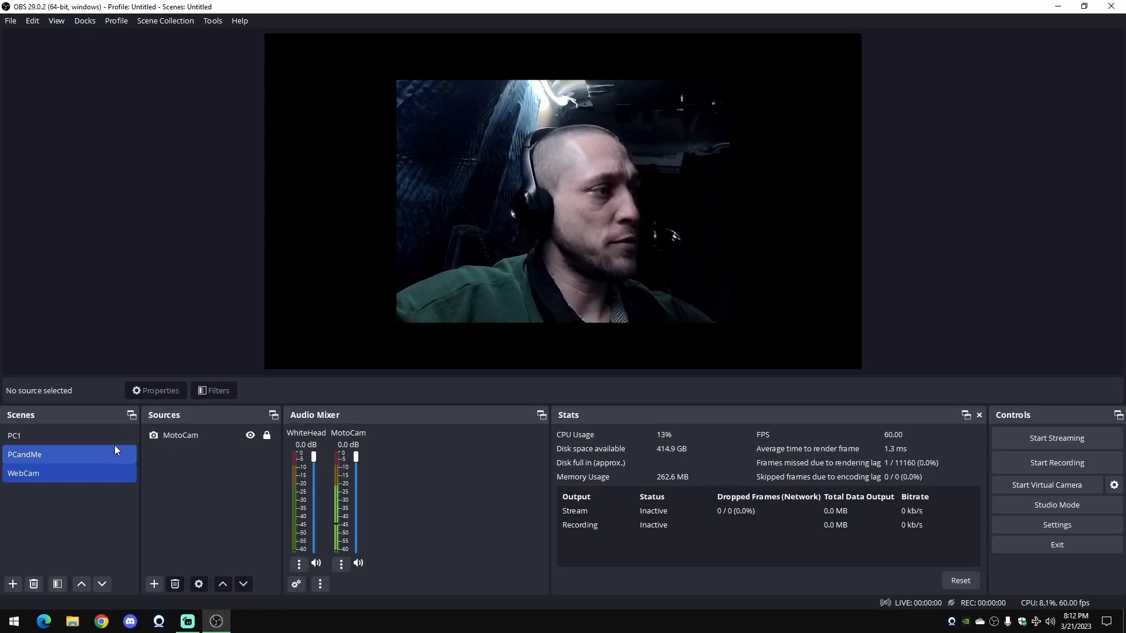
left_click(61, 441)
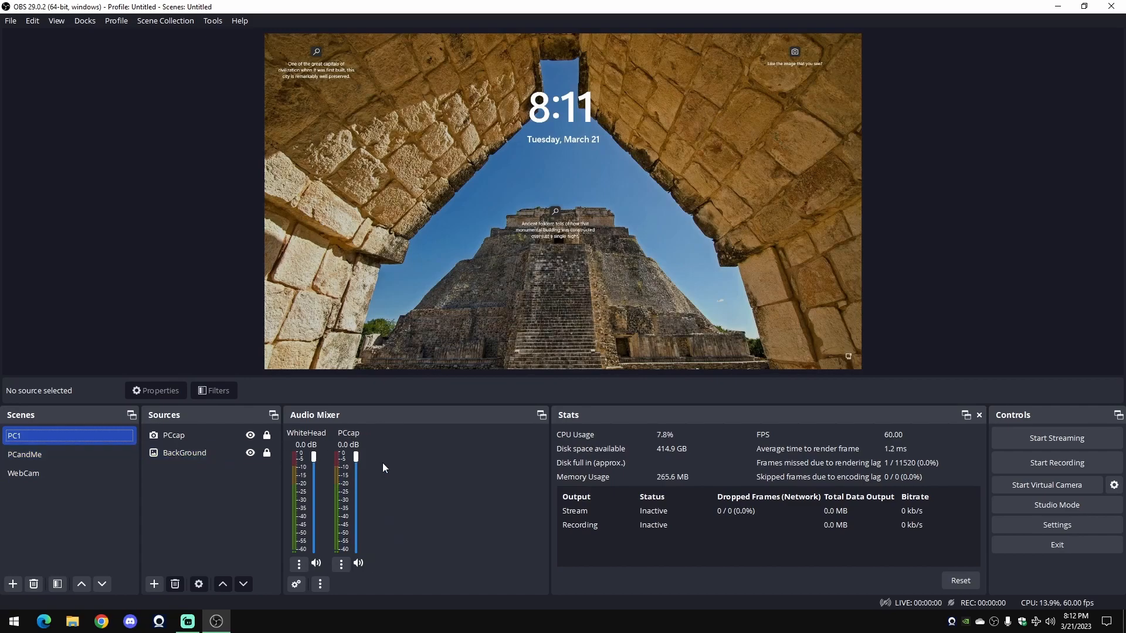
left_click(108, 453)
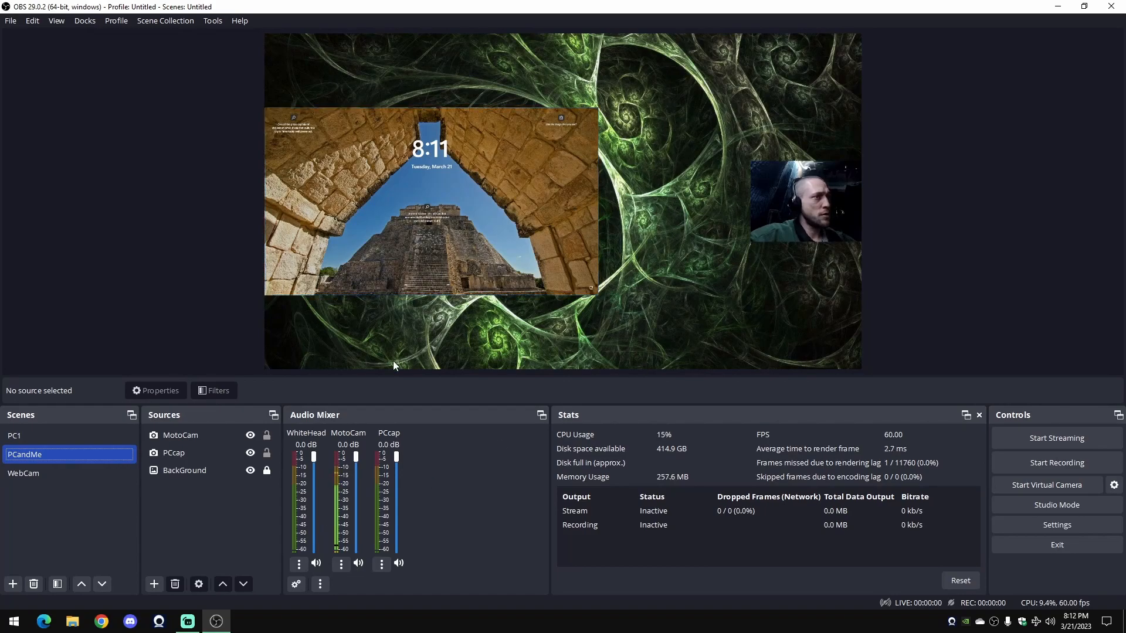
left_click(103, 434)
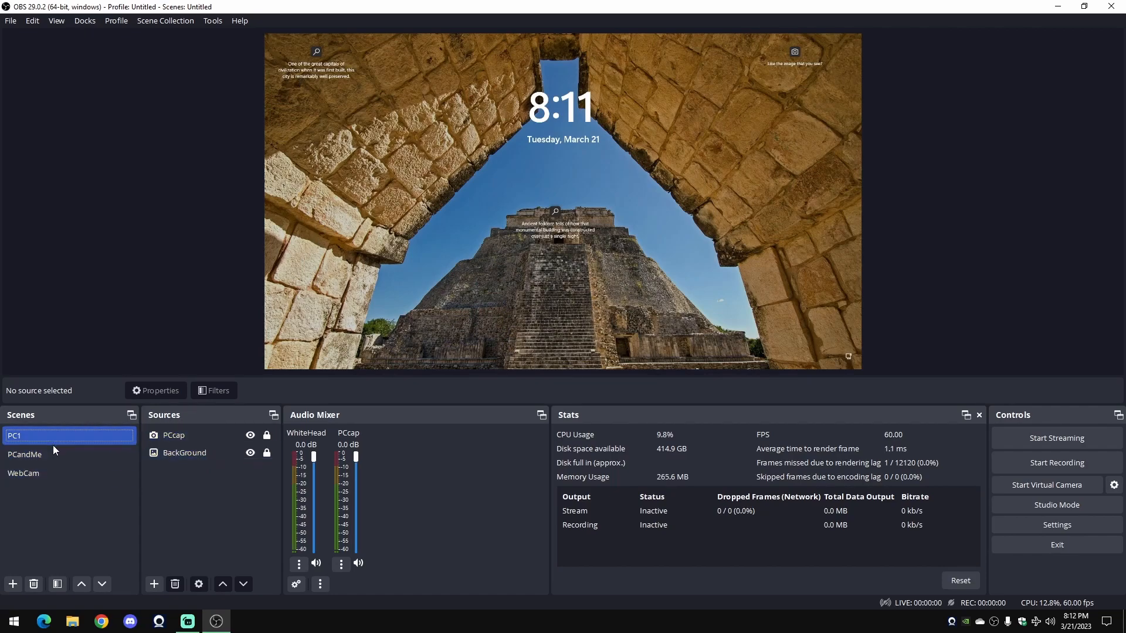
left_click(71, 454)
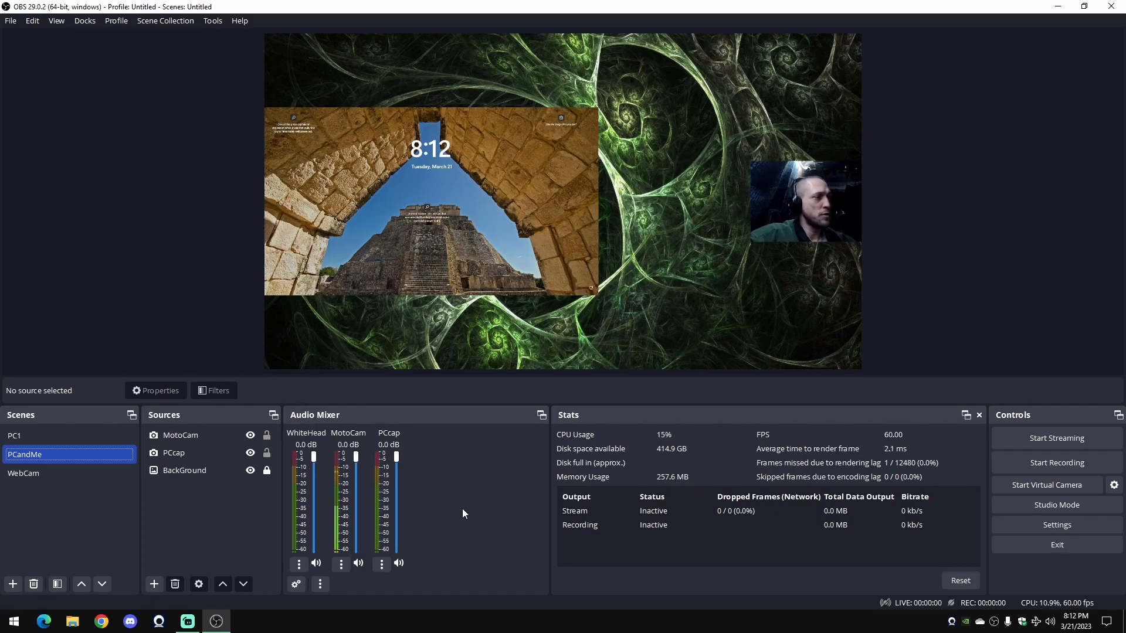
left_click(82, 473)
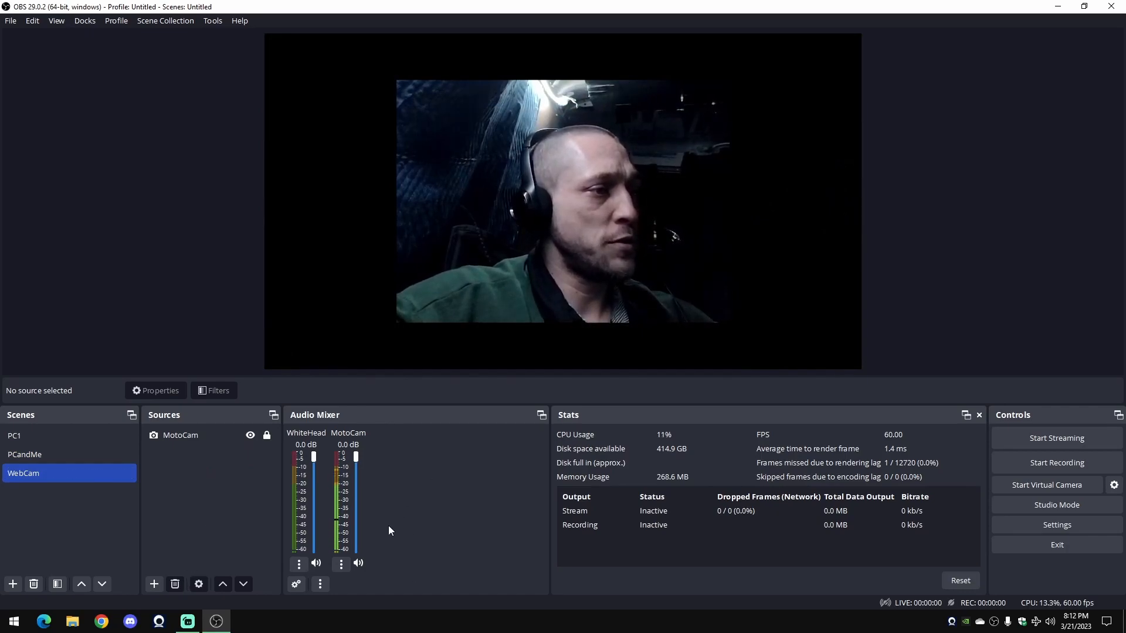
- Create a visible audio input capture source named PCcapAudio in the WebCam scene
right_click(180, 459)
mouse_move(247, 468)
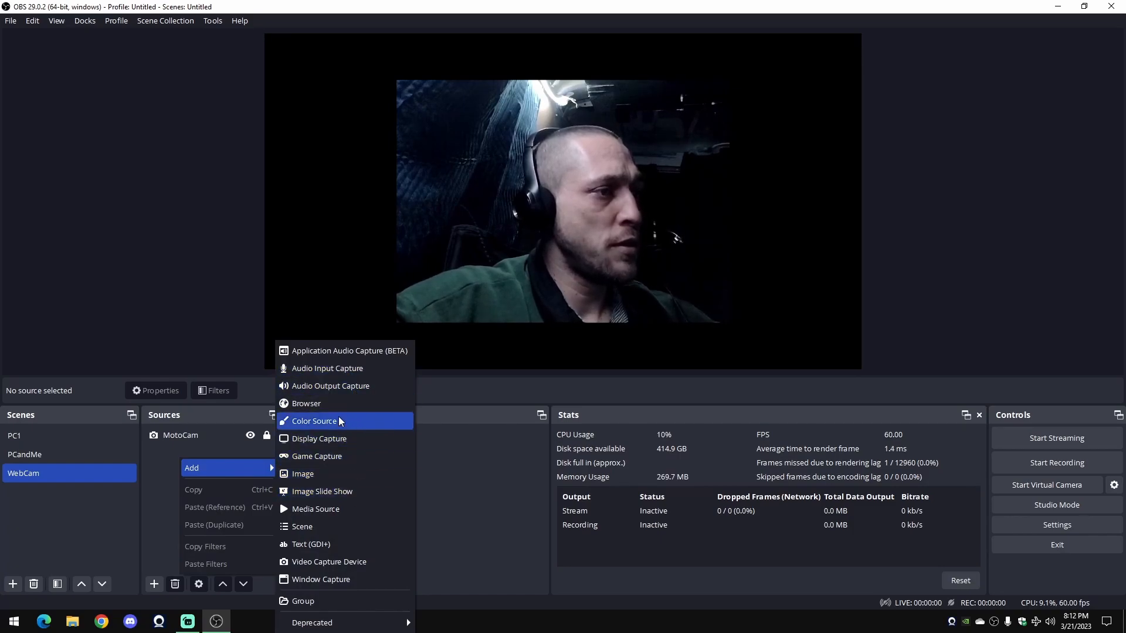
left_click(339, 369)
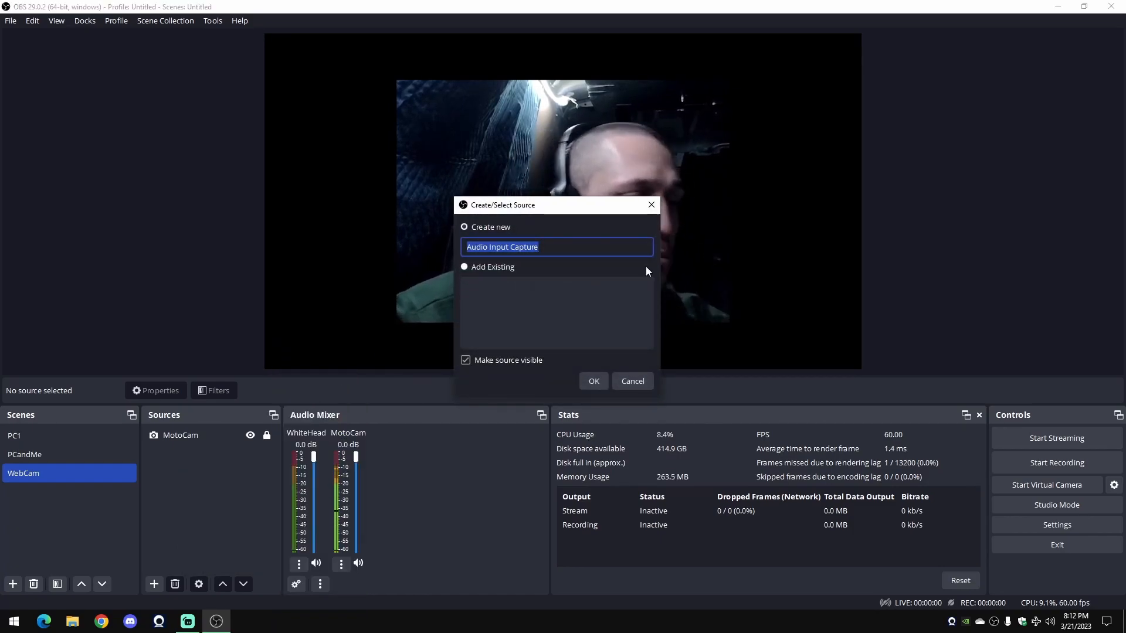
type("PC")
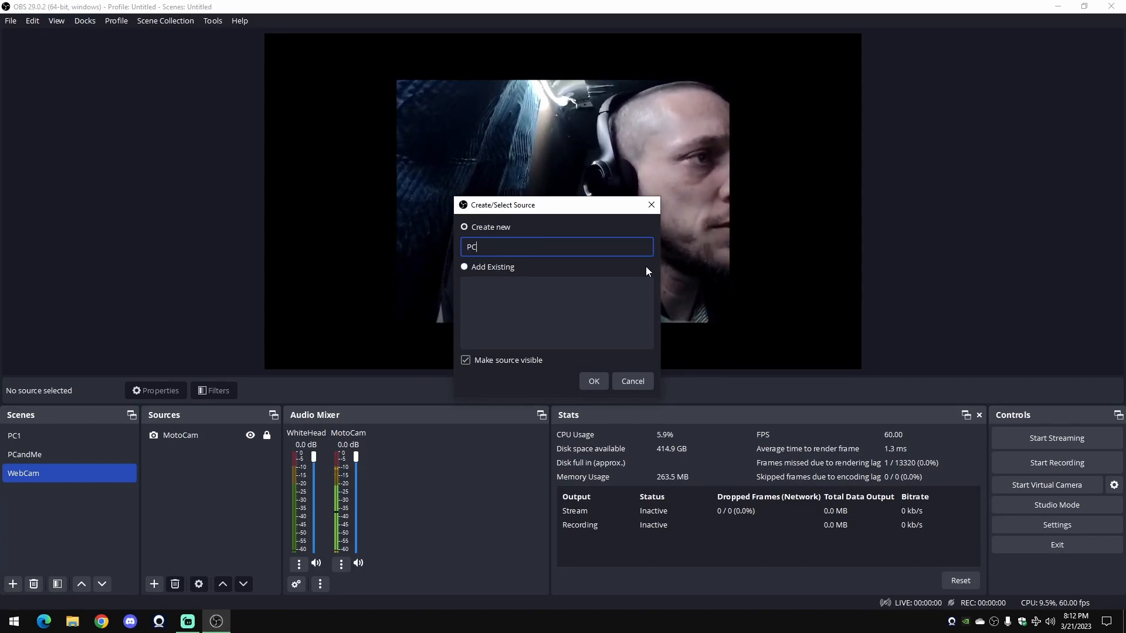
type("capA")
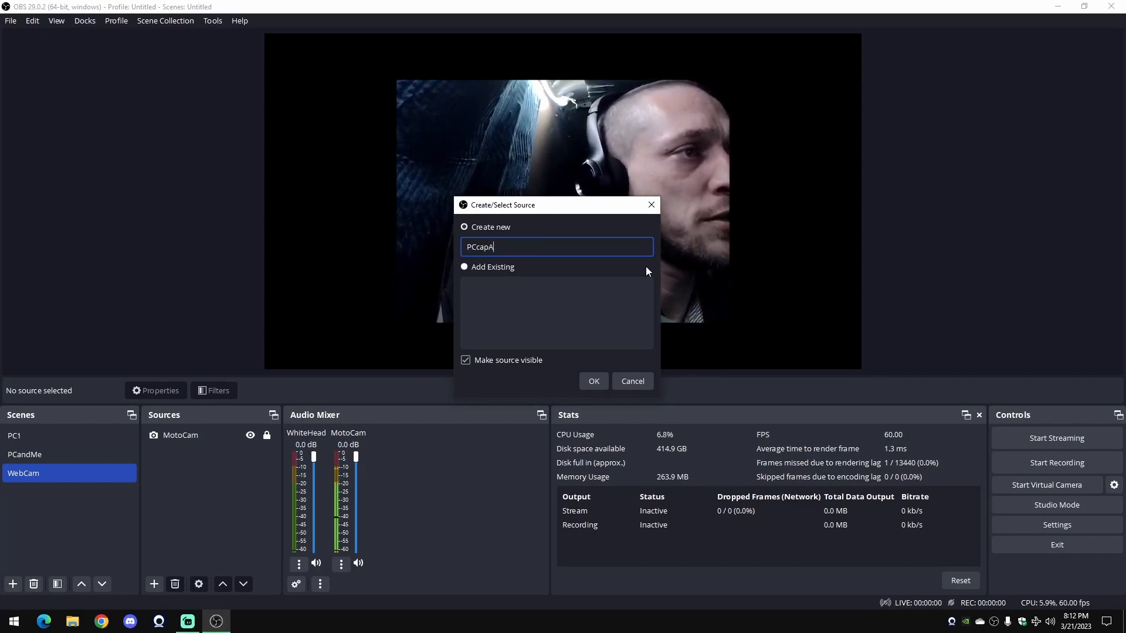
type("udio")
key("Return")
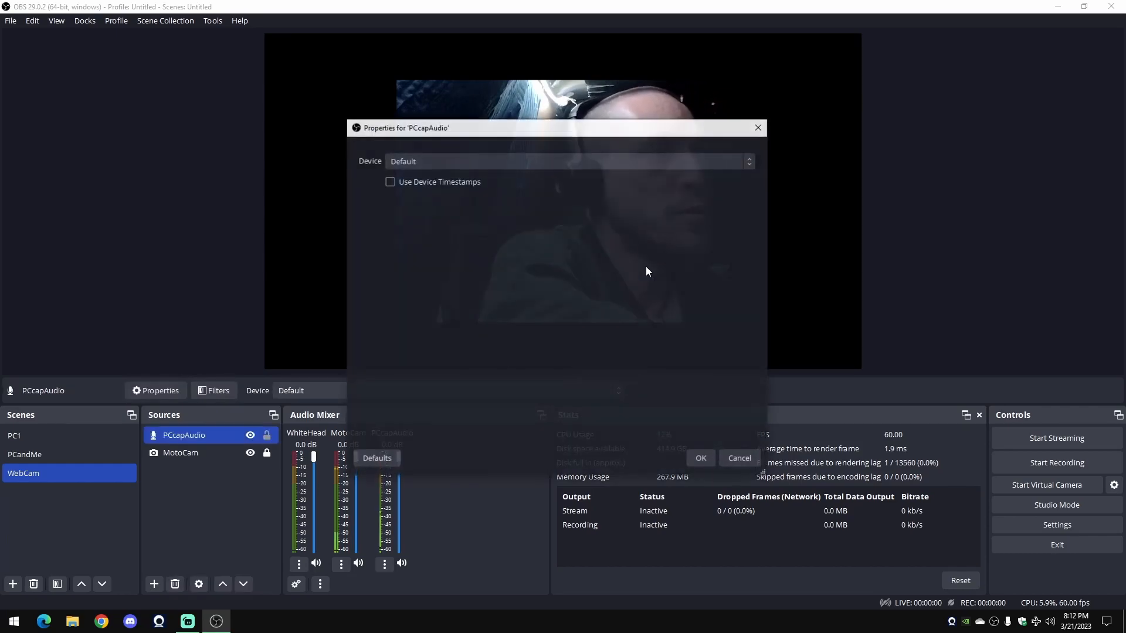
- Set PCcapAudio's device to HDMI (EVGA XR1 Lite Capture Box Audio) and accept its properties
left_click(498, 160)
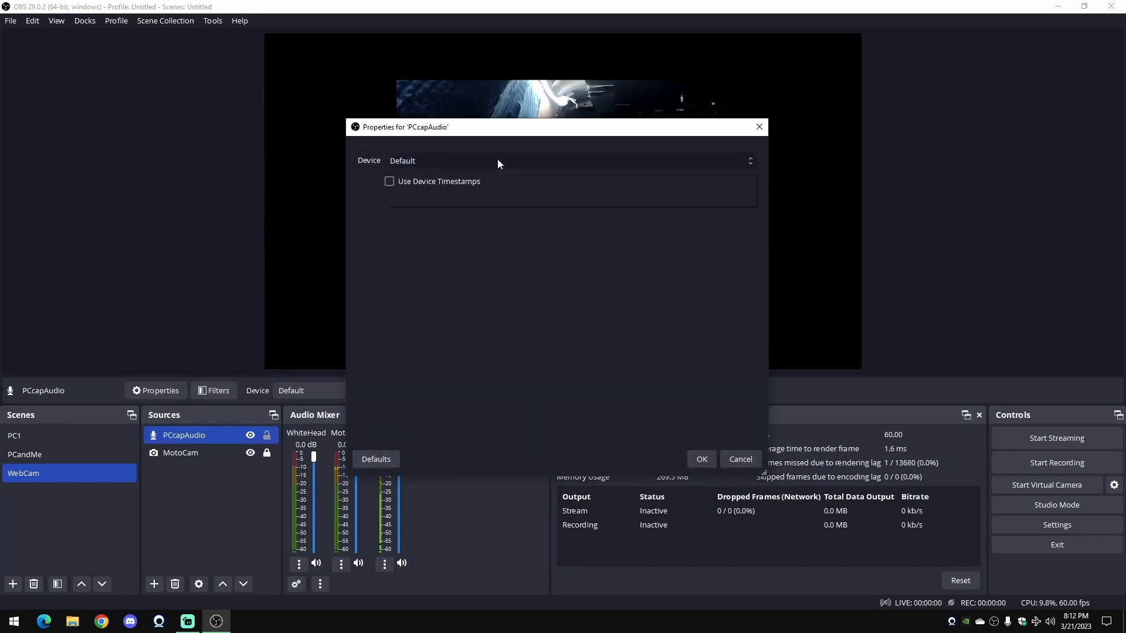
left_click(498, 187)
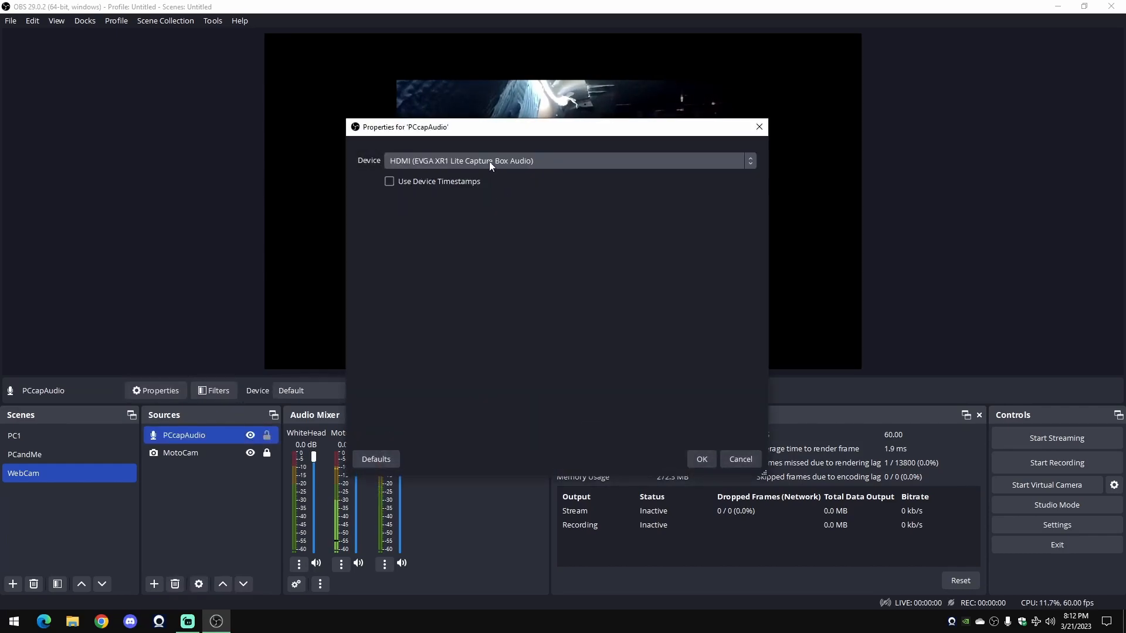
left_click(445, 181)
left_click(694, 462)
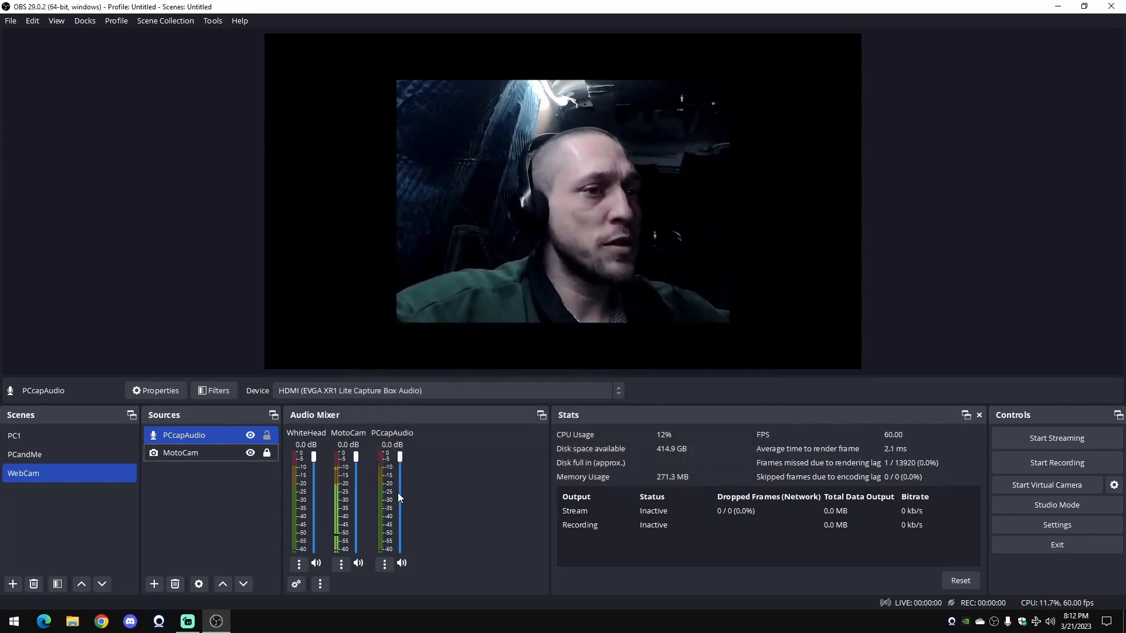
- Lock PCcapAudio and move MotoCam above it in the WebCam scene's source order
left_click(247, 478)
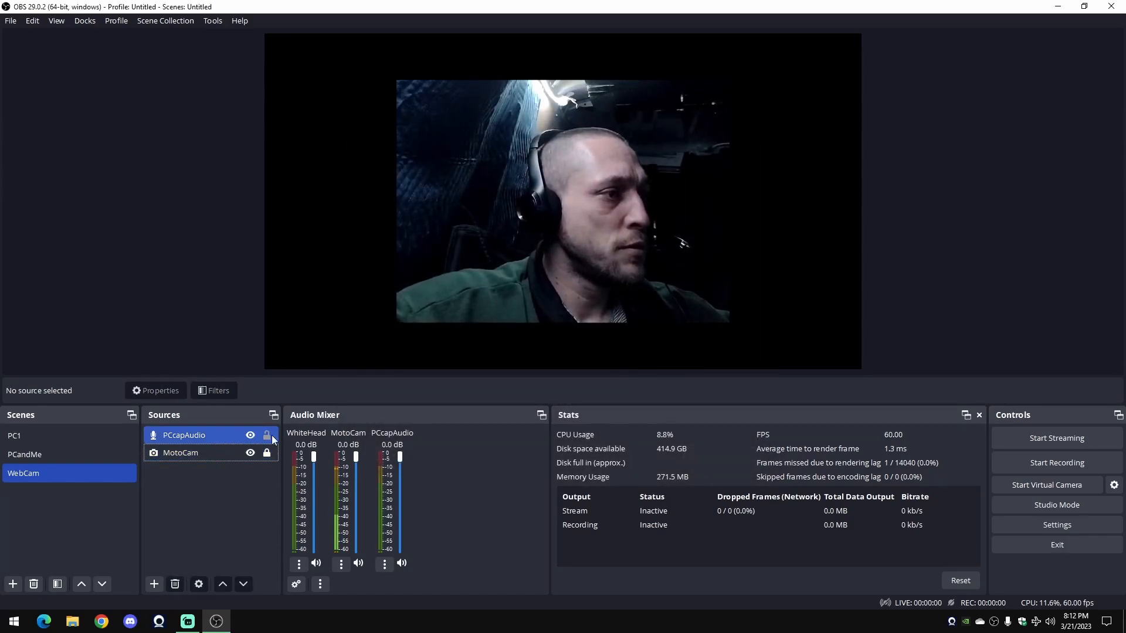
left_click(236, 438)
left_click(215, 459, "ctrl")
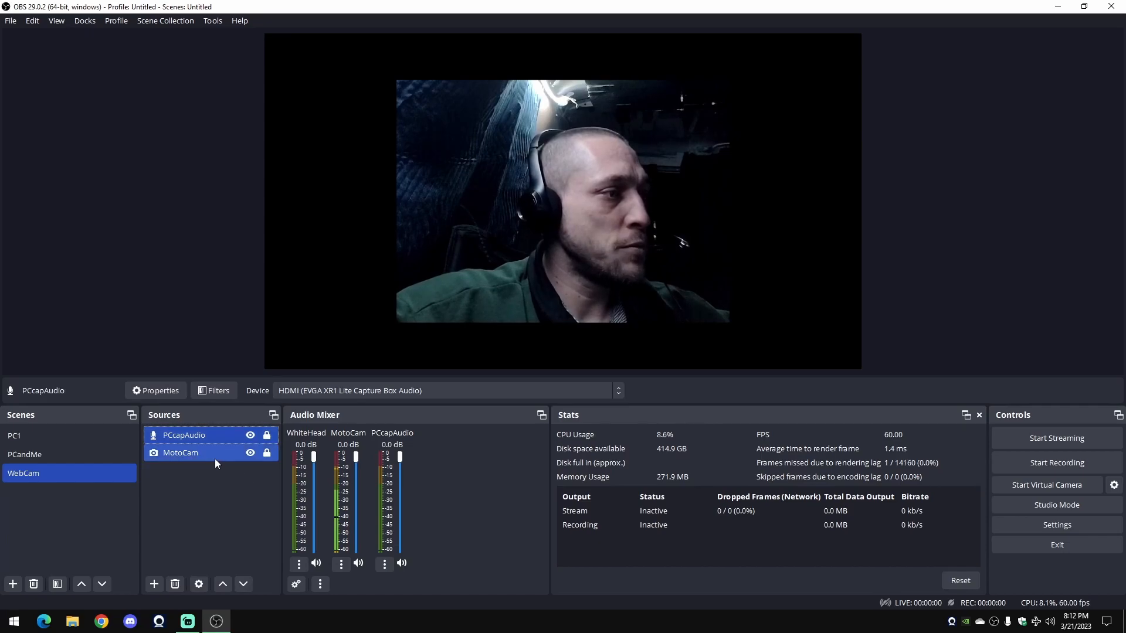
left_click(215, 459)
left_click(223, 583)
left_click(212, 507)
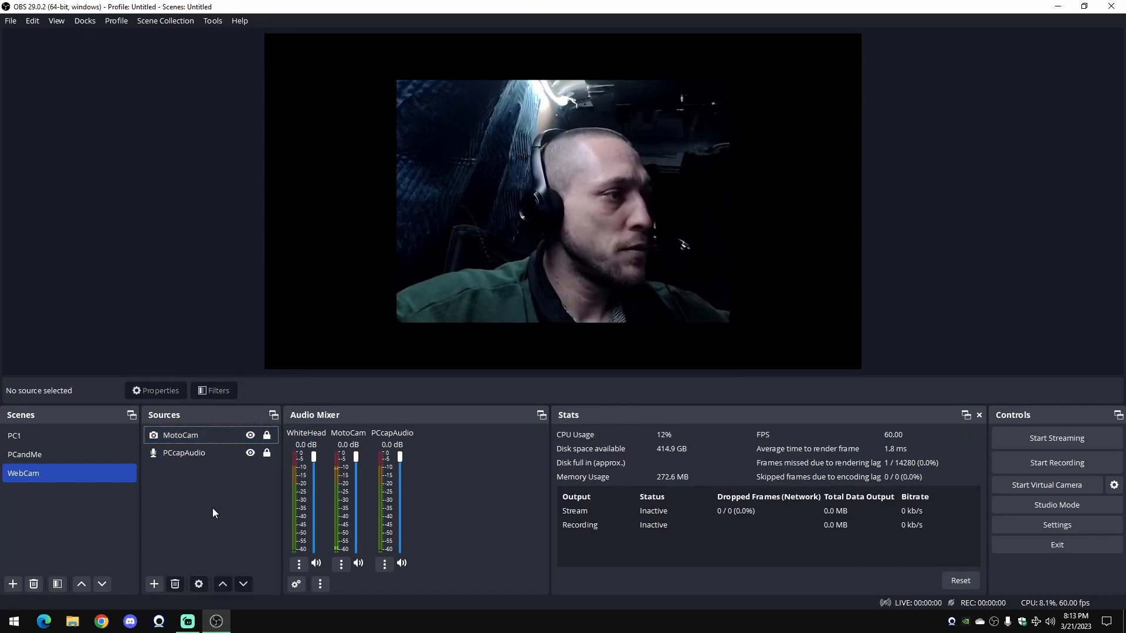
- Add the existing BackGround image as a visible source in the WebCam scene
right_click(213, 508)
mouse_move(254, 519)
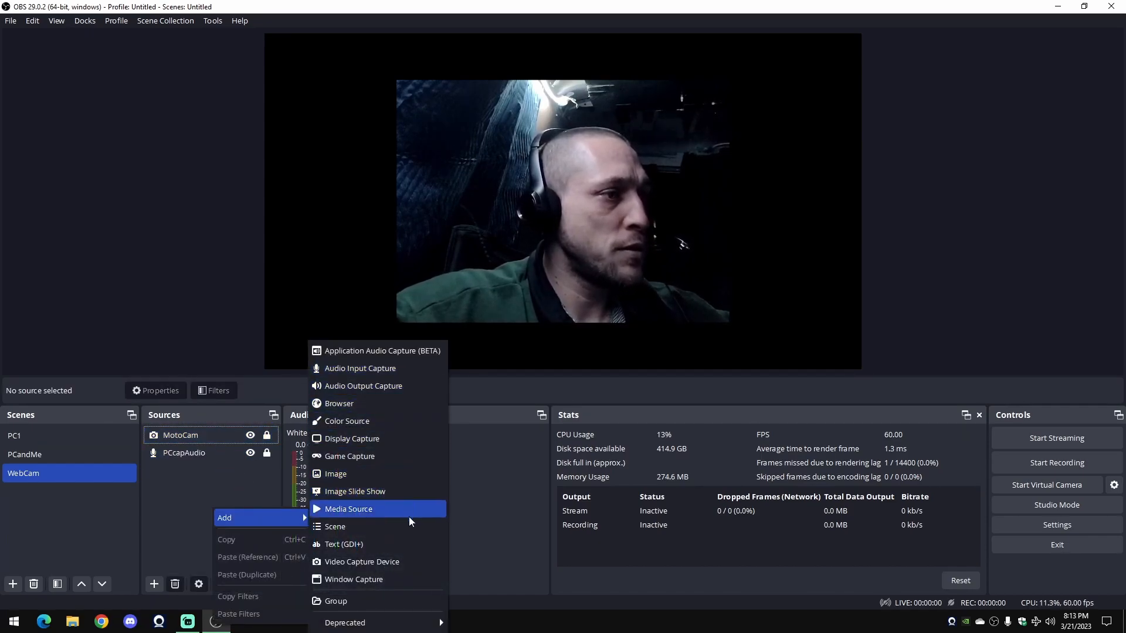
left_click(407, 472)
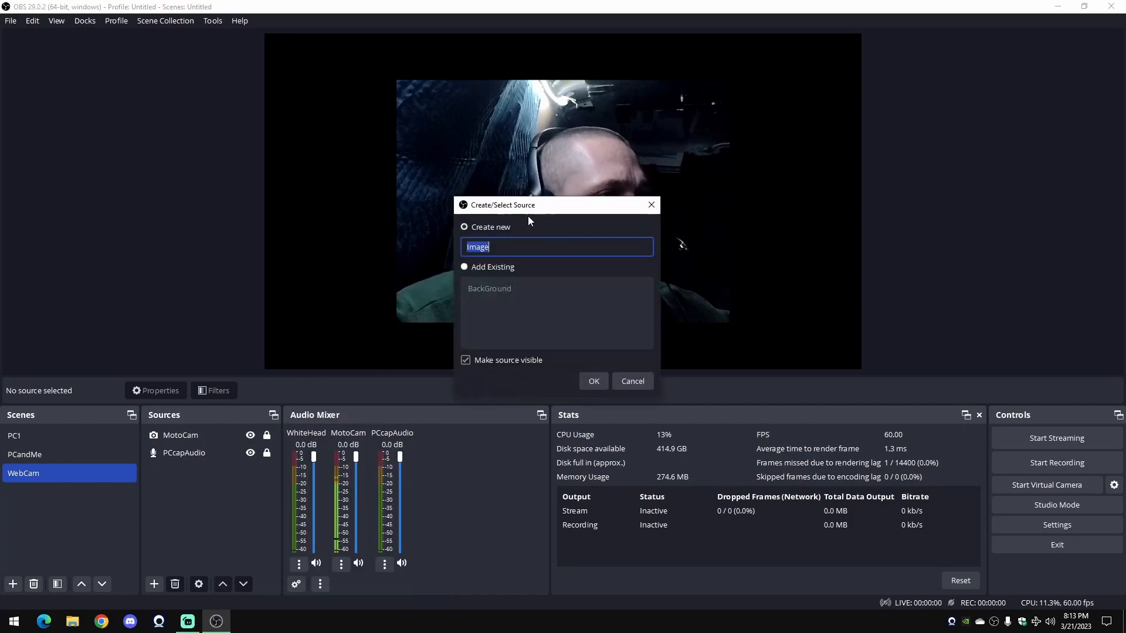
left_click(505, 272)
left_click(509, 287)
left_click(593, 381)
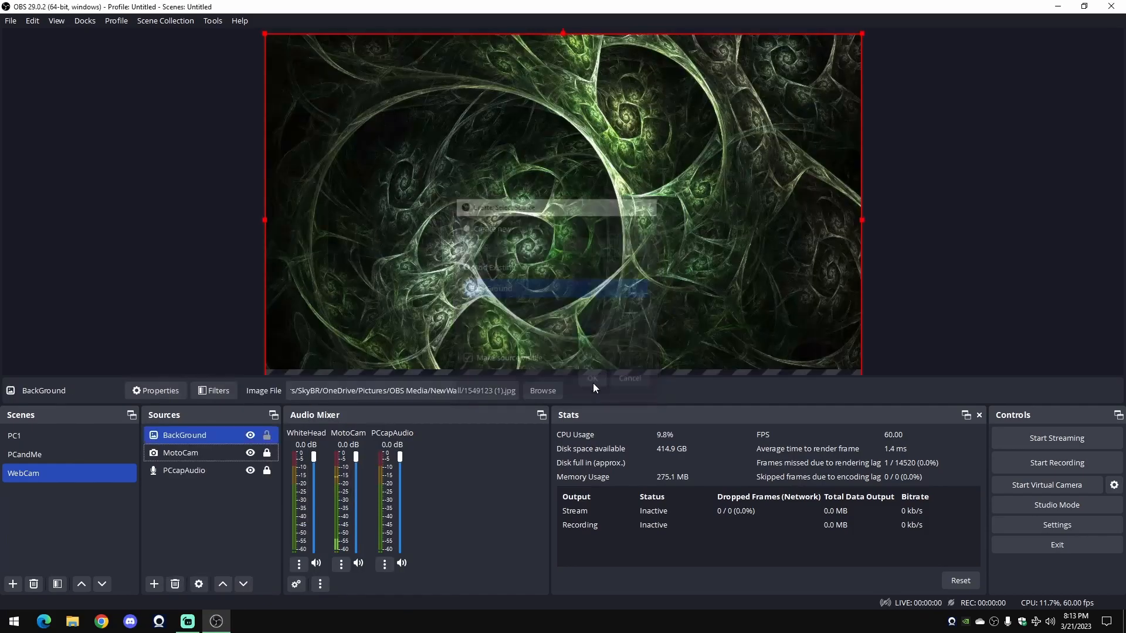
- Lock BackGround and move it below MotoCam and PCcapAudio in the WebCam scene's source order
left_click(266, 435)
left_click(237, 450, "ctrl")
left_click(237, 450, "ctrl")
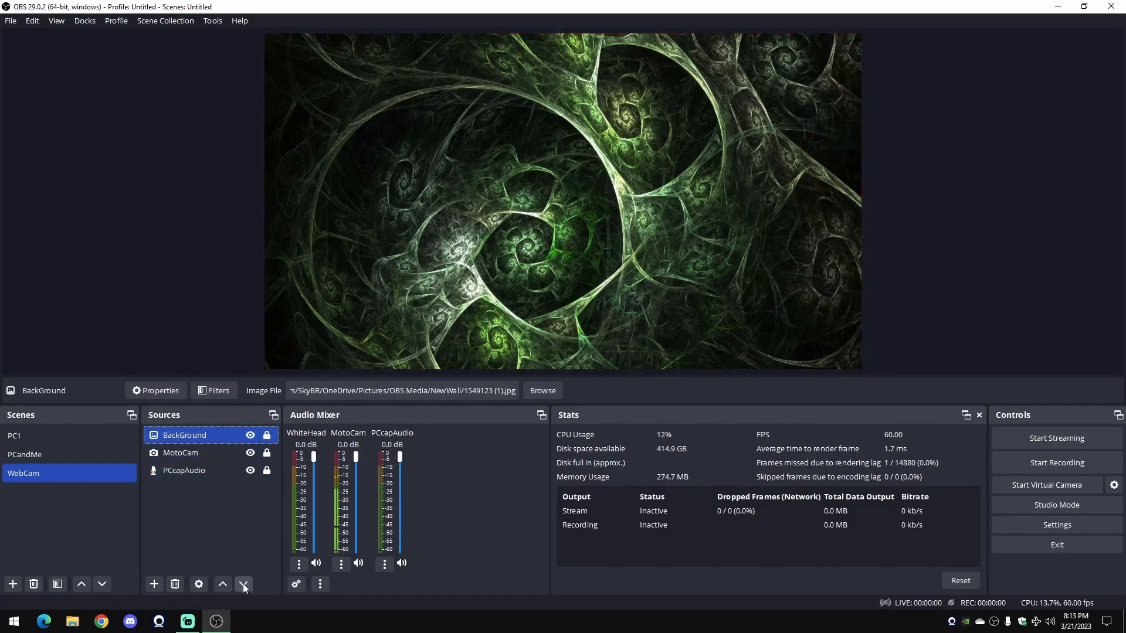
left_click(243, 583)
left_click(243, 584)
left_click(236, 519)
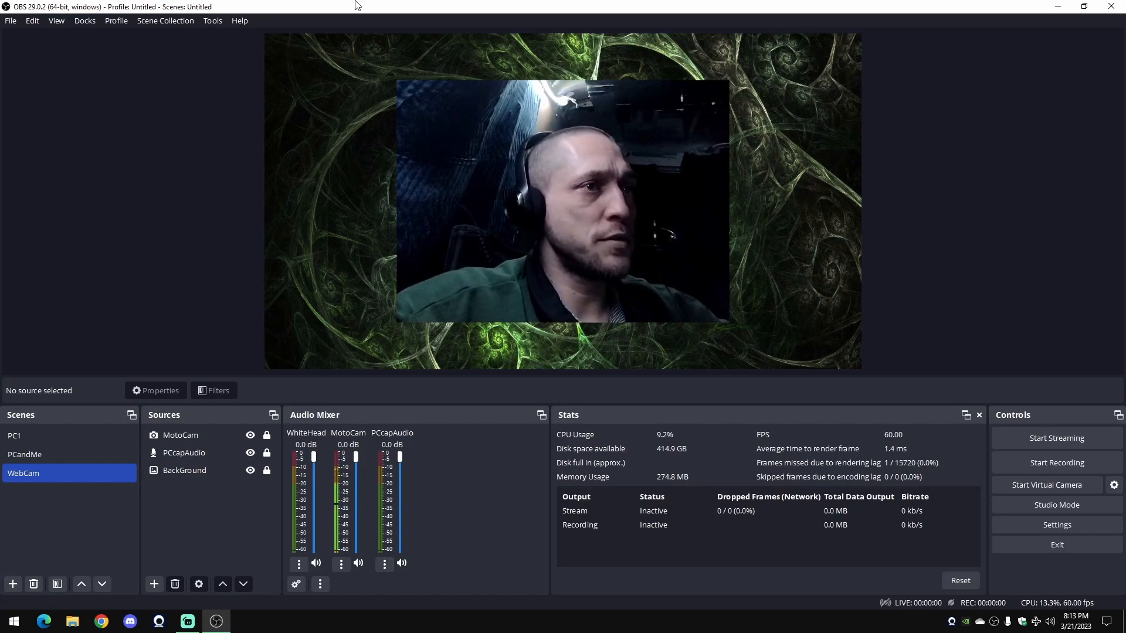
right_click(248, 502)
mouse_move(322, 510)
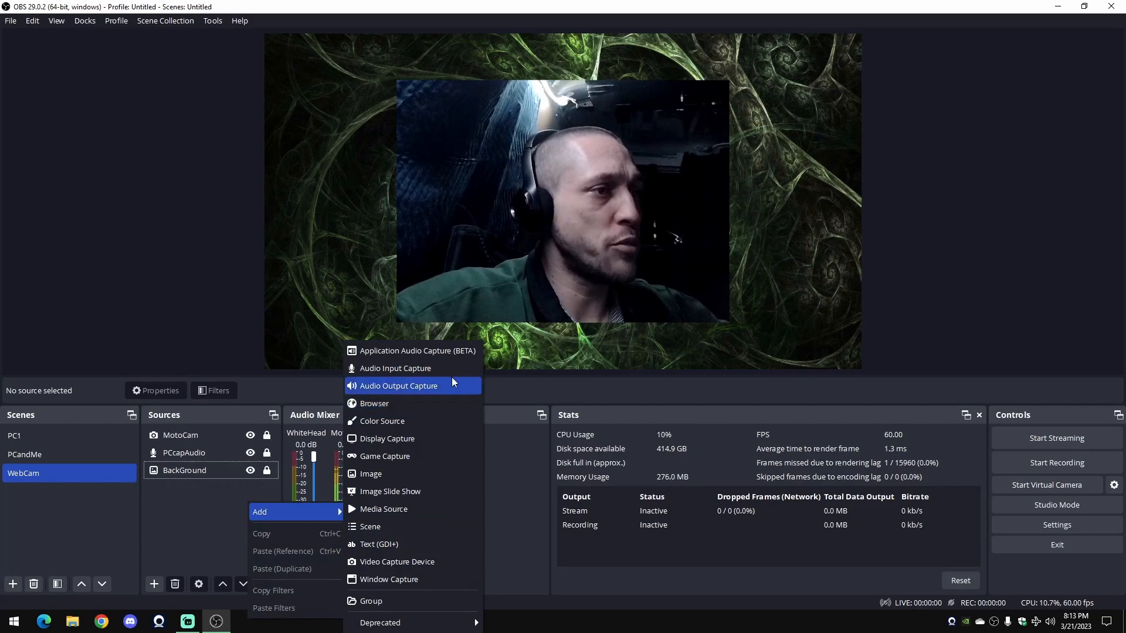
left_click(532, 459)
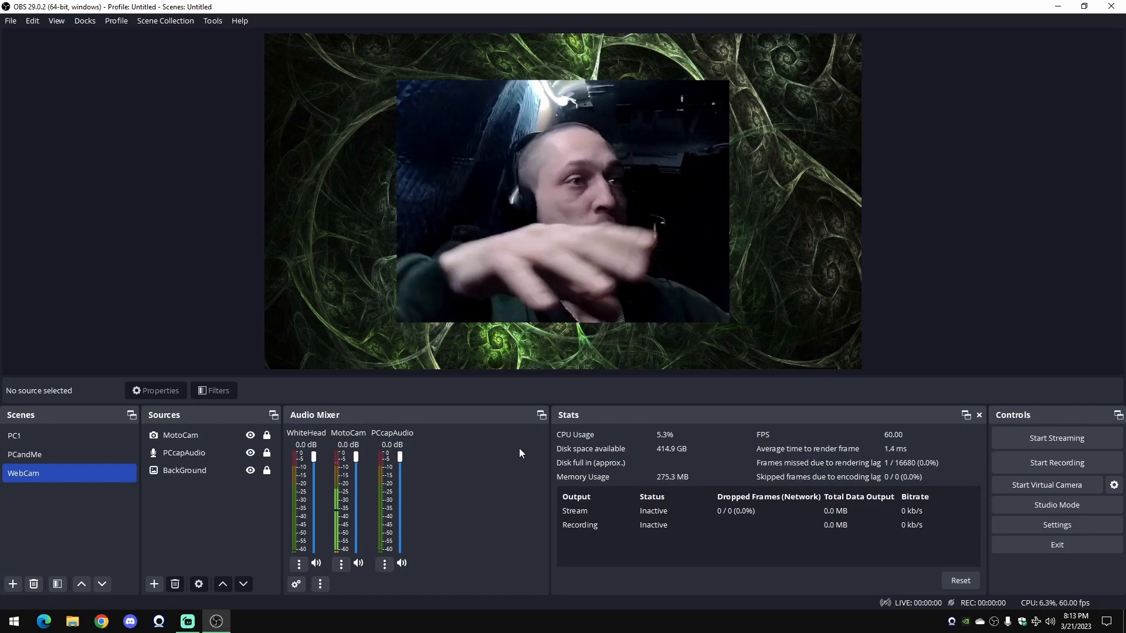
- Switch to the PCandMe scene to review its layout and audio sources
left_click(227, 492)
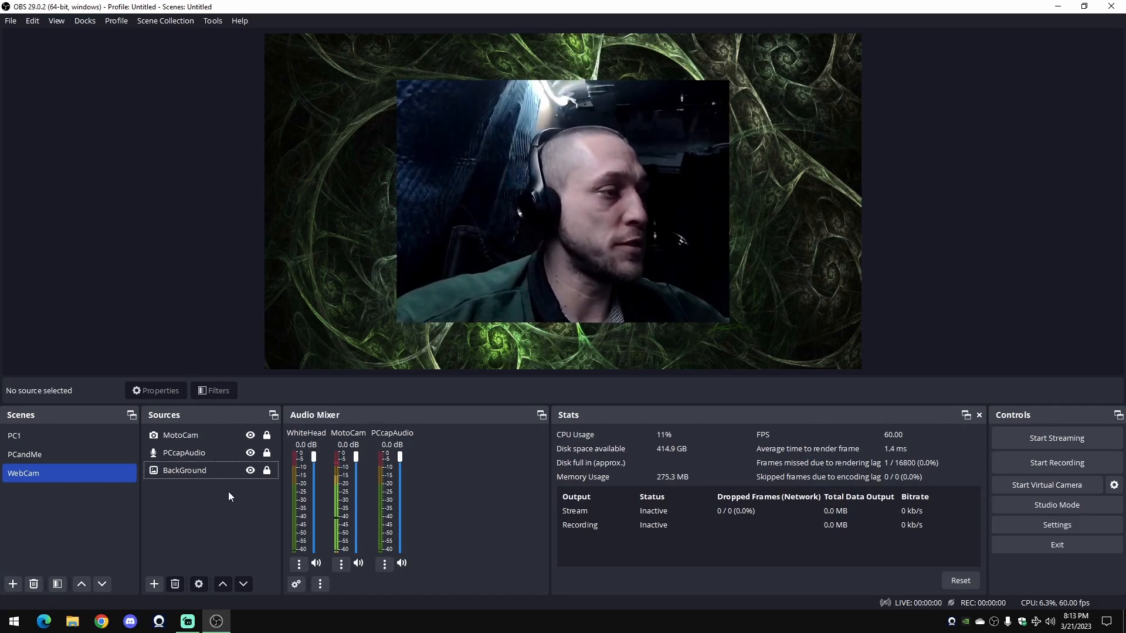
left_click(116, 455)
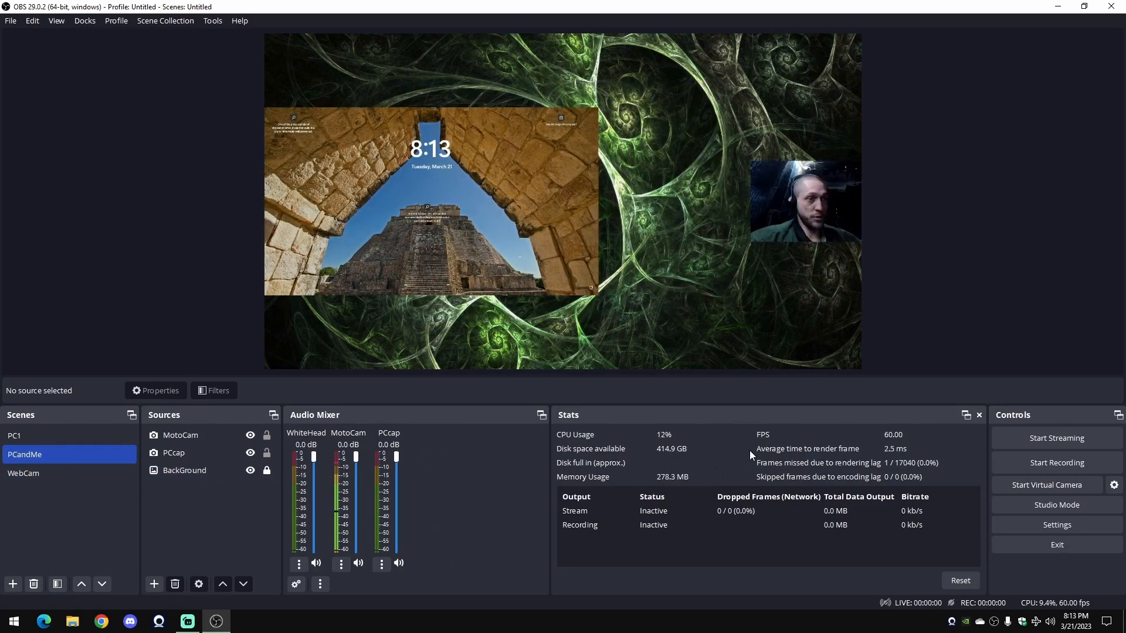
- Move the MotoCam webcam overlay to about 1138 px from the canvas's left edge and 455 px from its top edge
left_click_drag(811, 208, 679, 223)
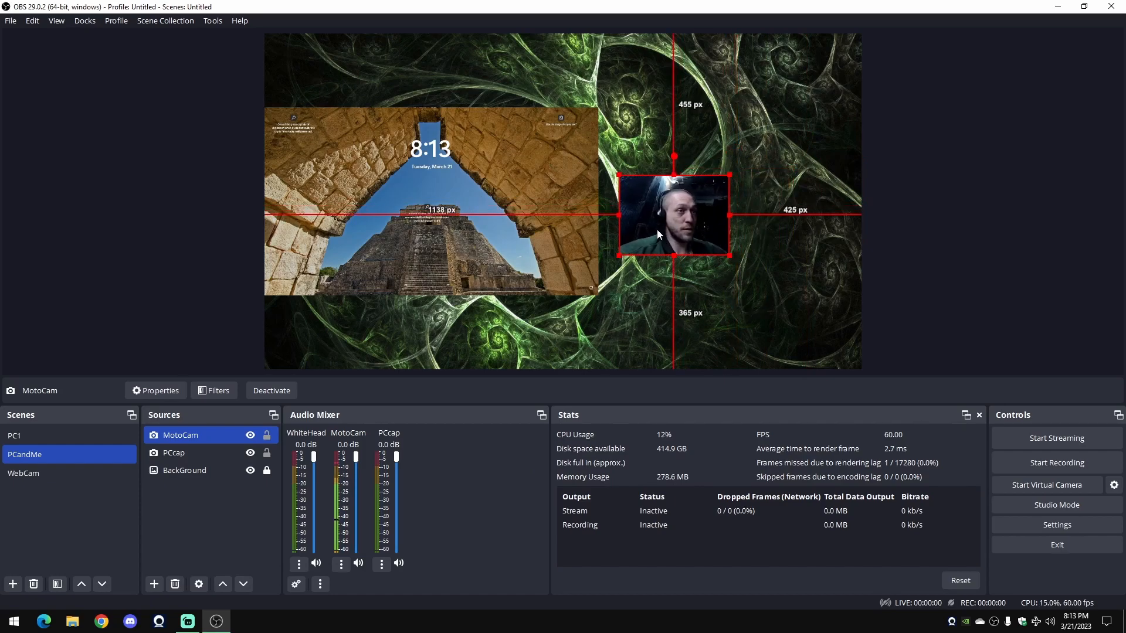
left_click(212, 502)
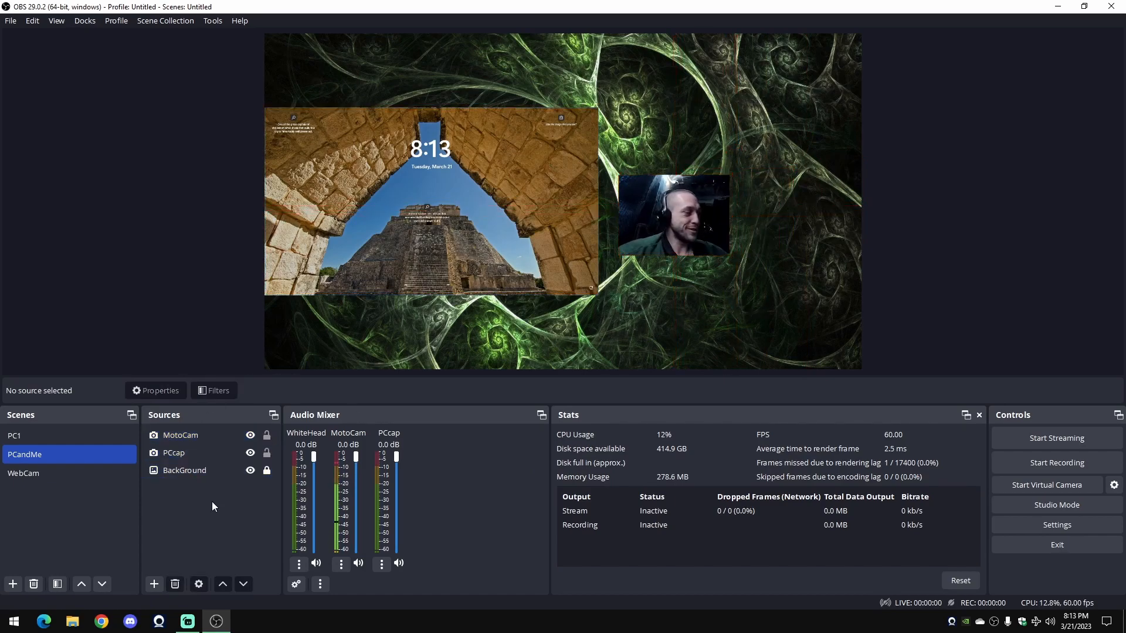
- Add a new browser source named Browser to the PCandMe scene
right_click(214, 509)
mouse_move(255, 516)
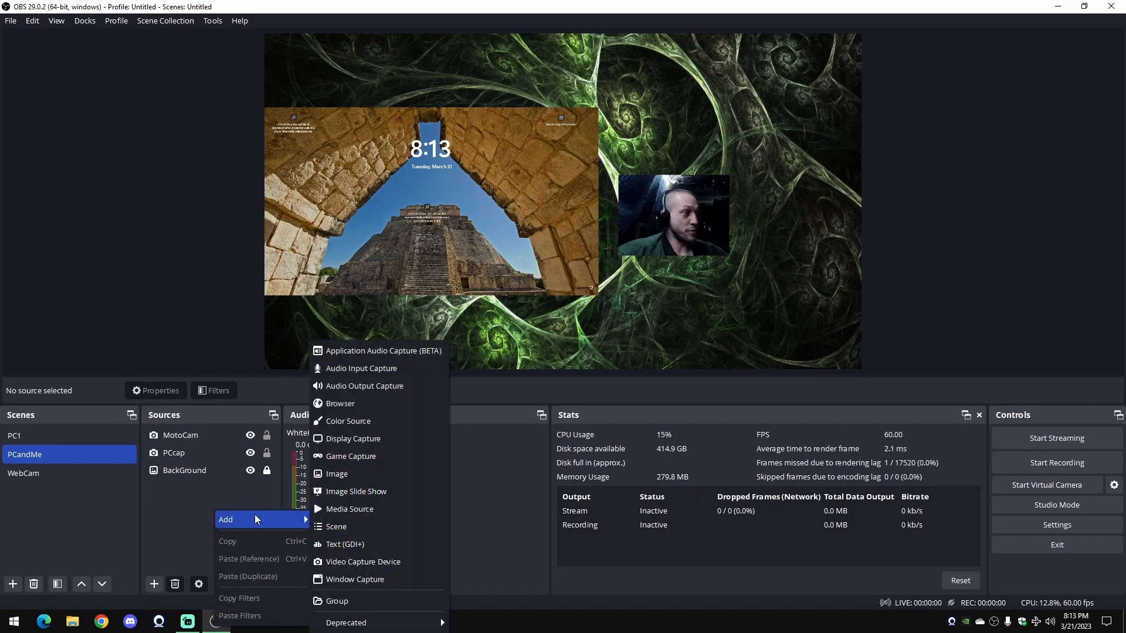
left_click(416, 403)
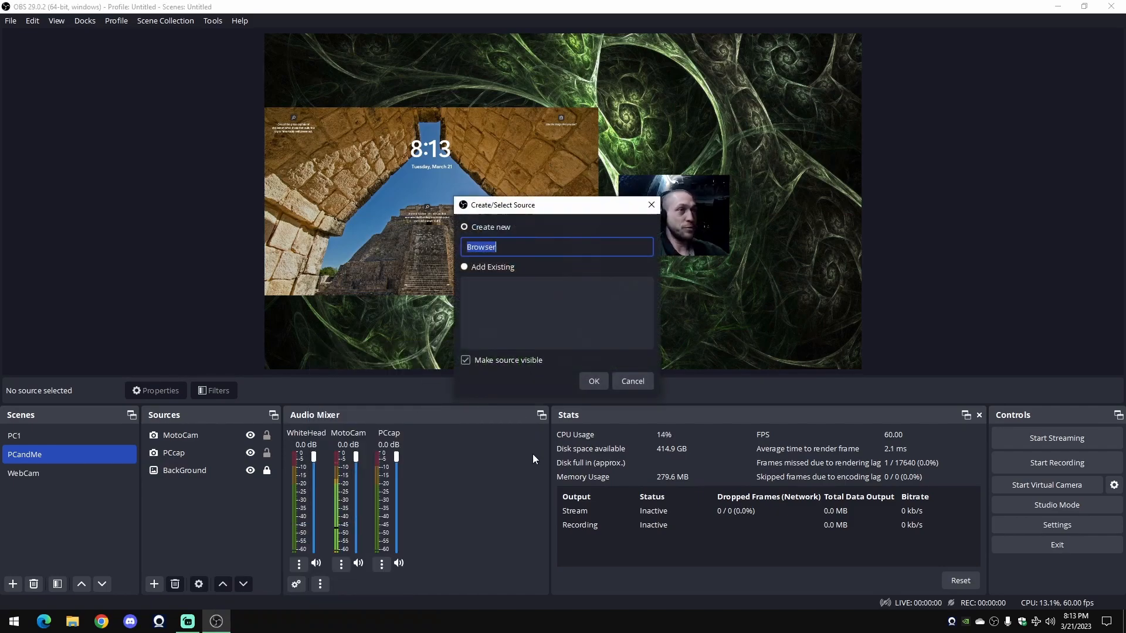
left_click(595, 383)
- Set the browser source's width to 1280 and its height to 720
double_click(484, 359)
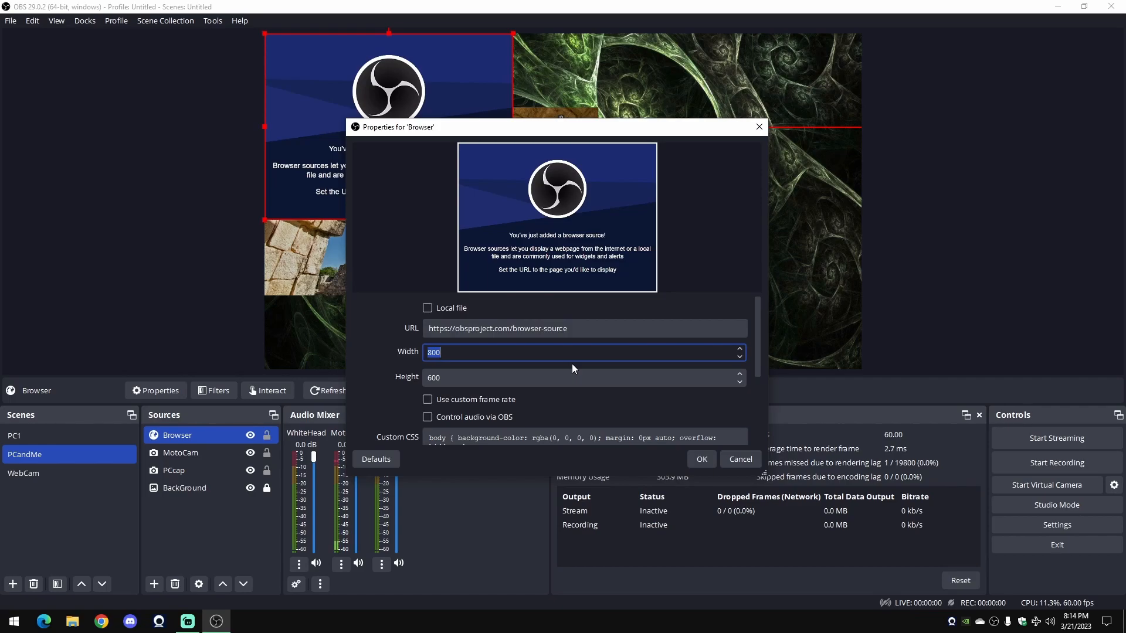
type("1280")
key("Tab")
type("720")
key("Tab")
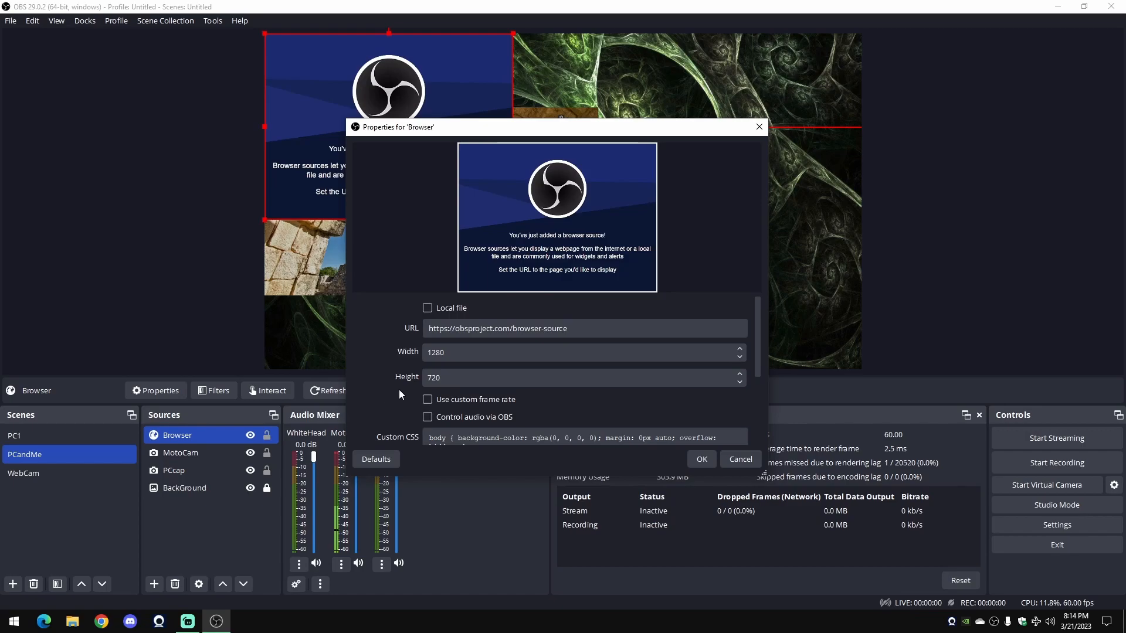
- Enable the custom frame rate and audio control via OBS for the browser source
scroll(399, 393, "down", 1)
left_click(476, 366)
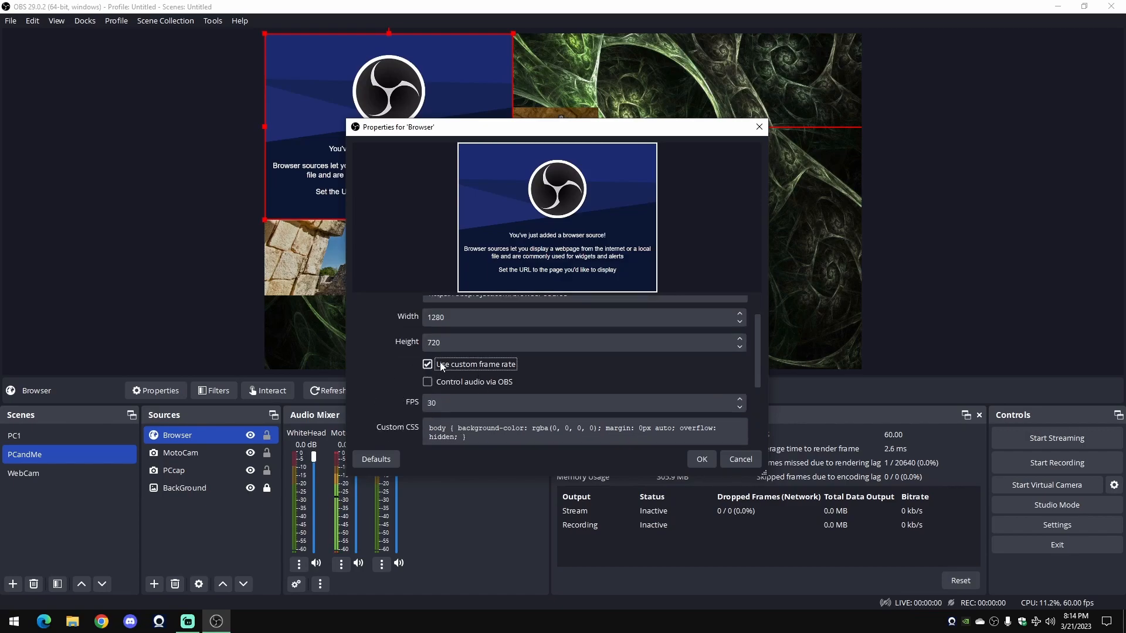
left_click(486, 407)
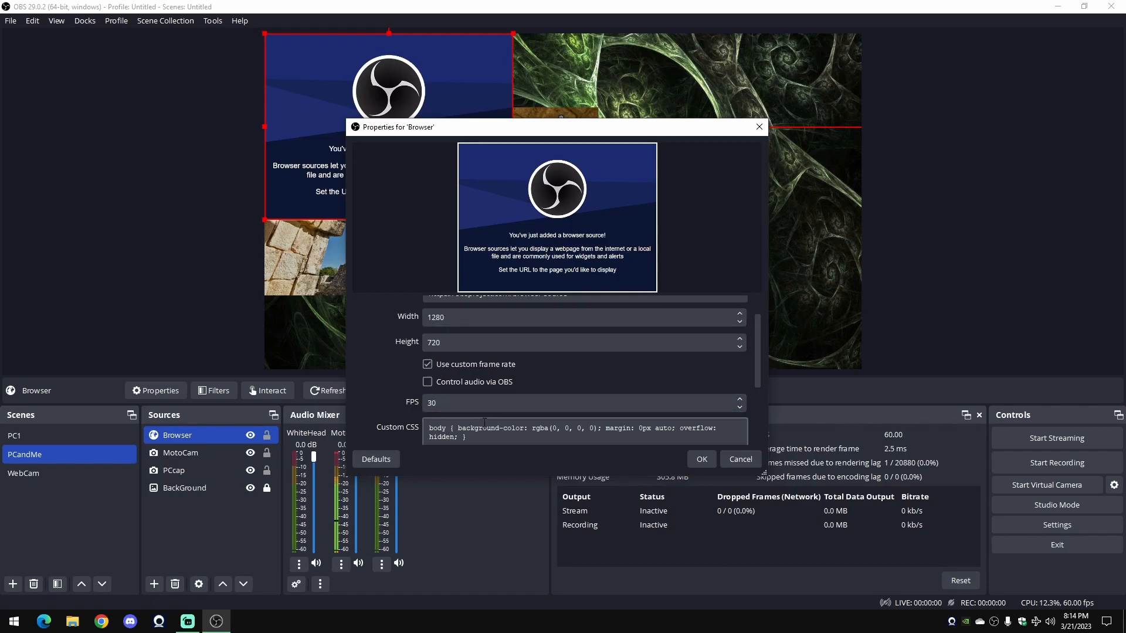
scroll(398, 371, "down", 1)
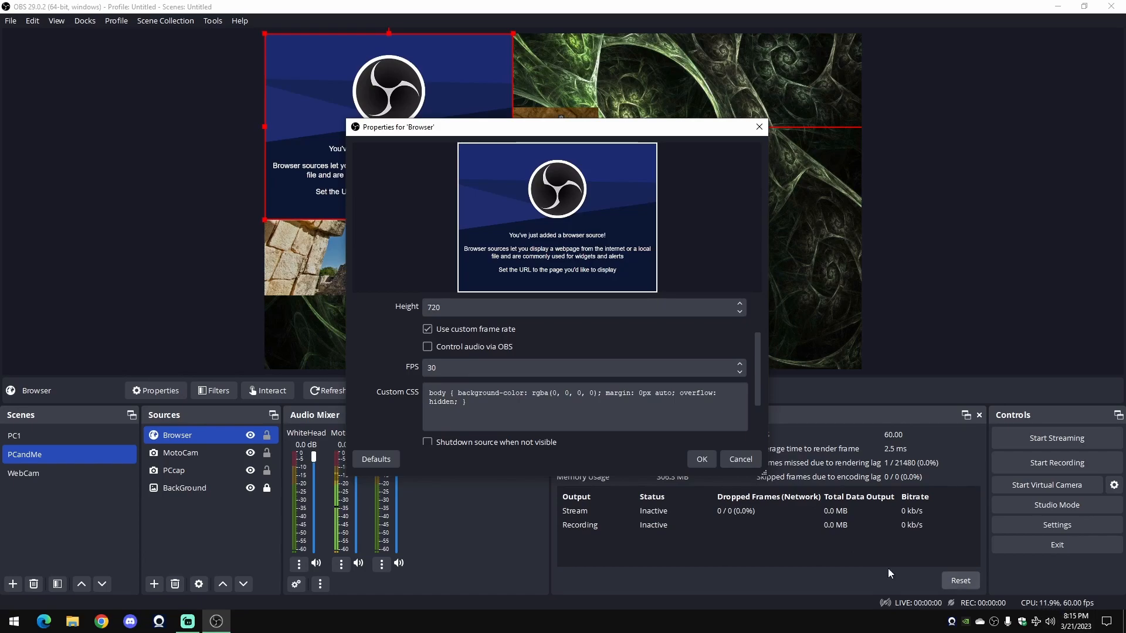
left_click(457, 350)
left_click(388, 345)
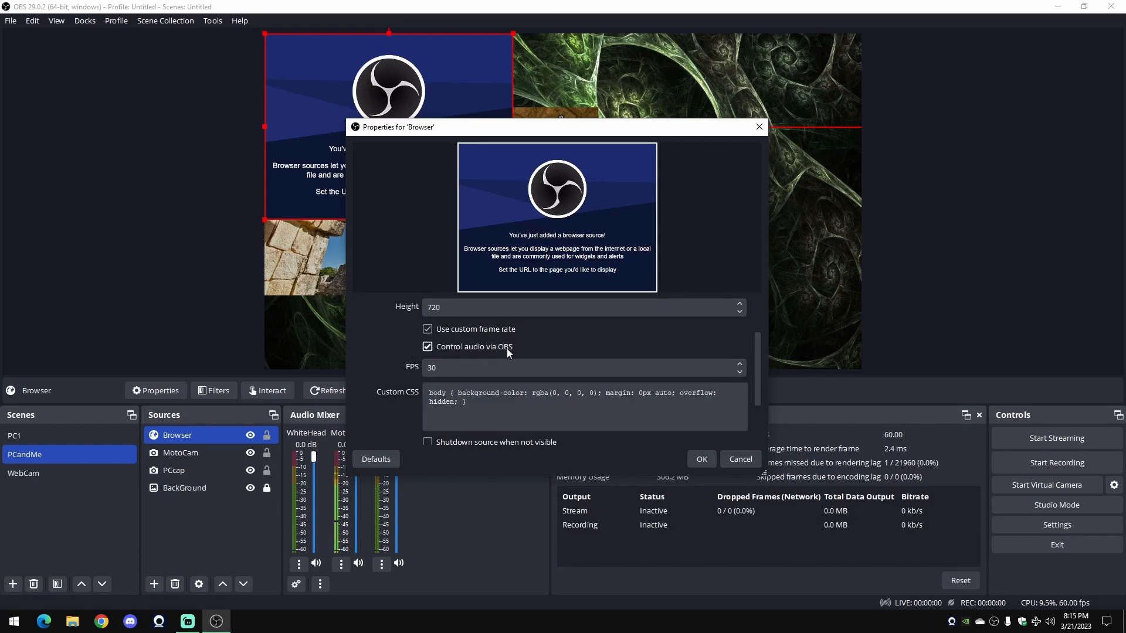
- Refresh the browser source's cache of the current page and apply its properties
scroll(399, 321, "down", 1)
scroll(397, 329, "down", 1)
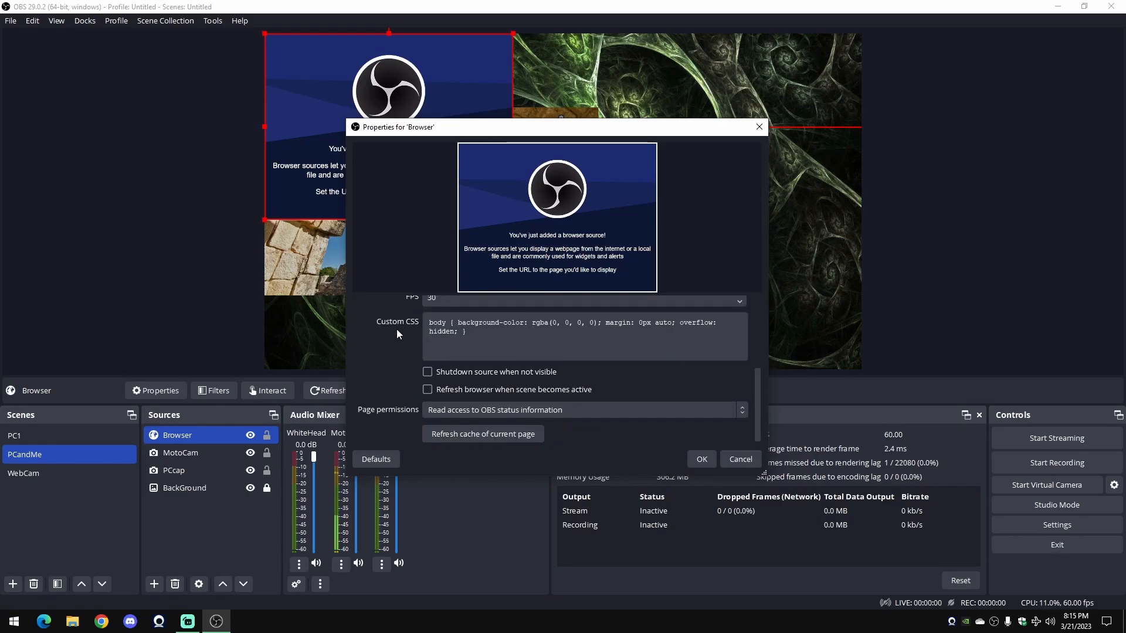
scroll(397, 329, "down", 1)
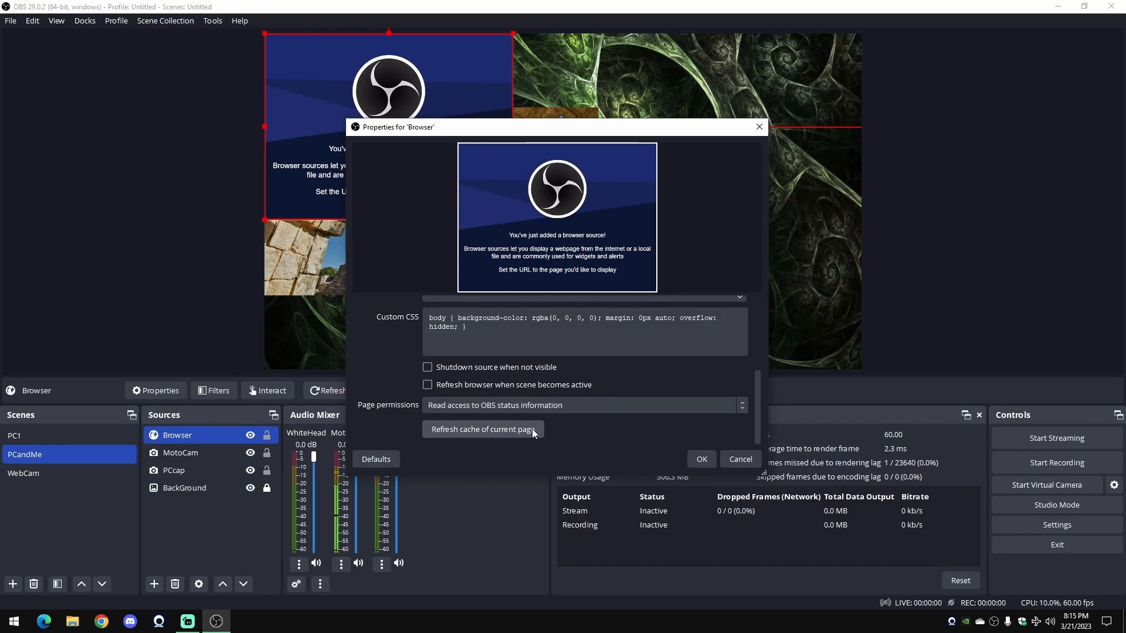
left_click(484, 435)
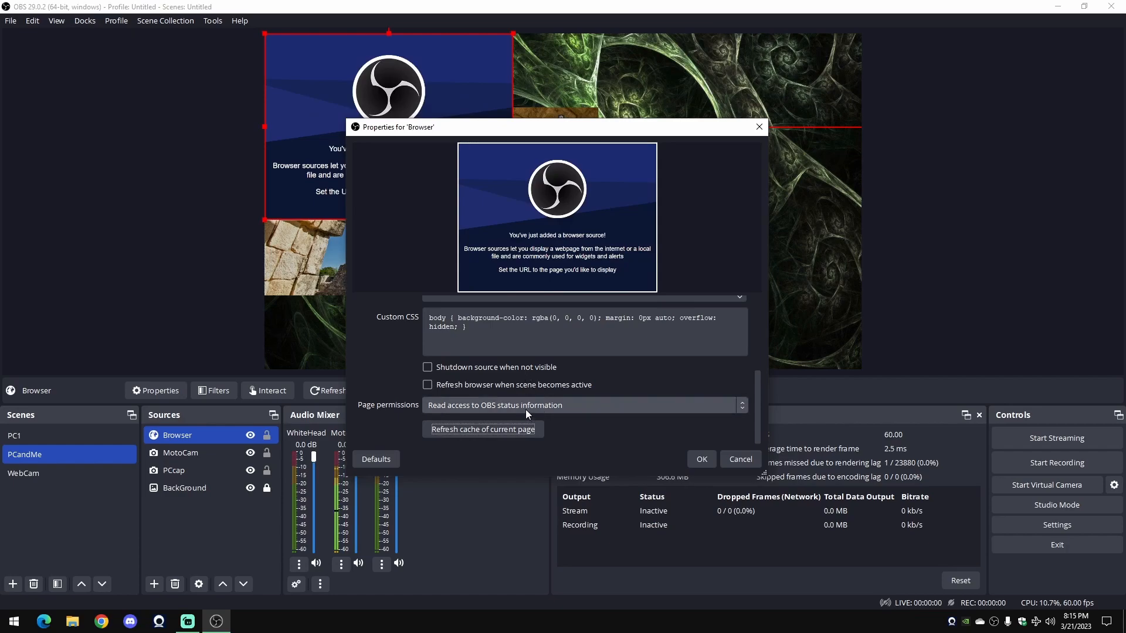
left_click(489, 433)
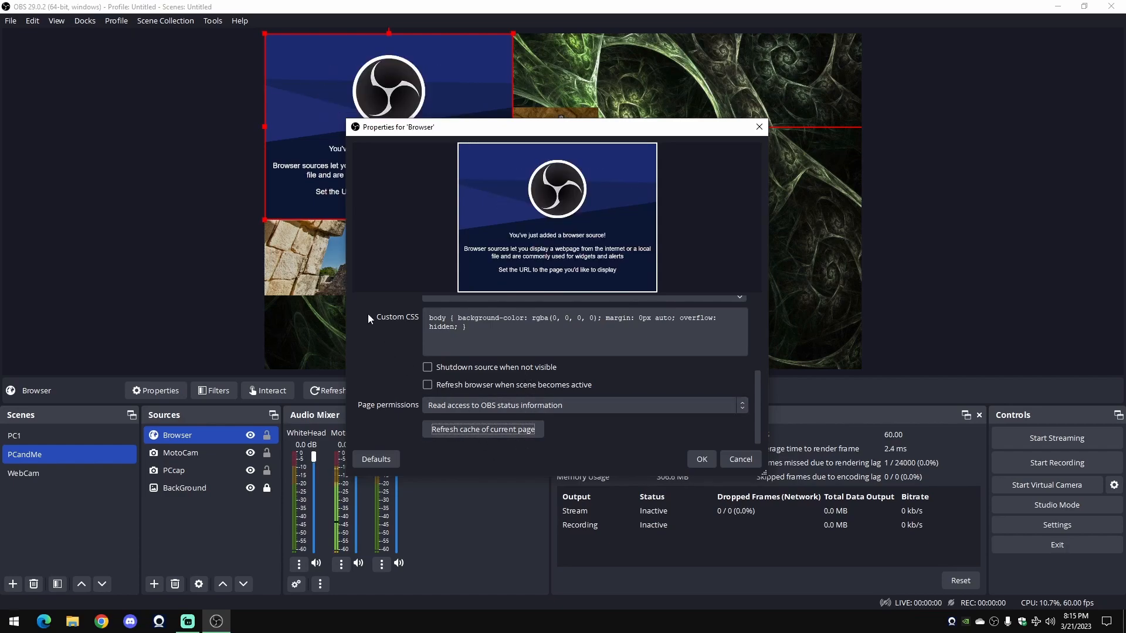
scroll(392, 345, "up", 5)
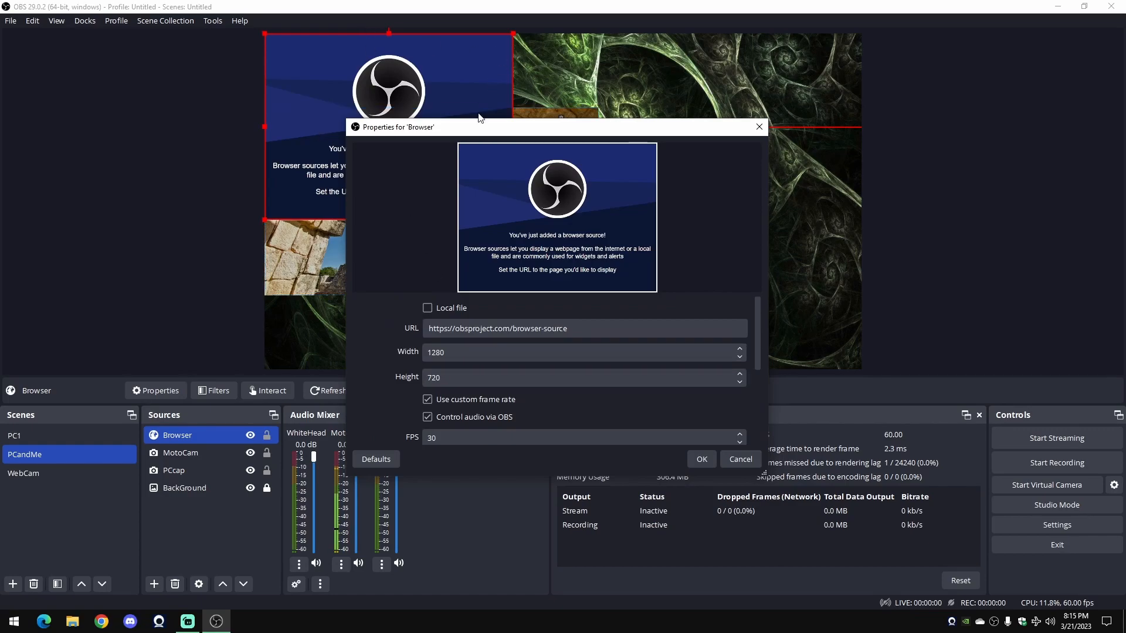
scroll(393, 319, "down", 5)
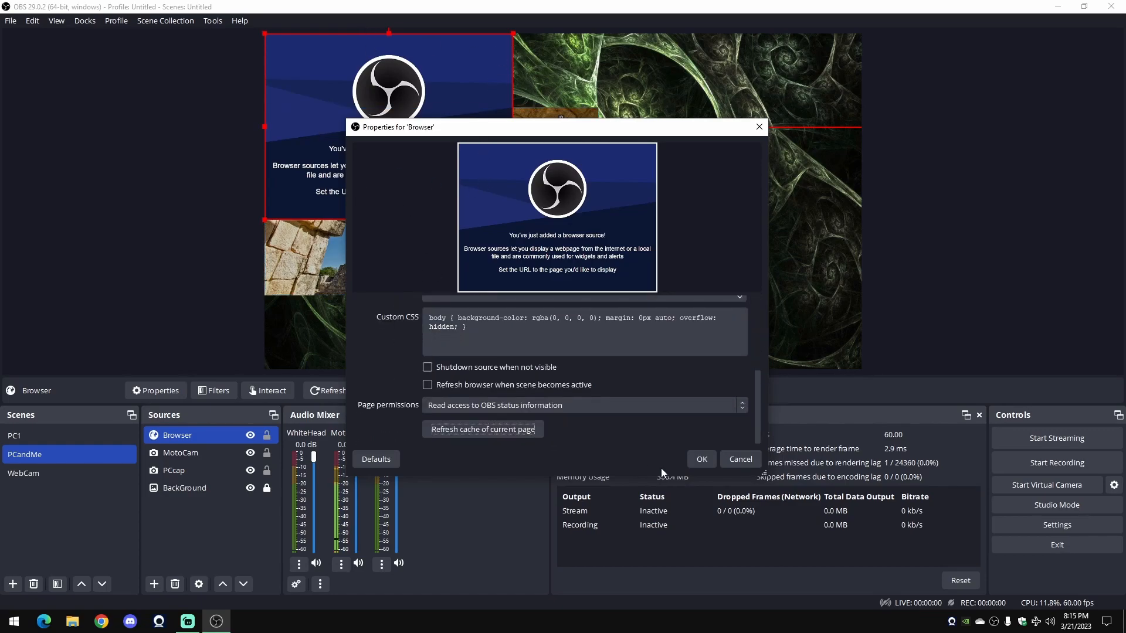
left_click(704, 460)
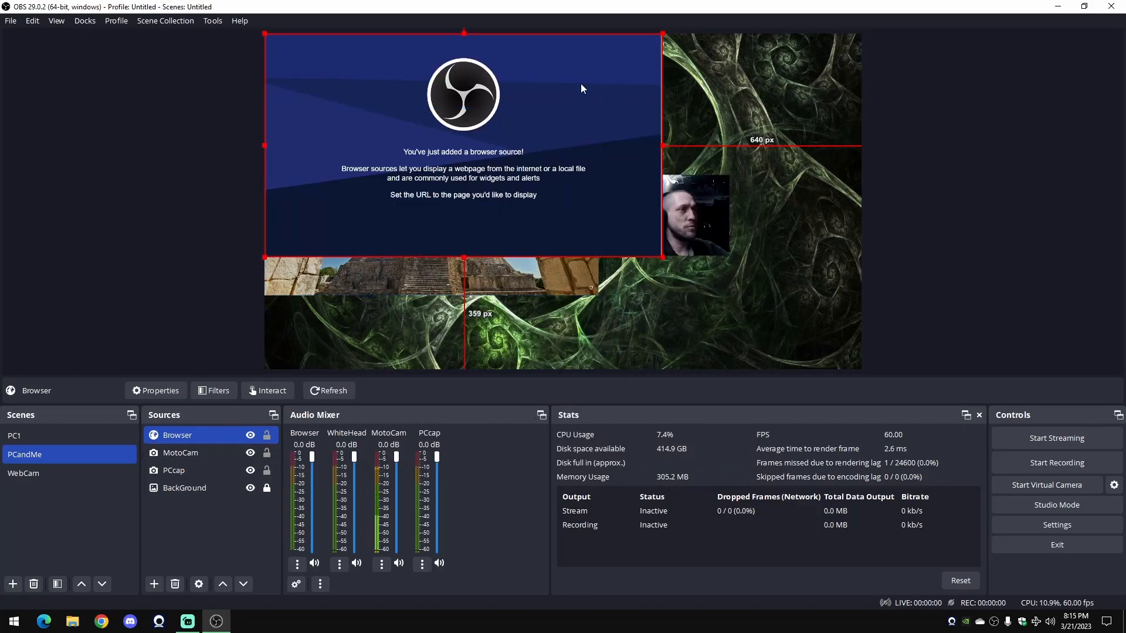
- Change the Browser source's URL to youtube.com and apply it
right_click(217, 437)
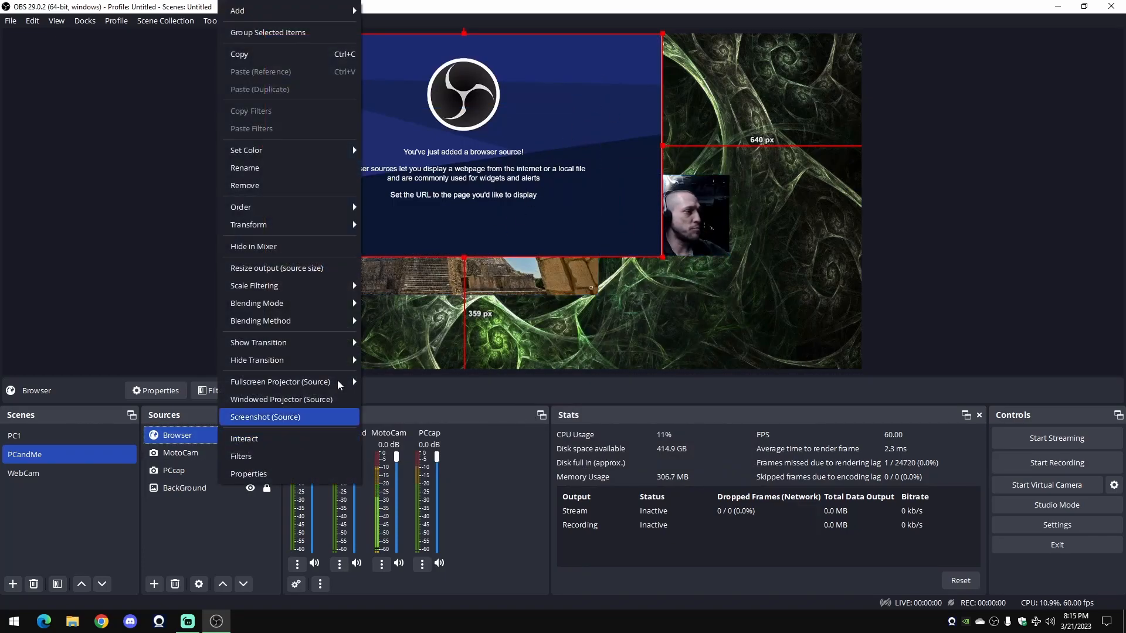
left_click(344, 474)
triple_click(523, 329)
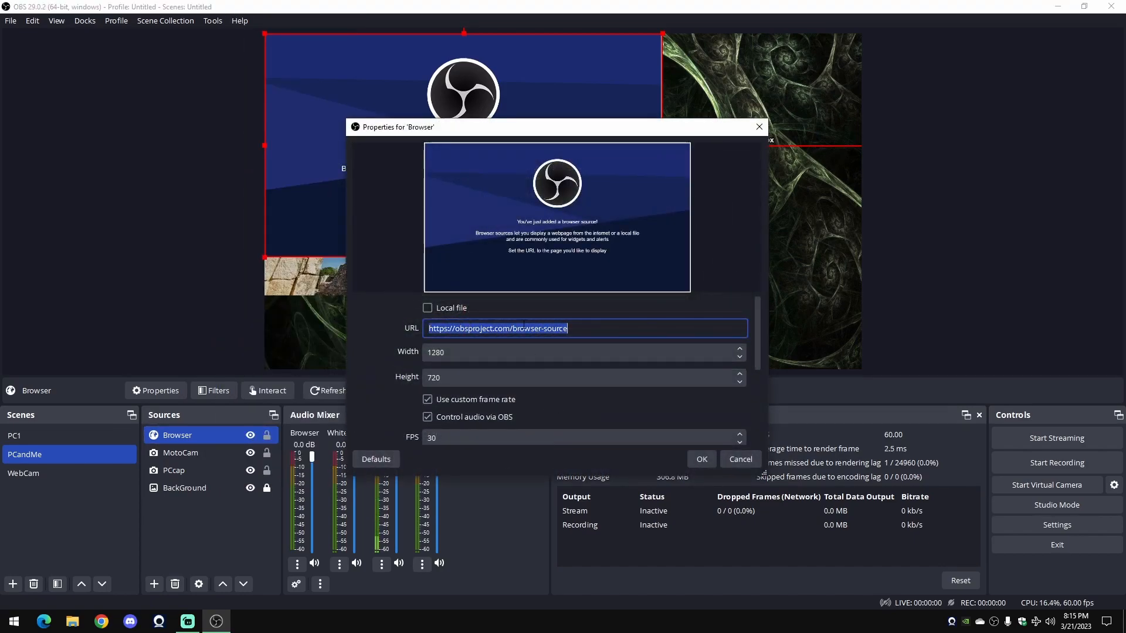
type("youtube.com")
key("Return")
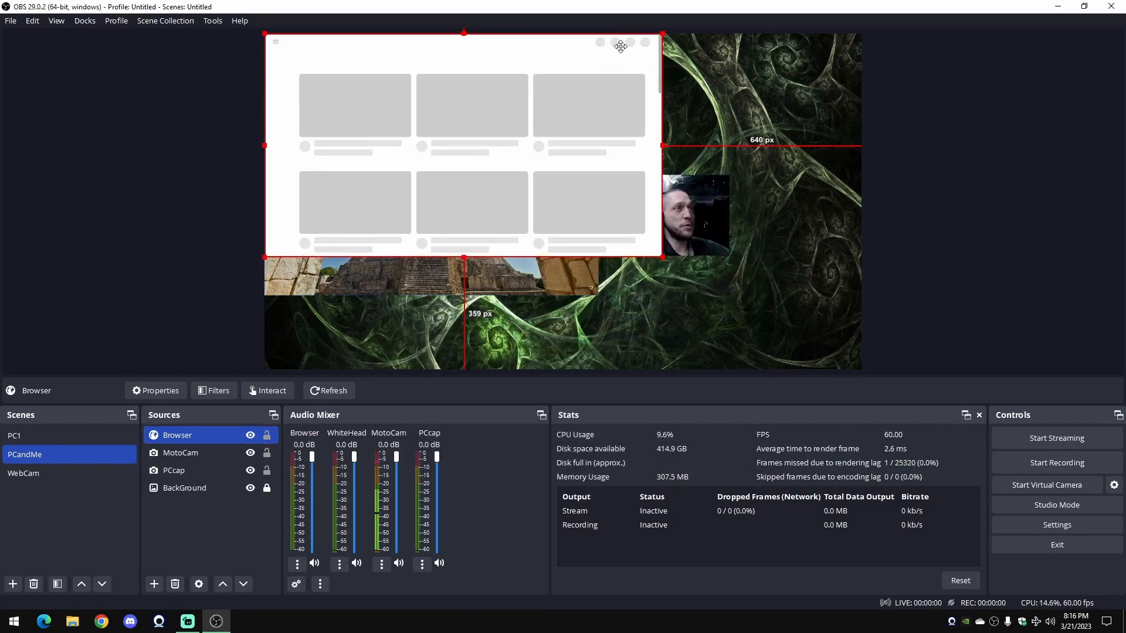
- Place the browser overlay about 272 px from the canvas's left edge and 179 px from its top, and open it in an enlarged interaction window
left_click_drag(622, 51, 707, 107)
right_click(623, 135)
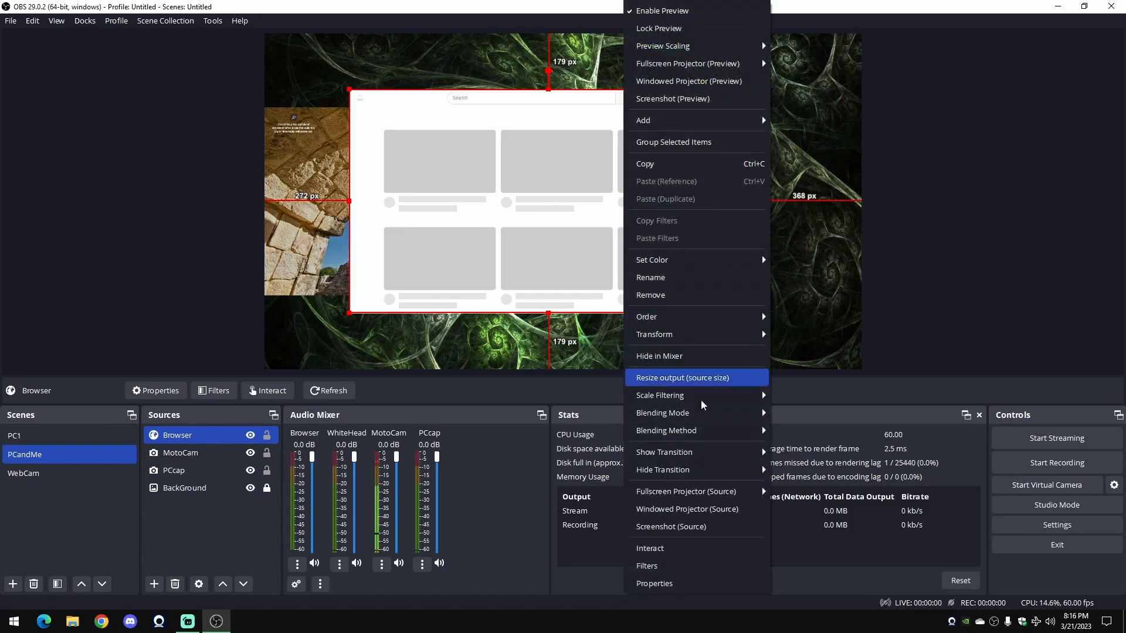
left_click(705, 549)
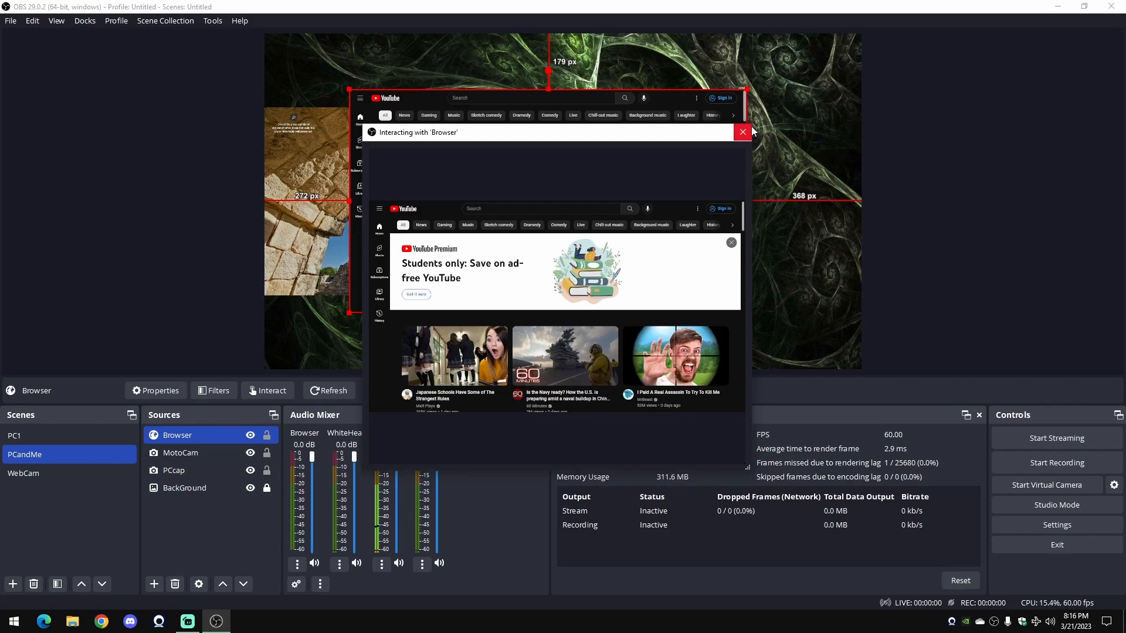
left_click_drag(747, 468, 1053, 579)
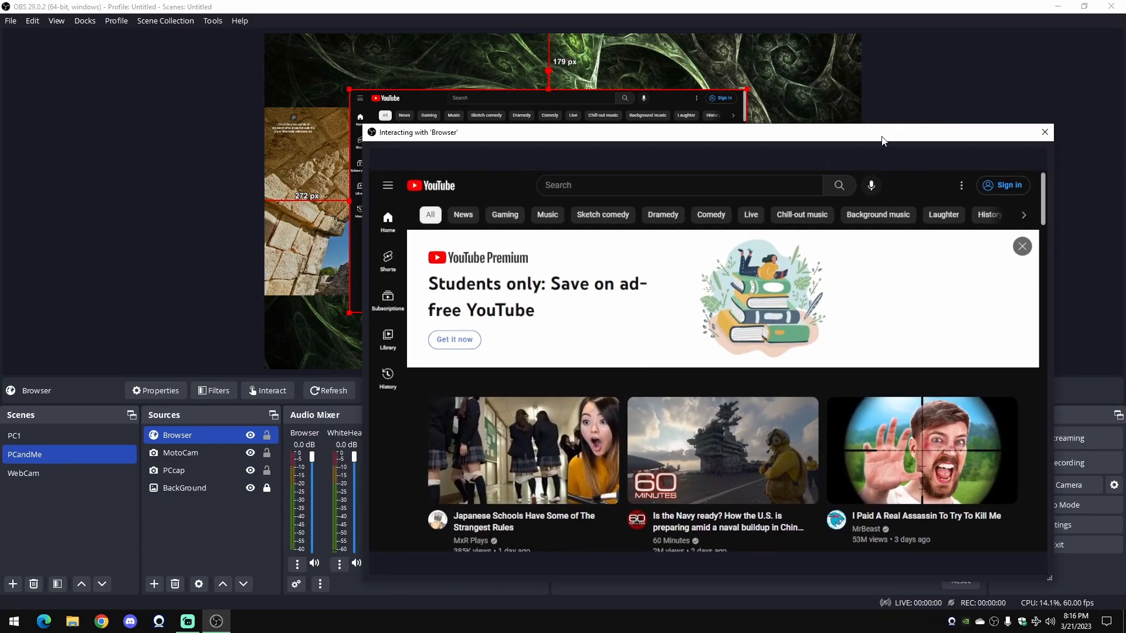
left_click_drag(873, 132, 672, 60)
- Examine the YouTube home page and its navigation menu inside the interaction window
scroll(756, 274, "down", 3)
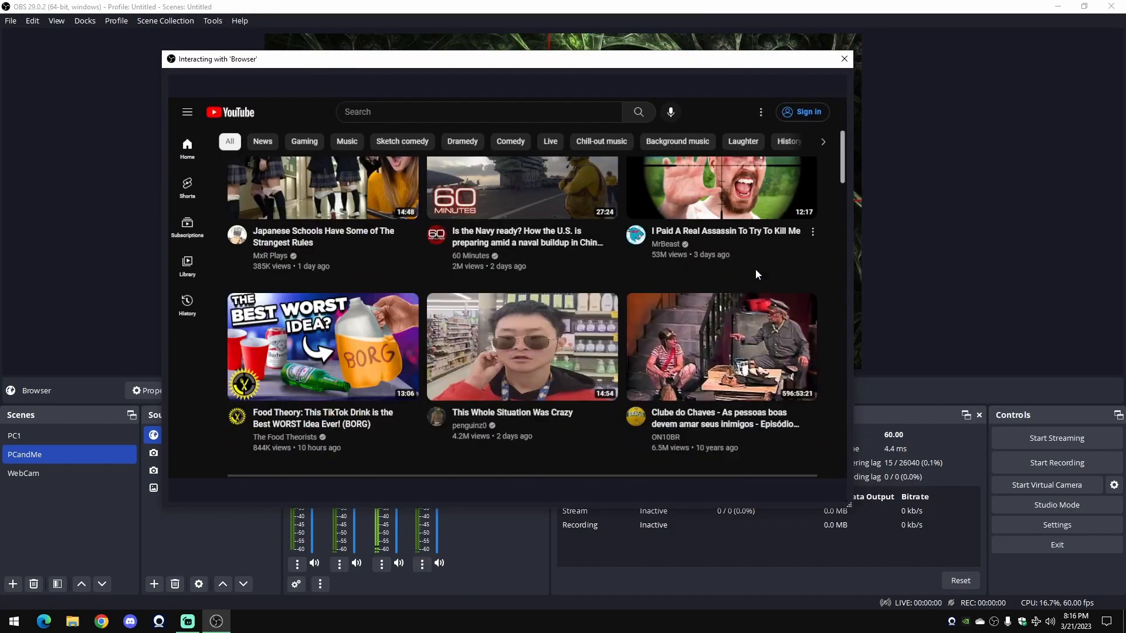
scroll(754, 270, "up", 3)
scroll(737, 277, "down", 4)
scroll(719, 281, "up", 4)
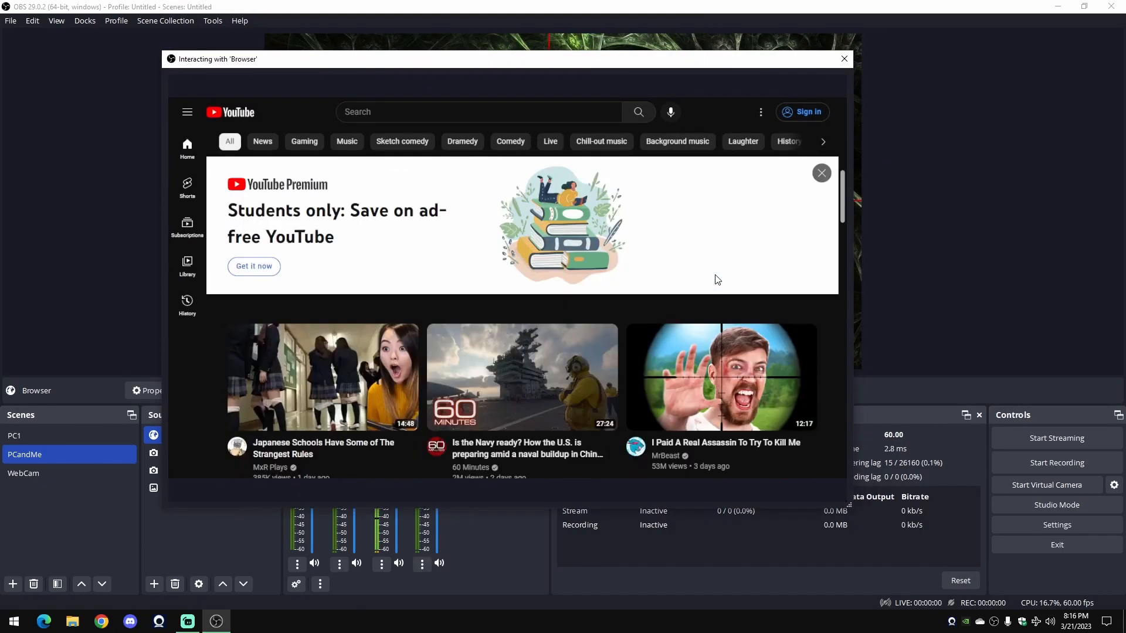
left_click(190, 116)
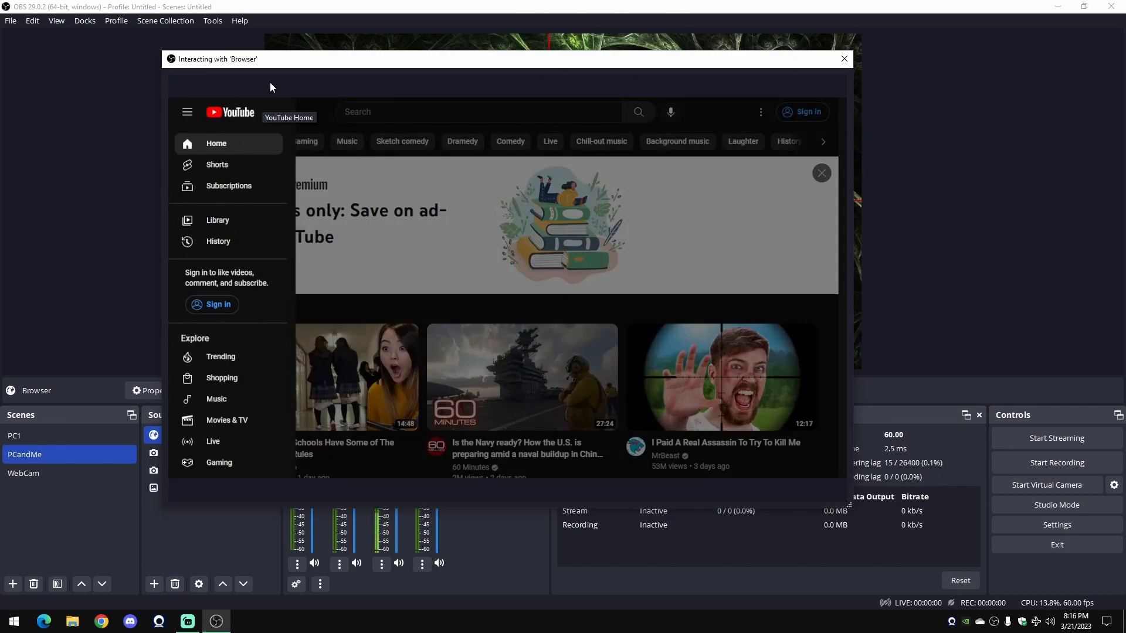
left_click(828, 180)
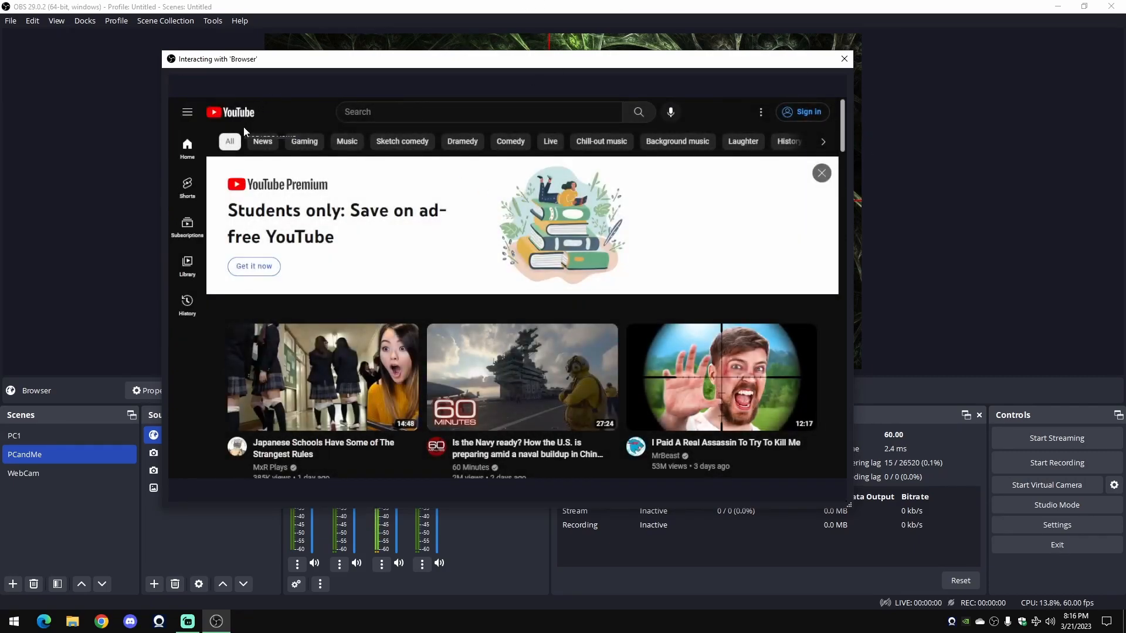
- Search YouTube for mrballen, show the MrBallen channel page with its featured video, and end the interaction
left_click(394, 113)
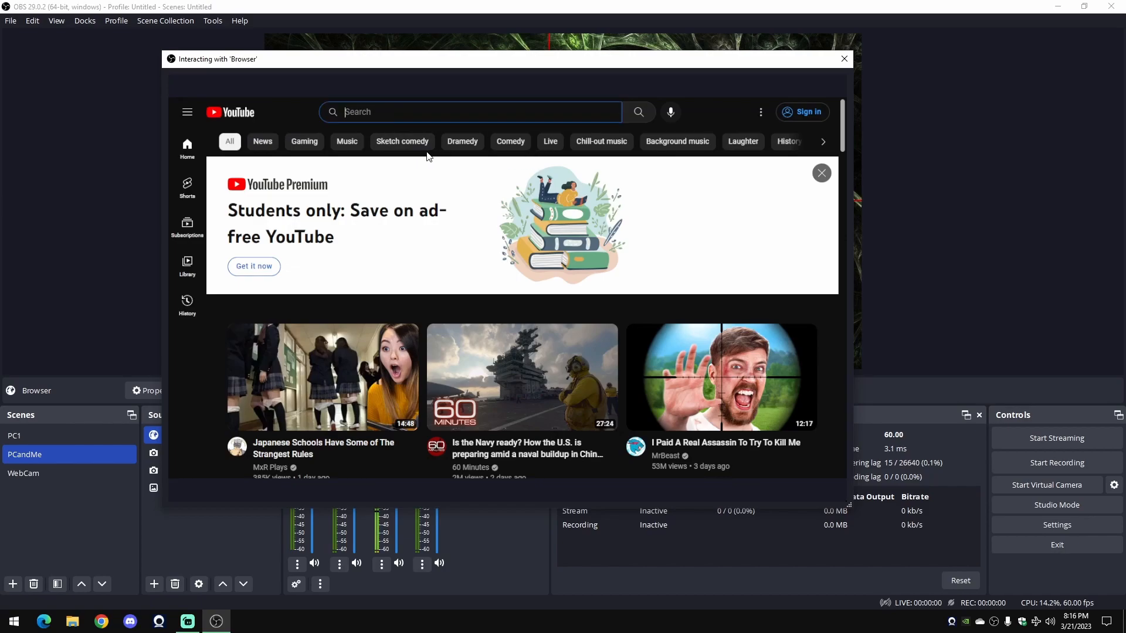
type("mrballen")
key("Return")
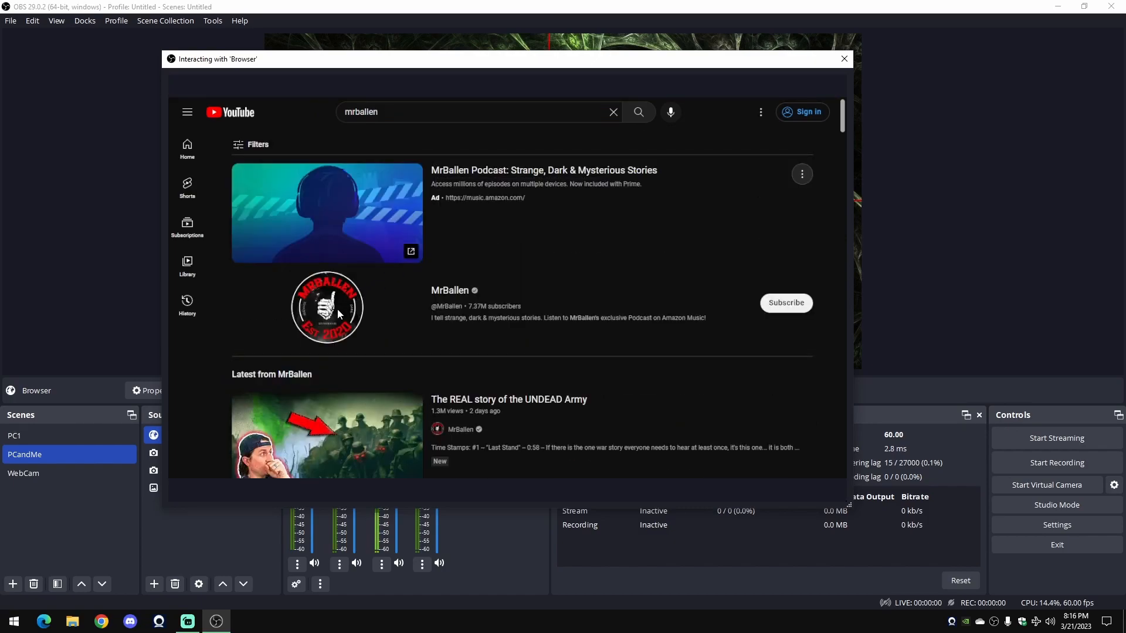
left_click(319, 302)
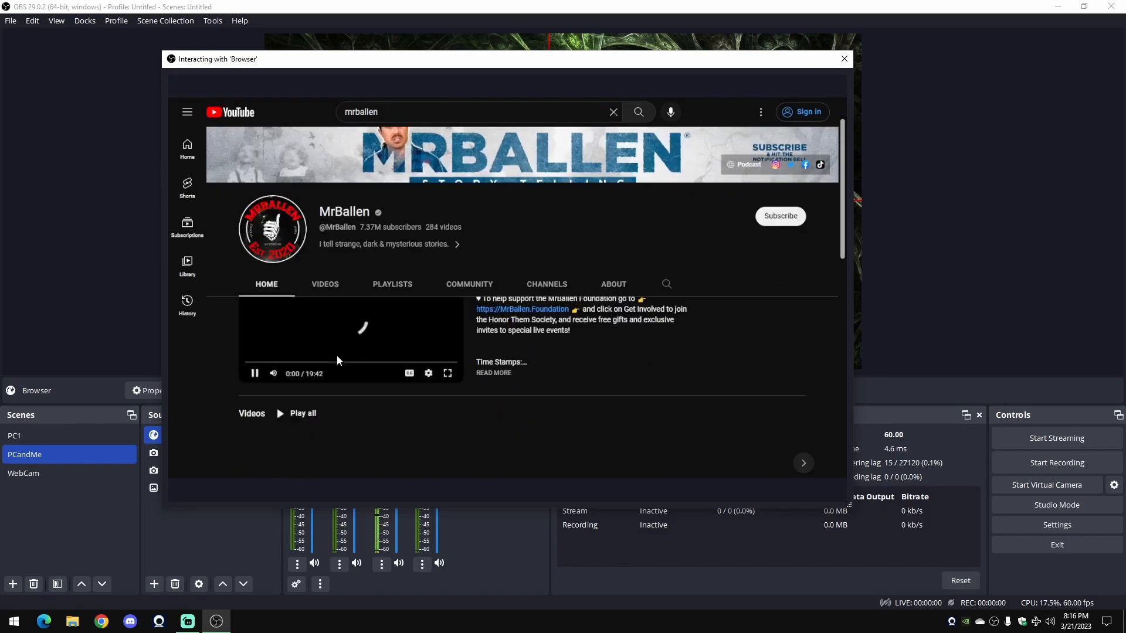
scroll(273, 351, "down", 2)
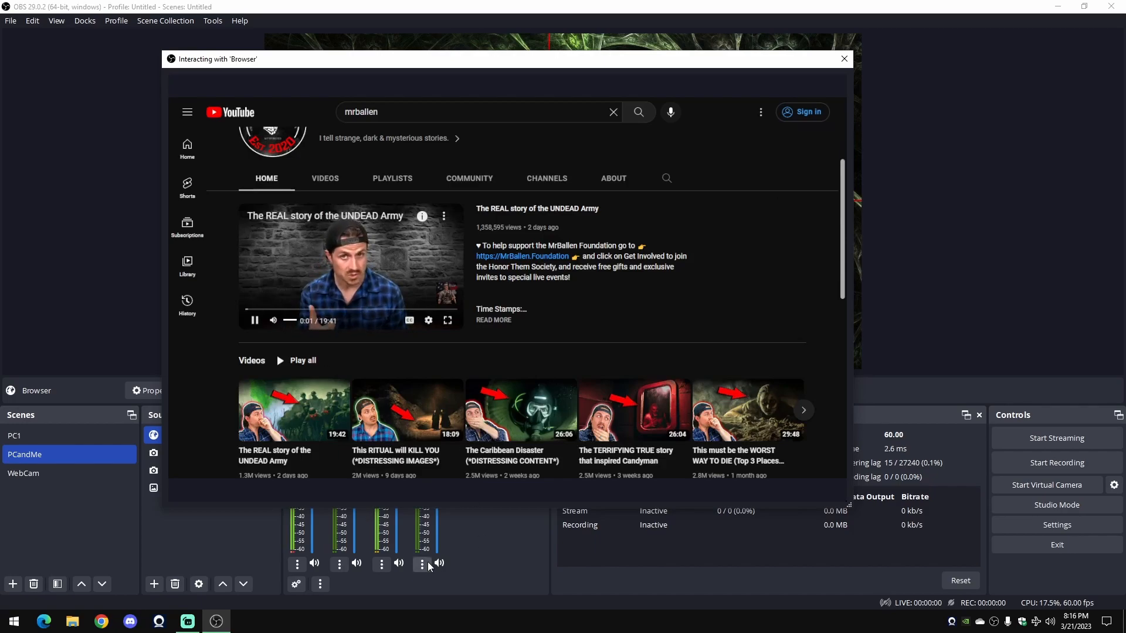
left_click(843, 59)
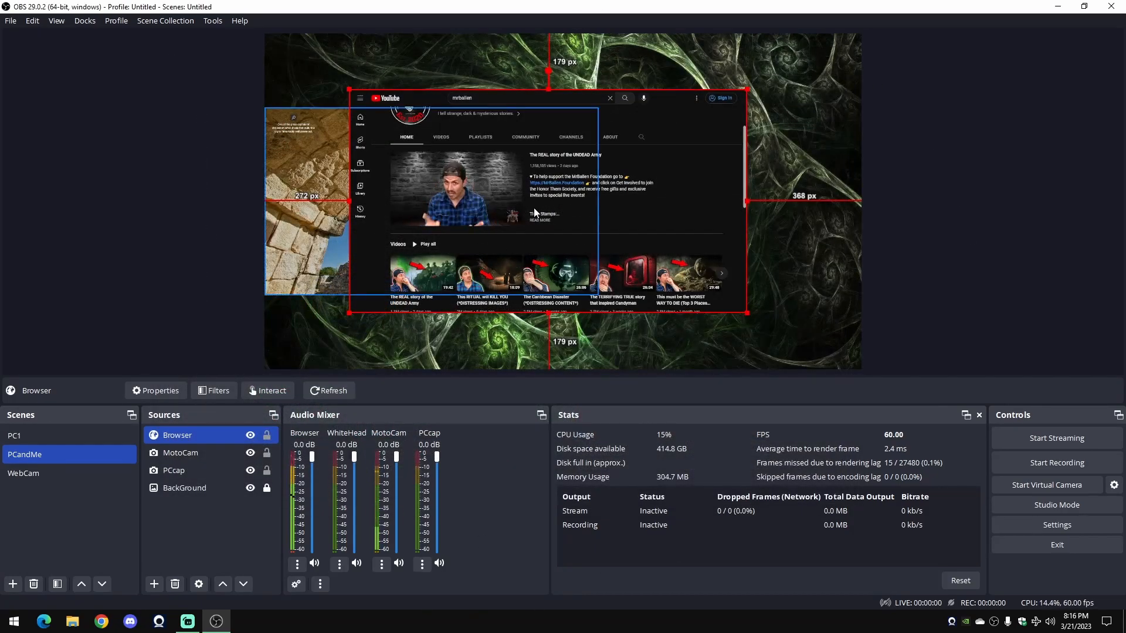
- Lower the Browser source's volume in the audio mixer to about -6.5 dB
right_click(670, 140)
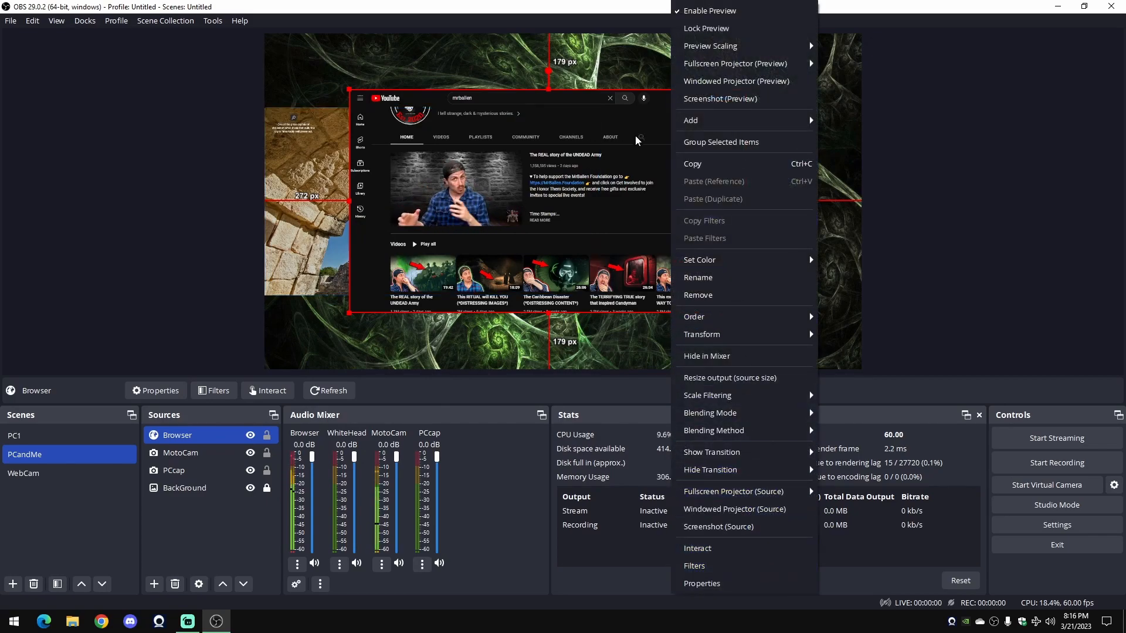
left_click(463, 490)
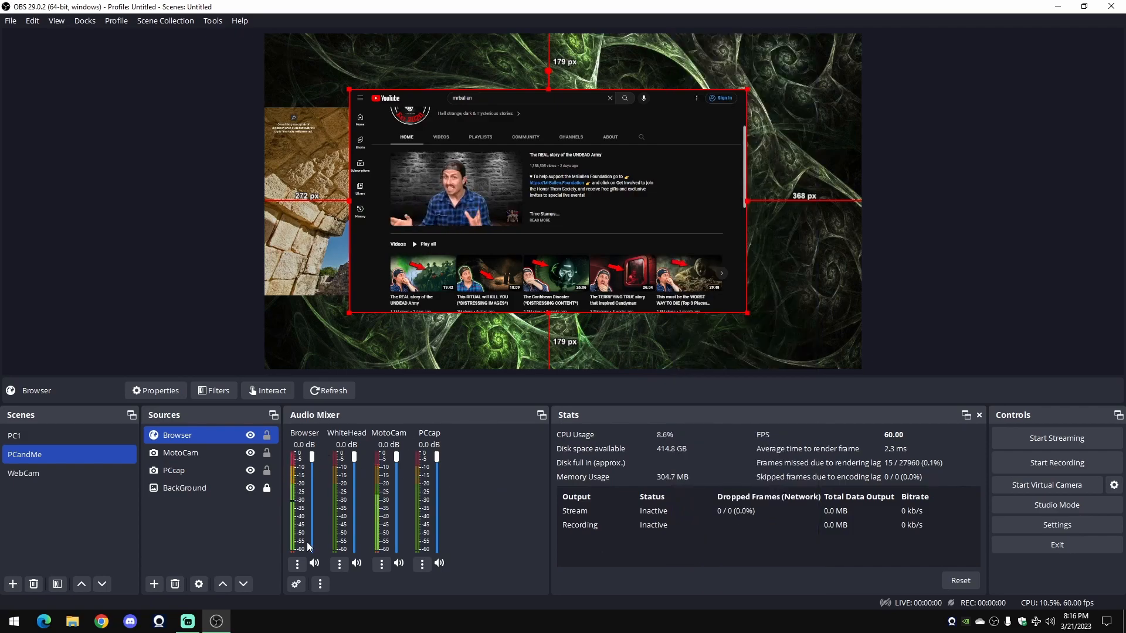
left_click_drag(314, 456, 318, 480)
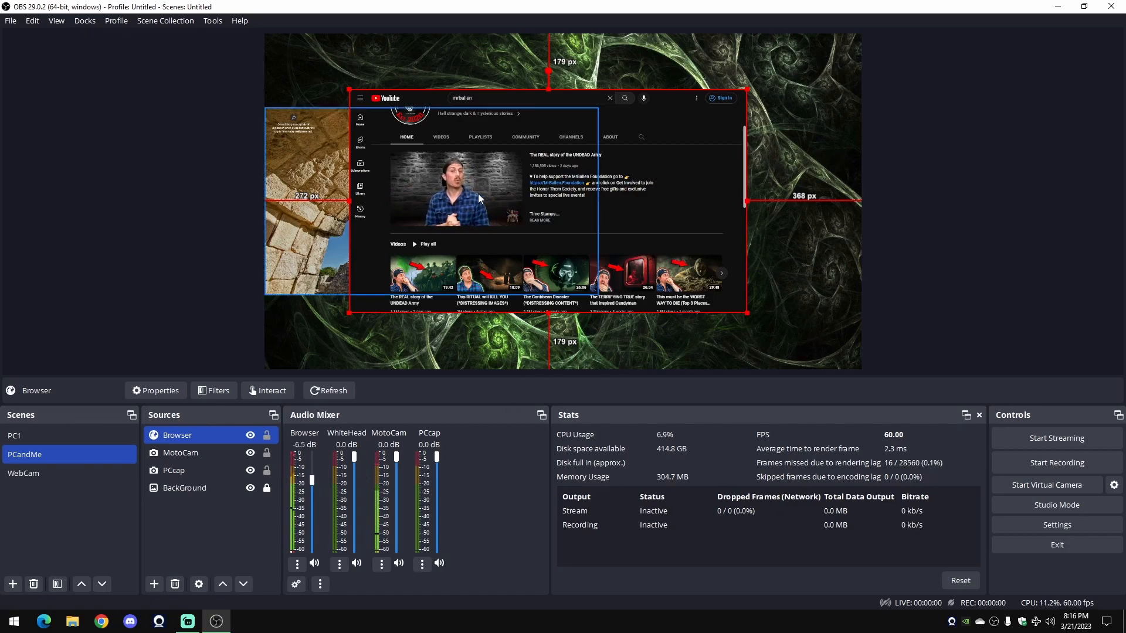
- Review the Browser source's properties, including its URL, size and frame rate options, and leave without changes
left_click(297, 564)
left_click(352, 534)
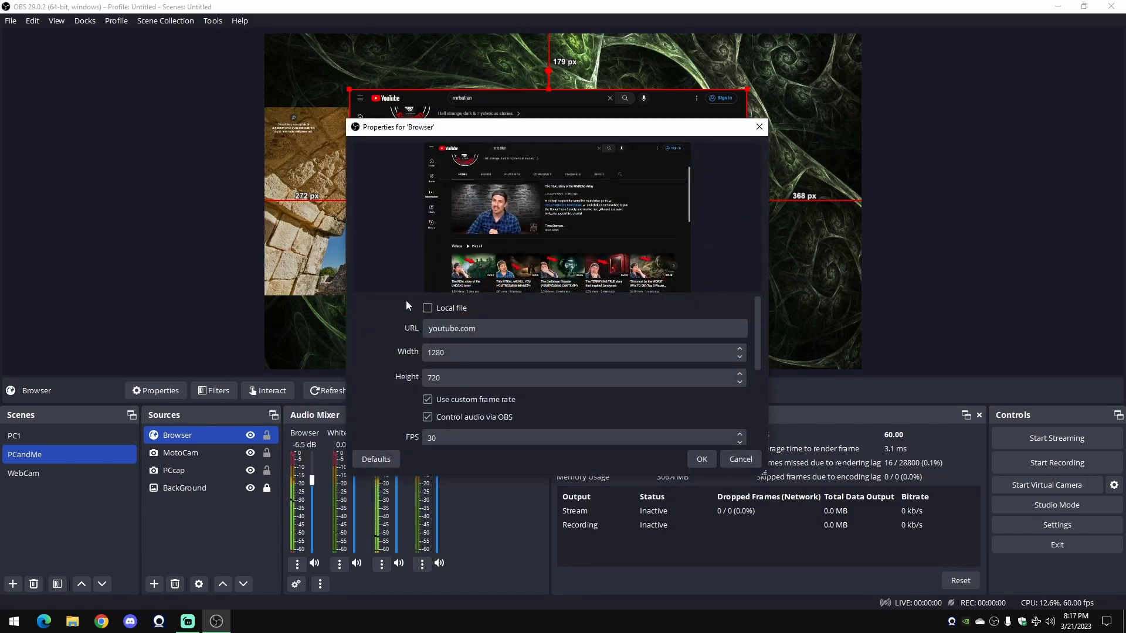
scroll(412, 352, "down", 3)
scroll(413, 352, "down", 3)
left_click(744, 461)
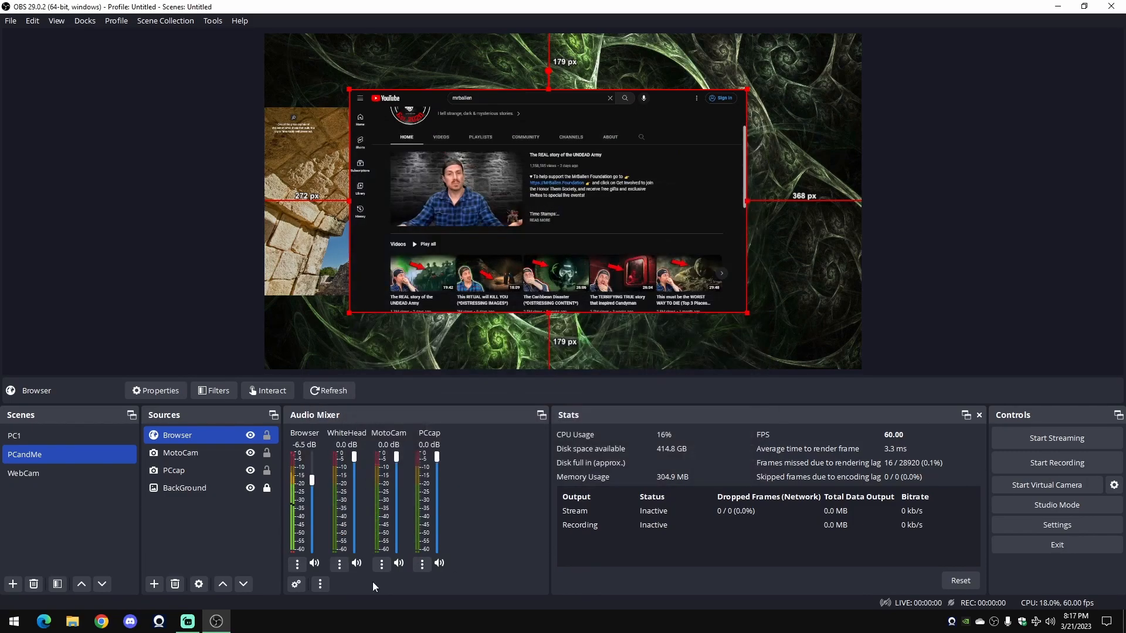
- Set the Browser source's audio monitoring to Monitor Only (mute output) and raise its mixer volume to 0.0 dB
right_click(315, 564)
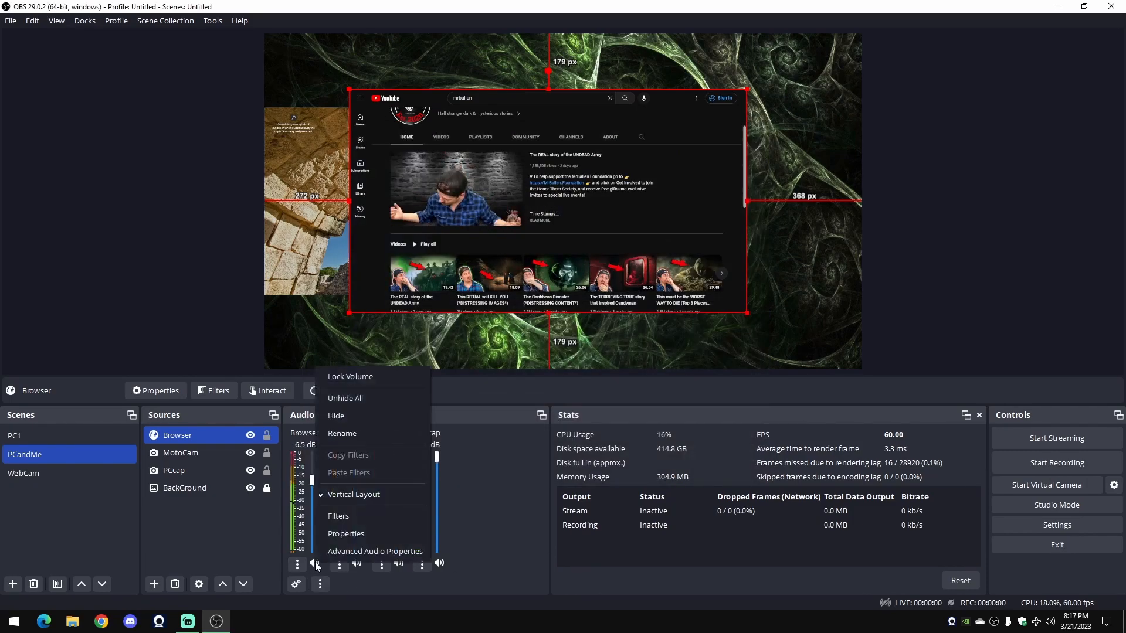
left_click(378, 551)
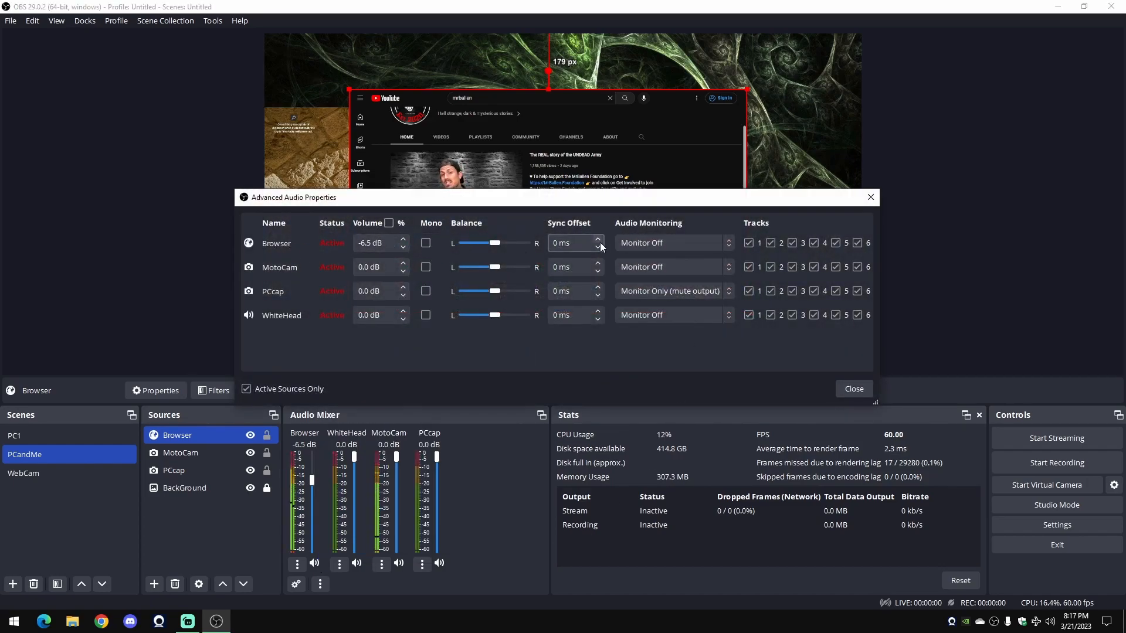
left_click(672, 252)
left_click(672, 257)
left_click(672, 252)
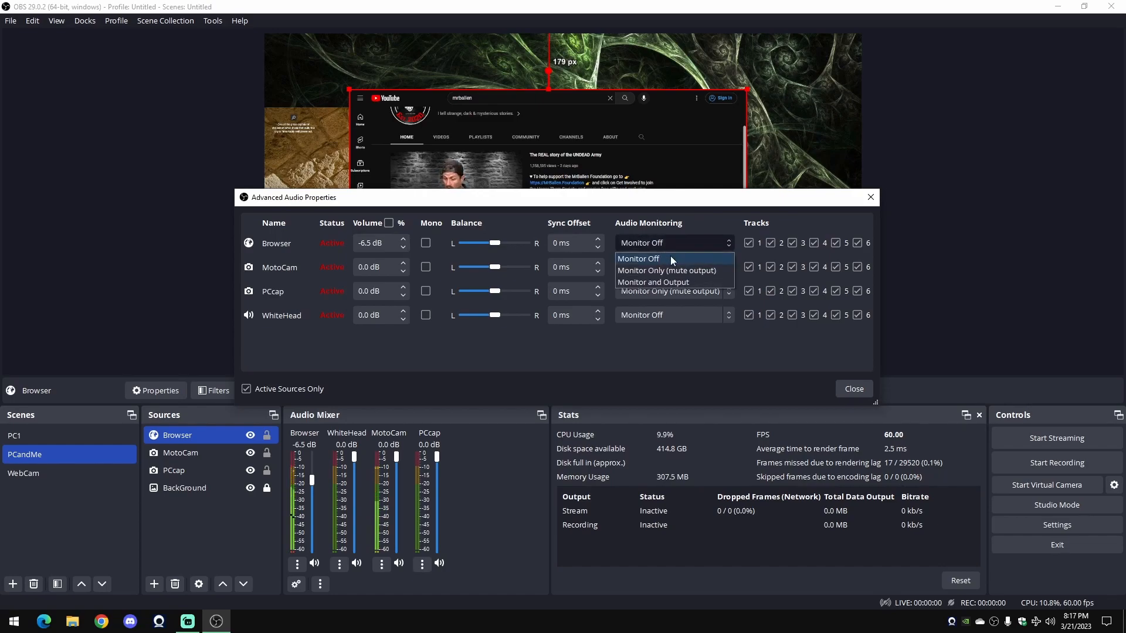
left_click(673, 271)
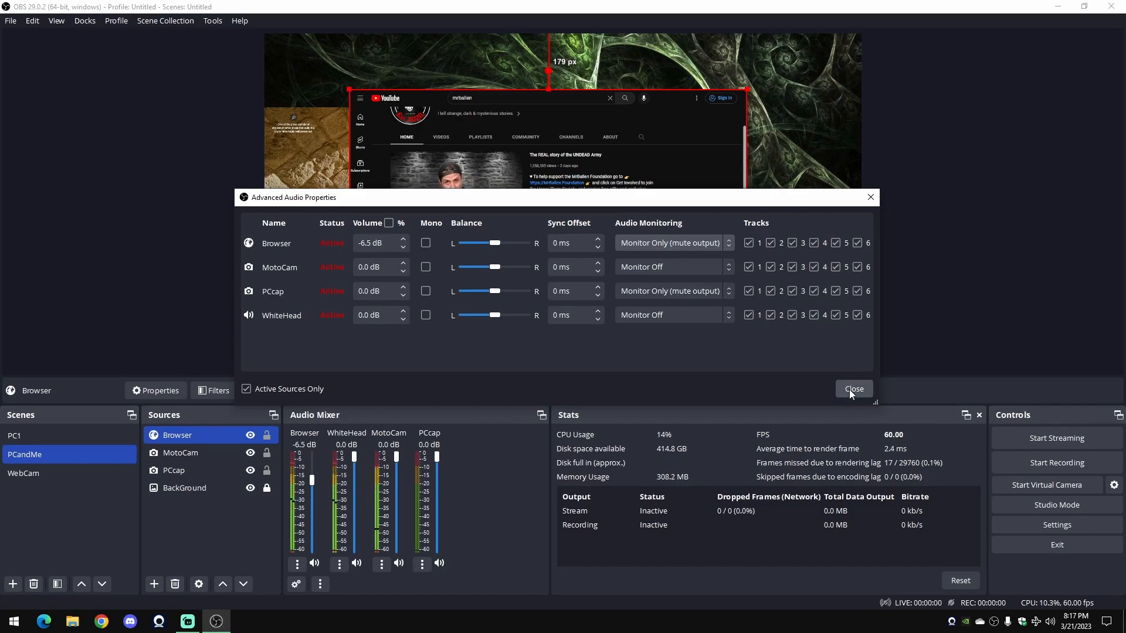
left_click(678, 246)
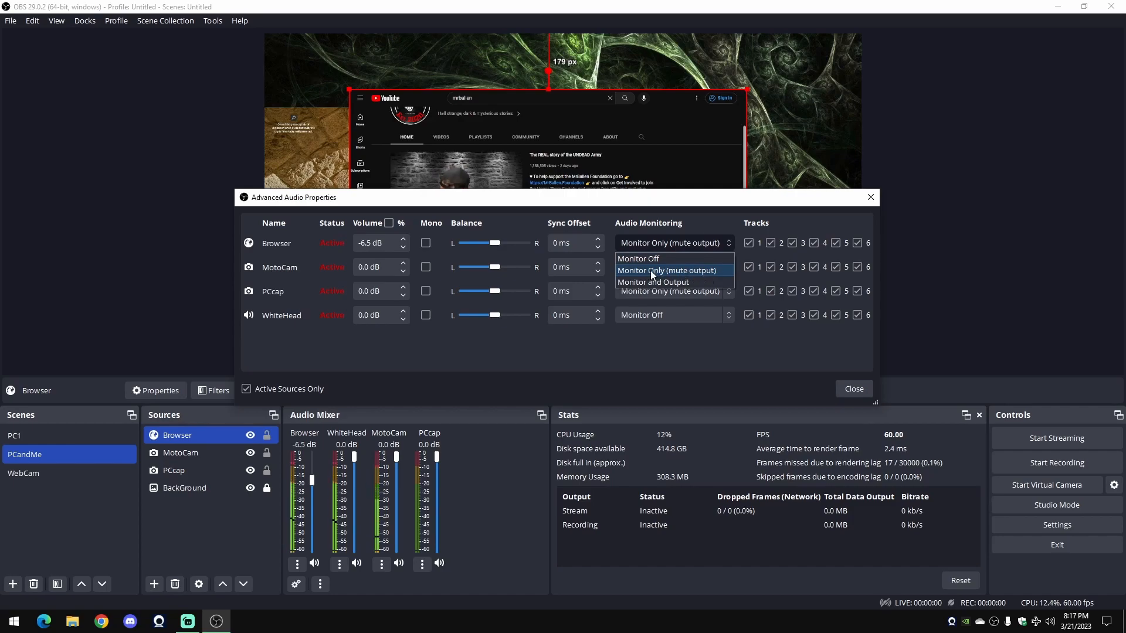
left_click(679, 272)
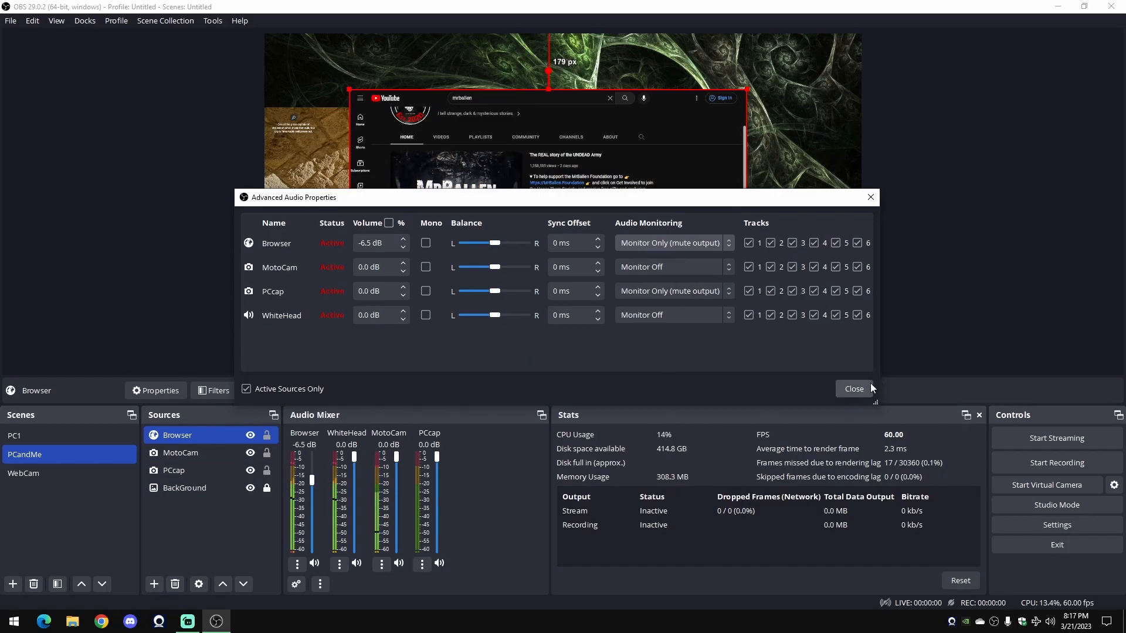
left_click(854, 388)
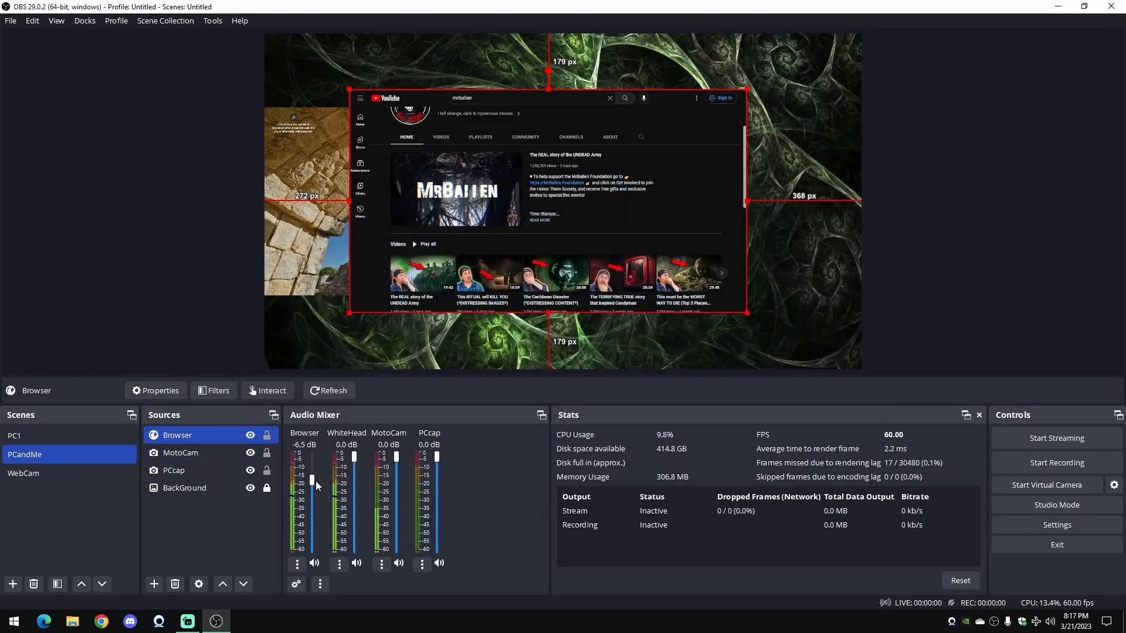
left_click_drag(312, 481, 312, 396)
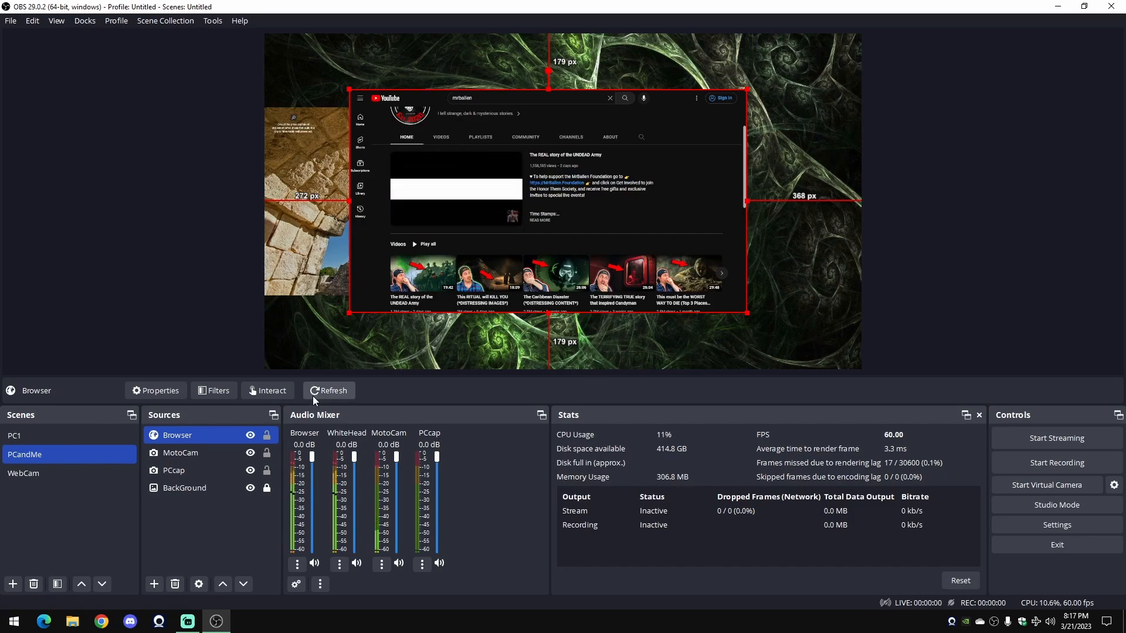
- Remove the Browser source from the PCandMe scene and reset the performance statistics
right_click(706, 107)
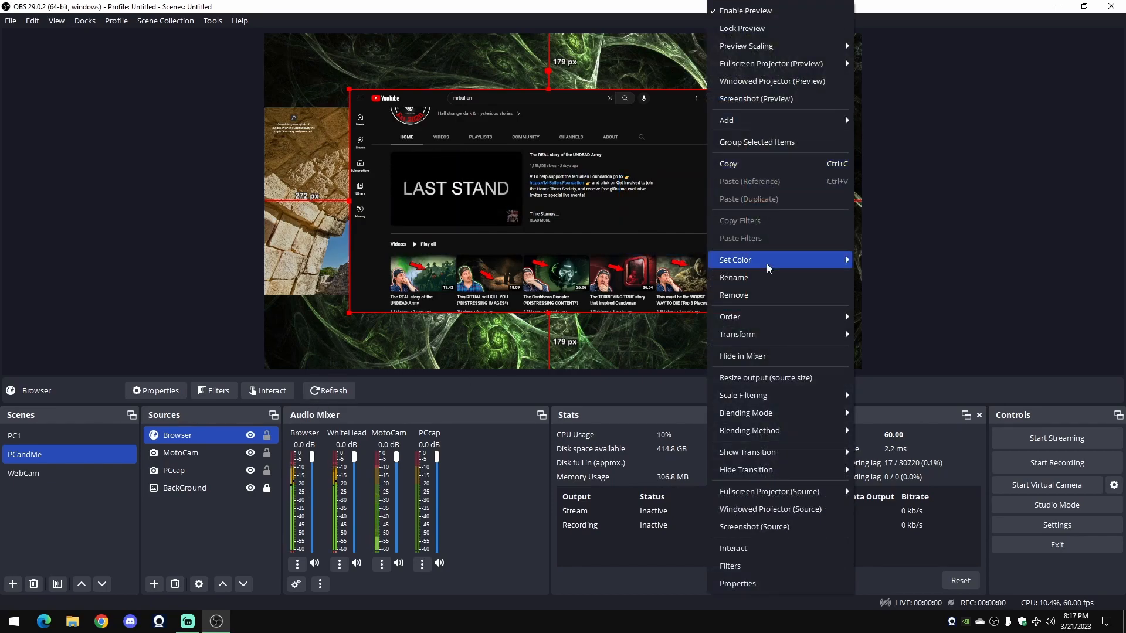
right_click(198, 435)
left_click(258, 179)
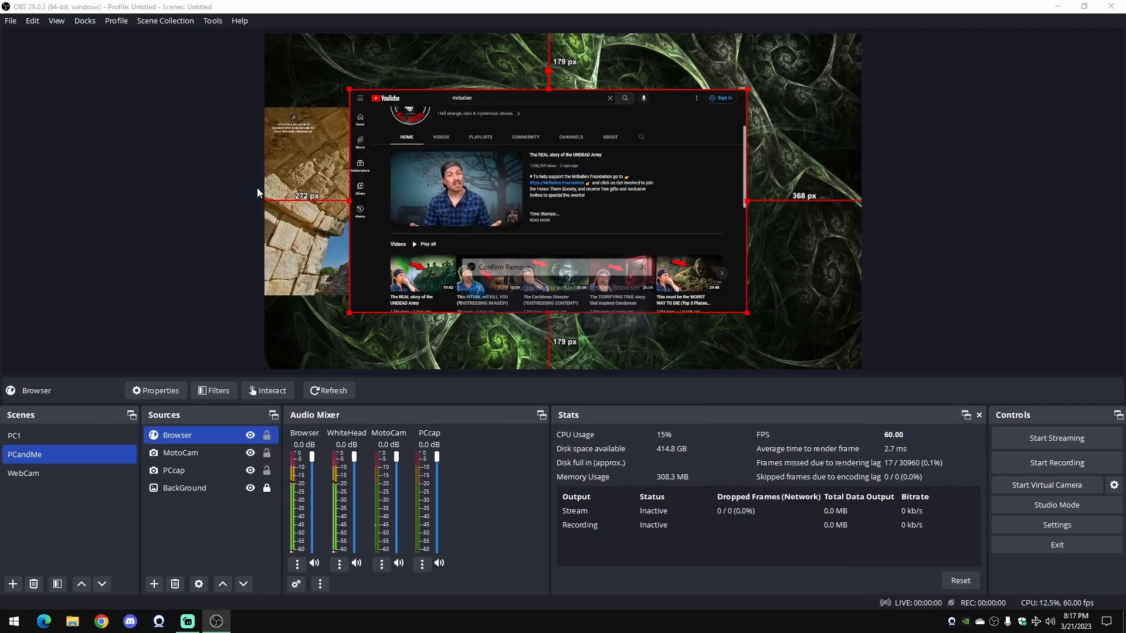
left_click(606, 320)
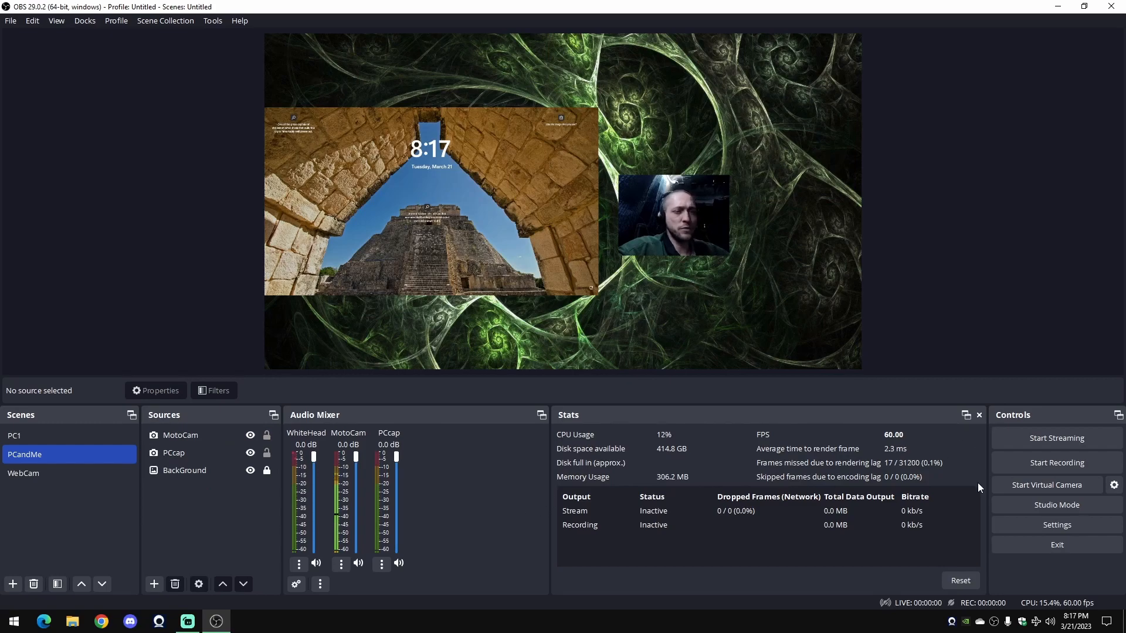
left_click(969, 581)
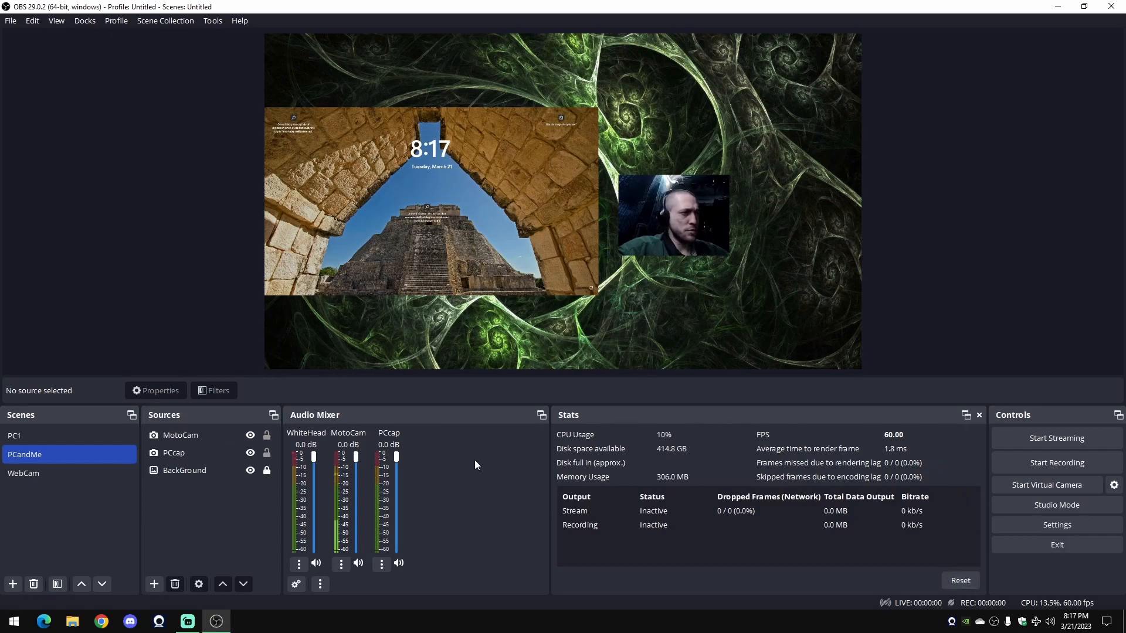
- Shrink MotoCam against the canvas's right edge and enlarge PCcap to leave about 98 px above and below it and 353 px to its right
left_click_drag(691, 216, 826, 202)
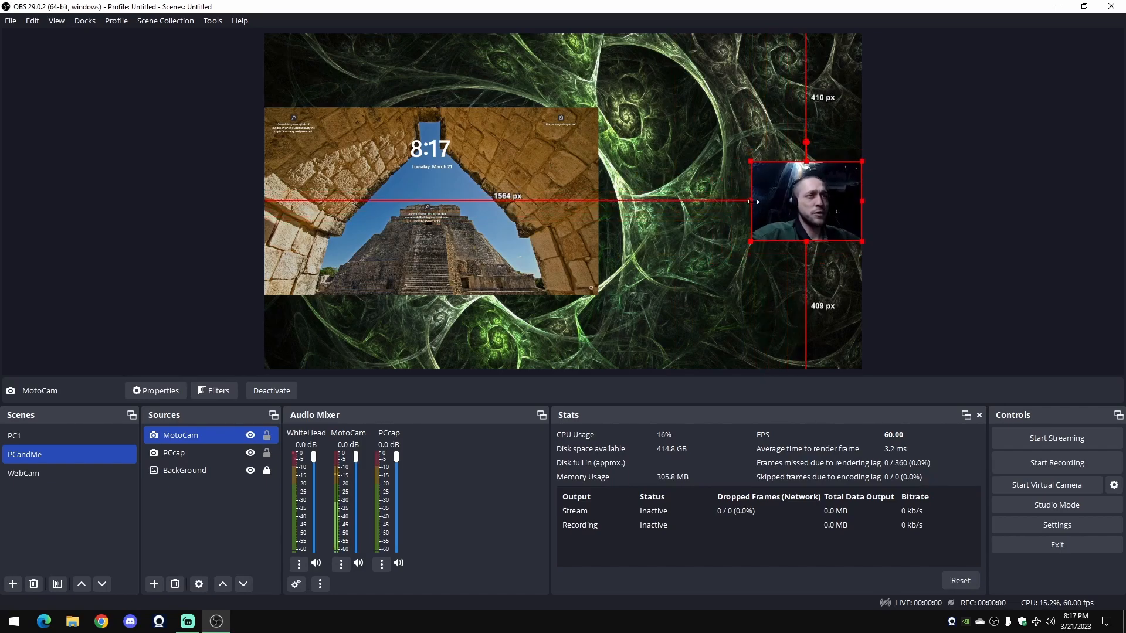
left_click_drag(753, 201, 783, 201)
left_click(561, 276)
left_click_drag(599, 294, 671, 335)
left_click_drag(508, 246, 507, 226)
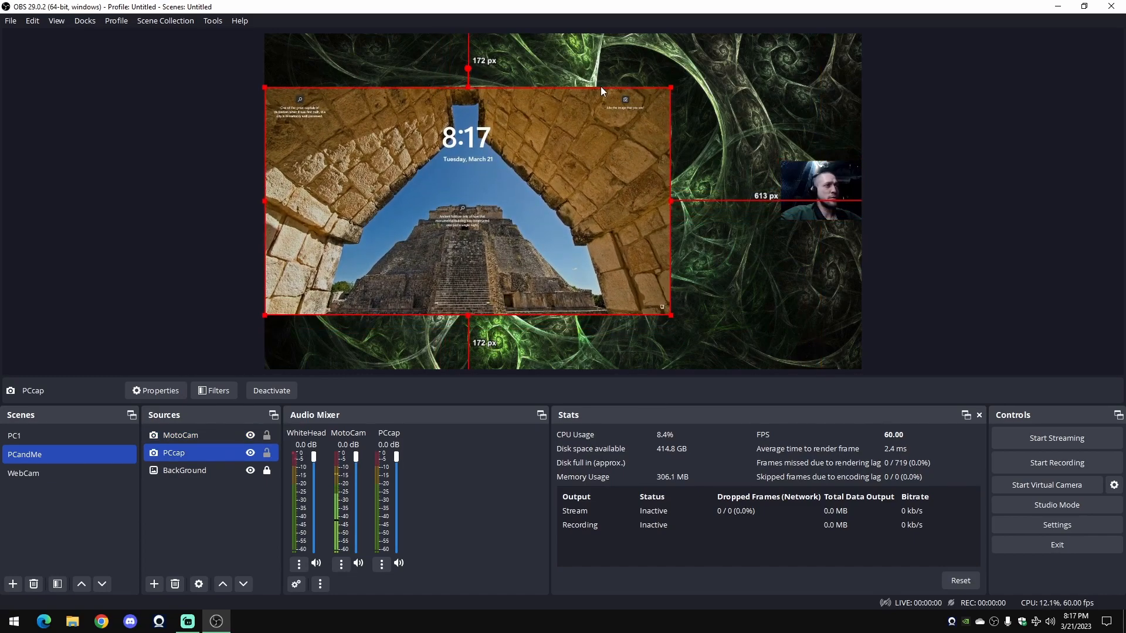
left_click_drag(470, 88, 487, 41)
left_click_drag(503, 141, 503, 170)
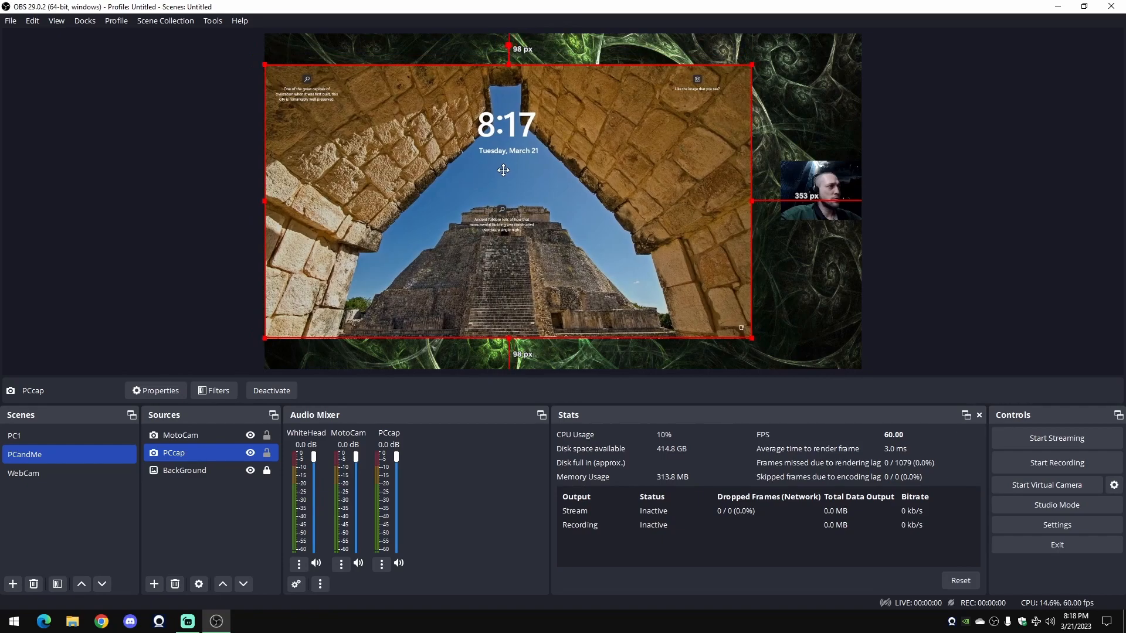
- Place the MotoCam overlay beside PCcap's lower right corner and enlarge it to nearly fill the gap to the canvas edge
left_click_drag(803, 177, 766, 270)
left_click_drag(806, 306, 798, 321)
left_click(761, 227)
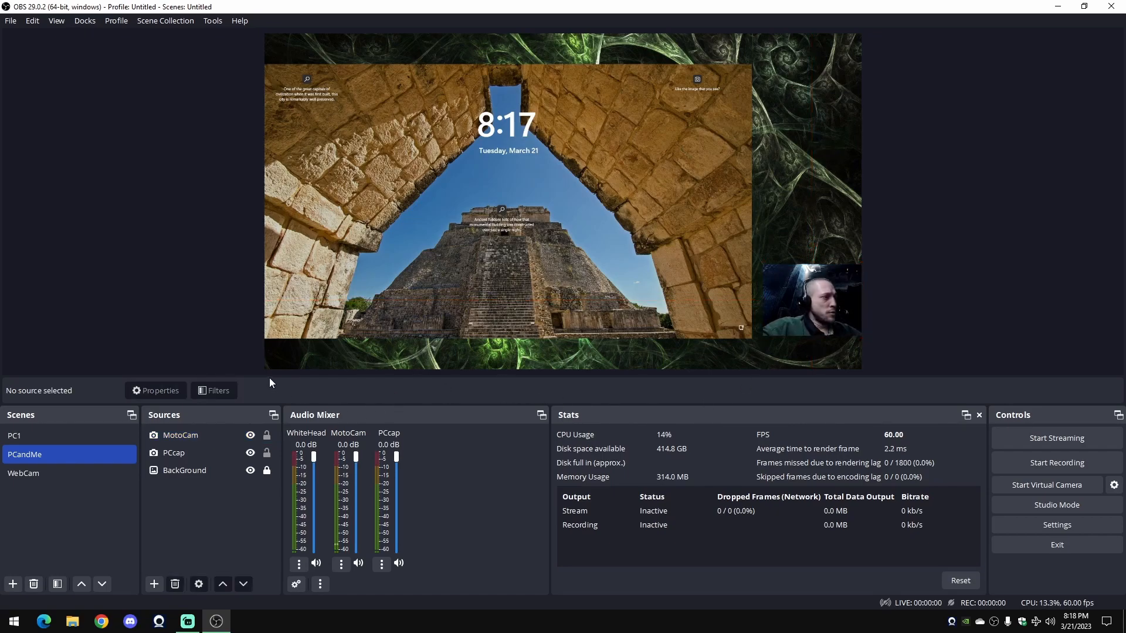
- Switch to Discord and show the Chatty Streams server with its Chatty Video / Voice channel
right_click(219, 516)
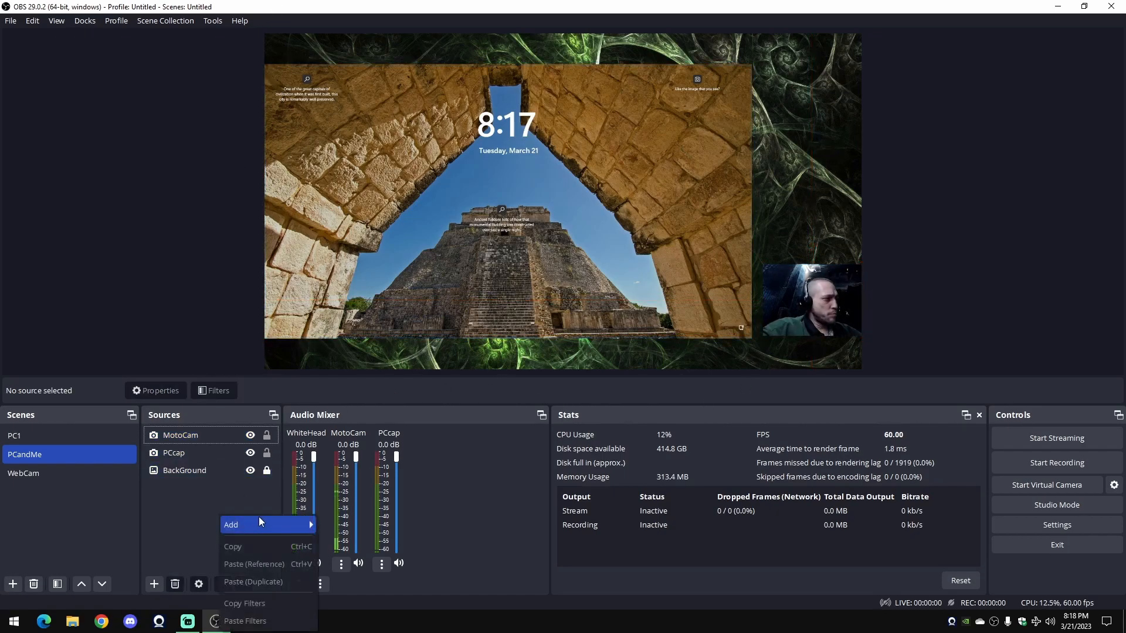
left_click(193, 518)
left_click(134, 623)
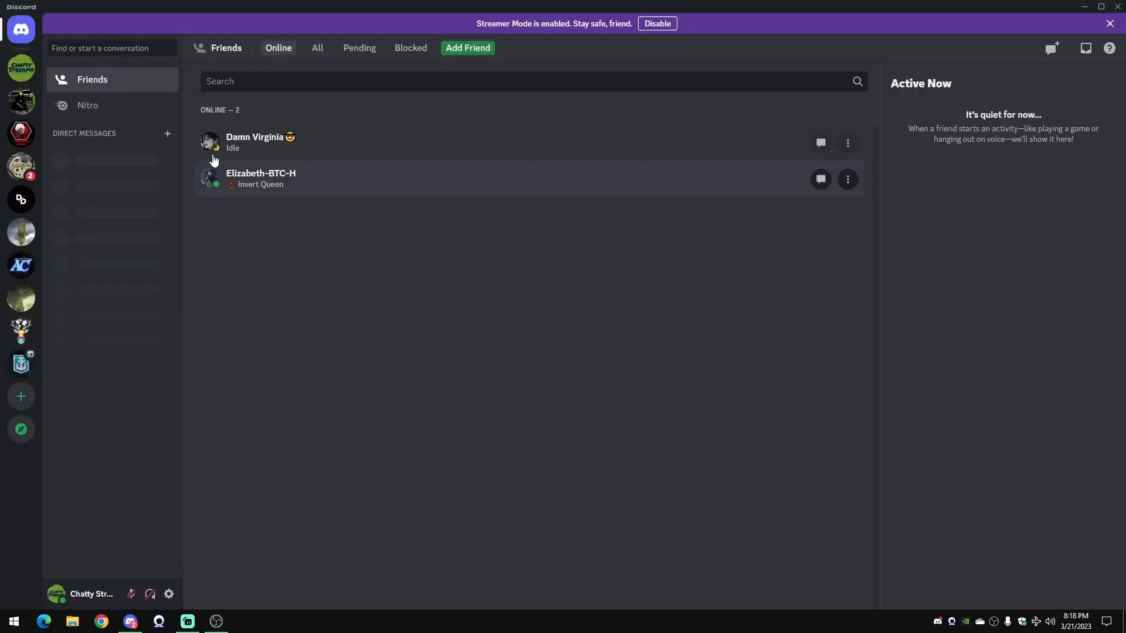
left_click(21, 167)
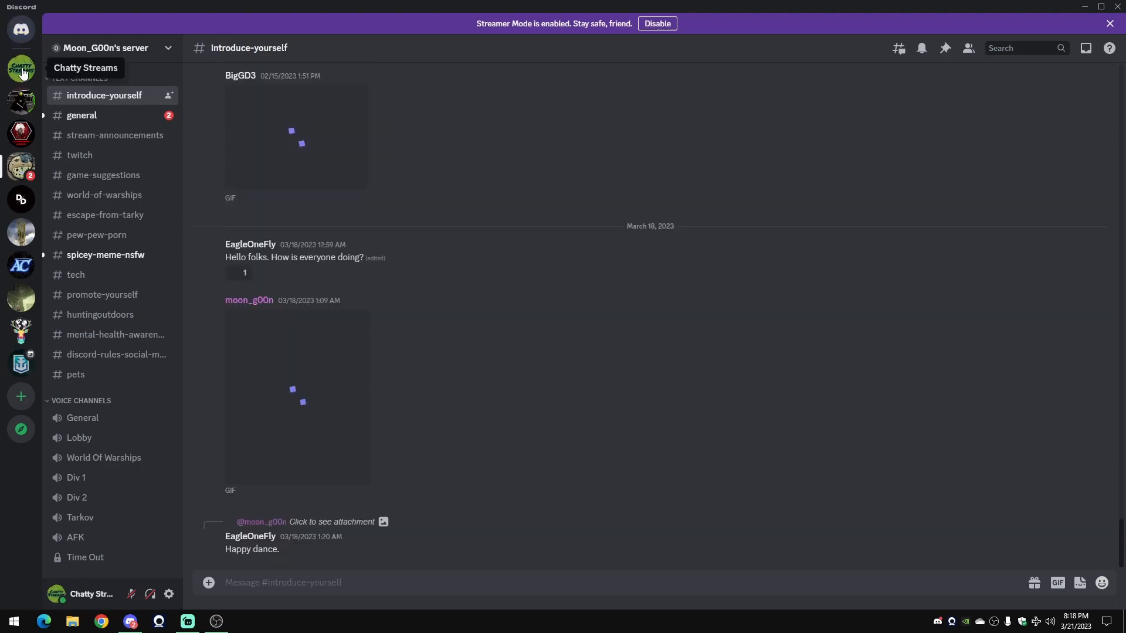
left_click(21, 68)
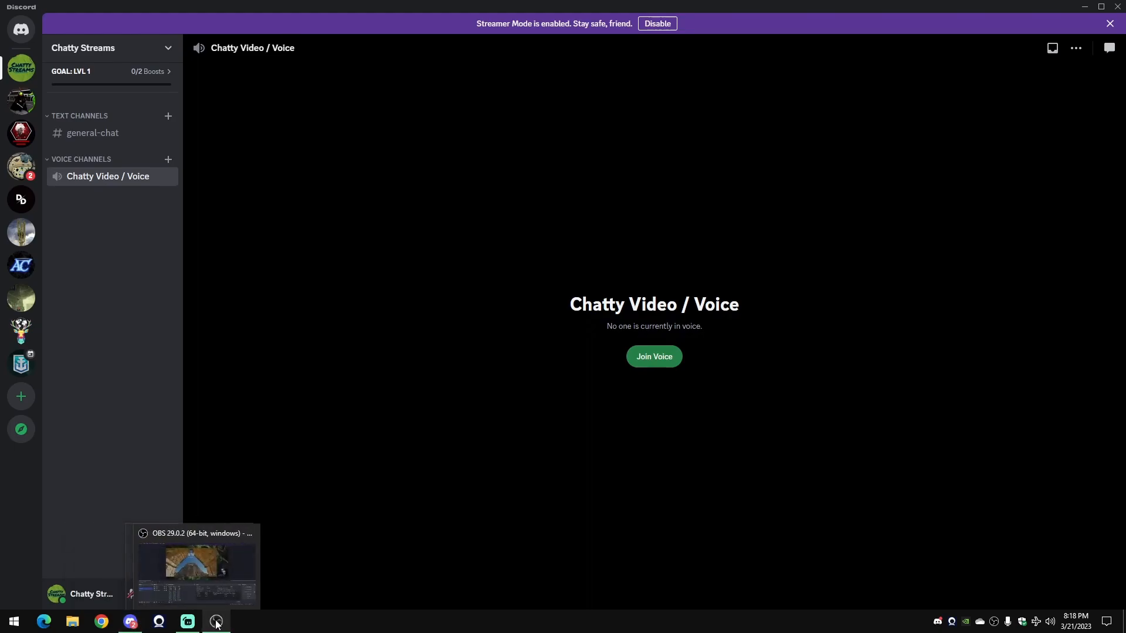
left_click(1091, 8)
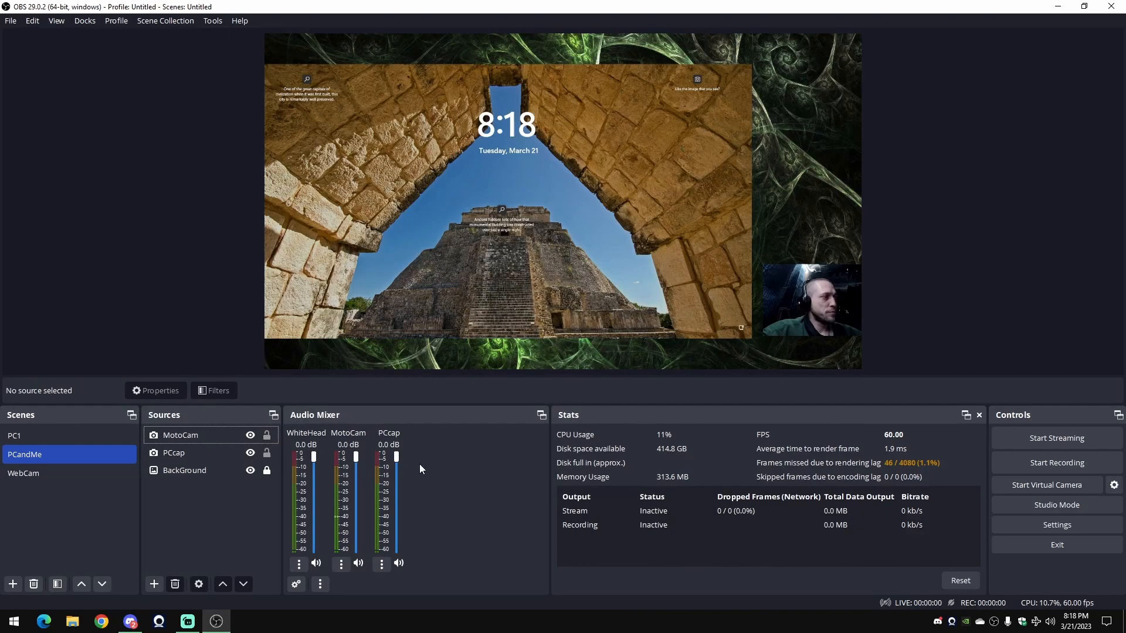
left_click(132, 622)
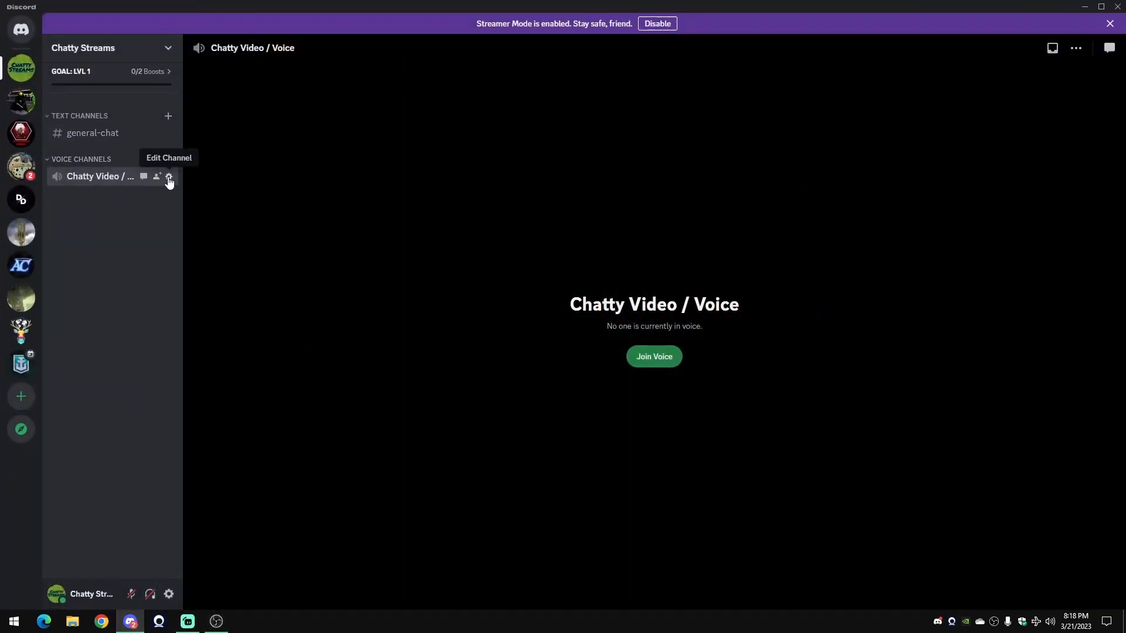
- Generate a new invite link for the Chatty Video / Voice channel that never expires and has no limit on uses
left_click(158, 177)
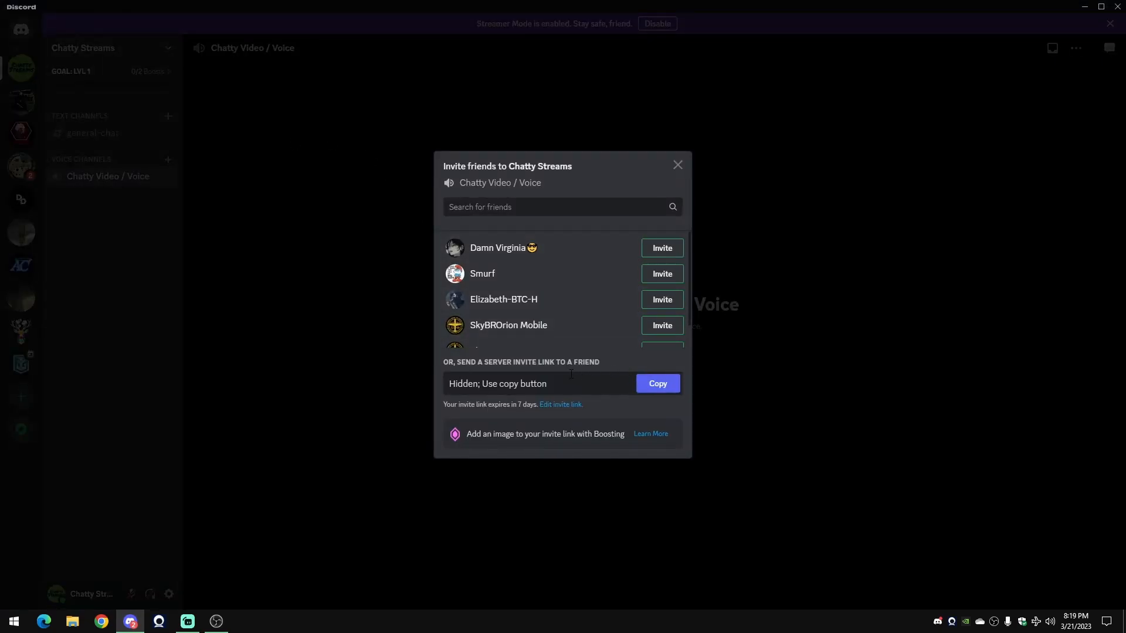
left_click(563, 405)
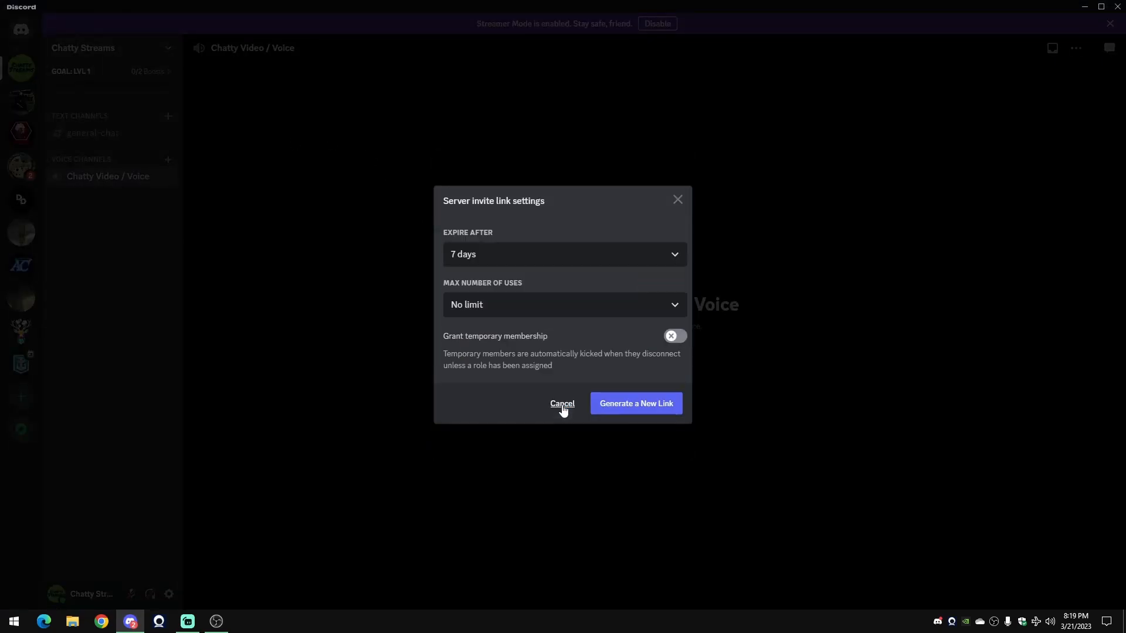
left_click(550, 258)
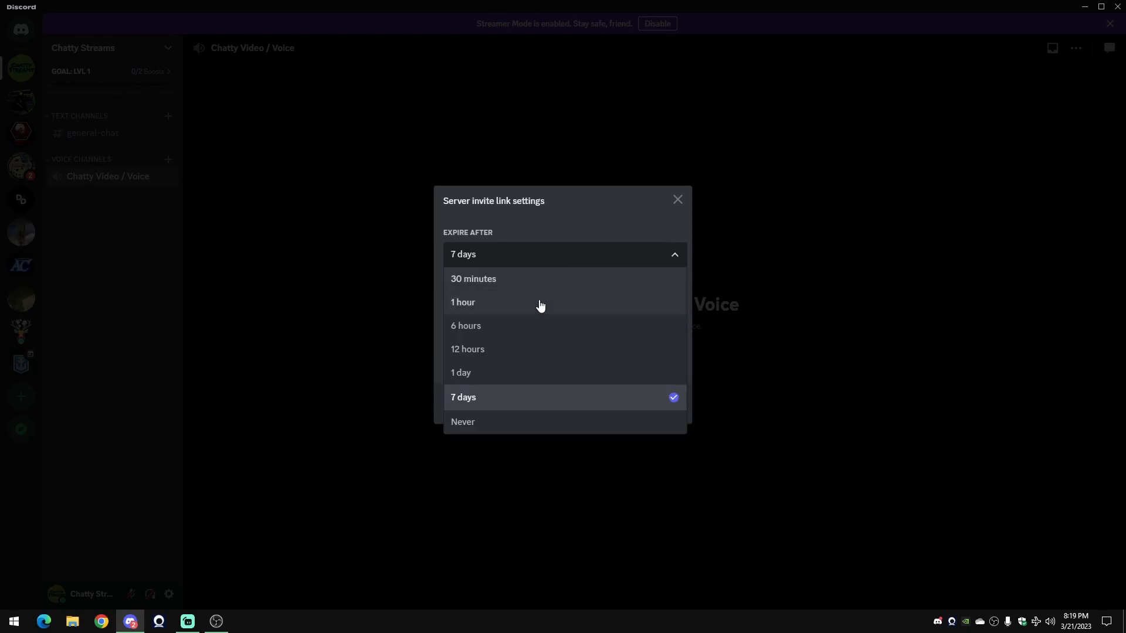
left_click(486, 423)
left_click(540, 308)
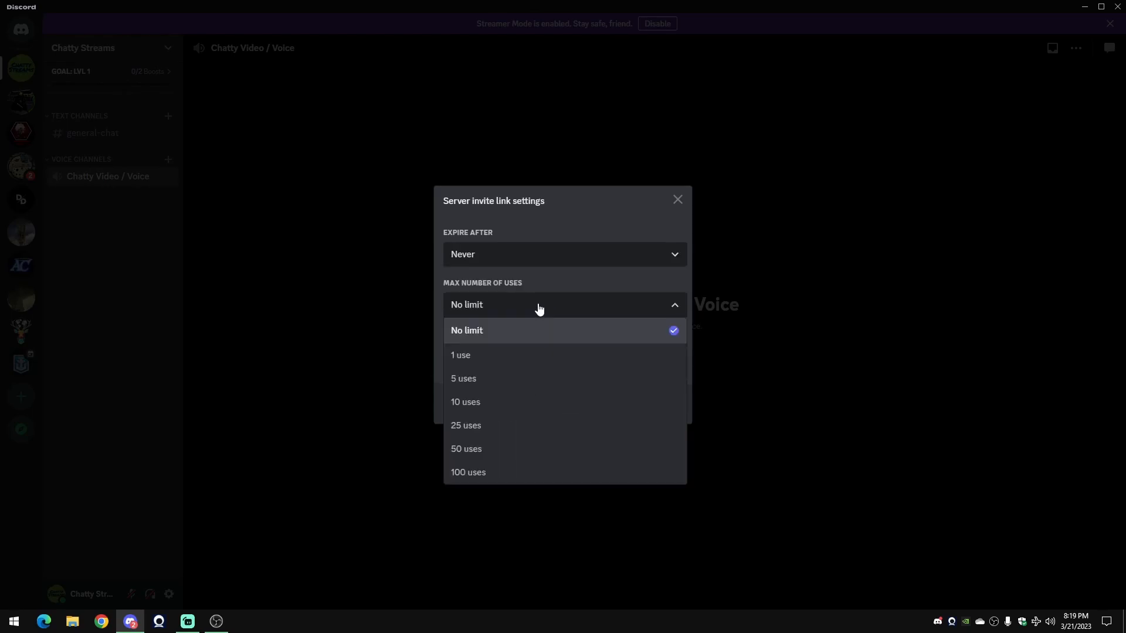
left_click(522, 338)
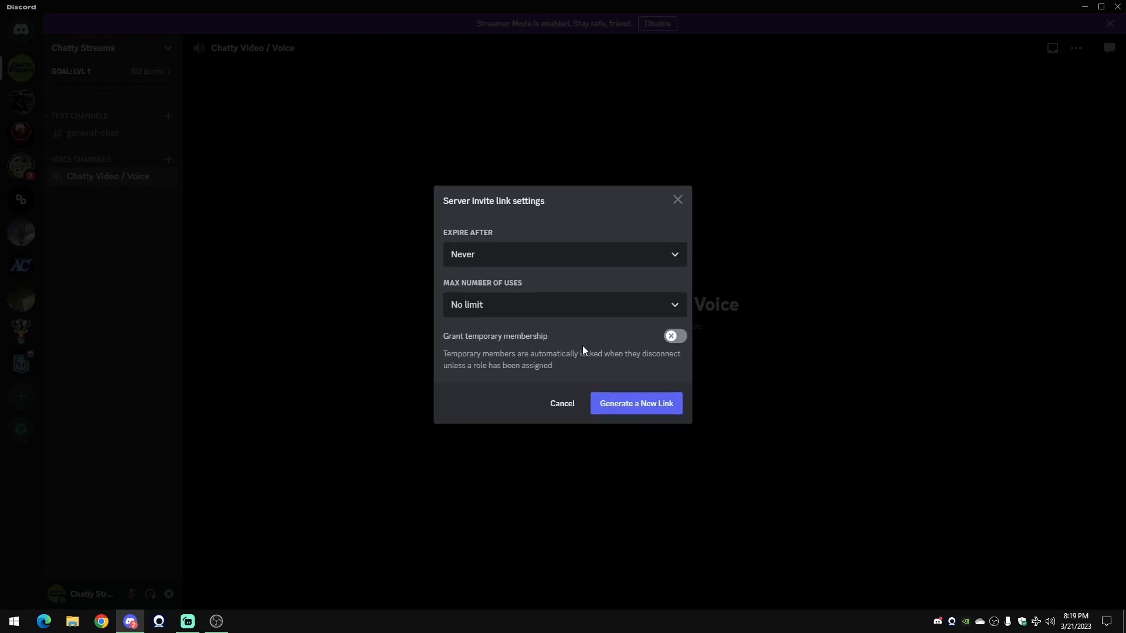
left_click(631, 409)
- Copy the new server invite link and close Discord to return to OBS
left_click(659, 388)
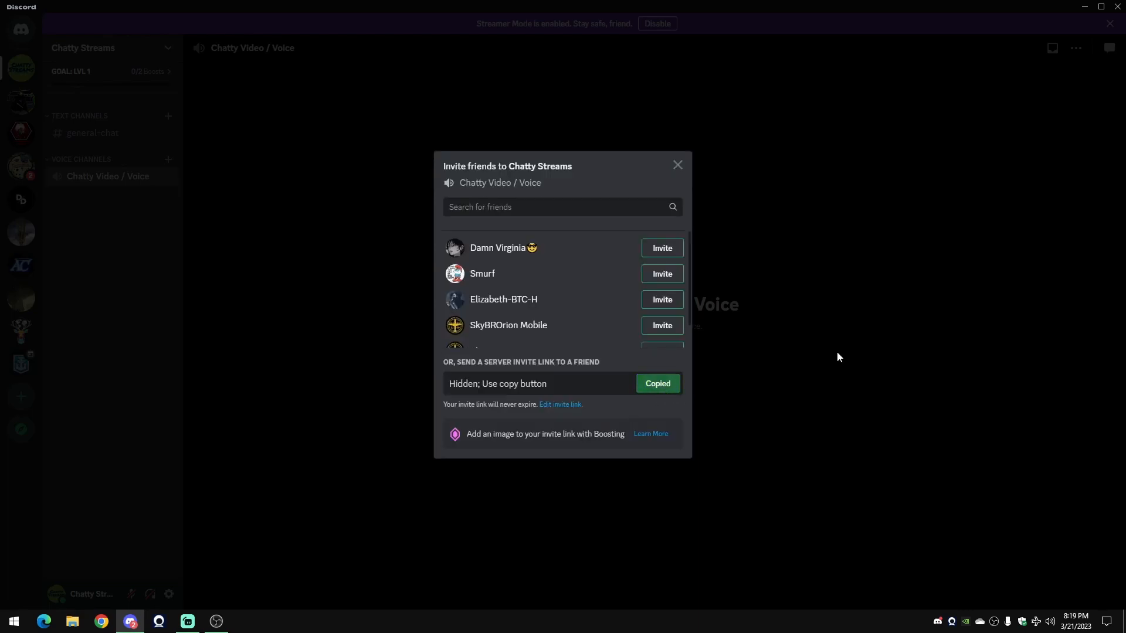
left_click(678, 166)
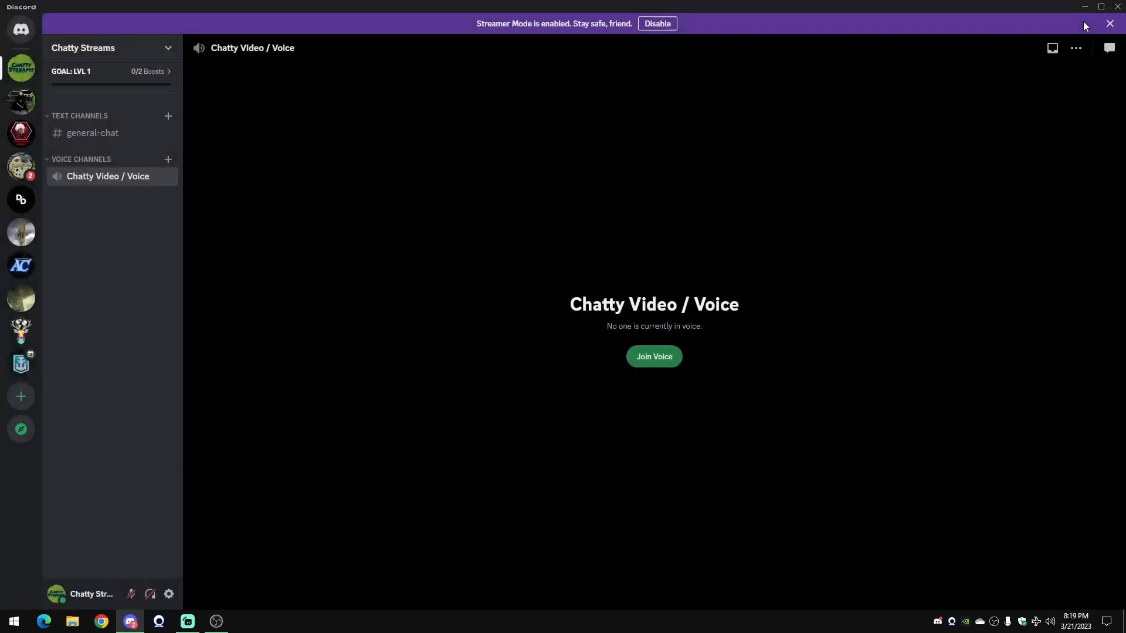
left_click(1117, 6)
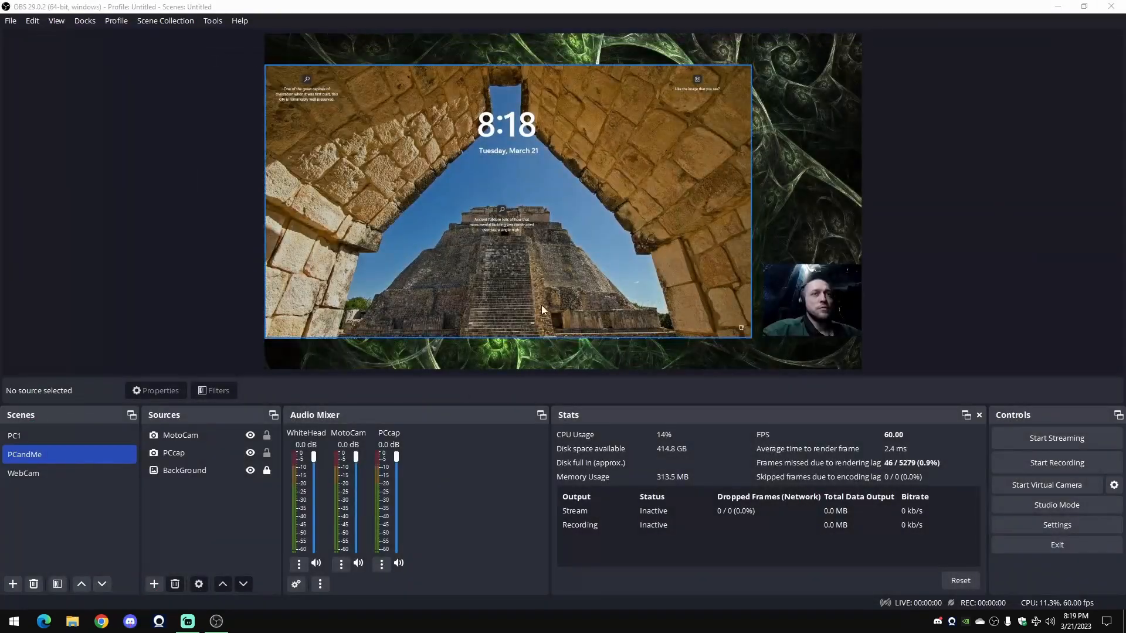
- Add a new Text (GDI+) source named DiscordTop to PCandMe and paste the copied Discord invite link as its text
right_click(199, 497)
mouse_move(258, 513)
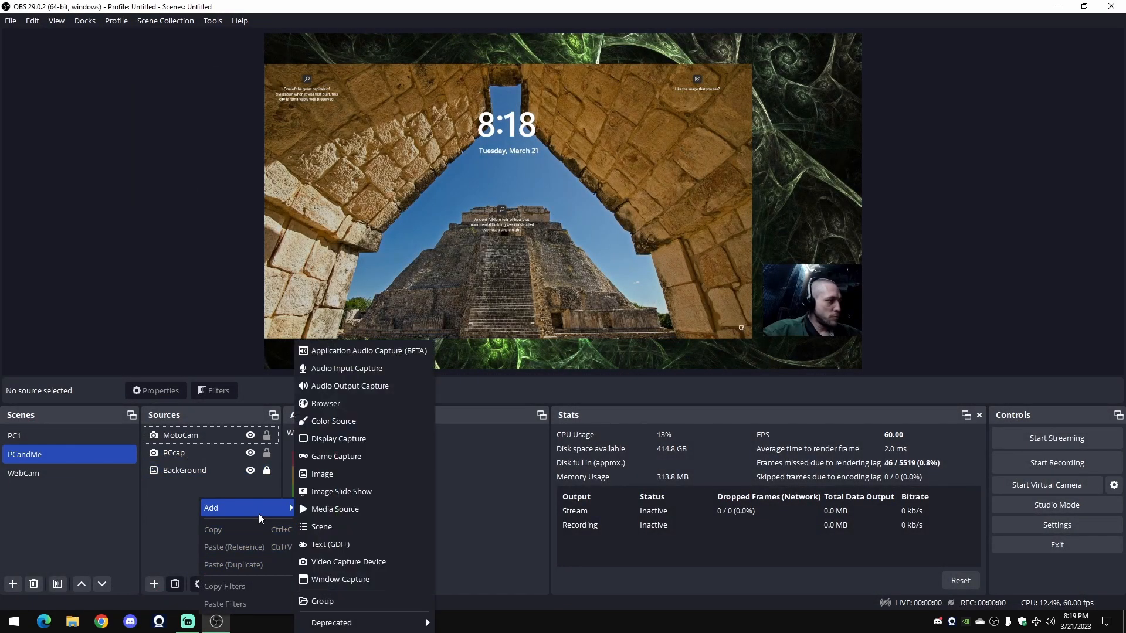
left_click(350, 545)
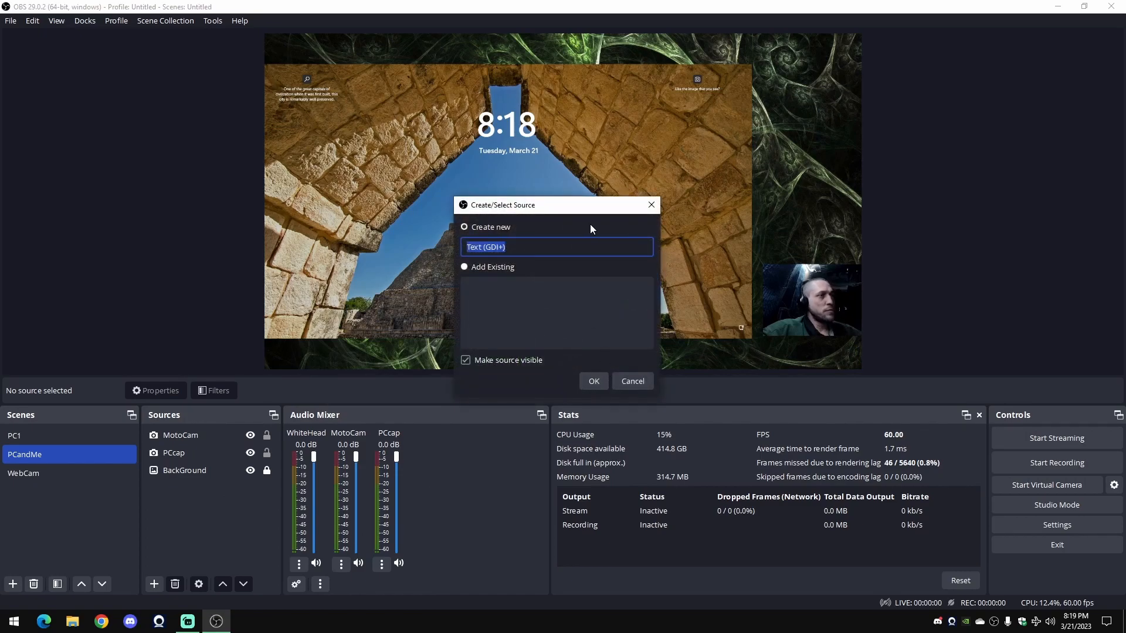
type("DiscordTop")
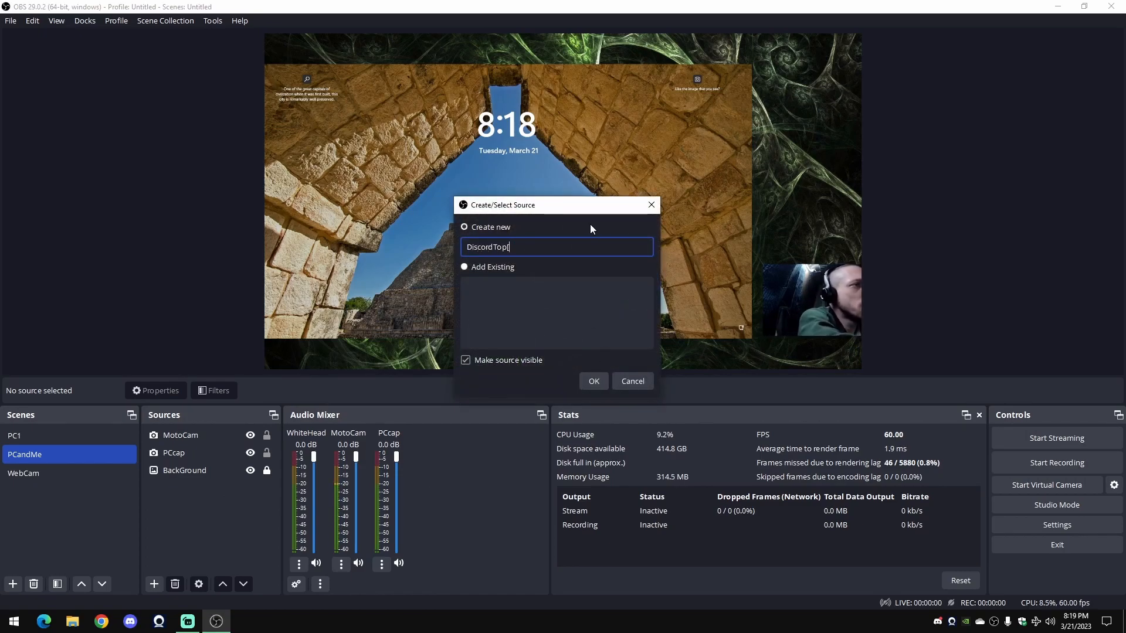
key("Return")
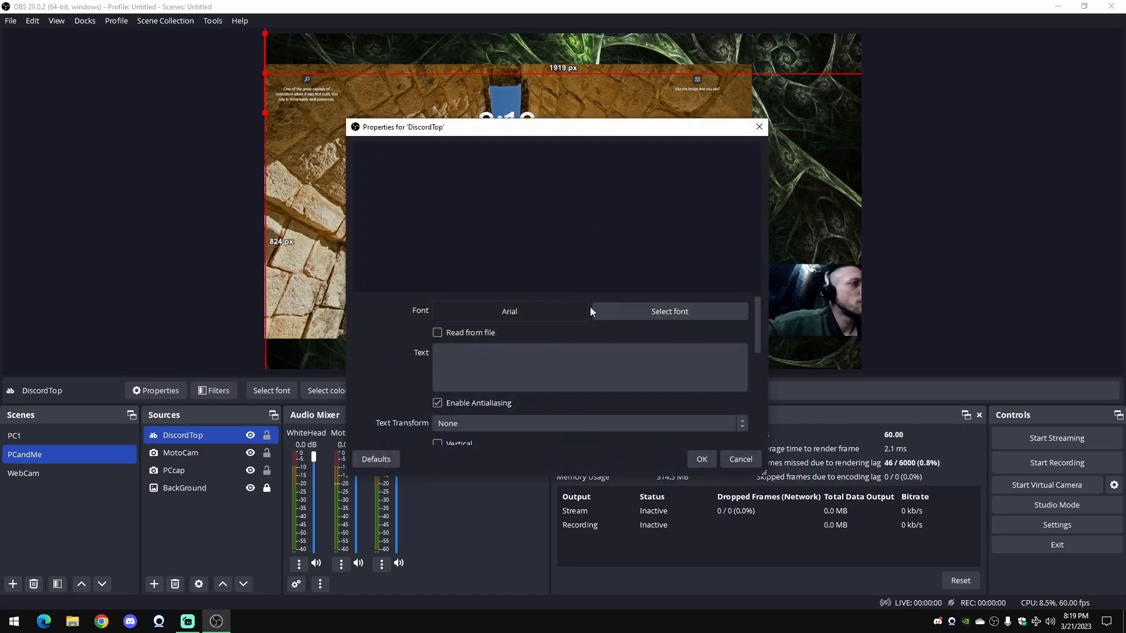
left_click(559, 366)
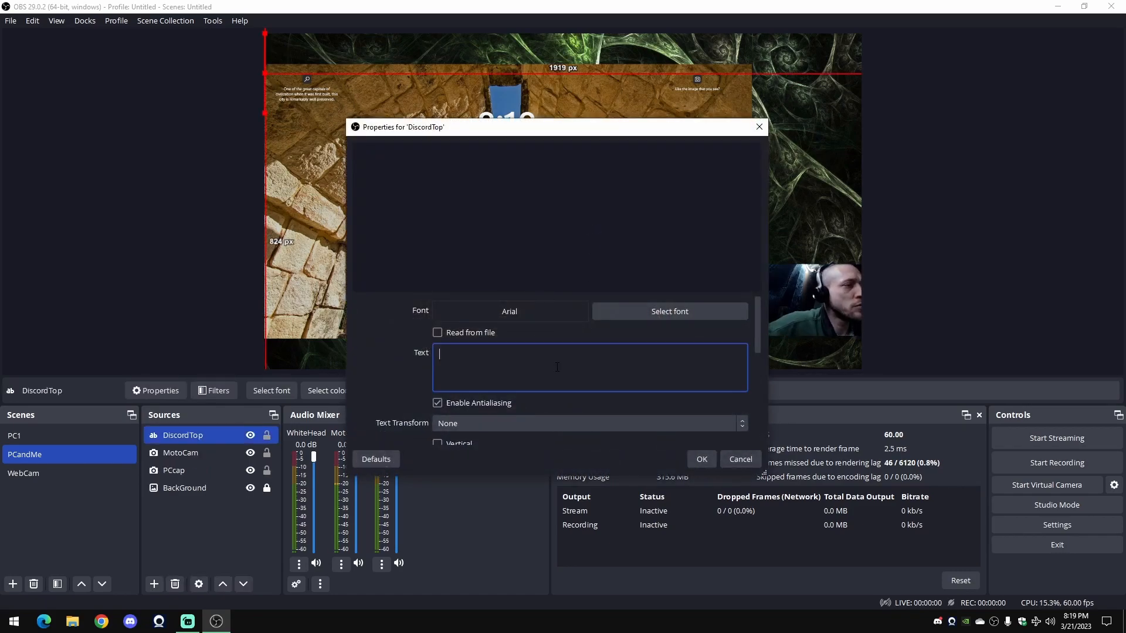
key("ctrl+v")
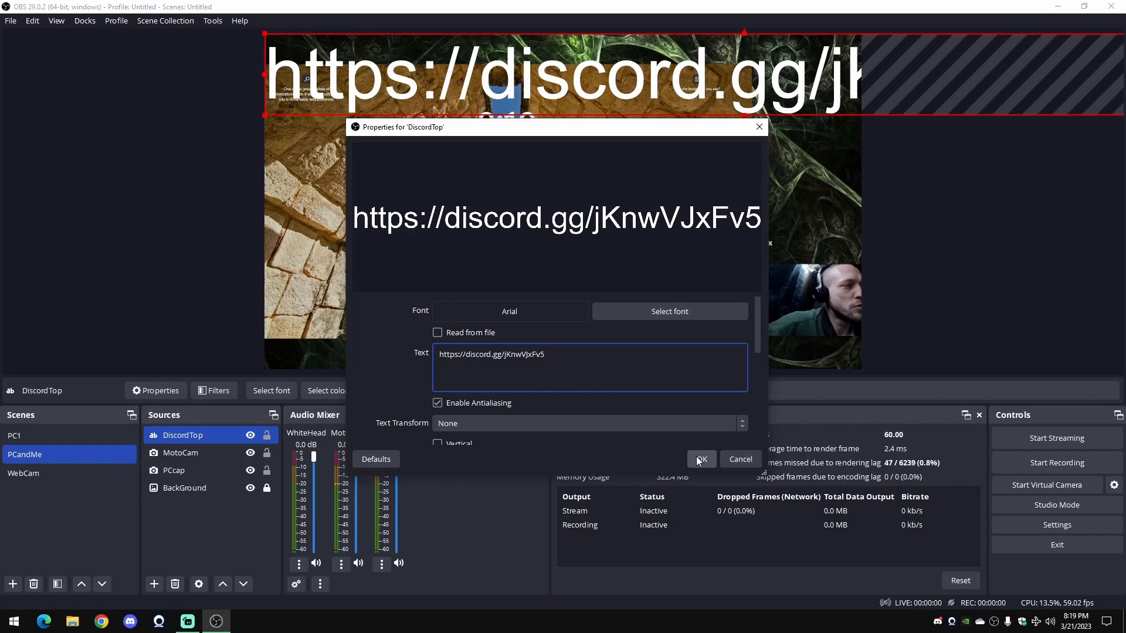
- Set DiscordTop's alignment and vertical alignment to Center and accept its properties
scroll(389, 364, "down", 5)
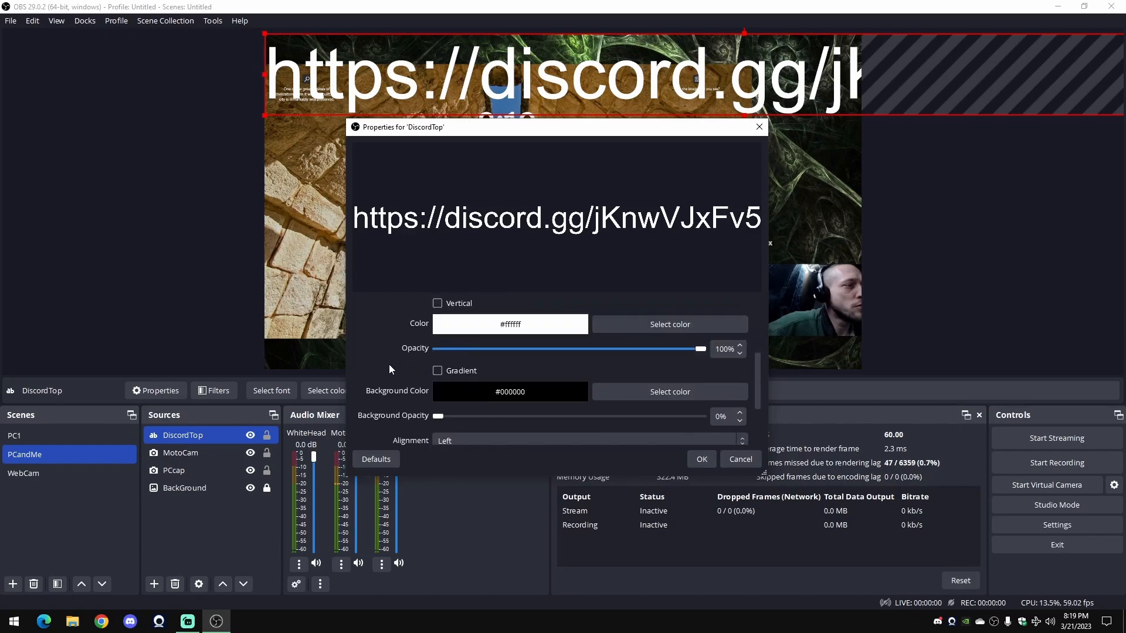
left_click(456, 375)
left_click(456, 381)
left_click(459, 399)
left_click(461, 421)
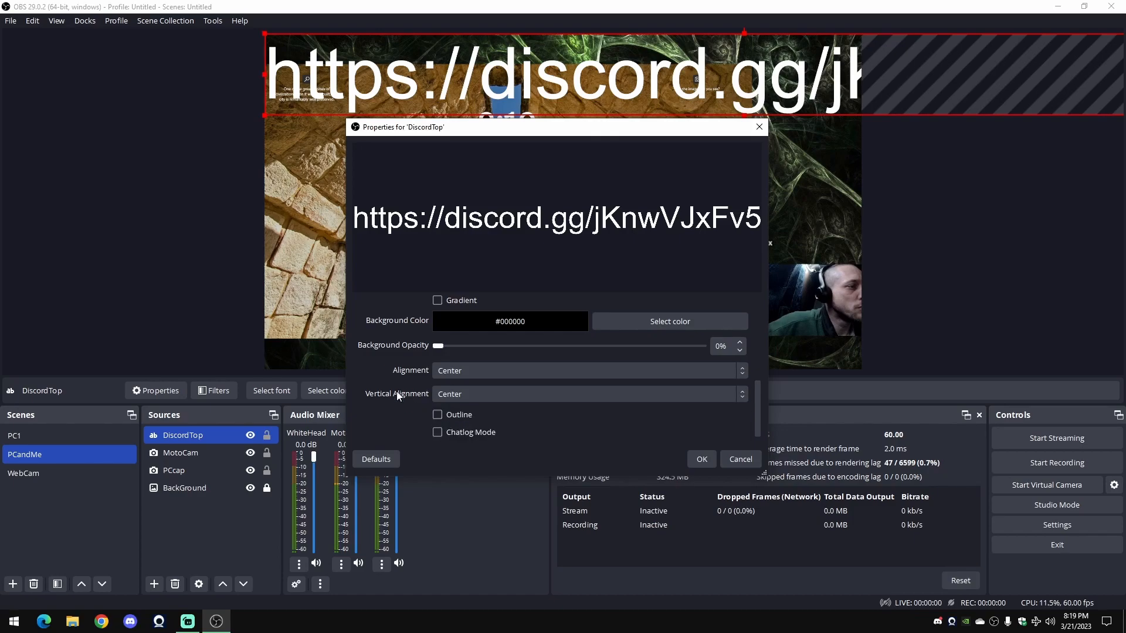
scroll(395, 392, "up", 2)
scroll(396, 392, "down", 2)
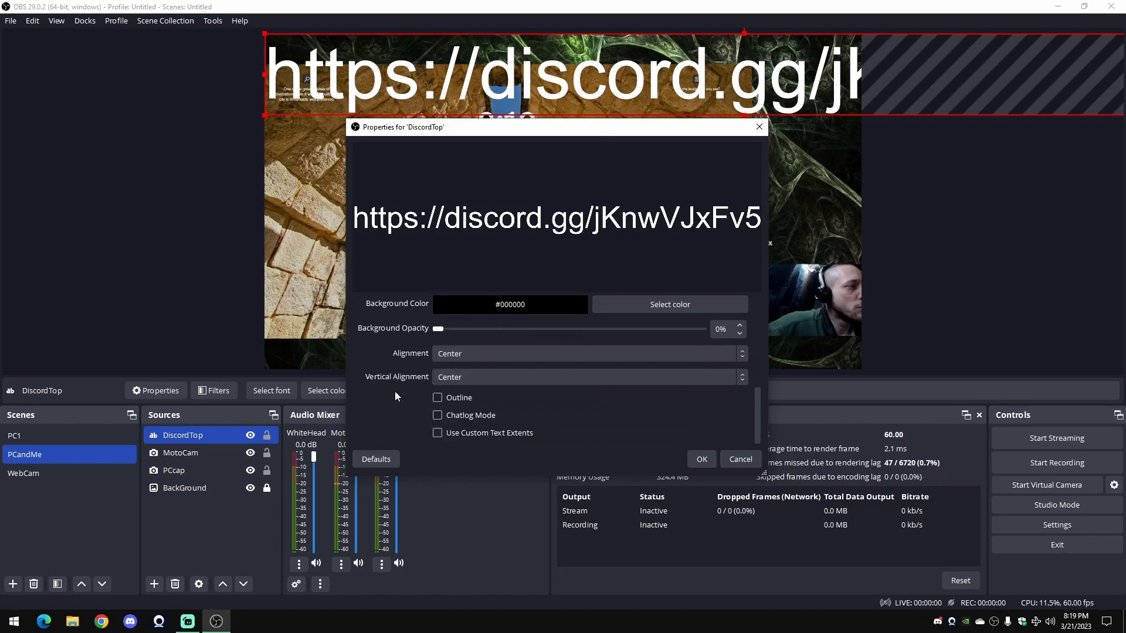
left_click(715, 459)
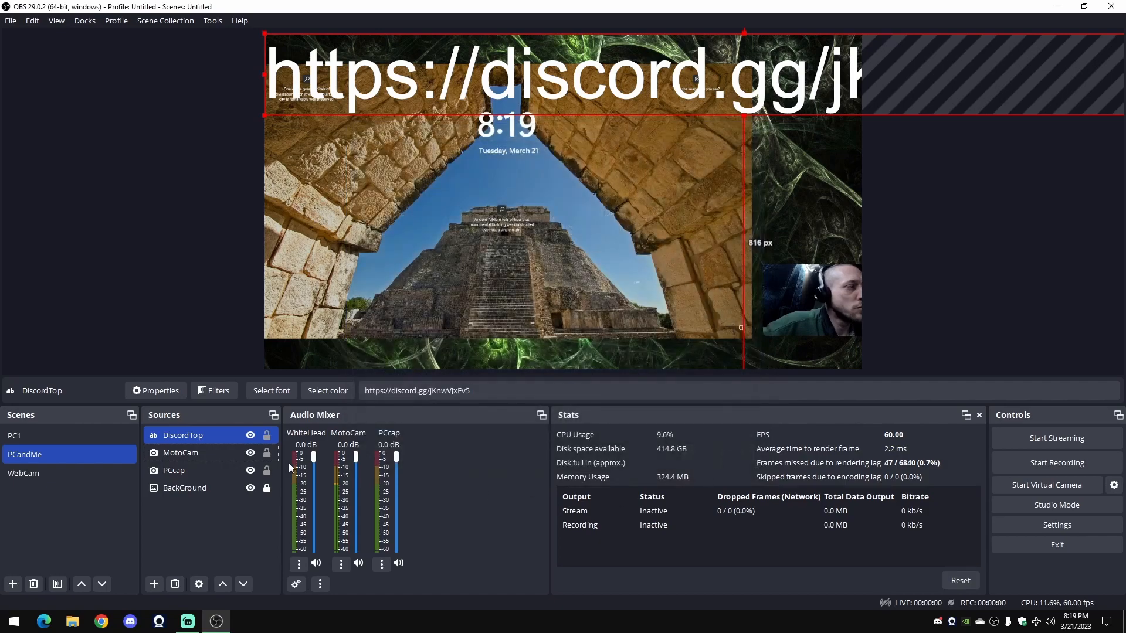
- Copy the DiscordTop source in the PCandMe scene and bring up the options for pasting it
left_click(223, 523)
left_click(201, 438)
right_click(201, 438)
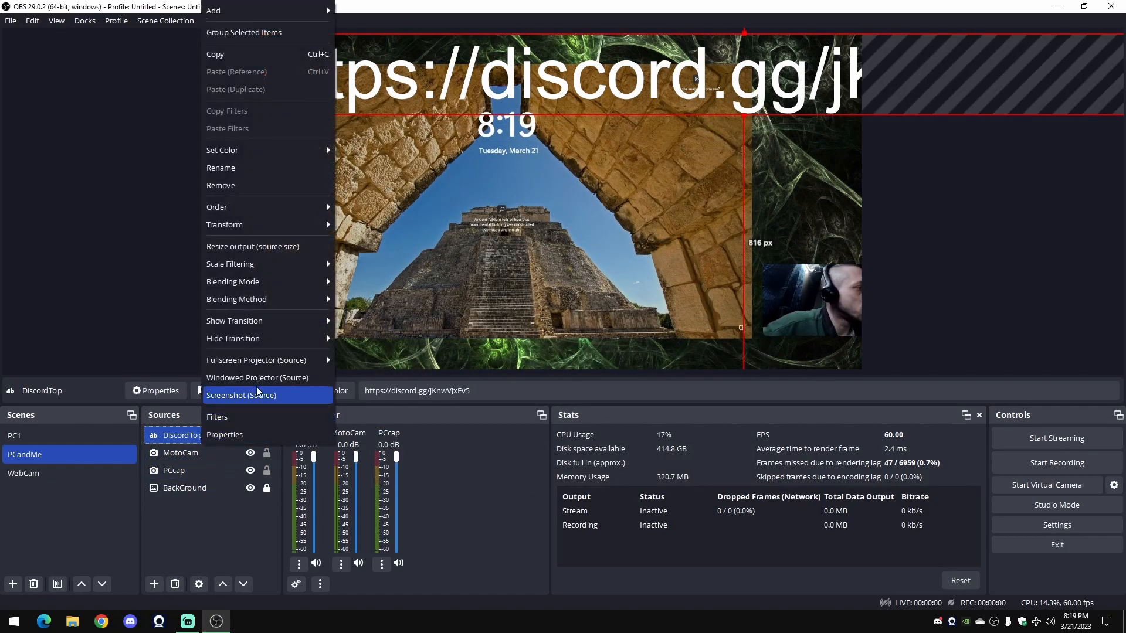
left_click(221, 506)
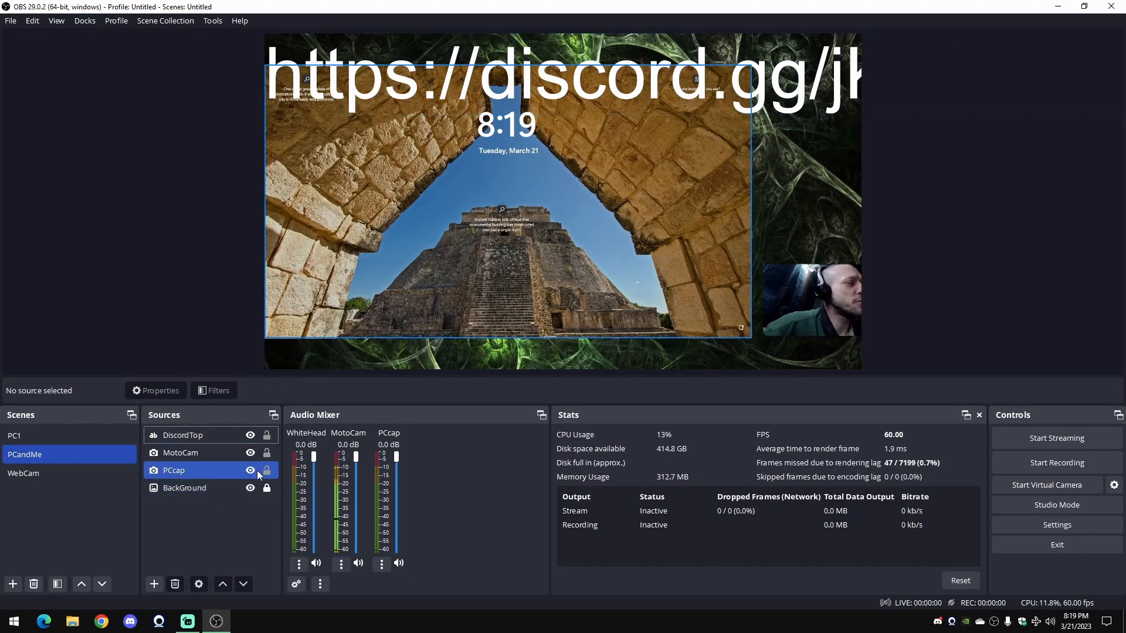
right_click(206, 519)
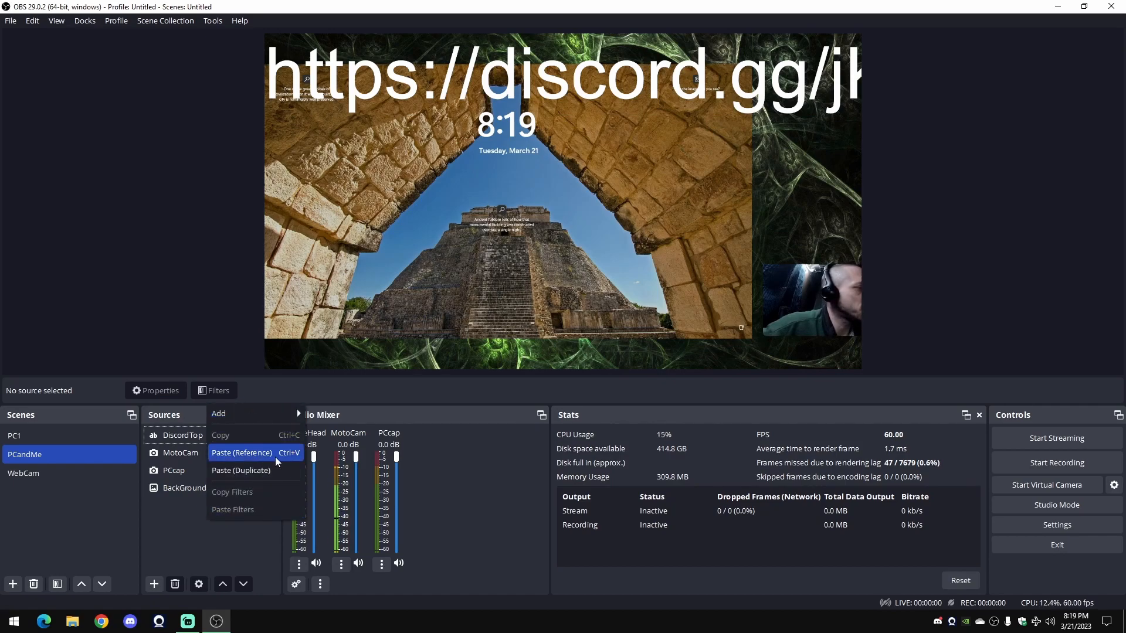
- Paste DiscordTop into the PC1 scene as a reference and shrink it to end about 297 px before the canvas's right edge
left_click(100, 438)
left_click(75, 437)
right_click(211, 509)
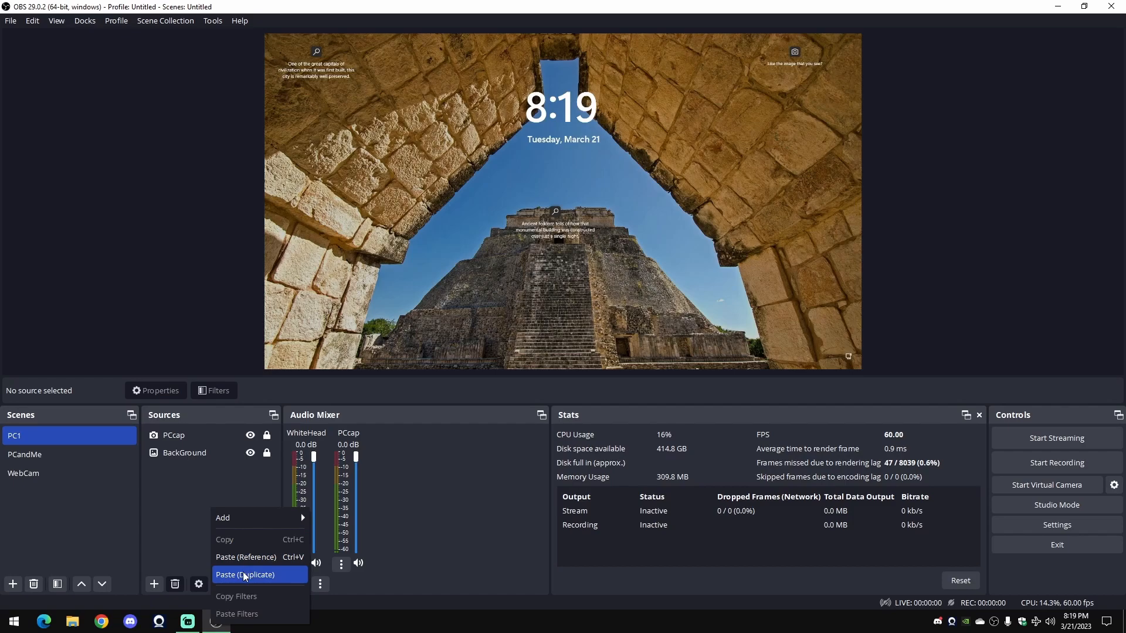
left_click(247, 557)
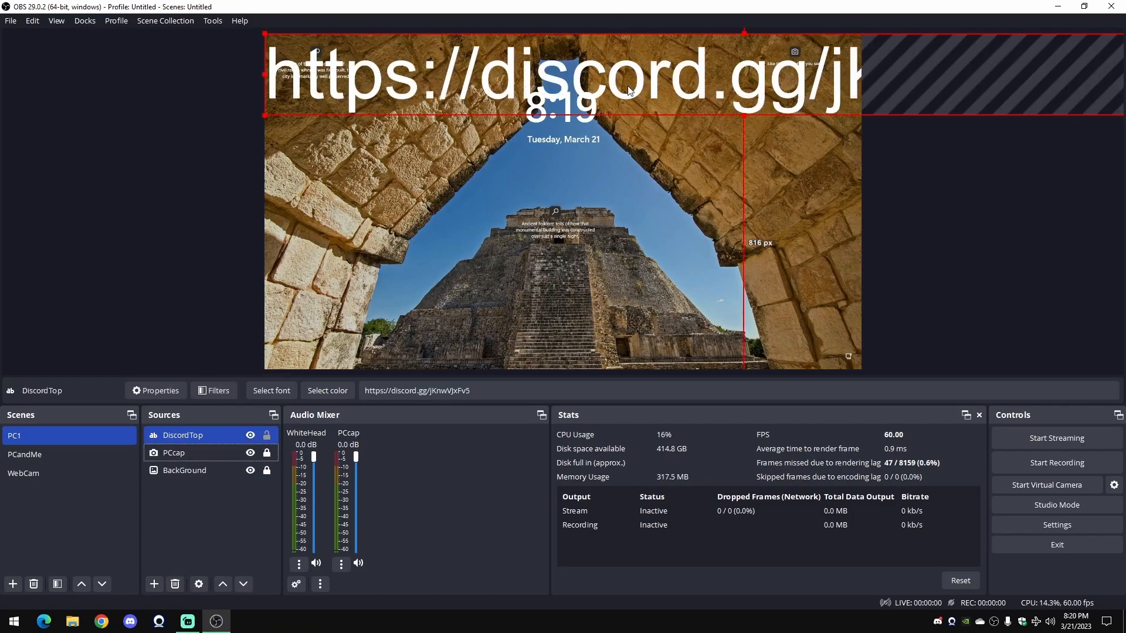
left_click_drag(746, 115, 739, 78)
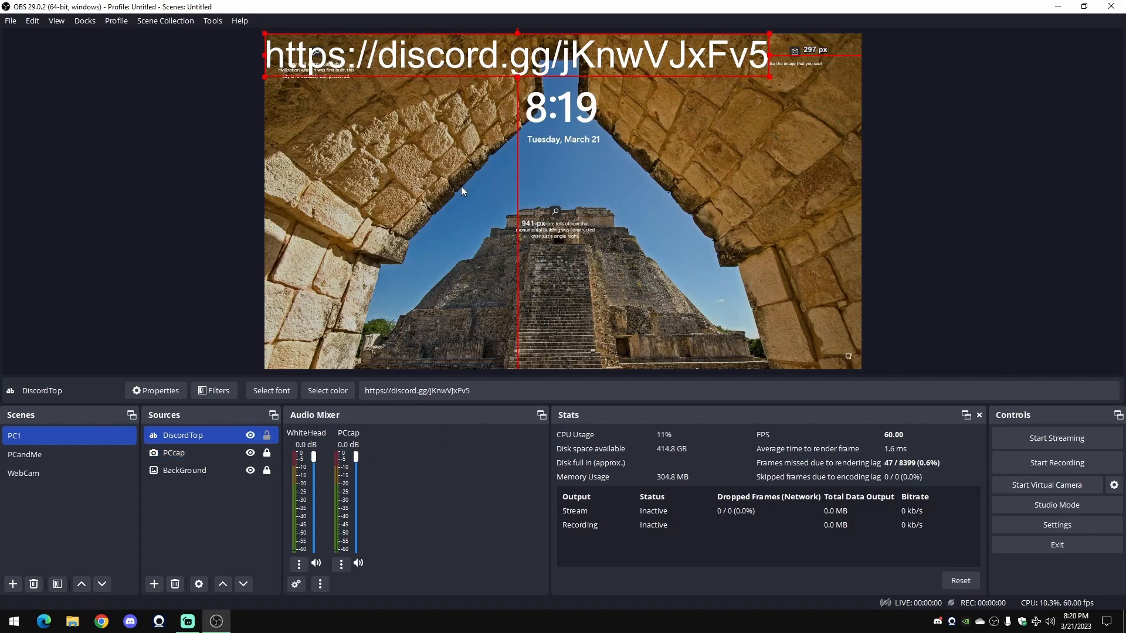
- Append "asdfasdf" to DiscordTop's text and shrink its PCandMe instance to end about 201 px before the canvas's right edge
left_click(431, 390)
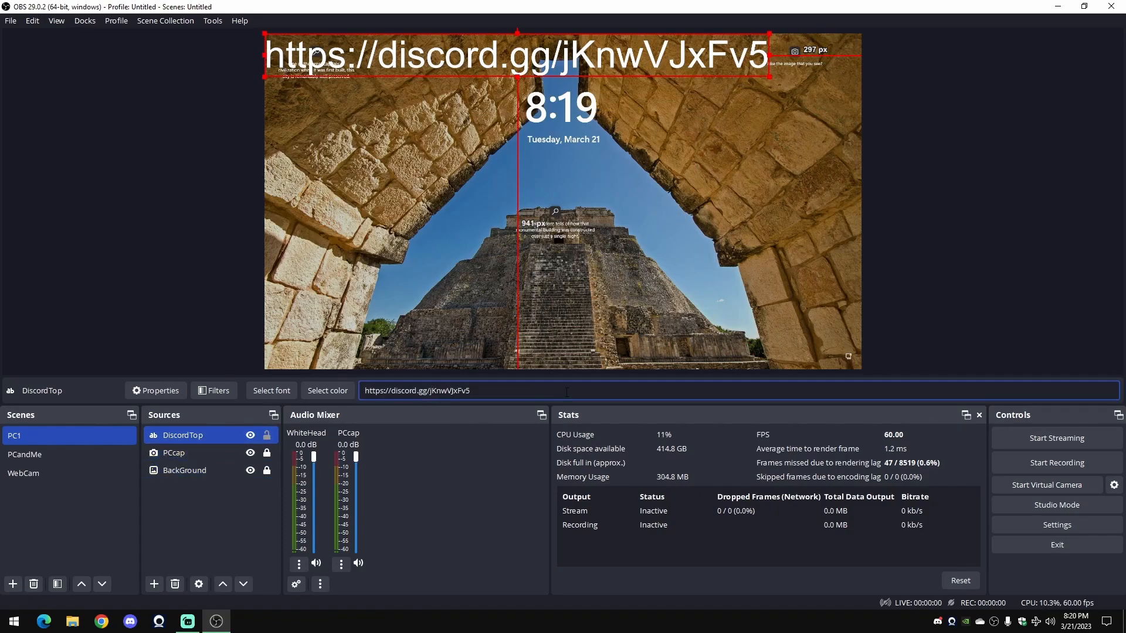
type("asdfasdf")
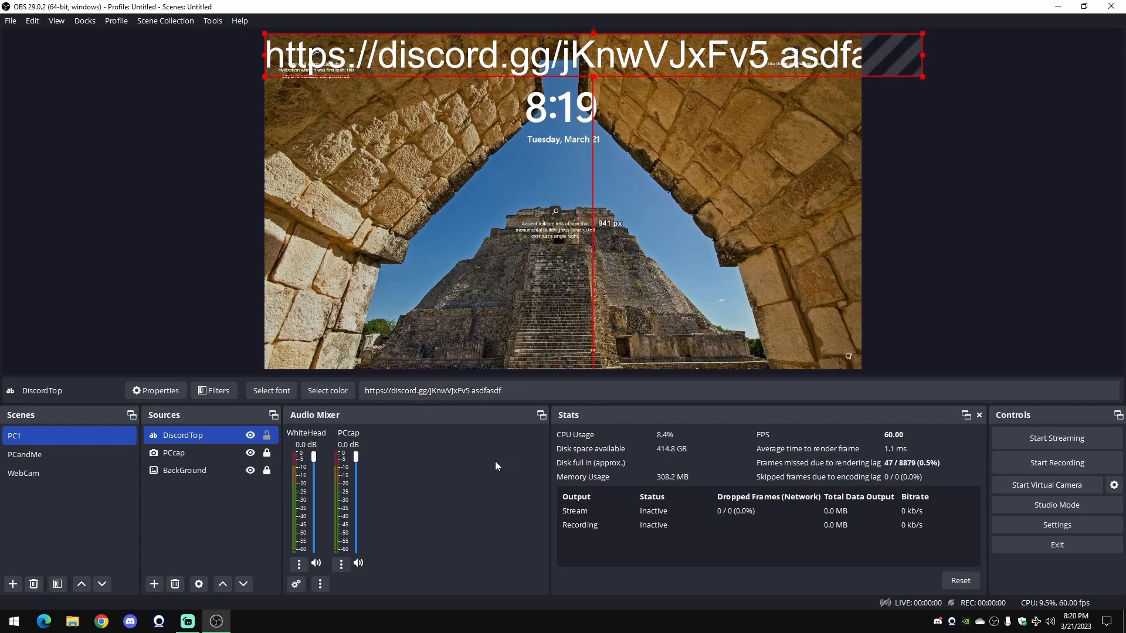
left_click(41, 453)
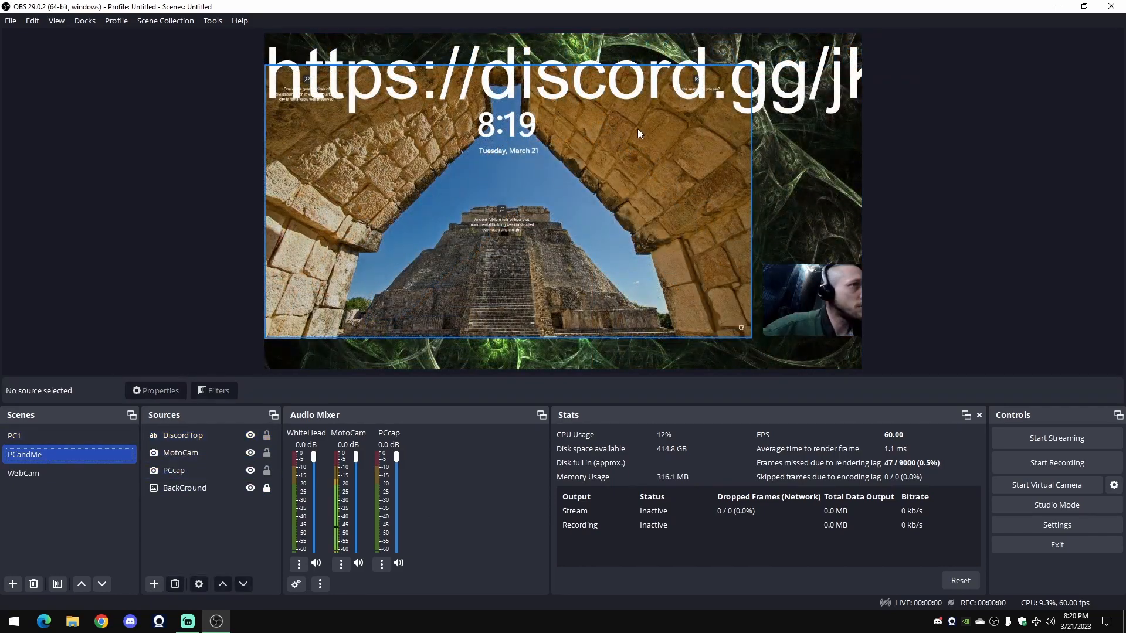
left_click(662, 80)
left_click_drag(887, 31, 838, 82)
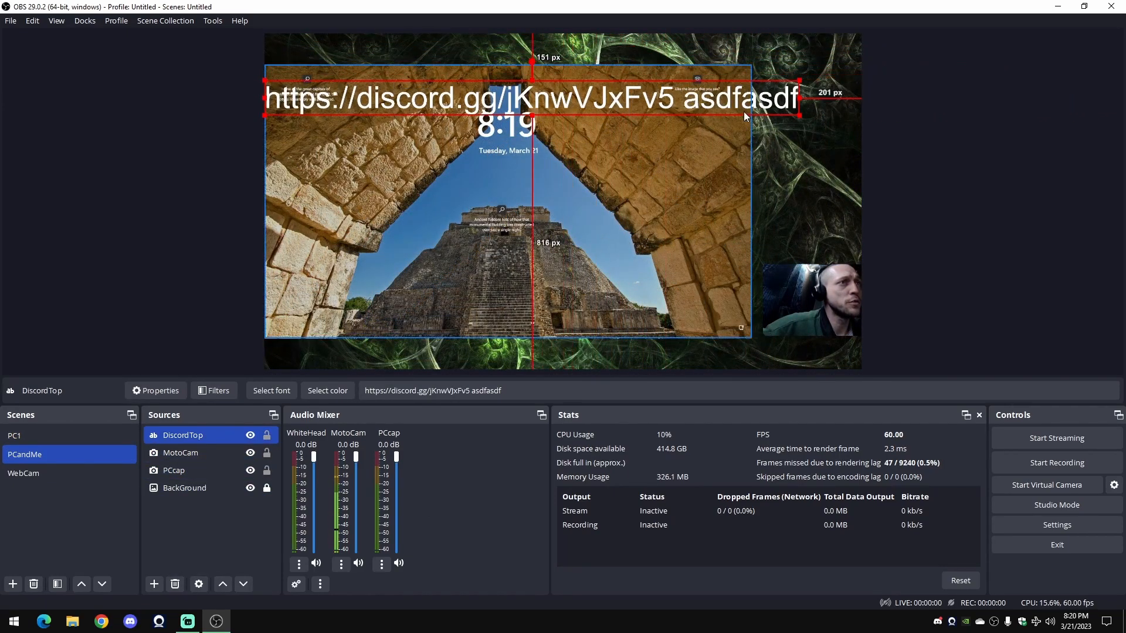
- Remove the DiscordTop reference from the PC1 scene and return to the PCandMe scene
left_click(93, 440)
right_click(185, 438)
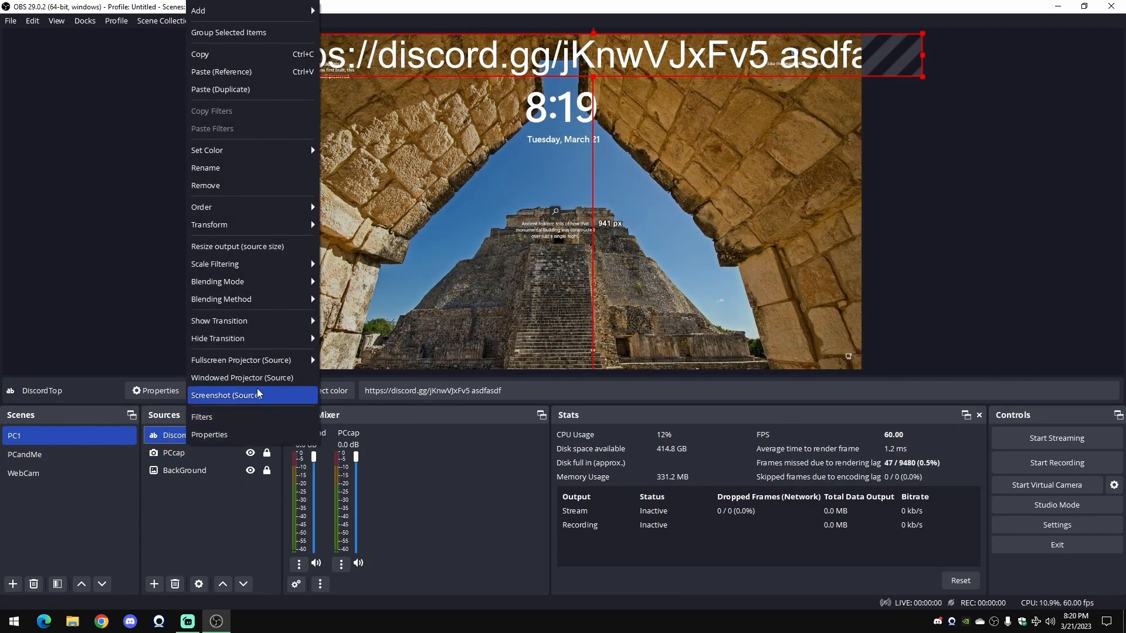
left_click(248, 186)
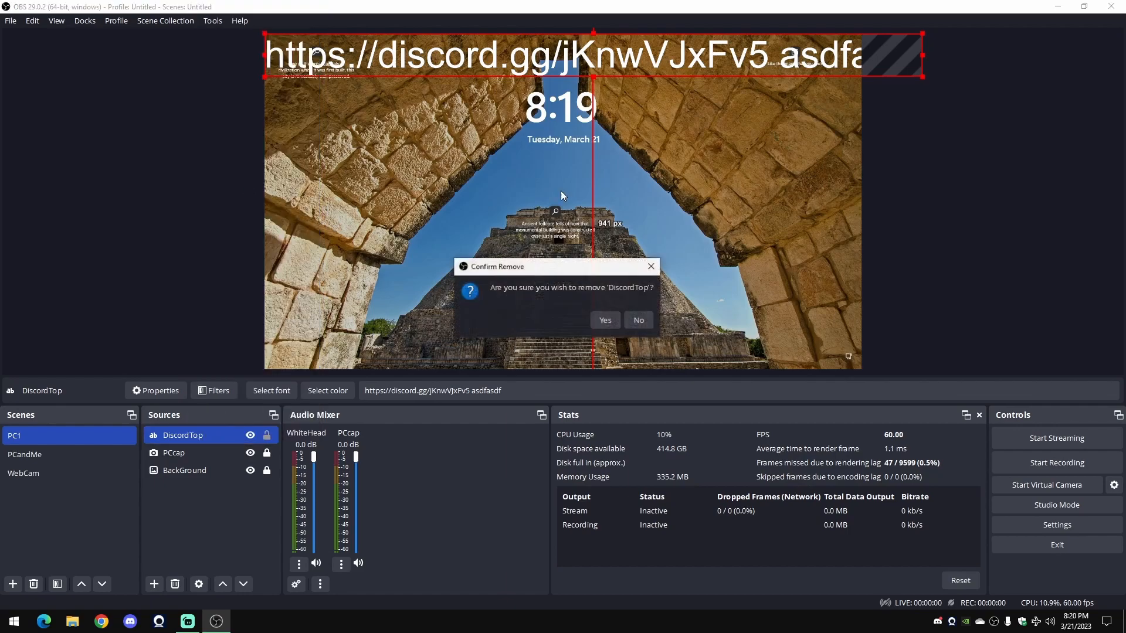
left_click(603, 322)
left_click(94, 473)
left_click(109, 454)
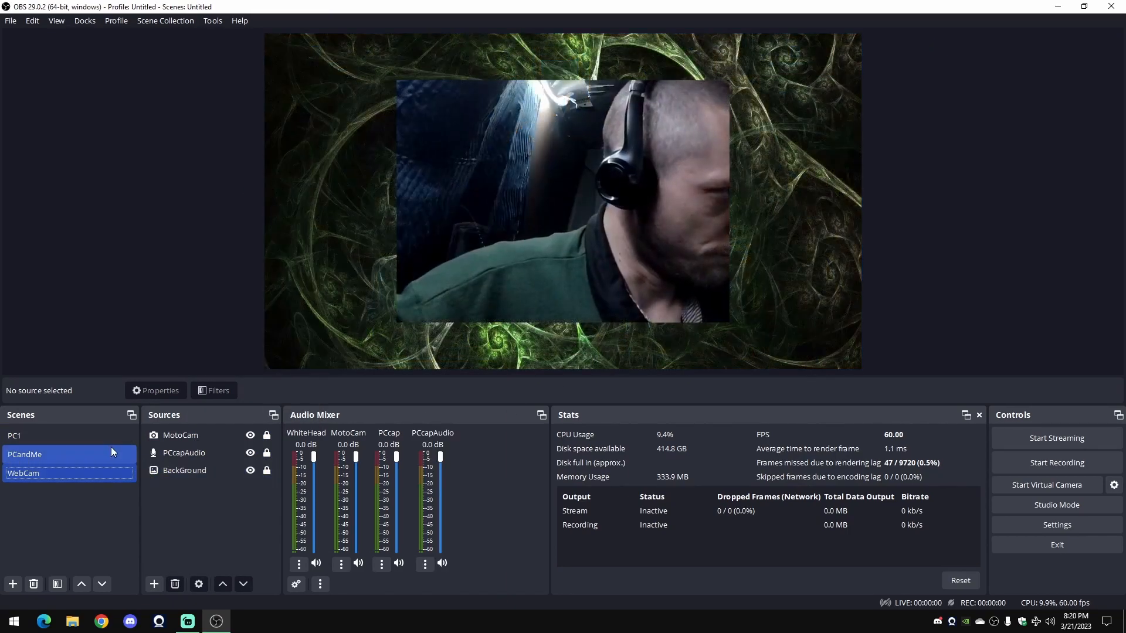
left_click(212, 435)
double_click(213, 435)
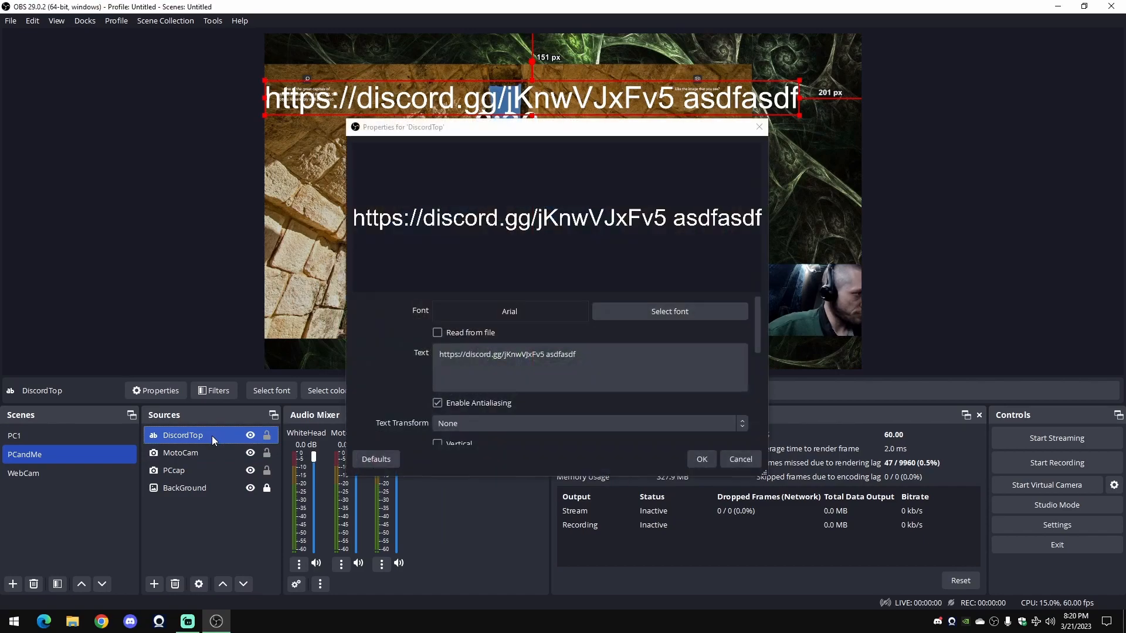
triple_click(542, 355)
left_click(740, 459)
- Paste the copied DiscordTop source into PCandMe as an independent duplicate
left_click(195, 518)
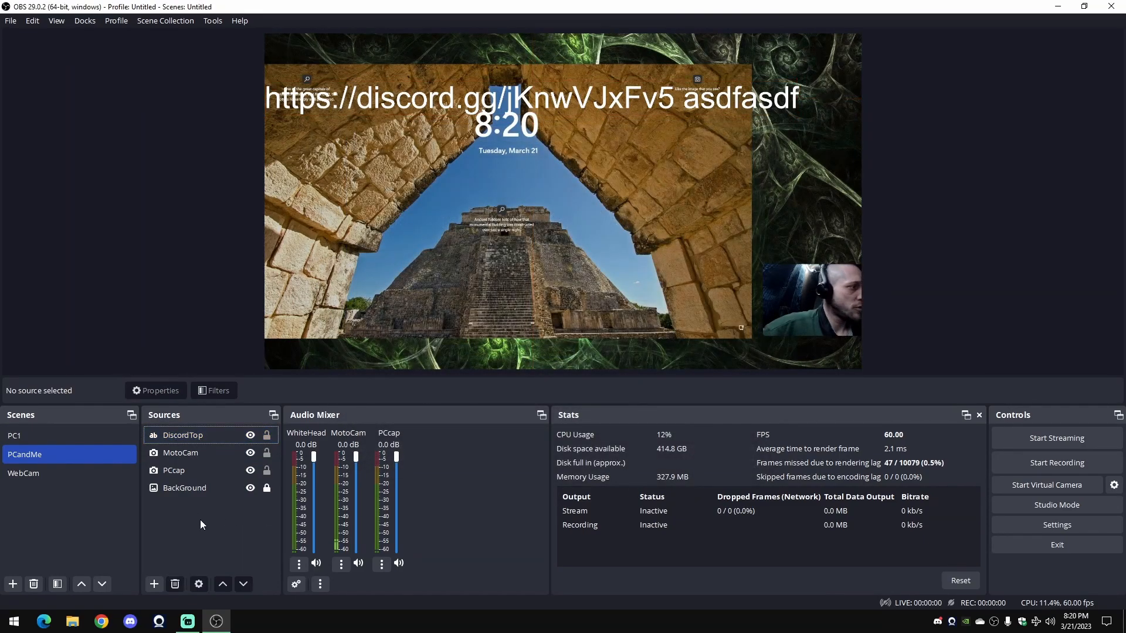
right_click(206, 520)
left_click(265, 470)
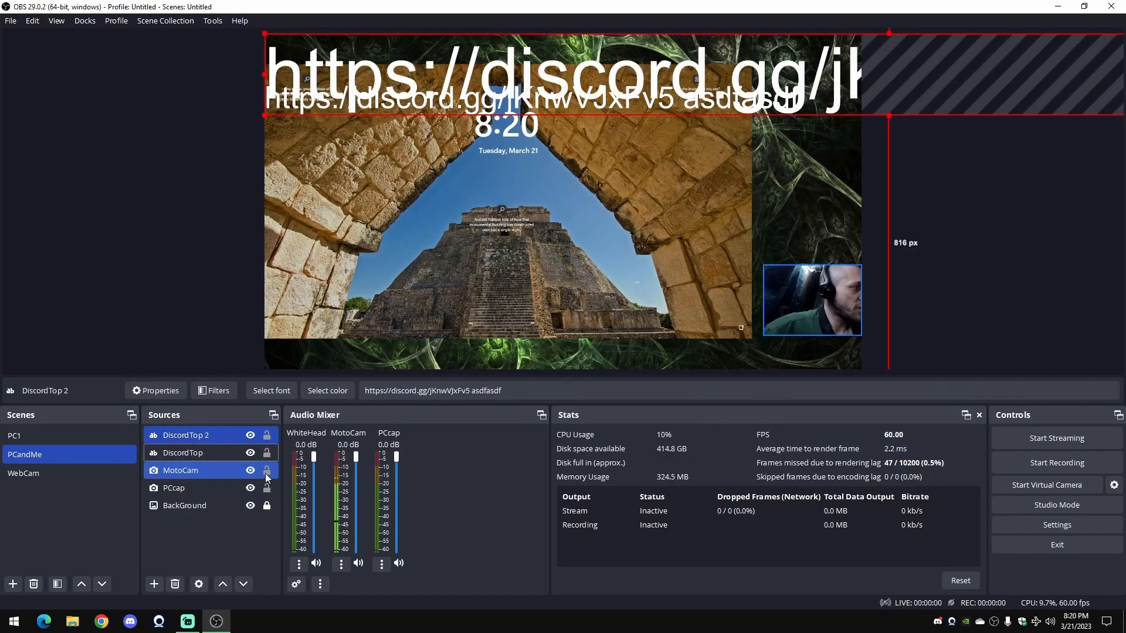
- Rename the duplicated text source as DiscordBottom and move it below DiscordTop in the source order
right_click(193, 436)
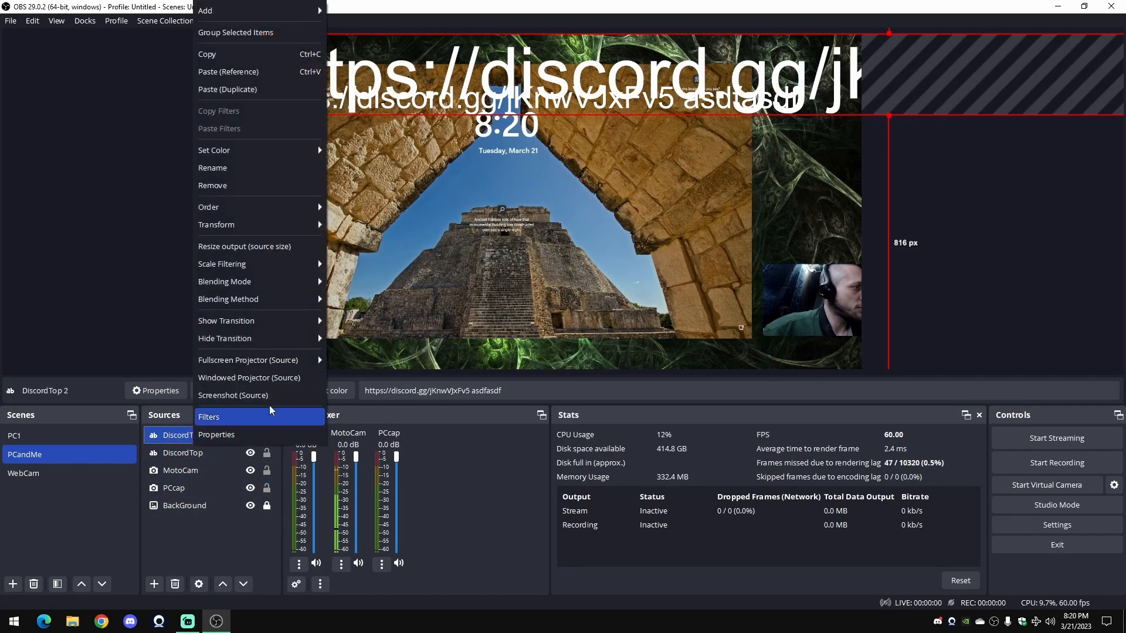
left_click(265, 175)
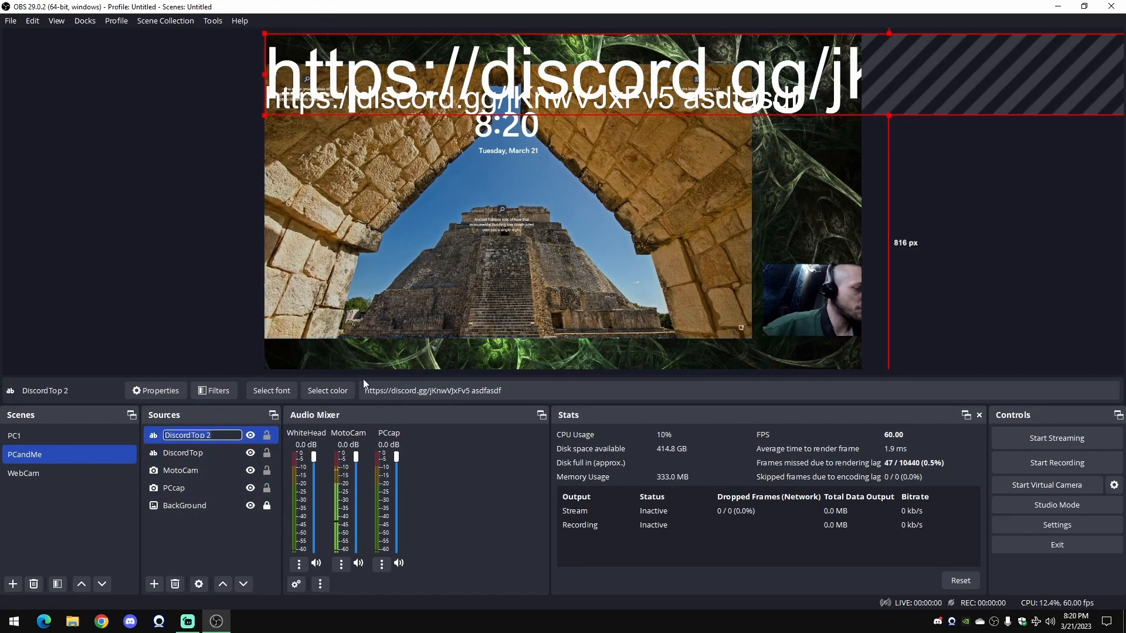
key("End")
key("BackSpace")
key("BackSpace")
key("BackSpace")
key("BackSpace")
key("BackSpace")
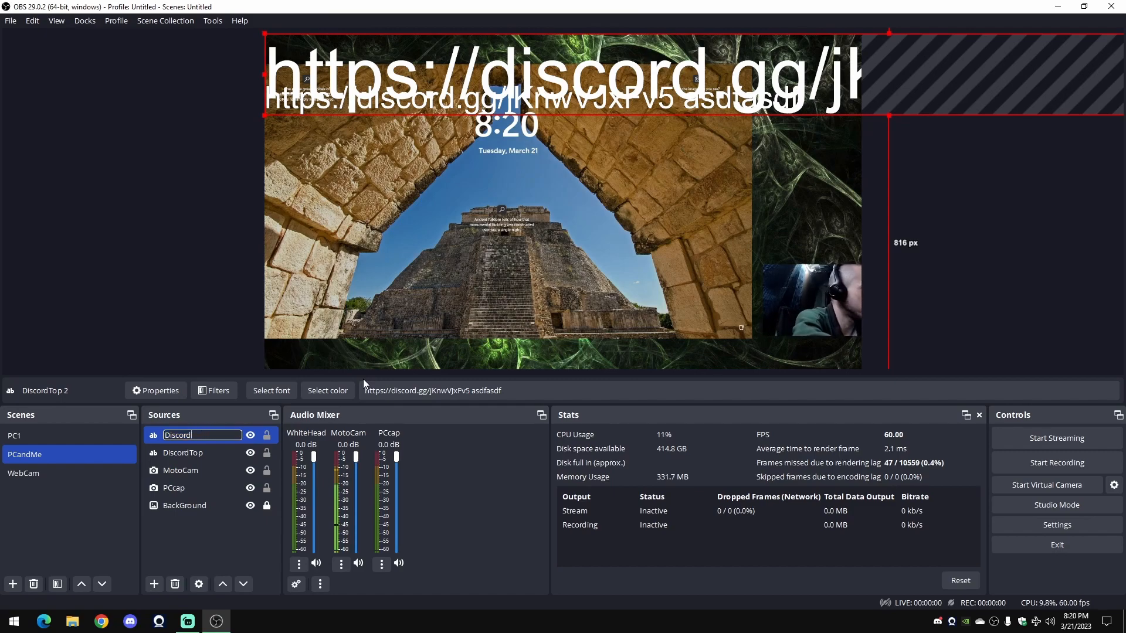
type("Bottom")
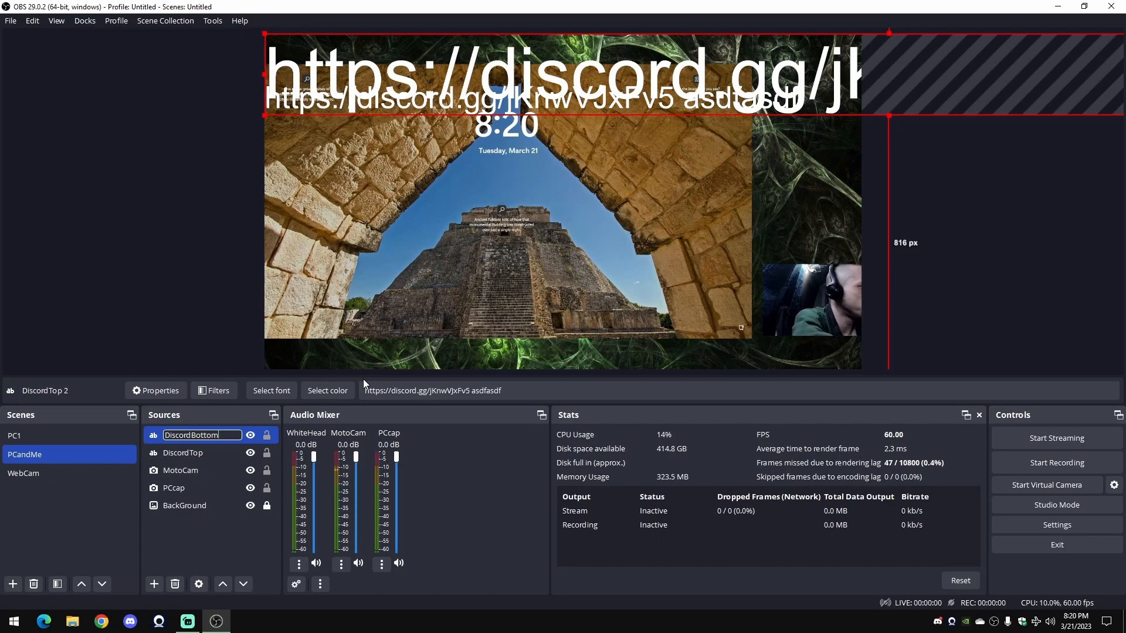
key("Return")
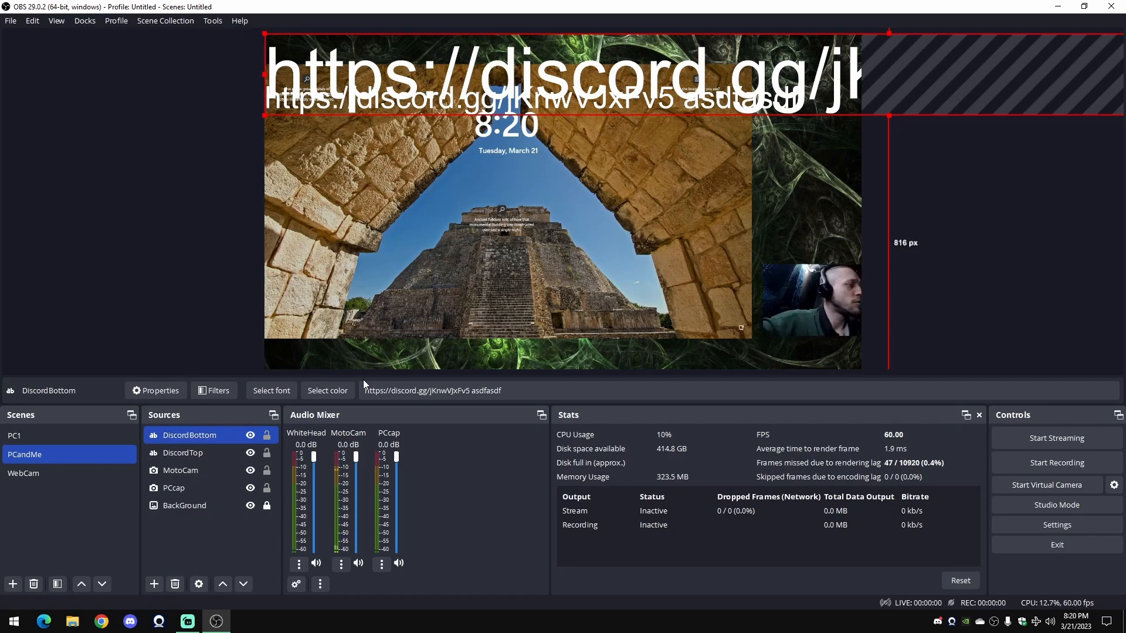
left_click(248, 584)
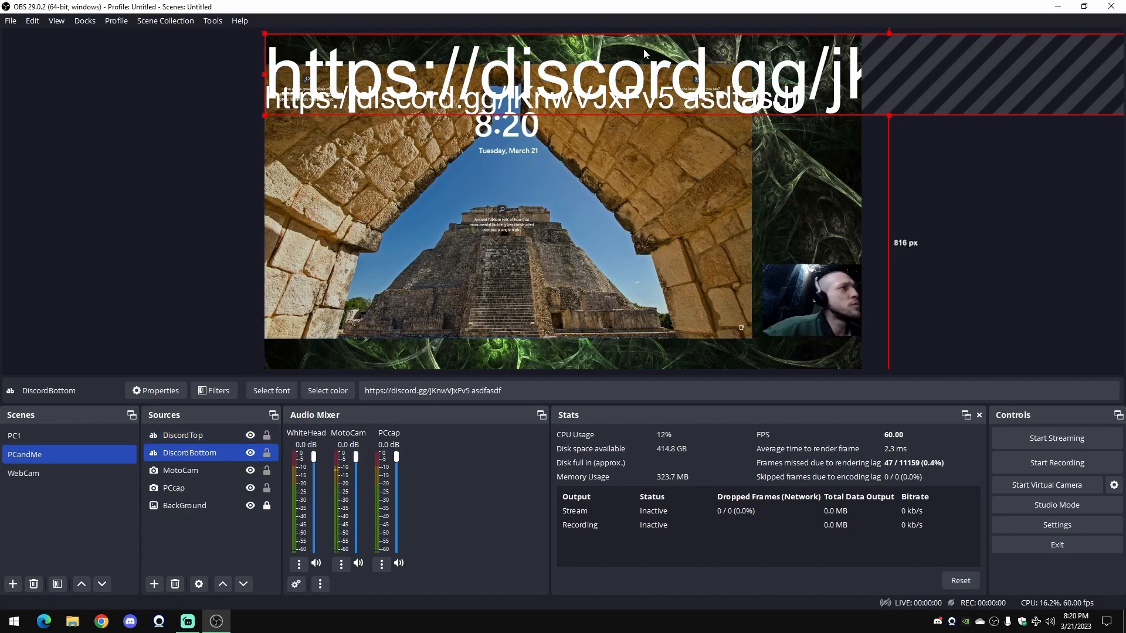
- Move DiscordBottom to the canvas's bottom edge, about 15 px from the left edge, and shrink it to fit beneath PCcap
left_click_drag(585, 119, 638, 96)
left_click(804, 82)
left_click_drag(833, 65, 836, 315)
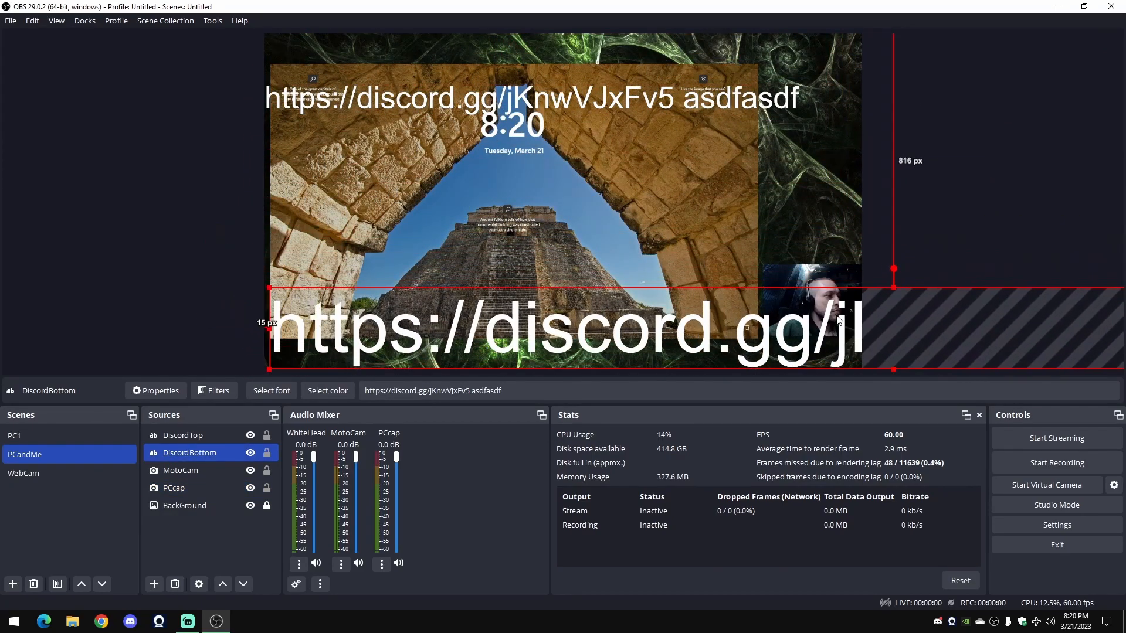
left_click(893, 283)
left_click(893, 287)
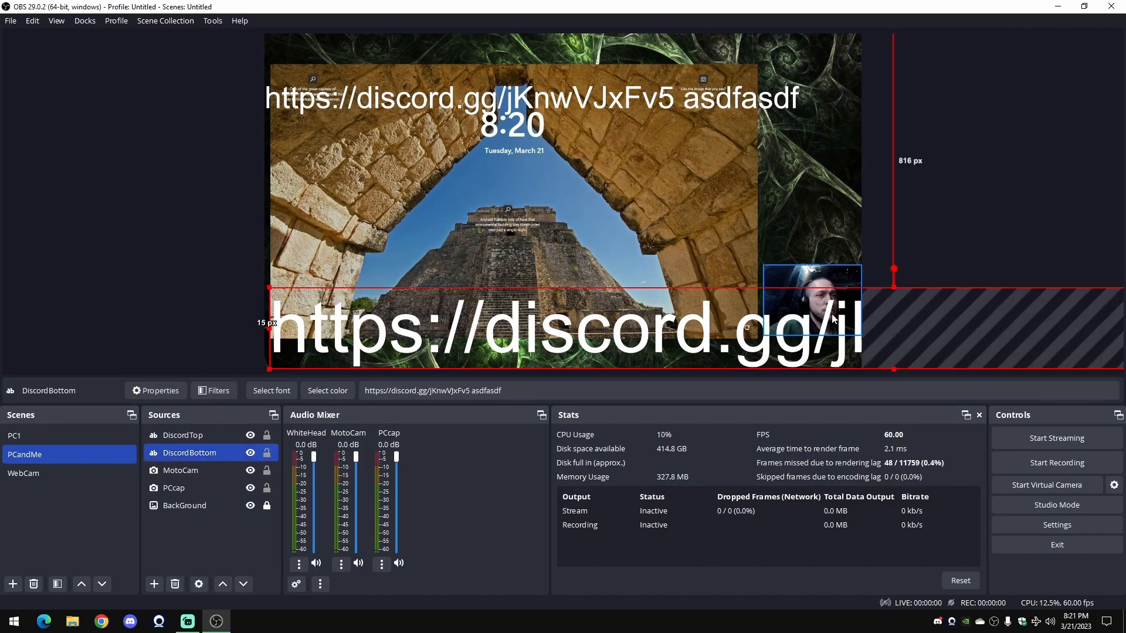
left_click_drag(893, 287, 863, 356)
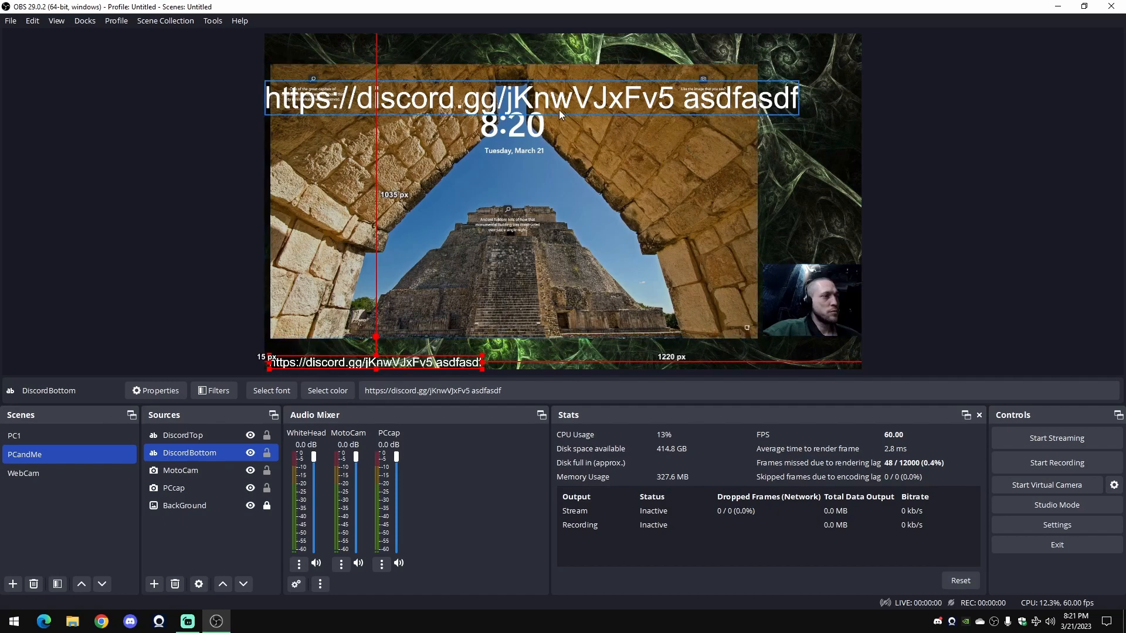
- Shrink DiscordTop and place it in the canvas's top-left corner, and align DiscordBottom flush with the canvas's left edge
left_click(549, 84)
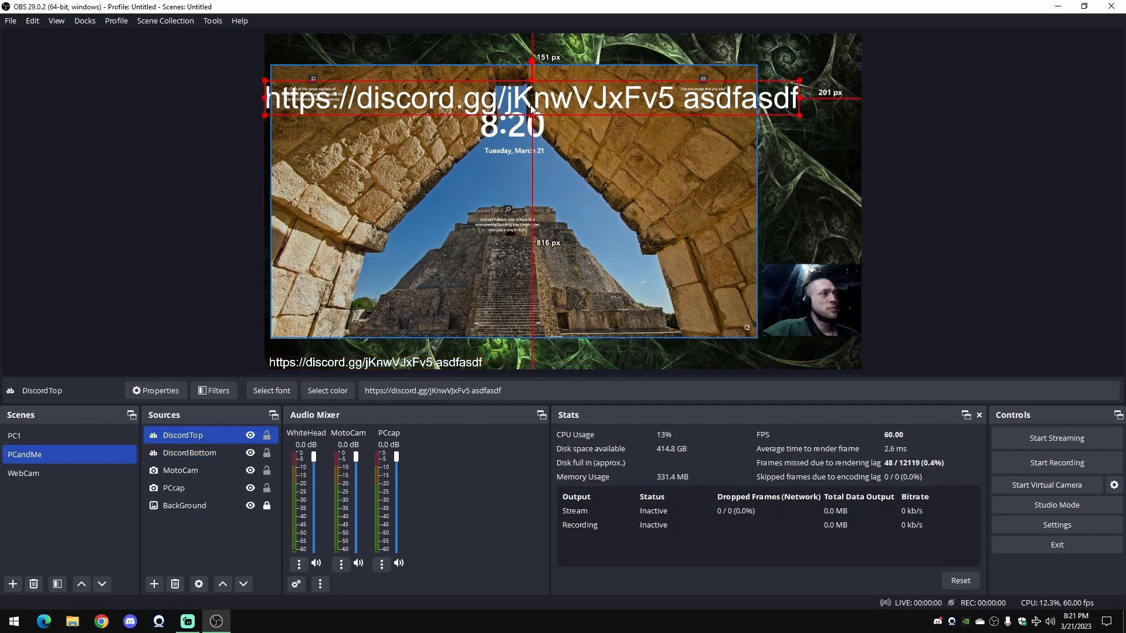
left_click_drag(531, 112, 534, 94)
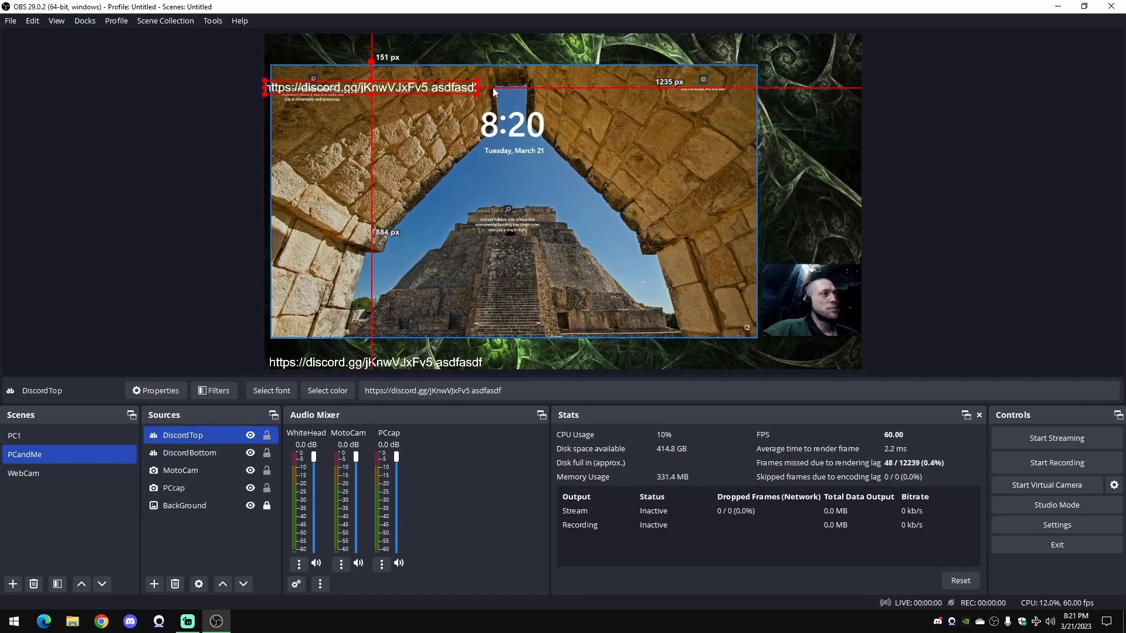
left_click_drag(443, 90, 427, 40)
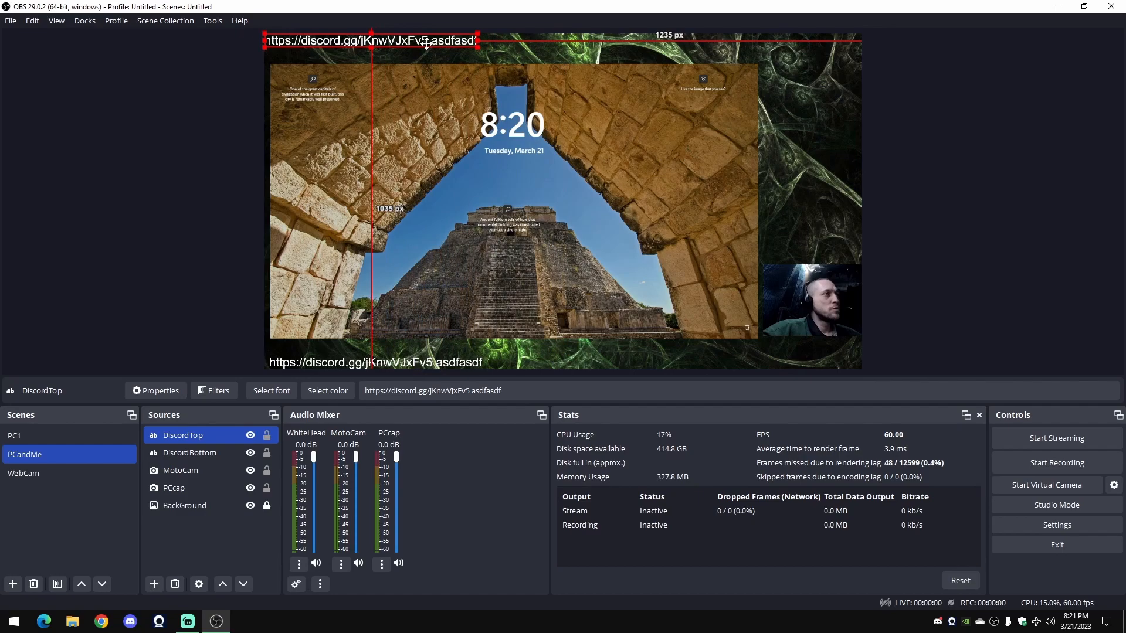
left_click_drag(437, 362, 442, 362)
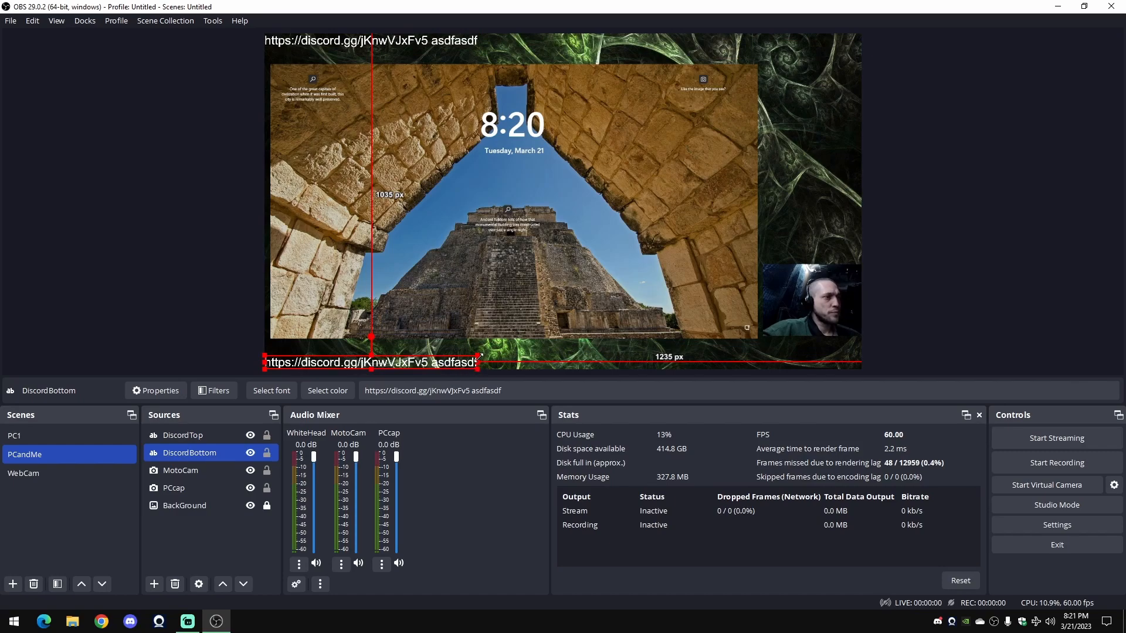
- Change the DiscordTop text source's font to Impact
left_click(210, 437)
double_click(212, 436)
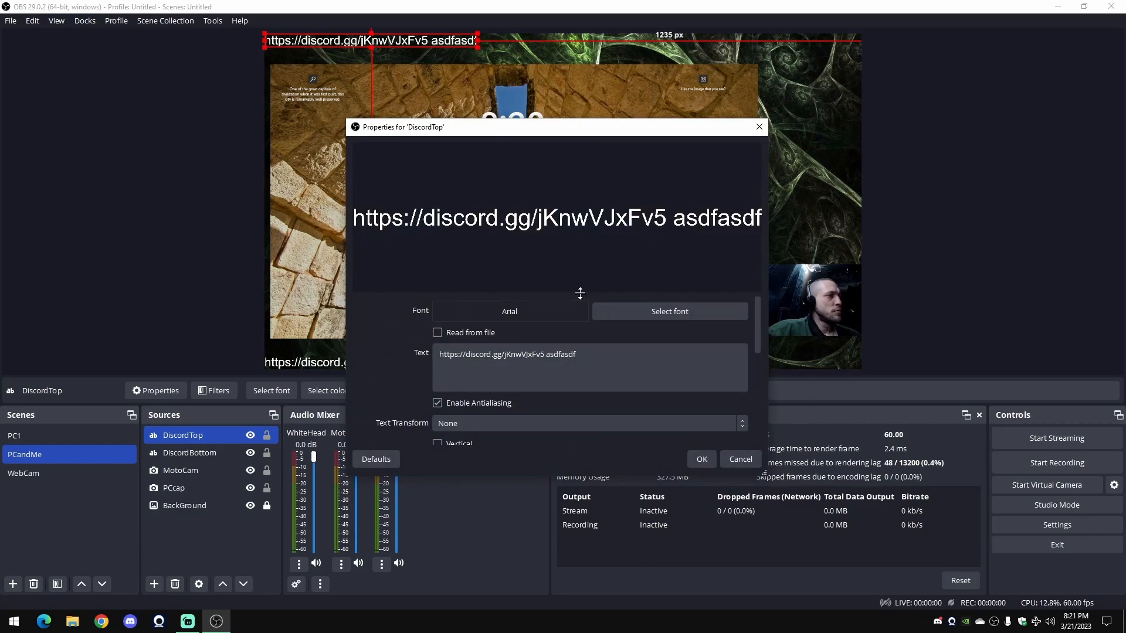
left_click(652, 321)
scroll(481, 246, "down", 10)
scroll(480, 248, "up", 4)
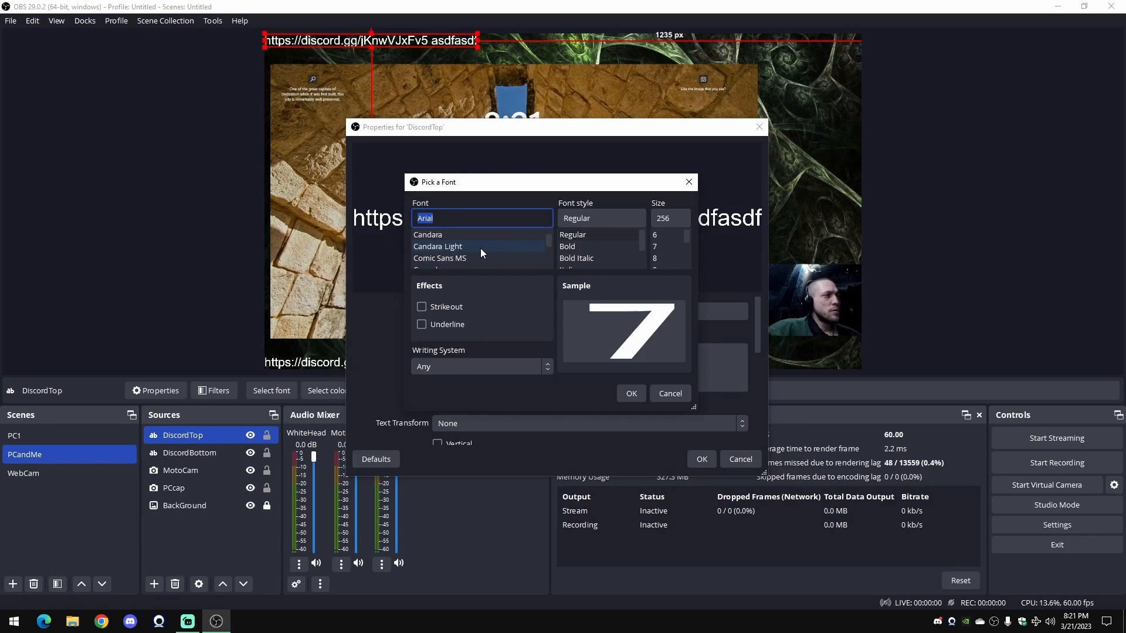
scroll(480, 248, "down", 5)
scroll(480, 247, "up", 3)
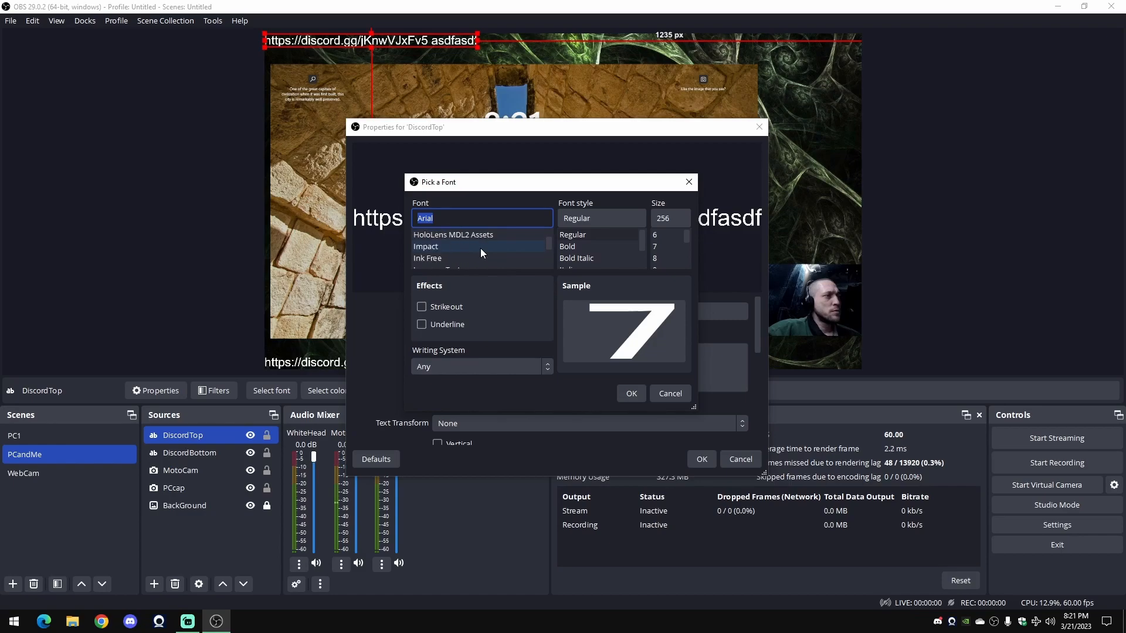
left_click(480, 248)
left_click(632, 392)
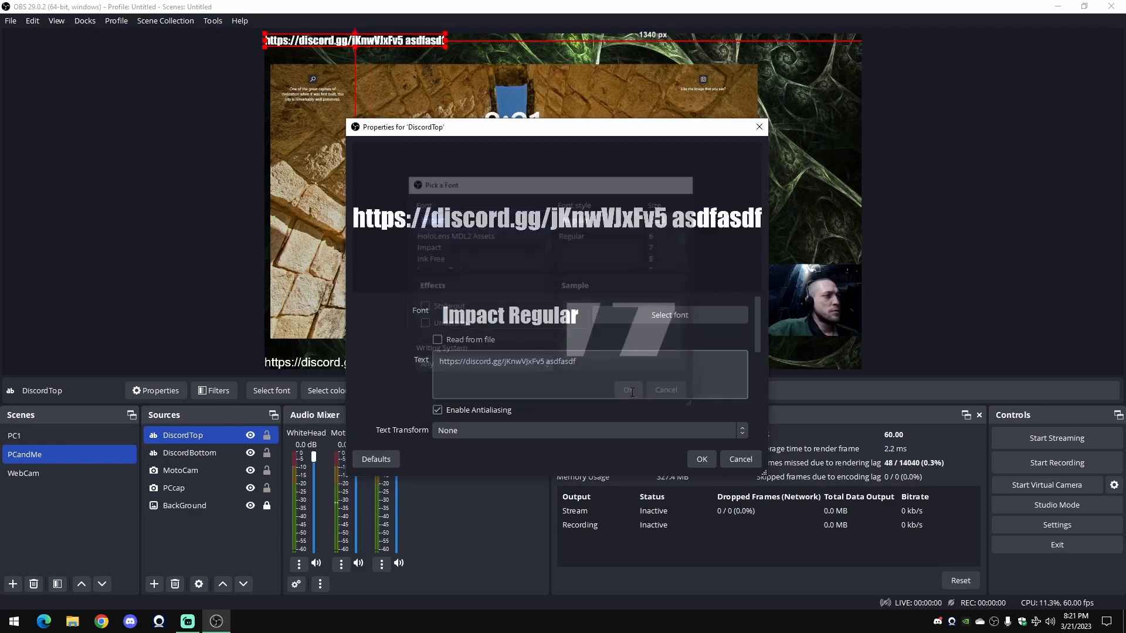
left_click(625, 368)
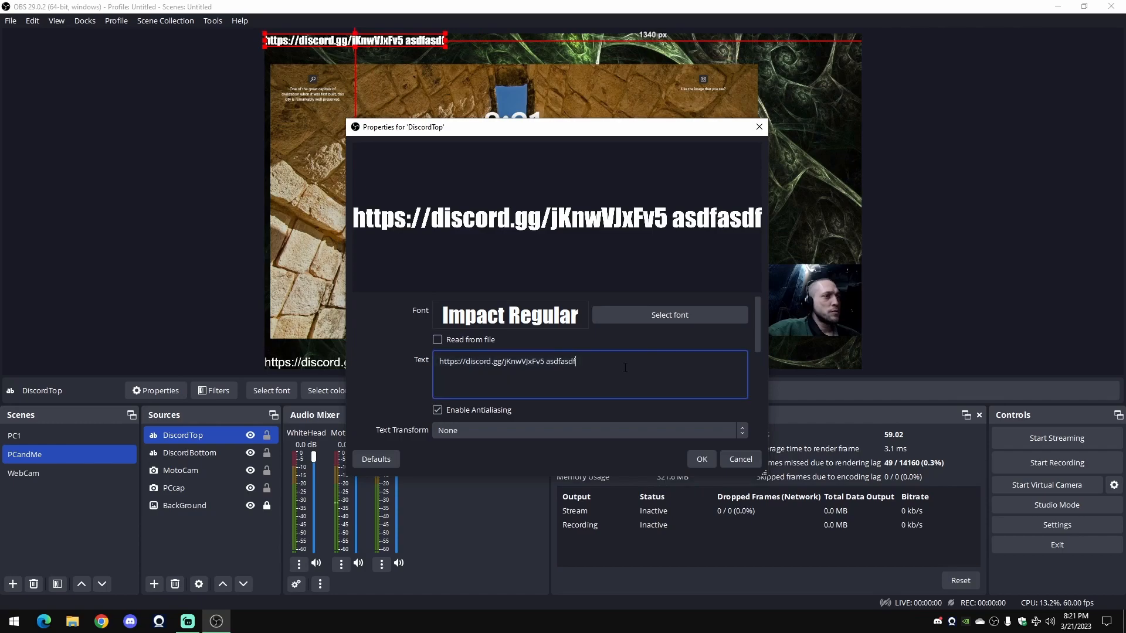
key("ctrl+shift+Left")
key("BackSpace")
key("BackSpace")
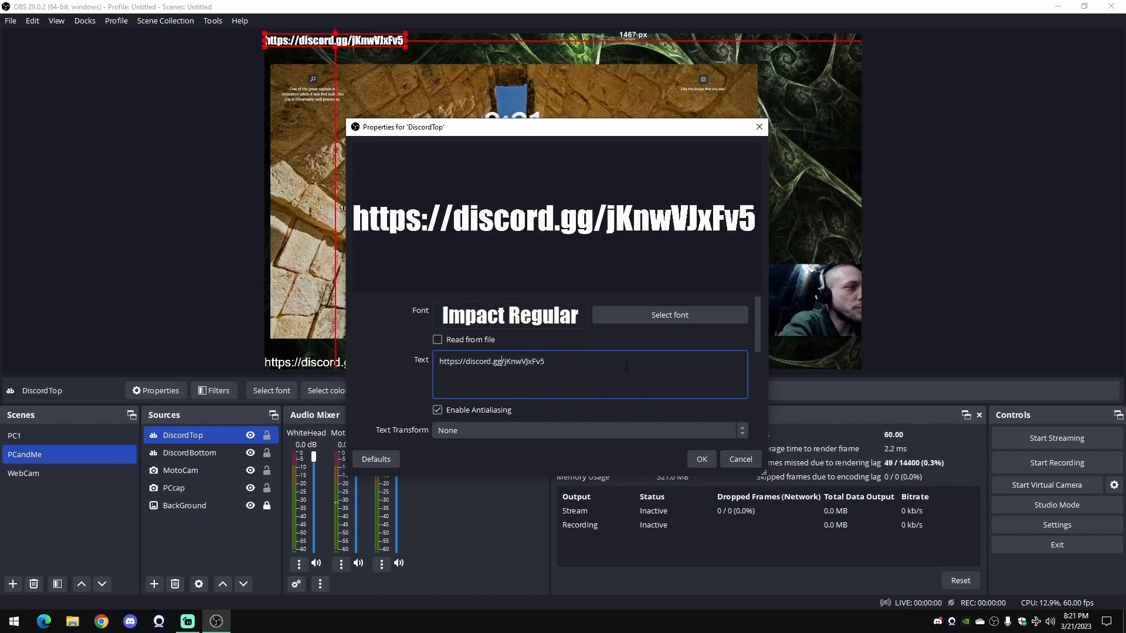
key("Delete")
key("Delete")
key("Delete")
key("Delete")
key("Delete")
key("Delete")
key("Delete")
key("Delete")
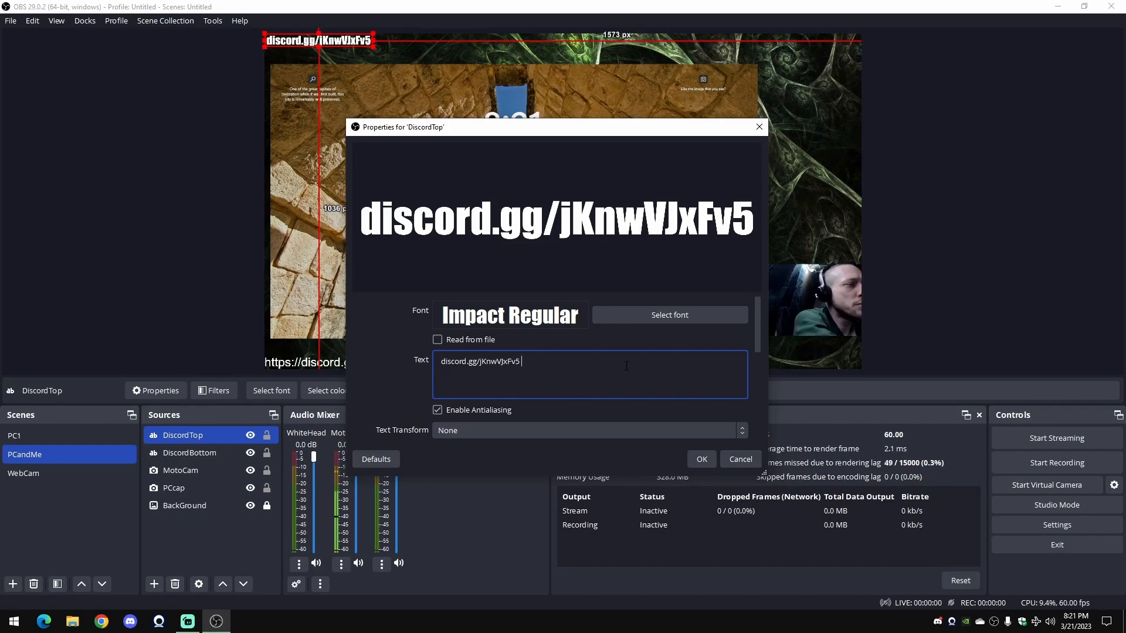
type("J")
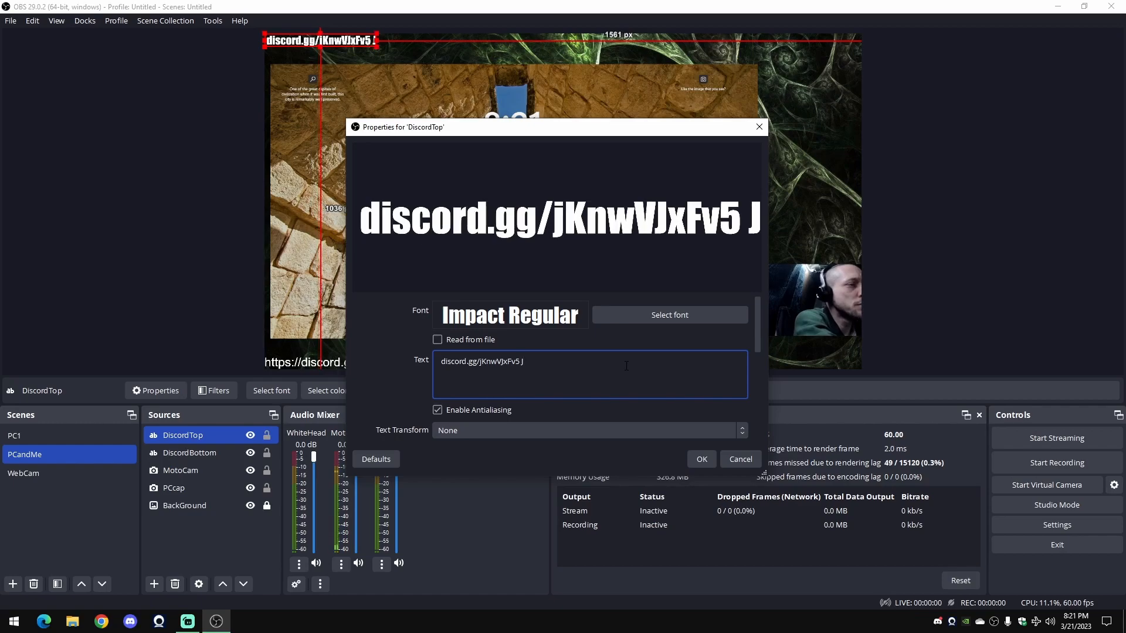
key("BackSpace")
key("BackSpace")
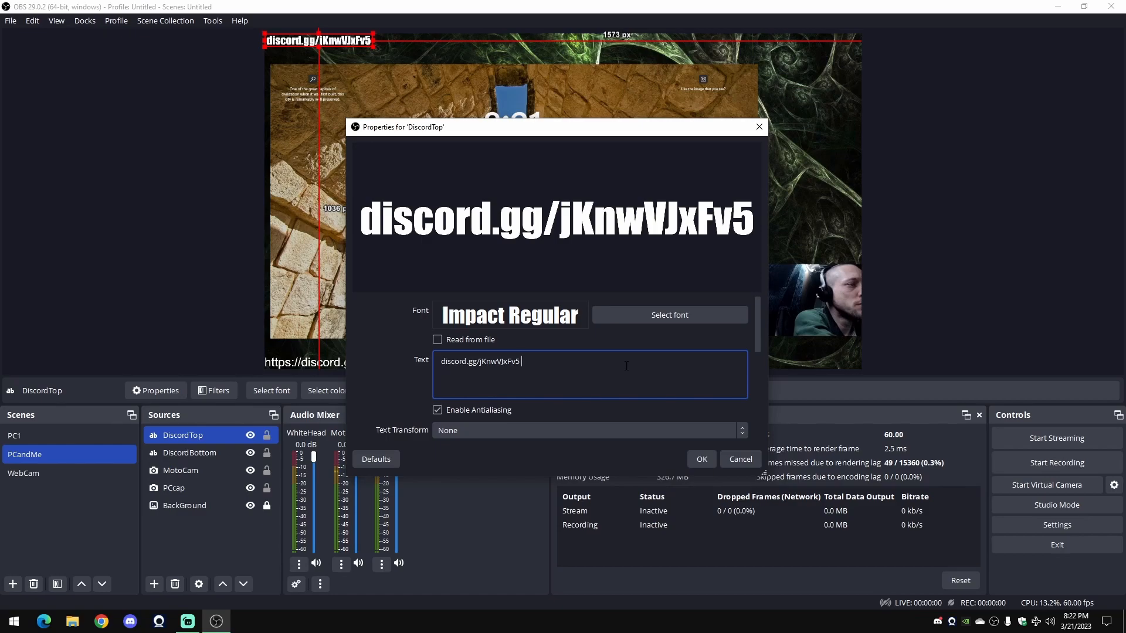
type("Discord with")
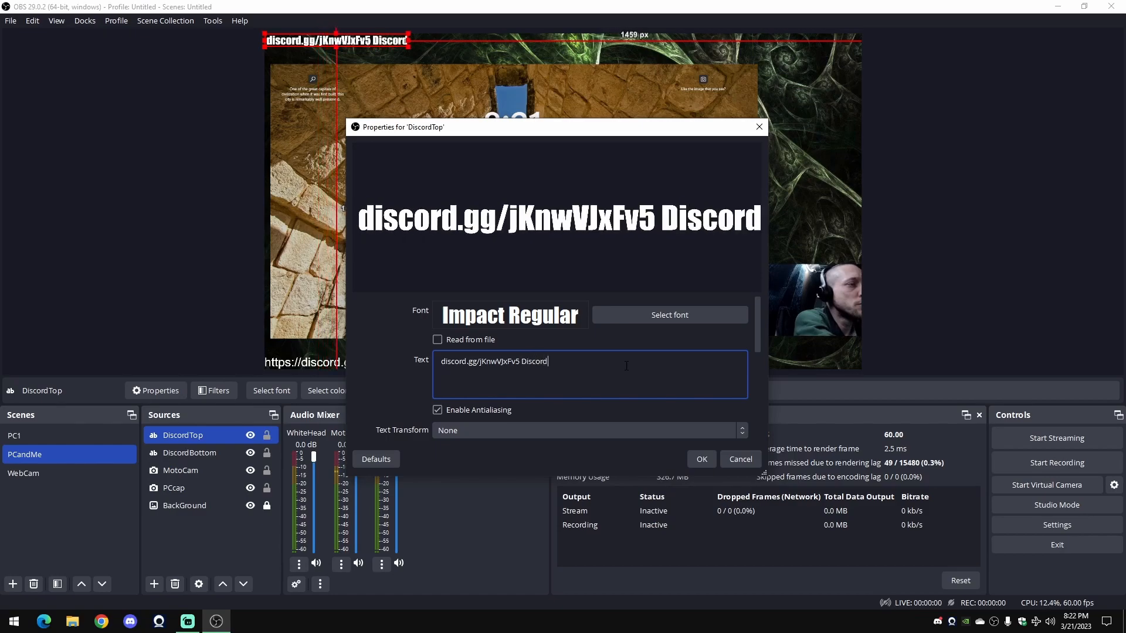
key("BackSpace")
key("BackSpace")
key("BackSpace")
key("BackSpace")
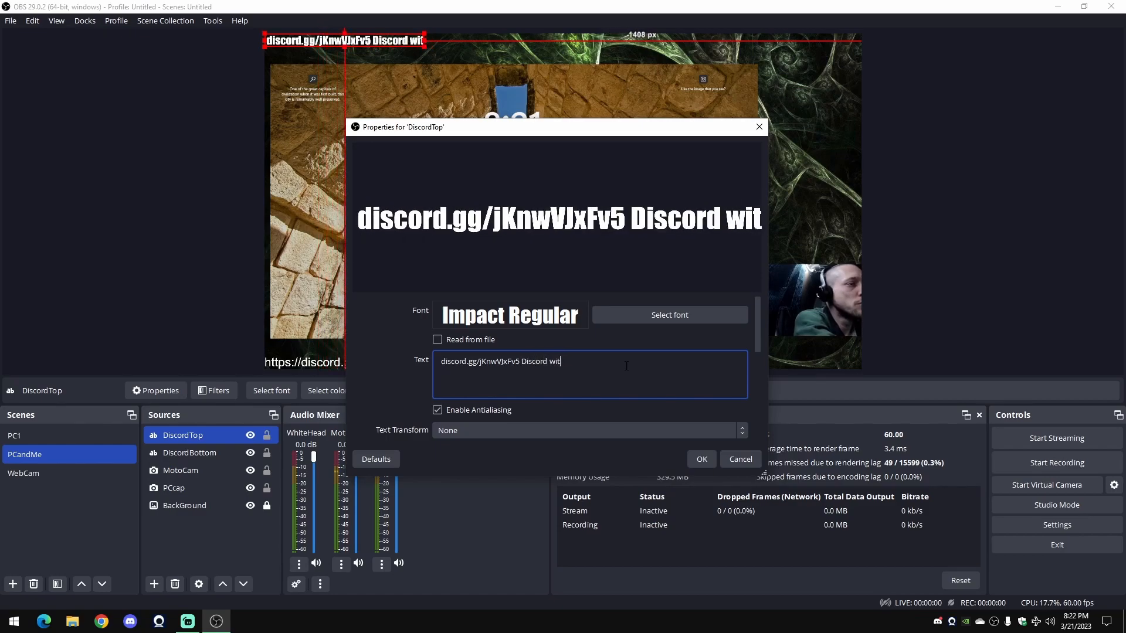
type("/ Au")
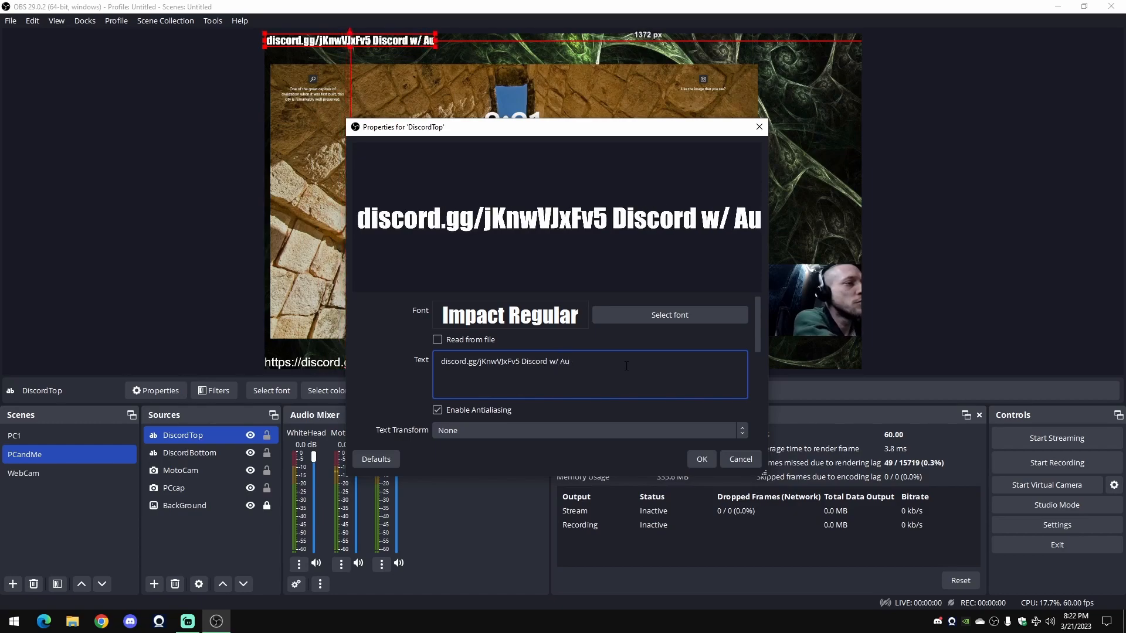
type("dio/Video")
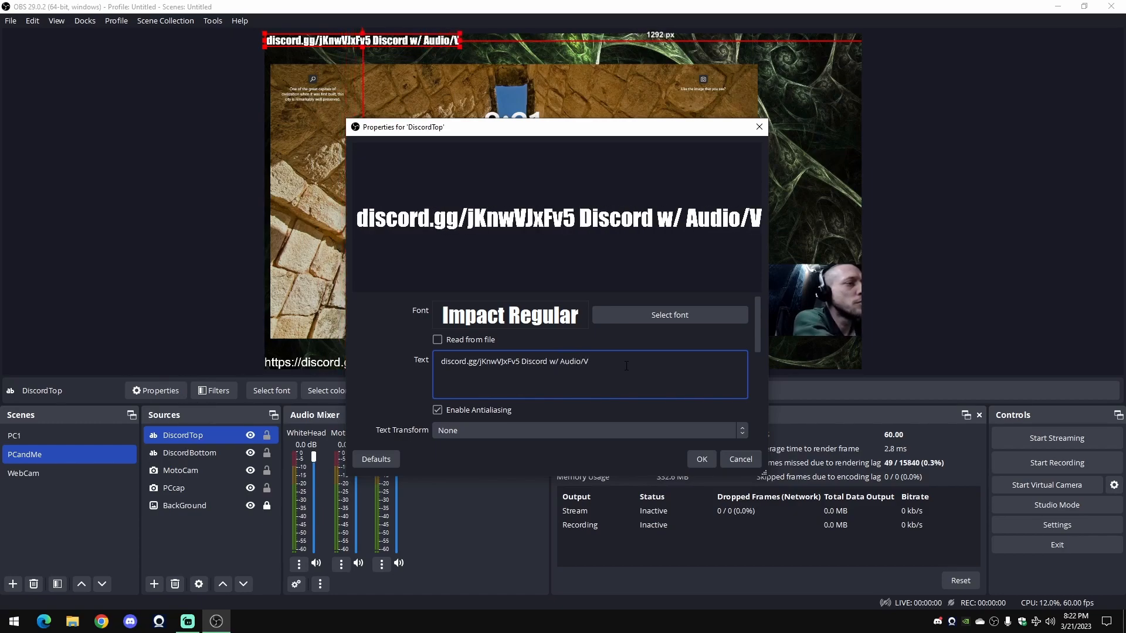
key("BackSpace")
key("BackSpace")
key("BackSpace")
key("BackSpace")
key("BackSpace")
key("BackSpace")
key("BackSpace")
key("BackSpace")
key("BackSpace")
key("BackSpace")
key("BackSpace")
key("BackSpace")
key("BackSpace")
key("BackSpace")
key("BackSpace")
key("BackSpace")
key("BackSpace")
key("BackSpace")
key("BackSpace")
key("BackSpace")
- Add "Join us on Discord w/ Cam & Mic and STREAM YOUR game too!" after the link in the DiscordTop text
type("Join us on Discord")
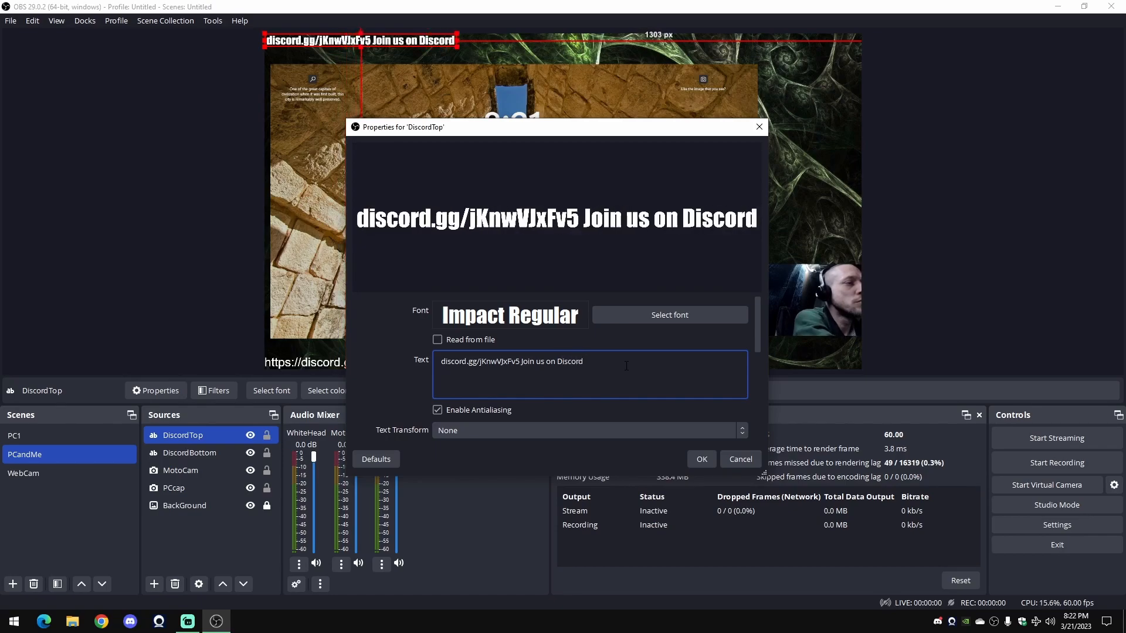
type(" w/ Cam")
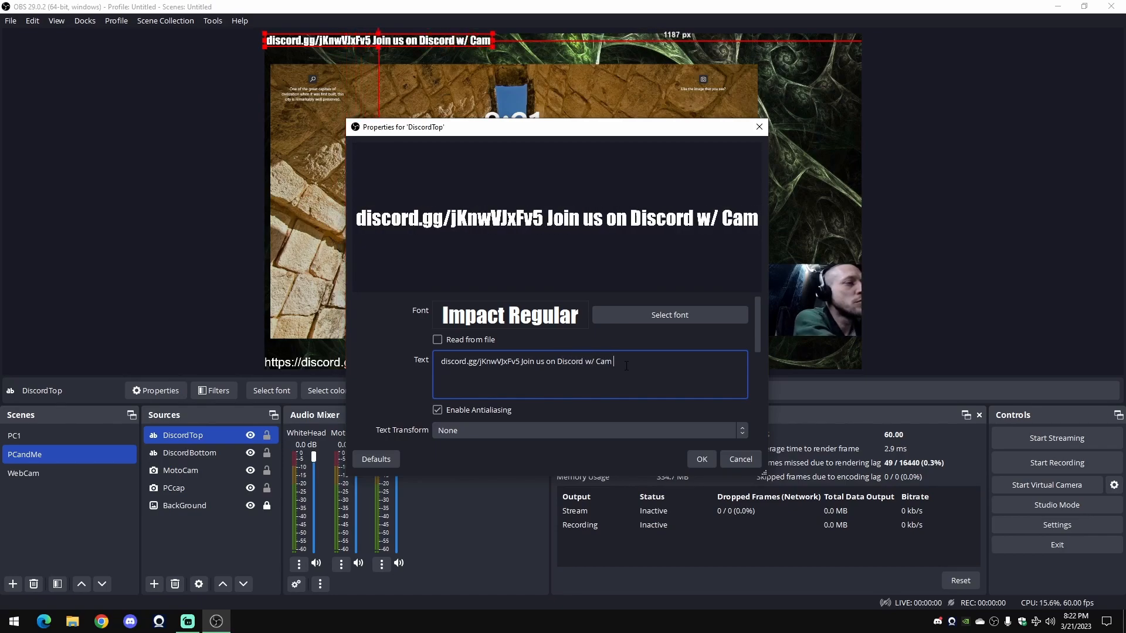
key("BackSpace")
key("BackSpace")
key("BackSpace")
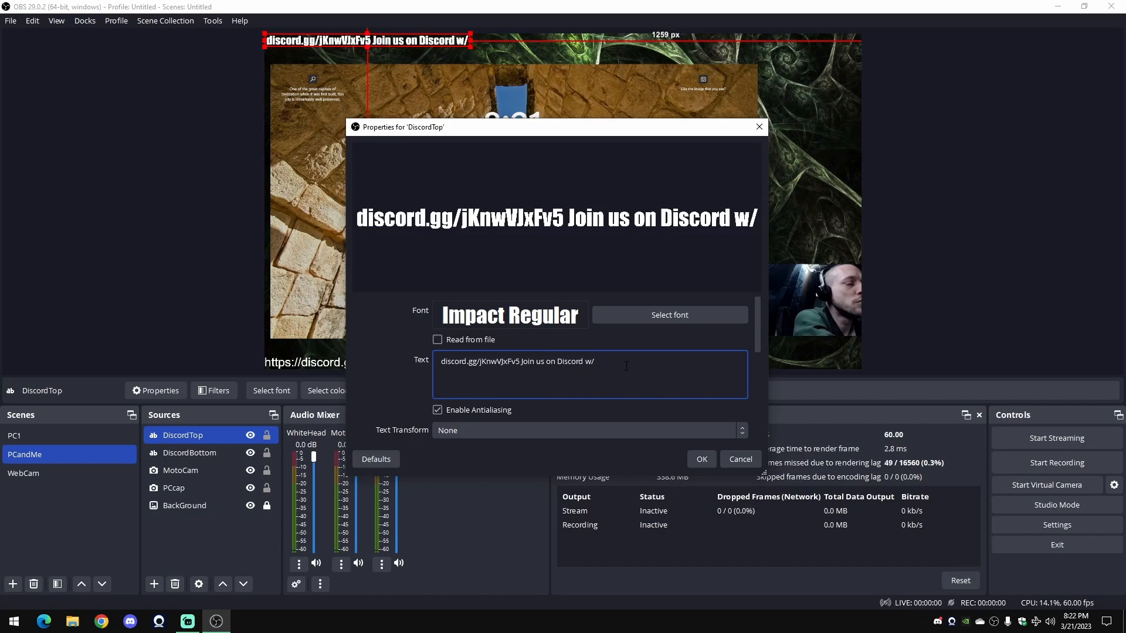
type("Cam ^")
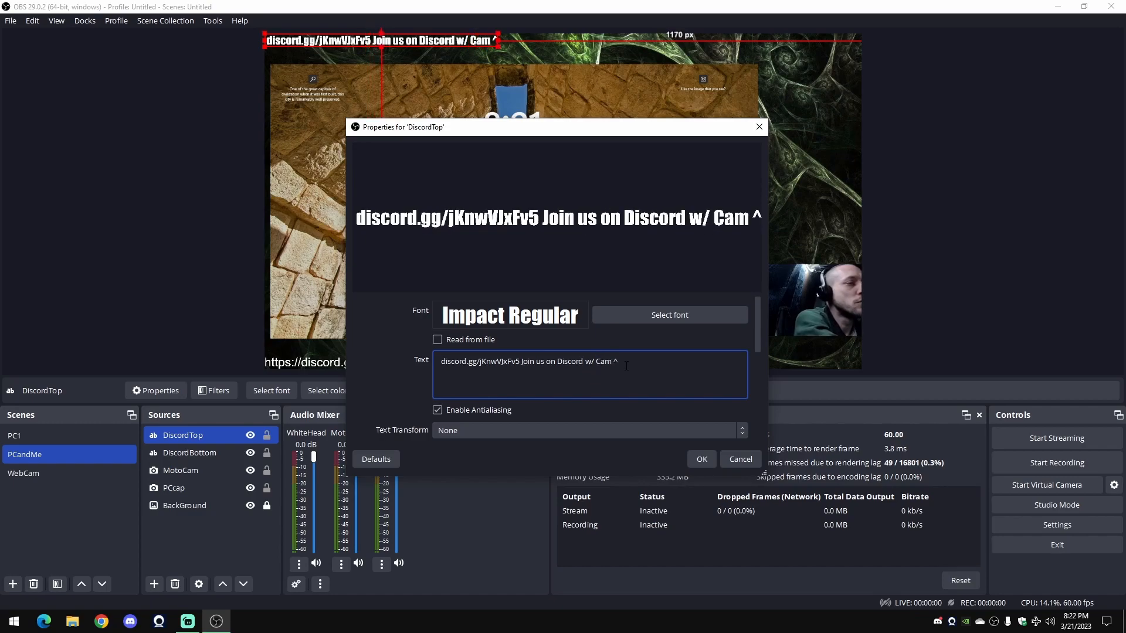
key("BackSpace")
type("%")
key("BackSpace")
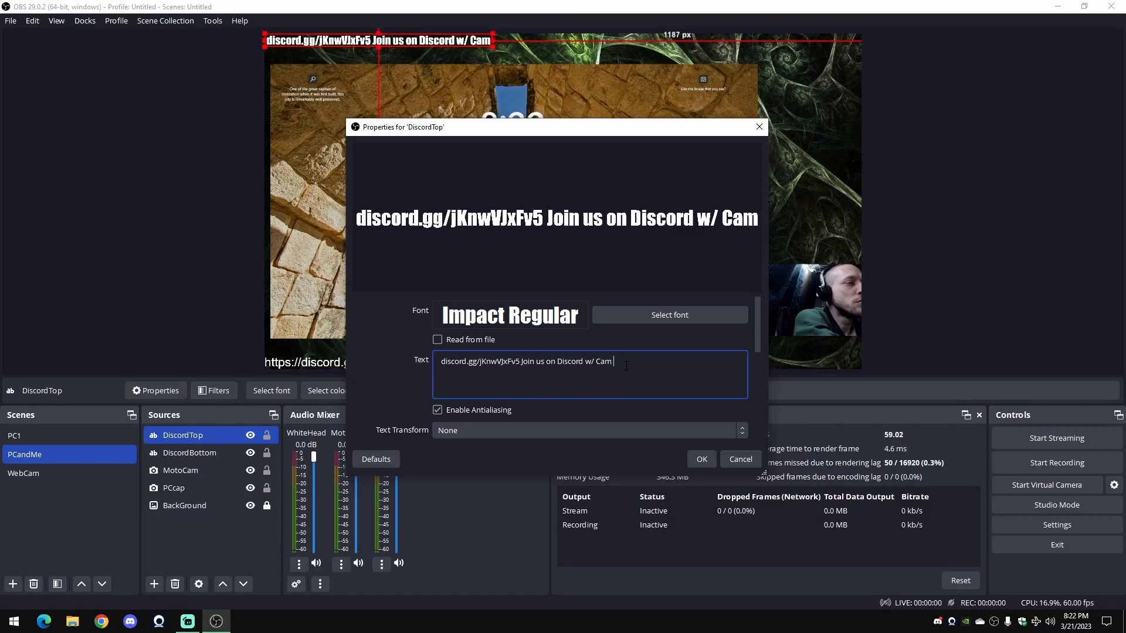
type("&")
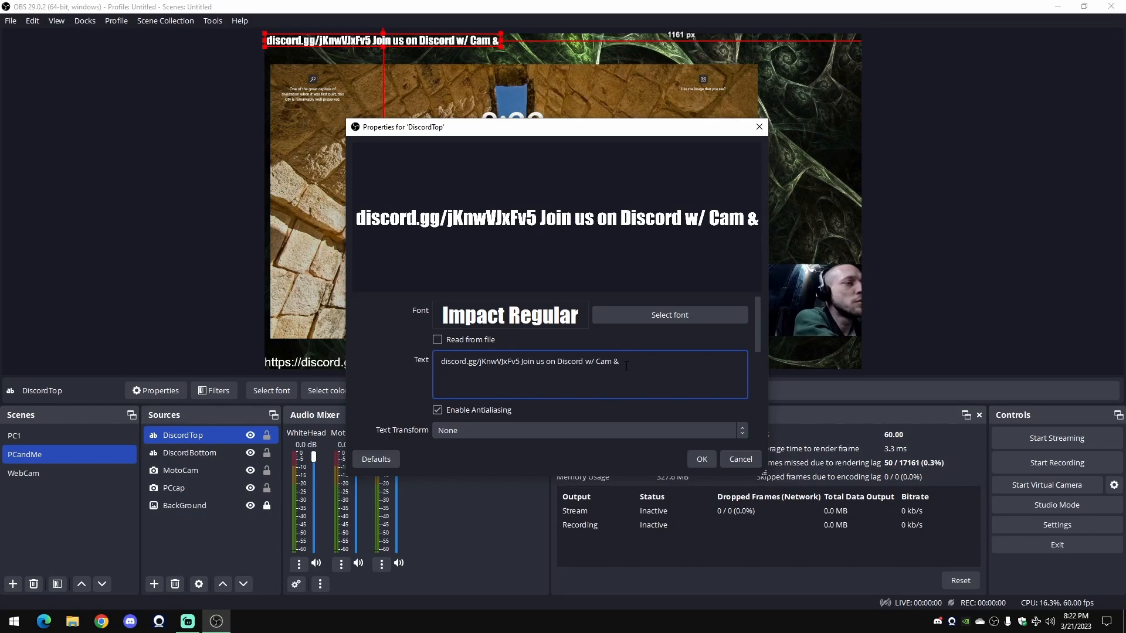
type(" Mic and")
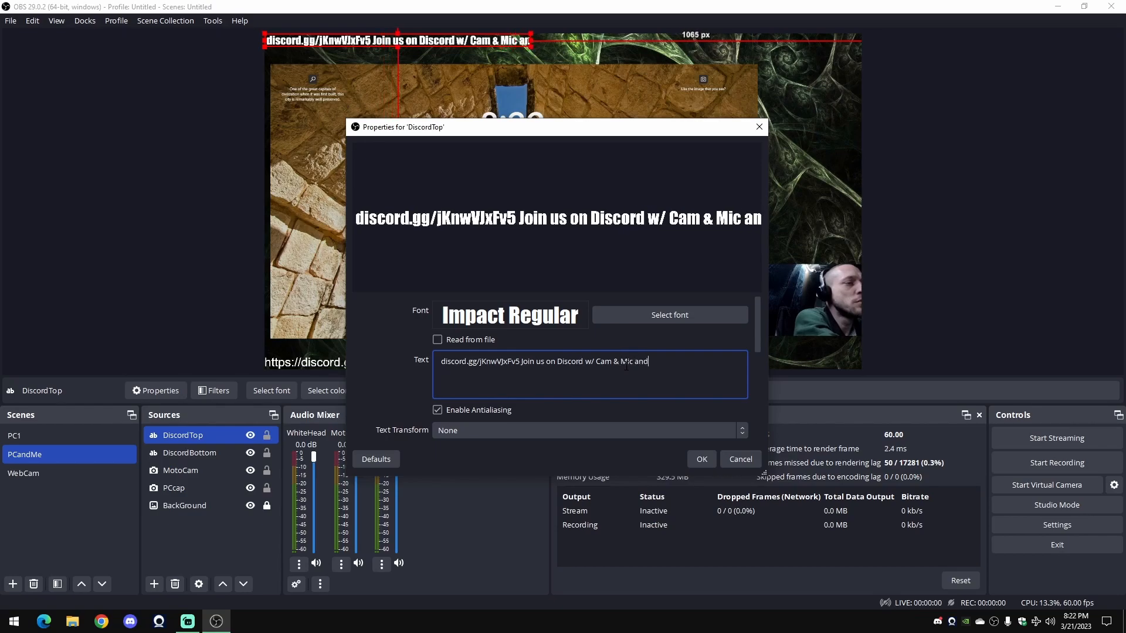
type(" STREAM Y")
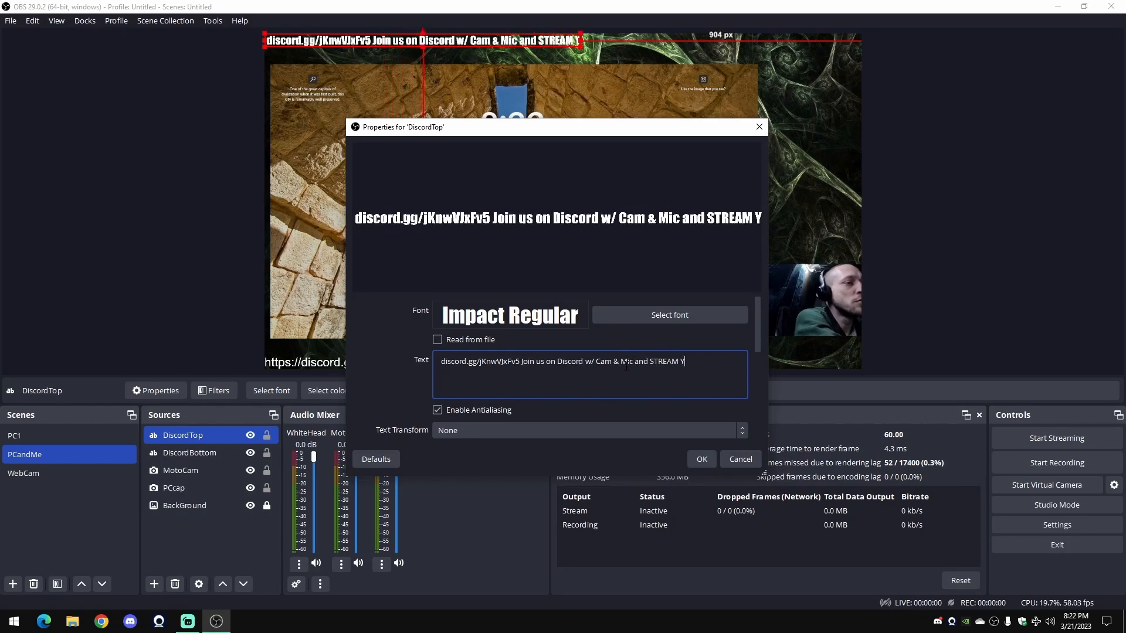
type("OUR game too!")
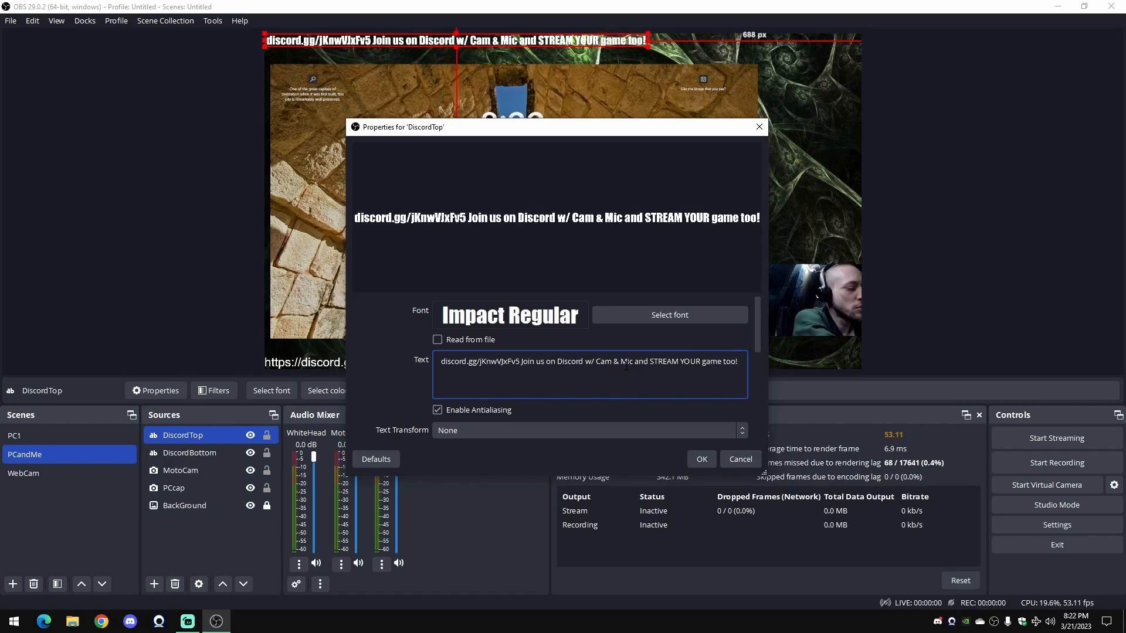
type("https://discord.gg/jKnwVJxFv5")
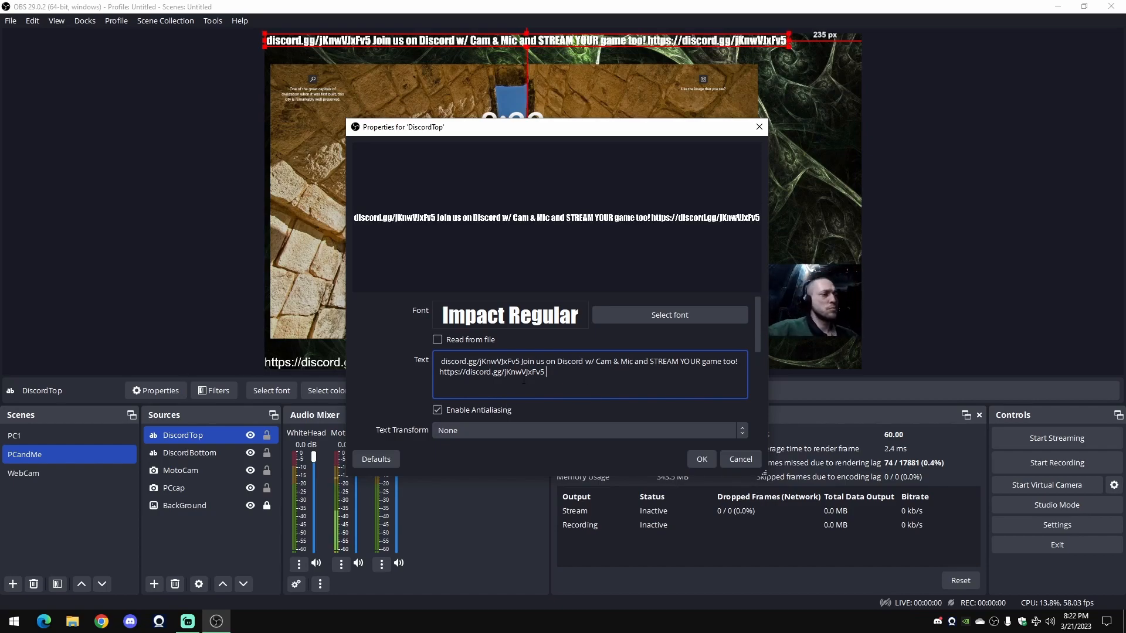
scroll(417, 354, "down", 3)
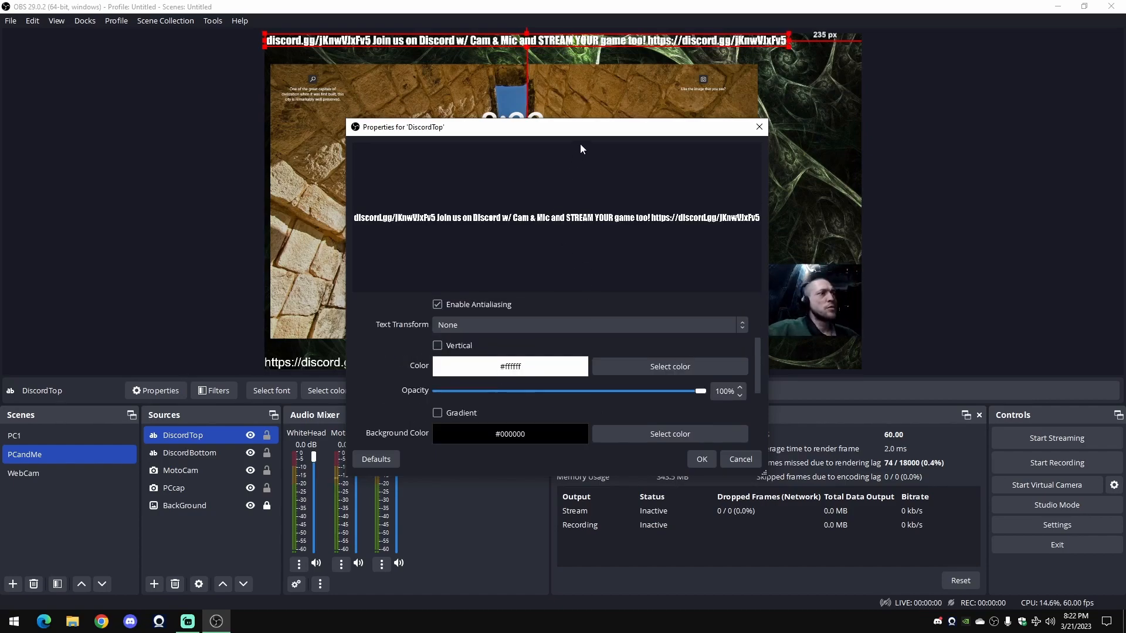
left_click_drag(788, 39, 859, 47)
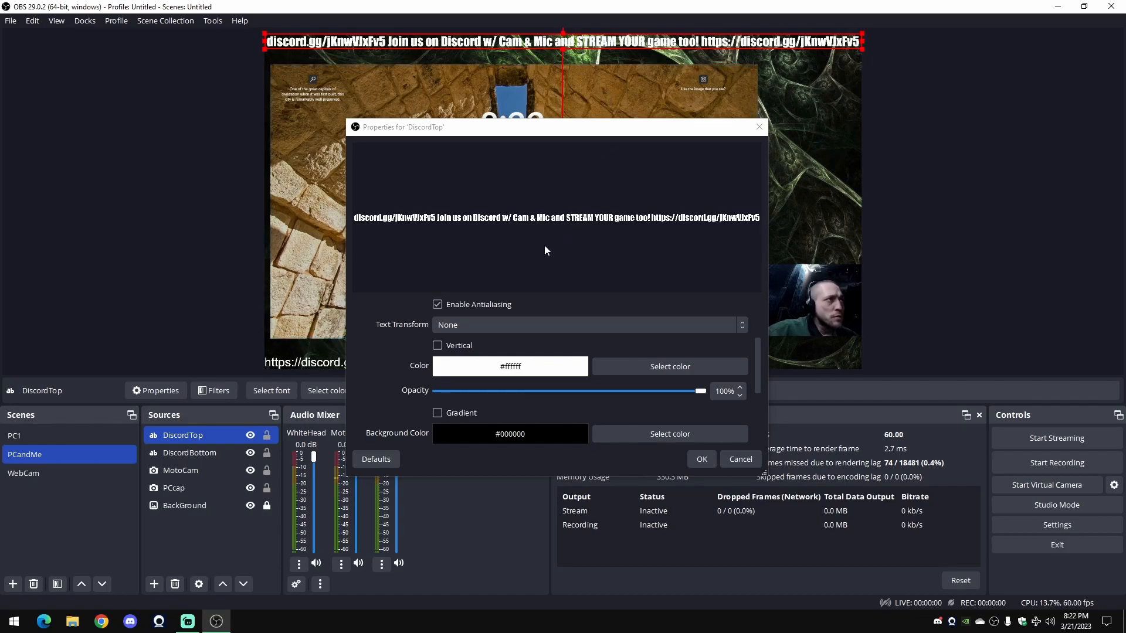
- Review the color, opacity, gradient, background, alignment and outline options in the DiscordTop properties
left_click(395, 364)
scroll(396, 363, "down", 2)
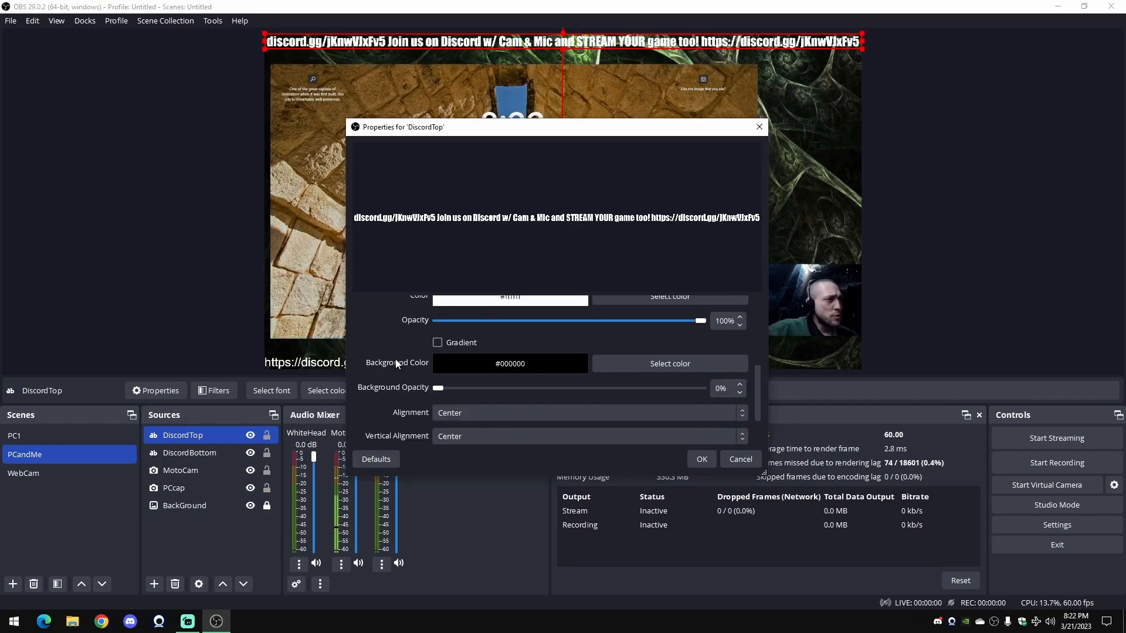
scroll(395, 359, "up", 2)
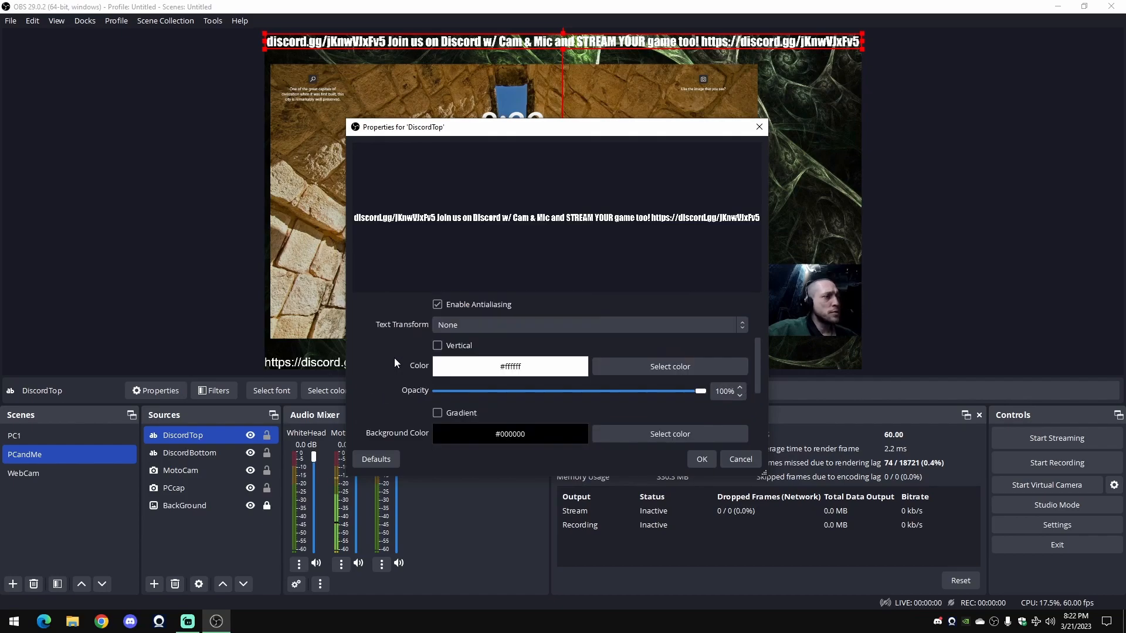
scroll(395, 343, "down", 1)
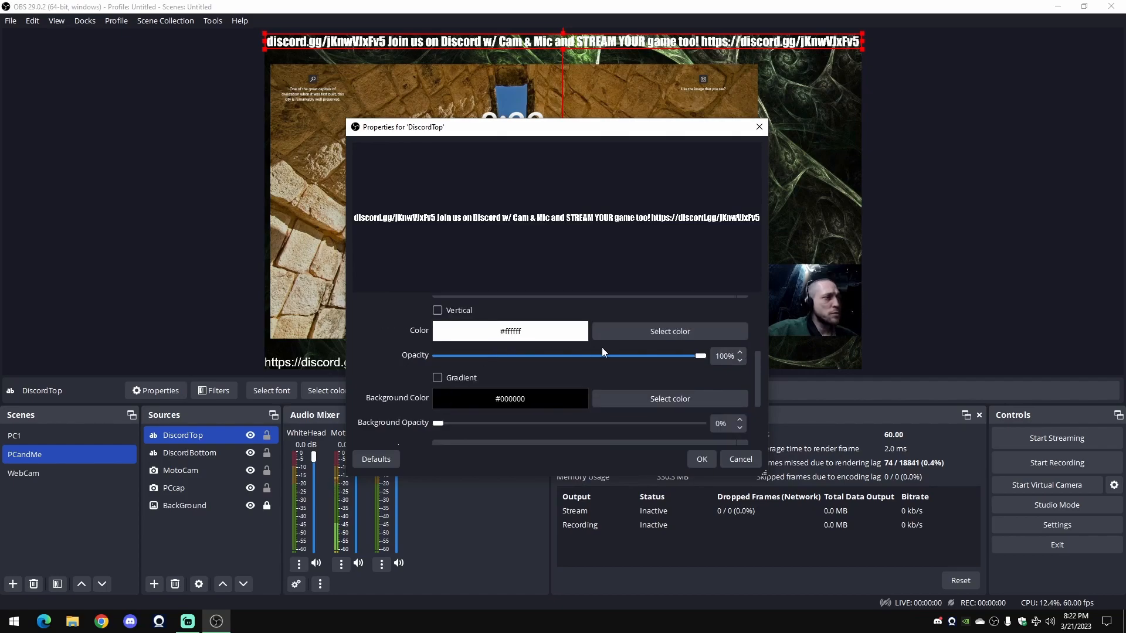
scroll(388, 342, "down", 2)
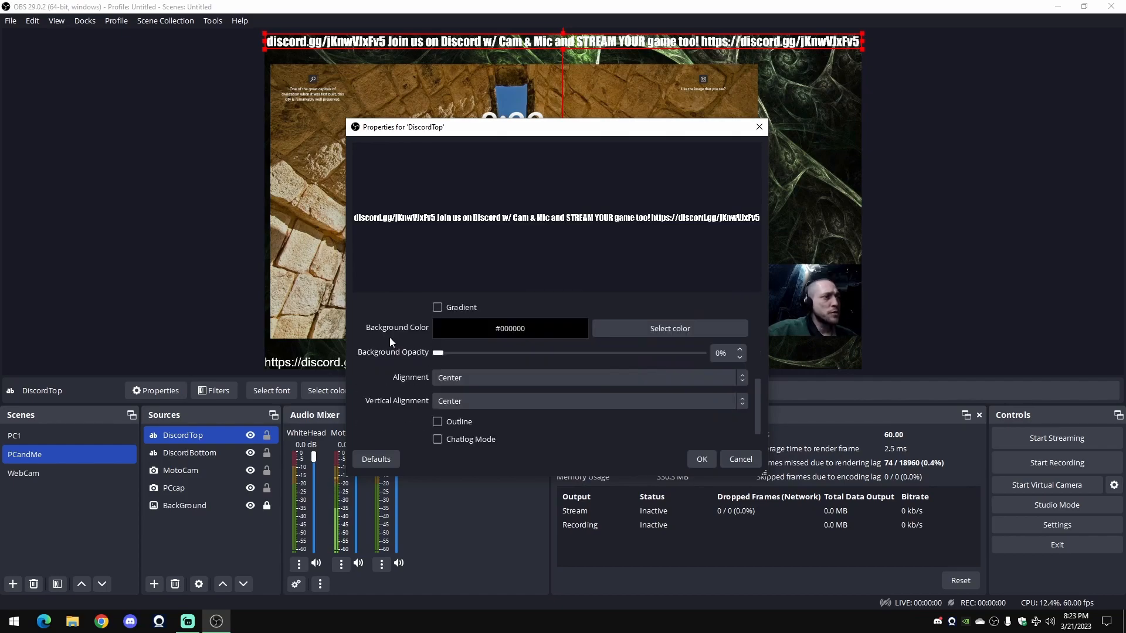
scroll(391, 338, "down", 1)
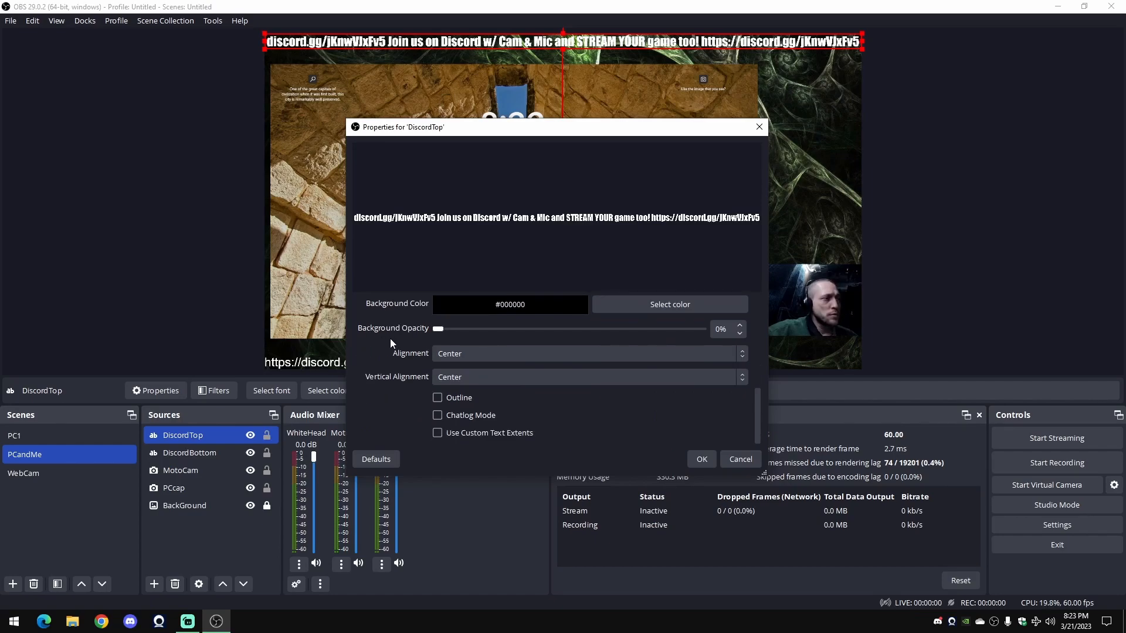
scroll(366, 350, "up", 1)
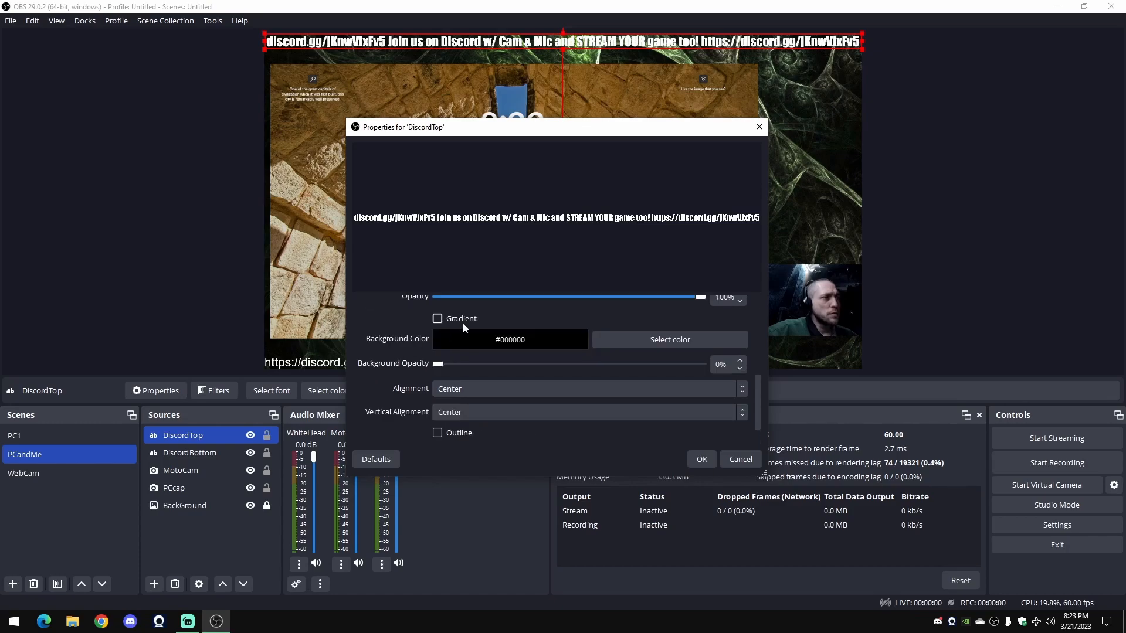
- Accept the DiscordTop text properties with the background opacity left at 0% and deselect the source
mouse_move(435, 366)
left_mouse_down()
mouse_move(773, 368)
mouse_move(432, 363)
left_mouse_up()
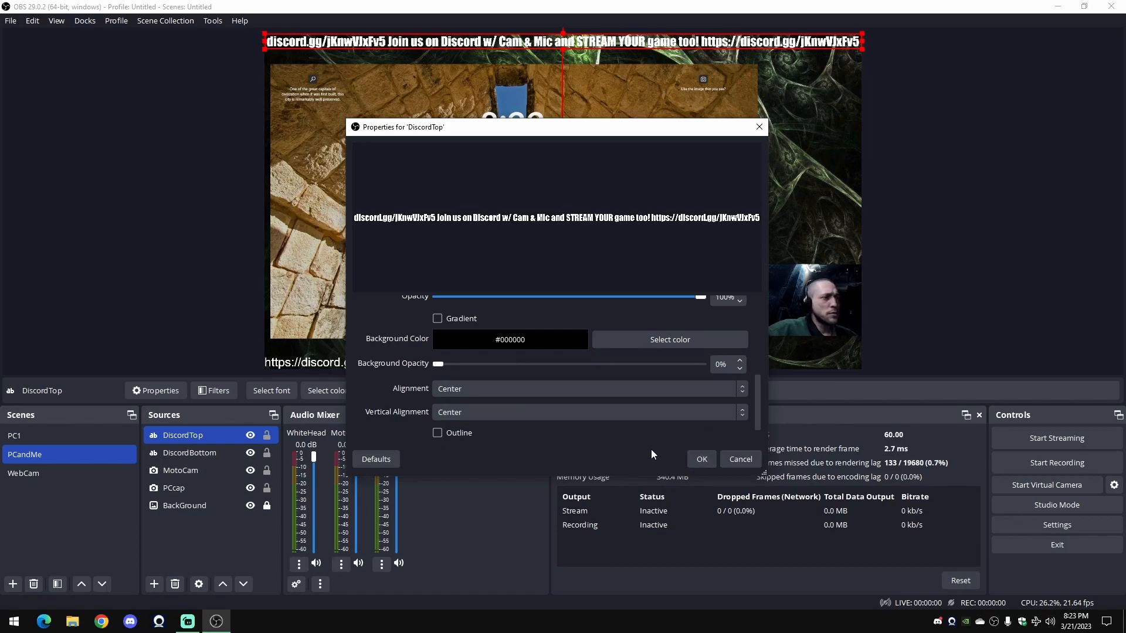
left_click(701, 459)
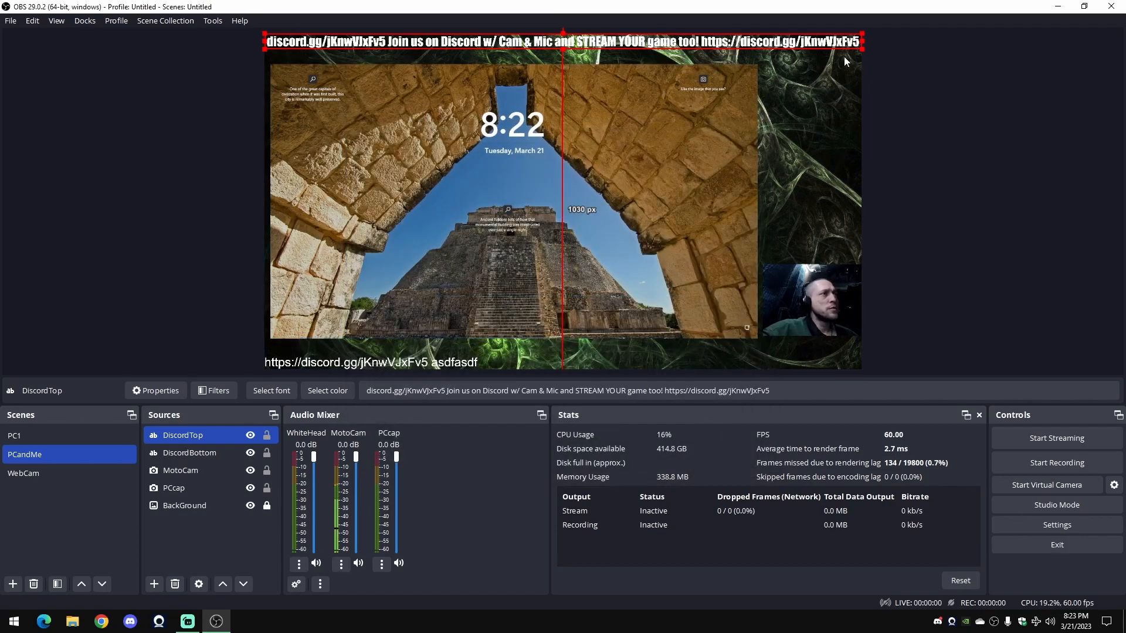
left_click(812, 139)
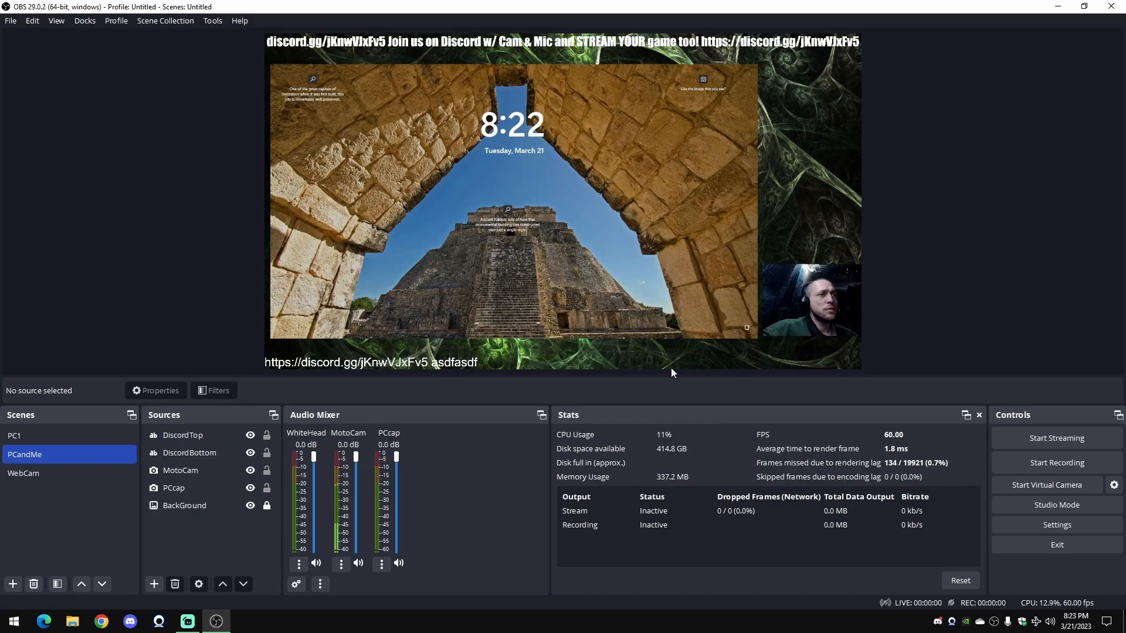
- Remove the old DiscordBottom text source from the PCandMe scene
left_click(446, 369)
mouse_move(478, 362)
left_mouse_down()
mouse_move(856, 351)
mouse_move(485, 362)
left_mouse_up()
left_click(510, 44)
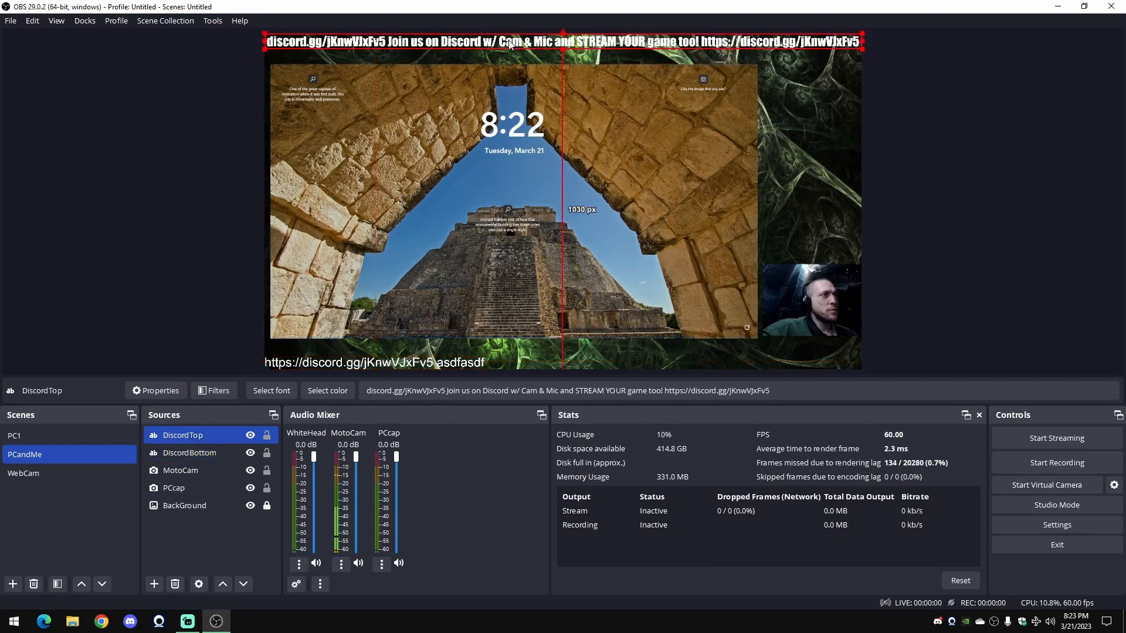
left_click(452, 373)
left_click(454, 363)
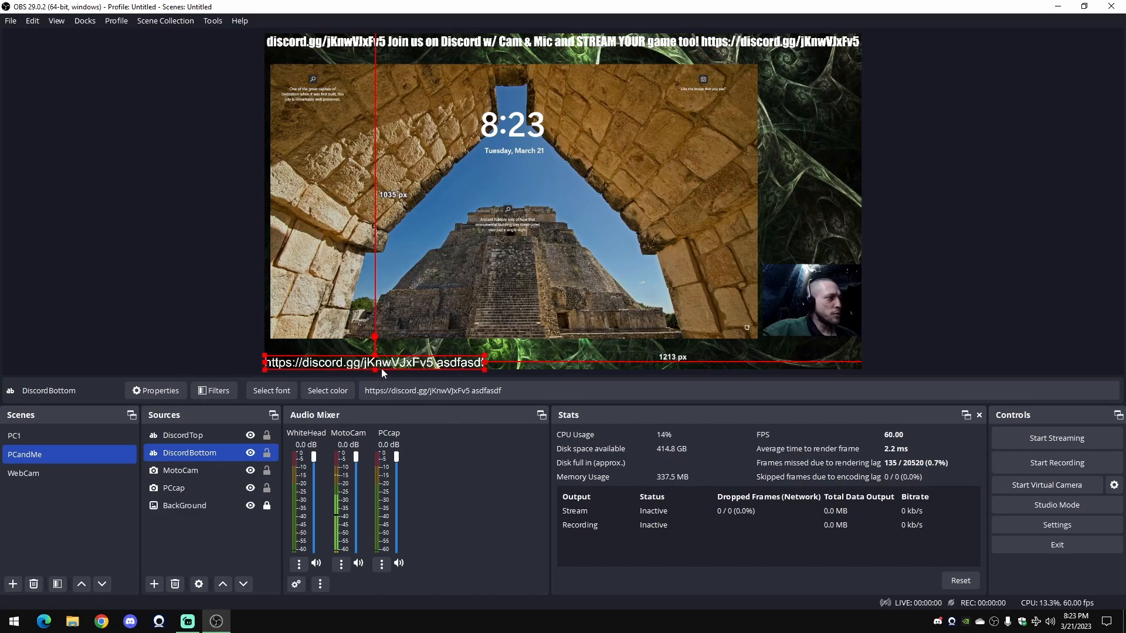
right_click(381, 375)
left_click(461, 296)
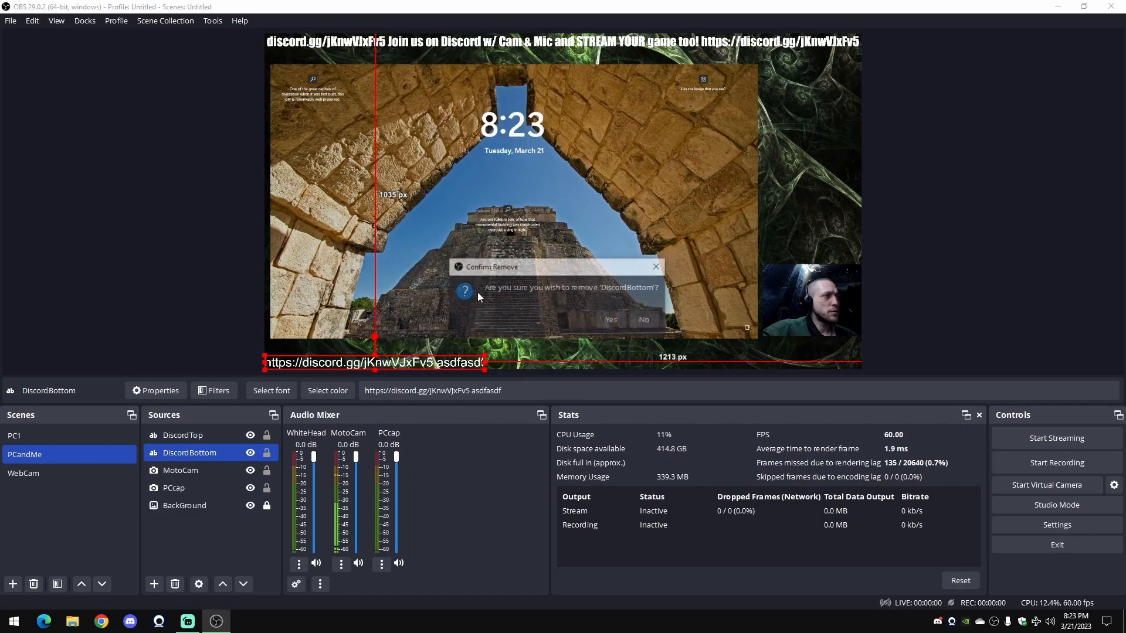
left_click(611, 322)
- Copy the DiscordTop text source and paste it into the scene as an independent duplicate
left_click(568, 42)
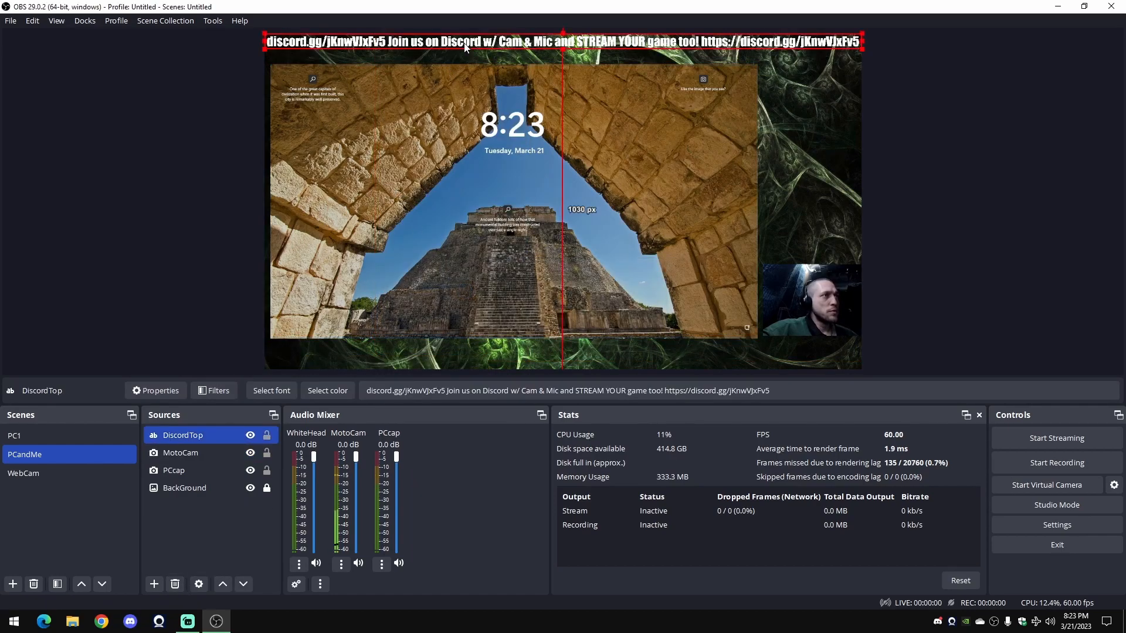
right_click(568, 42)
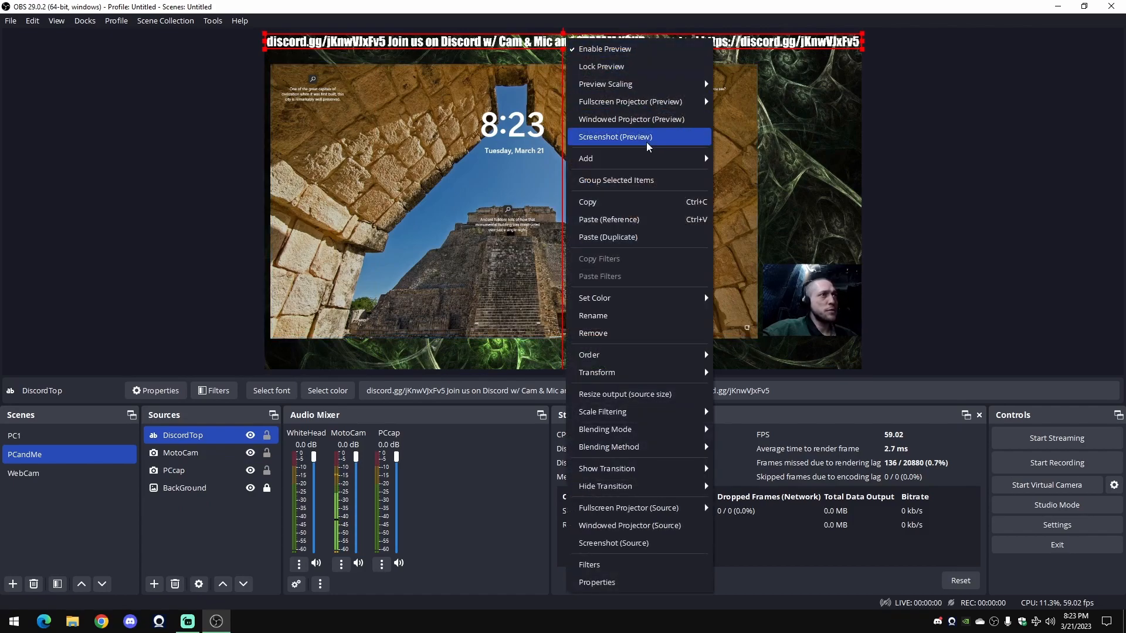
left_click(647, 201)
left_click(413, 354)
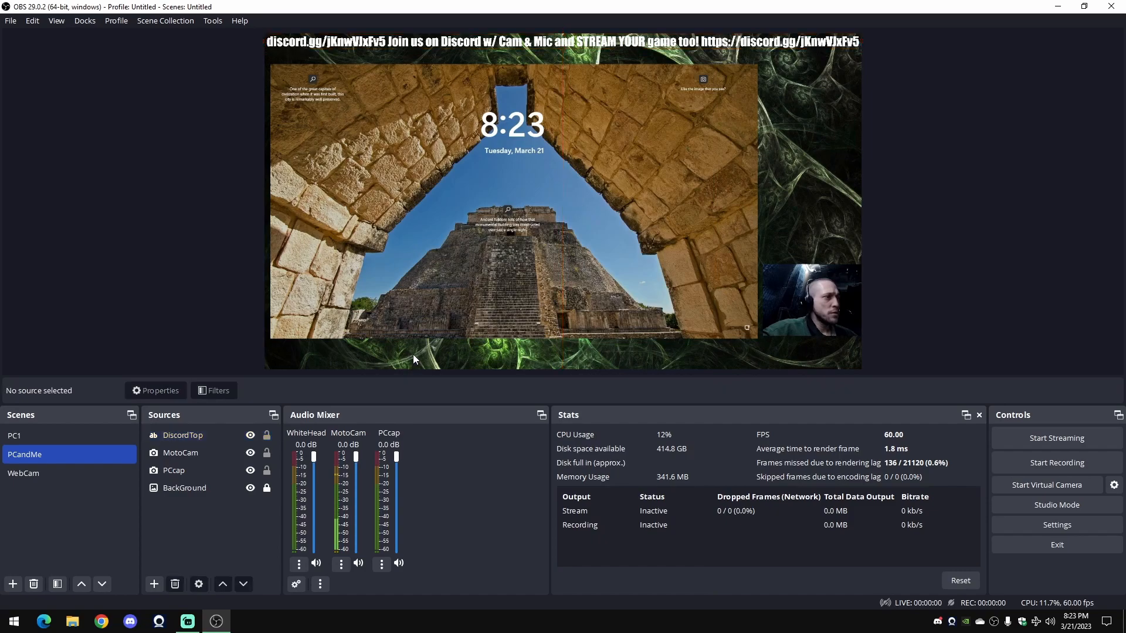
right_click(202, 522)
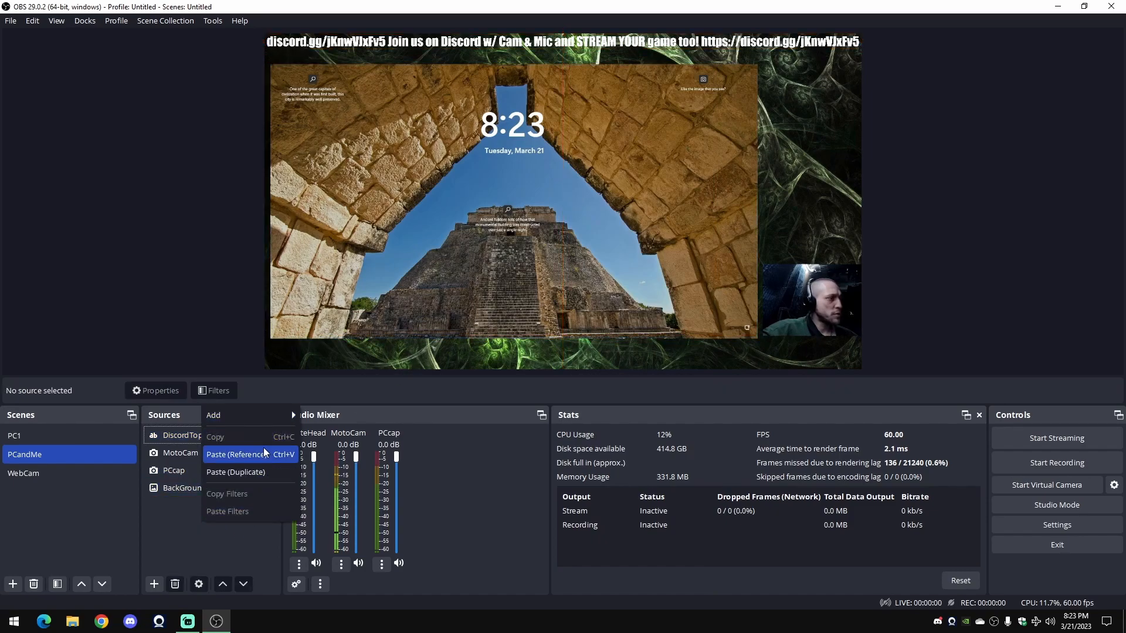
left_click(262, 470)
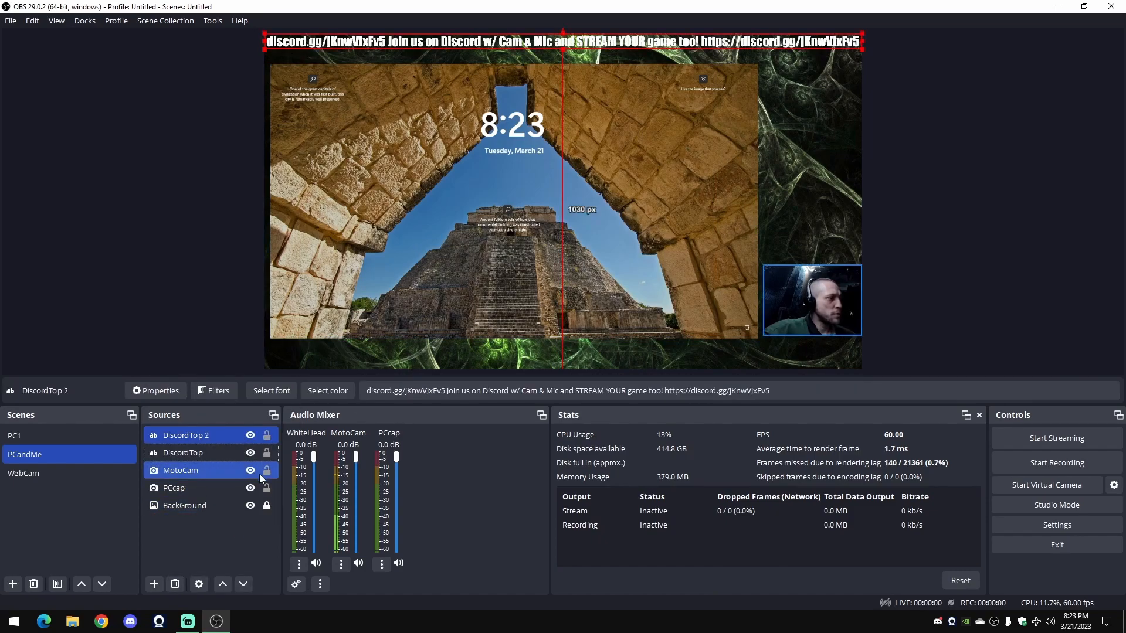
- Rename the duplicated text source as DiscordBottom
right_click(225, 436)
left_click(327, 170)
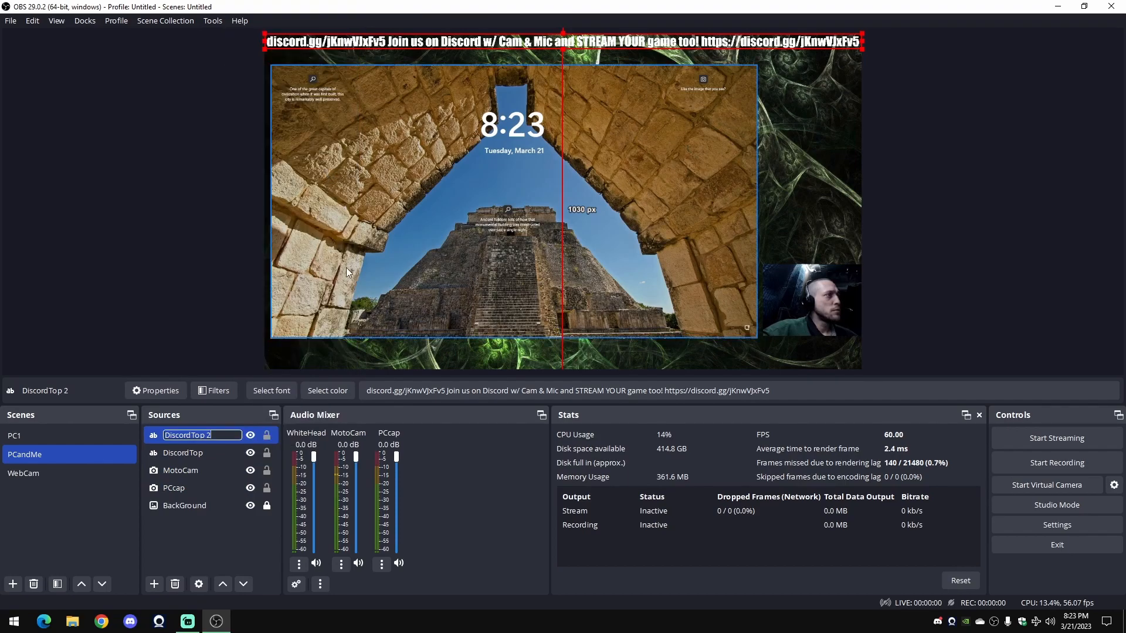
key("BackSpace")
key("BackSpace")
key("BackSpace")
key("BackSpace")
key("BackSpace")
type("Boto")
type("om")
key("Return")
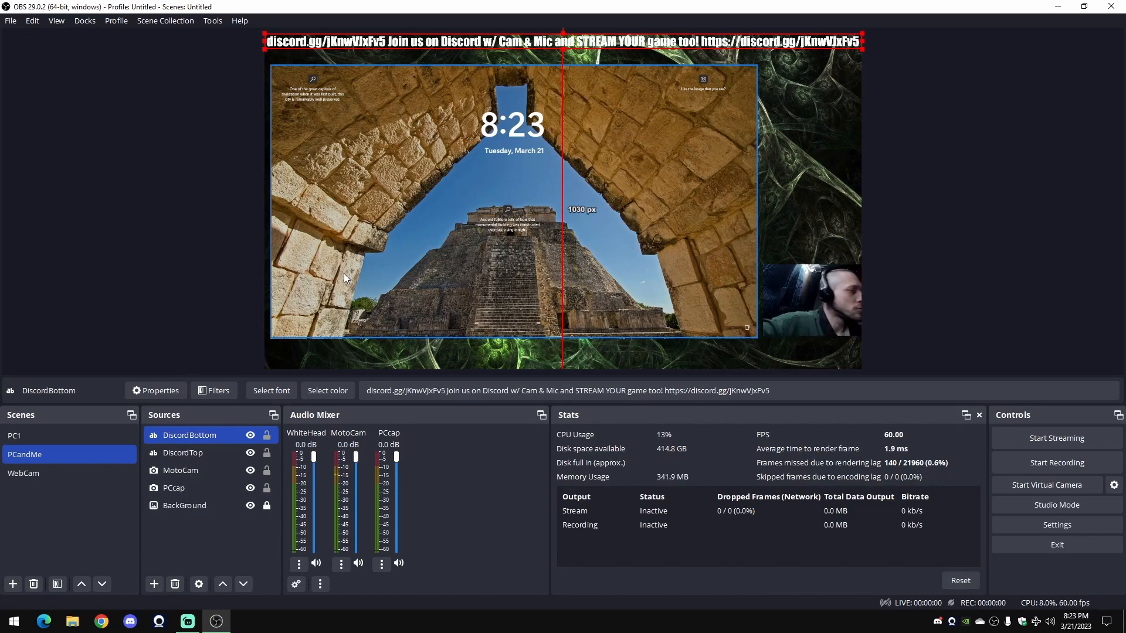
- Order DiscordBottom just below DiscordTop in the source stack and place its text along the canvas's bottom edge
left_click(244, 582)
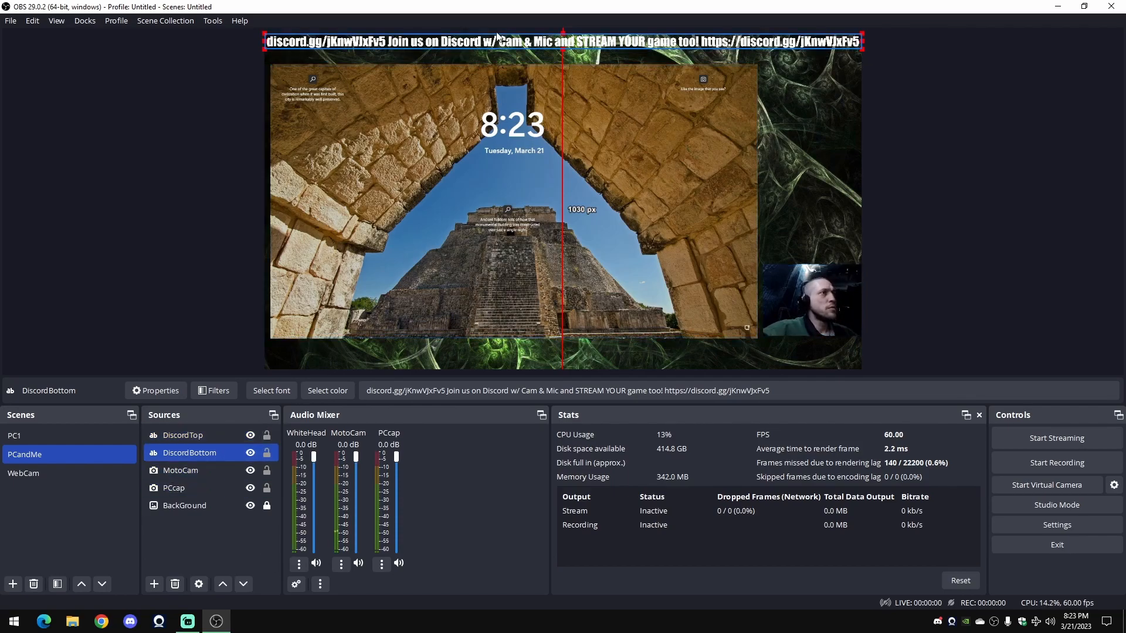
left_click_drag(504, 44, 502, 360)
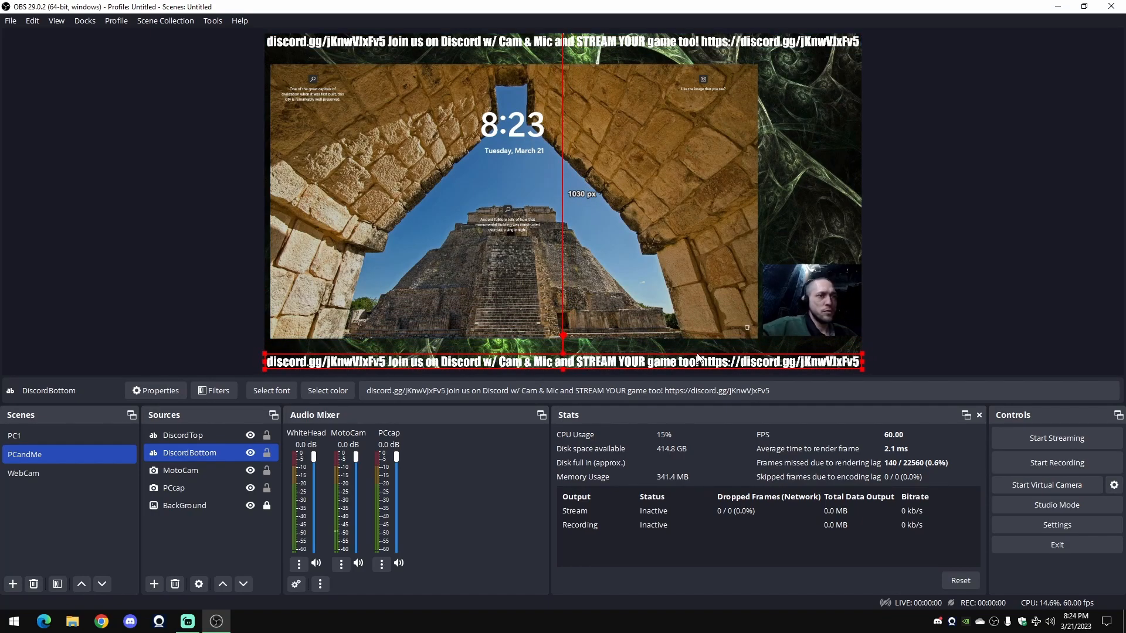
- Nudge the MotoCam webcam slightly downward so its bottom lines up with the display capture's lower edge
left_click_drag(796, 300, 793, 303)
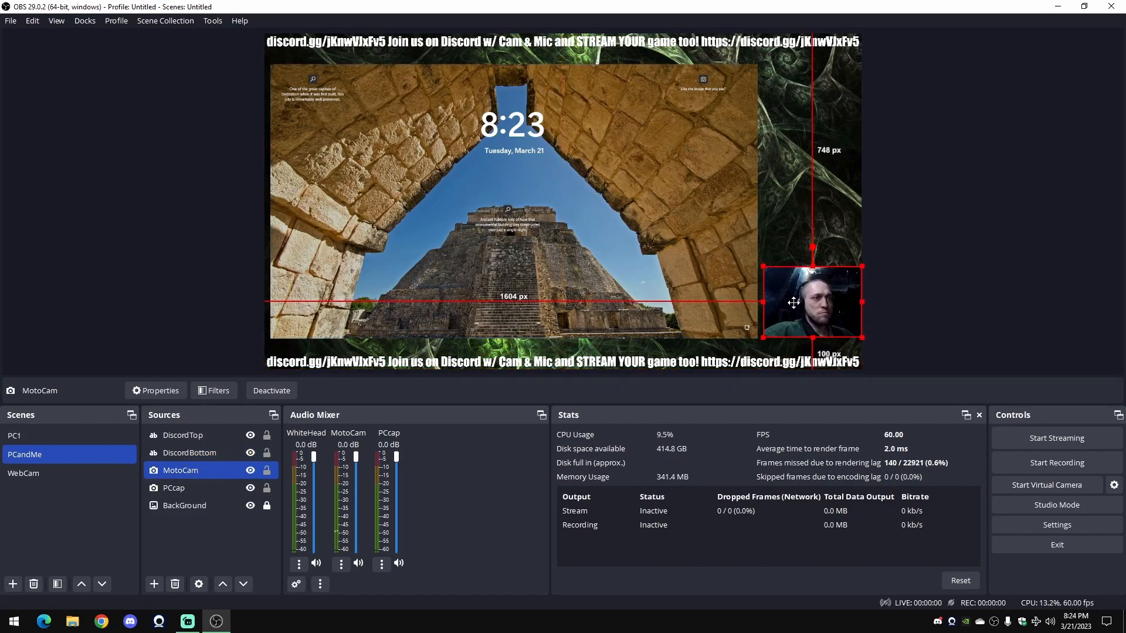
left_click(796, 242)
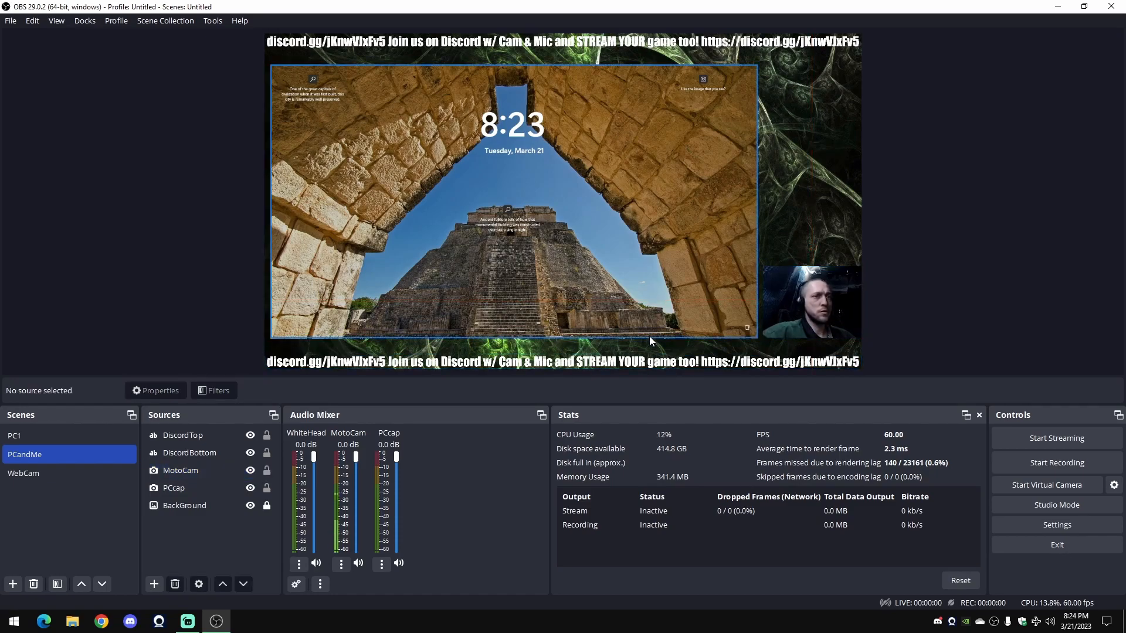
left_click(633, 366)
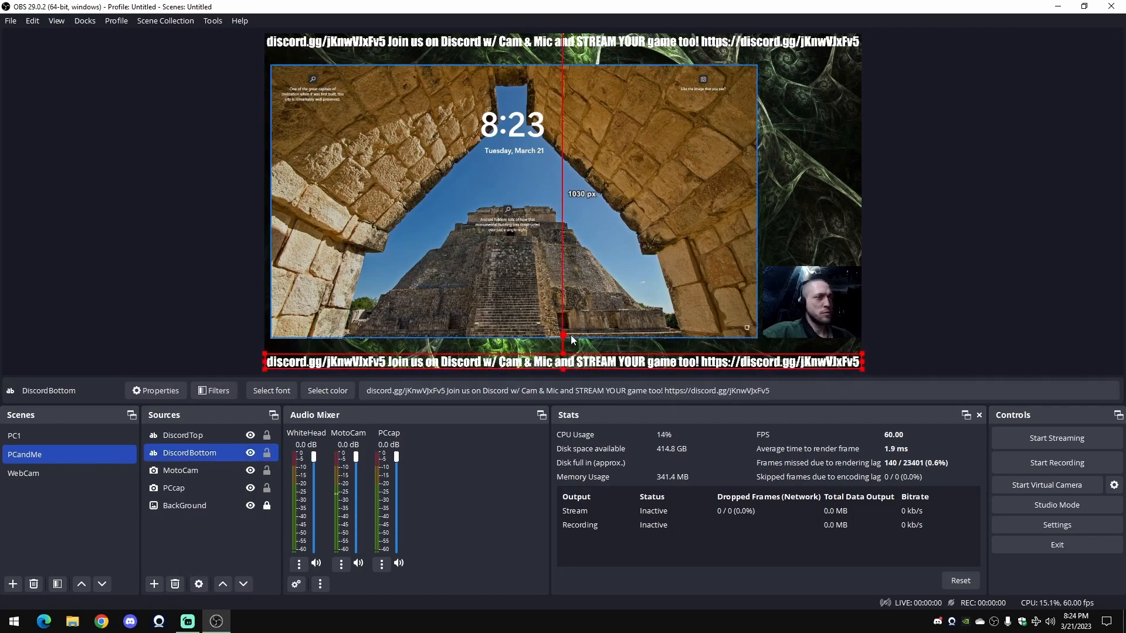
left_click(613, 335)
left_click(597, 346)
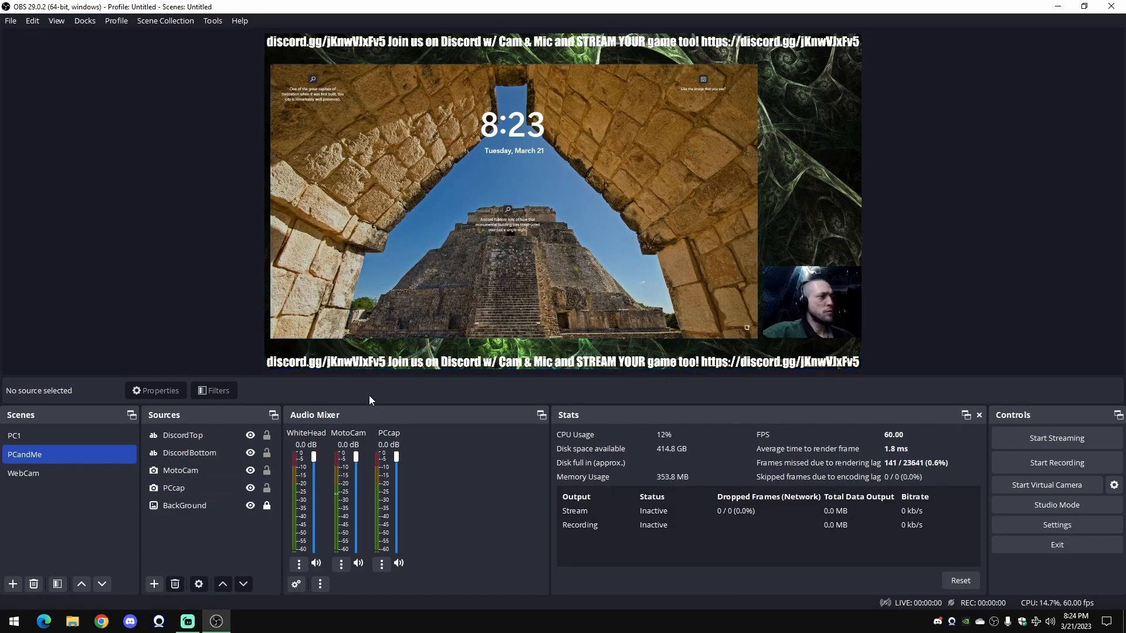
- Change the DiscordBottom text font to Ink Free Regular and accept the properties
left_click(388, 365)
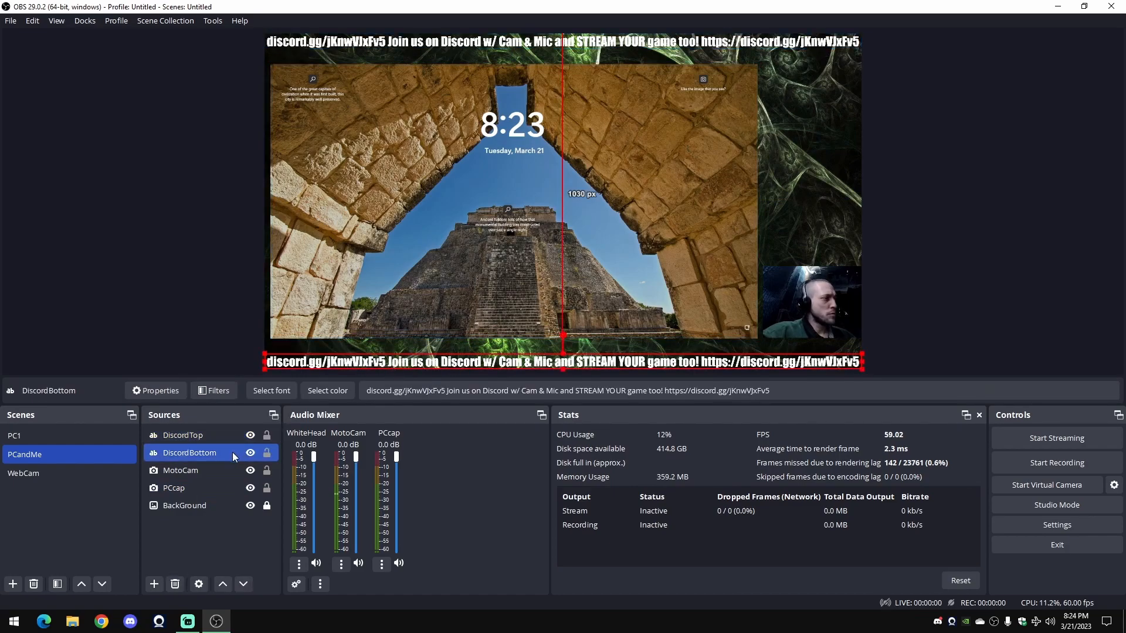
double_click(217, 453)
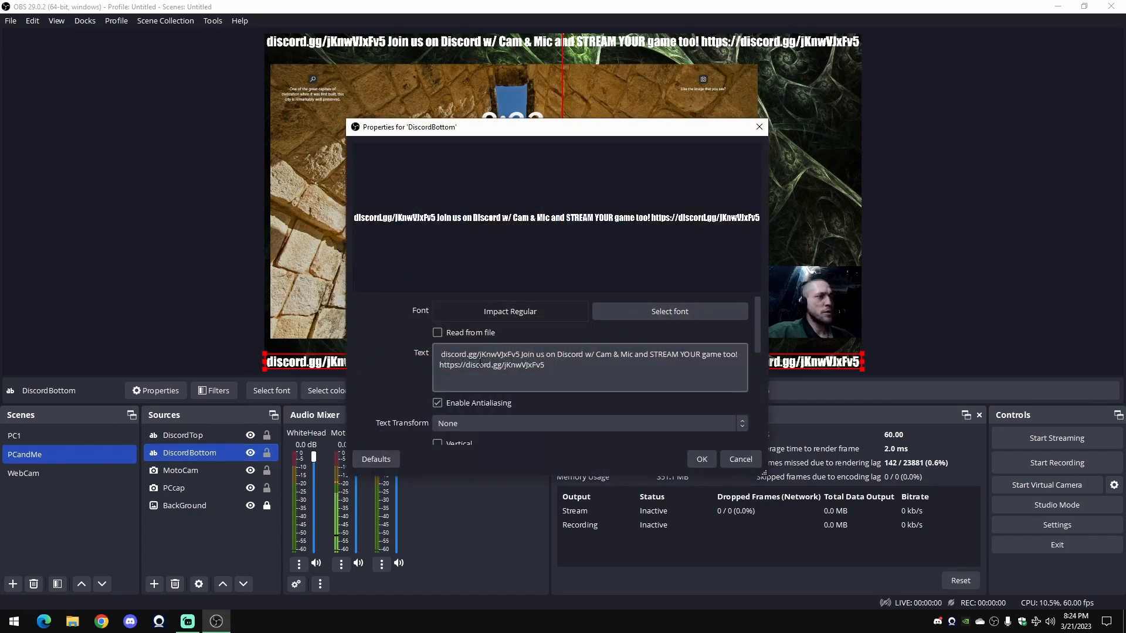
left_click(660, 311)
scroll(482, 244, "down", 1)
left_click(456, 232)
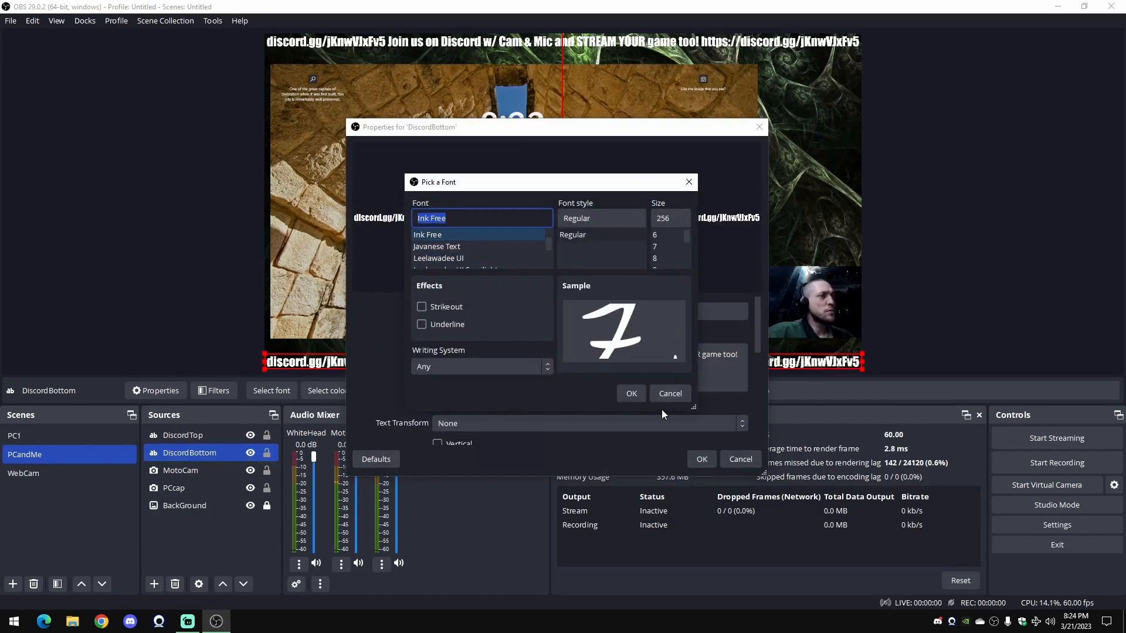
left_click(632, 394)
left_click(701, 460)
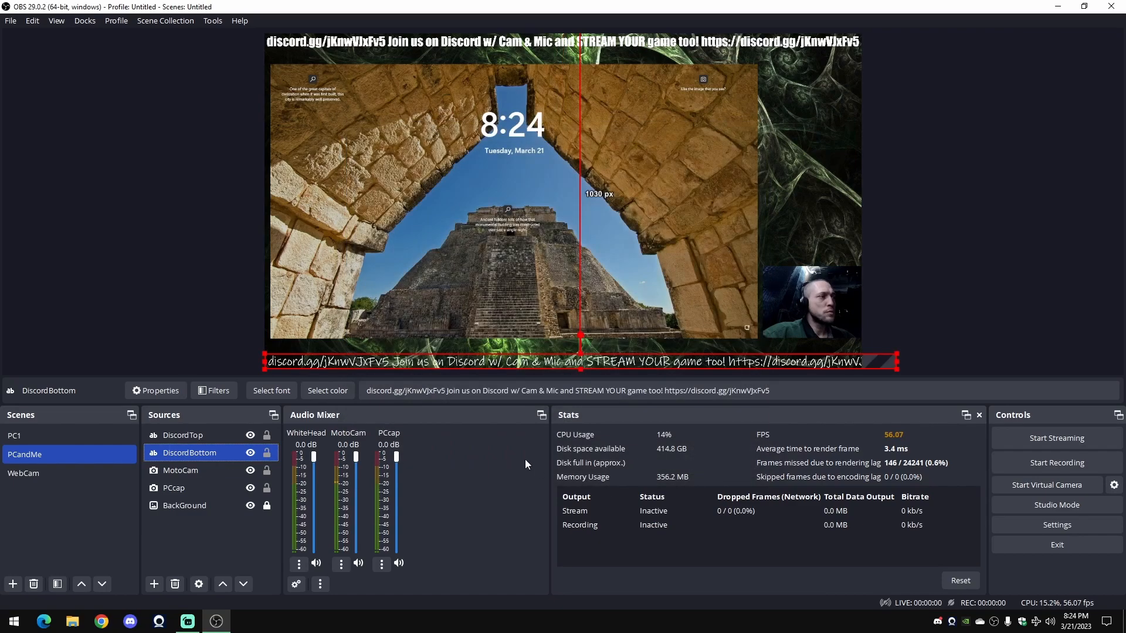
- Shrink the DiscordBottom text to fit the canvas width, and lock both the DiscordTop and DiscordBottom sources
mouse_move(627, 360)
left_mouse_down()
mouse_move(630, 351)
mouse_move(611, 348)
mouse_move(644, 353)
mouse_move(631, 357)
left_mouse_up()
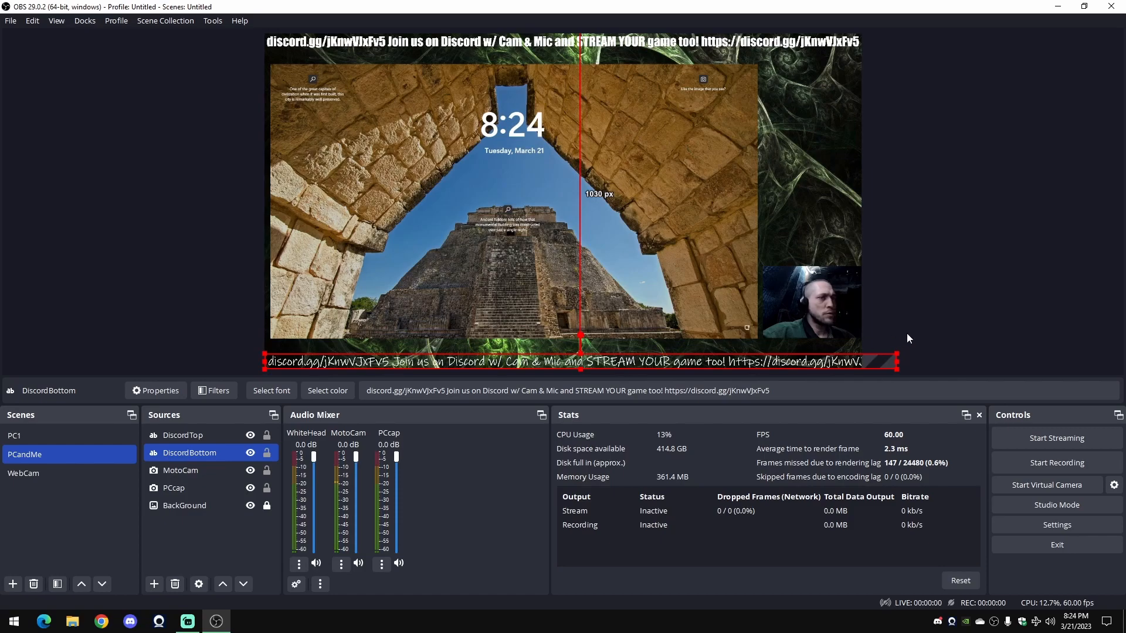
left_click_drag(896, 361, 819, 359)
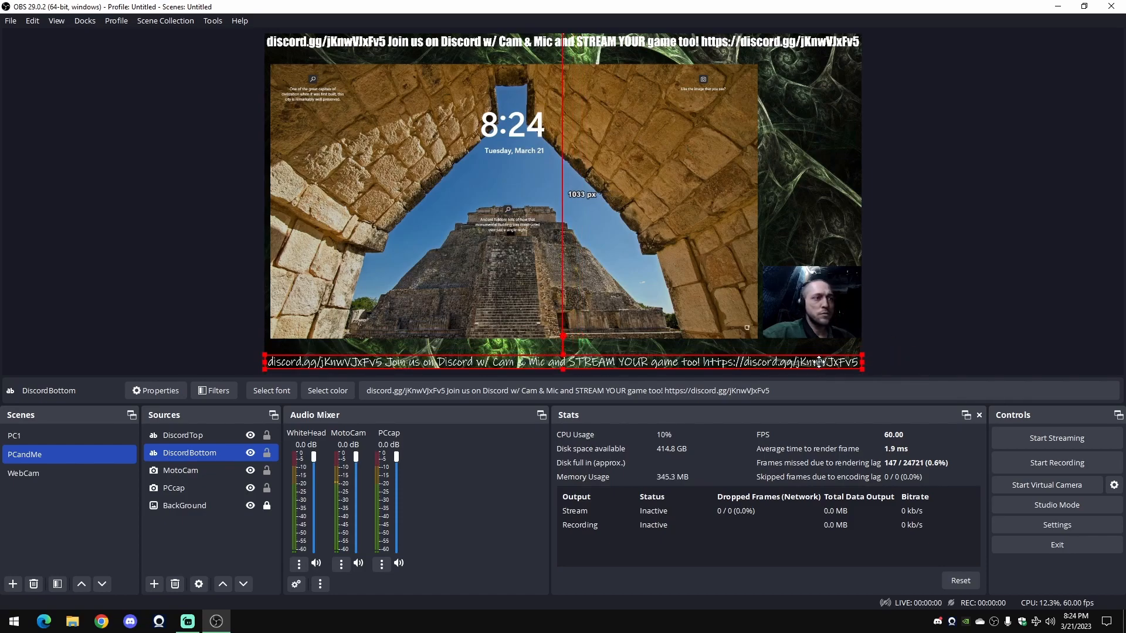
left_click(734, 343)
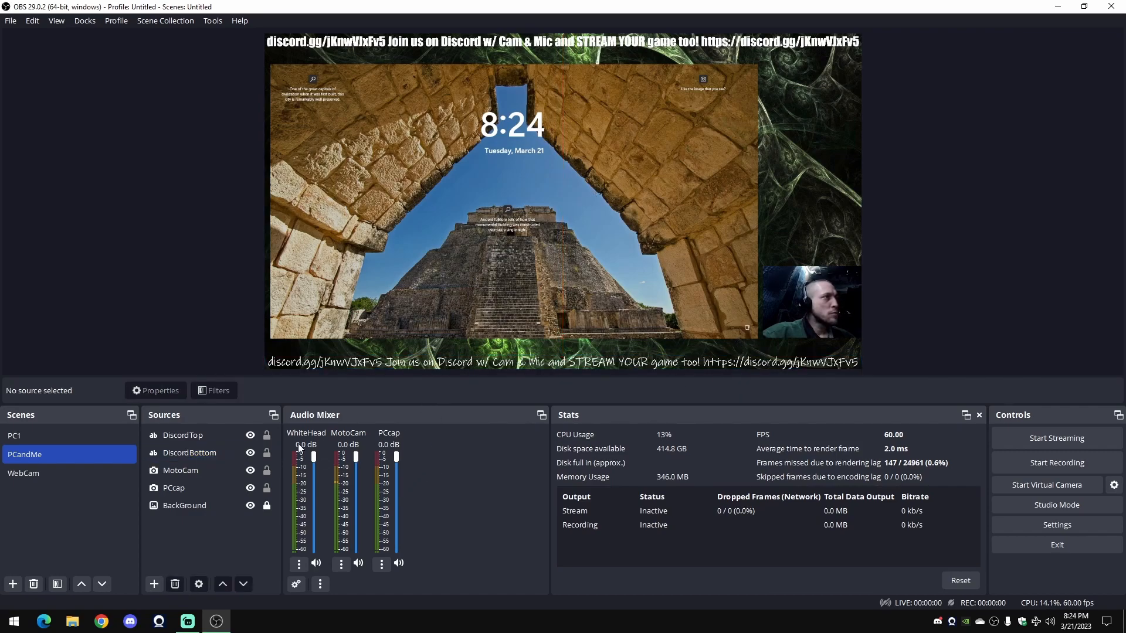
left_click(267, 435)
left_click(267, 452)
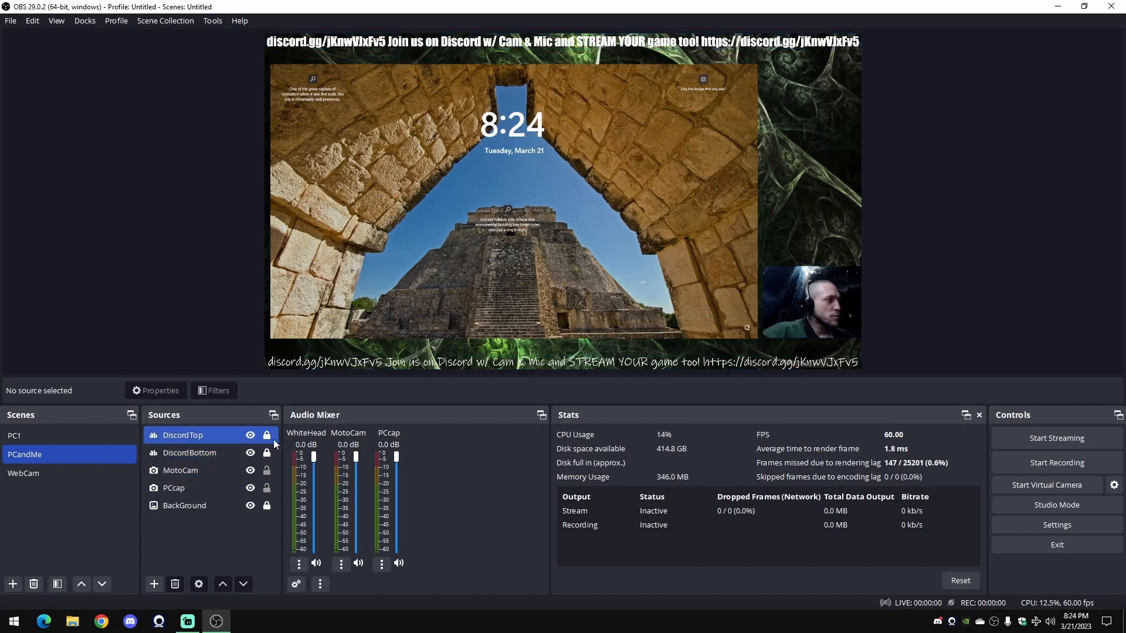
- Set the background opacity of the DiscordBottom text to 55%, keeping the black background color
double_click(222, 450)
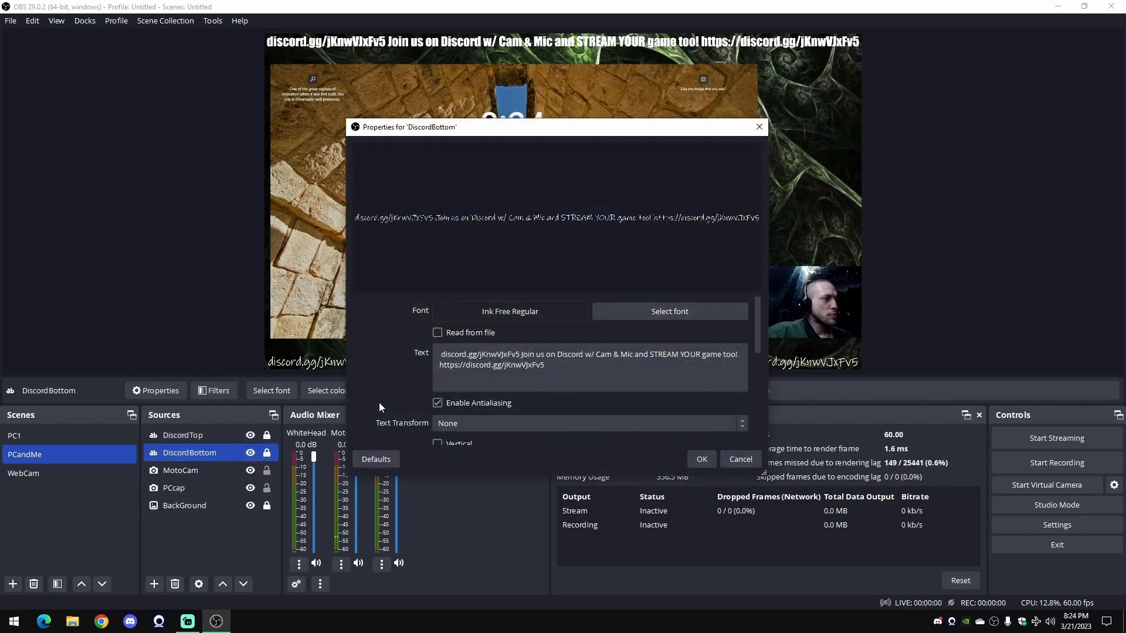
scroll(384, 398, "down", 3)
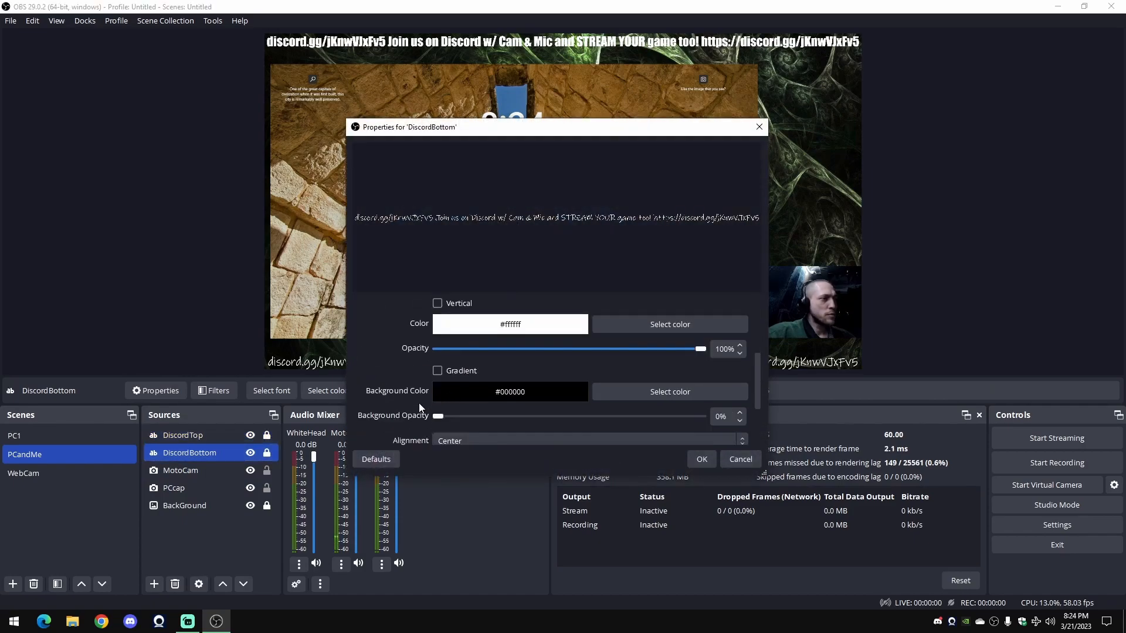
left_click_drag(437, 417, 701, 418)
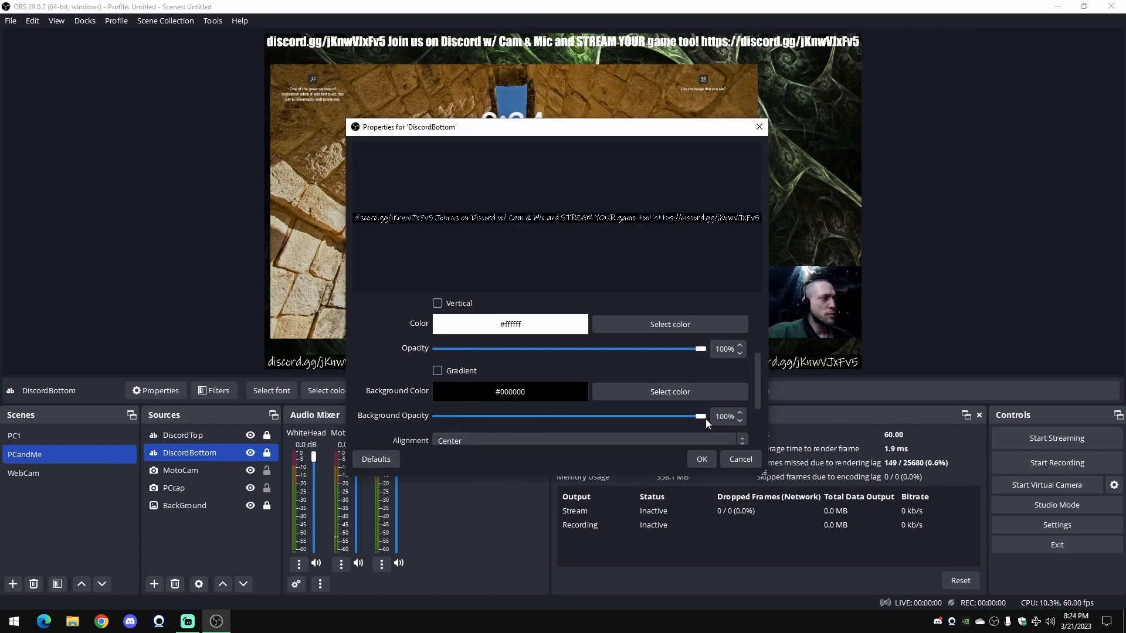
left_click_drag(799, 422, 618, 427)
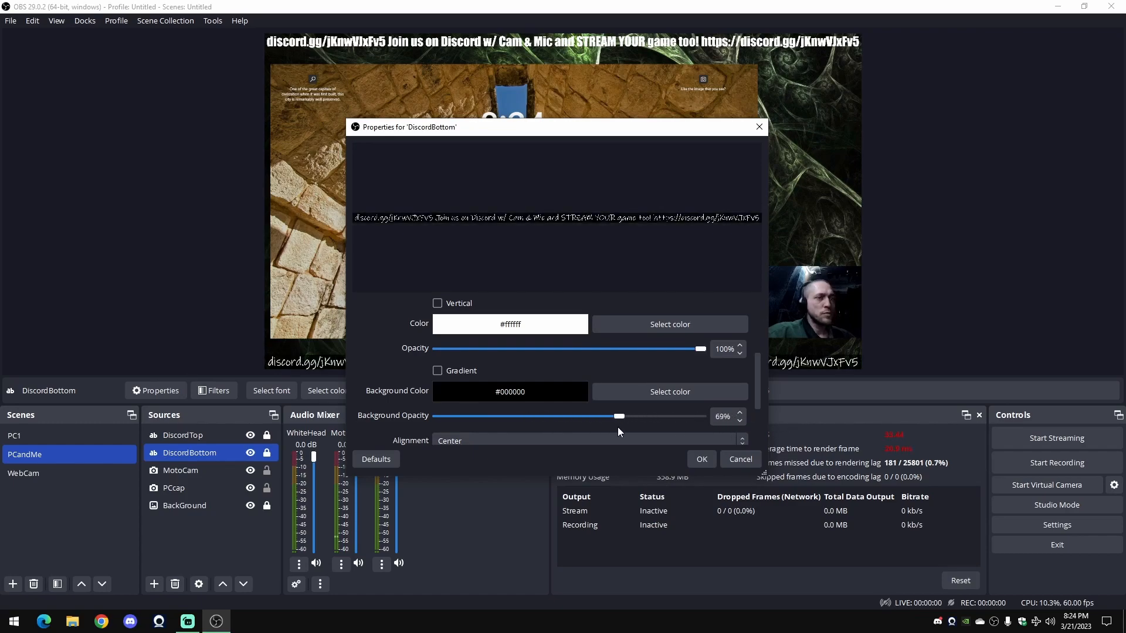
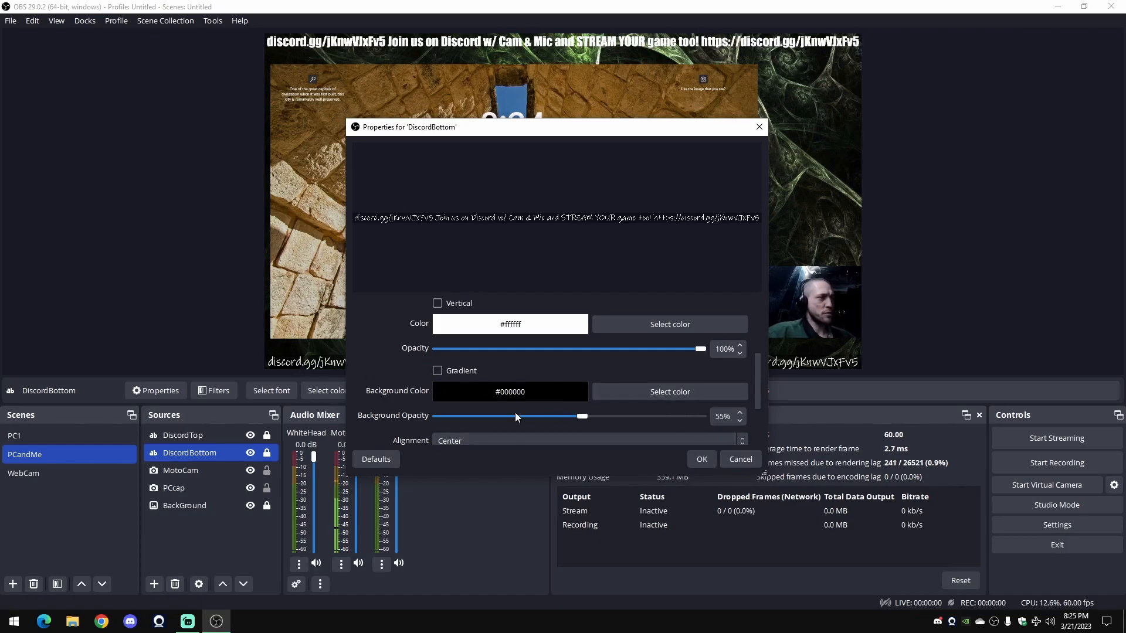
- Enable an outline of size 5 on the DiscordBottom text, accept the properties, and reset the performance statistics
scroll(391, 345, "down", 4)
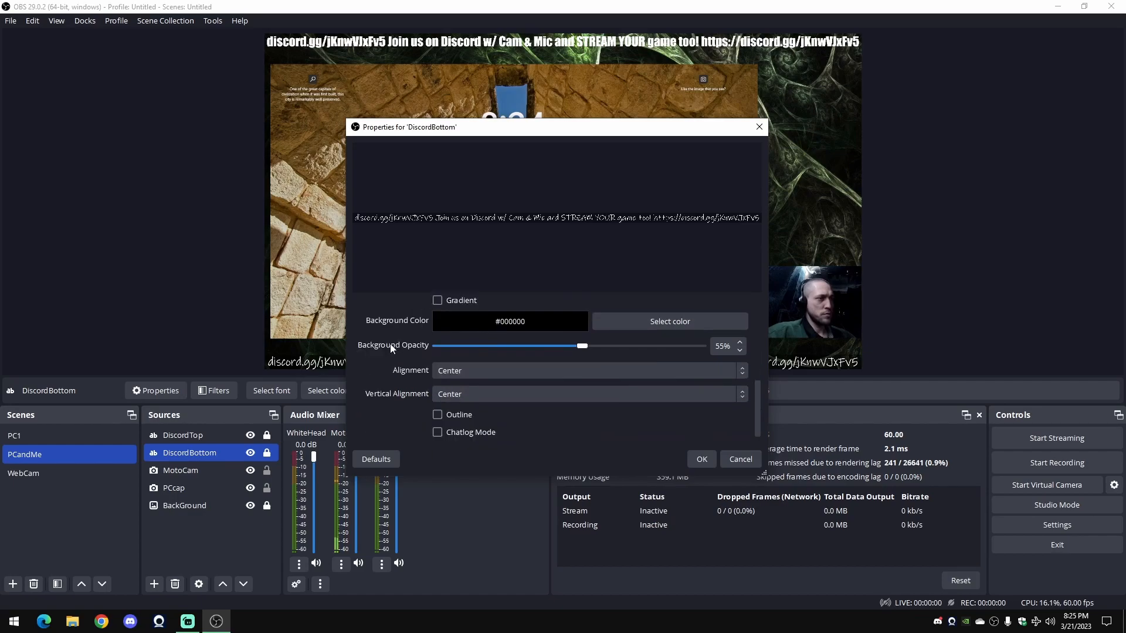
scroll(390, 345, "down", 1)
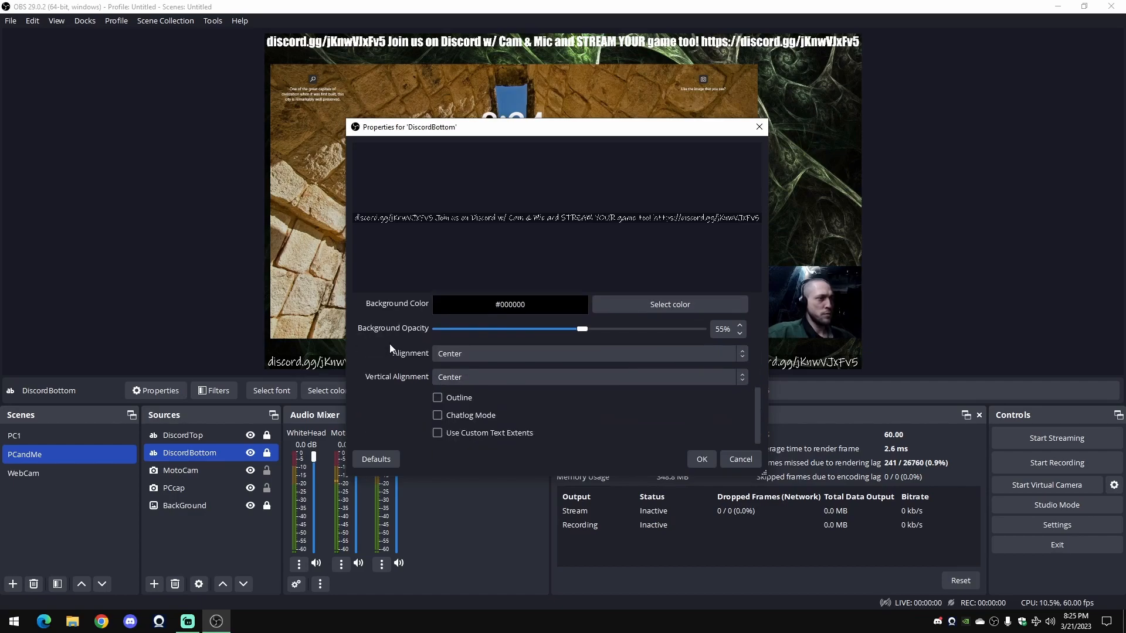
left_click(437, 398)
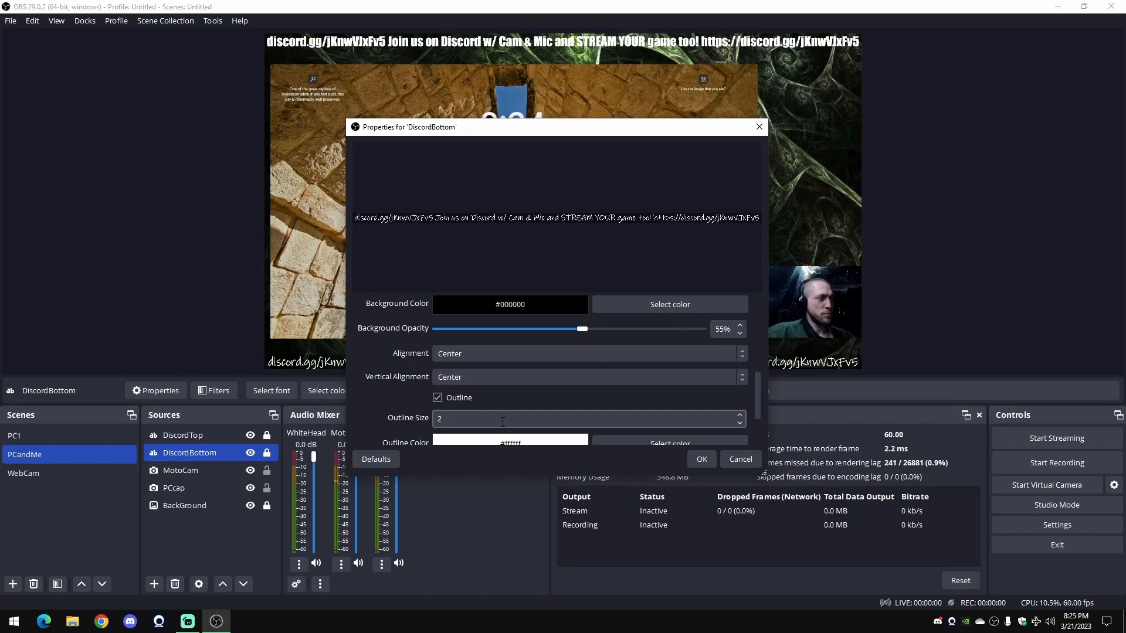
left_click(503, 420)
scroll(504, 421, "up", 2)
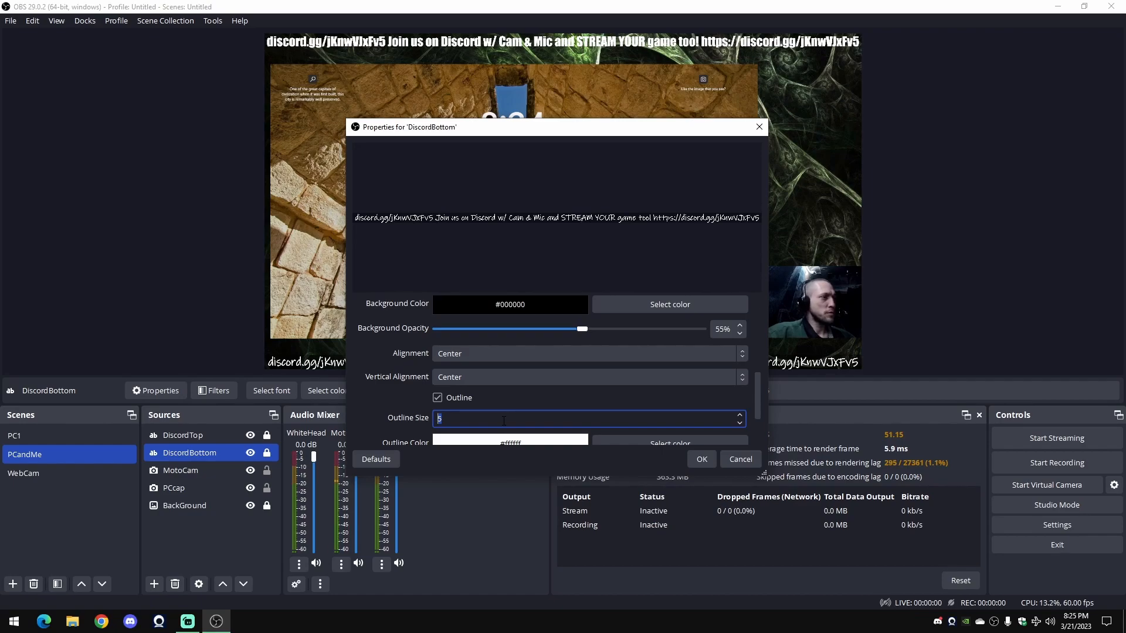
left_click(707, 458)
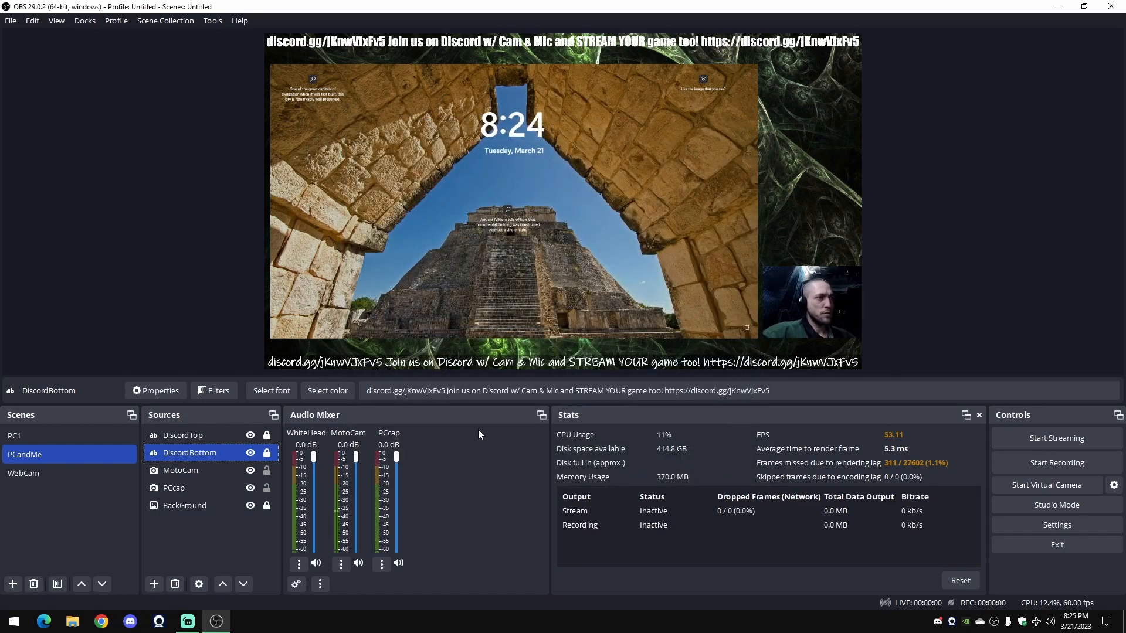
left_click(960, 581)
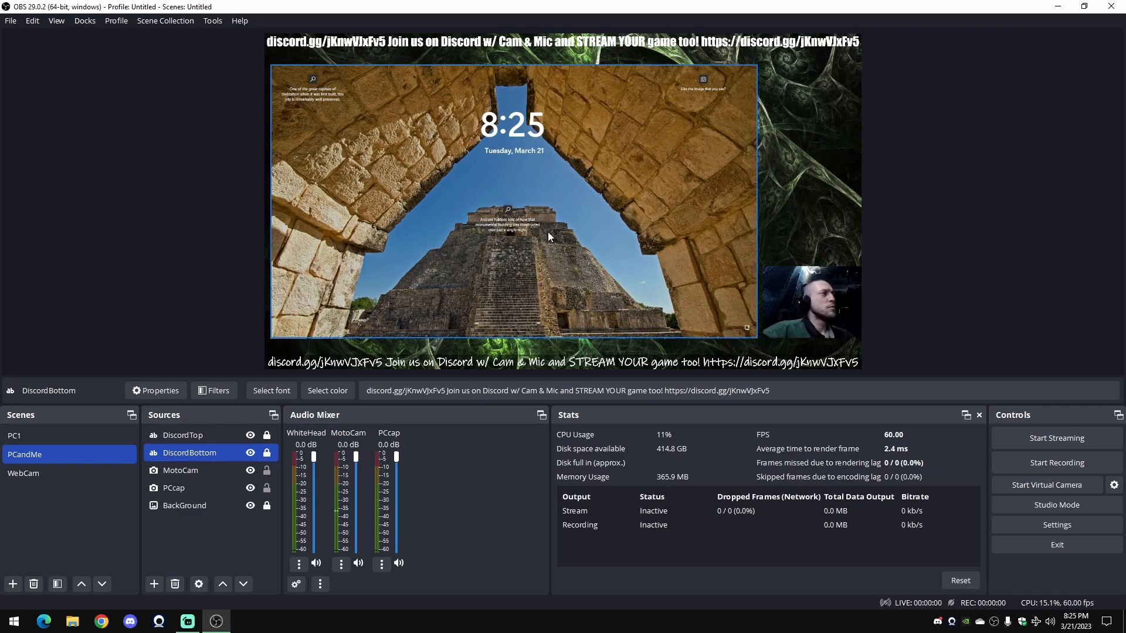
left_click(818, 240)
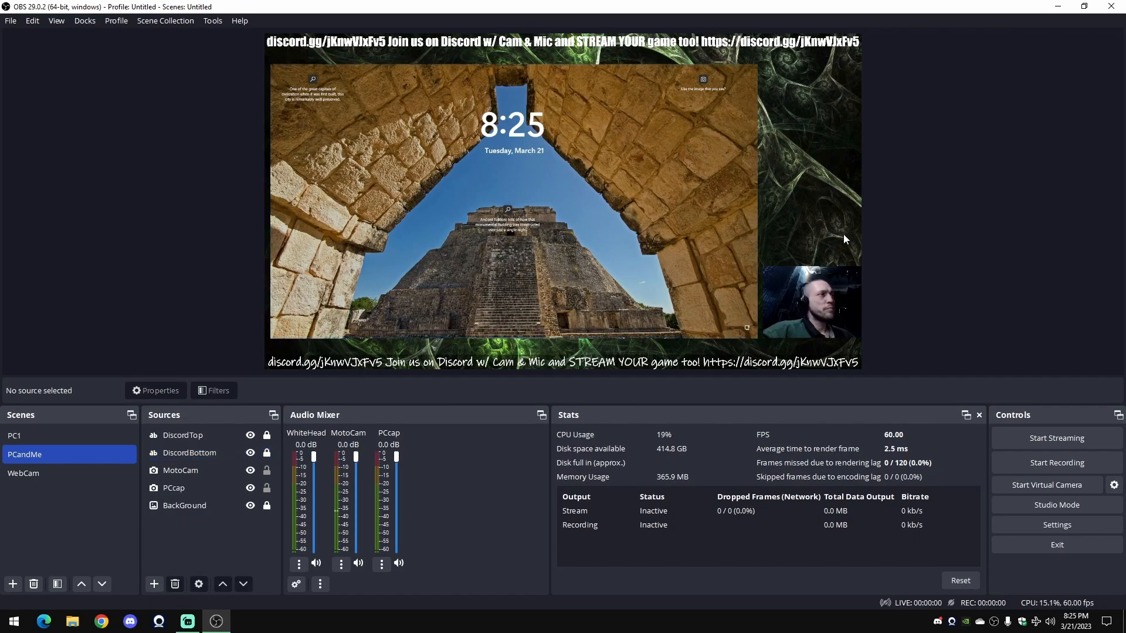
- Move the PCcap capture flush against the canvas's left edge
left_click_drag(541, 203, 535, 203)
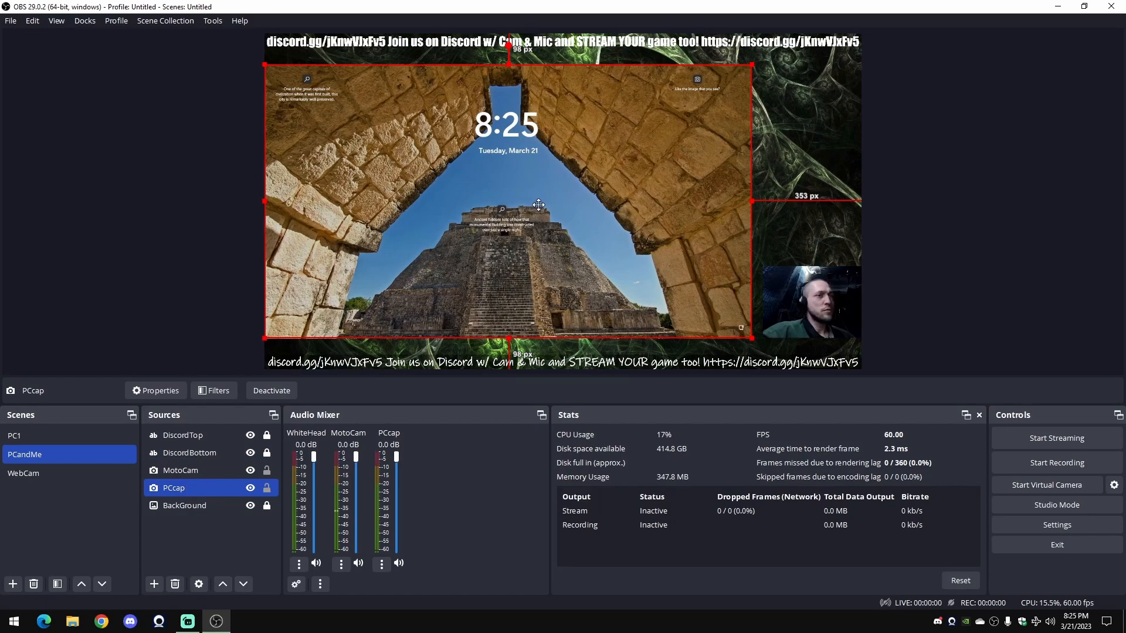
left_click_drag(537, 205, 533, 204)
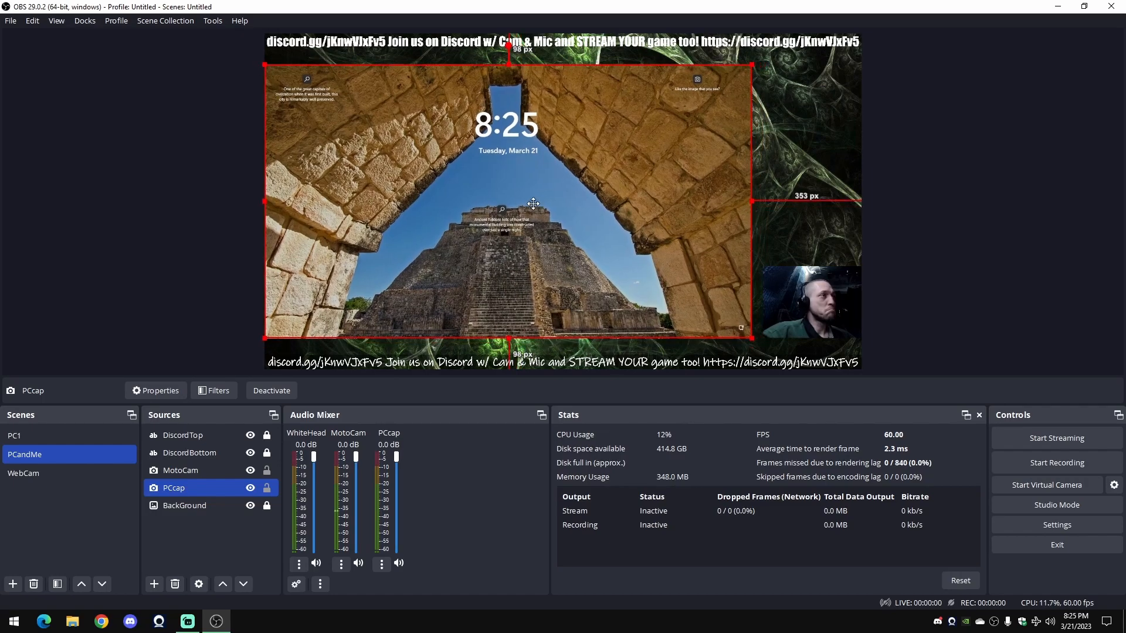
left_click(789, 155)
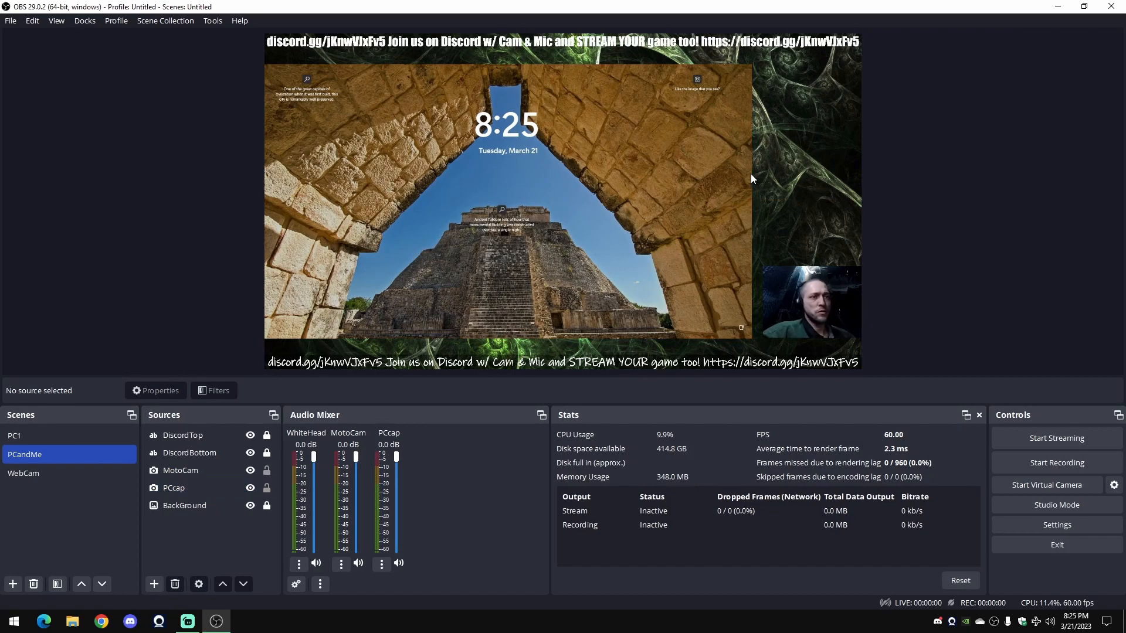
- Enlarge the PCcap capture slightly to leave about 333 px on its right, and center it vertically with about 93 px above and below
left_click(709, 198)
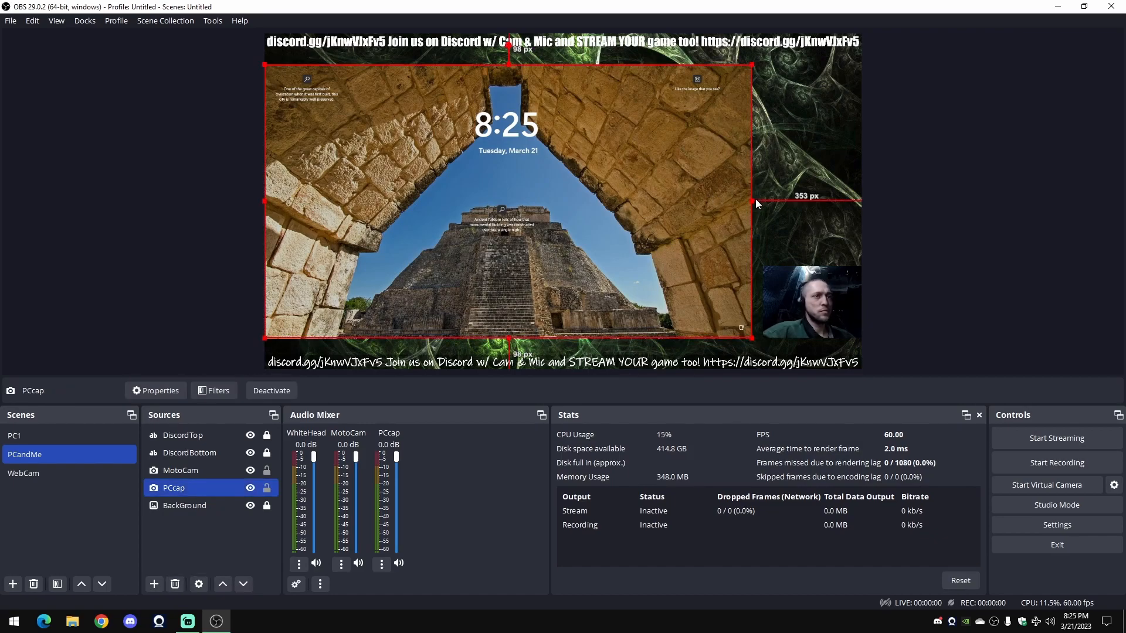
left_click_drag(753, 200, 758, 201)
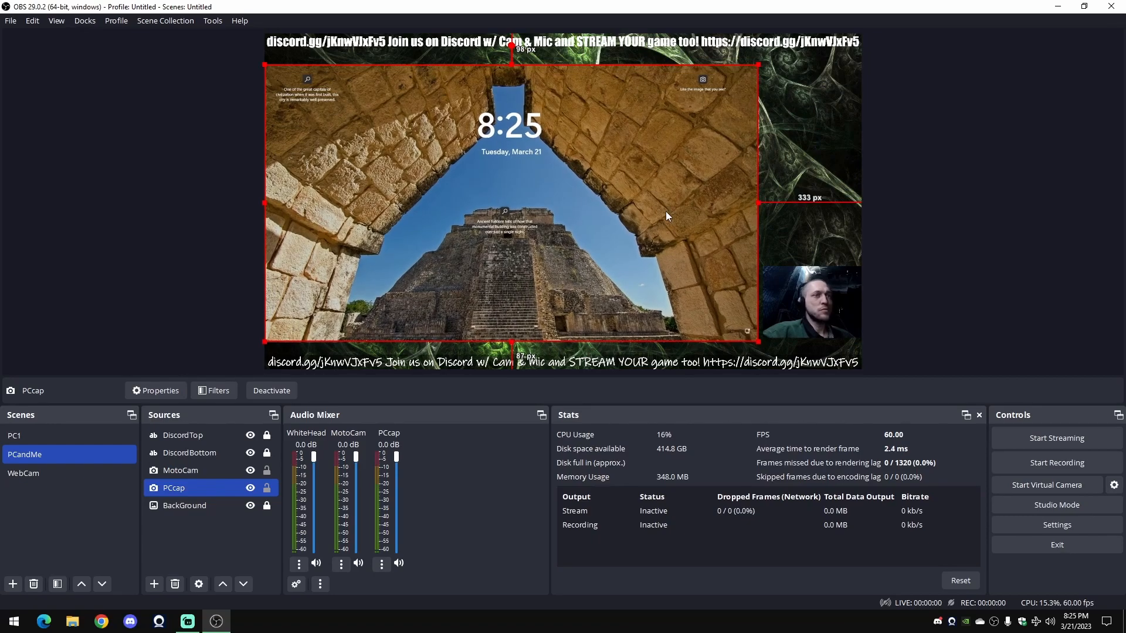
left_click_drag(582, 213, 576, 212)
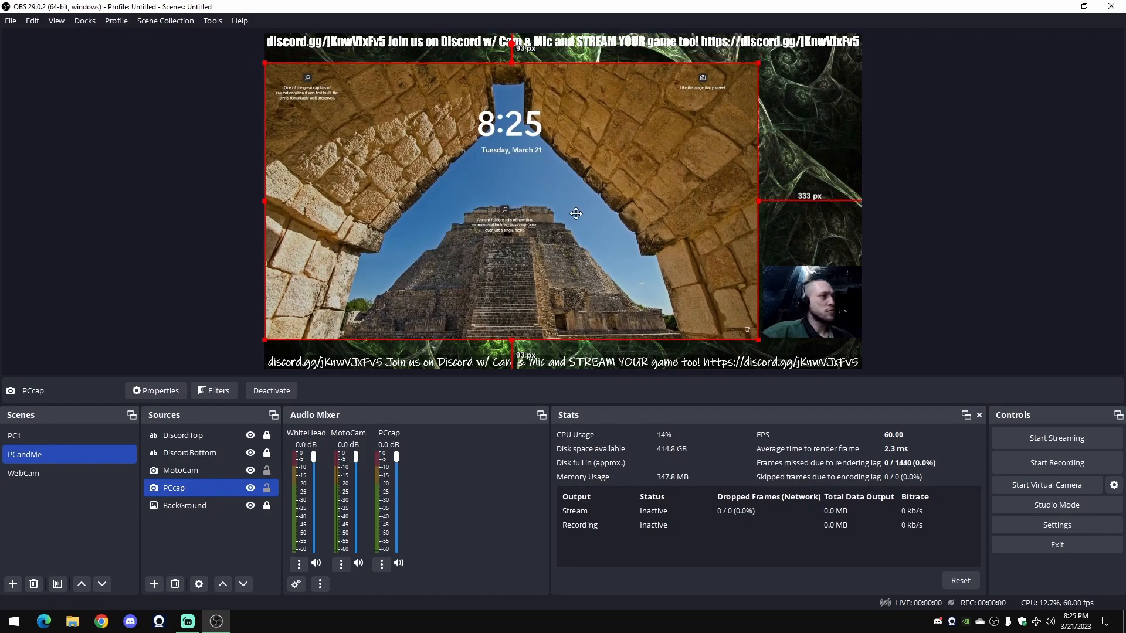
left_click(810, 151)
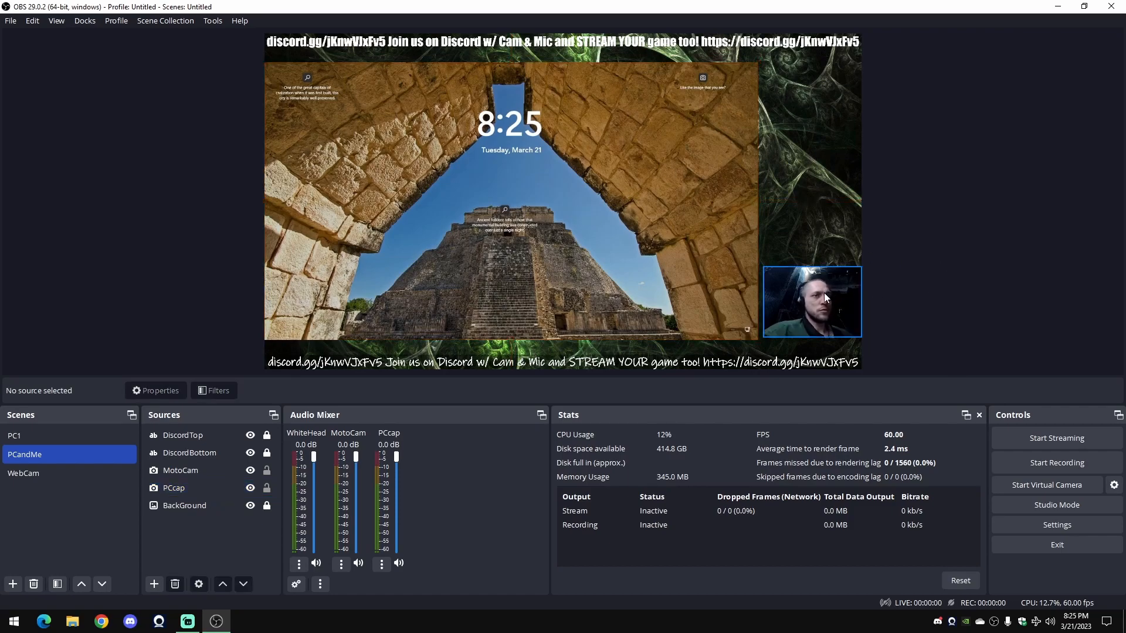
- Nudge the MotoCam webcam down to about 96 px above the canvas bottom, and reset the performance statistics
left_click(807, 304)
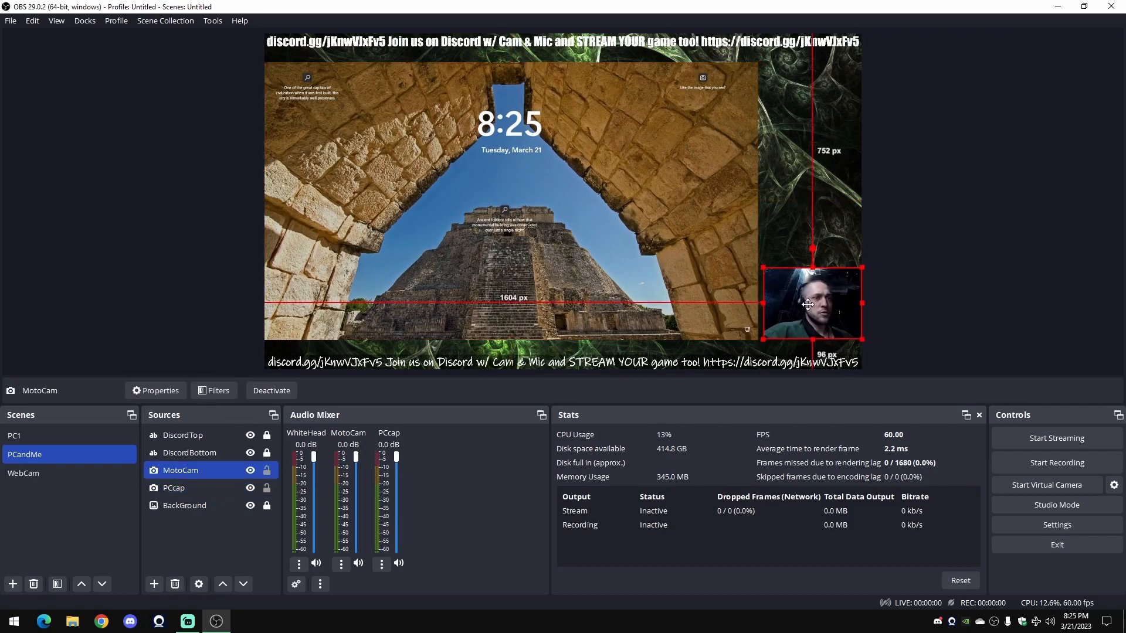
left_click(833, 245)
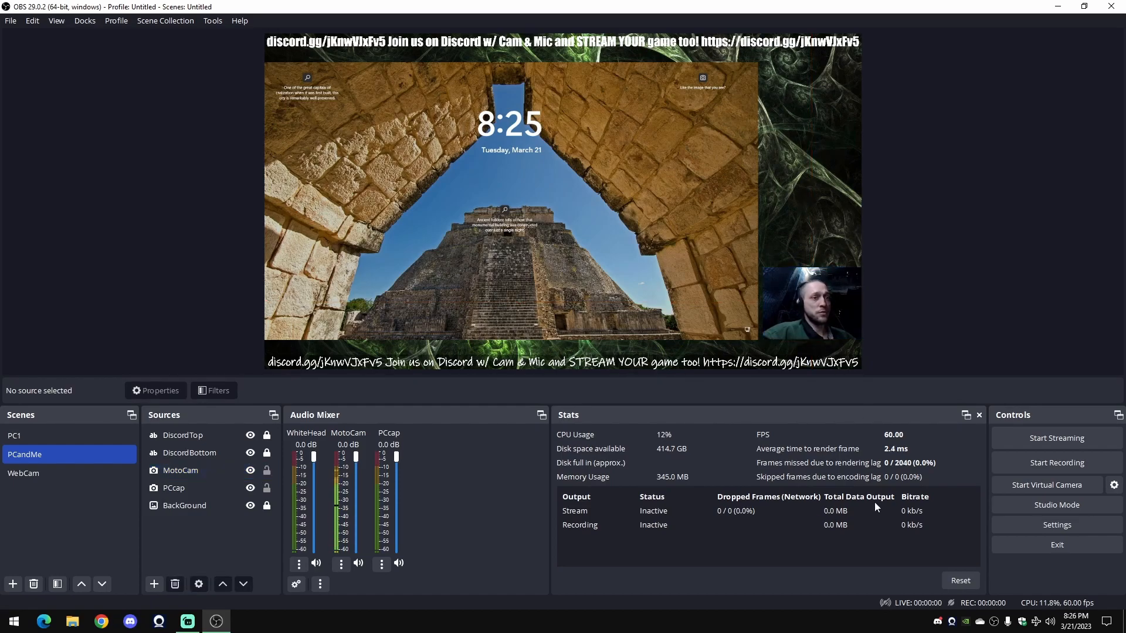
left_click(960, 581)
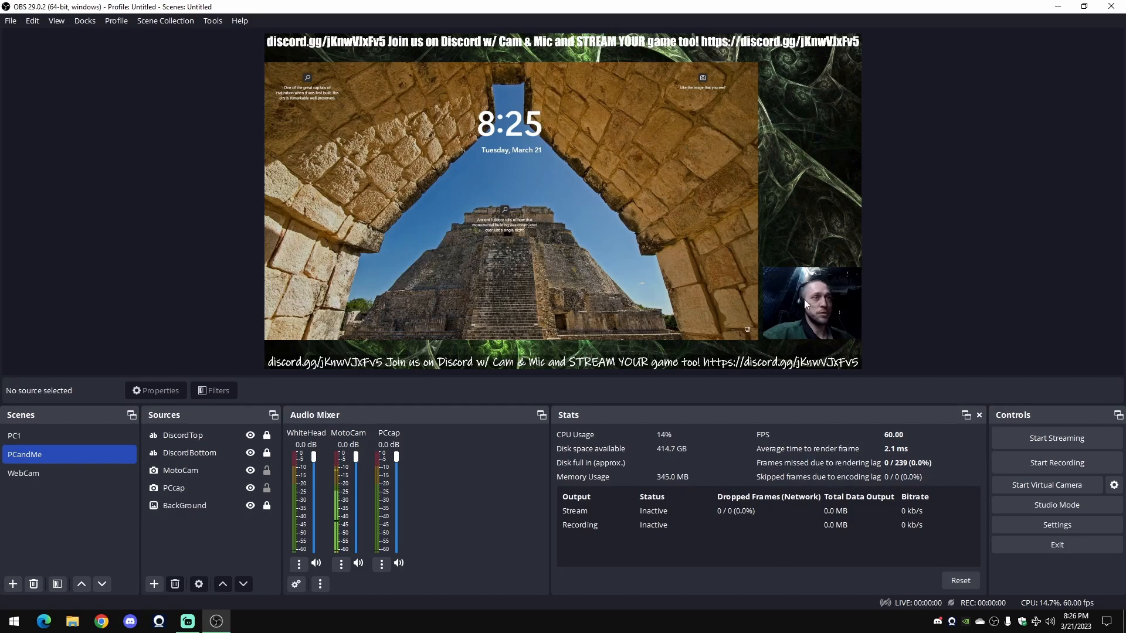
- Open a new Google Chrome window for capturing, and return to OBS Studio
right_click(189, 529)
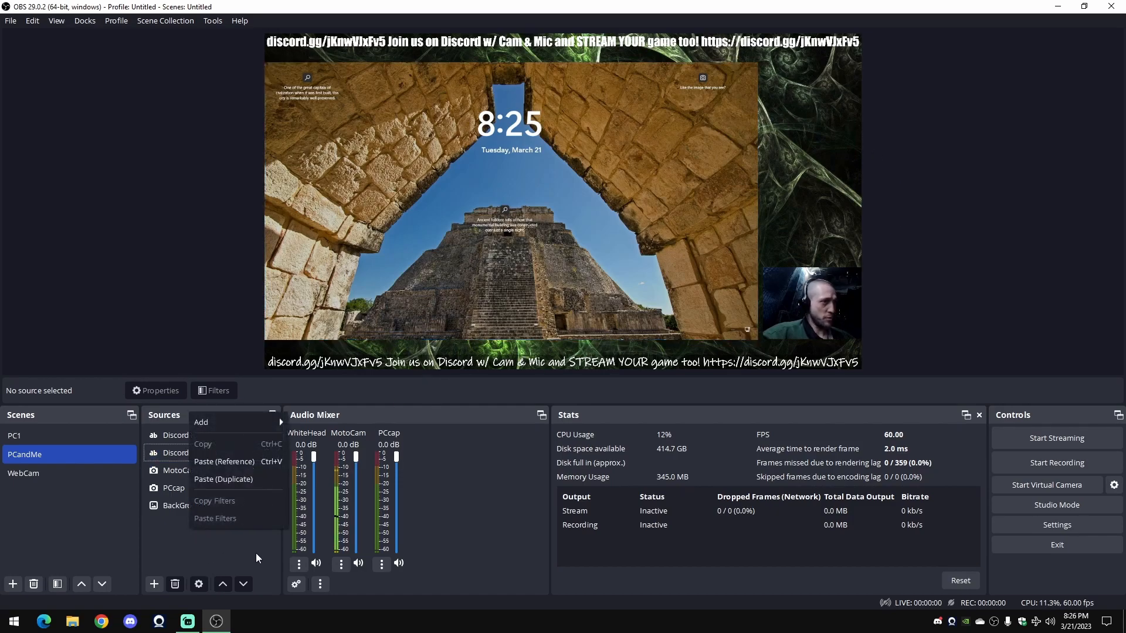
left_click(170, 552)
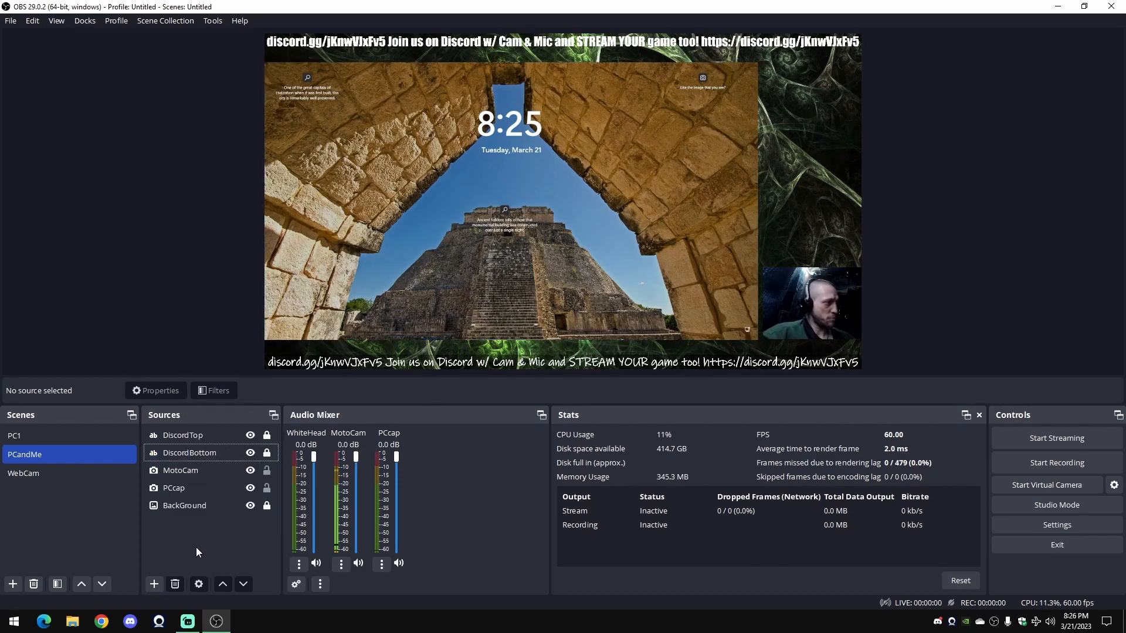
left_click(101, 622)
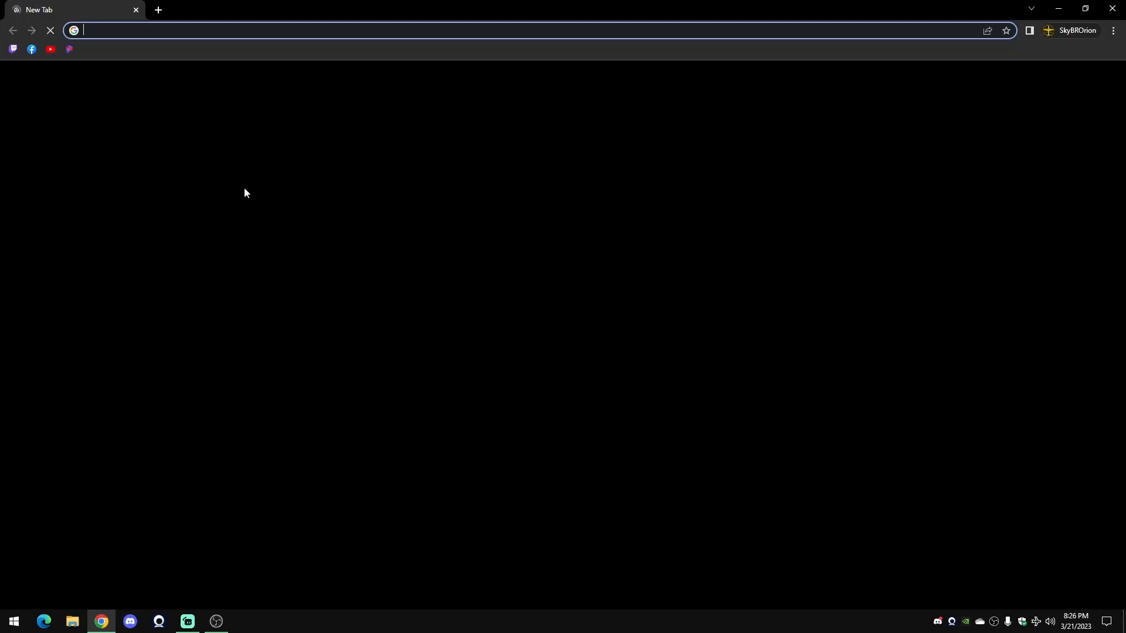
left_click(226, 622)
- Add a new Window Capture source named Chrome to the PCandMe scene
right_click(216, 532)
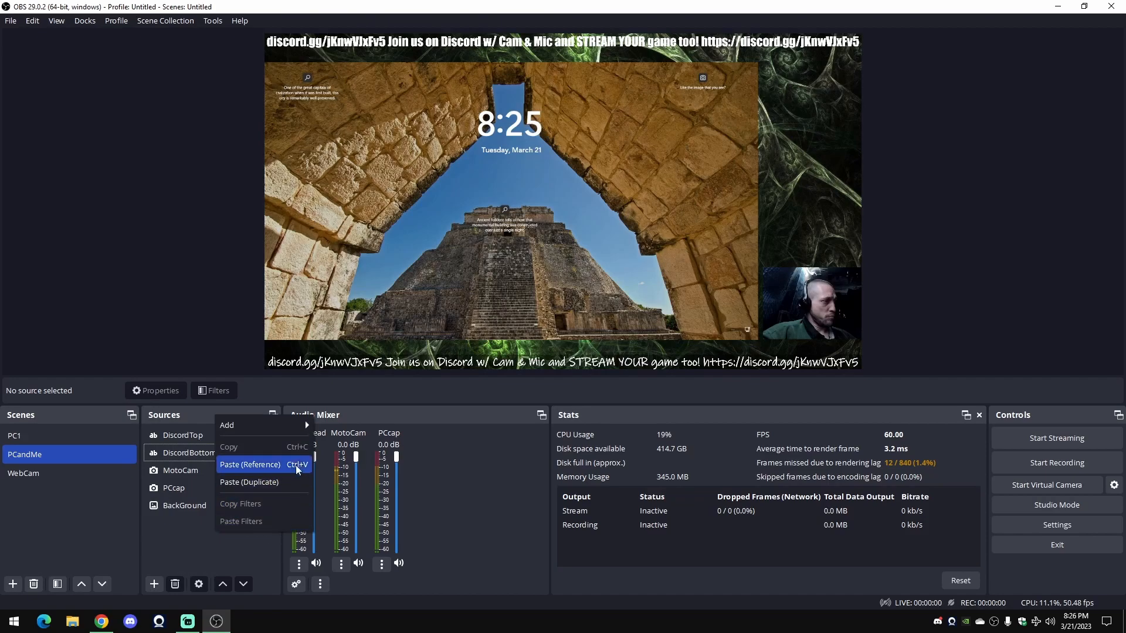
mouse_move(261, 425)
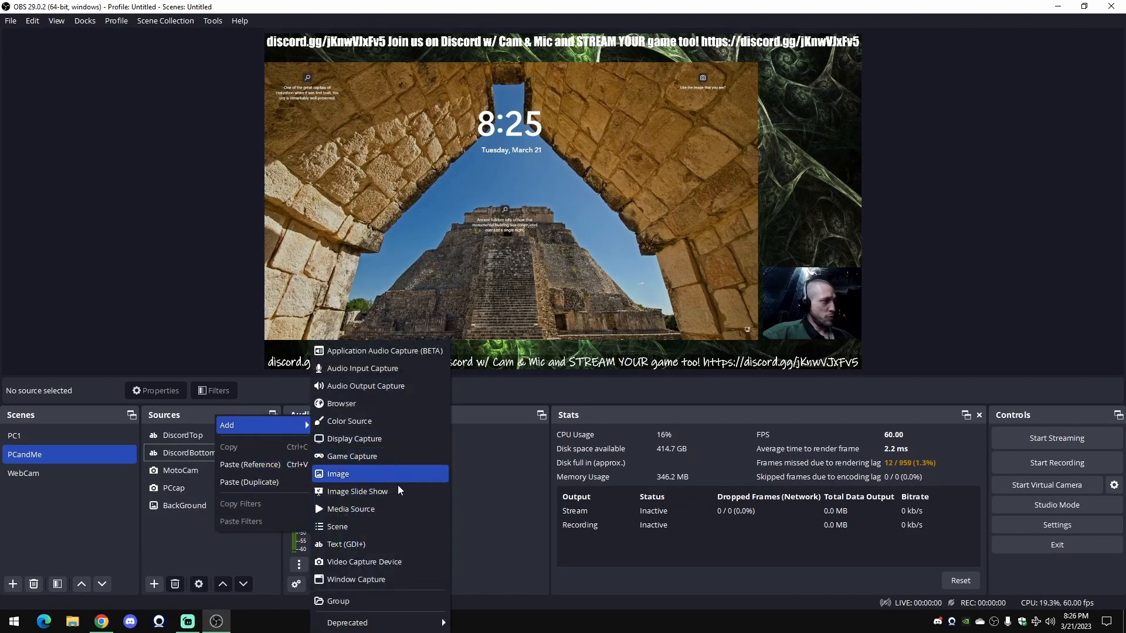
left_click(379, 578)
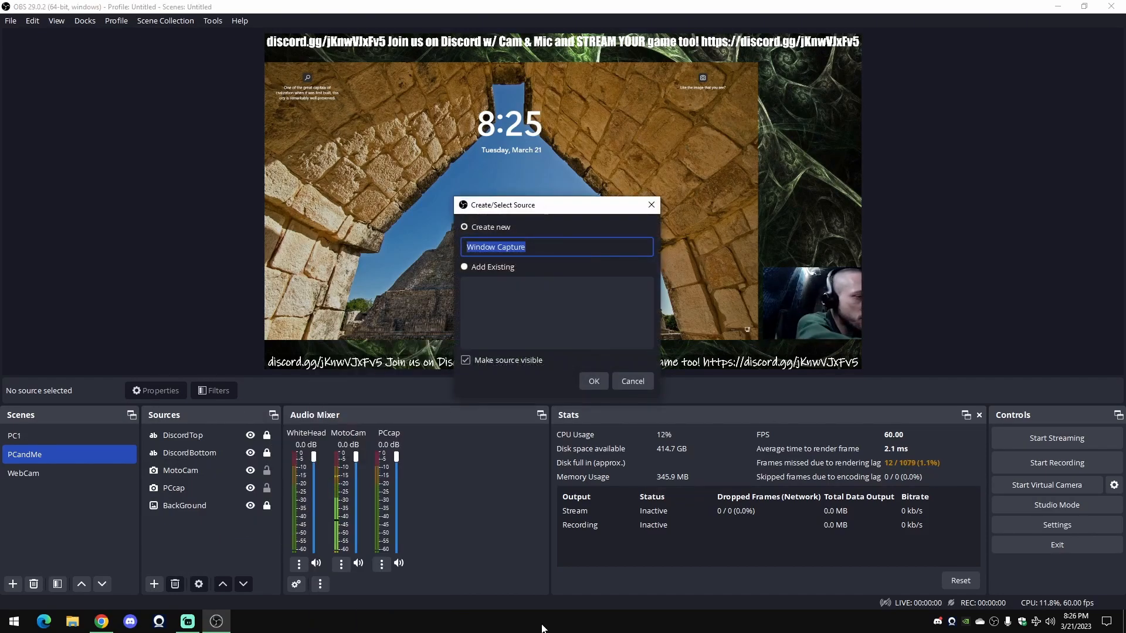
type("Chrome")
key("Return")
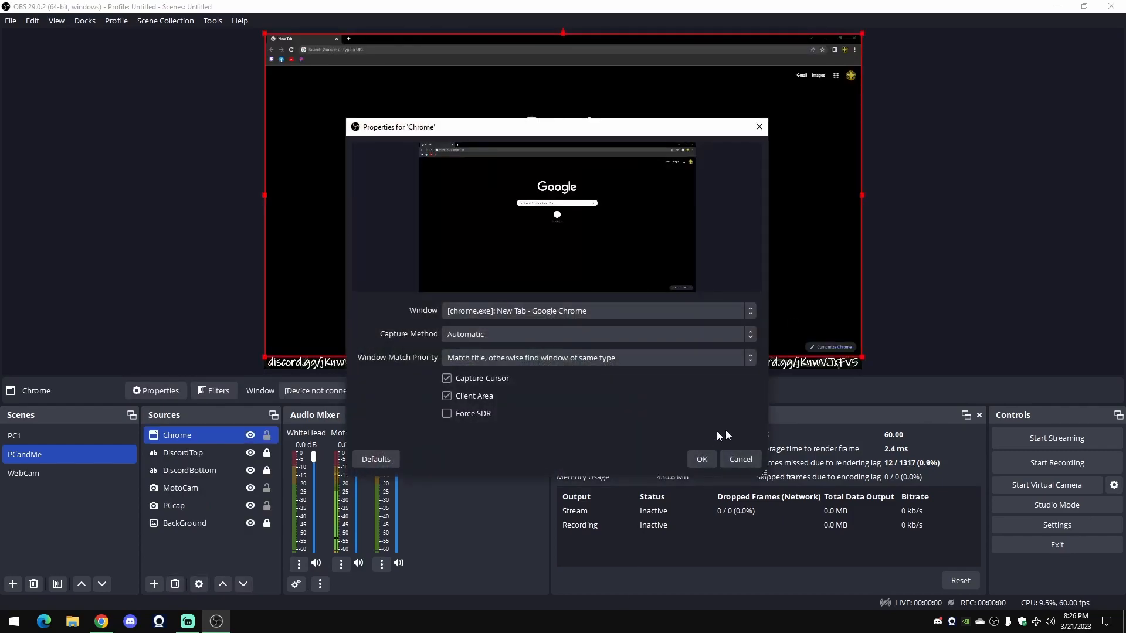
- Capture the window "[chrome.exe]: New Tab - Google Chrome" using the Windows 10 (1903 and up) capture method
left_click(583, 311)
left_click(580, 326)
left_click(507, 334)
left_click(531, 360)
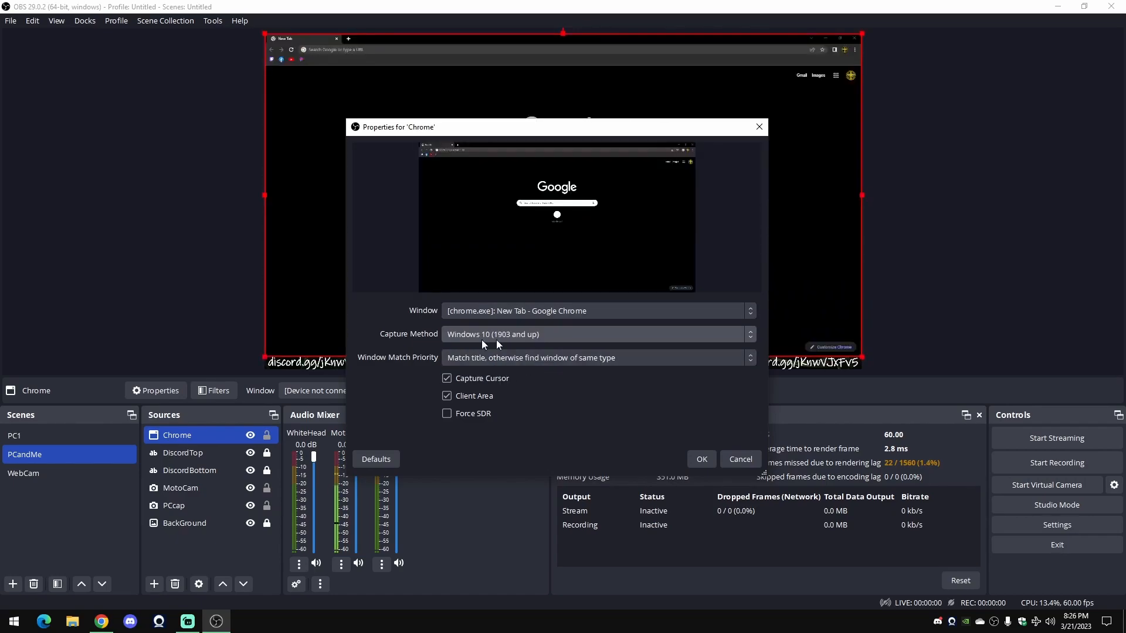
- Try the window match priorities "Window title must match" and "Match title, otherwise find window of same type"
left_click(543, 359)
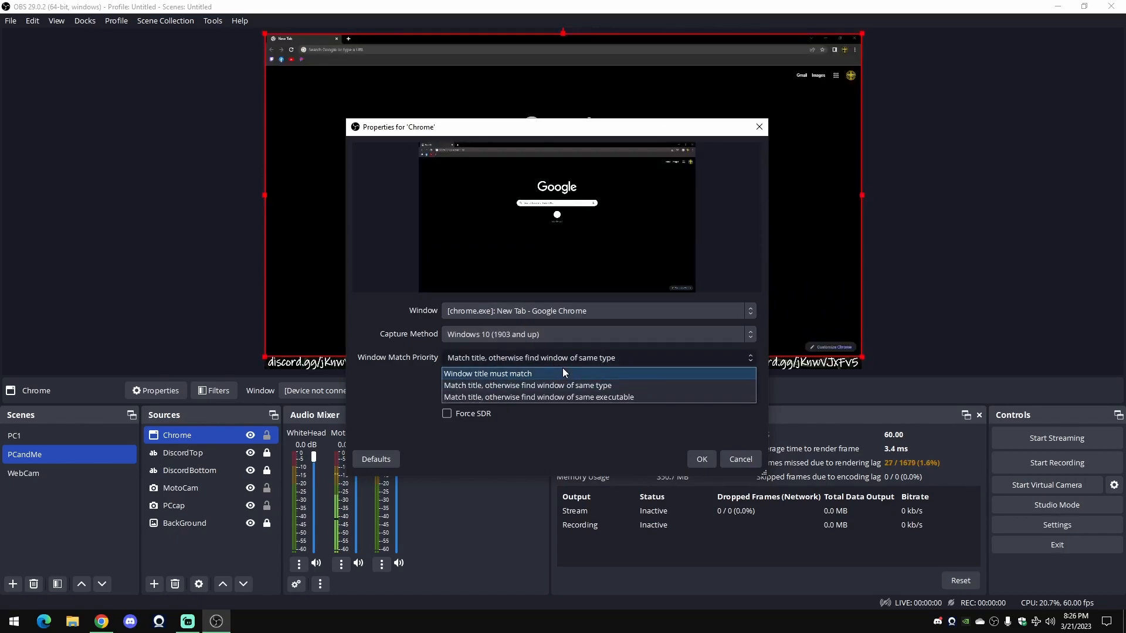
left_click(525, 359)
left_click(526, 358)
left_click(495, 375)
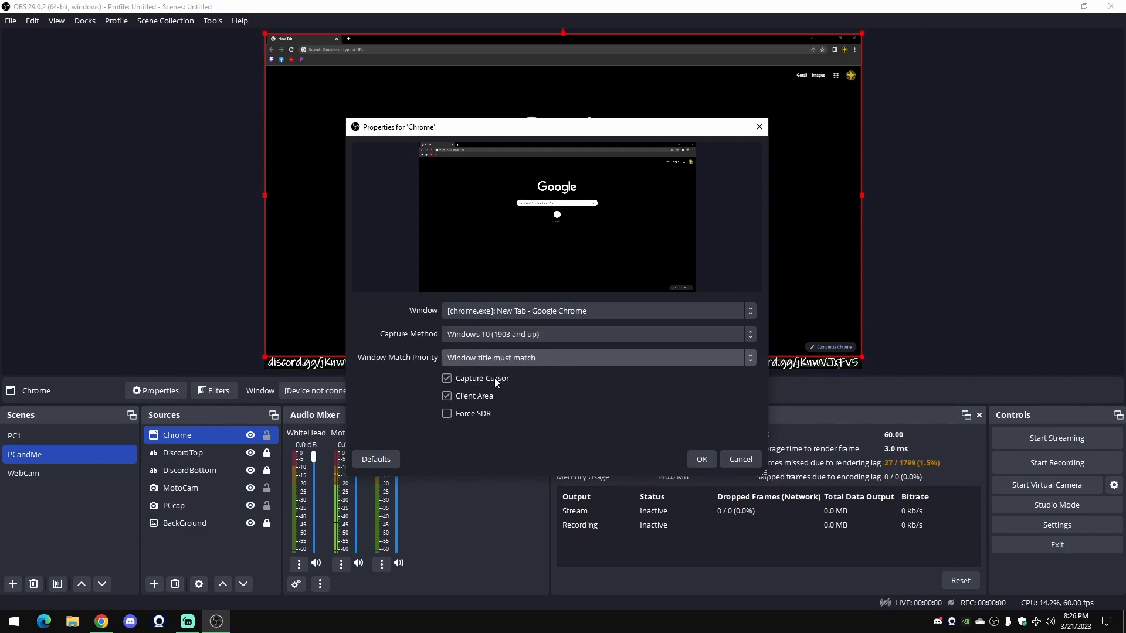
left_click(534, 359)
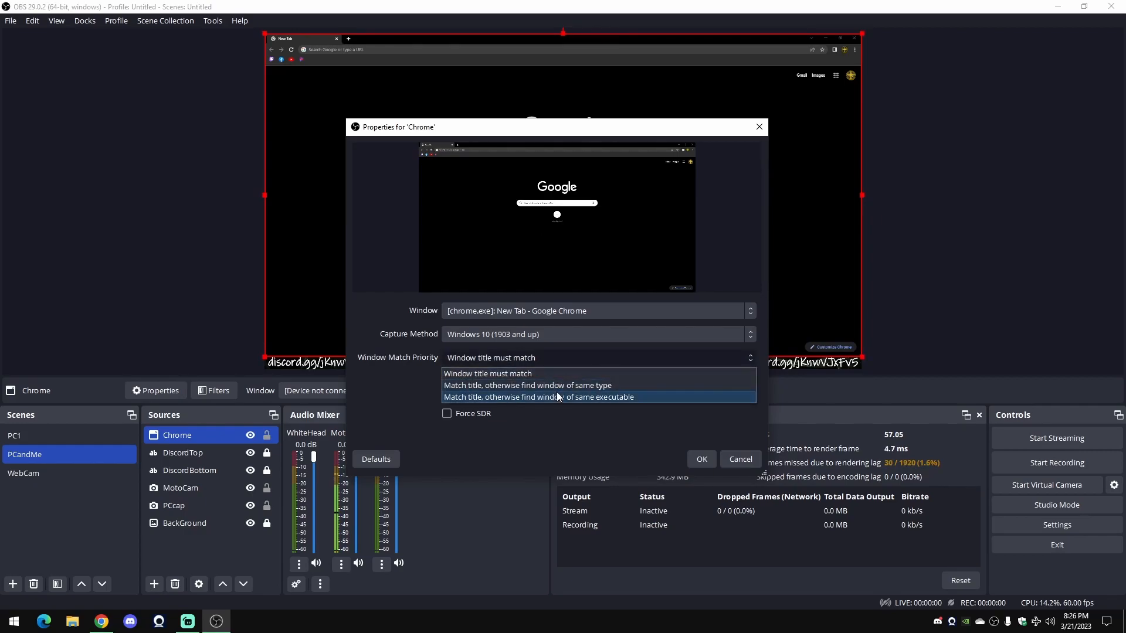
left_click(547, 385)
left_click(487, 356)
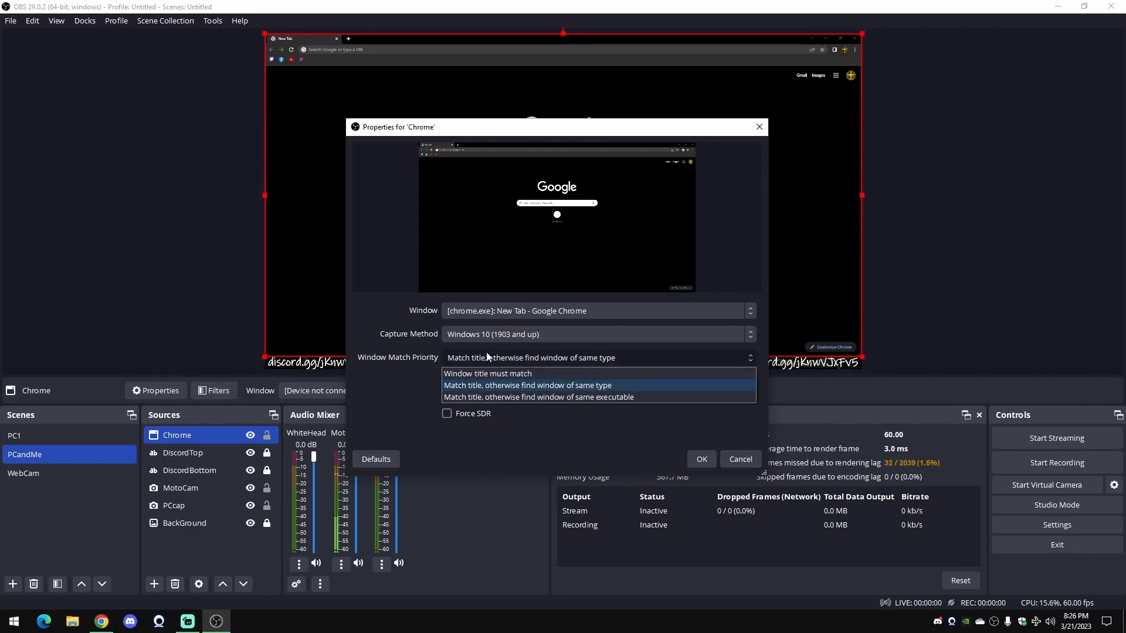
left_click(505, 377)
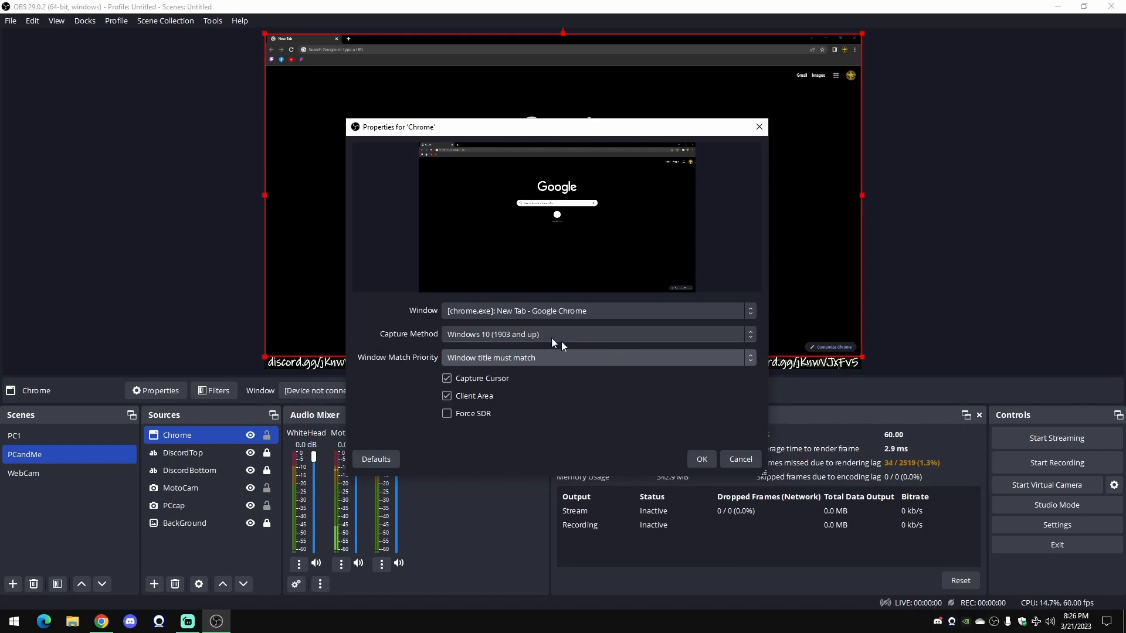
- Set the window match priority to "Match title, otherwise find window of same executable", accept the properties, and reset the performance statistics
left_click(548, 358)
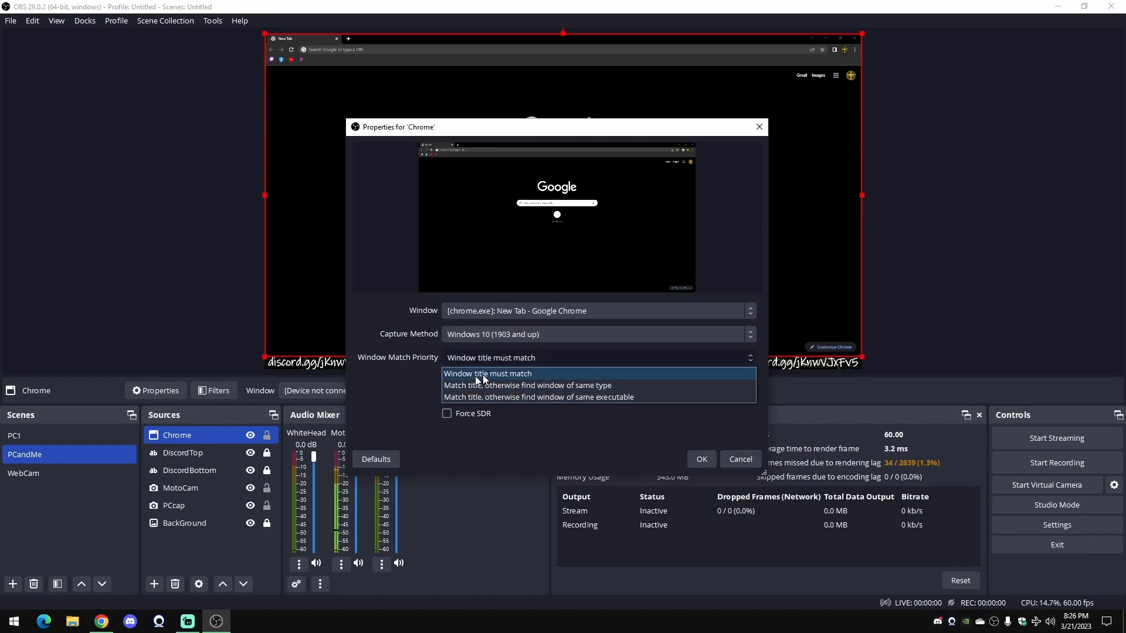
left_click(576, 398)
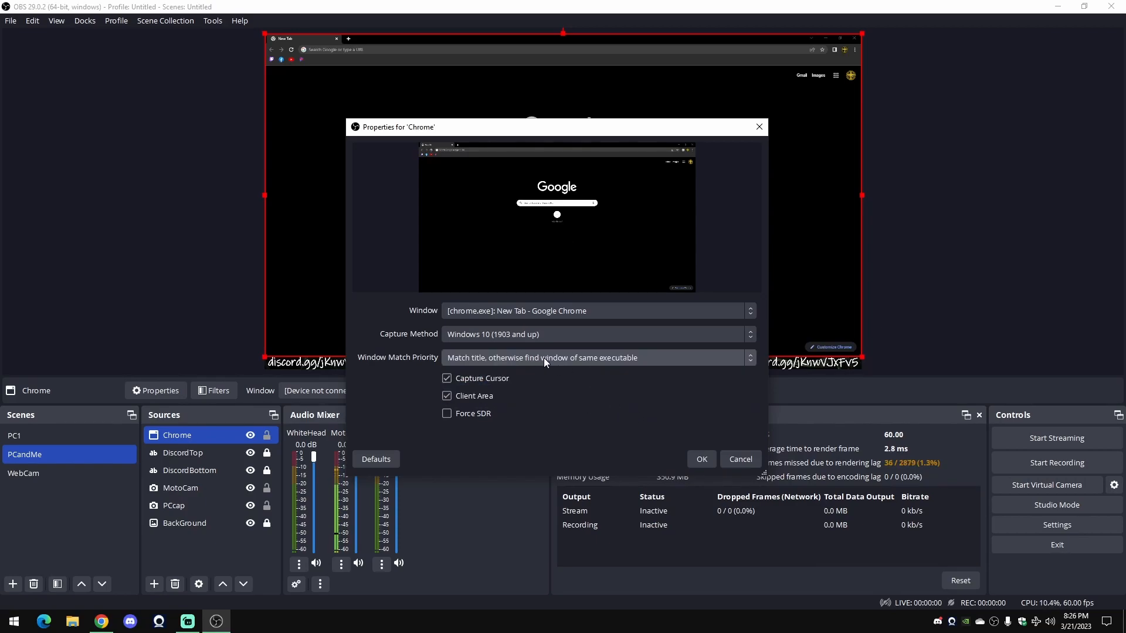
left_click(703, 454)
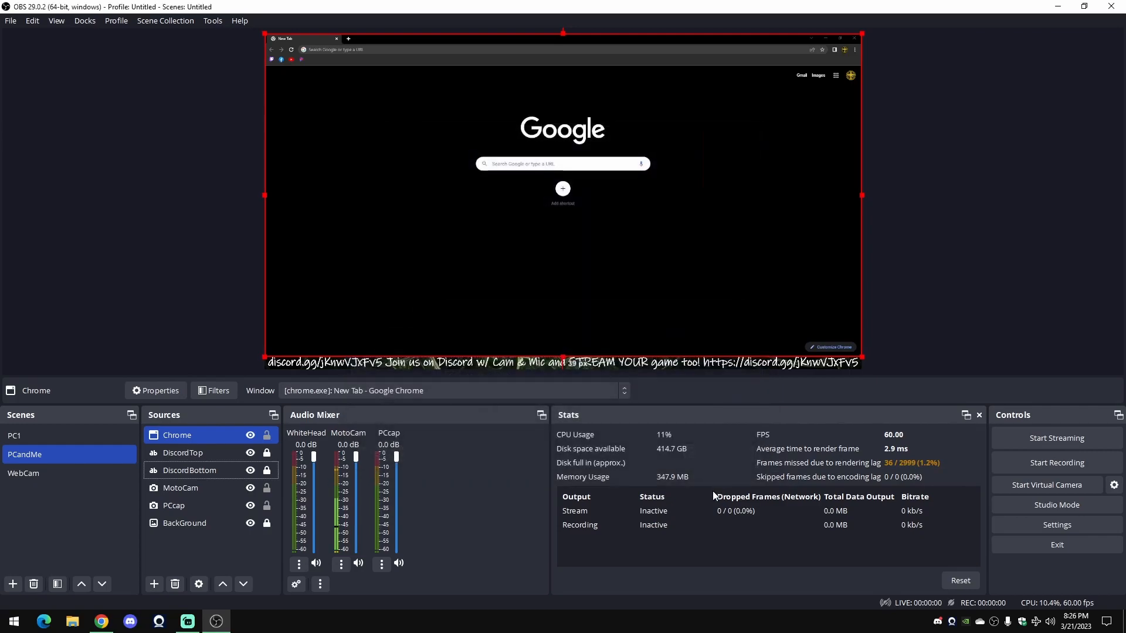
left_click(961, 587)
- Shrink the Chrome window capture and place it over the display capture with about 247 px margins above and below
left_click_drag(860, 356, 571, 222)
left_click_drag(526, 137, 764, 201)
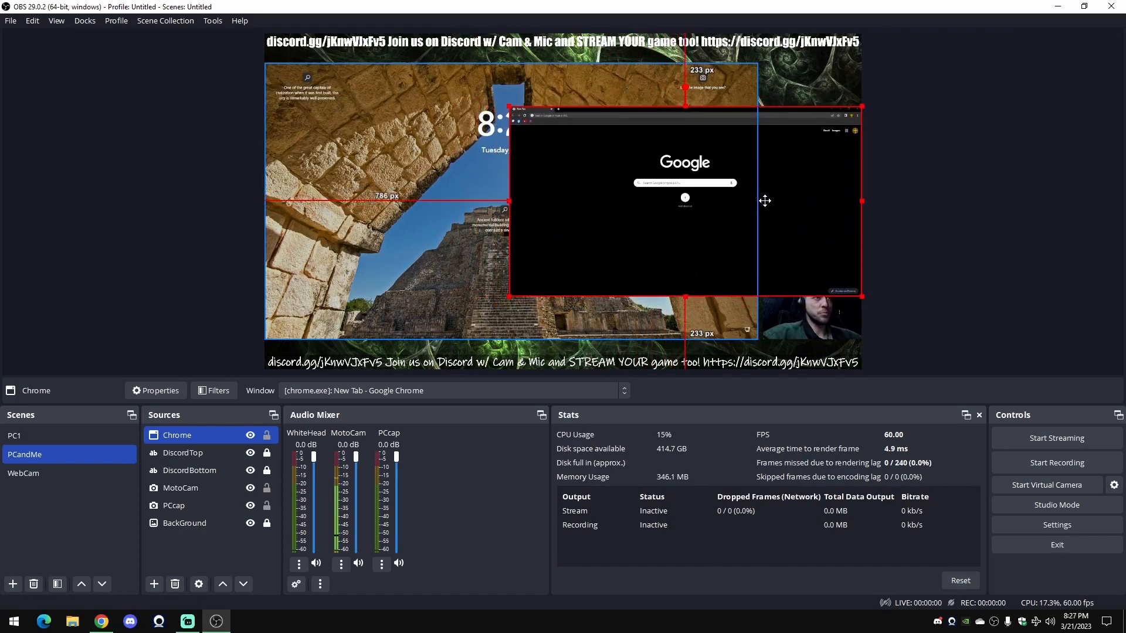
mouse_move(509, 201)
left_mouse_down()
mouse_move(603, 199)
mouse_move(525, 197)
left_mouse_up()
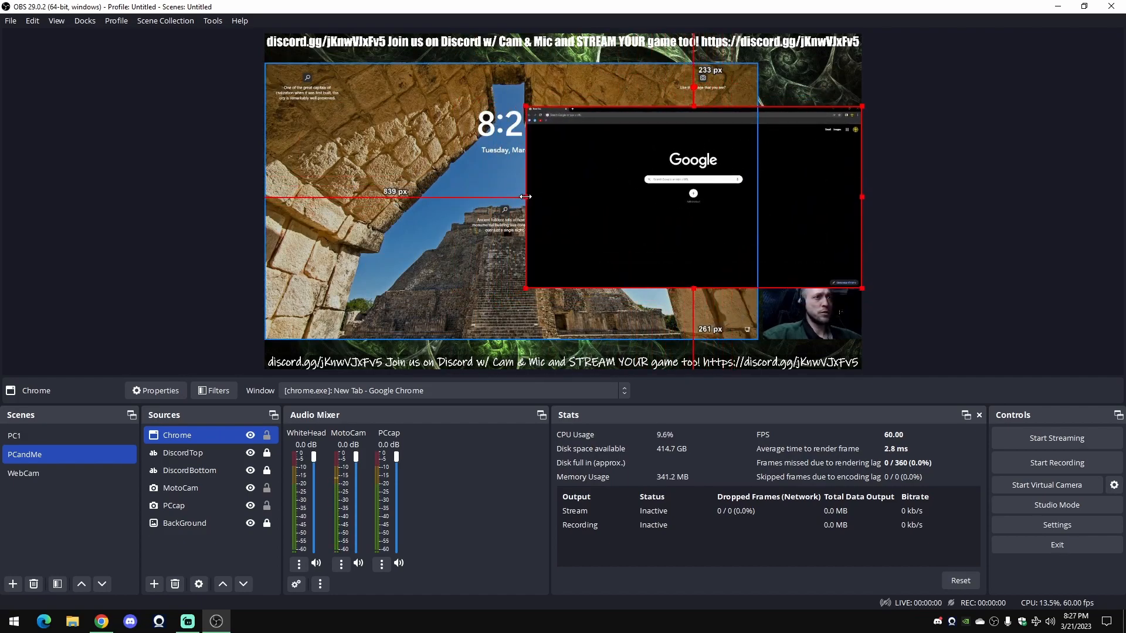
left_click_drag(588, 246, 355, 249)
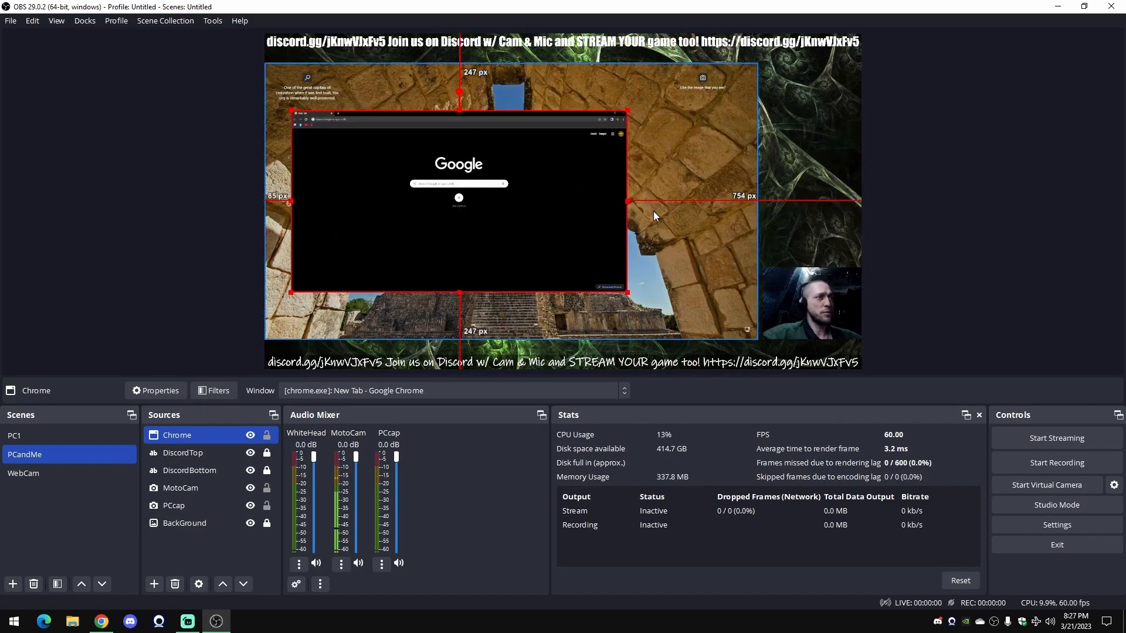
left_click(708, 272)
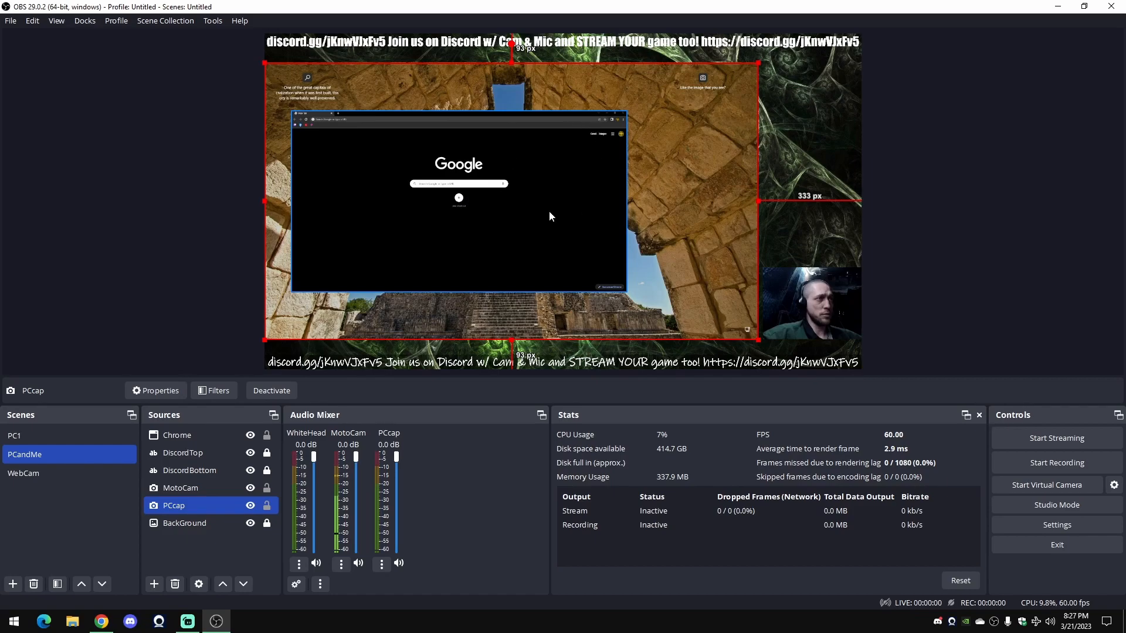
left_click_drag(549, 215, 602, 219)
left_click(814, 224)
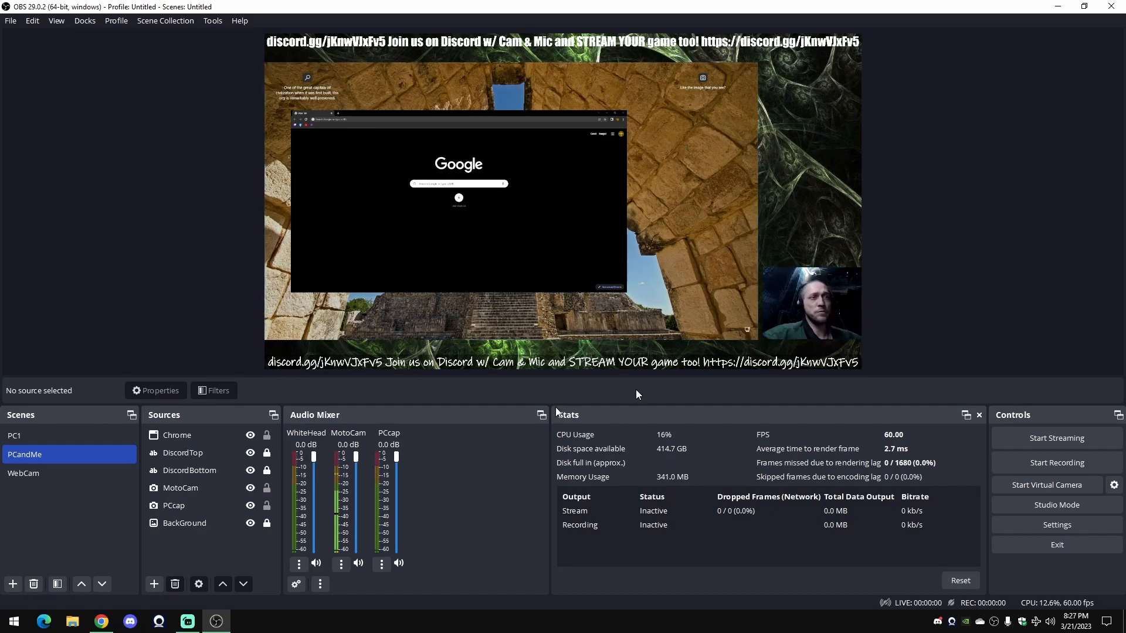
- Lock the Chrome, MotoCam and PCcap sources
left_click(266, 435)
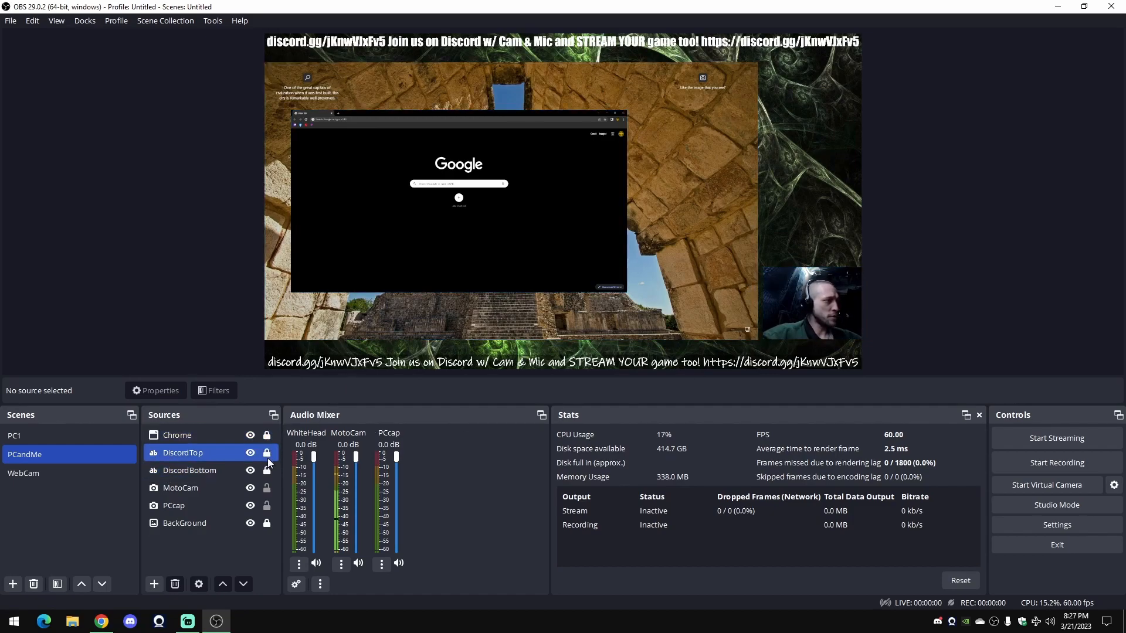
left_click(267, 488)
left_click(267, 506)
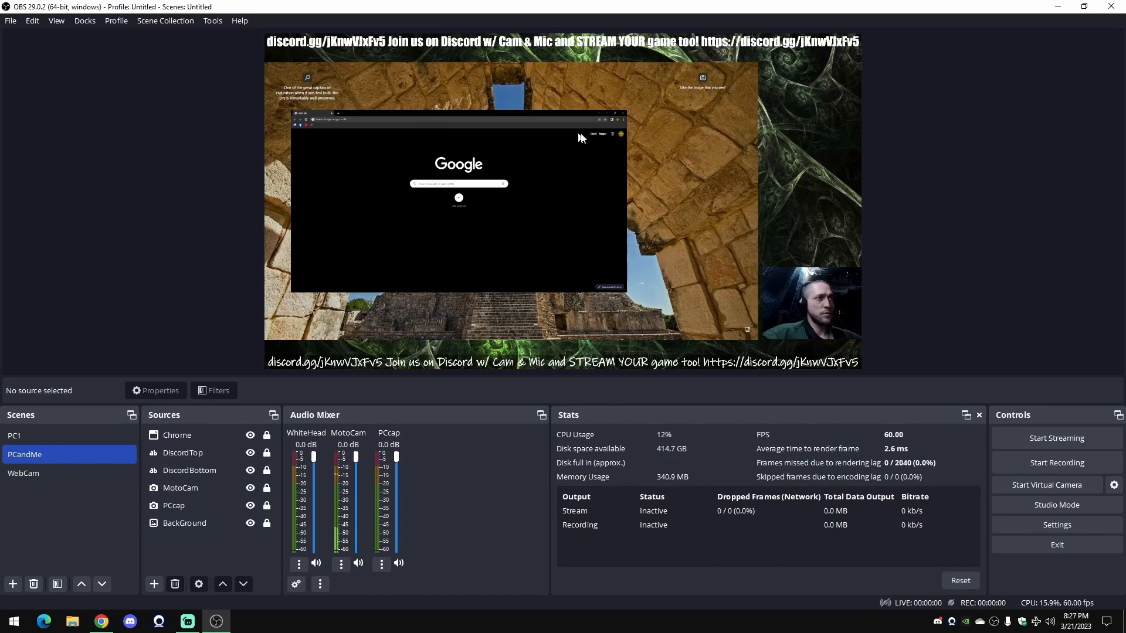
- Unlock the Chrome source, reset its transform, and scale it down to fit between the two Discord text lines
left_click(266, 437)
left_click_drag(472, 221, 531, 220)
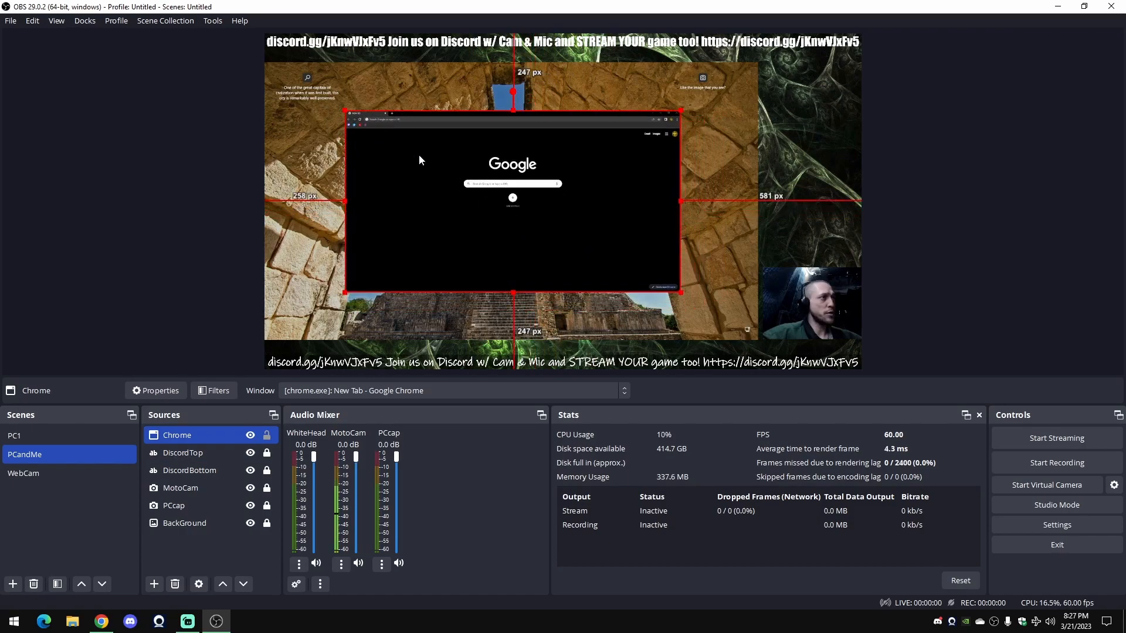
right_click(402, 169)
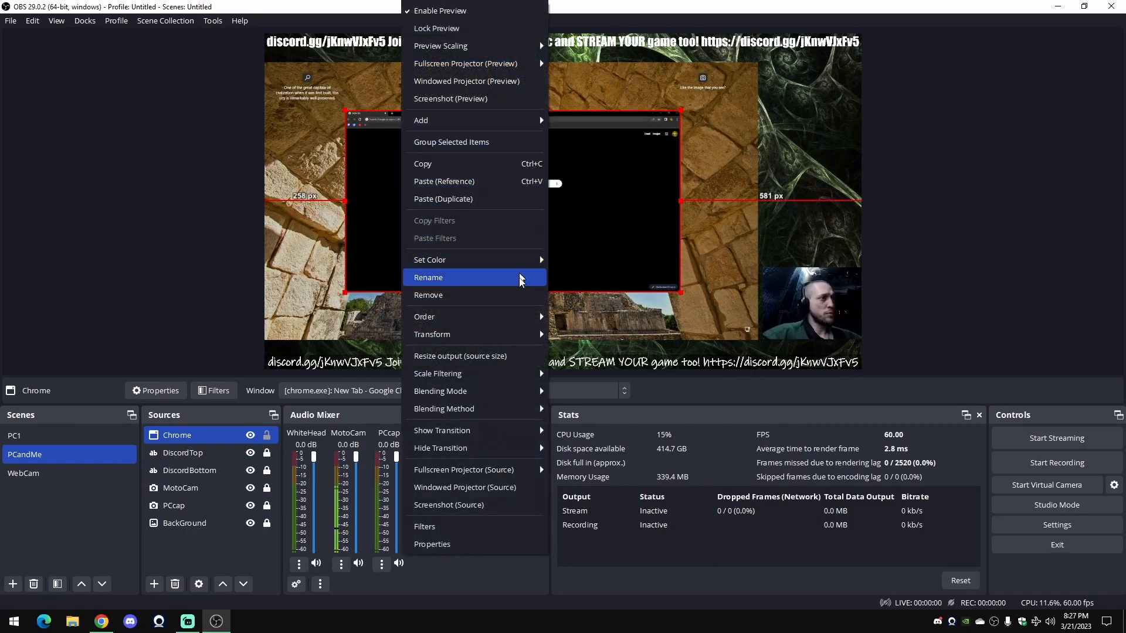
mouse_move(525, 336)
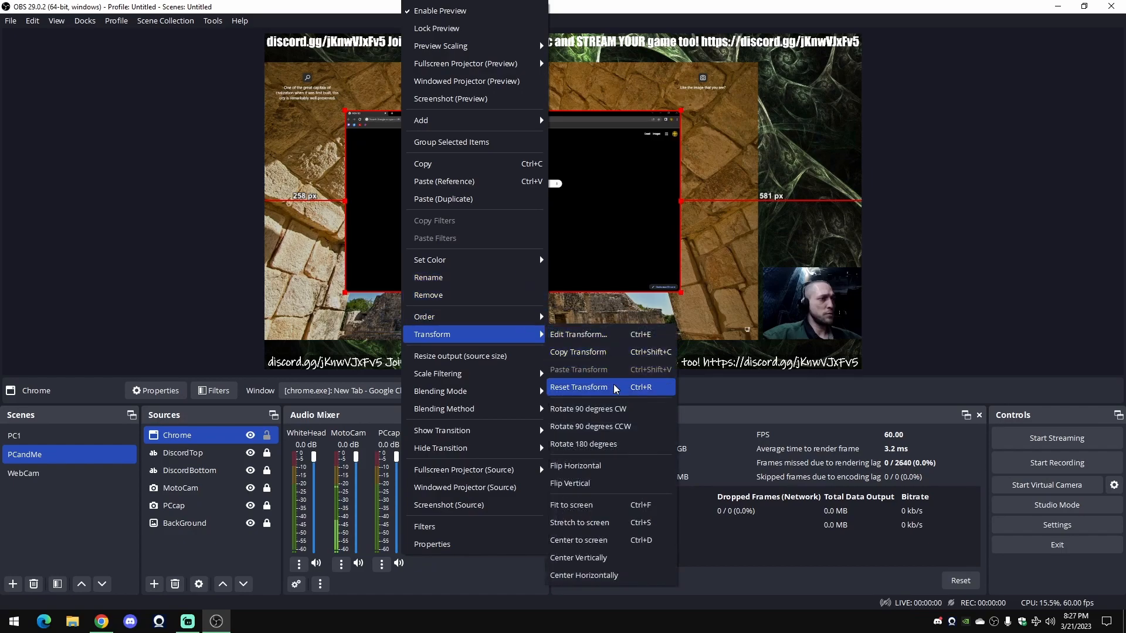
left_click(615, 390)
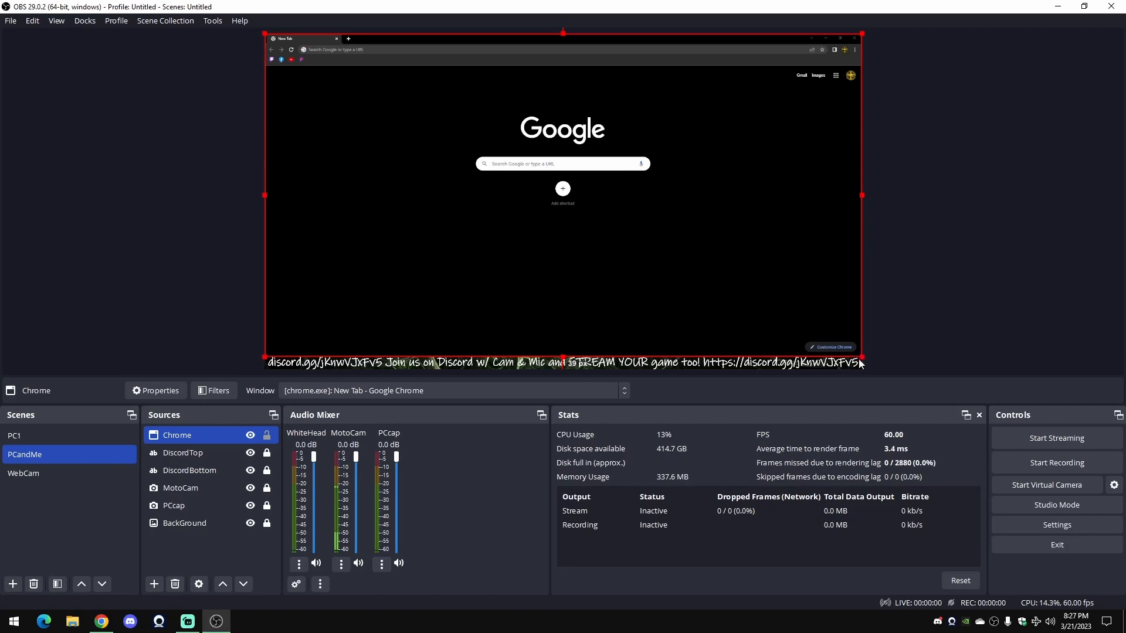
left_click_drag(861, 358, 747, 300)
left_click_drag(639, 229, 685, 264)
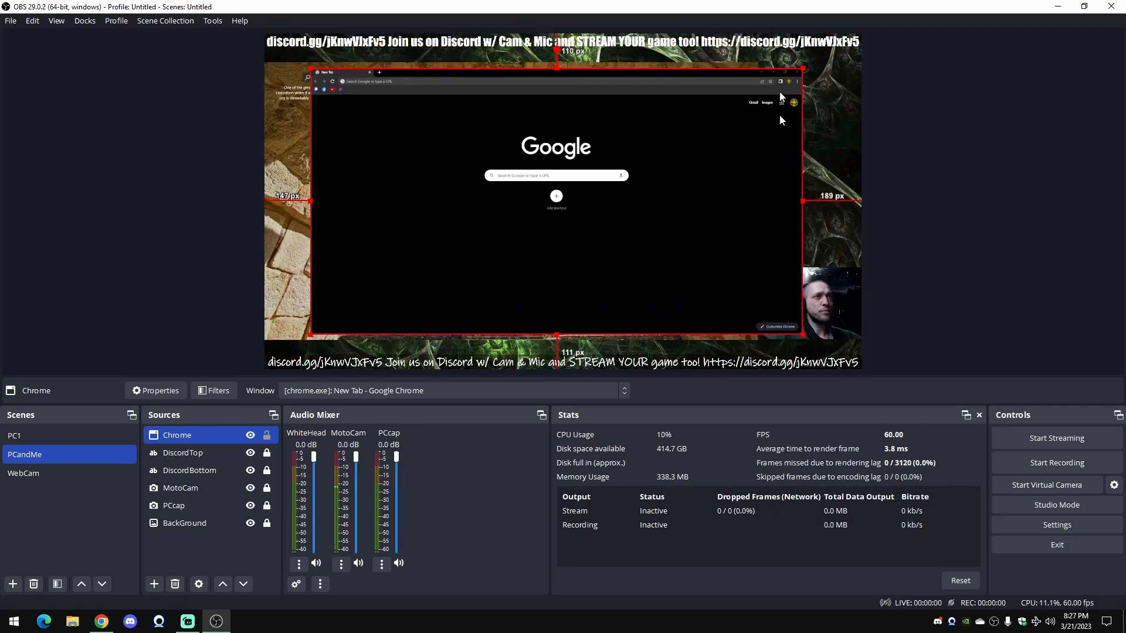
- Remove the Chrome source from the PCandMe scene and reset the performance statistics
right_click(198, 437)
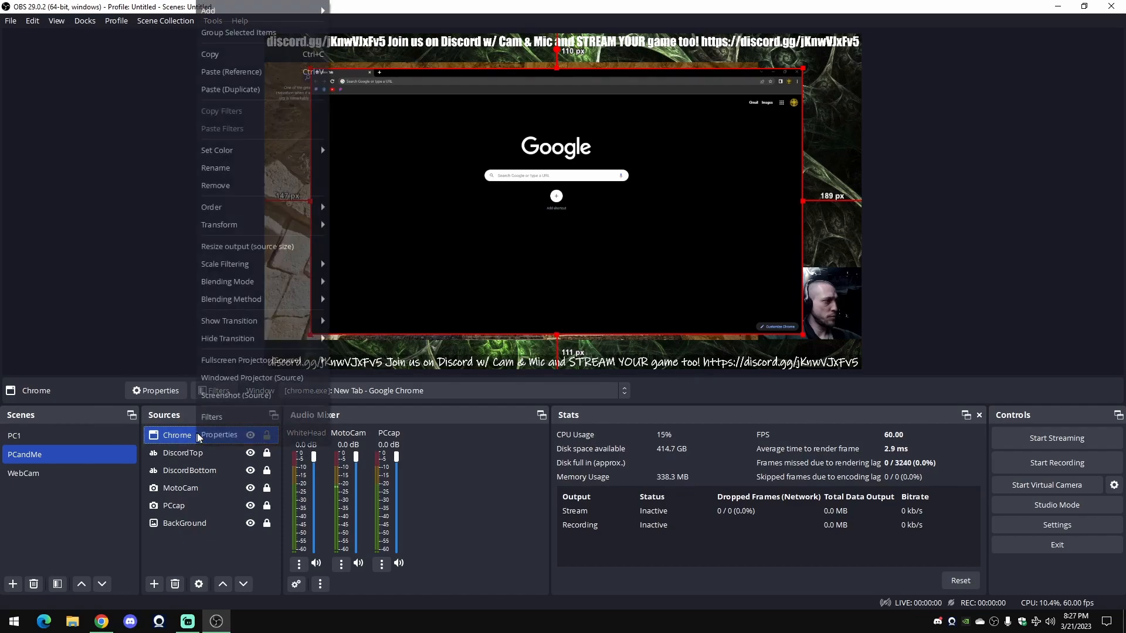
left_click(282, 186)
left_click(597, 319)
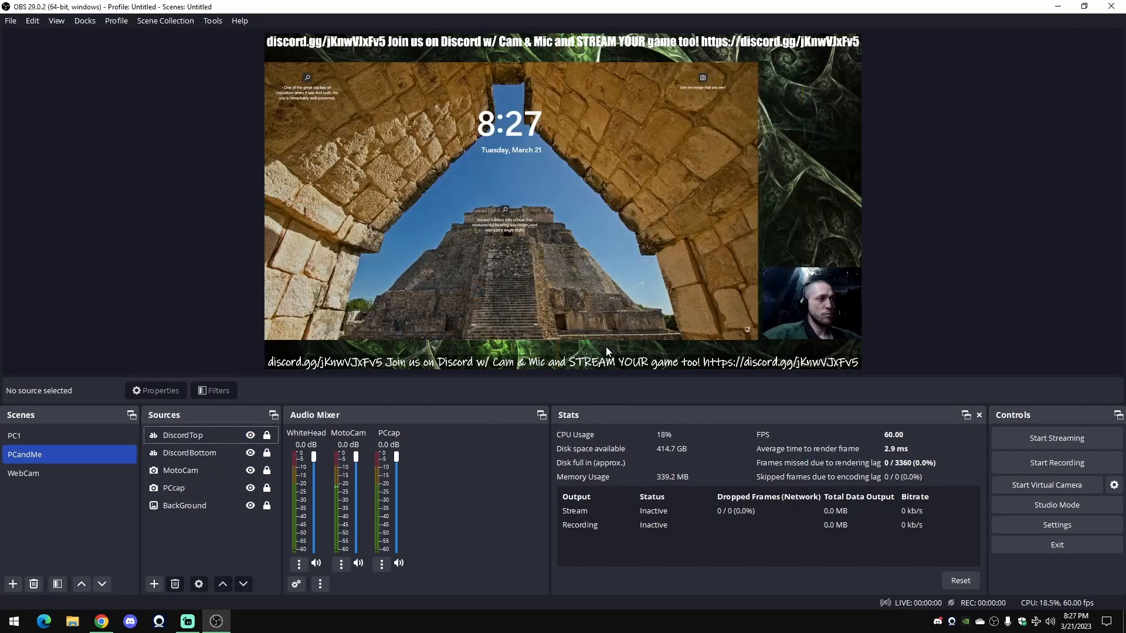
left_click(959, 573)
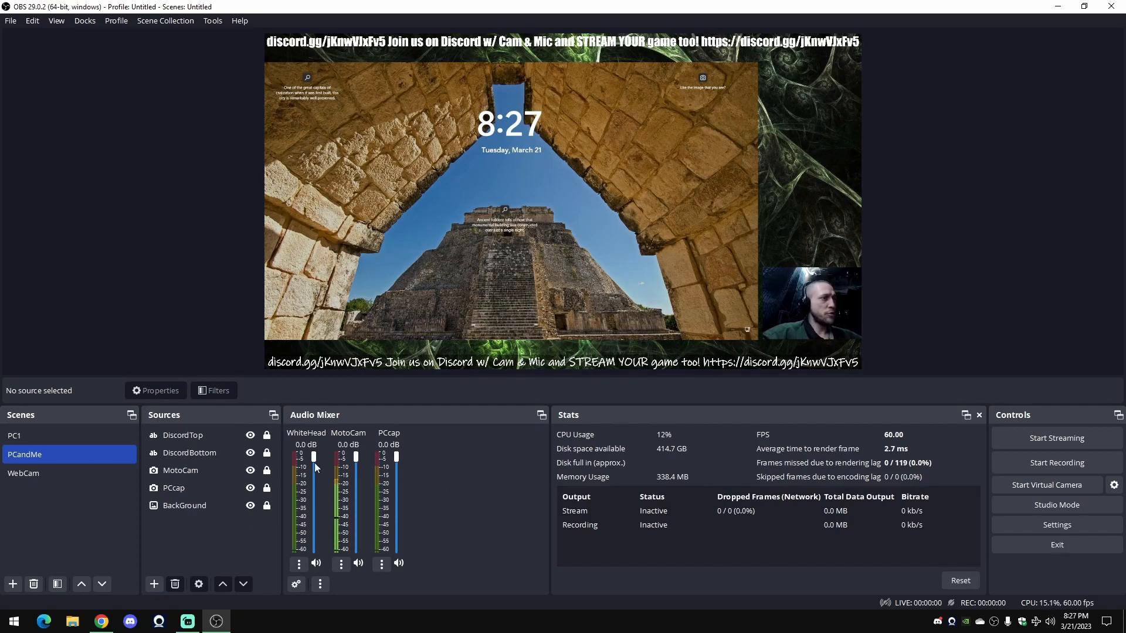
left_click(182, 526)
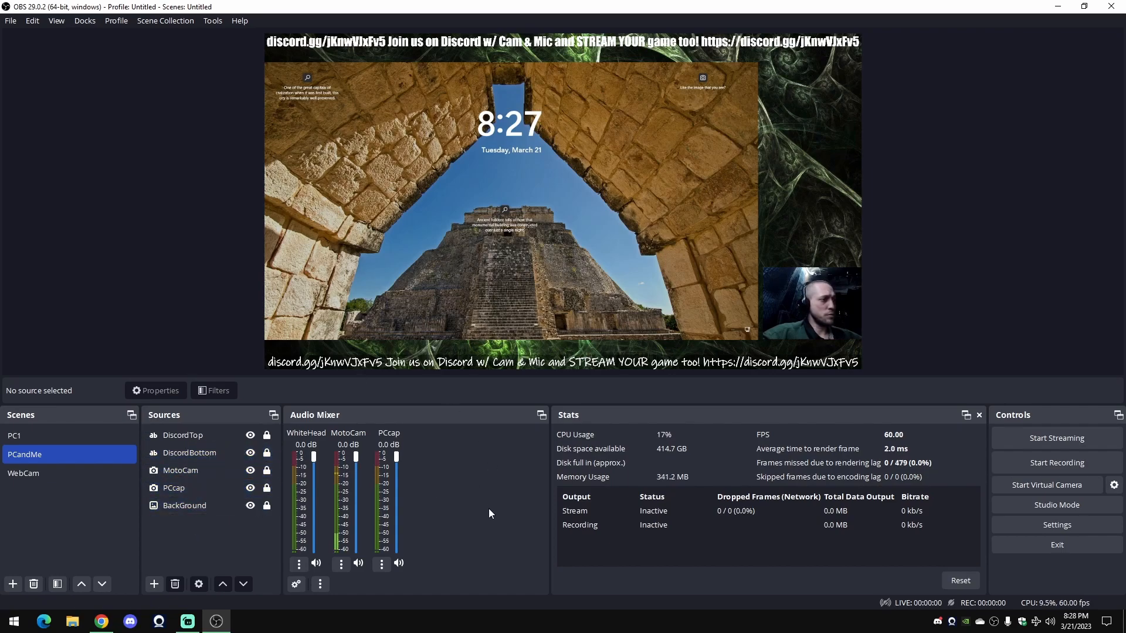
- In the hotkey settings, assign Ctrl + Shift + Home to Start Streaming and Ctrl + Shift + End to Stop Streaming
left_click(960, 585)
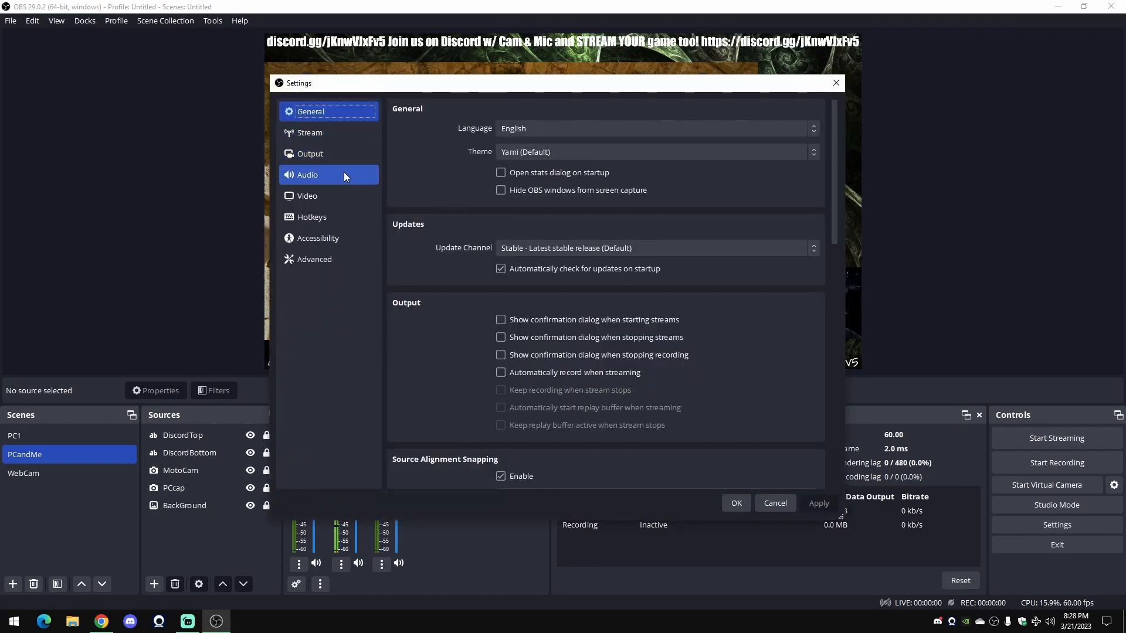
left_click(347, 221)
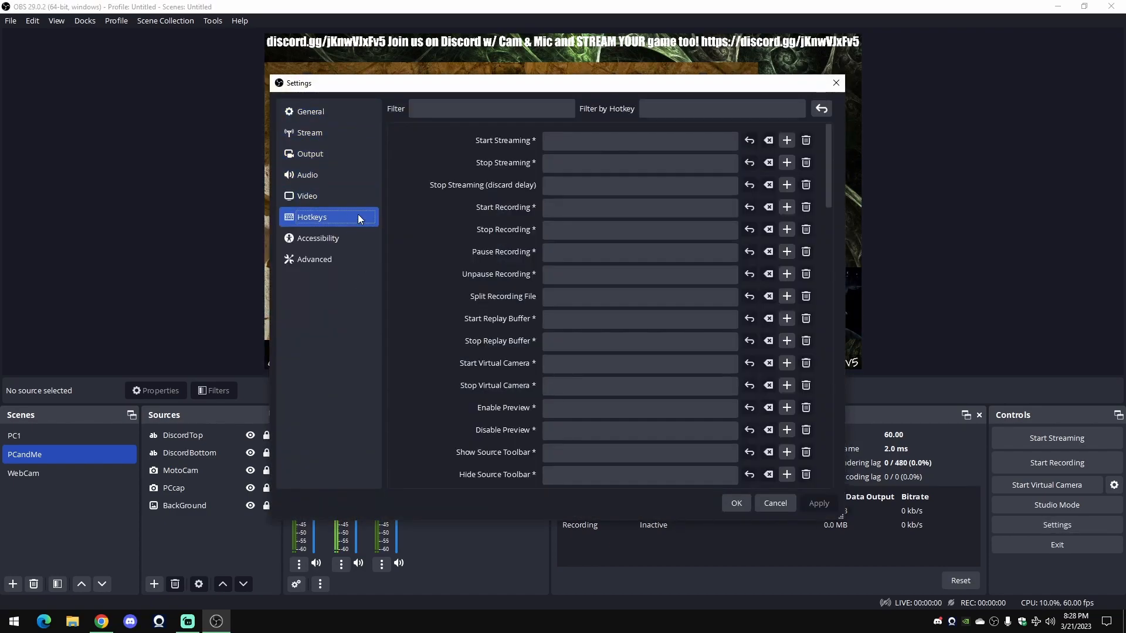
left_click(593, 150)
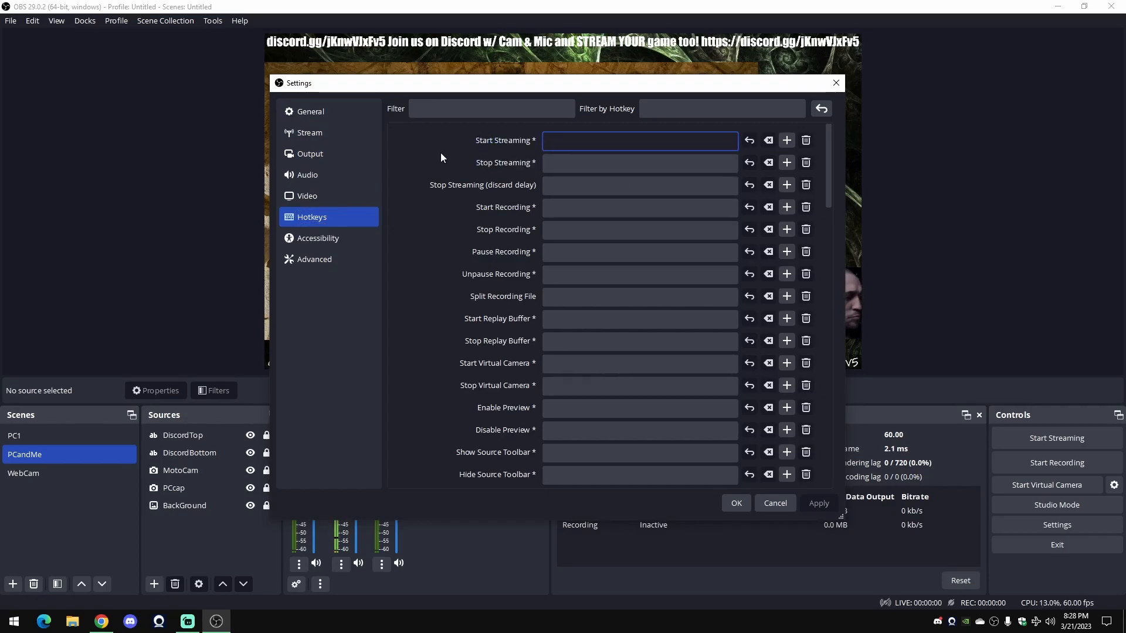
key("ctrl+shift+Home")
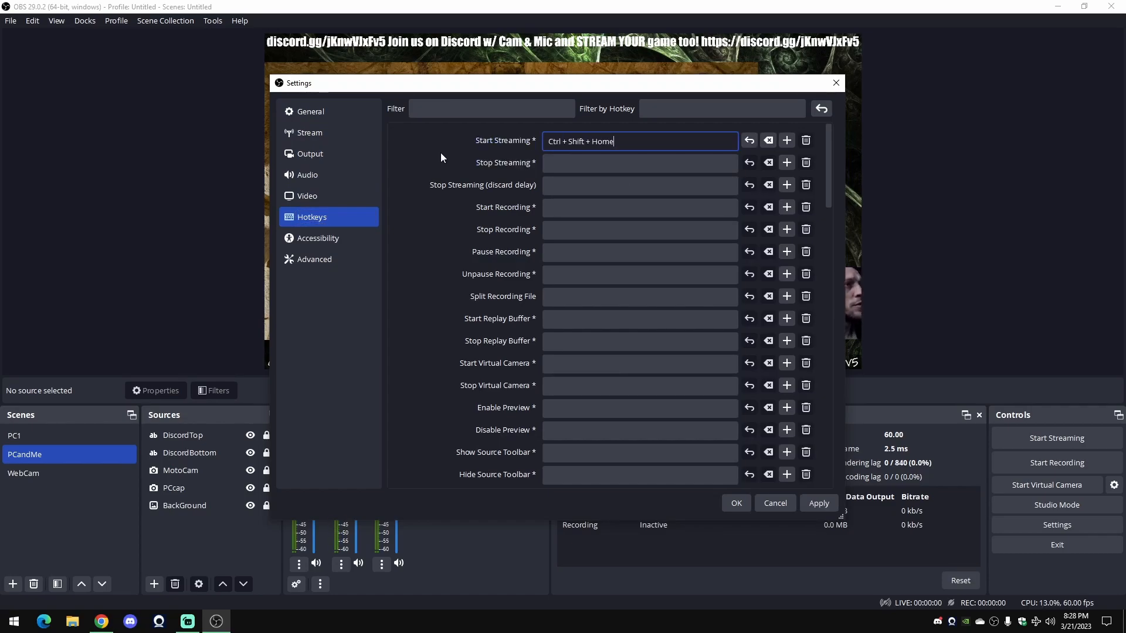
left_click(585, 167)
key("ctrl+shift+End")
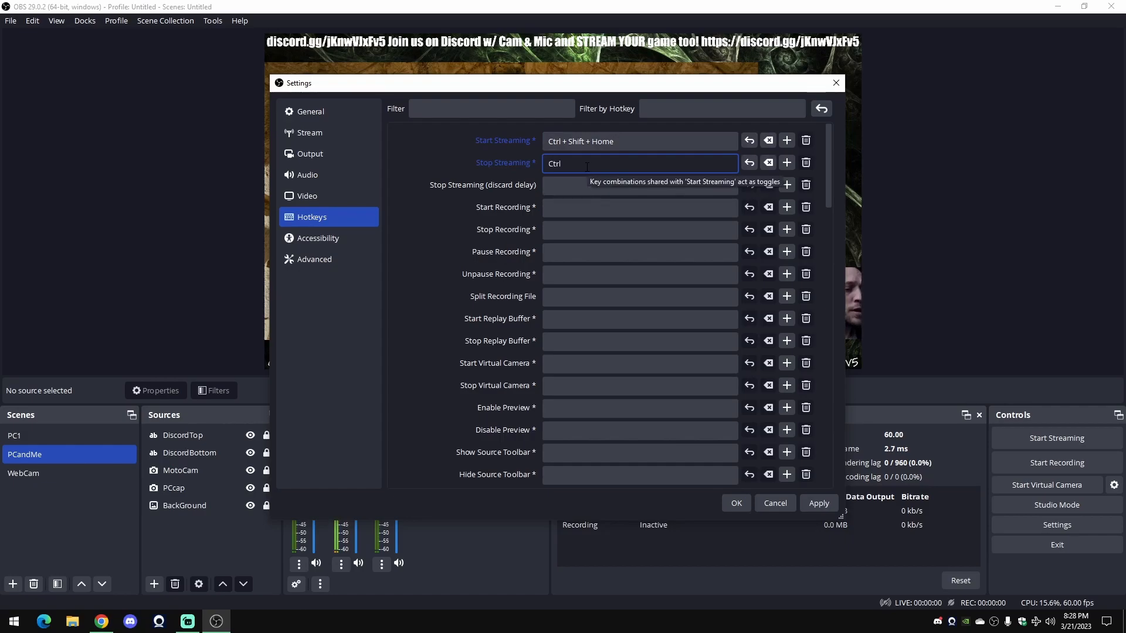
- Assign Ctrl + Shift + Page Up to Start Recording and Ctrl + Shift + Page Down to Stop Recording
left_click(607, 206)
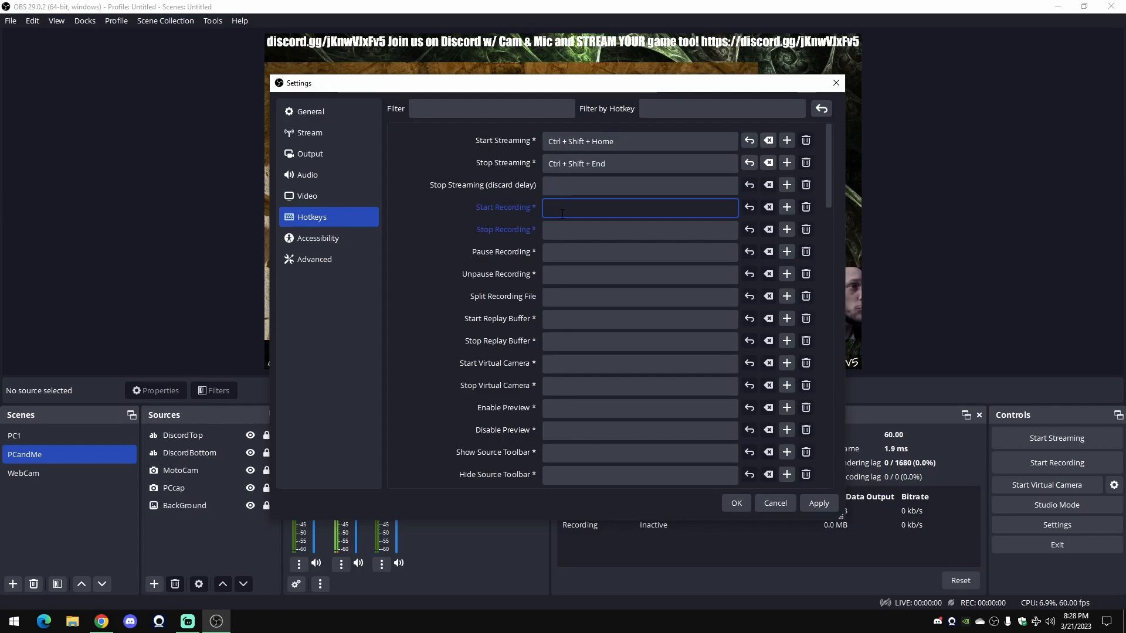
key("ctrl+KP_1")
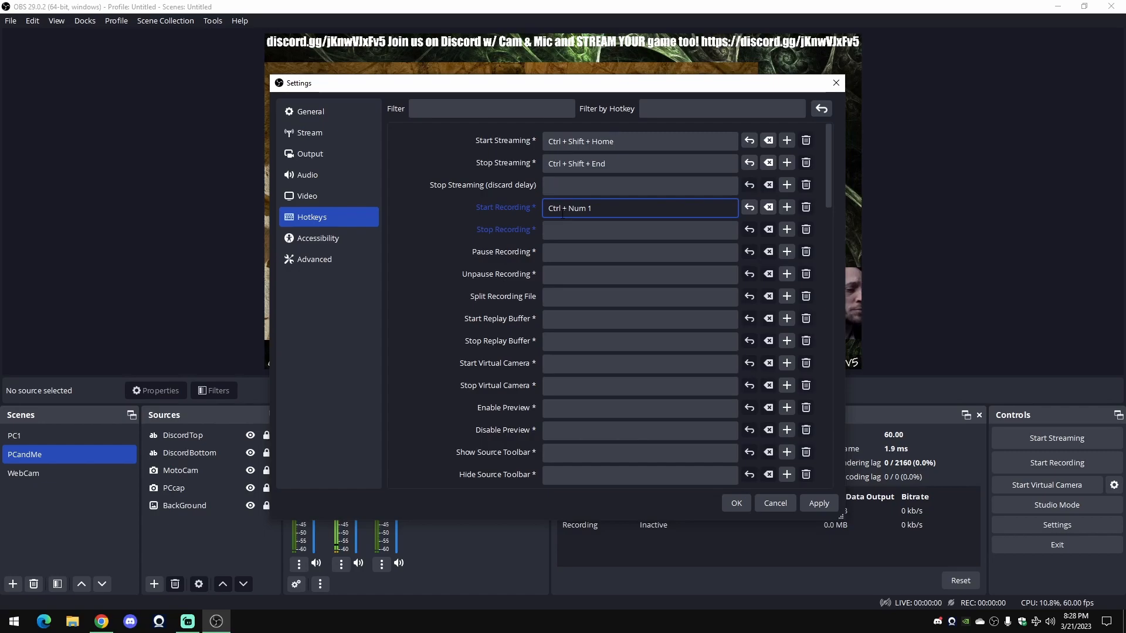
key("BackSpace")
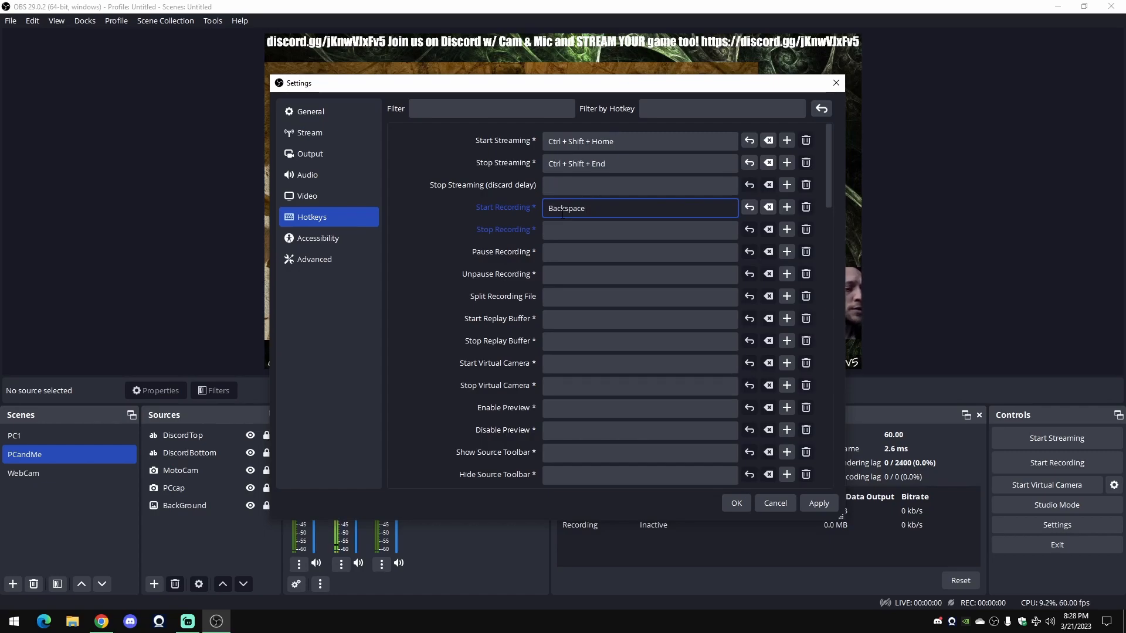
key("ctrl+shift+Page_Up")
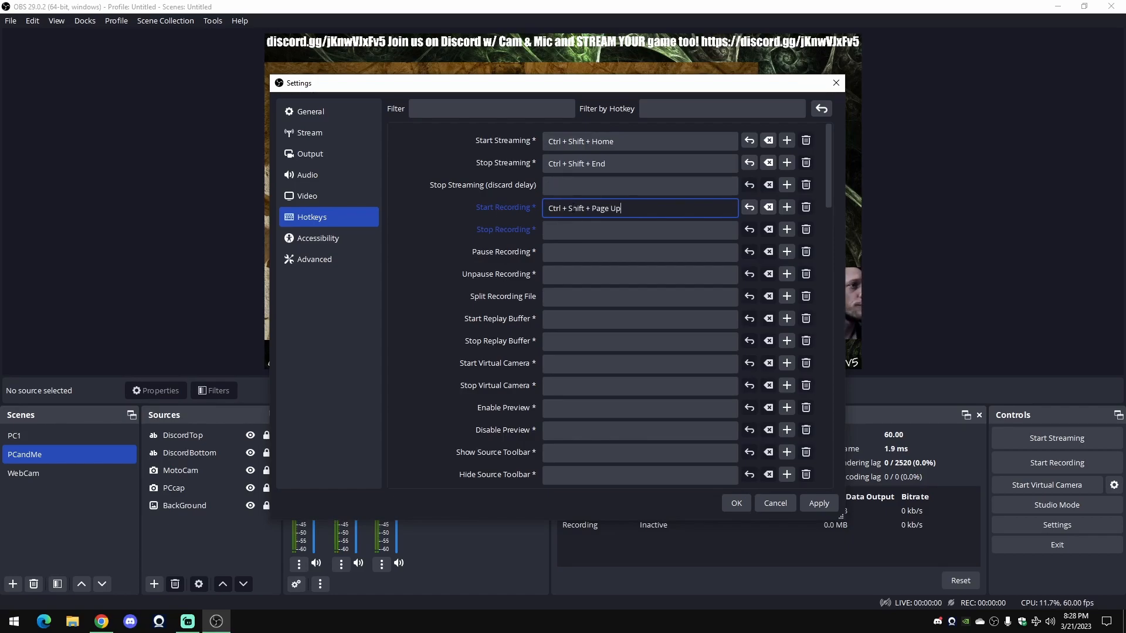
left_click(582, 233)
key("ctrl+shift+Page_Down")
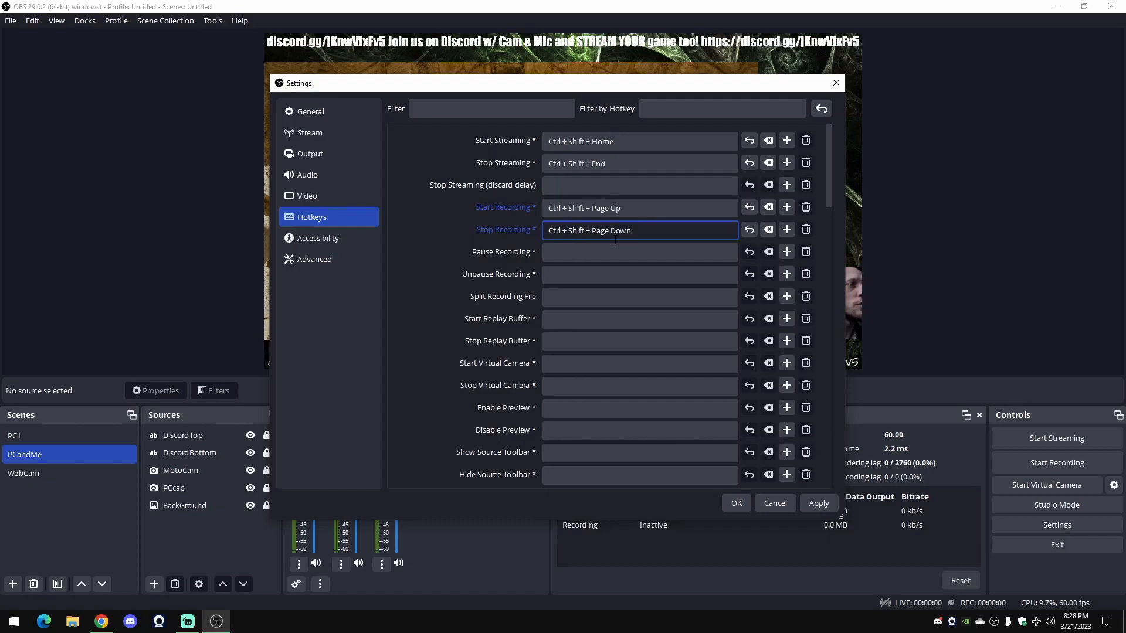
- Assign Ctrl + Shift + Insert to Start Virtual Camera and Ctrl + Shift + Delete to Stop Virtual Camera, and apply the hotkeys
left_click(590, 364)
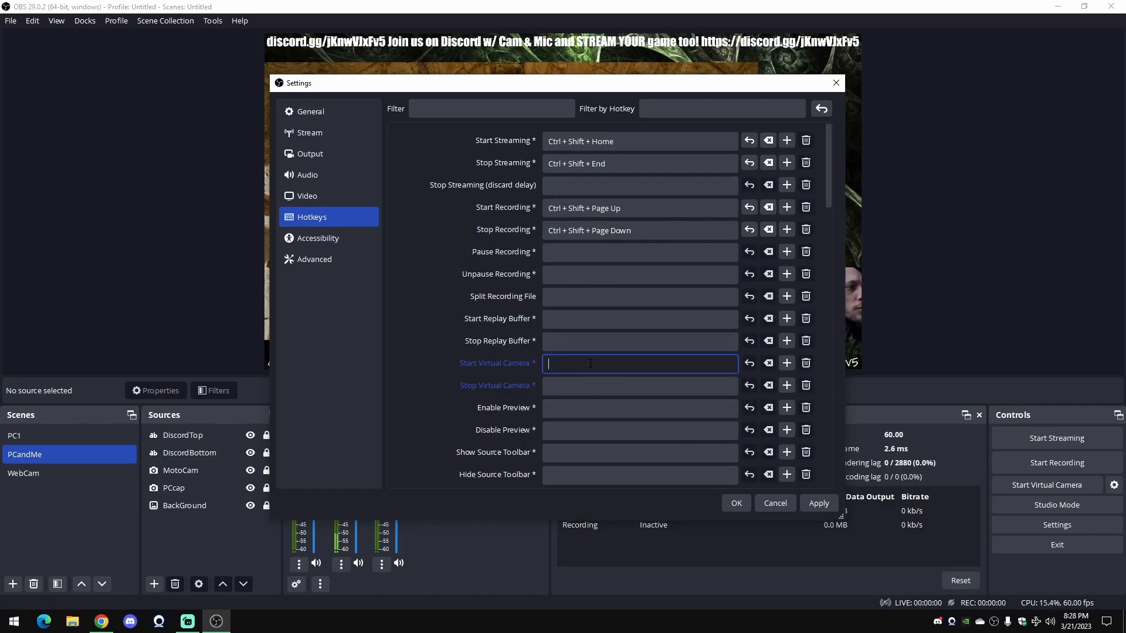
key("ctrl+shift+Insert")
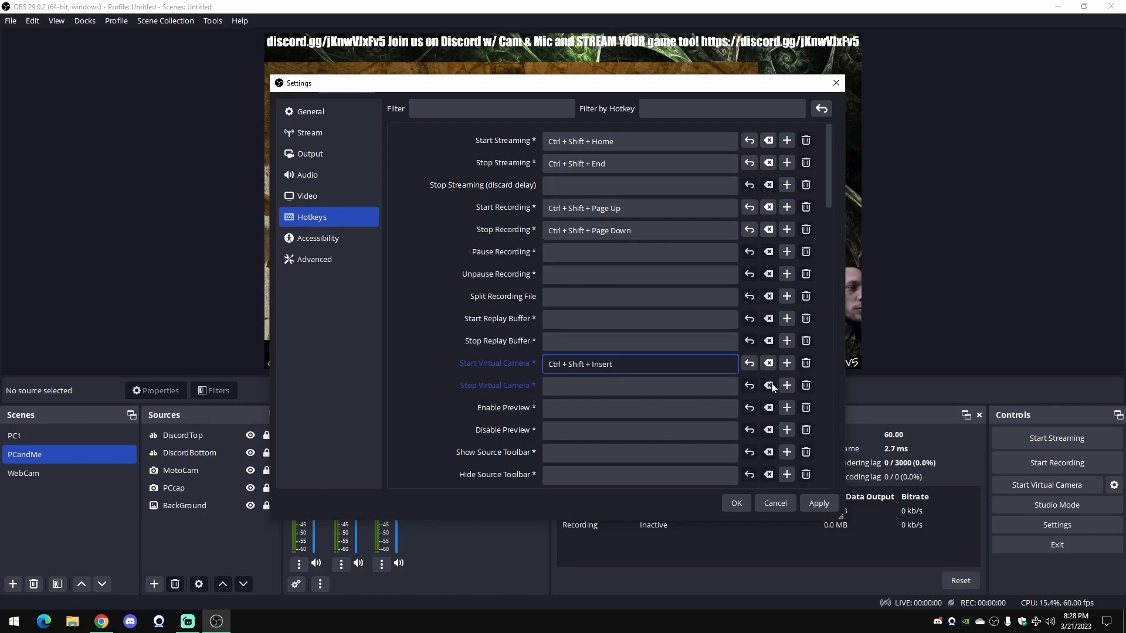
left_click(723, 389)
key("ctrl+shift+Delete")
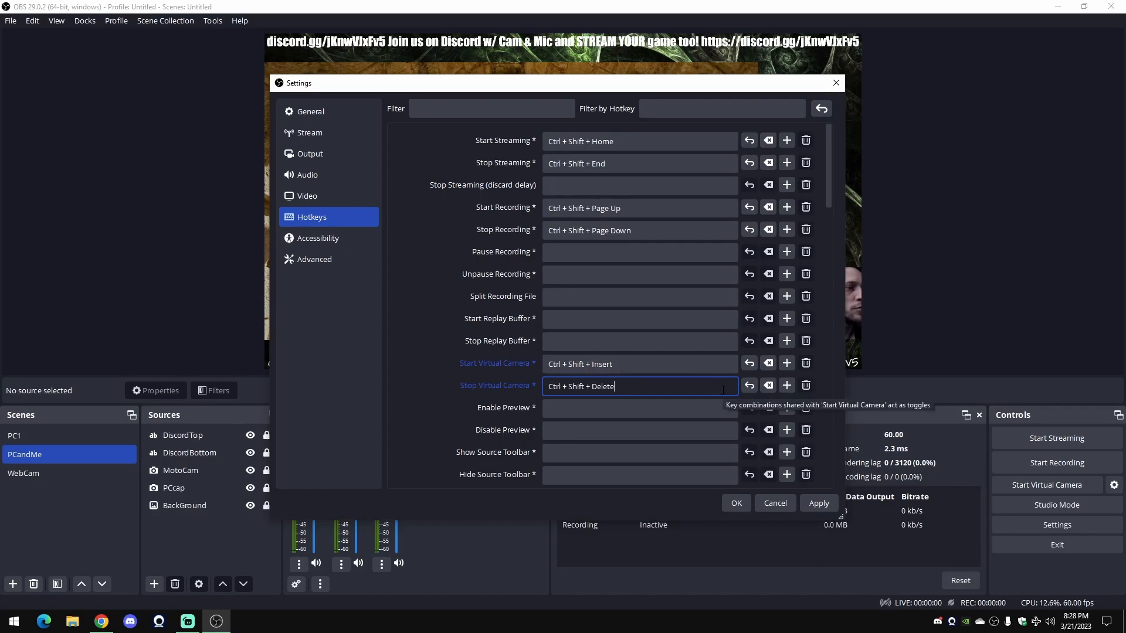
left_click(815, 503)
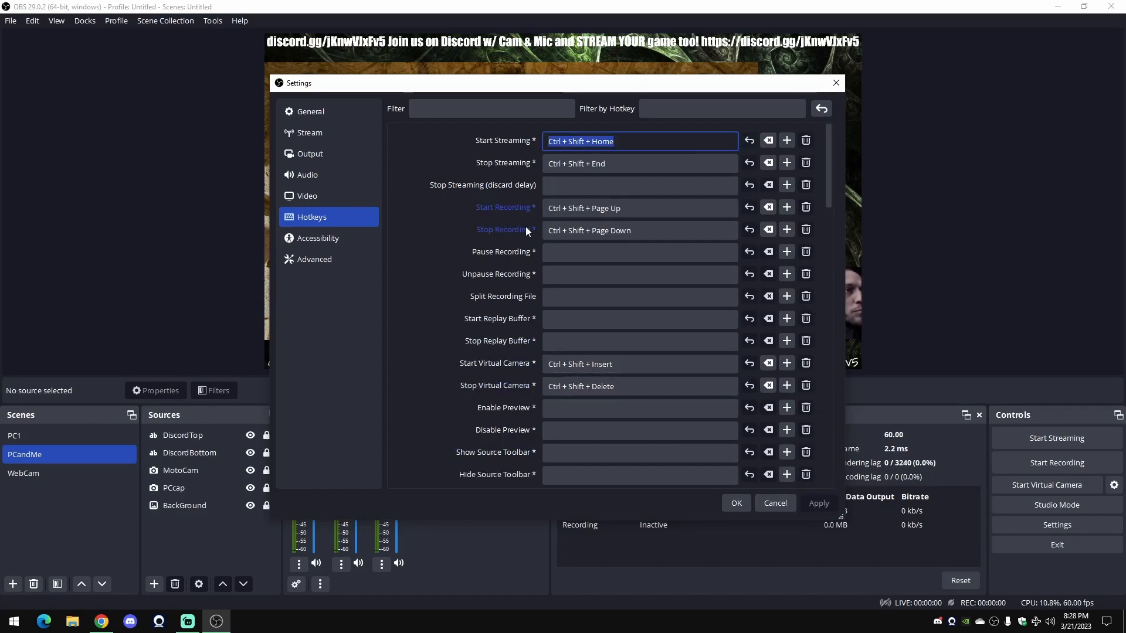
scroll(456, 218, "down", 2)
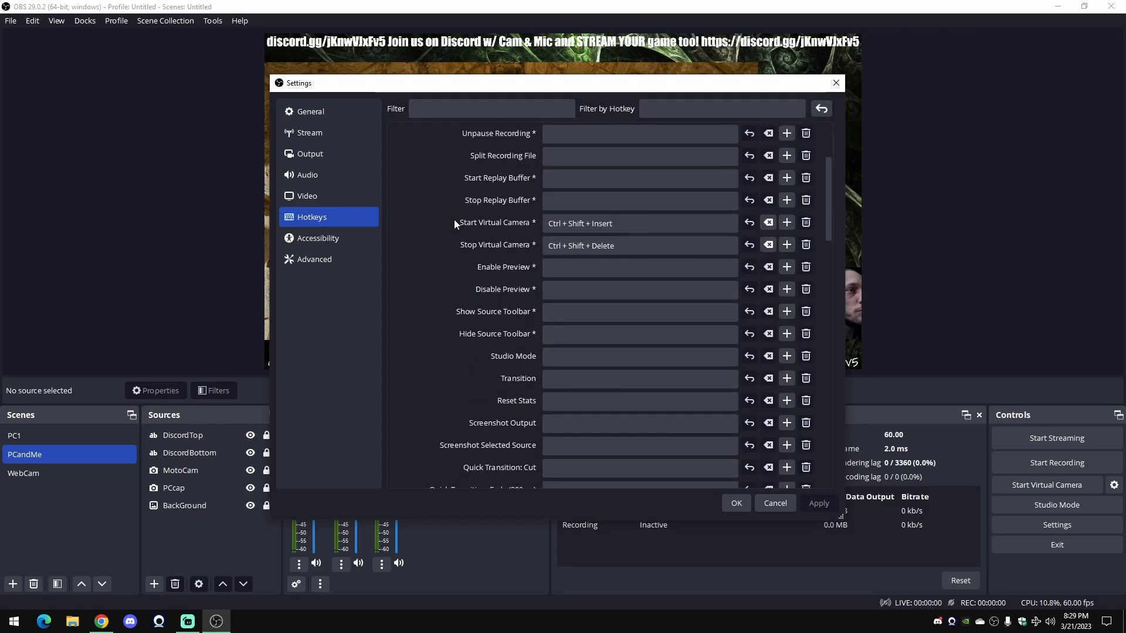
left_click(187, 620)
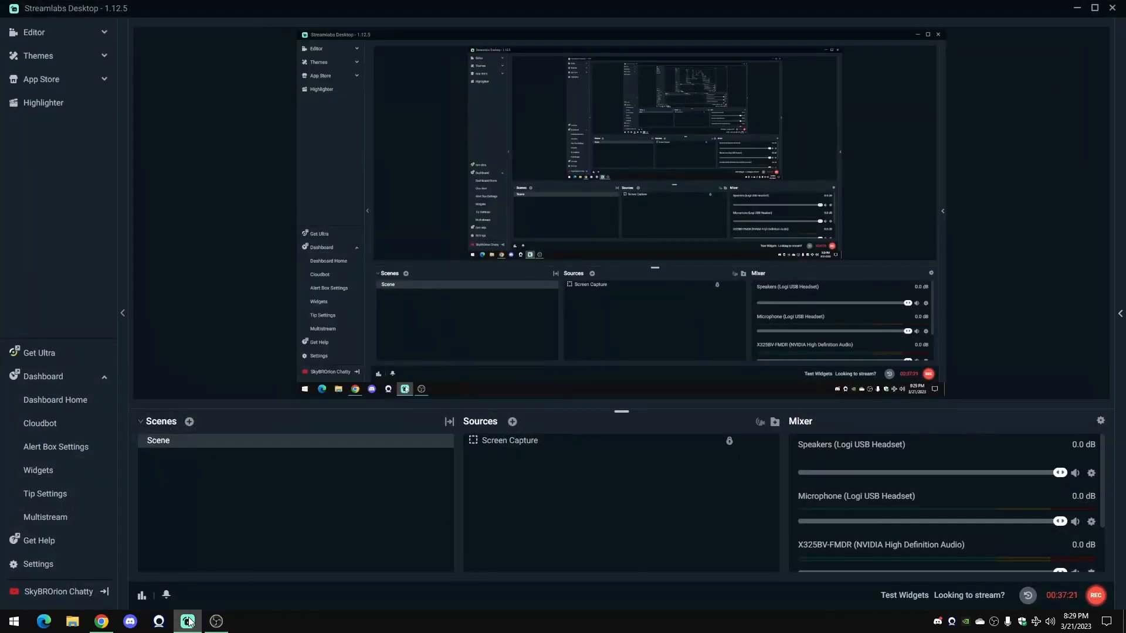
left_click(216, 621)
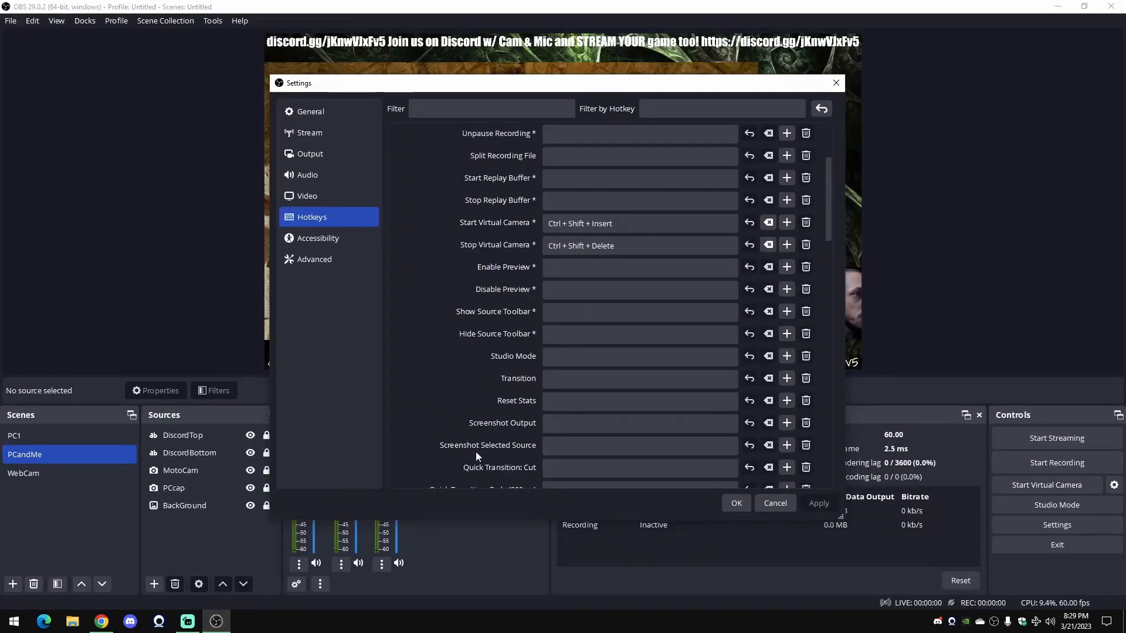
- Assign Alt + Num 1 as the Switch to scene hotkey for the PC1 scene and apply it
scroll(458, 335, "down", 2)
scroll(456, 336, "down", 3)
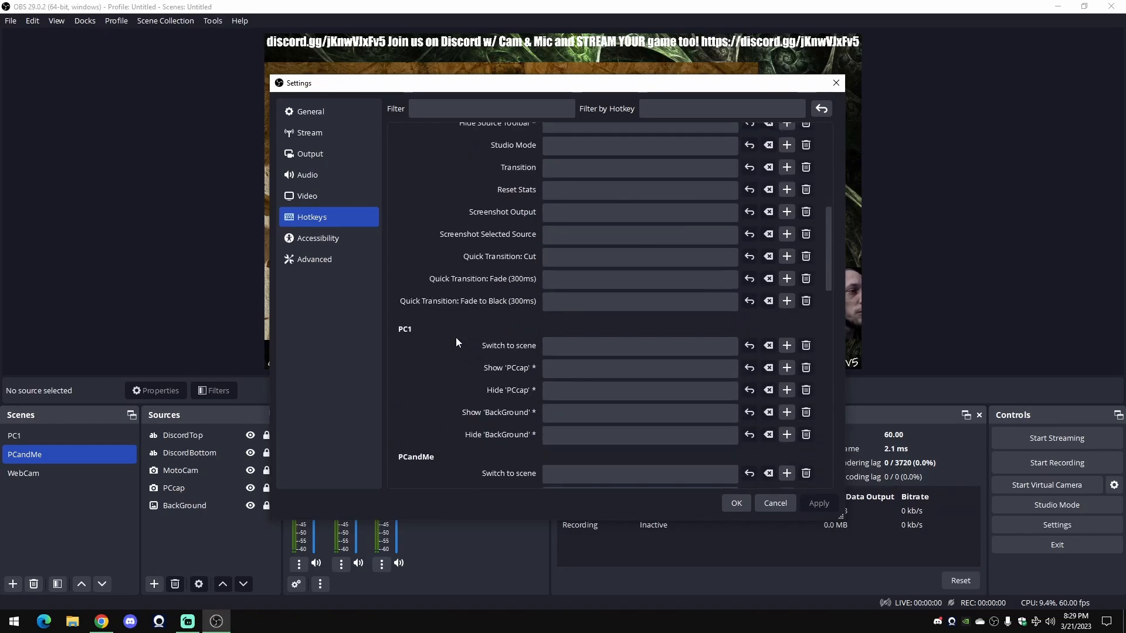
scroll(455, 337, "down", 2)
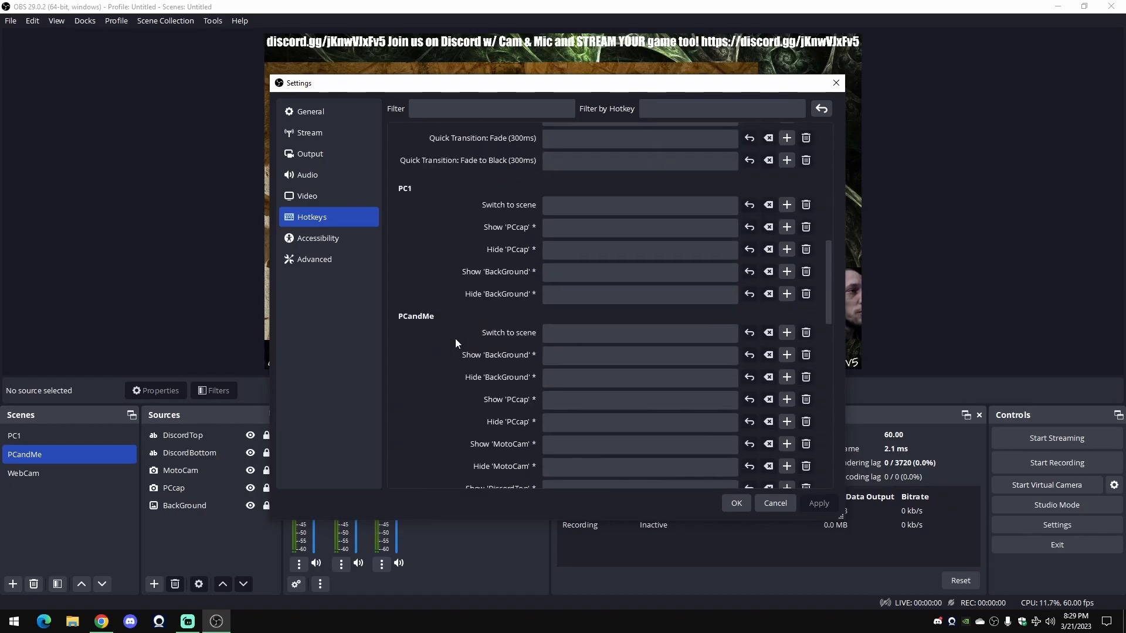
left_click(584, 206)
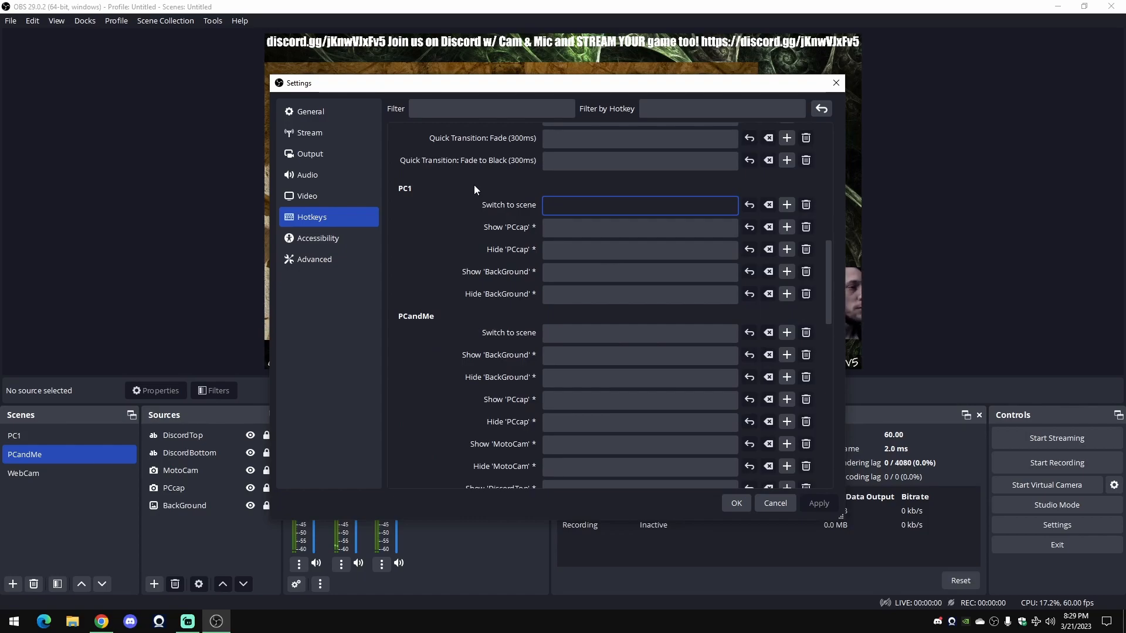
key("alt+KP_1")
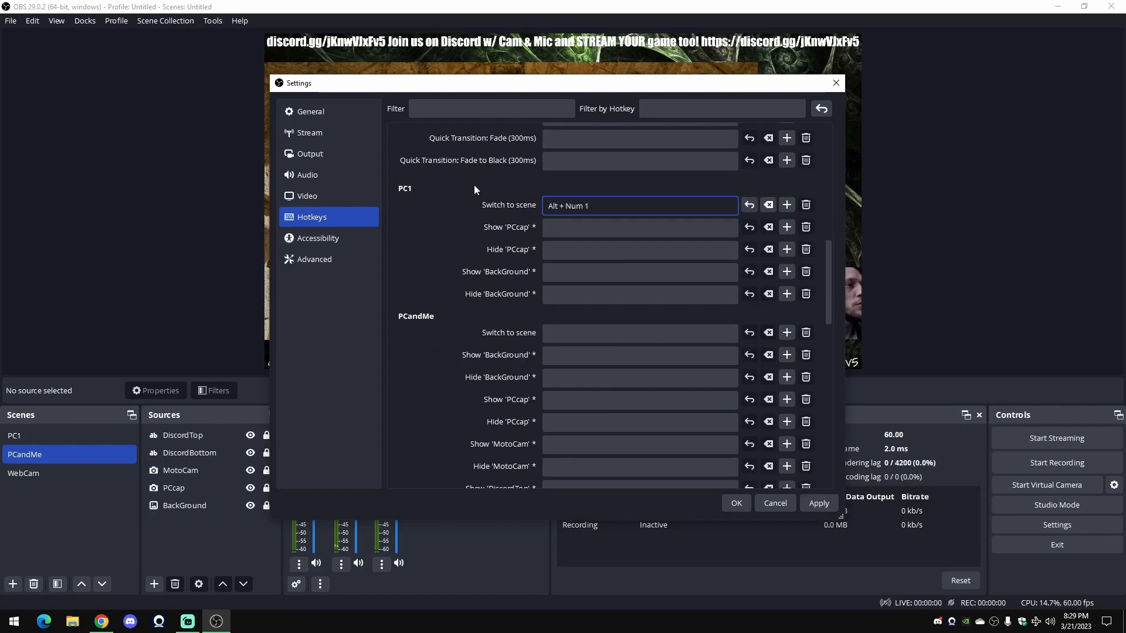
left_click(818, 503)
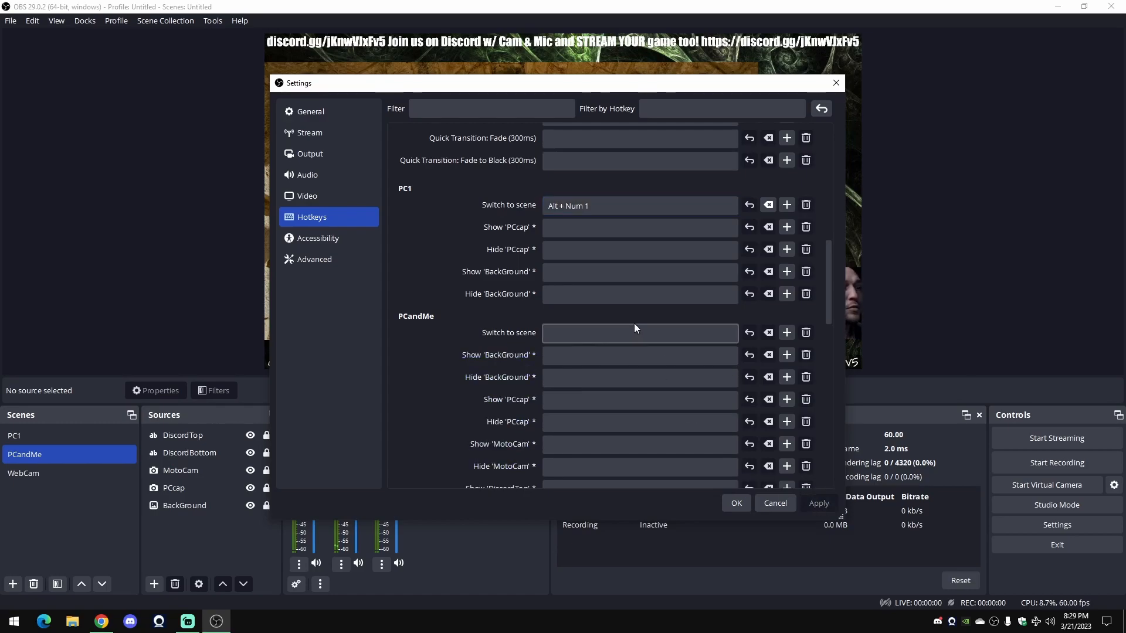
- Assign Alt + Num 3 as the Switch to scene hotkey for the PCandMe scene and apply it
scroll(632, 322, "down", 3)
left_click(601, 229)
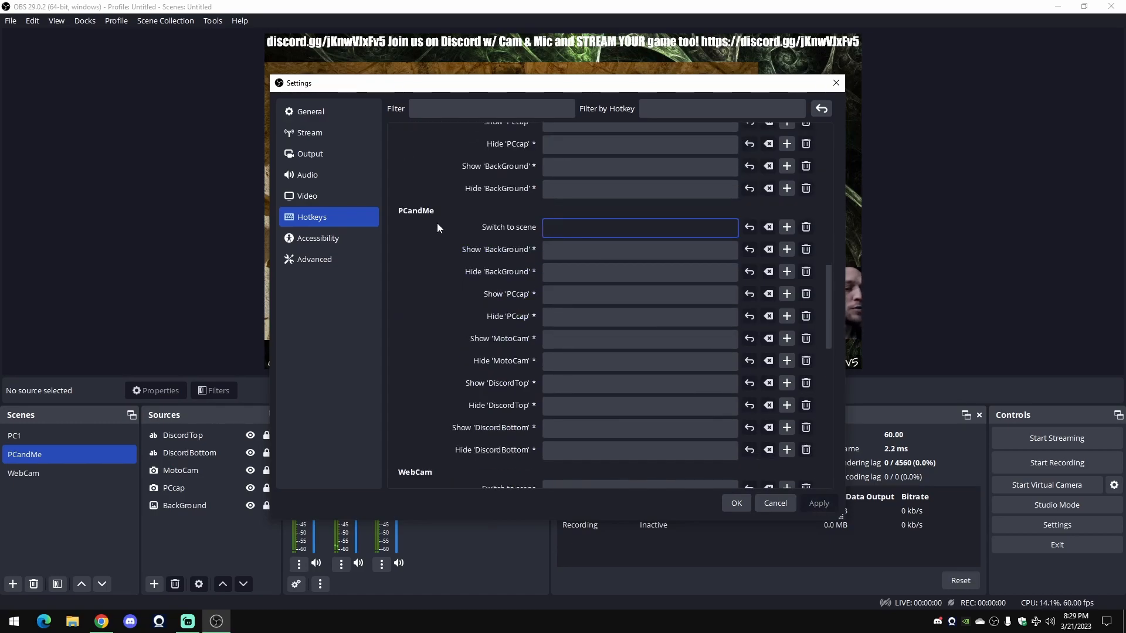
key("alt+KP_3")
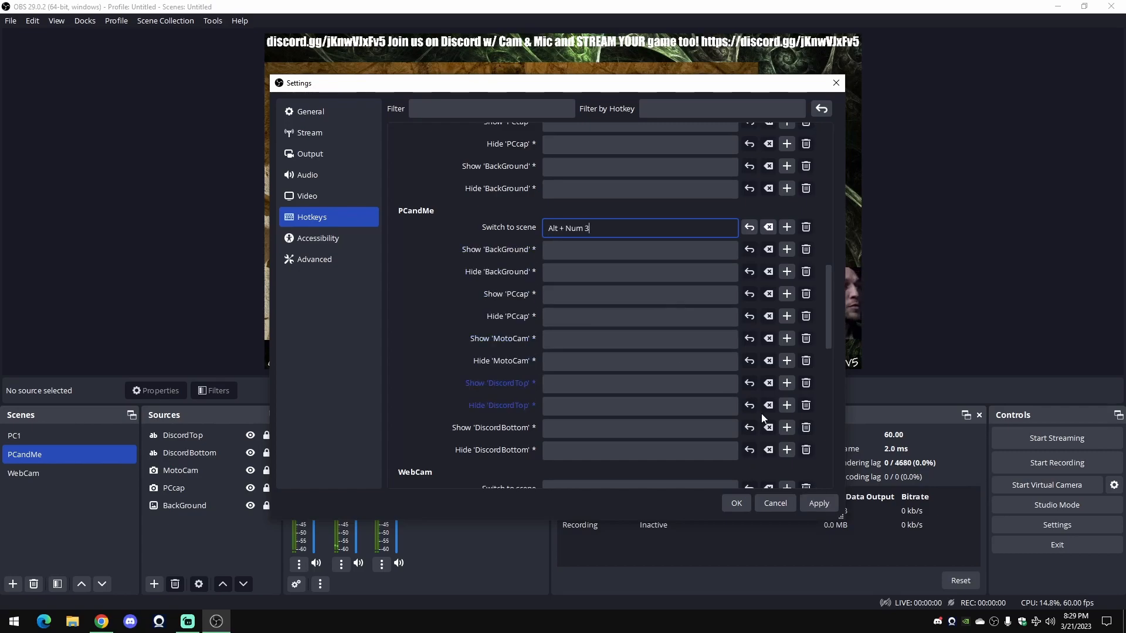
left_click(819, 503)
- Assign Alt + Num 9 as the Switch to scene hotkey for the WebCam scene and apply it
scroll(533, 337, "down", 3)
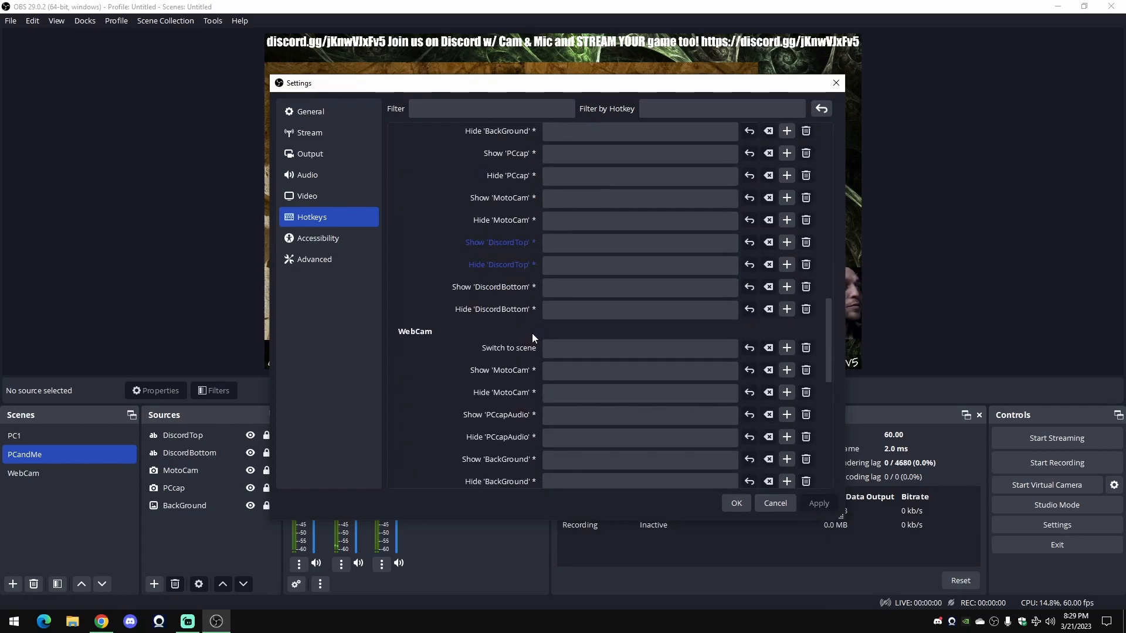
left_click(589, 349)
key("alt+KP_9")
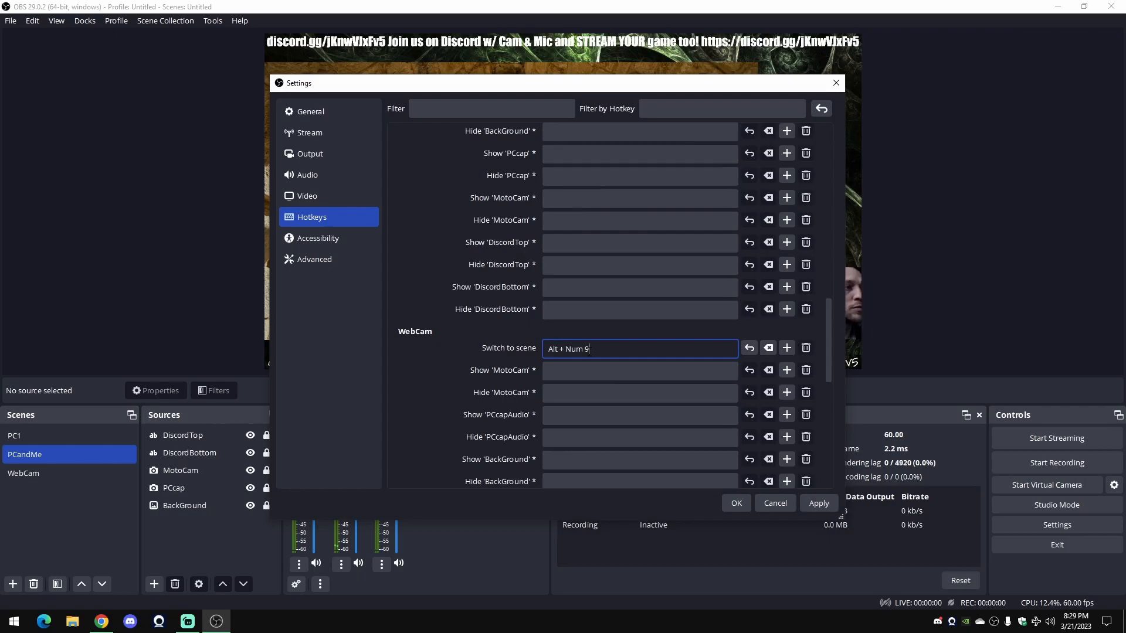
left_click(827, 502)
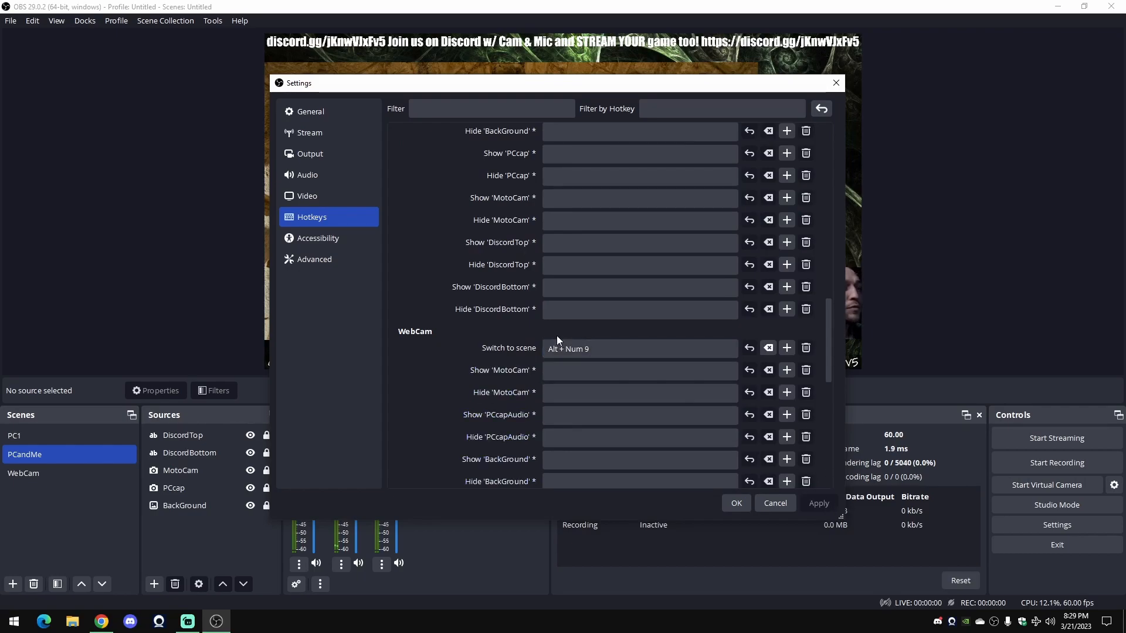
- Review the hotkey entries for each scene's sources and for muting and push-to-talk on the audio sources
scroll(567, 341, "down", 1)
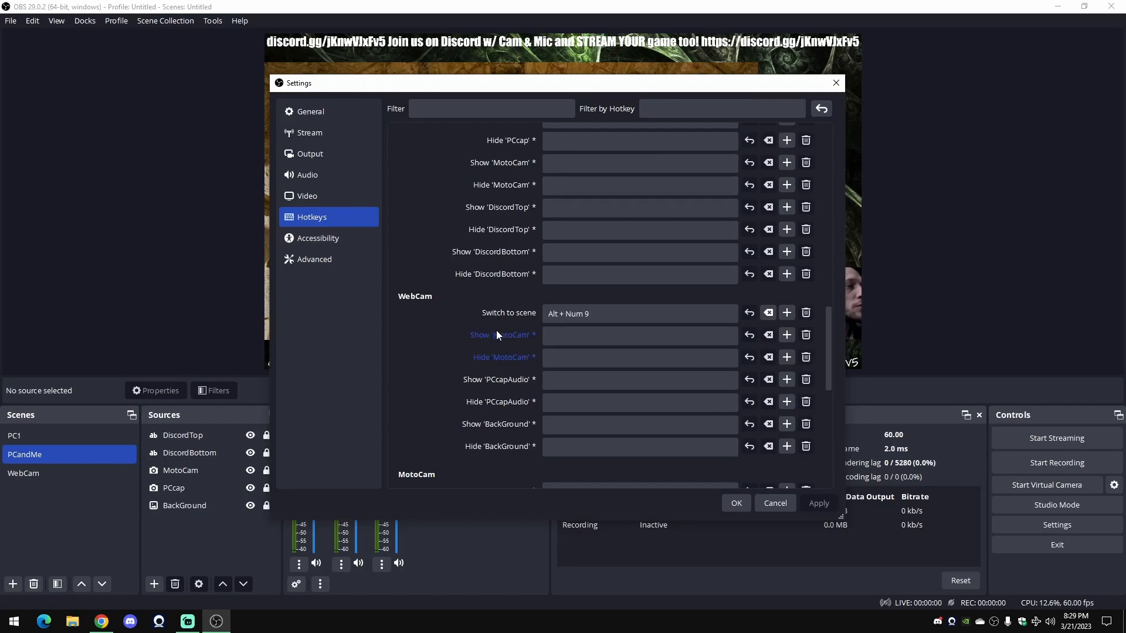
scroll(496, 330, "up", 5)
scroll(496, 330, "down", 8)
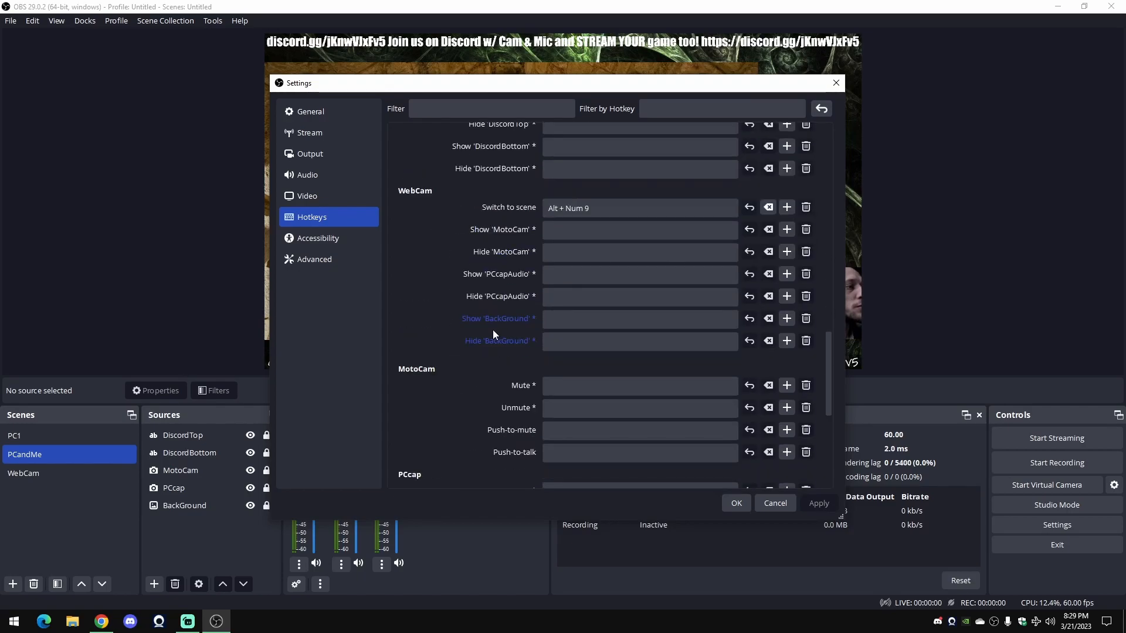
scroll(492, 329, "down", 2)
scroll(492, 330, "up", 3)
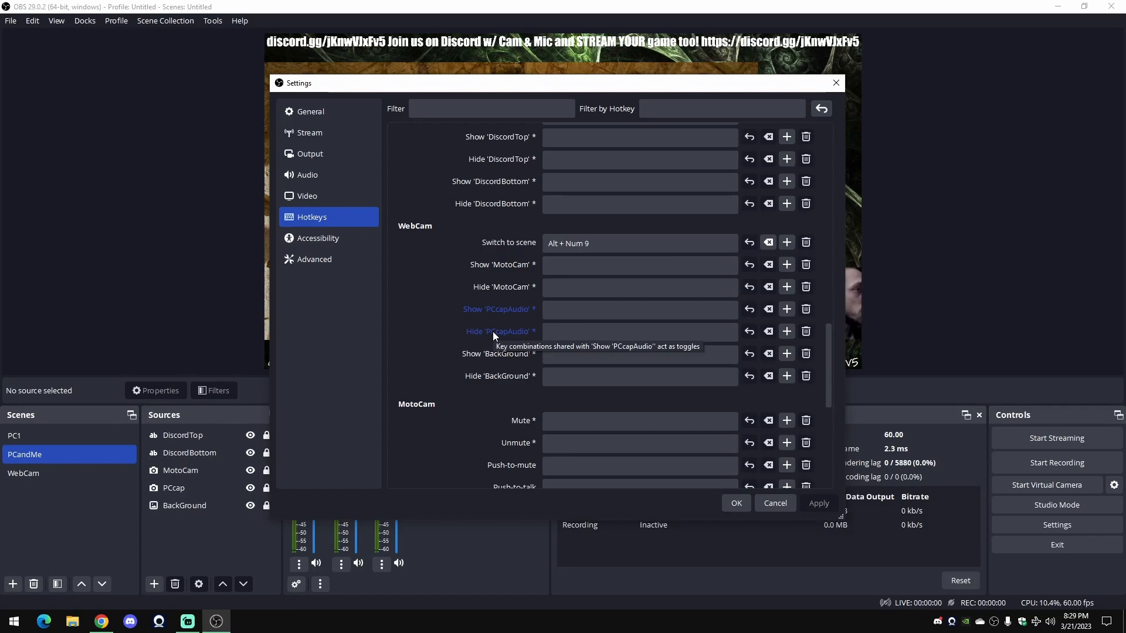
scroll(492, 332, "up", 2)
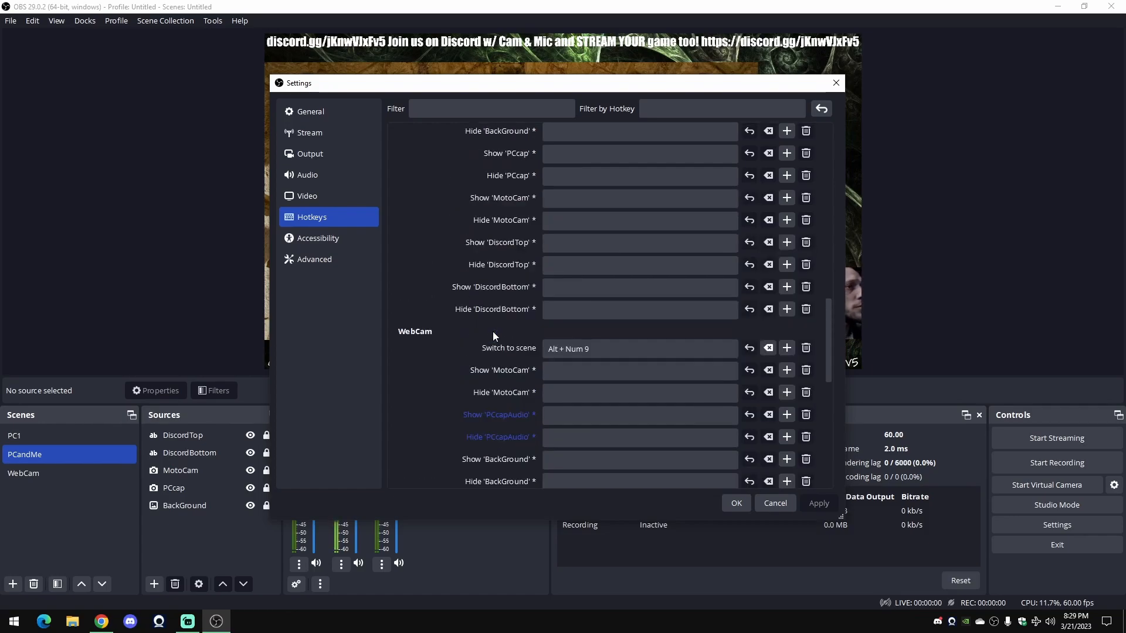
scroll(492, 332, "down", 2)
scroll(491, 332, "down", 5)
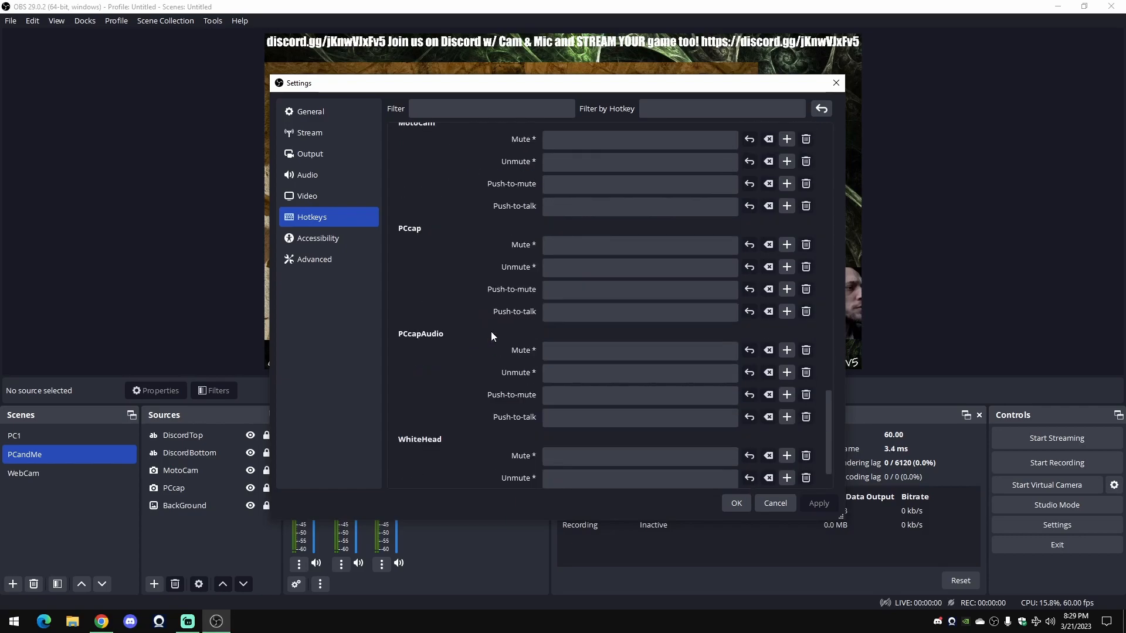
scroll(491, 332, "up", 12)
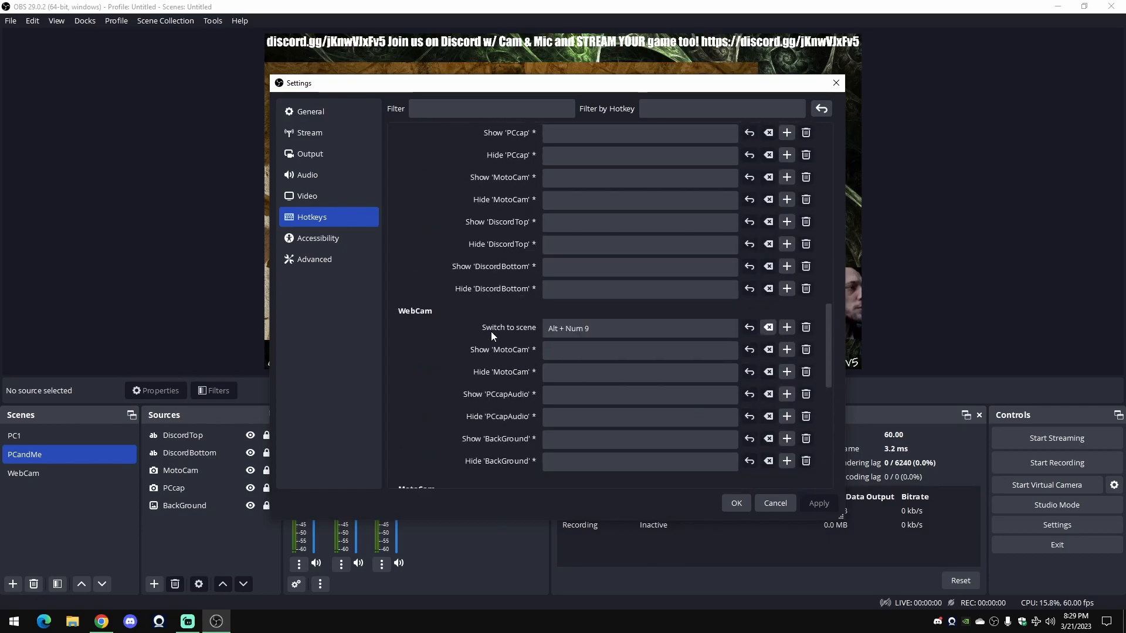
scroll(490, 332, "up", 6)
scroll(490, 332, "down", 5)
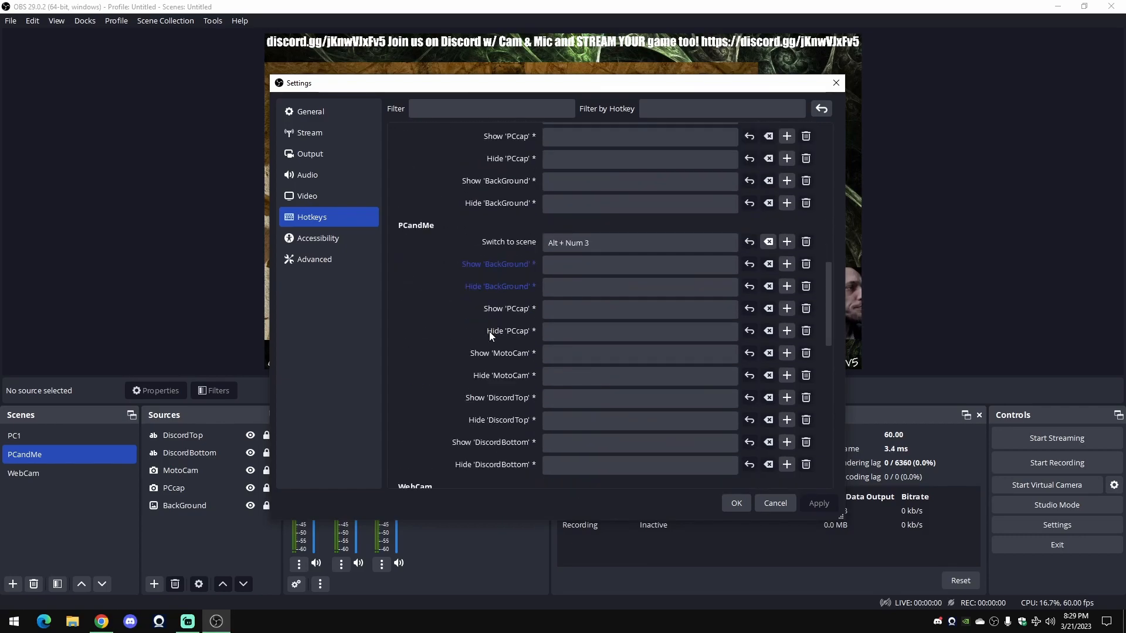
- For the PC1 scene, assign Ctrl + Shift + Num + to Show 'PCcap' and Ctrl + Shift + Num - to Hide 'PCcap', and apply
scroll(506, 313, "up", 2)
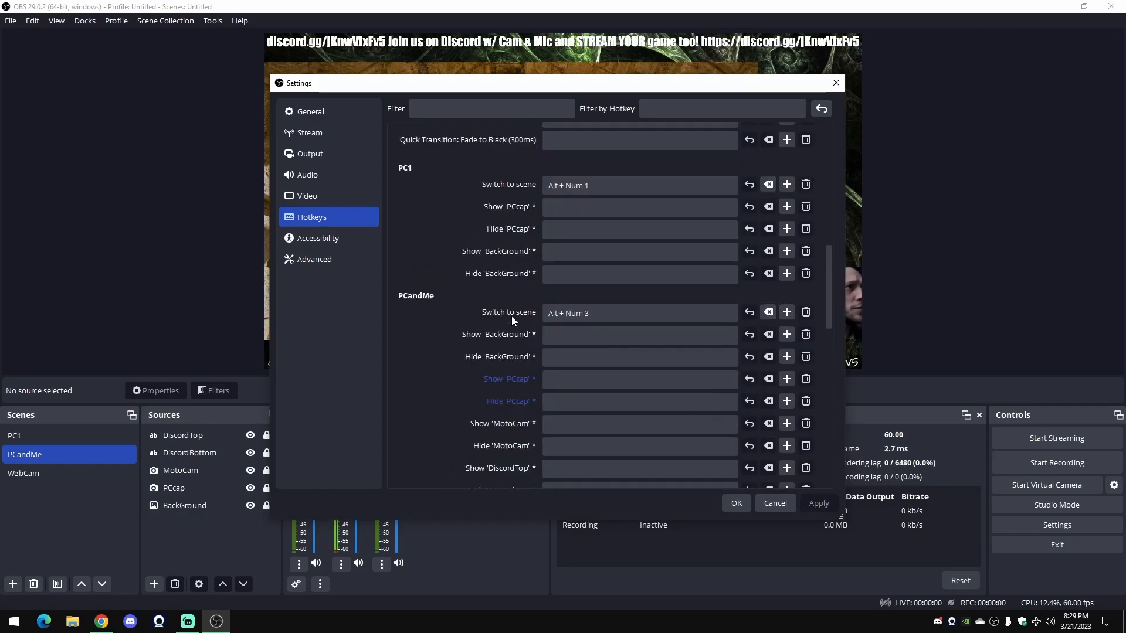
left_click(578, 207)
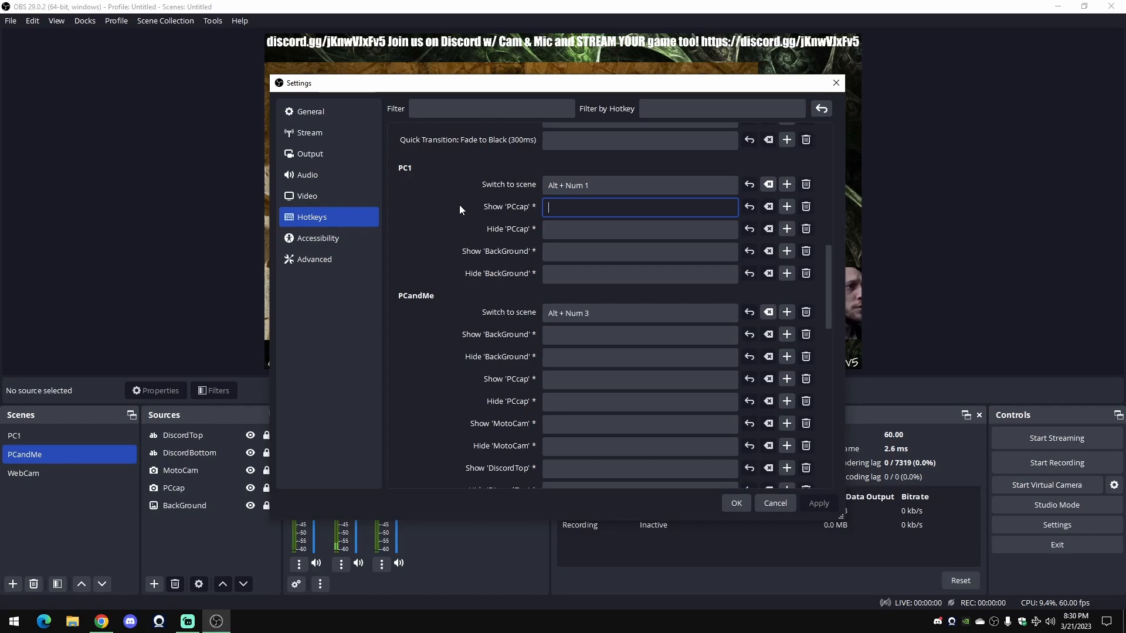
key("ctrl+shift+KP_Add")
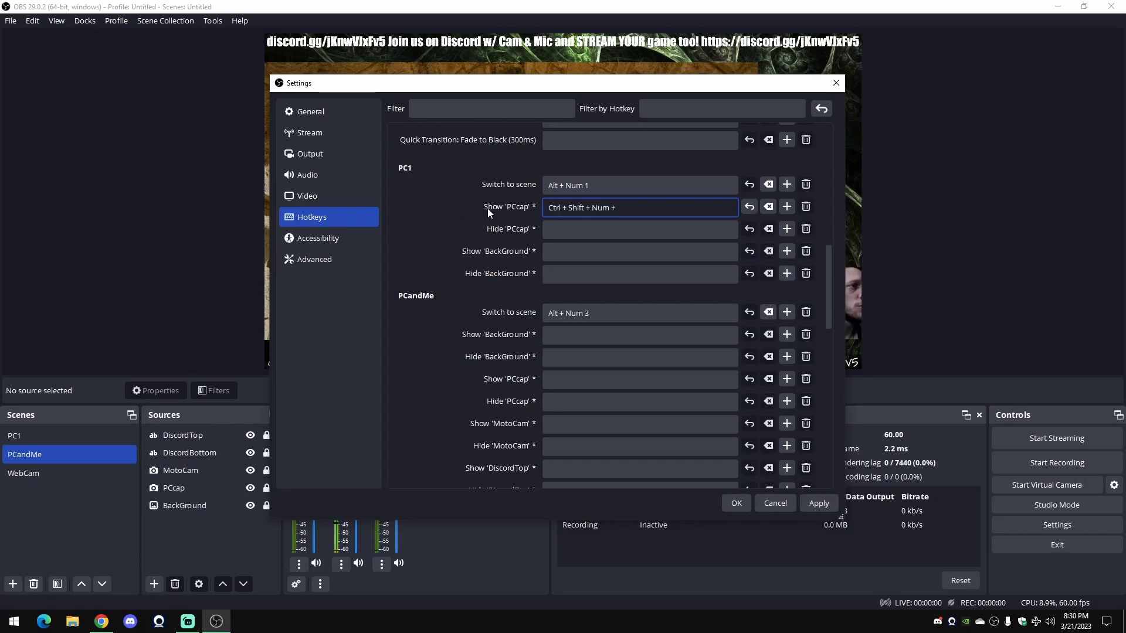
left_click(557, 230)
key("ctrl+shift+KP_Subtract")
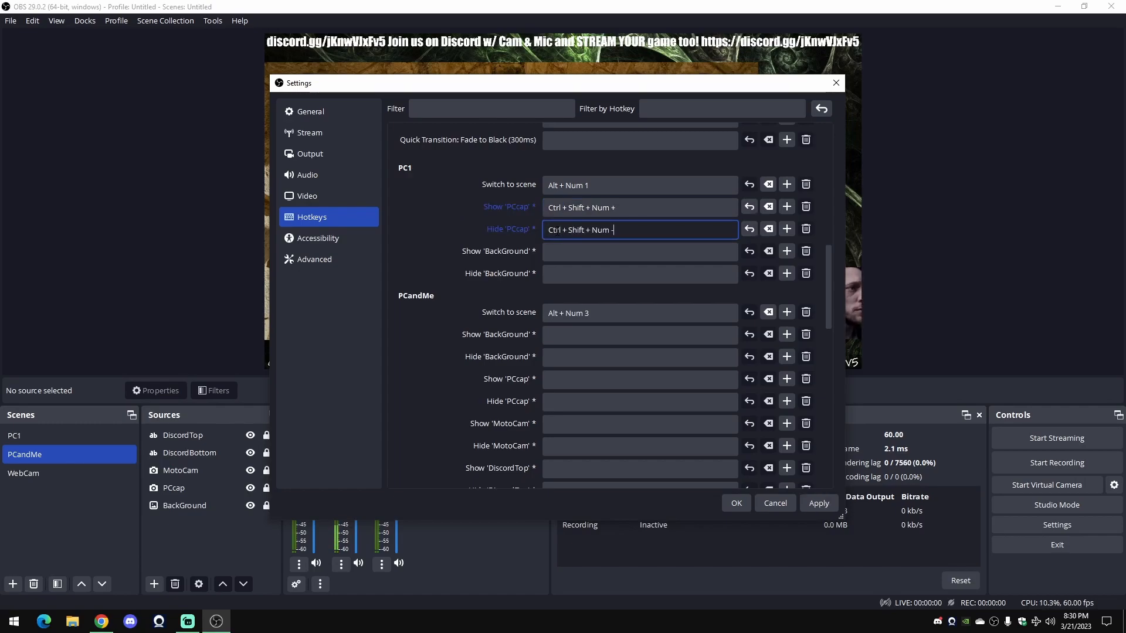
left_click(823, 505)
- For the PCandMe scene, assign Ctrl + Shift + Num + to Show 'PCcap' and Ctrl + Shift + Num - to Hide 'PCcap'
scroll(625, 339, "down", 2)
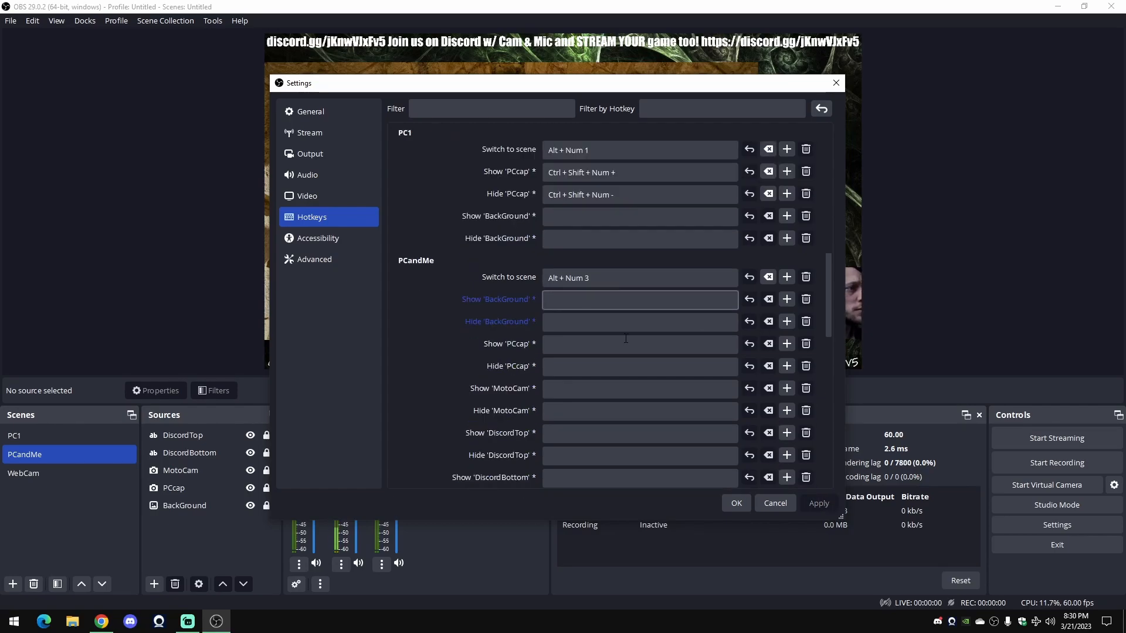
scroll(625, 338, "down", 2)
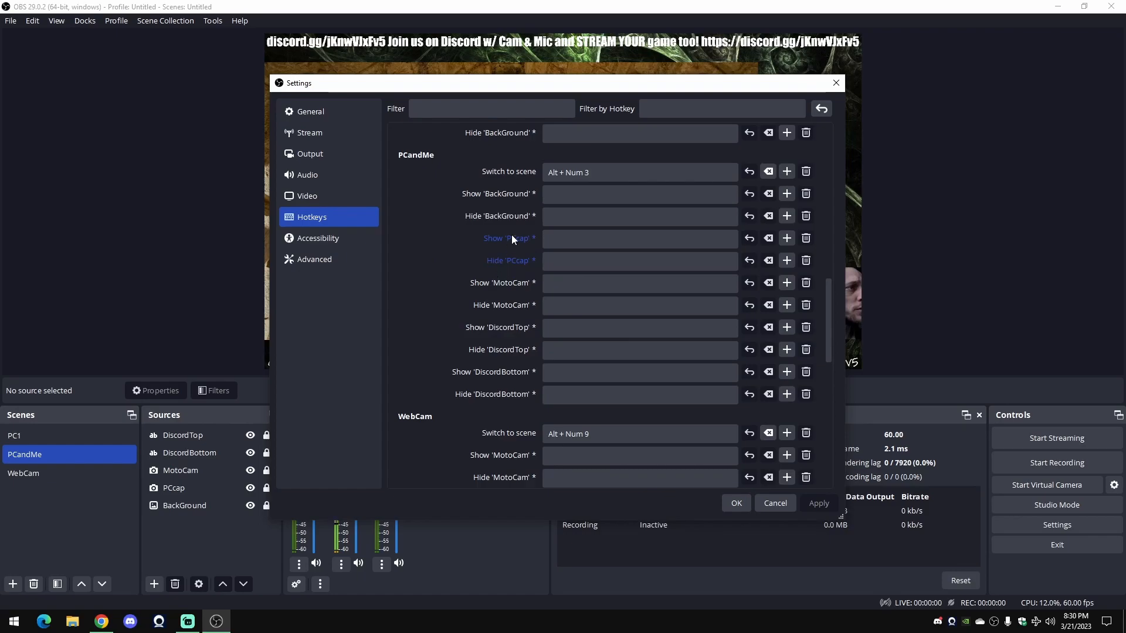
left_click(587, 241)
scroll(524, 153, "up", 2)
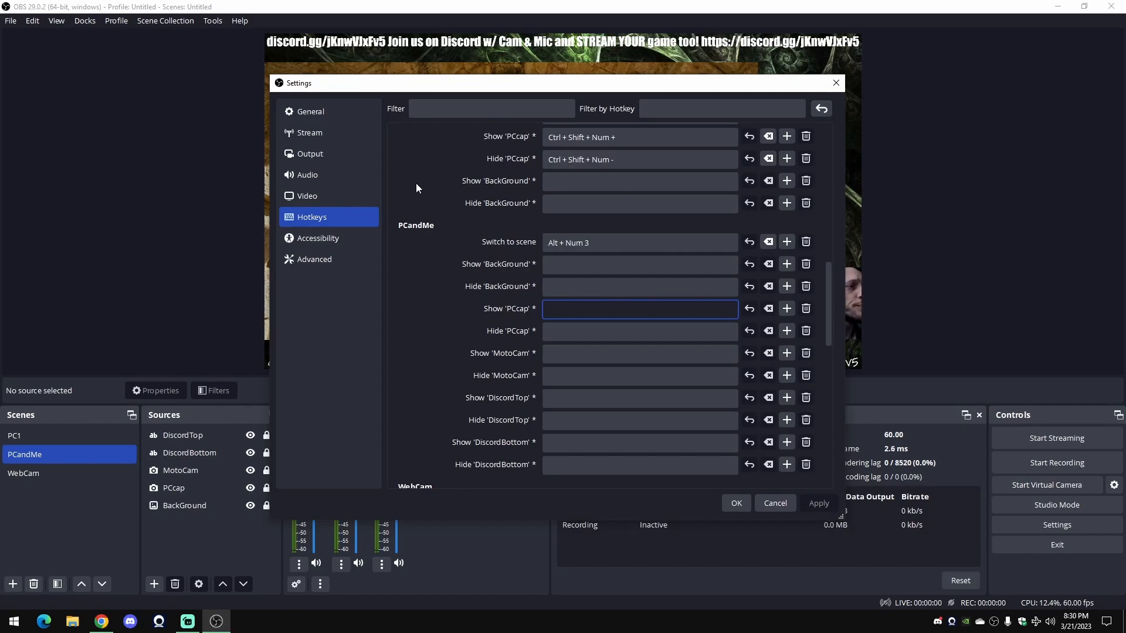
key("ctrl+shift+KP_Add")
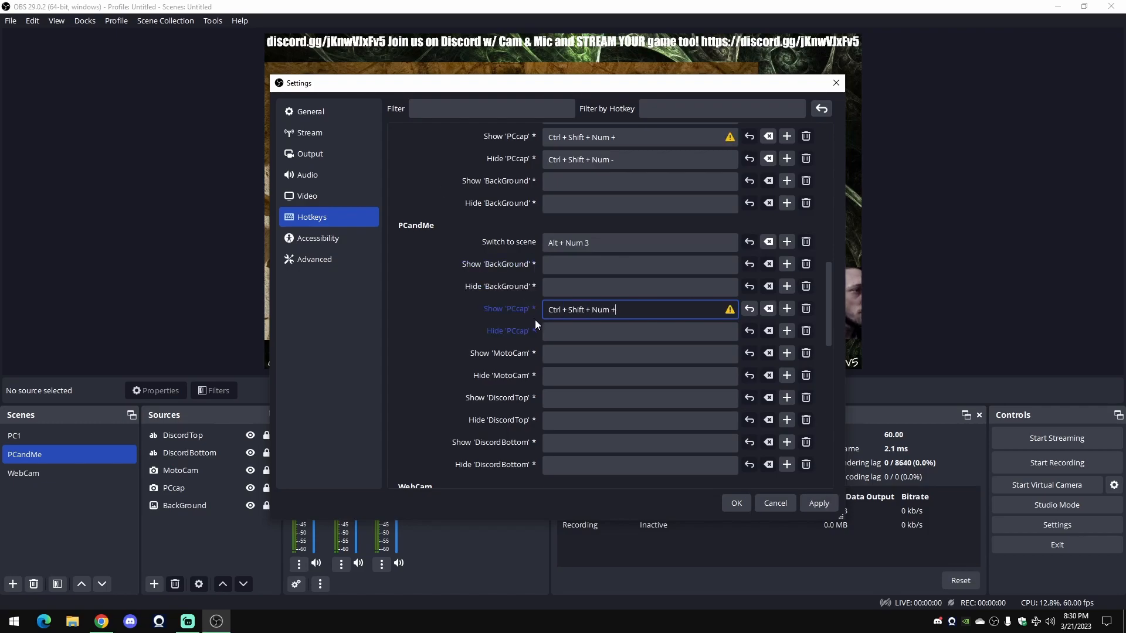
left_click(555, 332)
key("ctrl+shift+KP_Subtract")
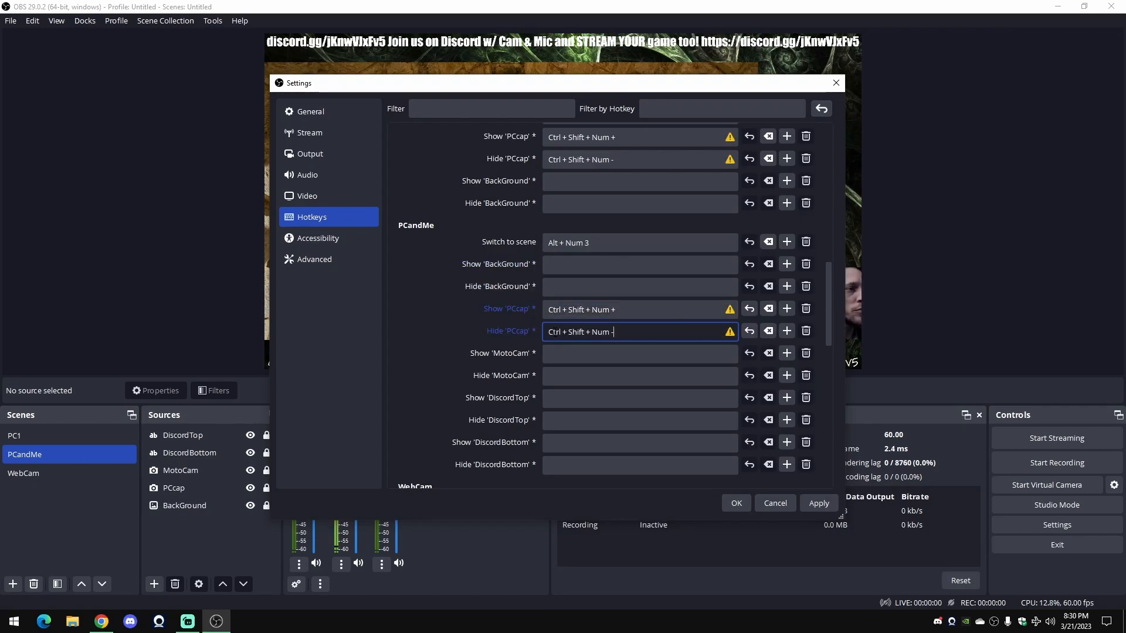
- In the PCandMe scene, assign Ctrl + Shift + Num * to Show 'MotoCam' and Ctrl + Shift + / to Hide 'MotoCam'
scroll(581, 338, "down", 1)
left_click(580, 320)
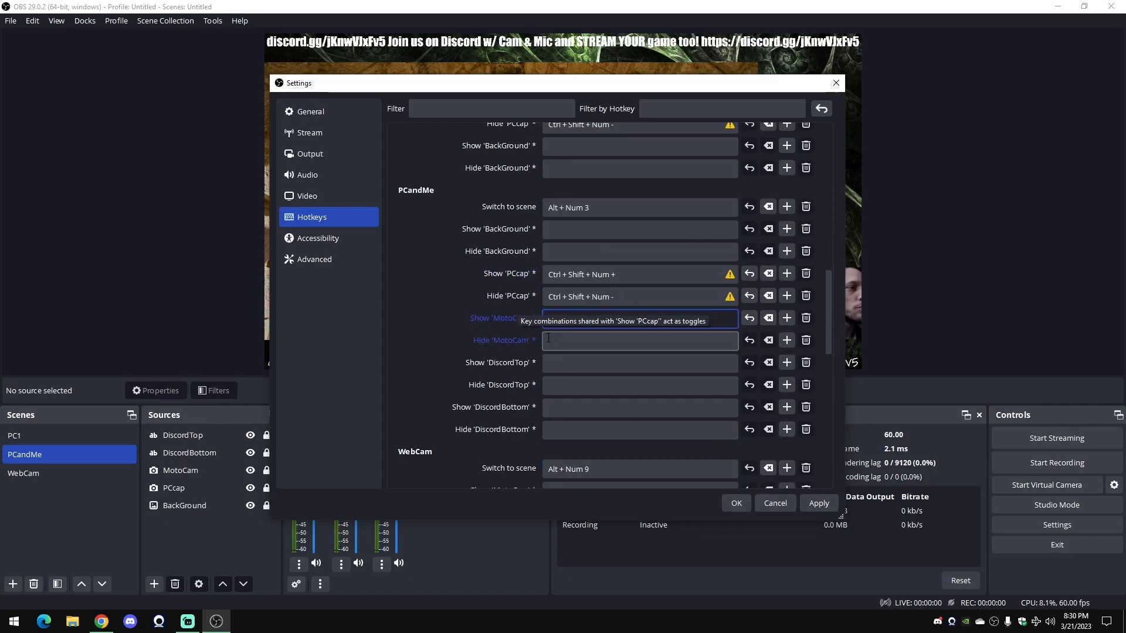
key("ctrl+shift+KP_Multiply")
left_click(553, 339)
key("ctrl+shift+slash")
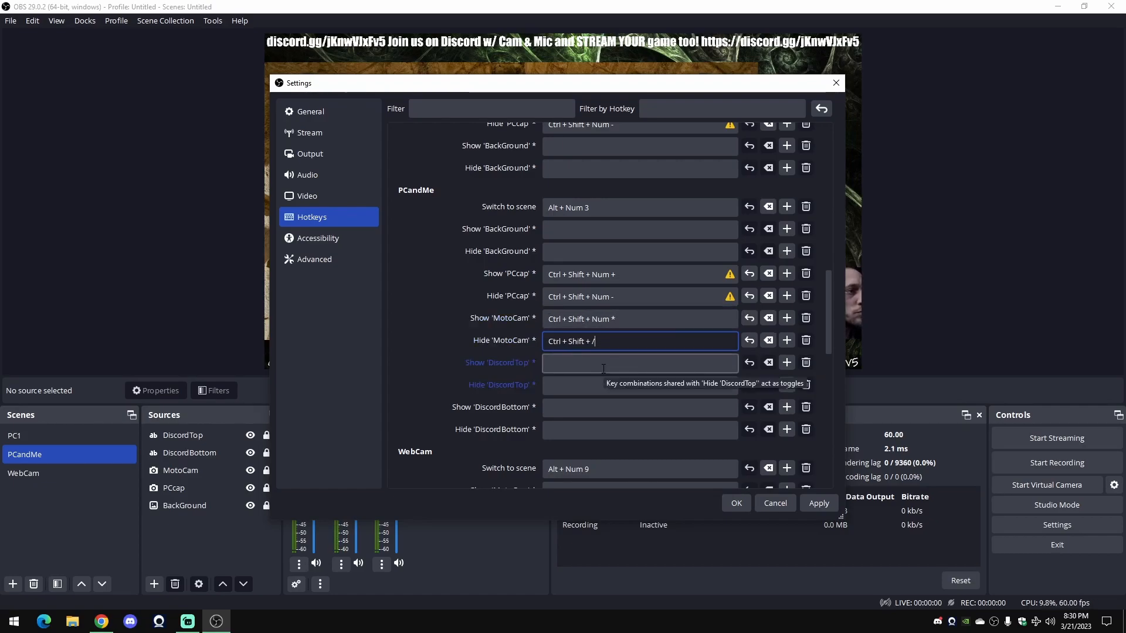
- Assign Ctrl + Shift + D to both Show 'DiscordTop' and Hide 'DiscordTop' in the PCandMe scene
scroll(600, 336, "down", 1)
scroll(595, 317, "down", 1)
left_click(589, 295)
key("ctrl+shift")
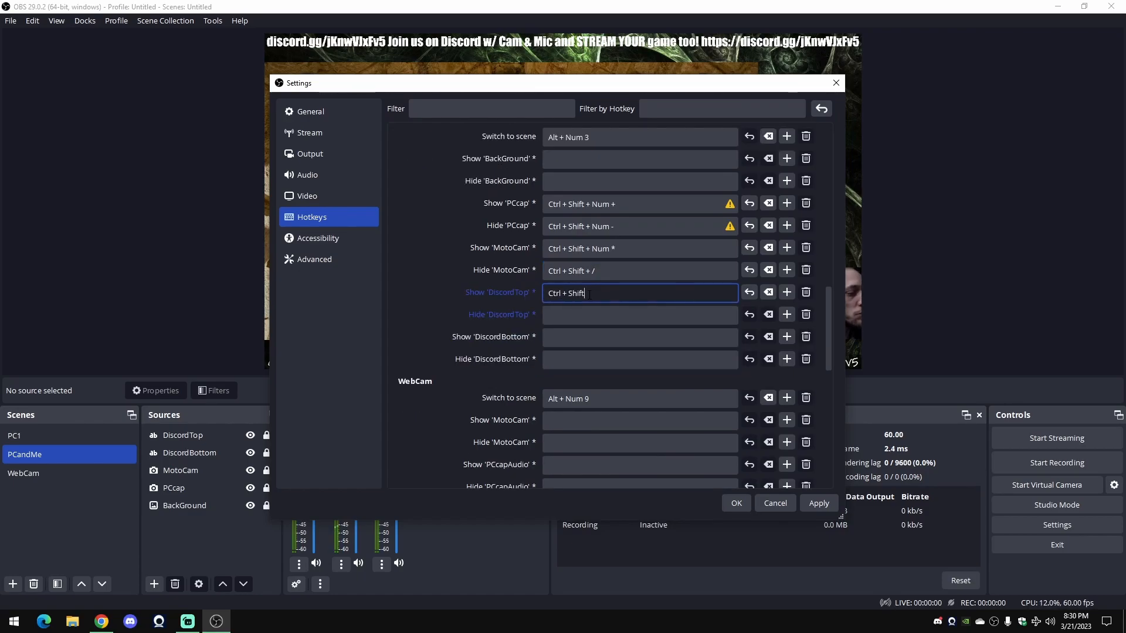
left_click(586, 316)
key("ctrl+shift+d")
- Assign Ctrl + Shift + D to both Show 'DiscordBottom' and Hide 'DiscordBottom' in the PCandMe scene
left_click(578, 355)
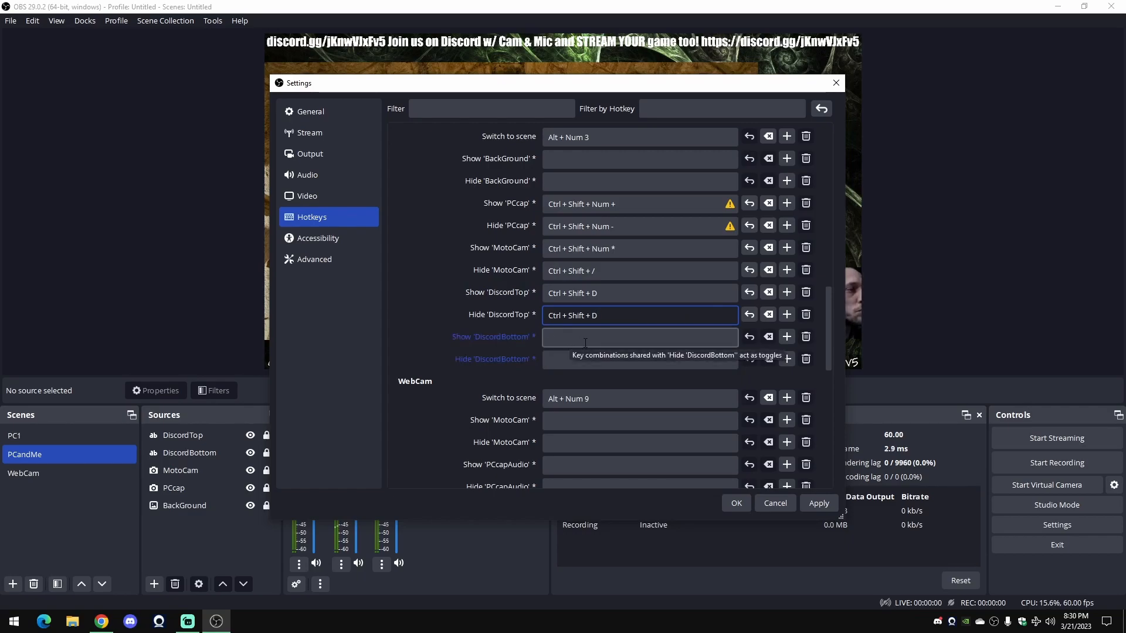
left_click(585, 343)
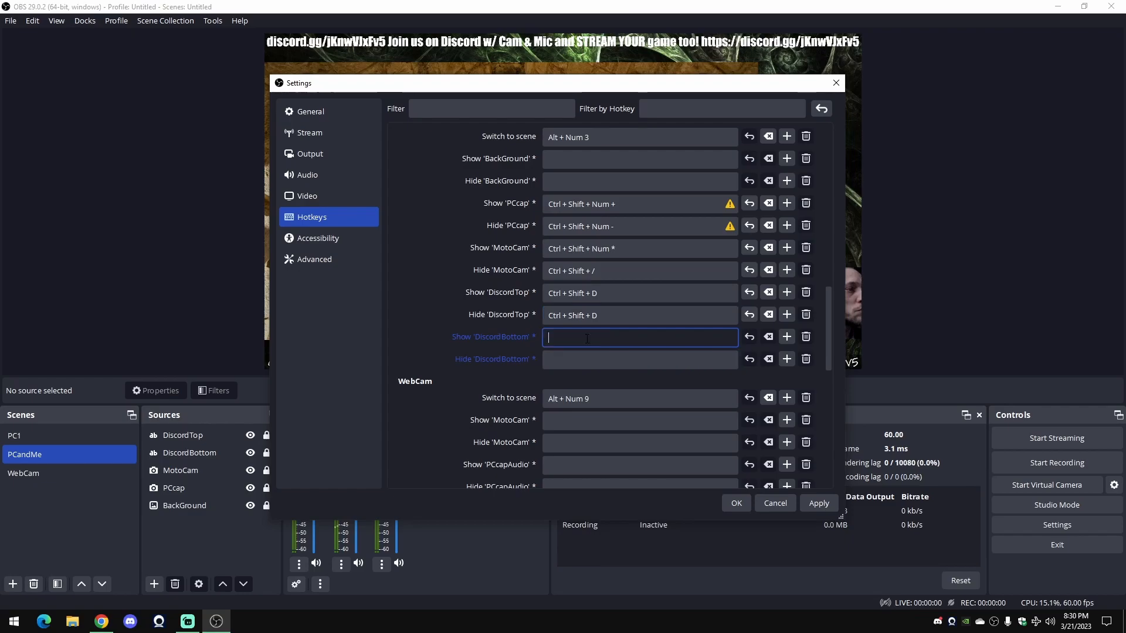
key("ctrl+shift+d")
left_click(592, 359)
key("ctrl+shift+d")
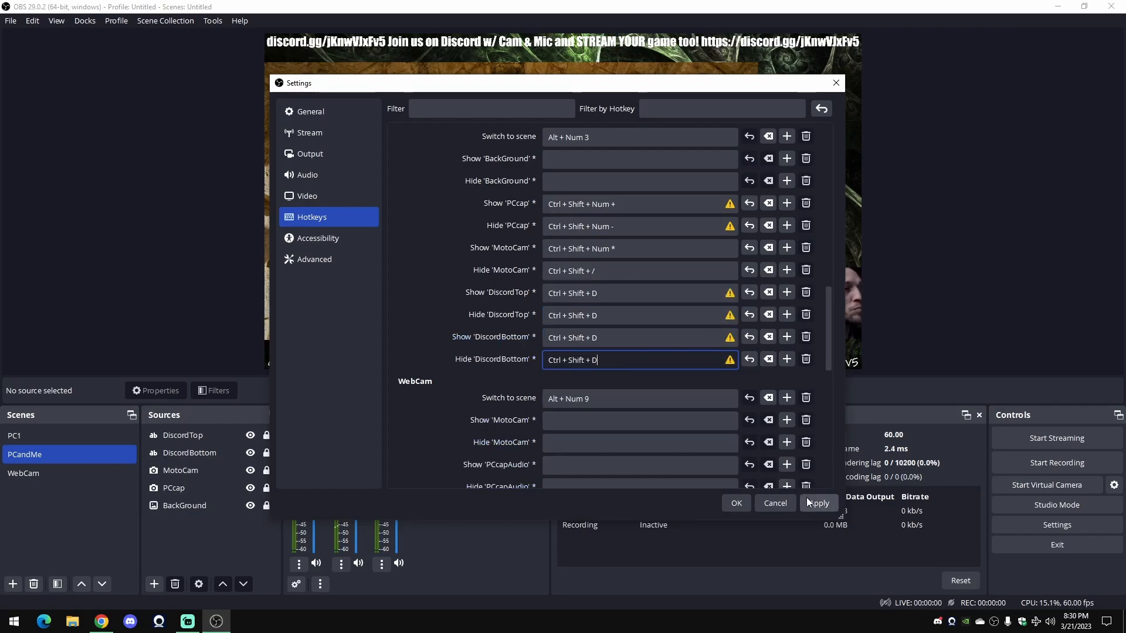
- Apply the PCandMe hotkeys, then for WebCam assign and apply Ctrl + Shift + Num * to Show 'MotoCam' and Ctrl + Shift + / to Hide 'MotoCam'
left_click(819, 503)
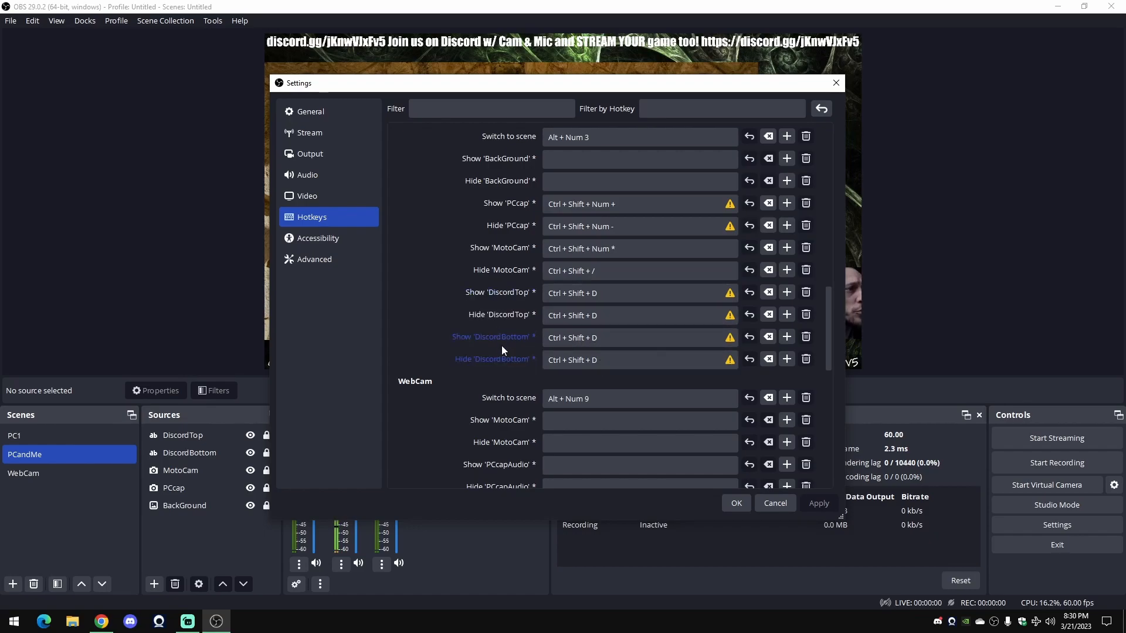
scroll(501, 354, "down", 1)
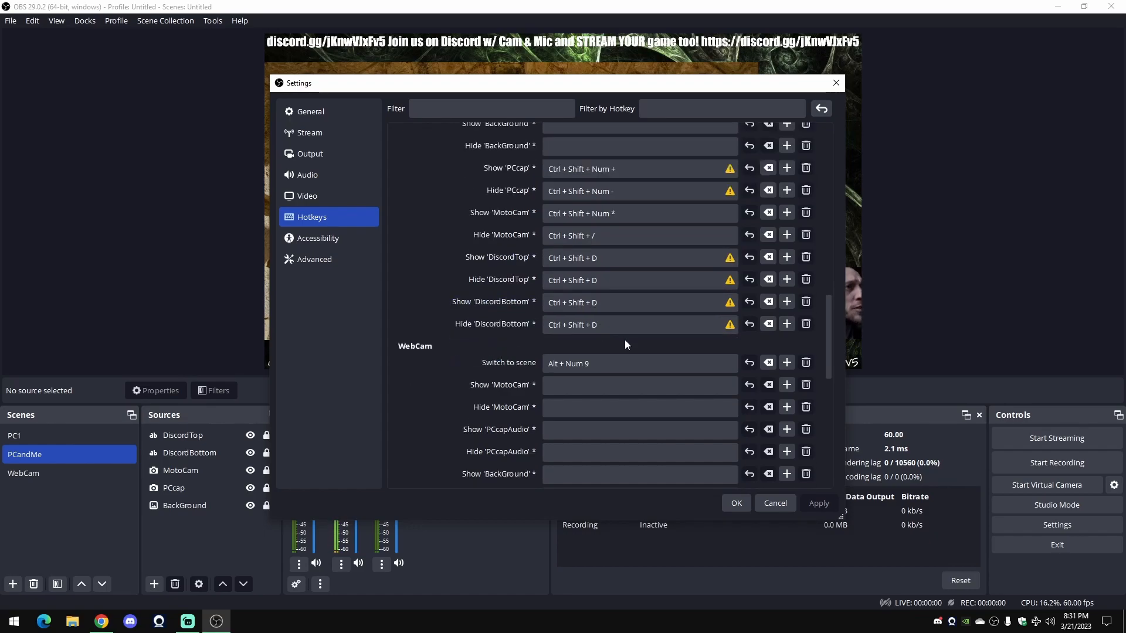
scroll(624, 344, "down", 3)
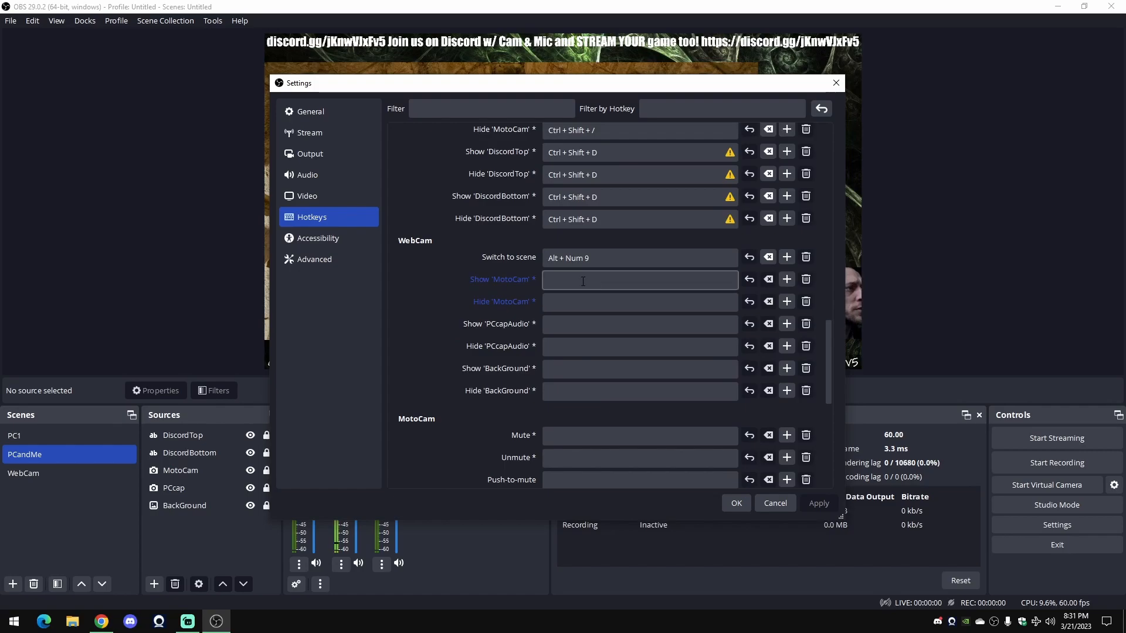
left_click(583, 282)
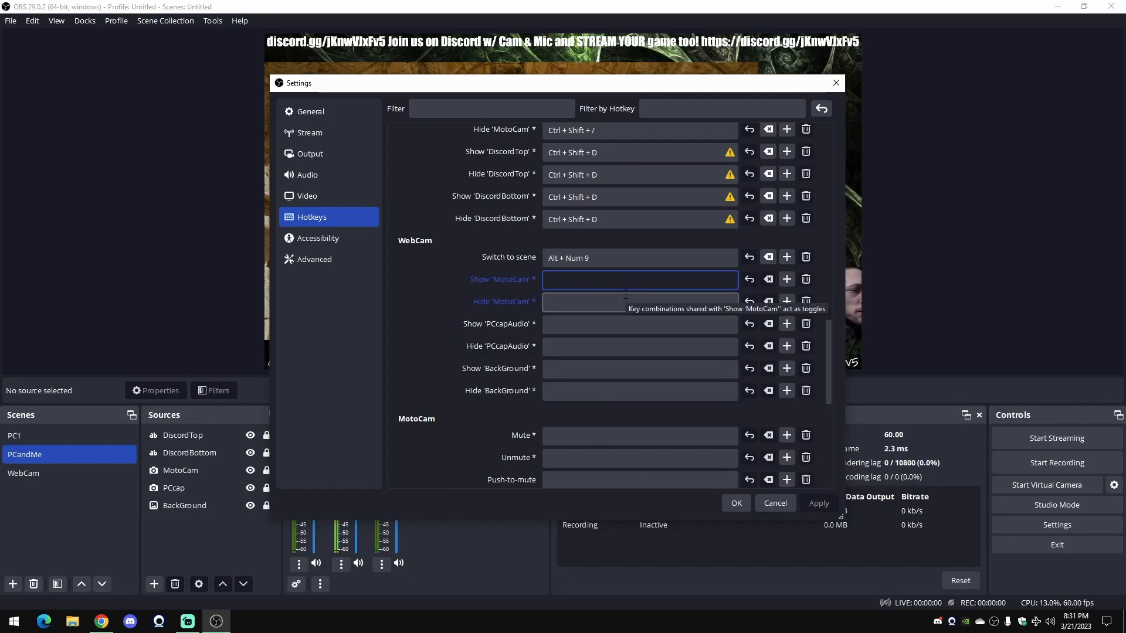
key("ctrl+shift+KP_Multiply")
left_click(625, 295)
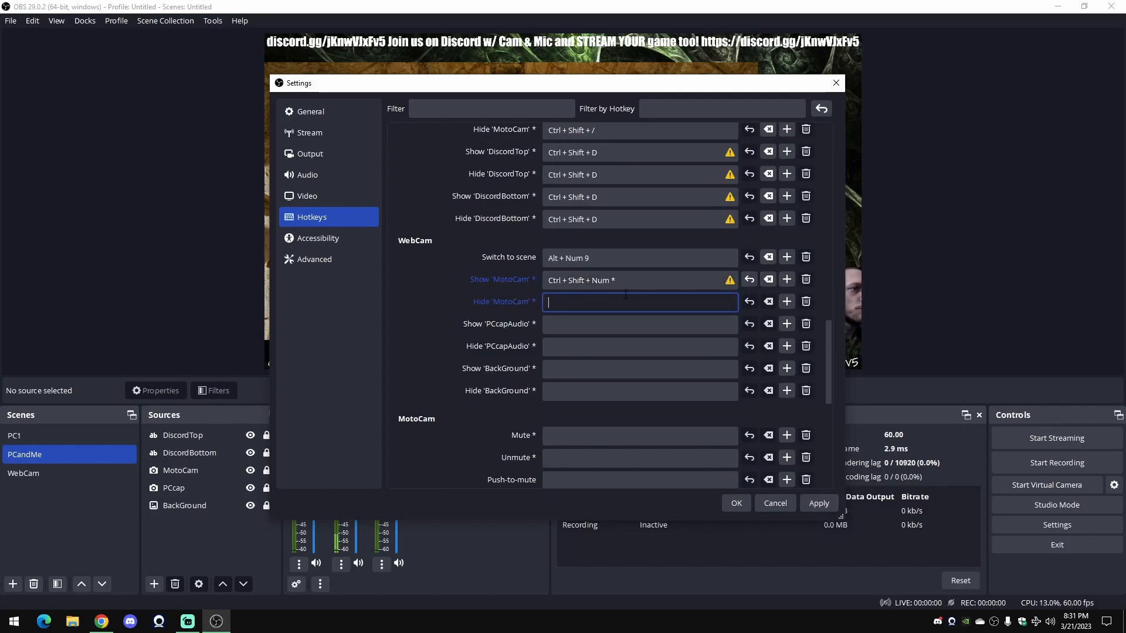
key("ctrl+shift+slash")
left_click(638, 317)
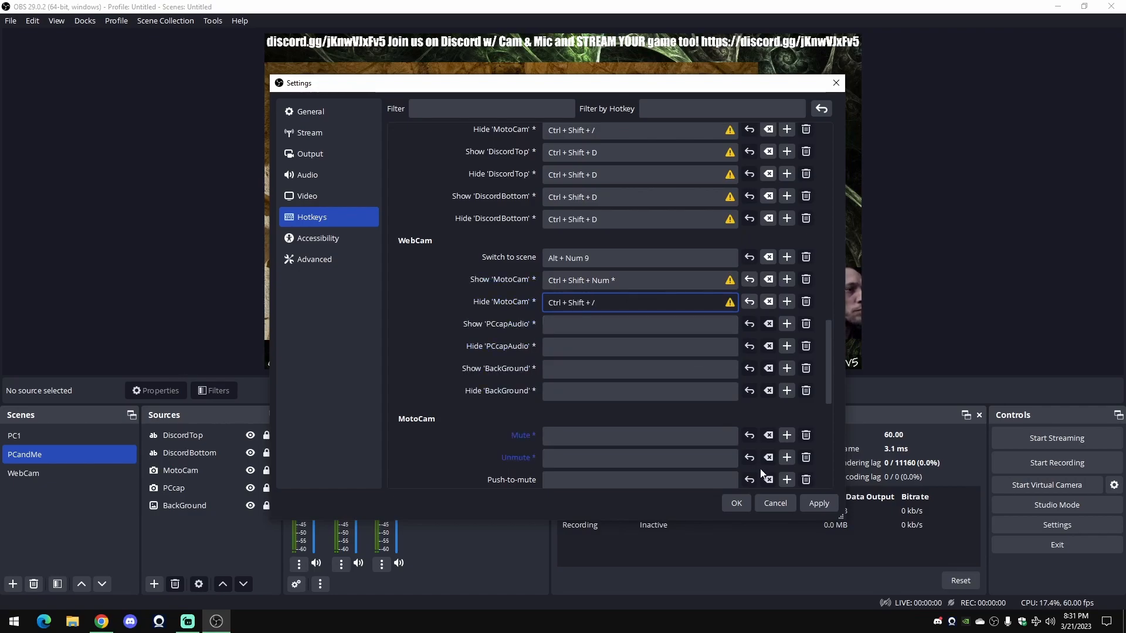
left_click(817, 503)
- Look through the mute, unmute, push-to-mute and push-to-talk hotkey entries for MotoCam, PCcap, PCcapAudio and WhiteHead
scroll(580, 372, "down", 2)
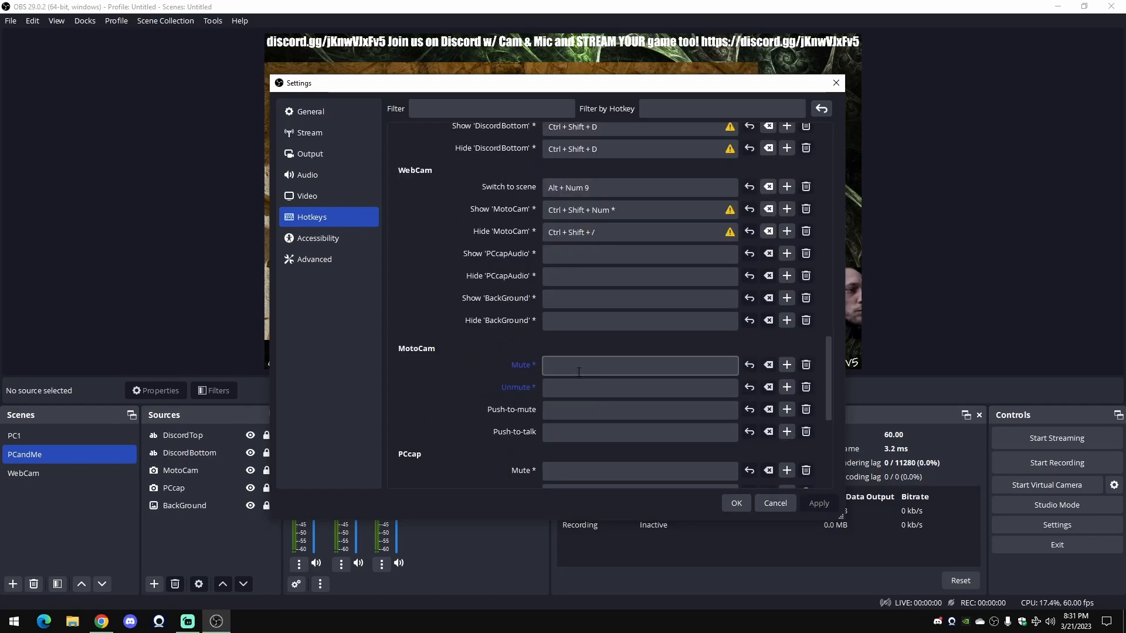
scroll(609, 381, "down", 3)
left_click(630, 386)
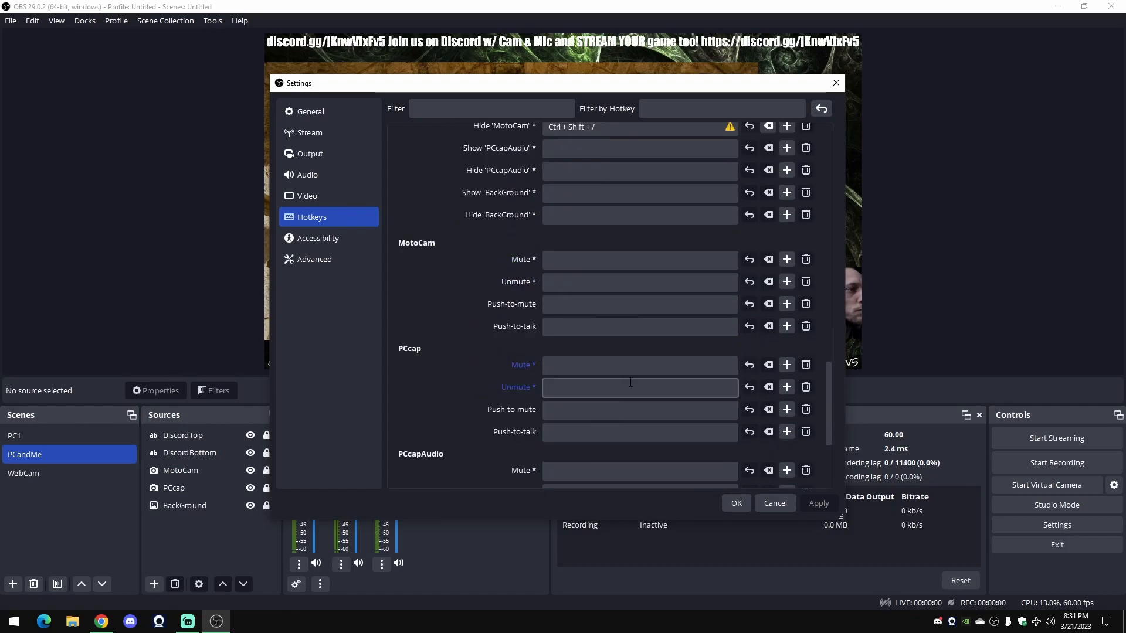
scroll(630, 382, "down", 4)
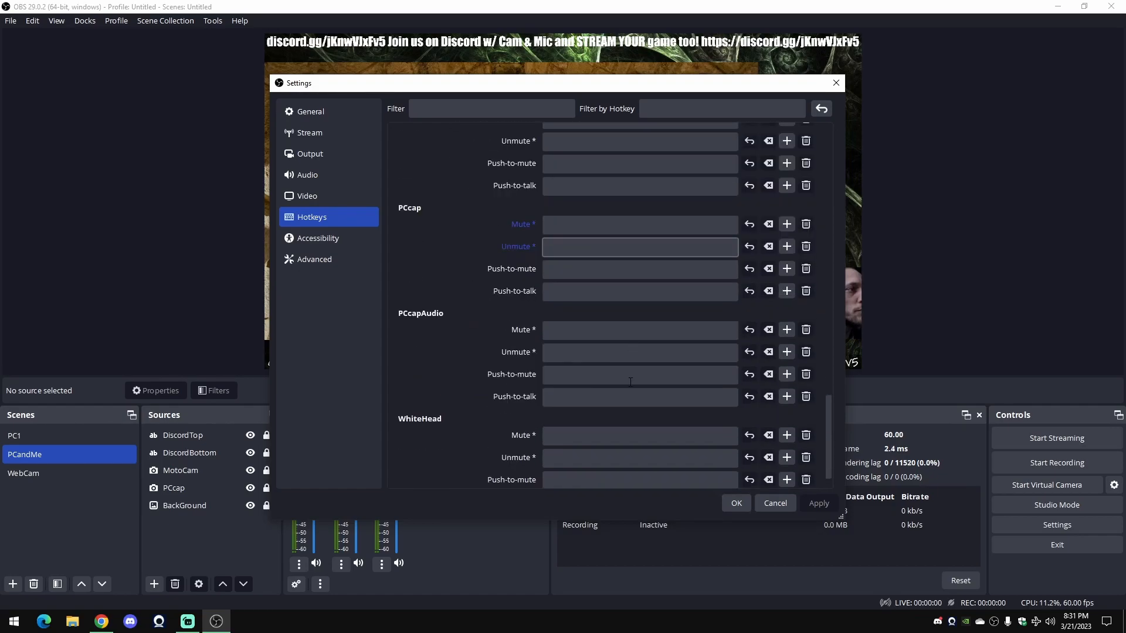
scroll(630, 382, "down", 1)
left_click(605, 394)
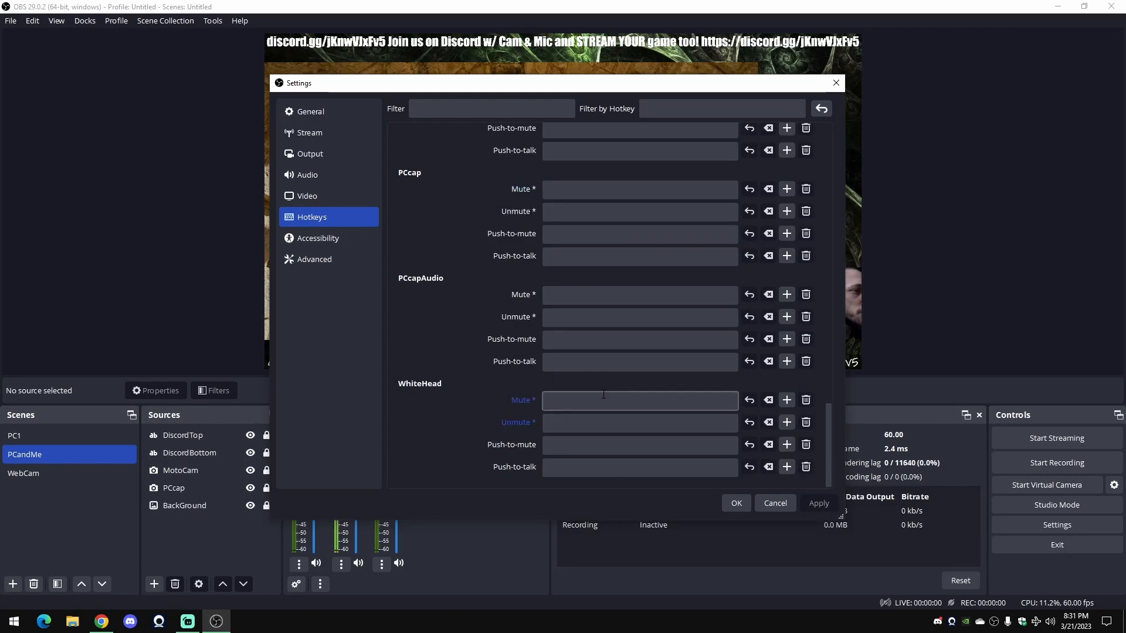
scroll(601, 398, "up", 4)
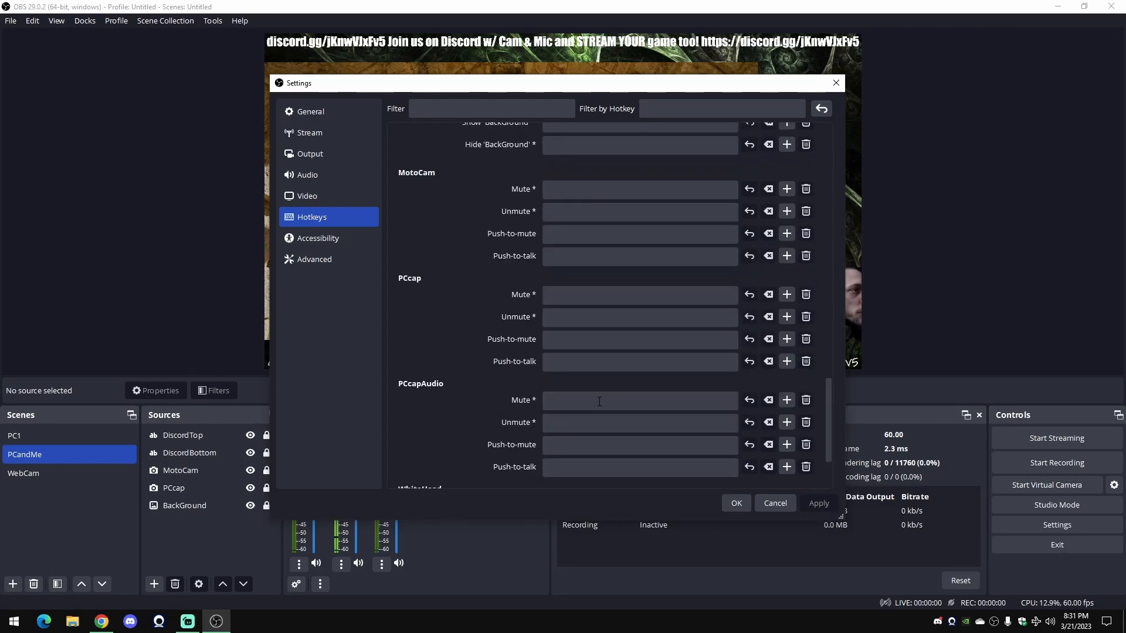
scroll(599, 401, "up", 5)
scroll(571, 209, "down", 5)
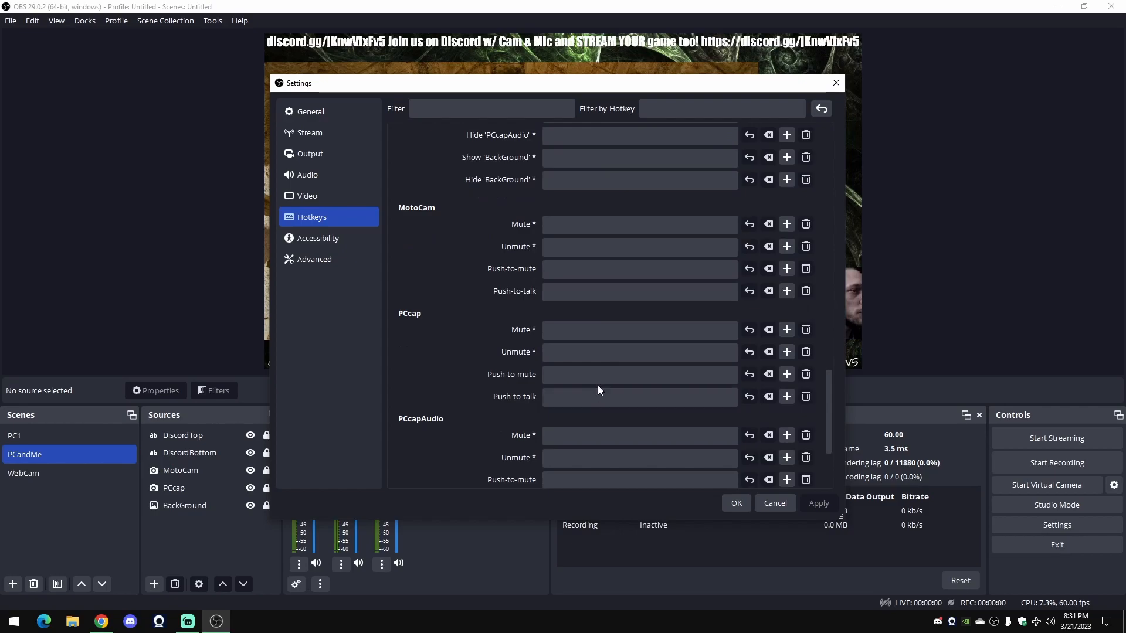
scroll(571, 210, "down", 4)
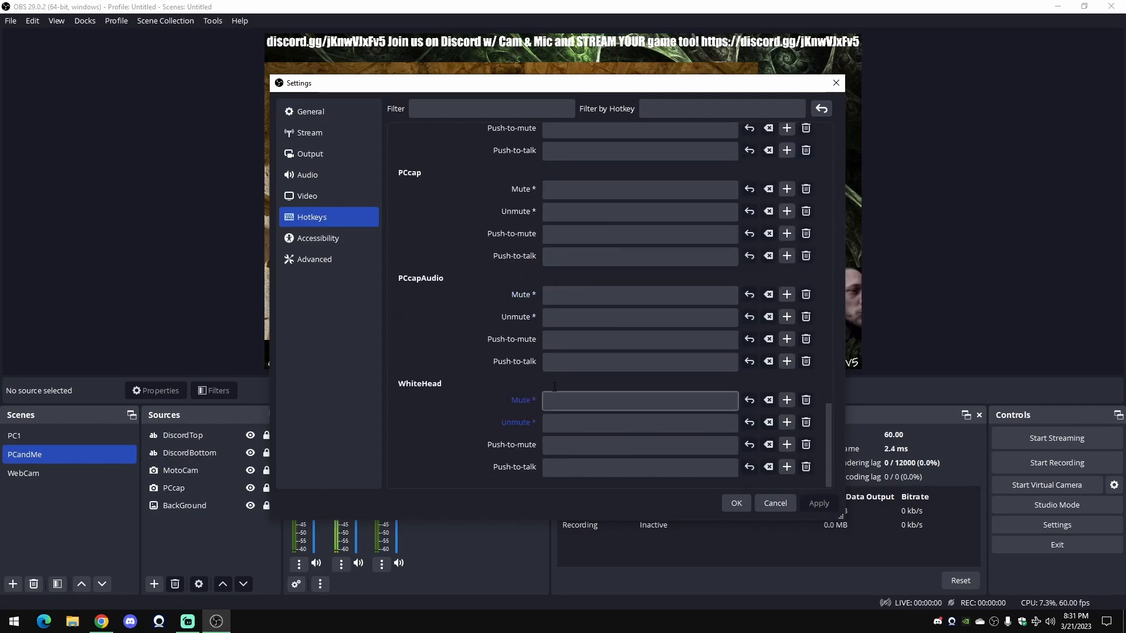
- Review the assigned hotkeys from the WebCam, PCandMe and PC1 scenes back to the streaming, recording and virtual camera entries
scroll(726, 395, "up", 10)
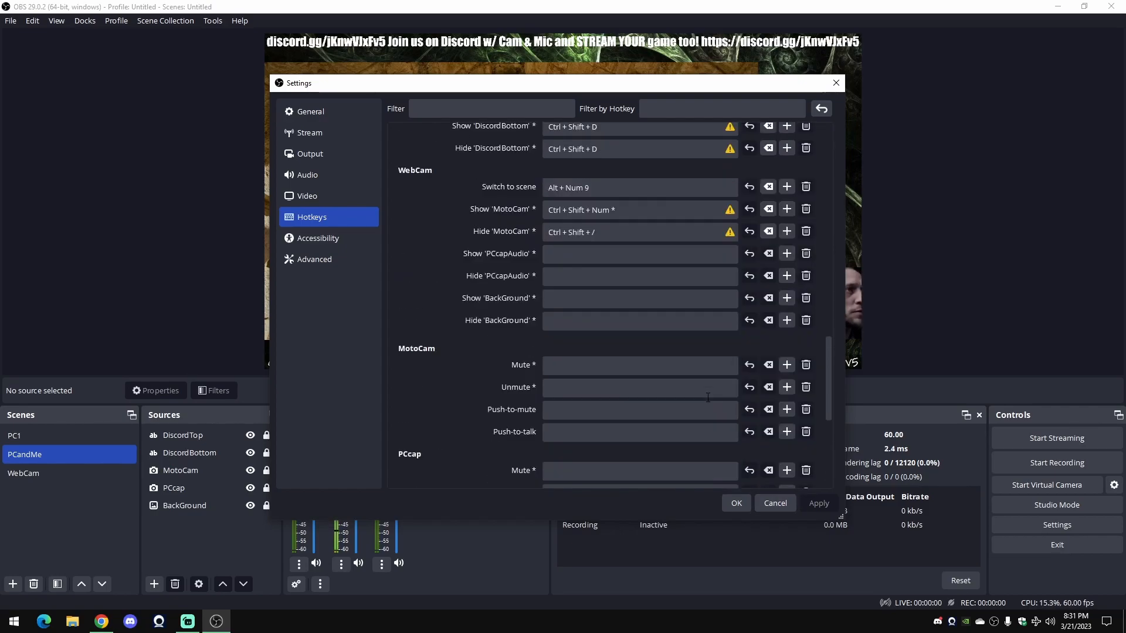
scroll(708, 398, "up", 4)
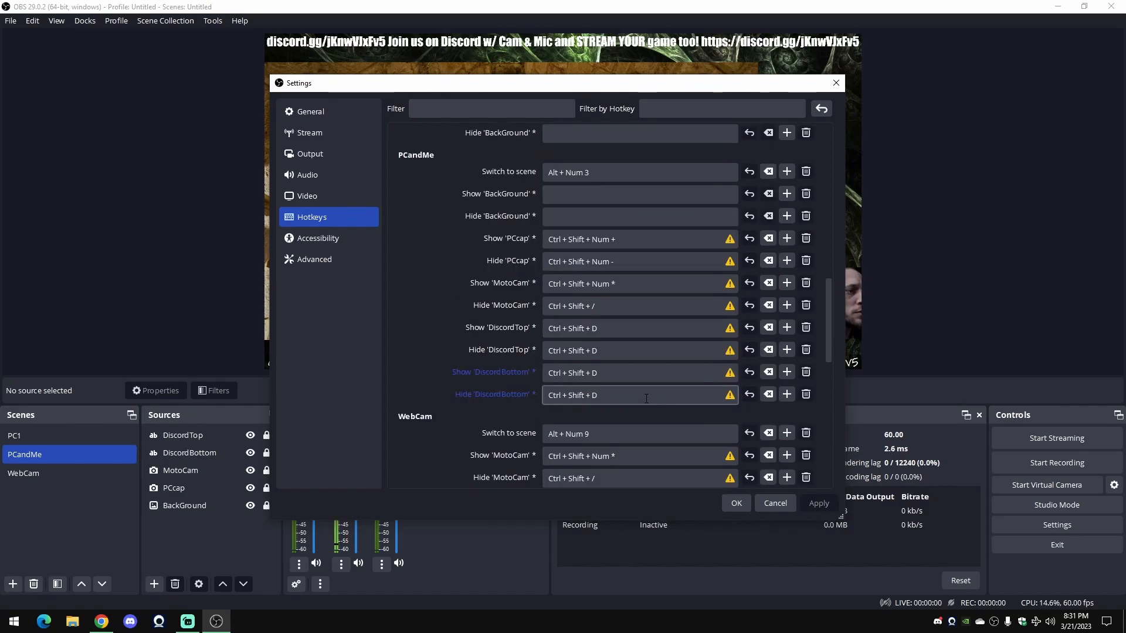
scroll(646, 396, "up", 2)
scroll(646, 397, "up", 1)
scroll(651, 398, "up", 3)
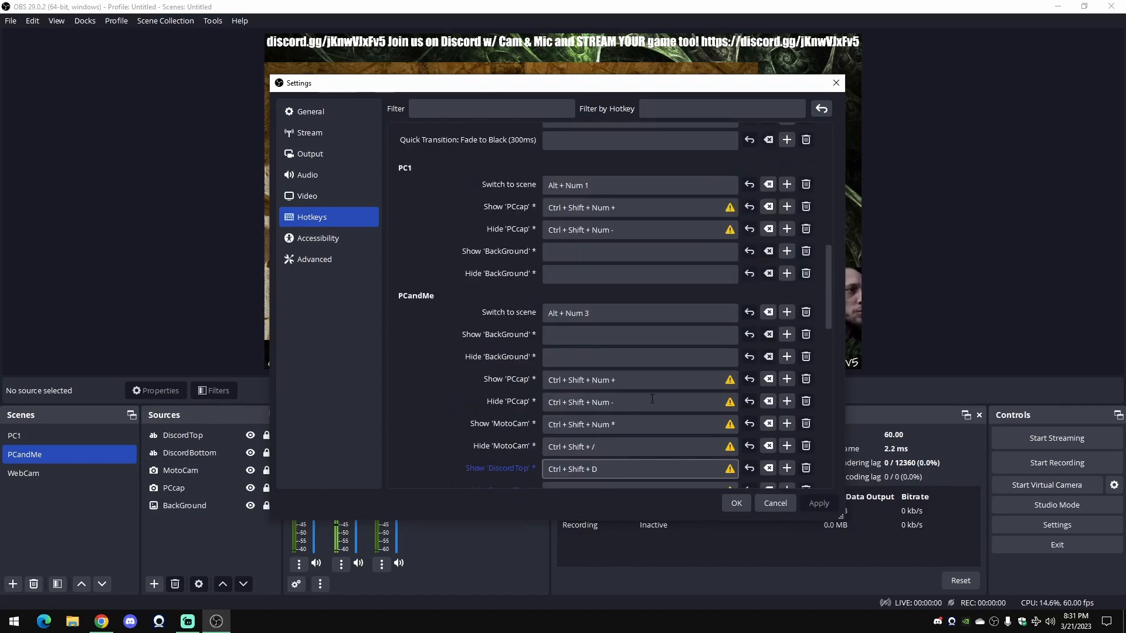
scroll(652, 398, "up", 1)
scroll(652, 398, "up", 4)
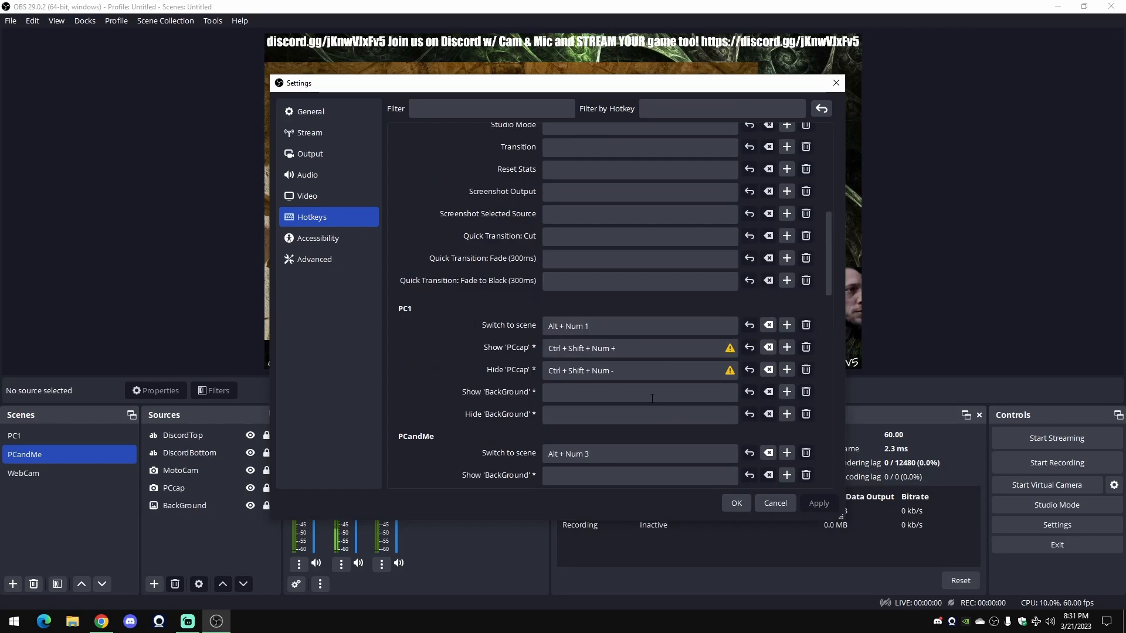
scroll(652, 398, "up", 8)
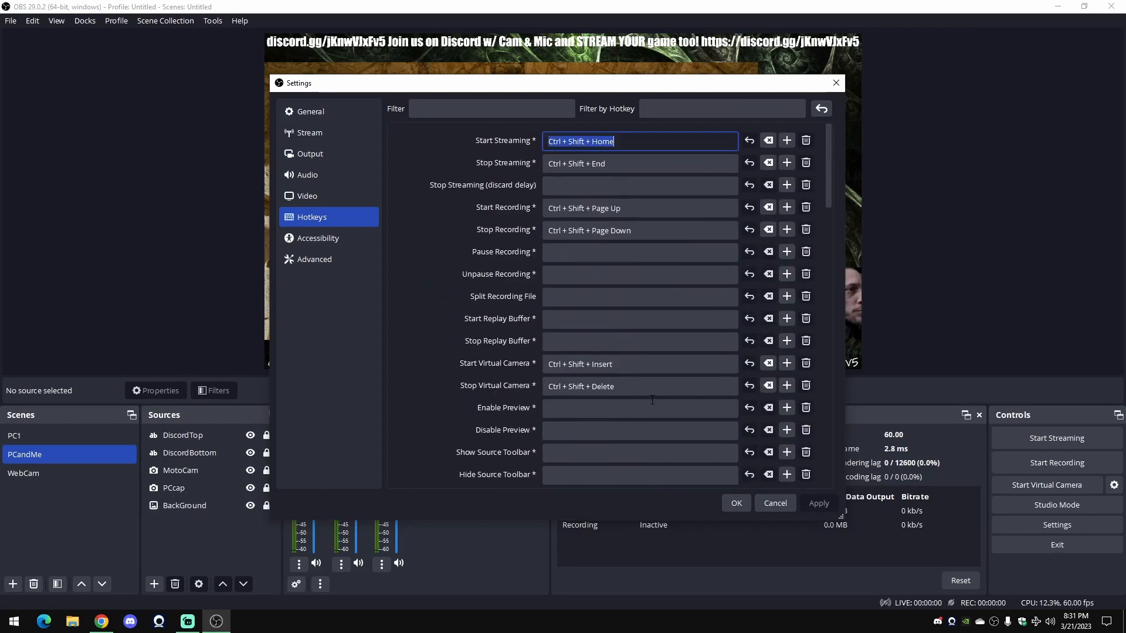
- Accept and close the hotkey settings, and reset the performance statistics
left_click(736, 503)
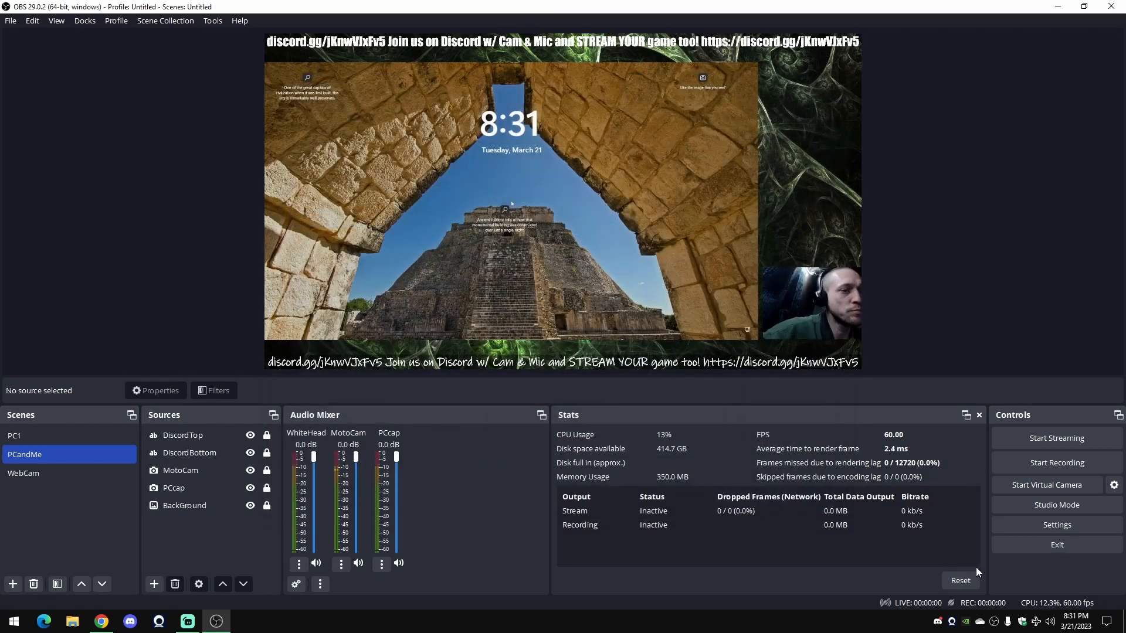
left_click(969, 585)
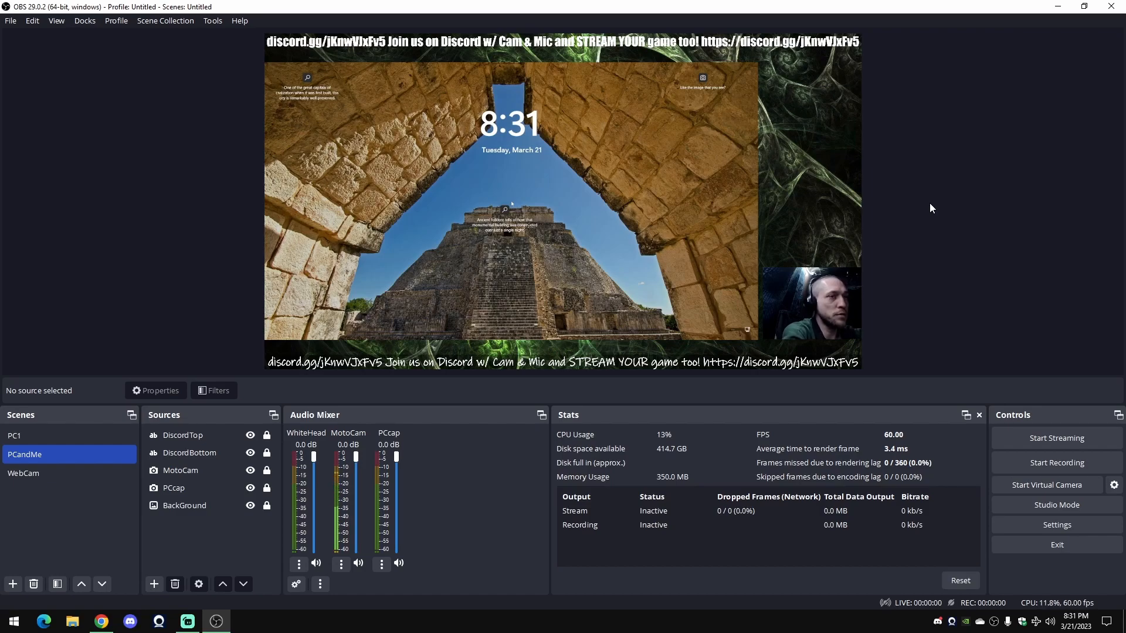
- Test the scene-switching hotkeys by cycling through the PC1, PCandMe and WebCam scenes, ending on PCandMe
key("Up")
key("Down")
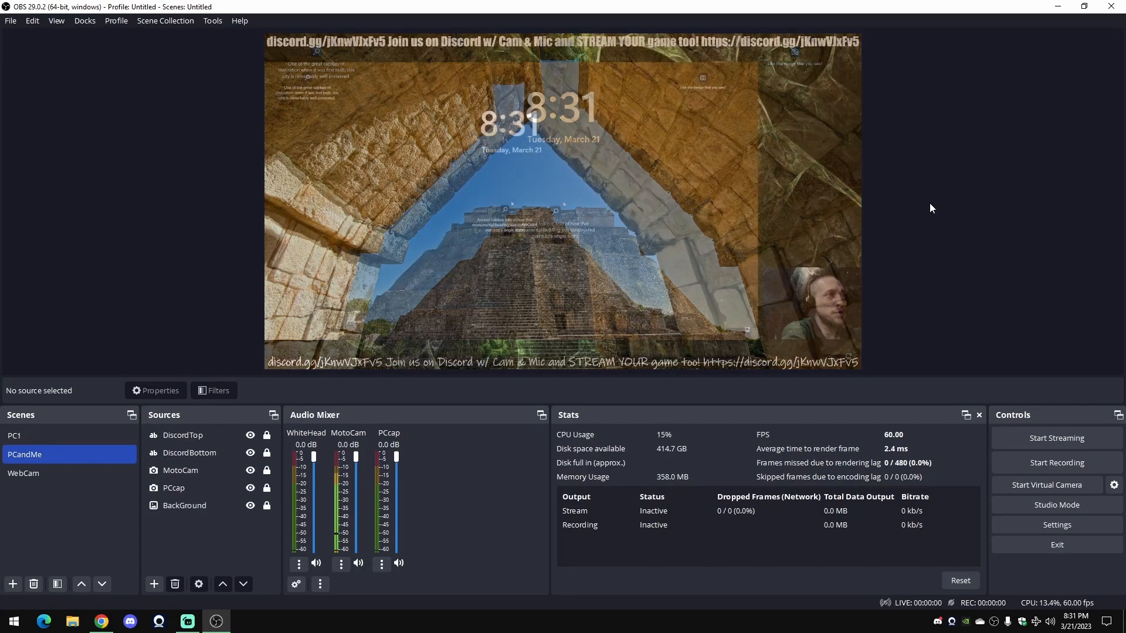
key("Down")
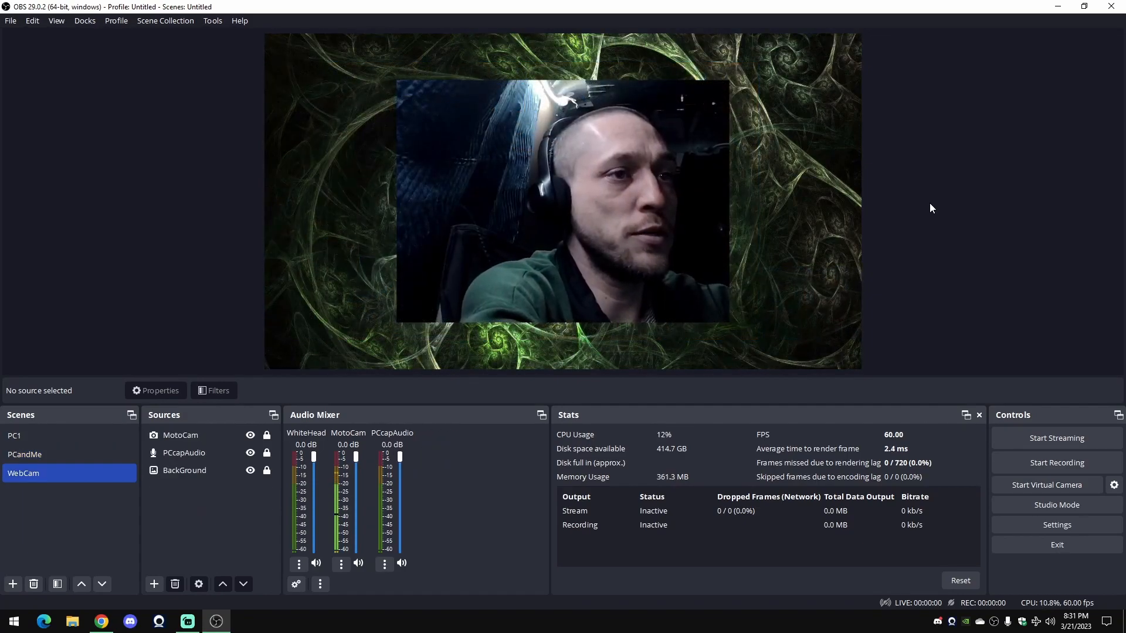
key("Up")
key("Down")
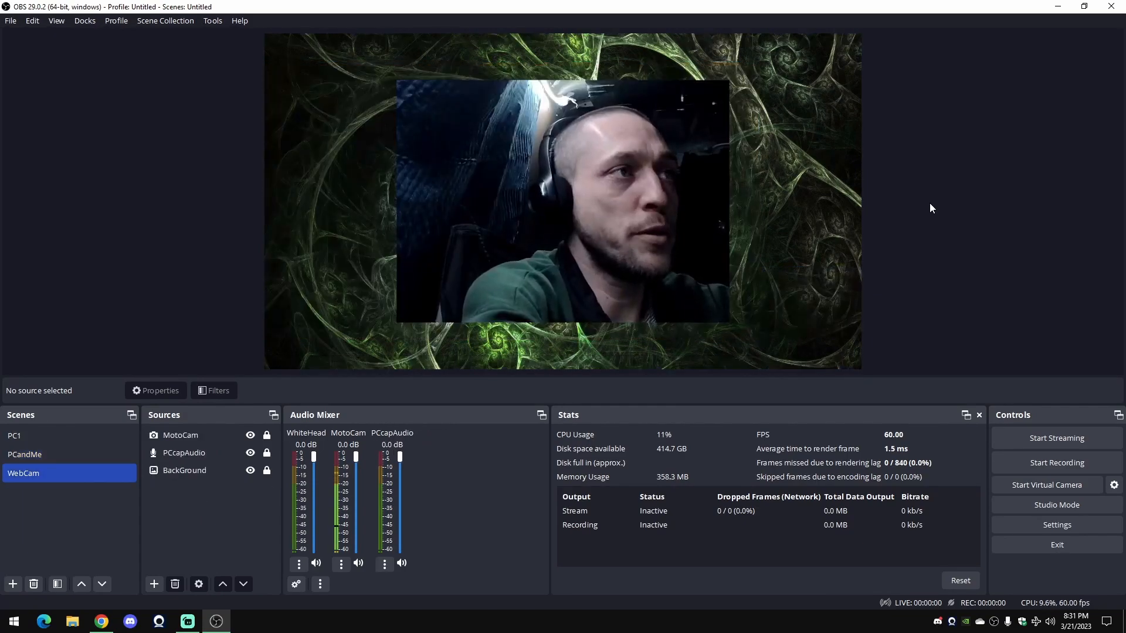
key("Up")
key("Down")
key("Up")
key("Up")
key("Down")
key("Down")
key("Up")
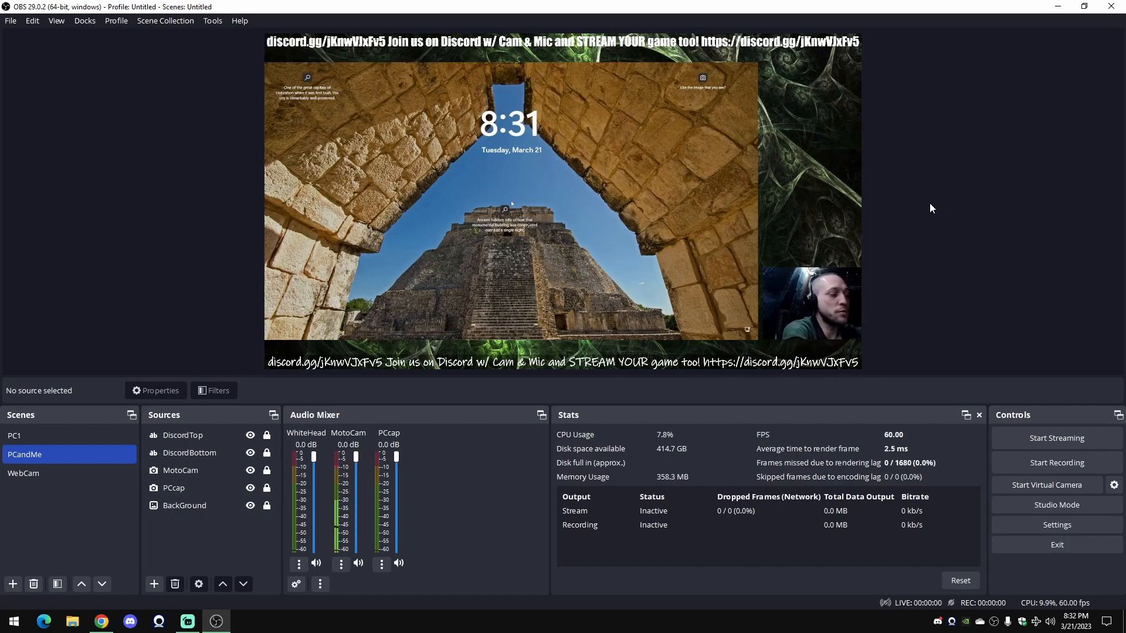
- Test the PCcap hotkeys by repeatedly hiding and showing the source in the PCandMe scene, leaving it shown
key("F1")
key("F1")
key("F1")
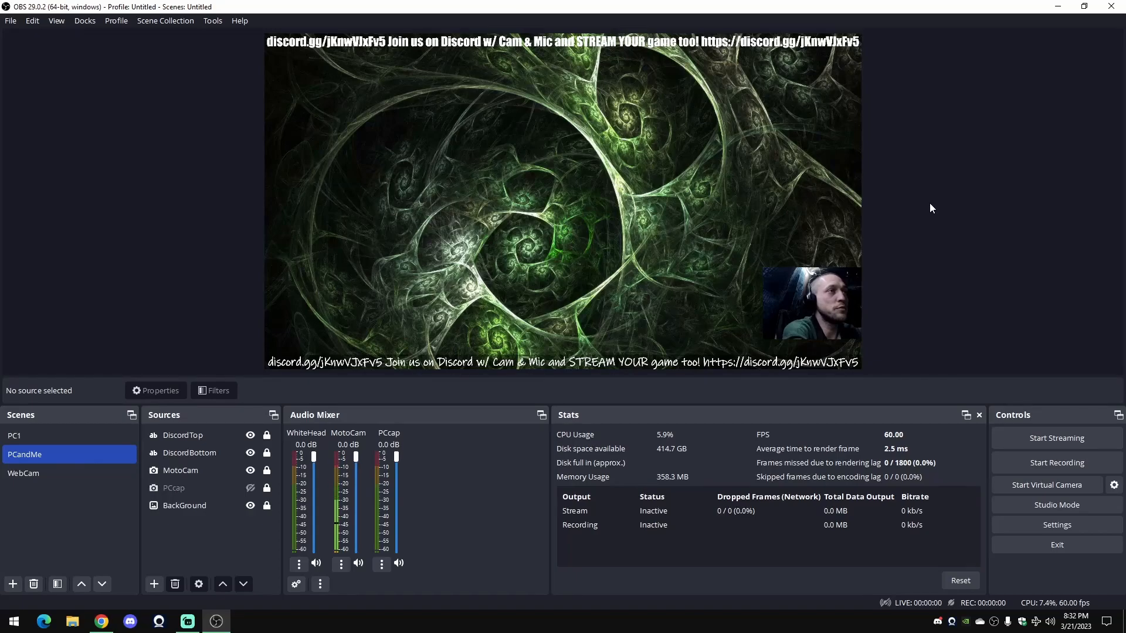
key("F1")
key("F1")
key("F1")
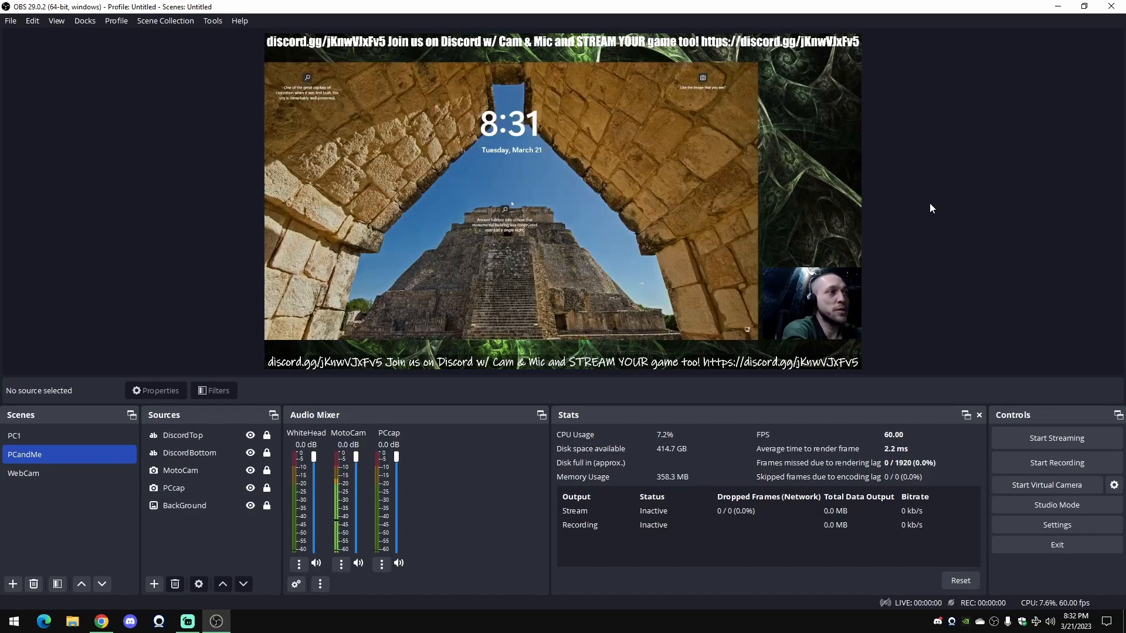
key("F1")
key("F1")
key("F1")
key("F1")
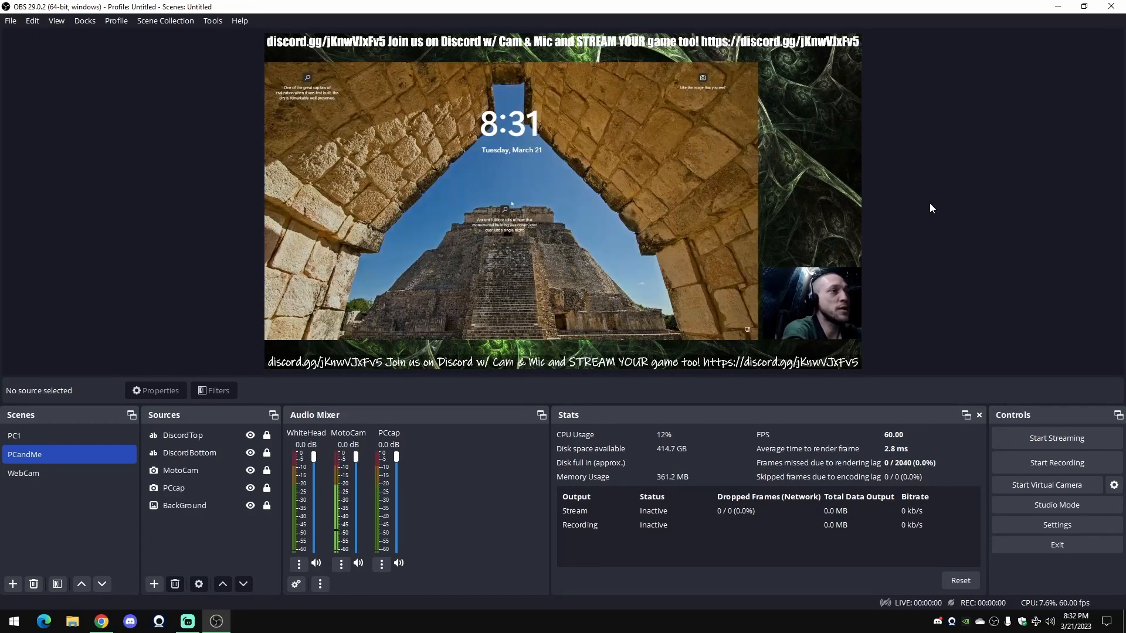
key("F1")
key("F1")
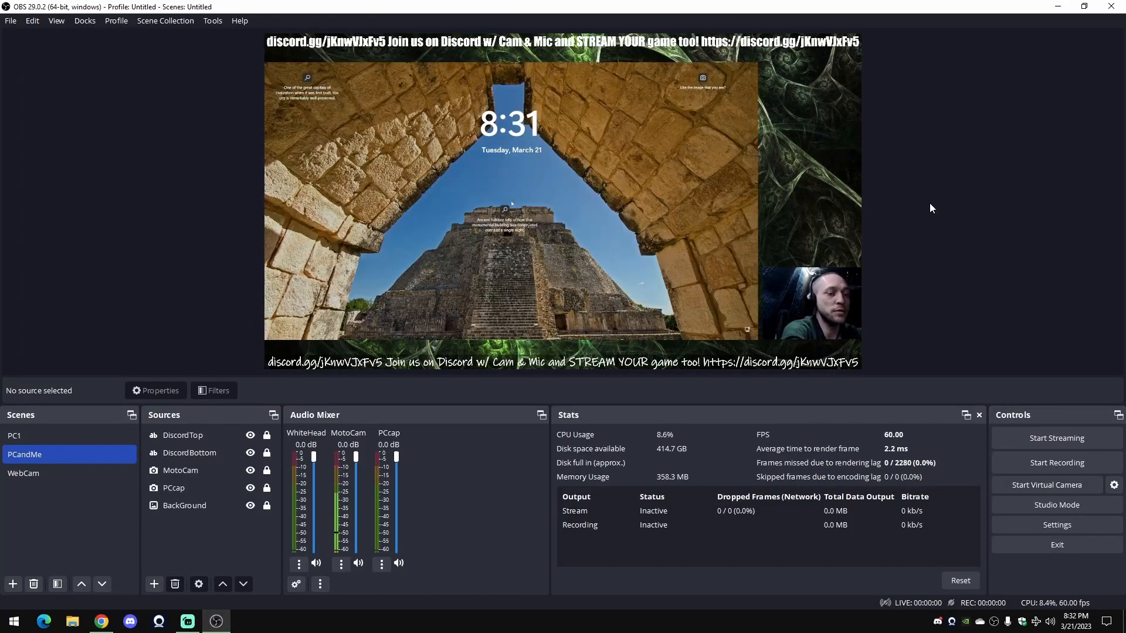
- Test the MotoCam hotkeys by repeatedly hiding and showing the source in PCandMe, leaving it shown, and reset the performance statistics
key("F2")
key("F2")
key("F2")
key("F2")
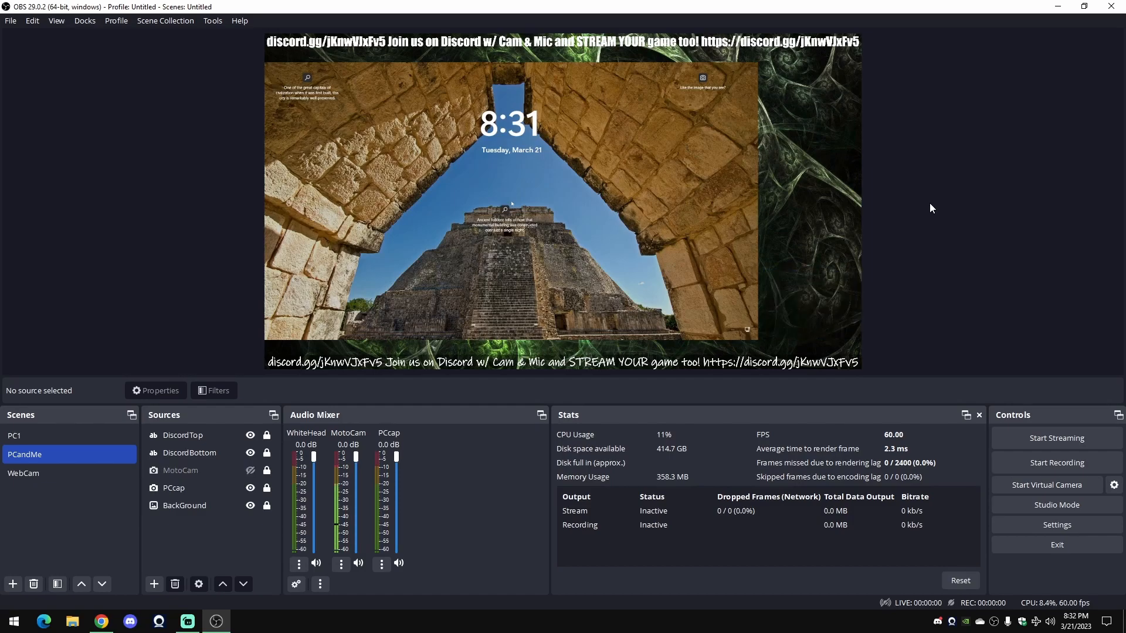
key("F2")
key("F2")
key("F2")
key("F2")
key("F2")
key("F2")
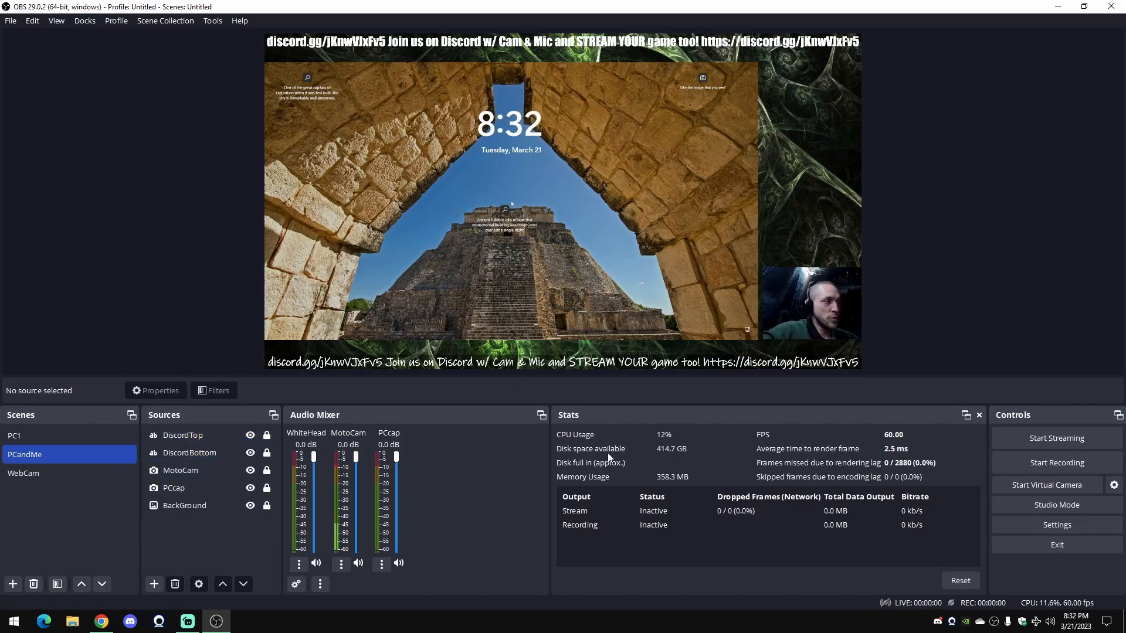
left_click(960, 581)
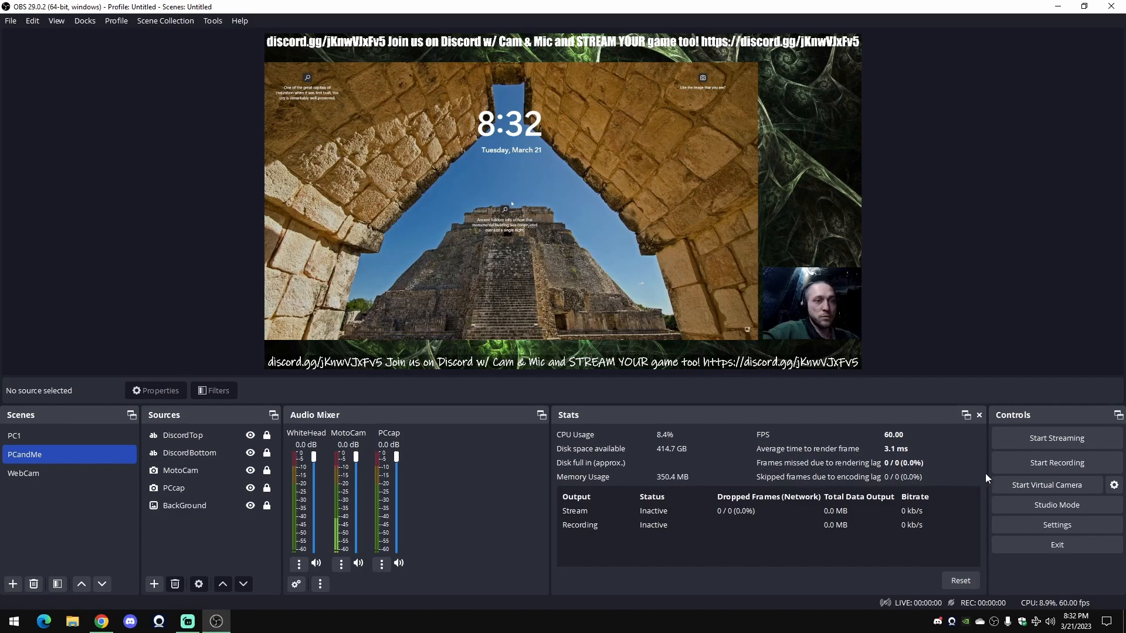